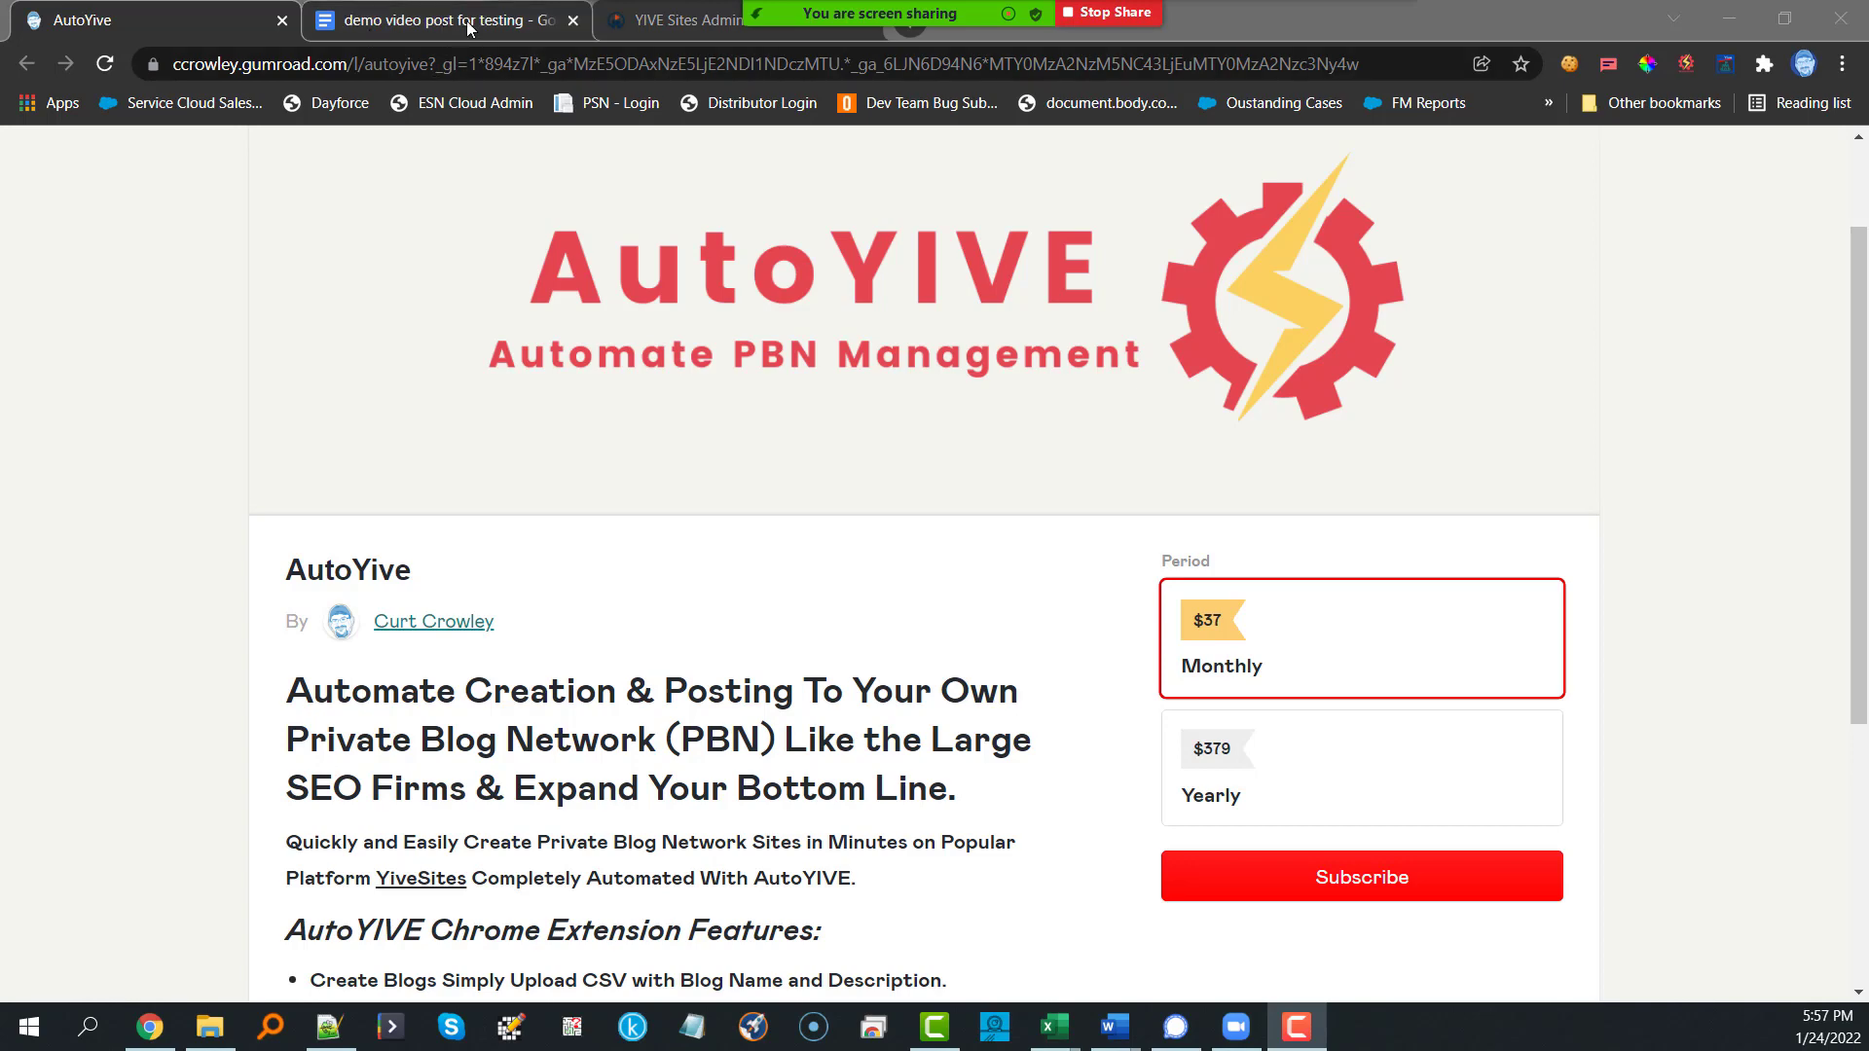
Step: Move the YIVE Sites Admin tab to second place and view the 'demo video post for testing' draft
drag(681, 20, 447, 20)
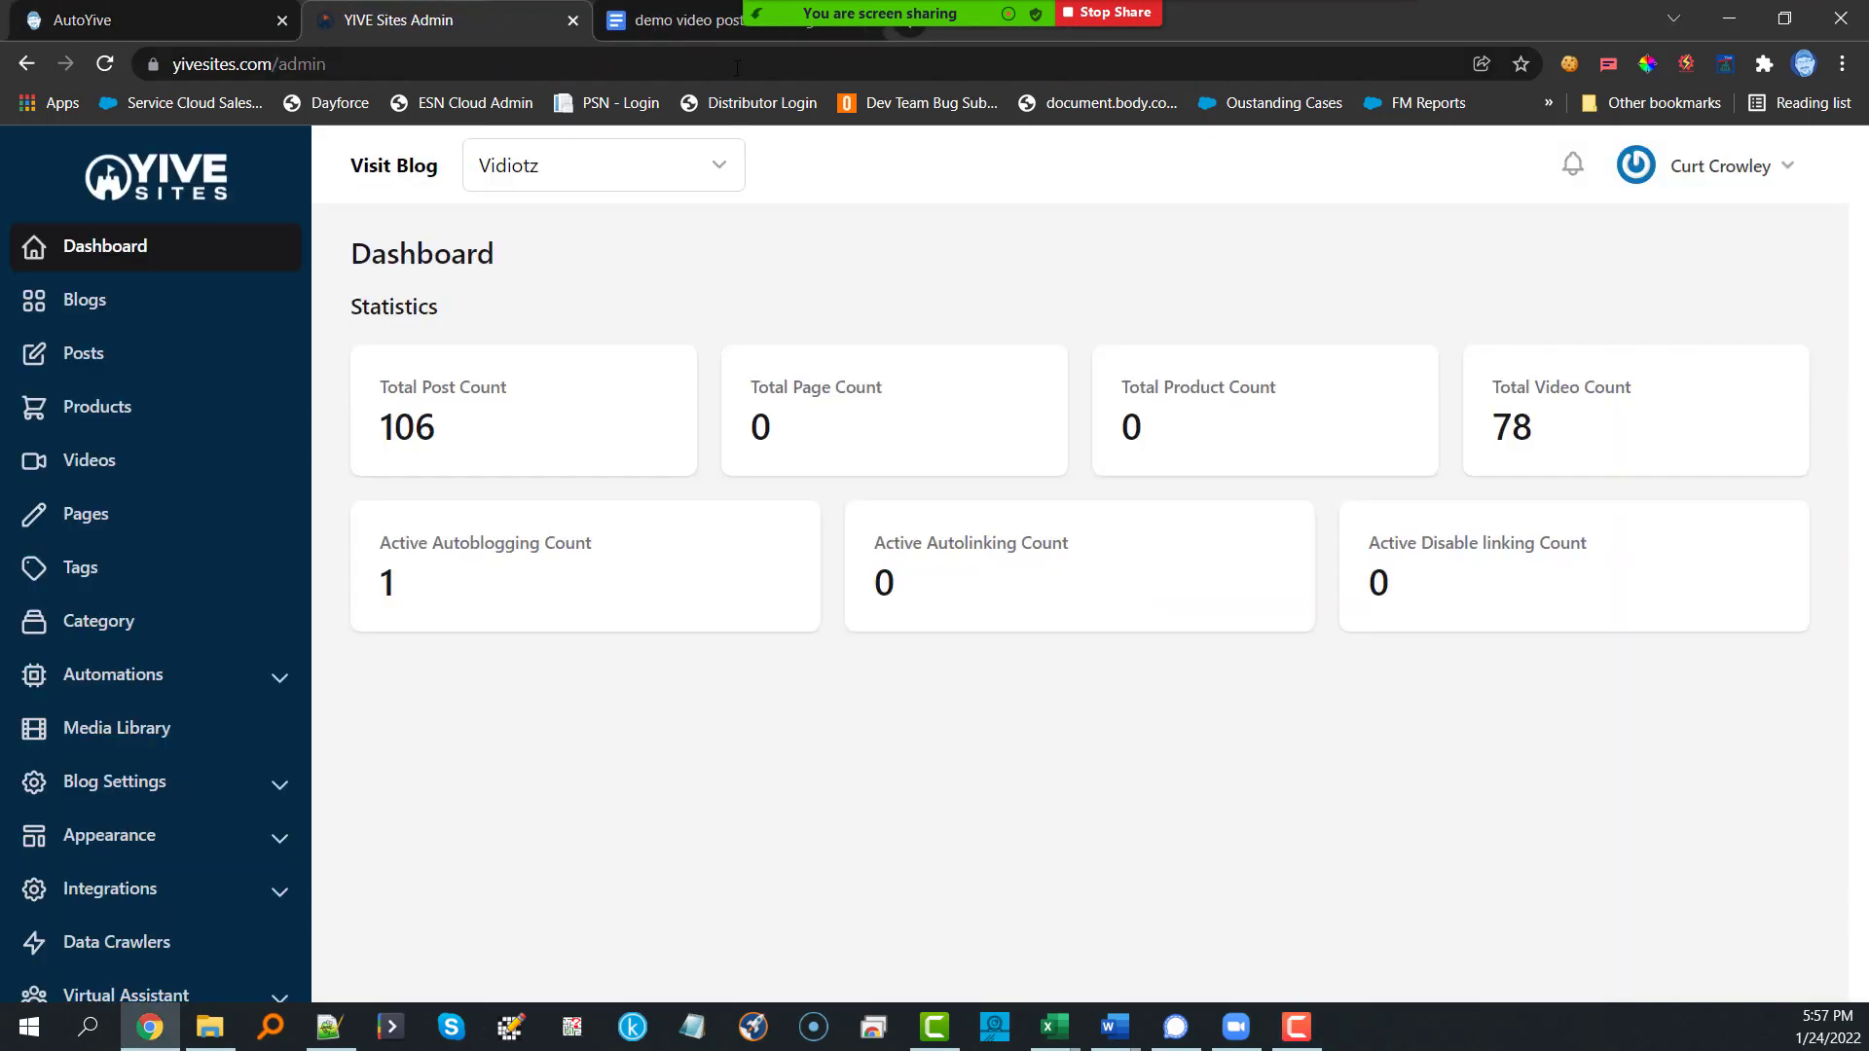
click(685, 23)
scroll(673, 556, up, 5)
scroll(673, 556, down, 10)
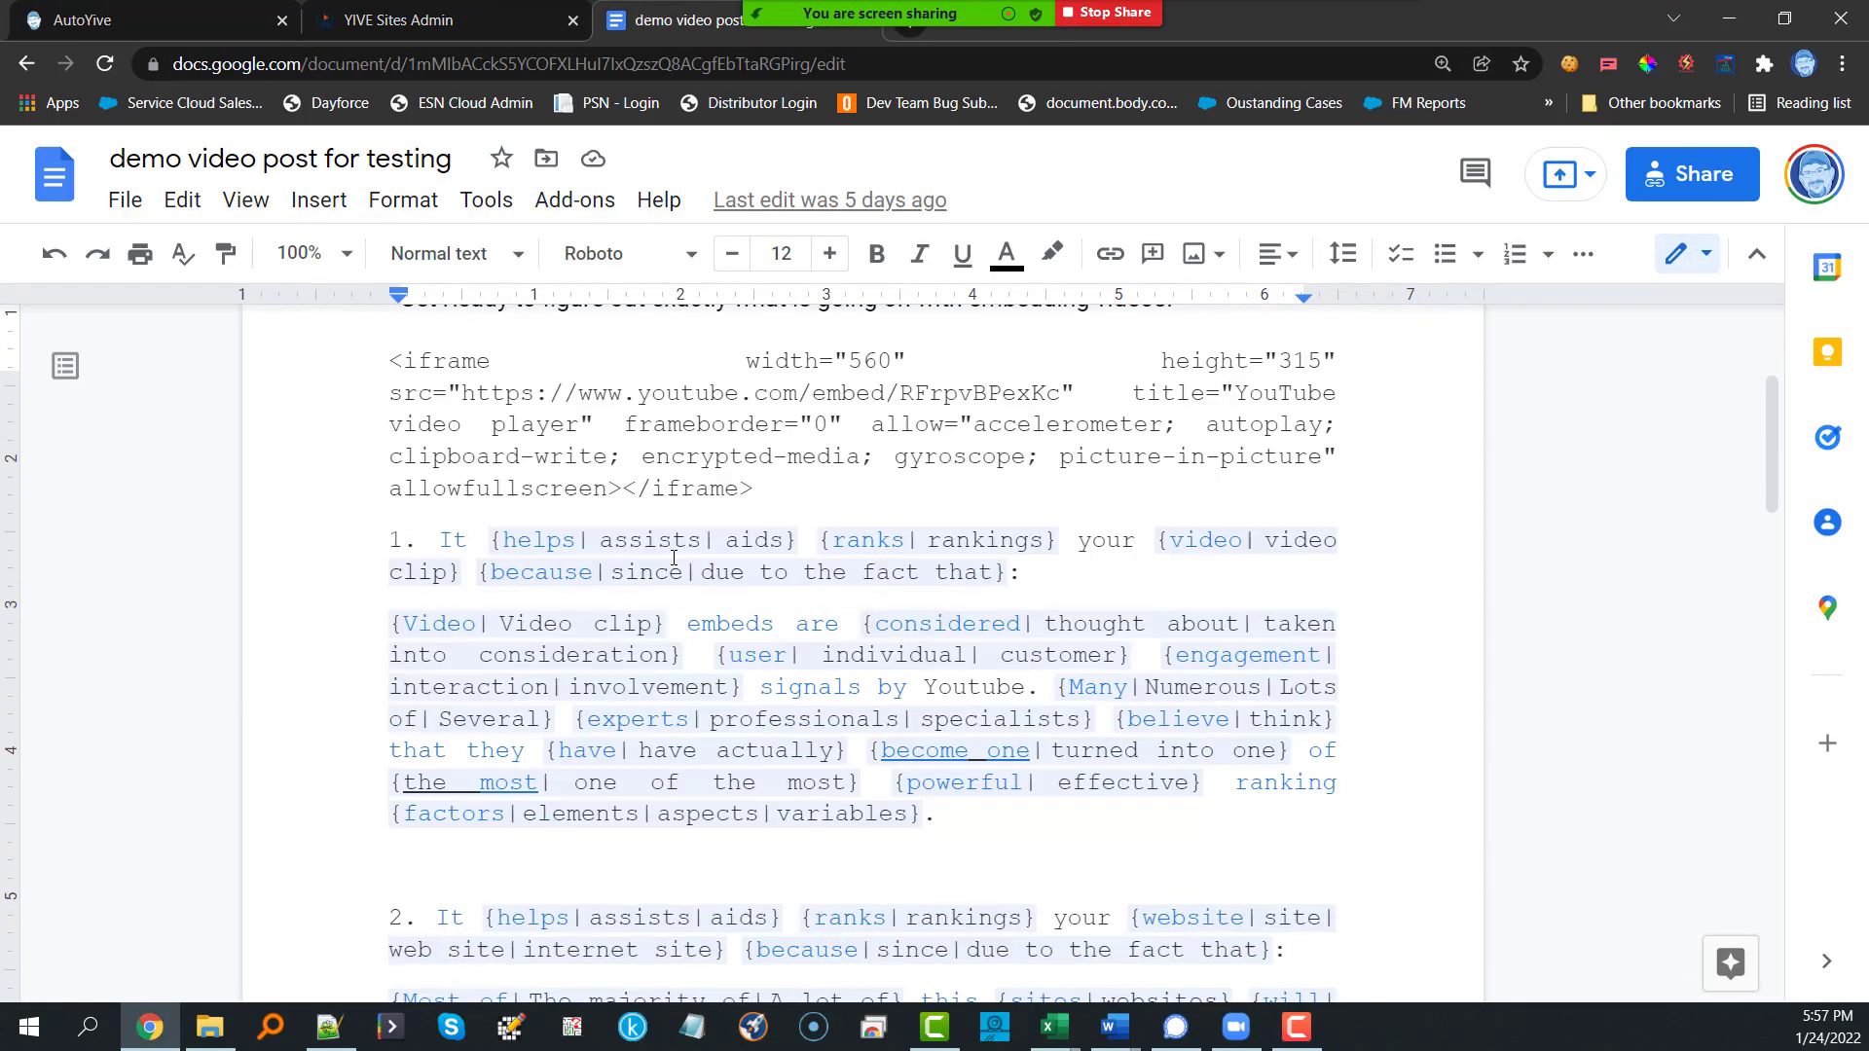
scroll(674, 556, up, 10)
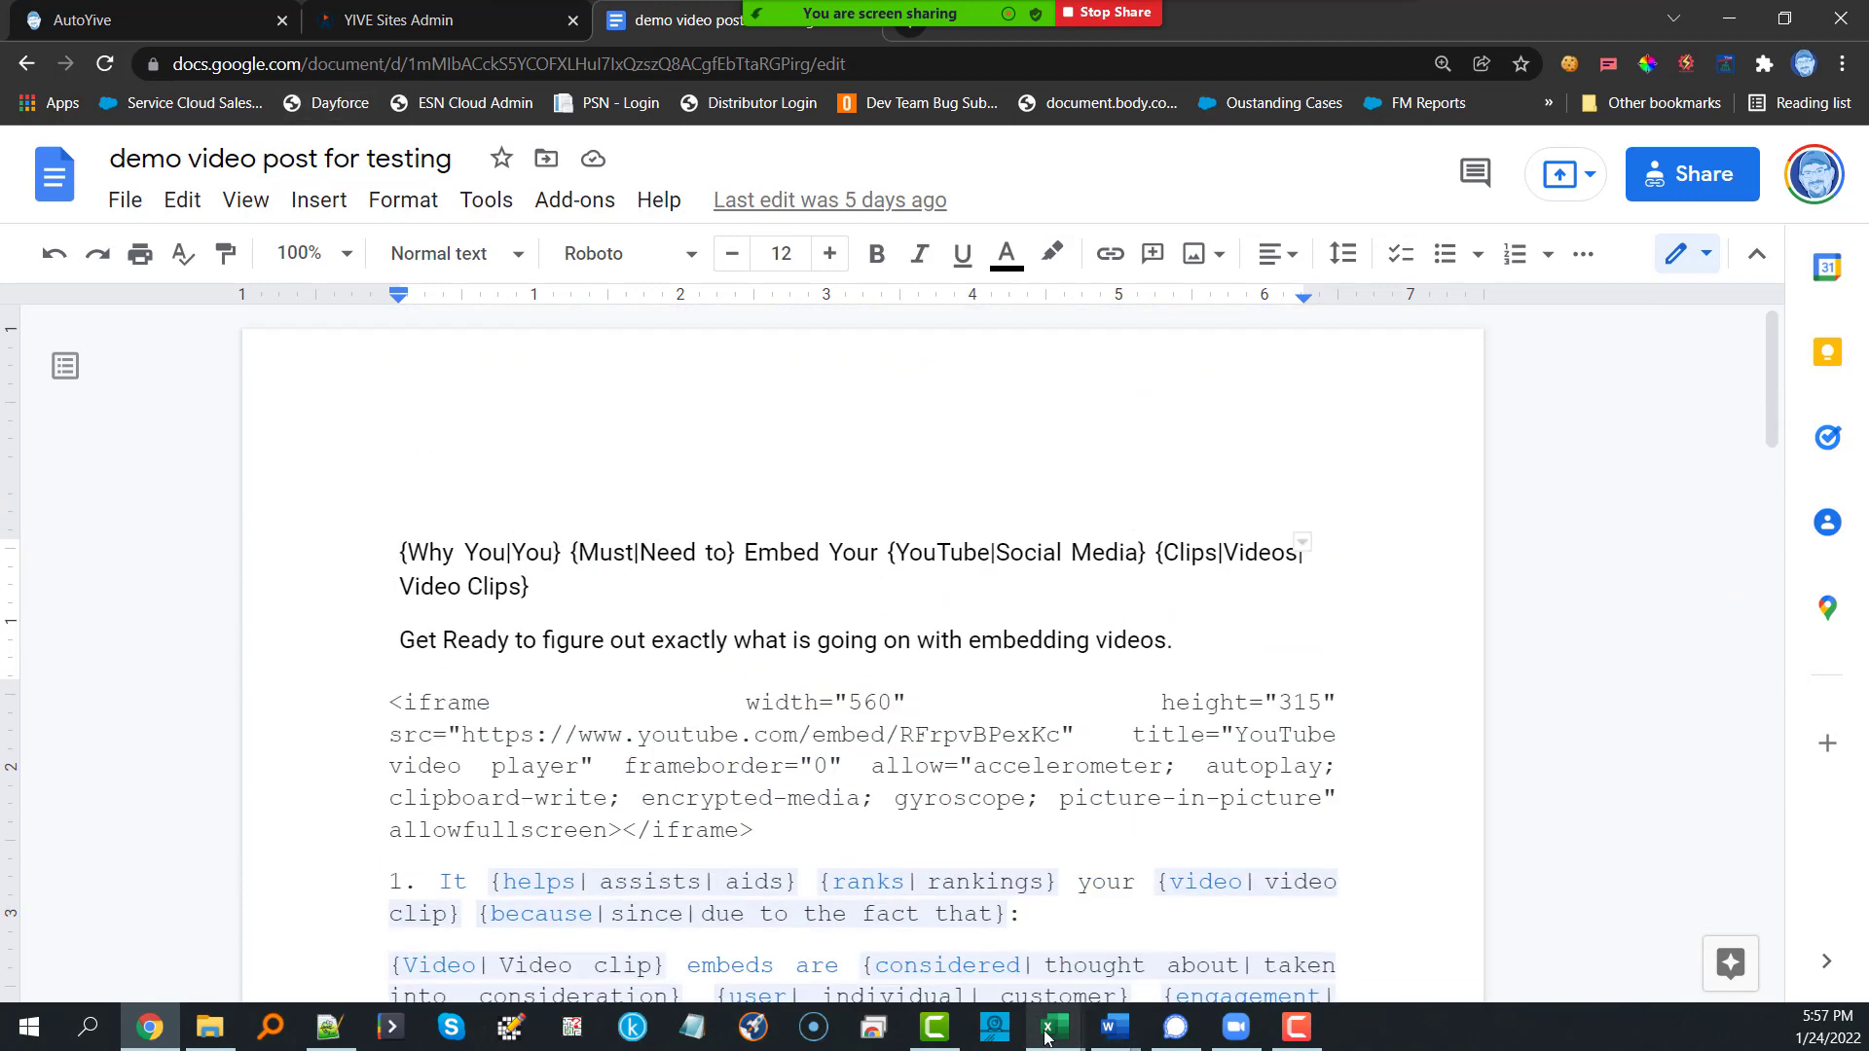
Step: Close the AutoYive Report and ReportAccounts Excel windows from the taskbar
mouse_move(1055, 1027)
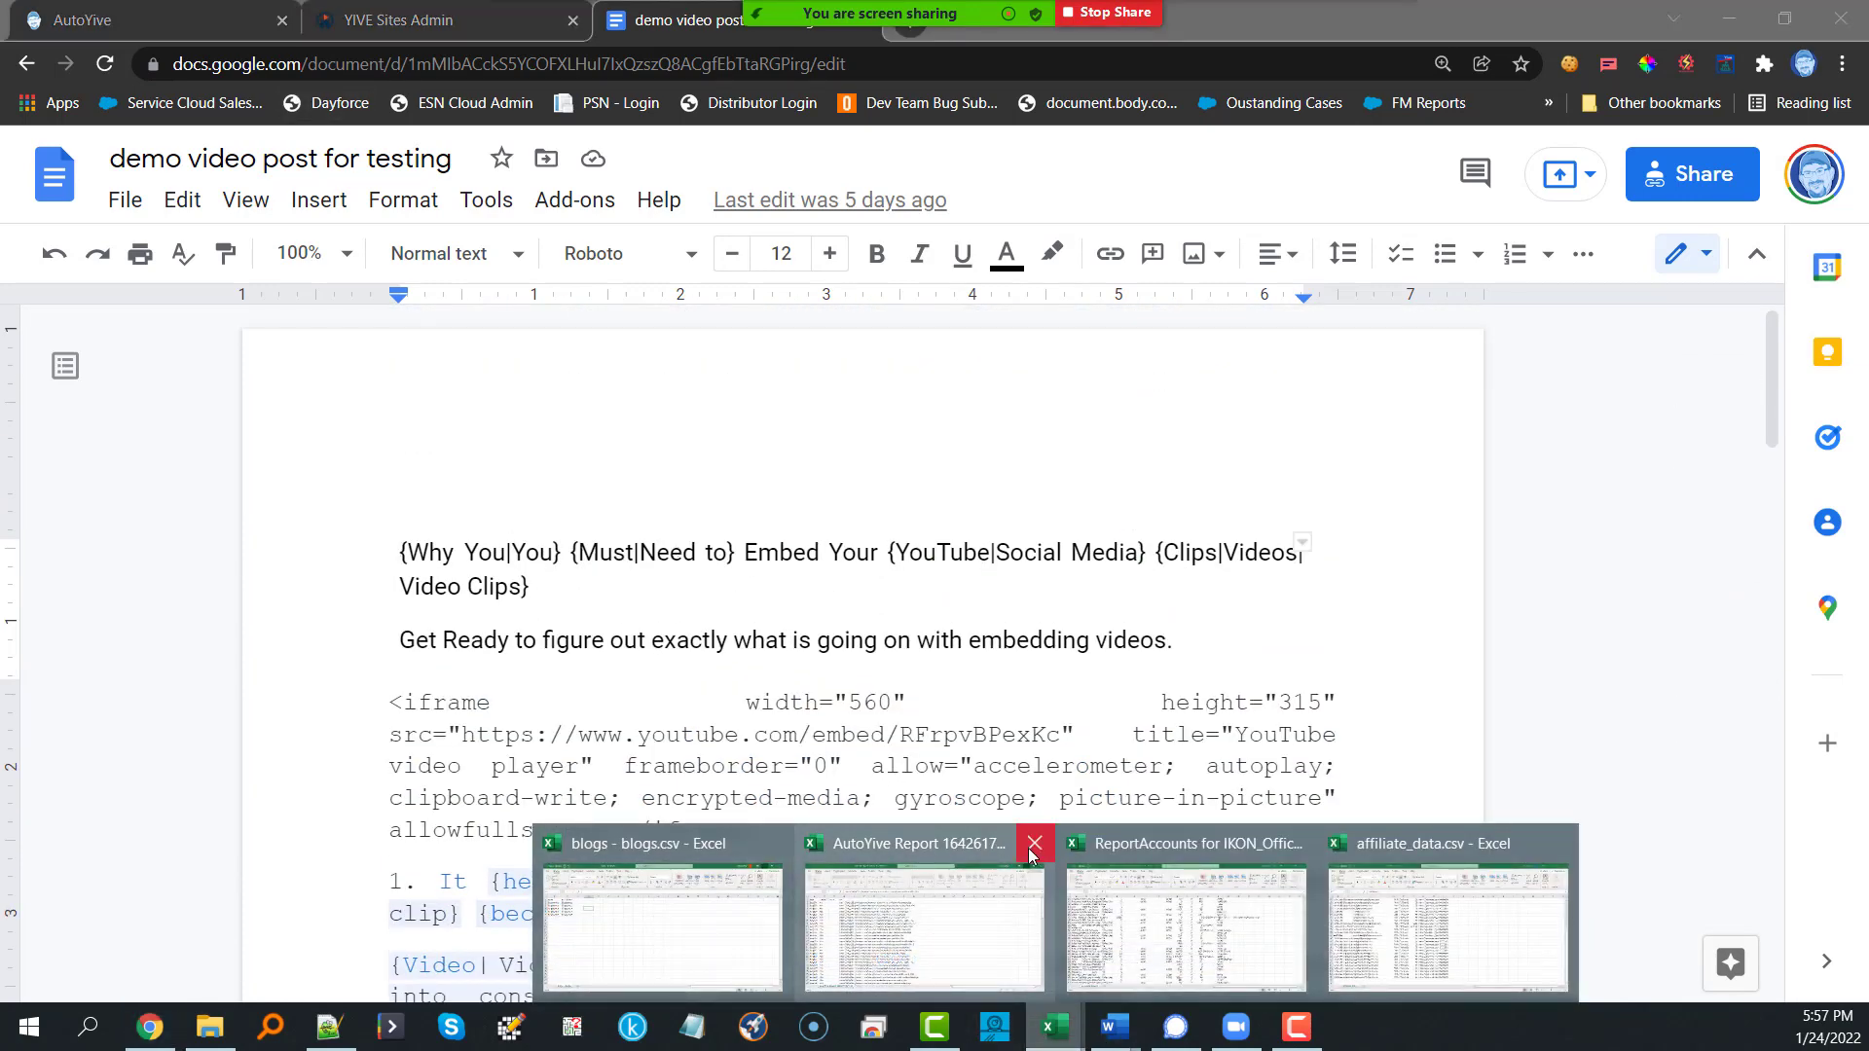
click(1035, 847)
click(1166, 845)
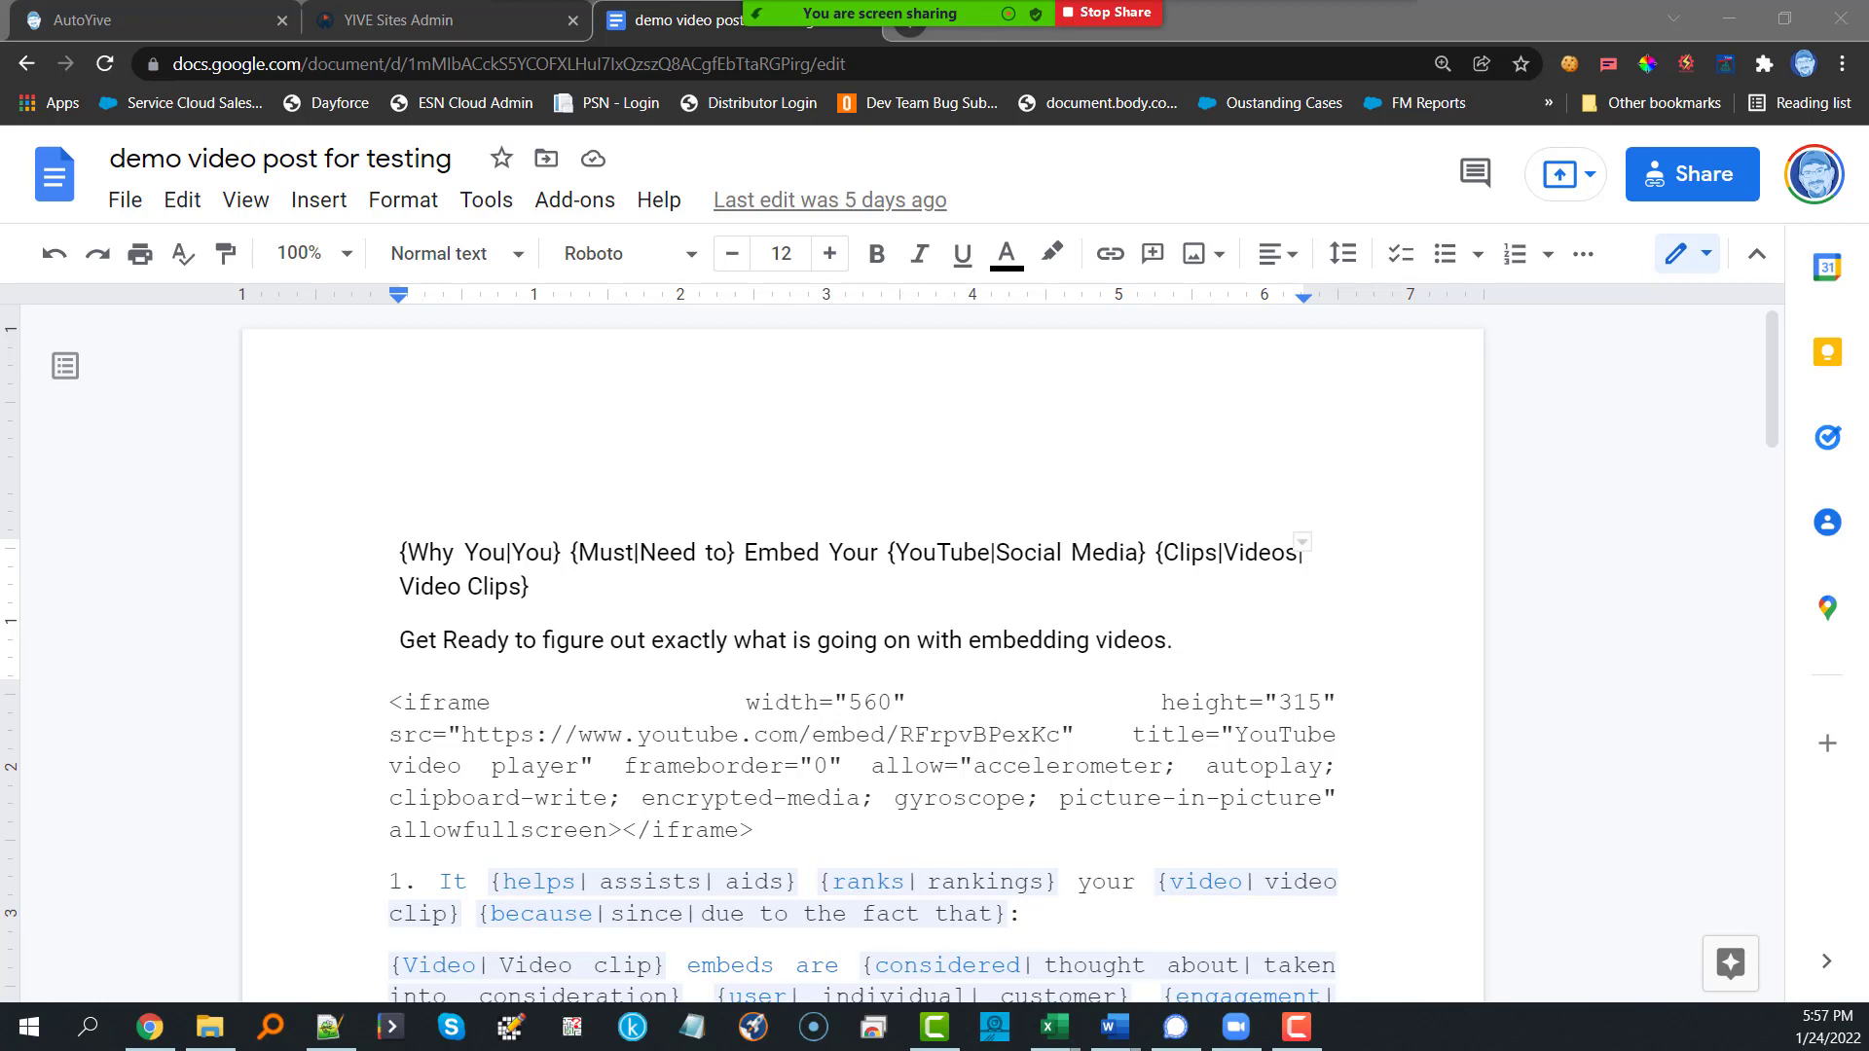
click(400, 552)
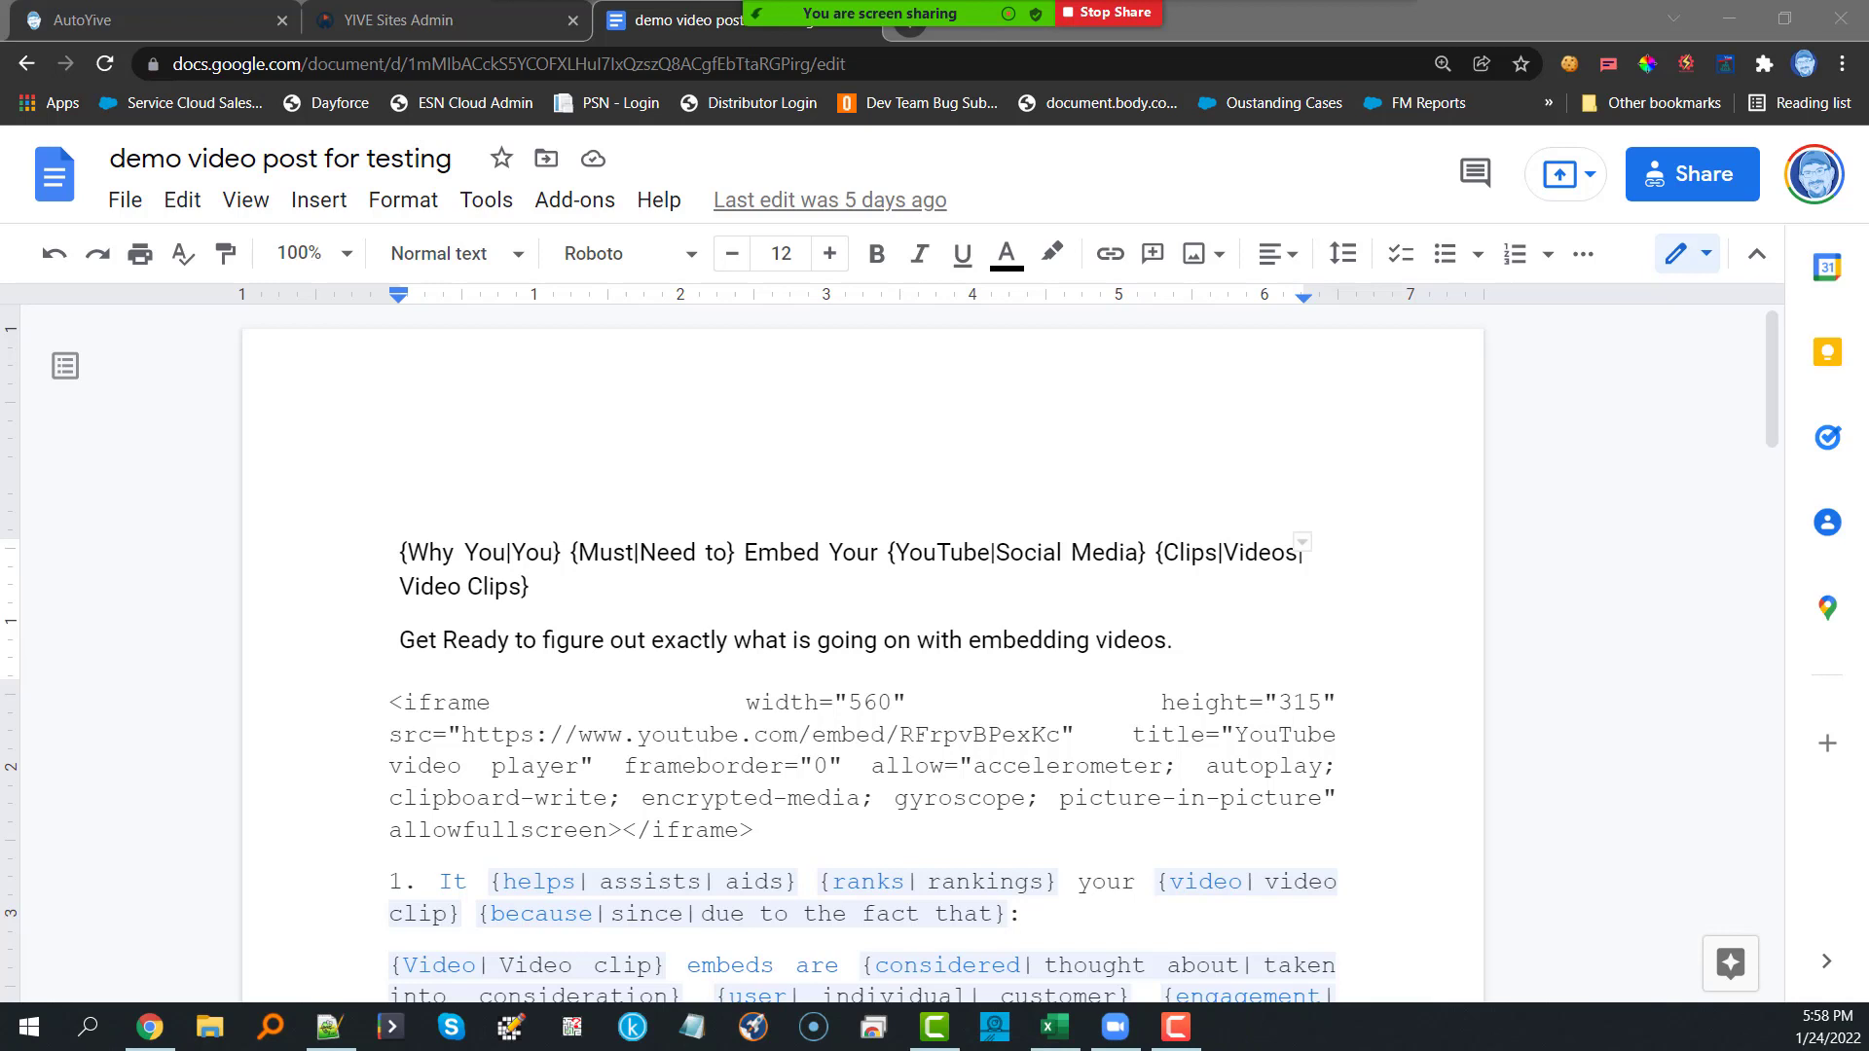
scroll(710, 432, down, 1)
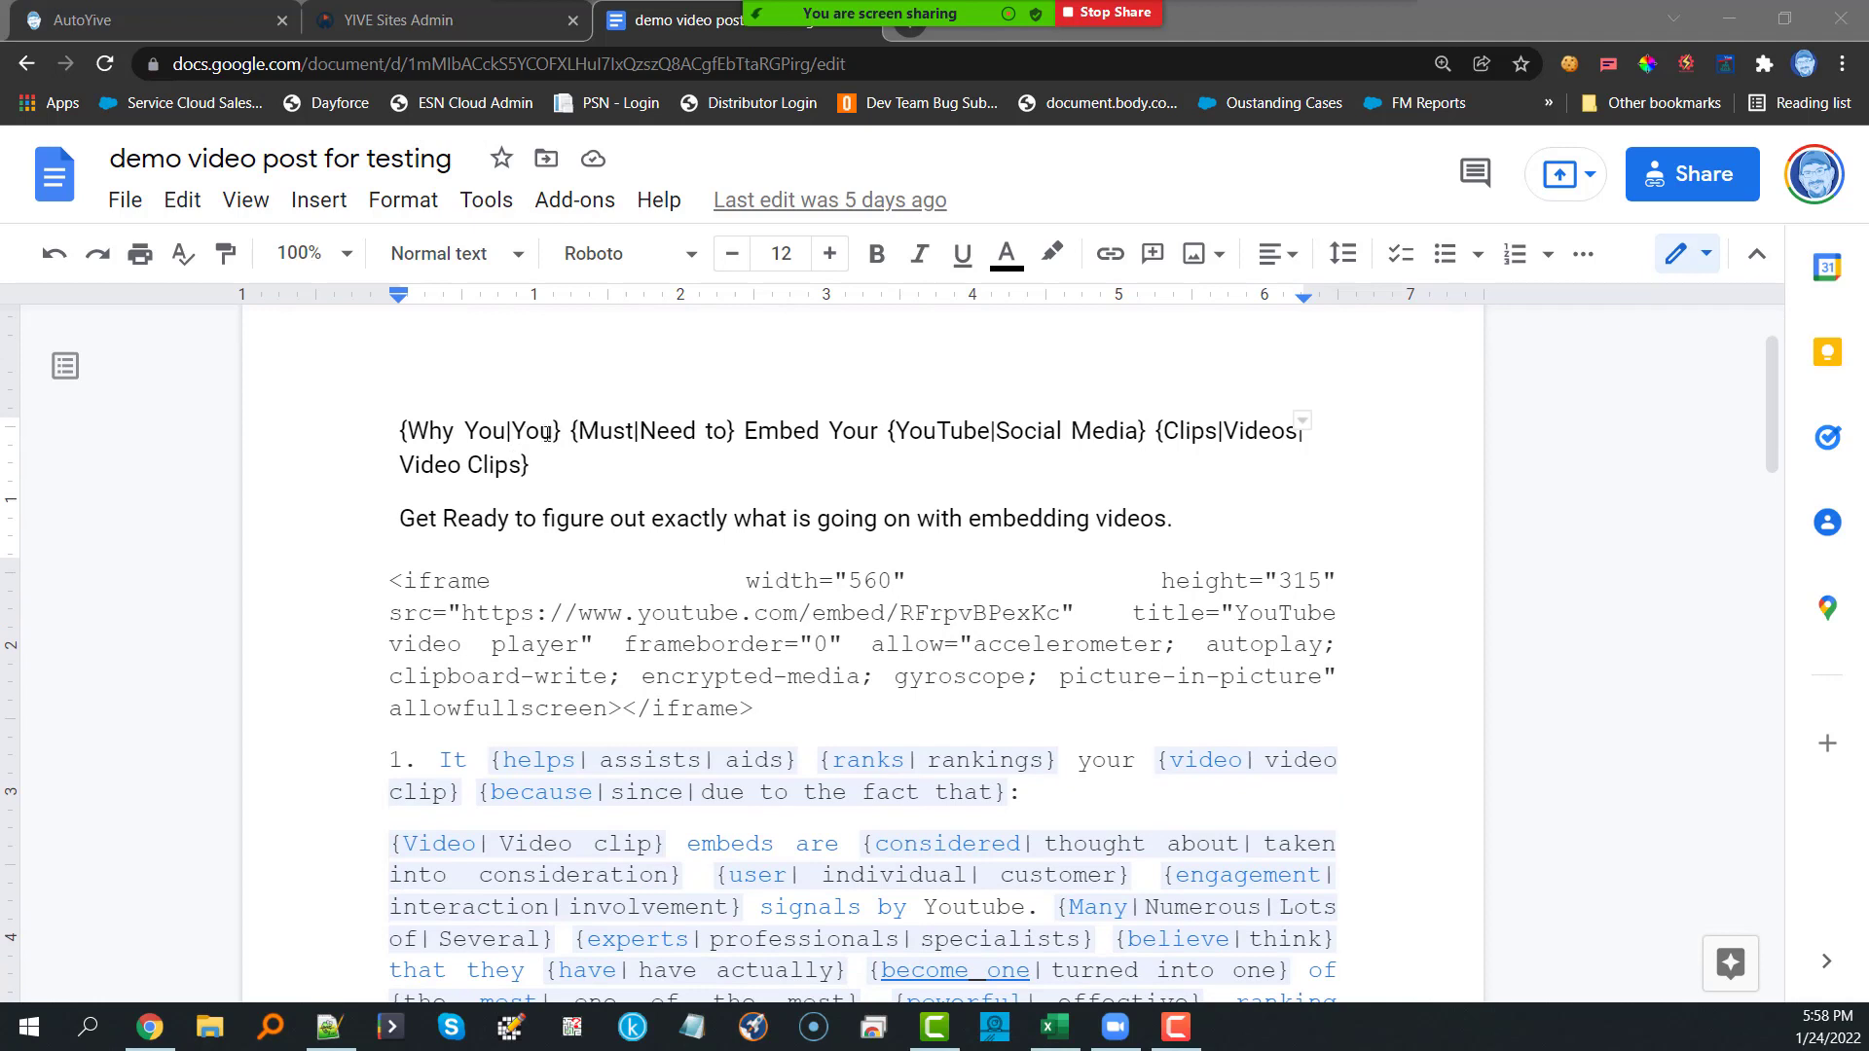
Step: Select the spintax title, skim the draft, then pass through YIVE Sites Admin to the AutoYIVE Gumroad page
triple_click(543, 474)
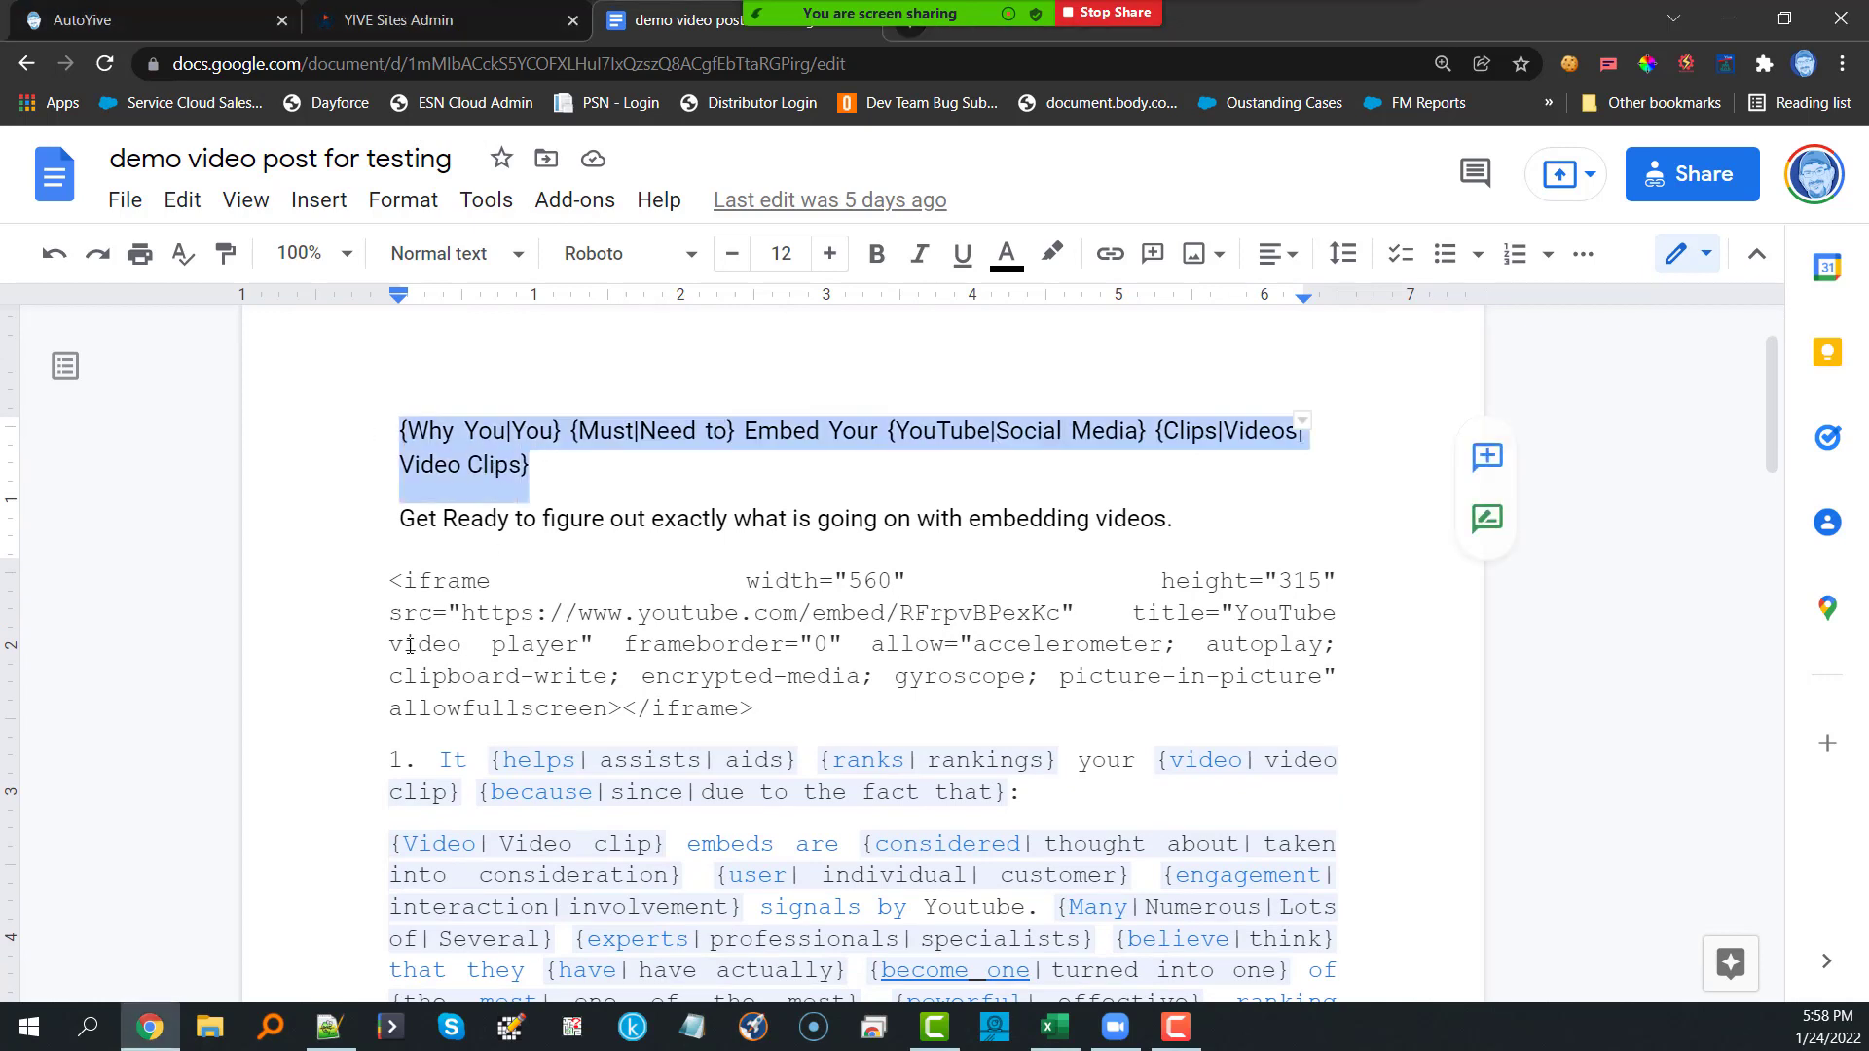
scroll(656, 657, down, 10)
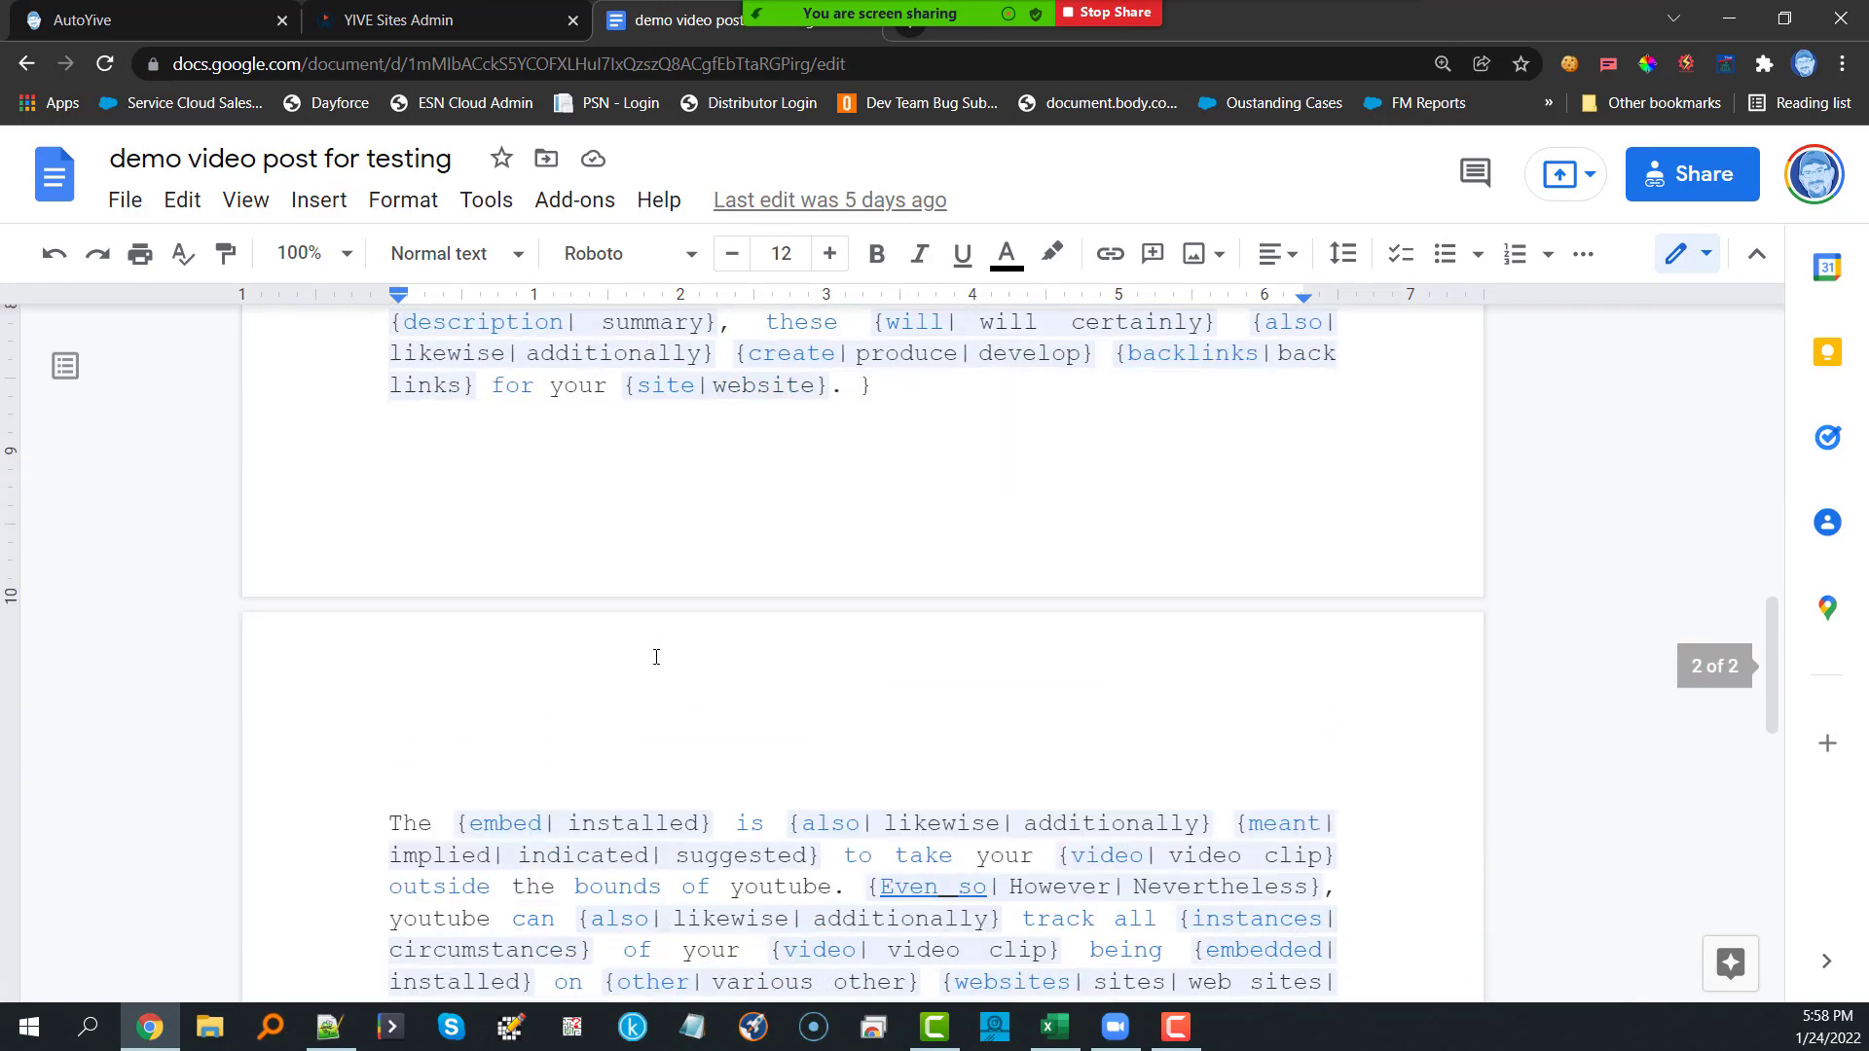
scroll(656, 657, down, 10)
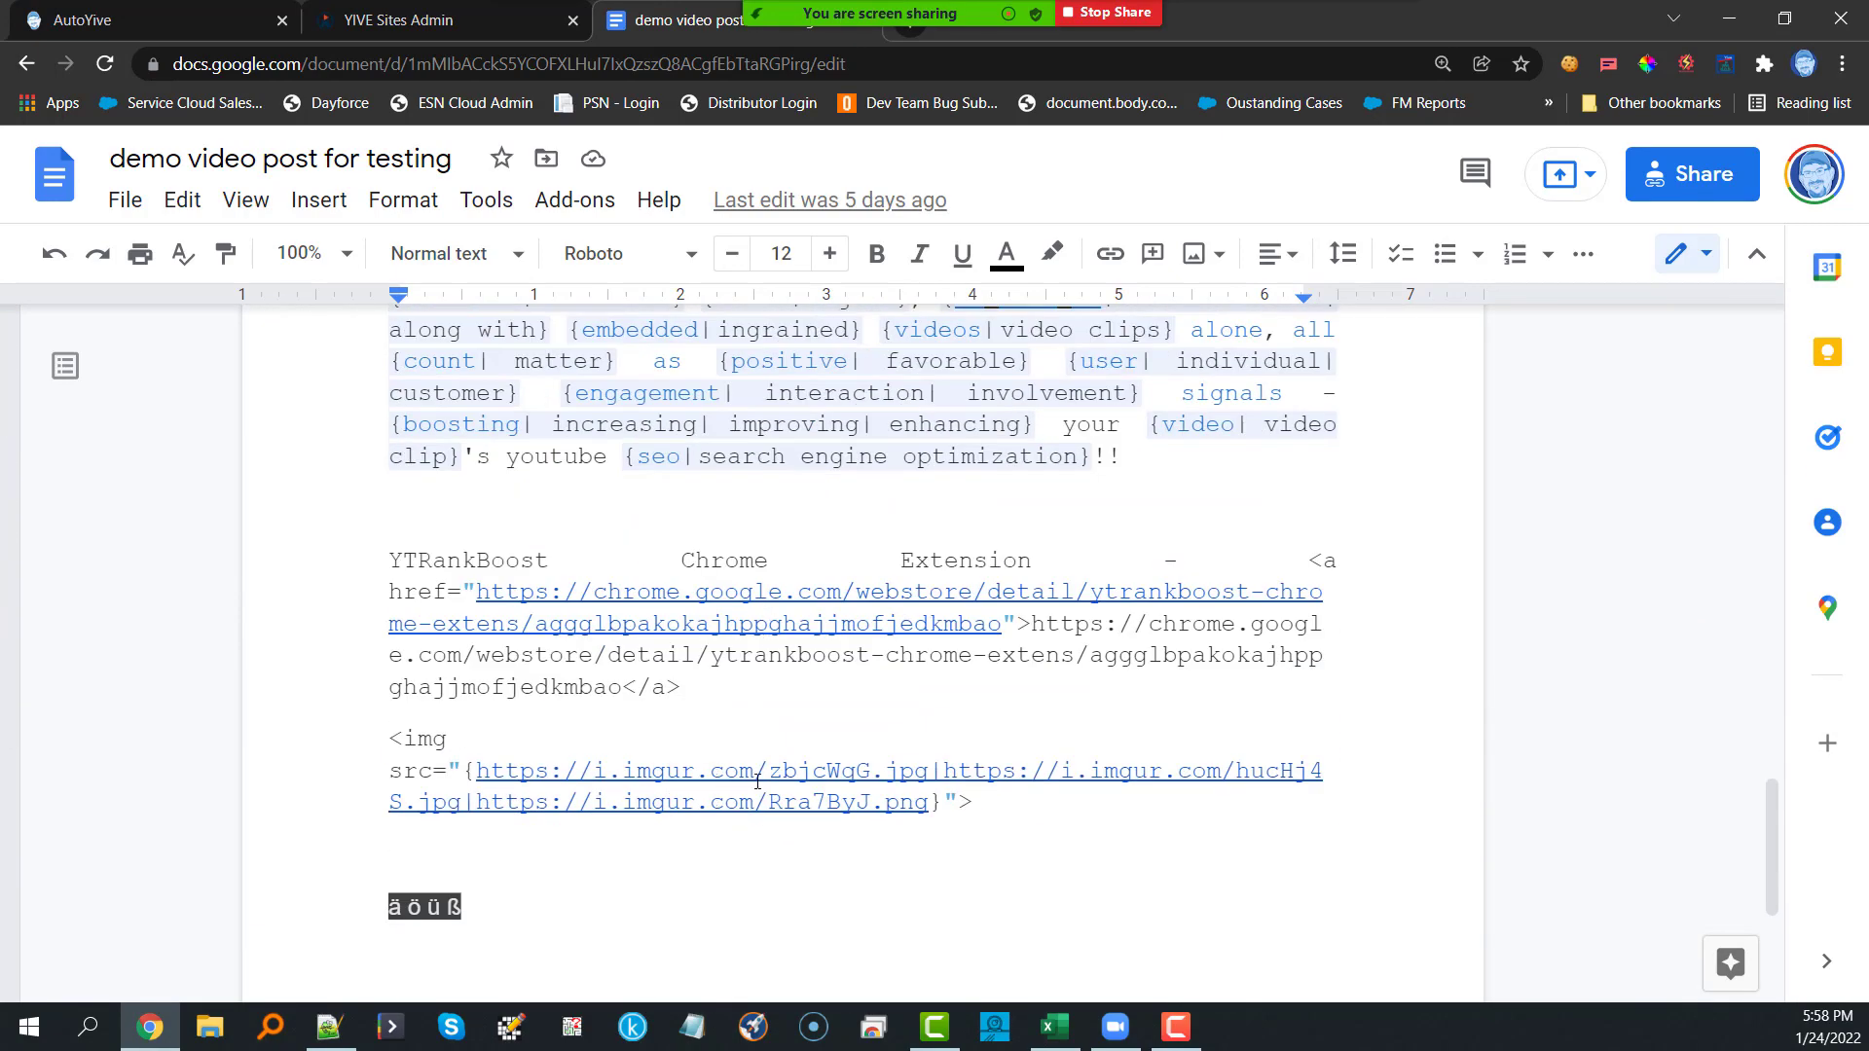
scroll(908, 657, up, 20)
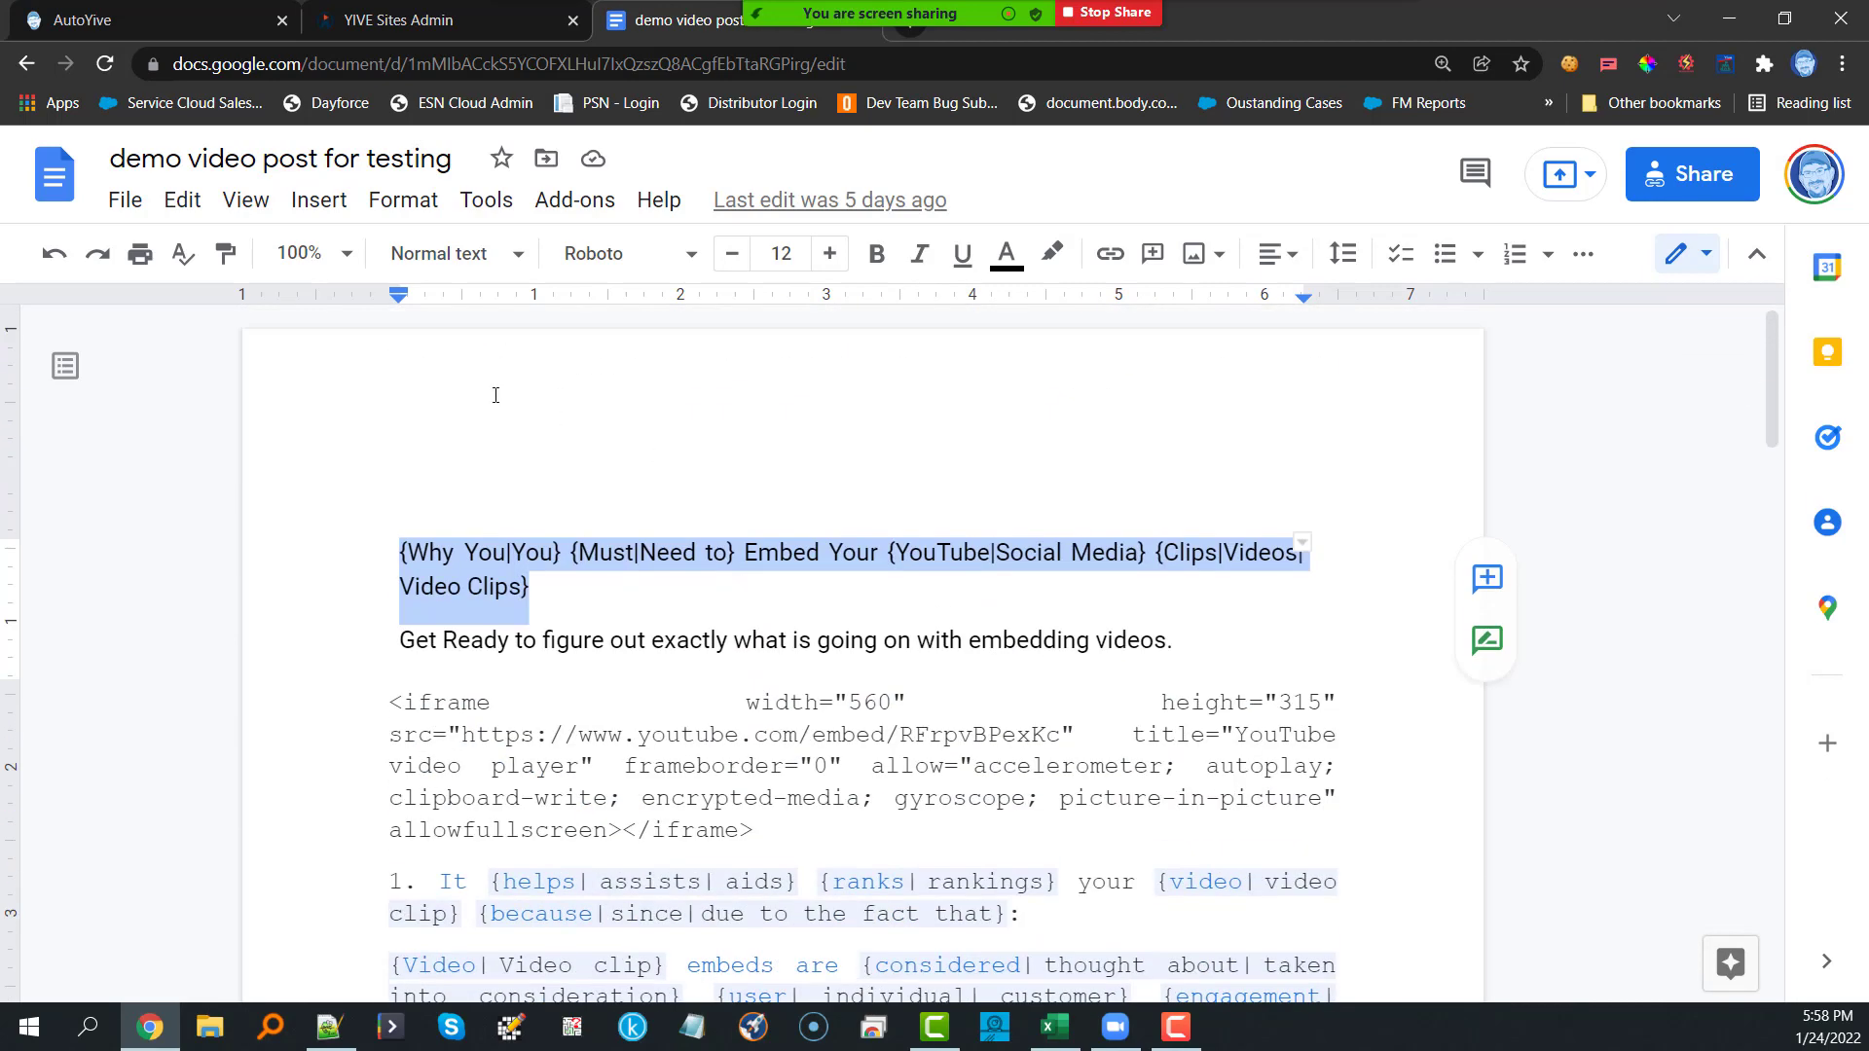
click(402, 19)
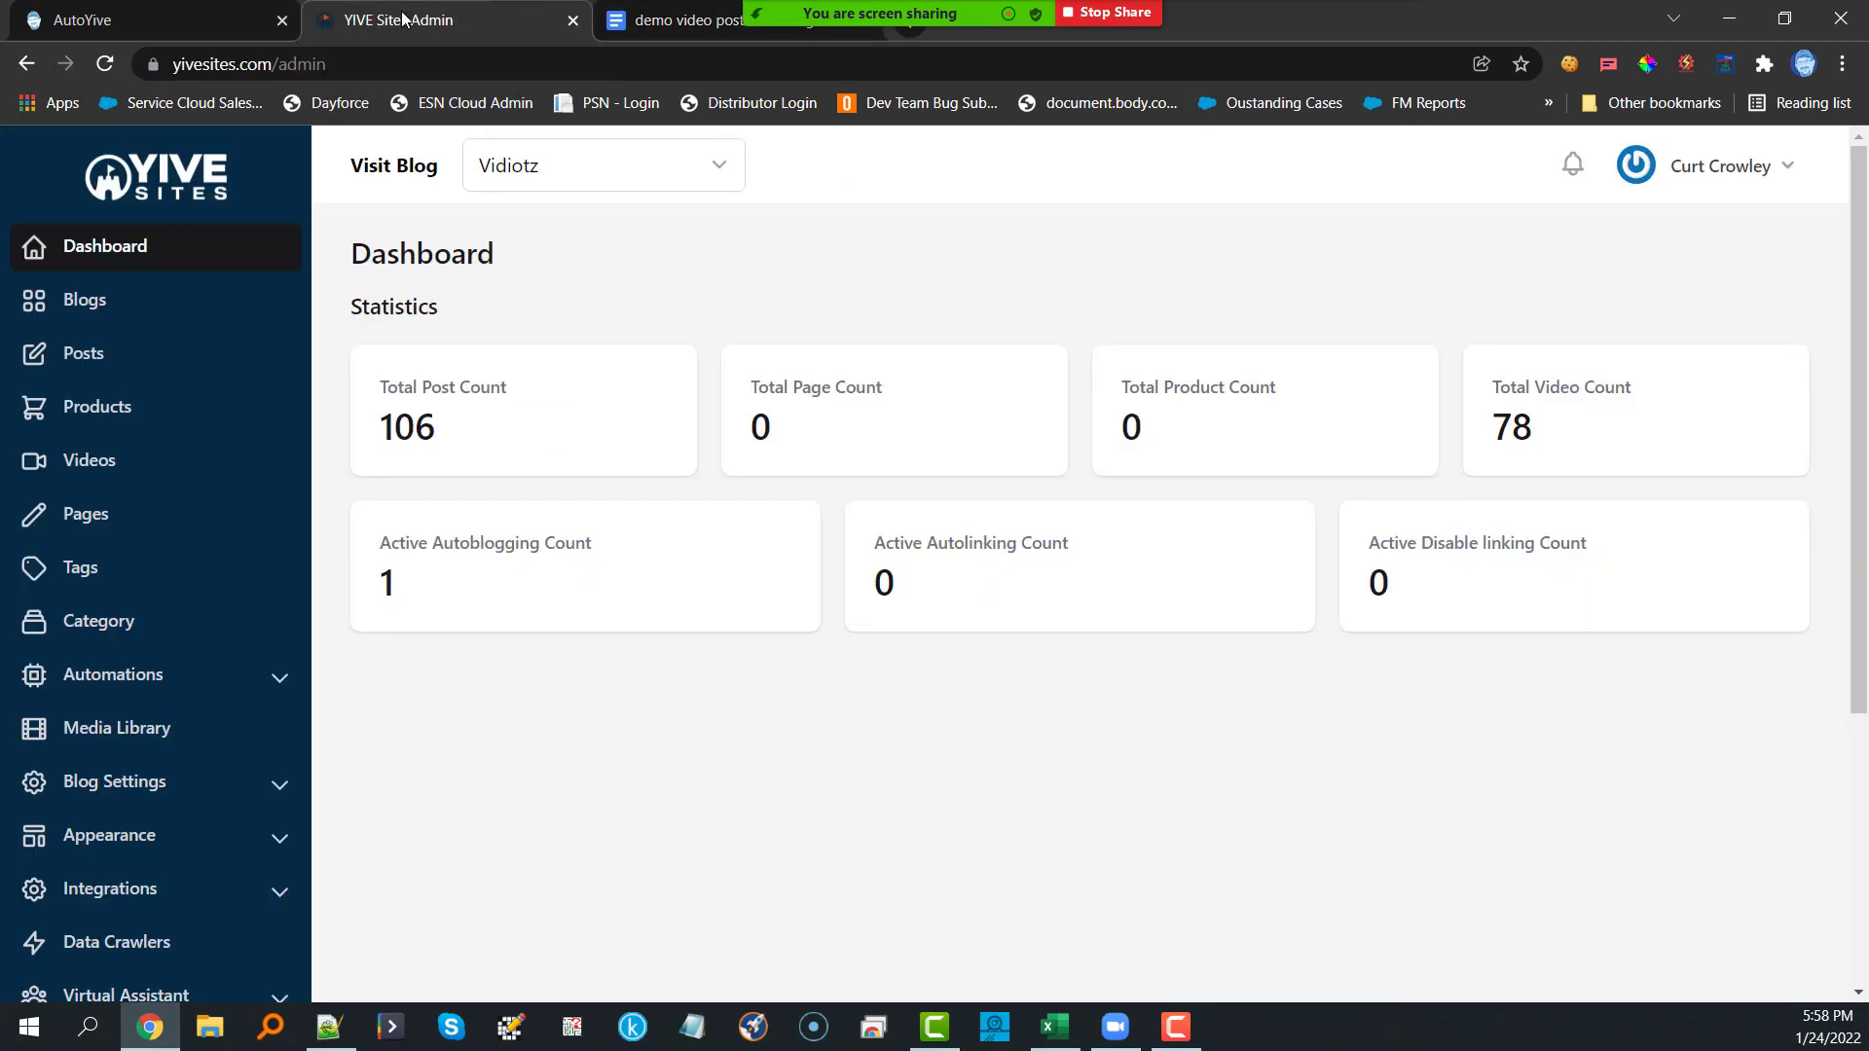
click(195, 14)
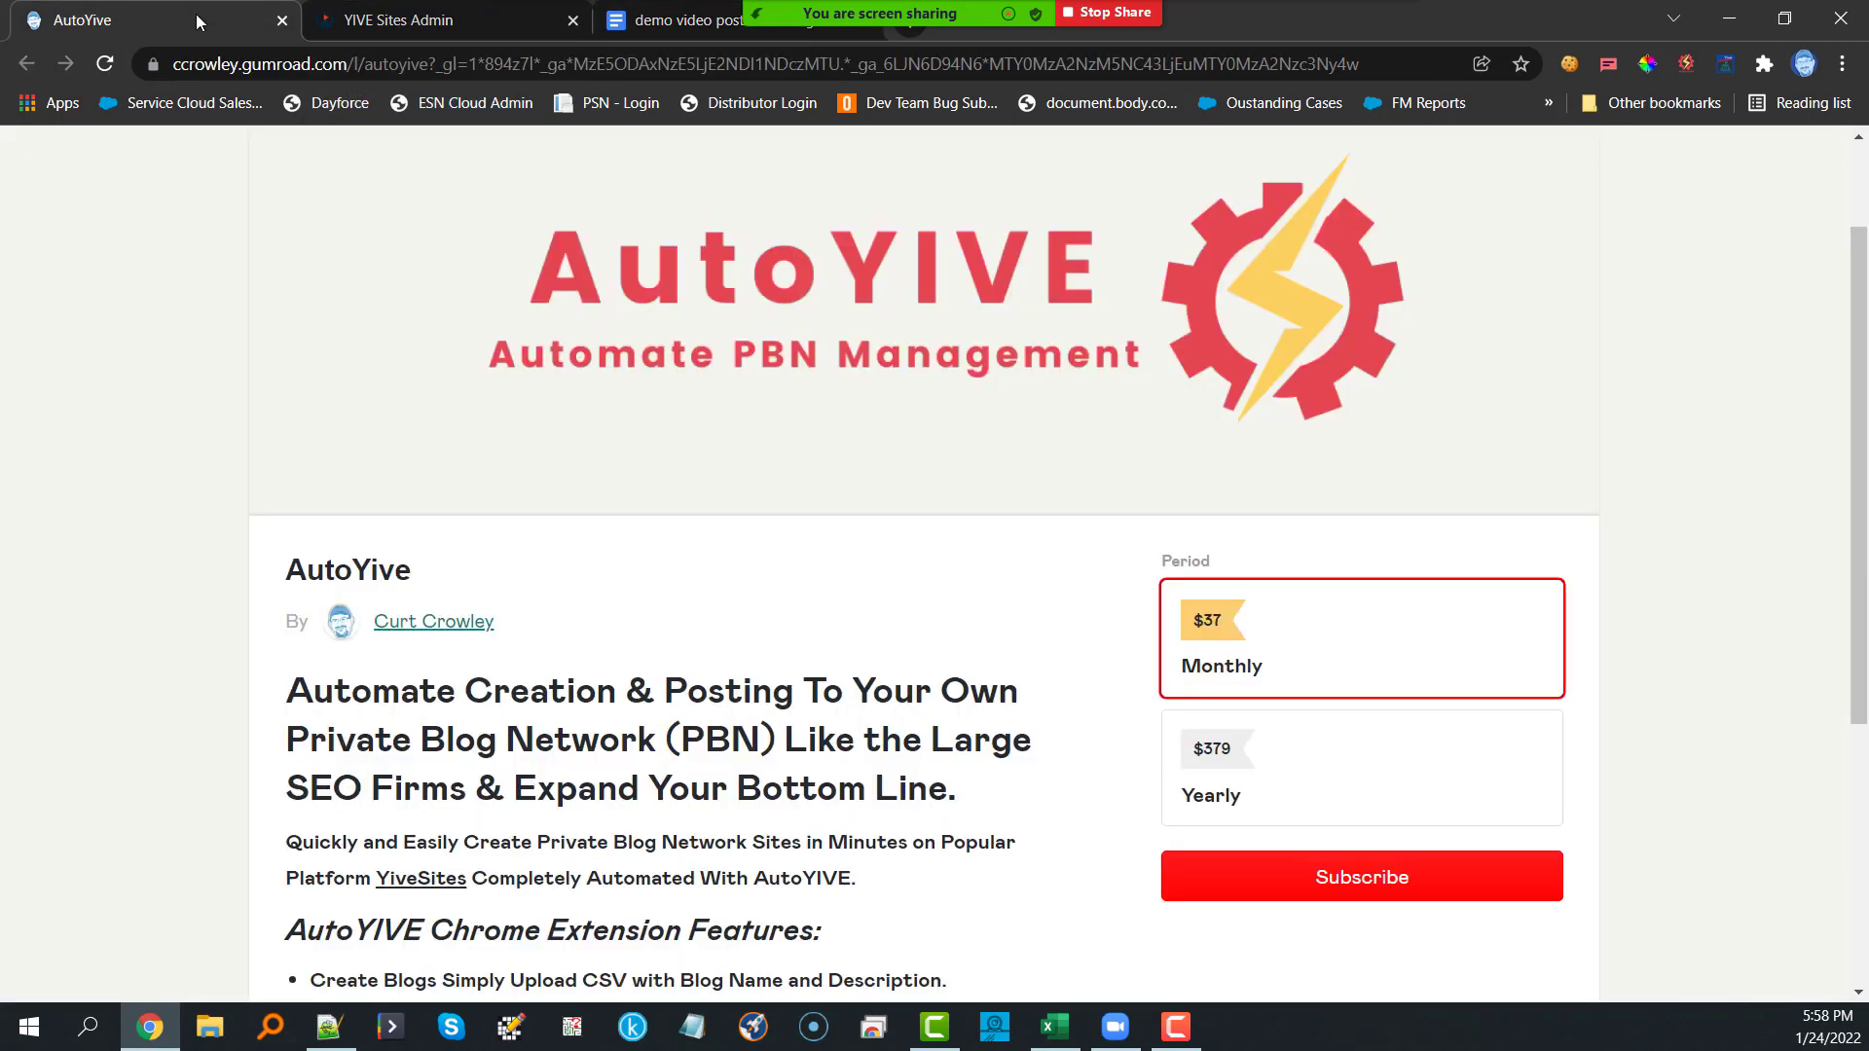
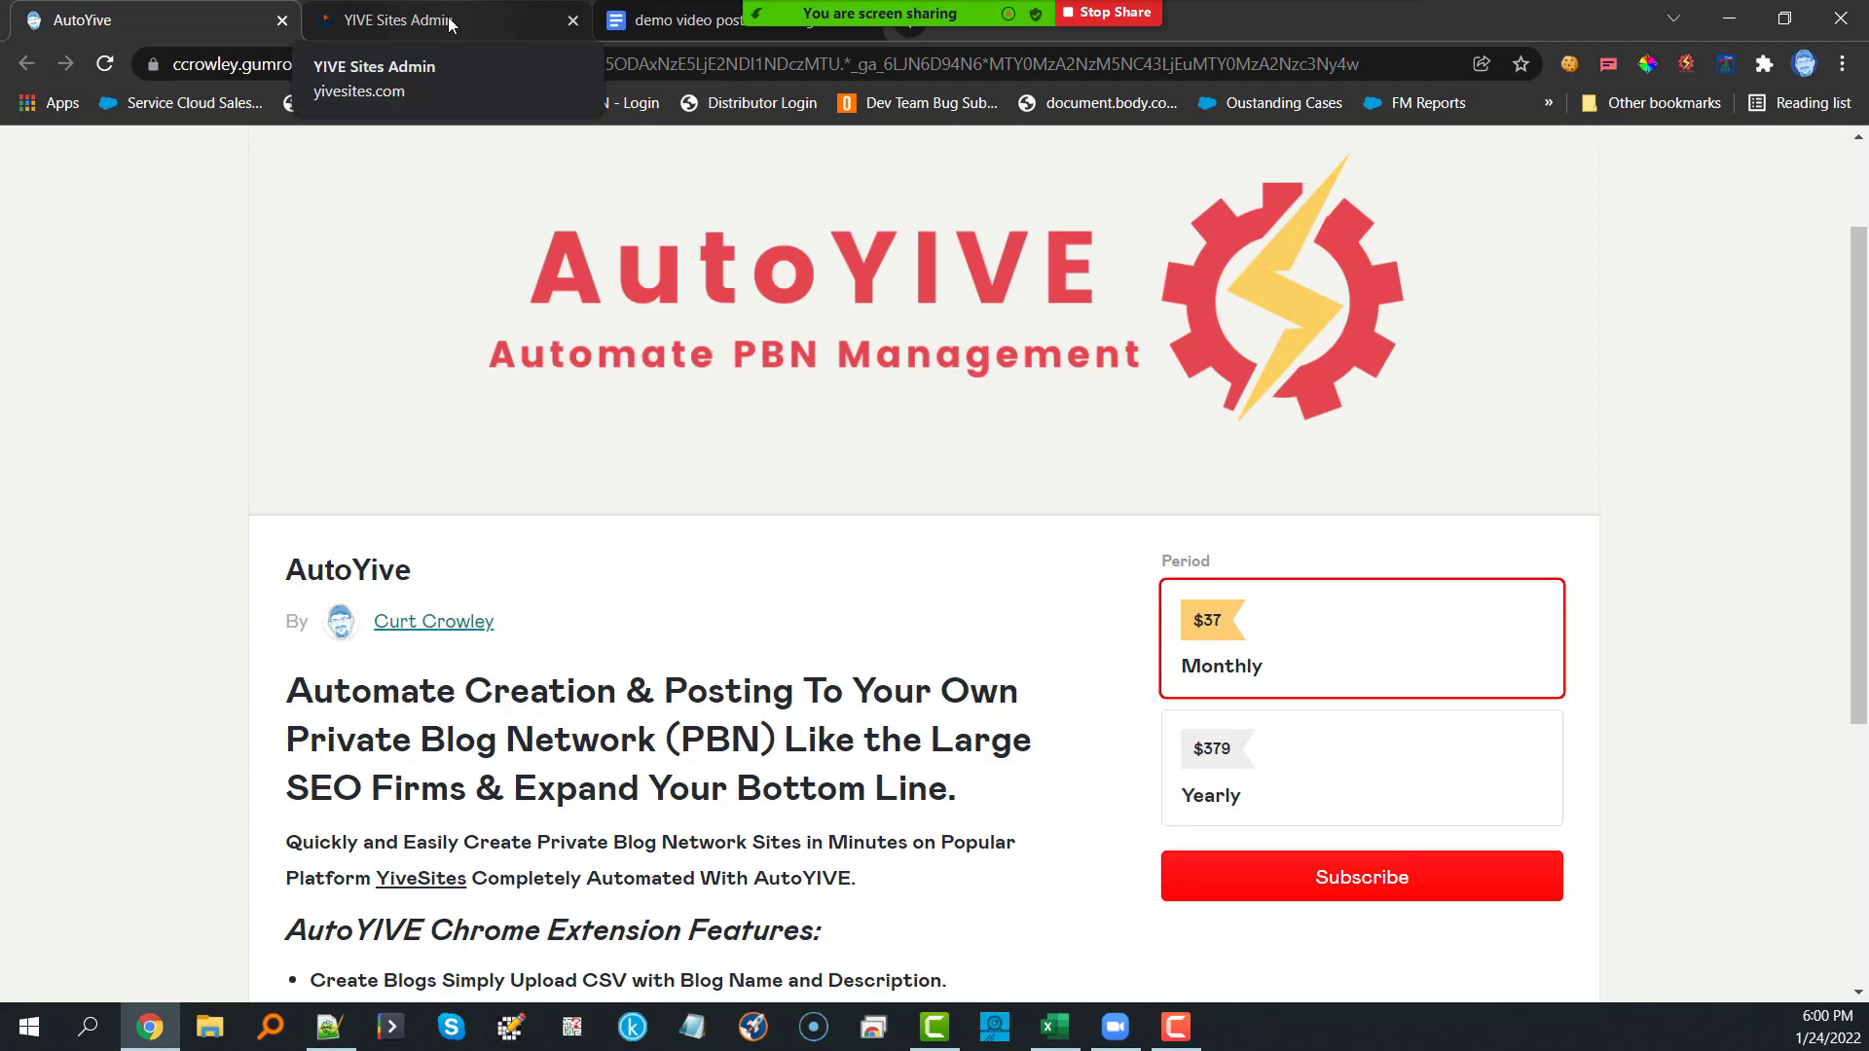
Step: From the YiveSites admin Blogs list, open an empty Create New Blog form and start on the name field
click(451, 24)
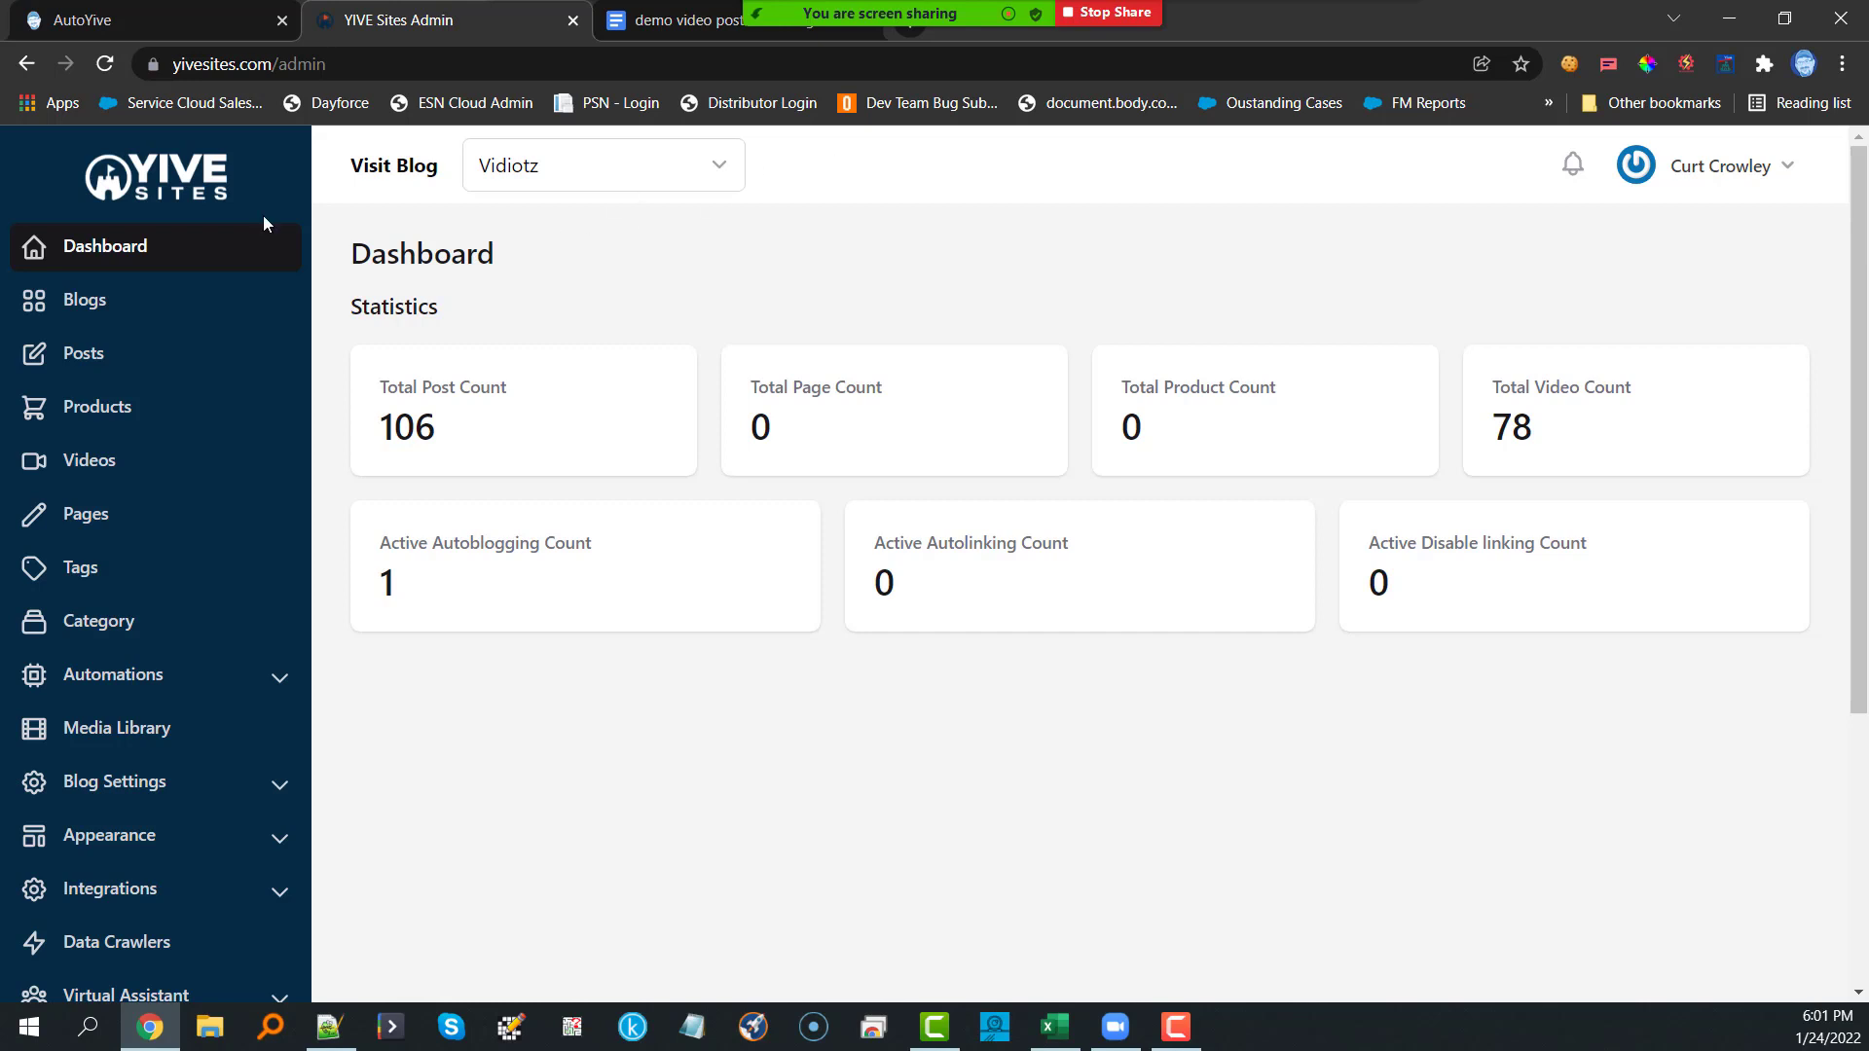
click(131, 299)
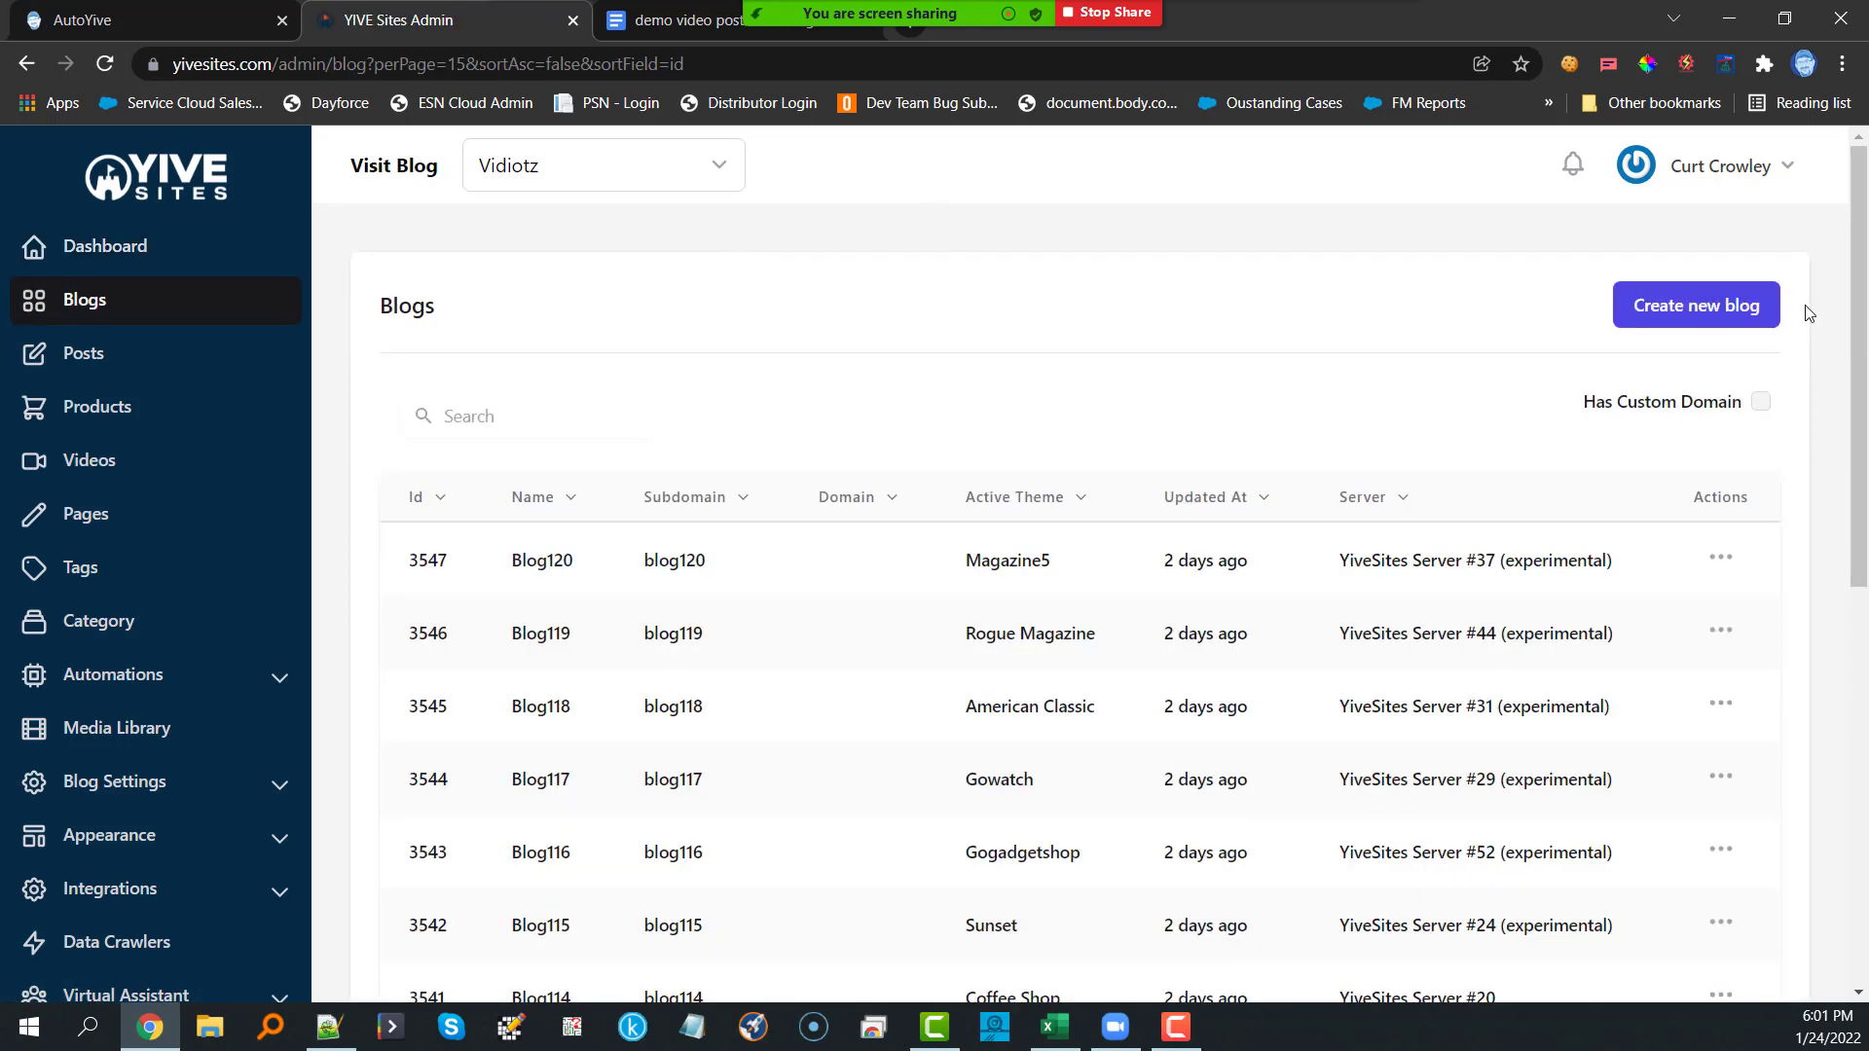
click(1636, 324)
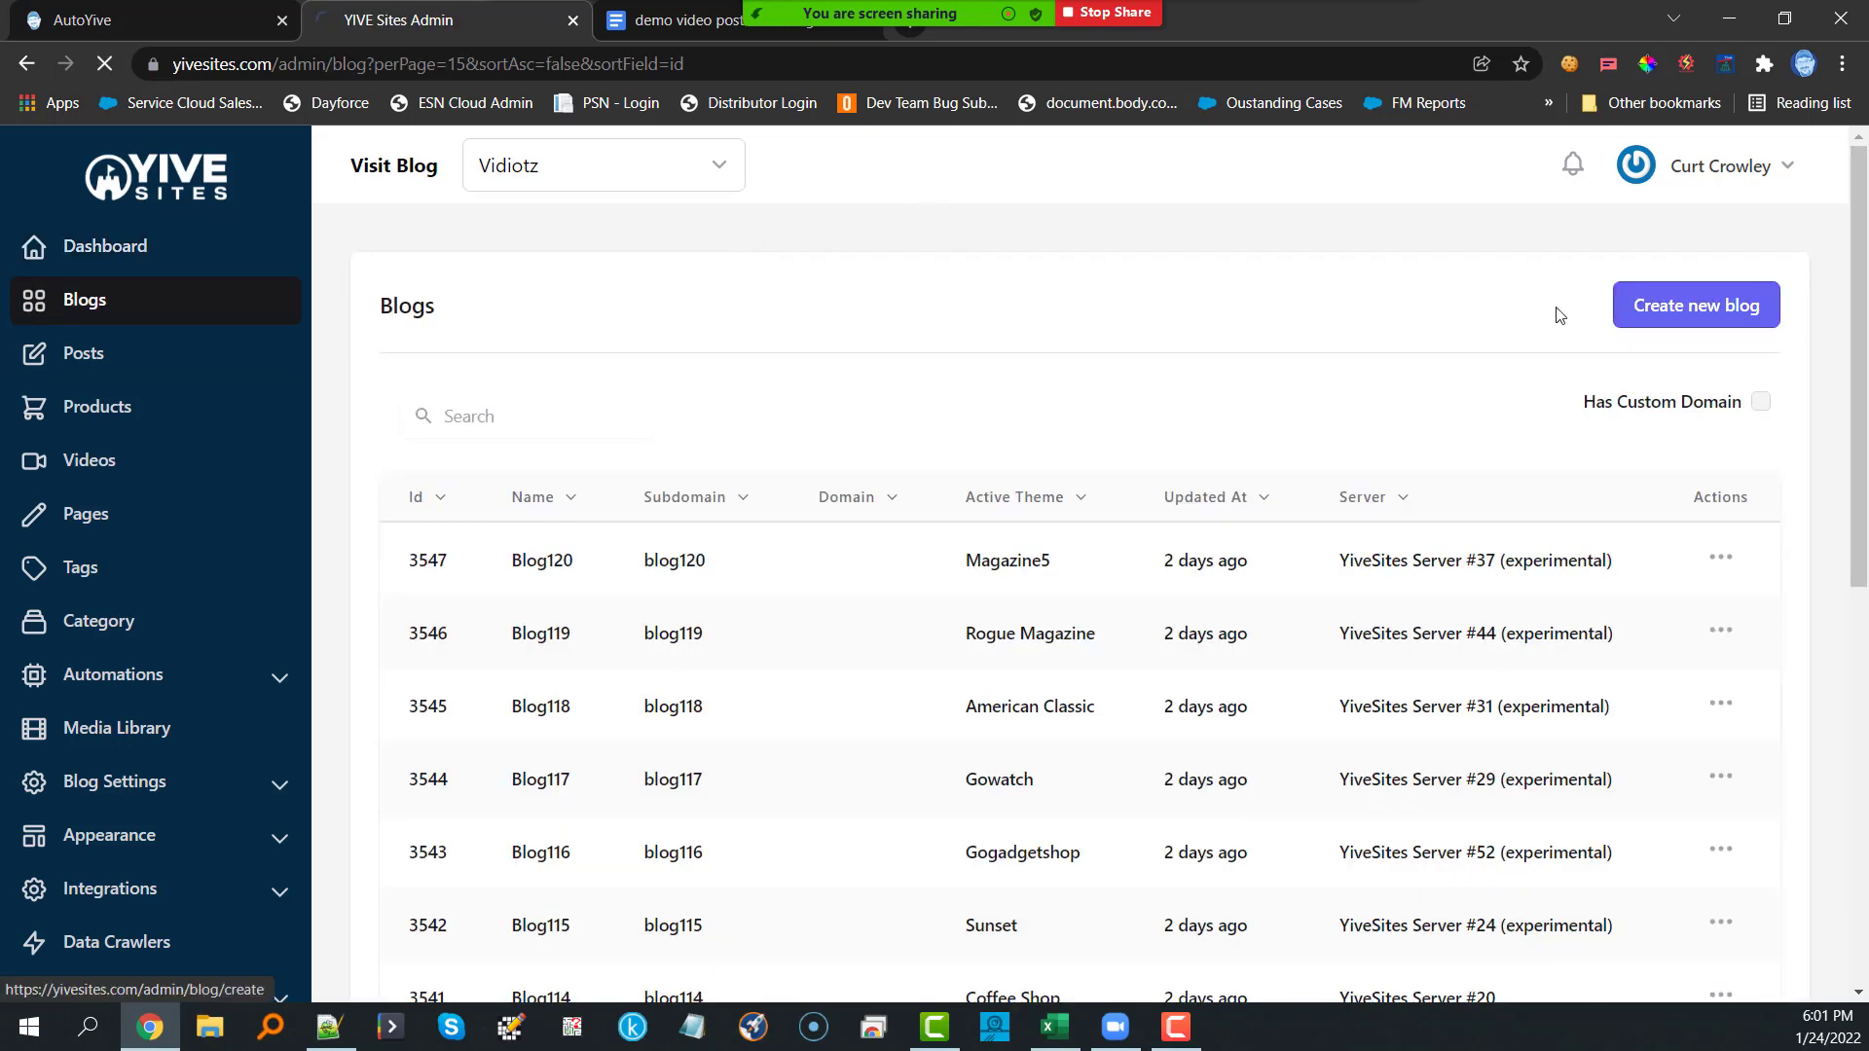
click(587, 430)
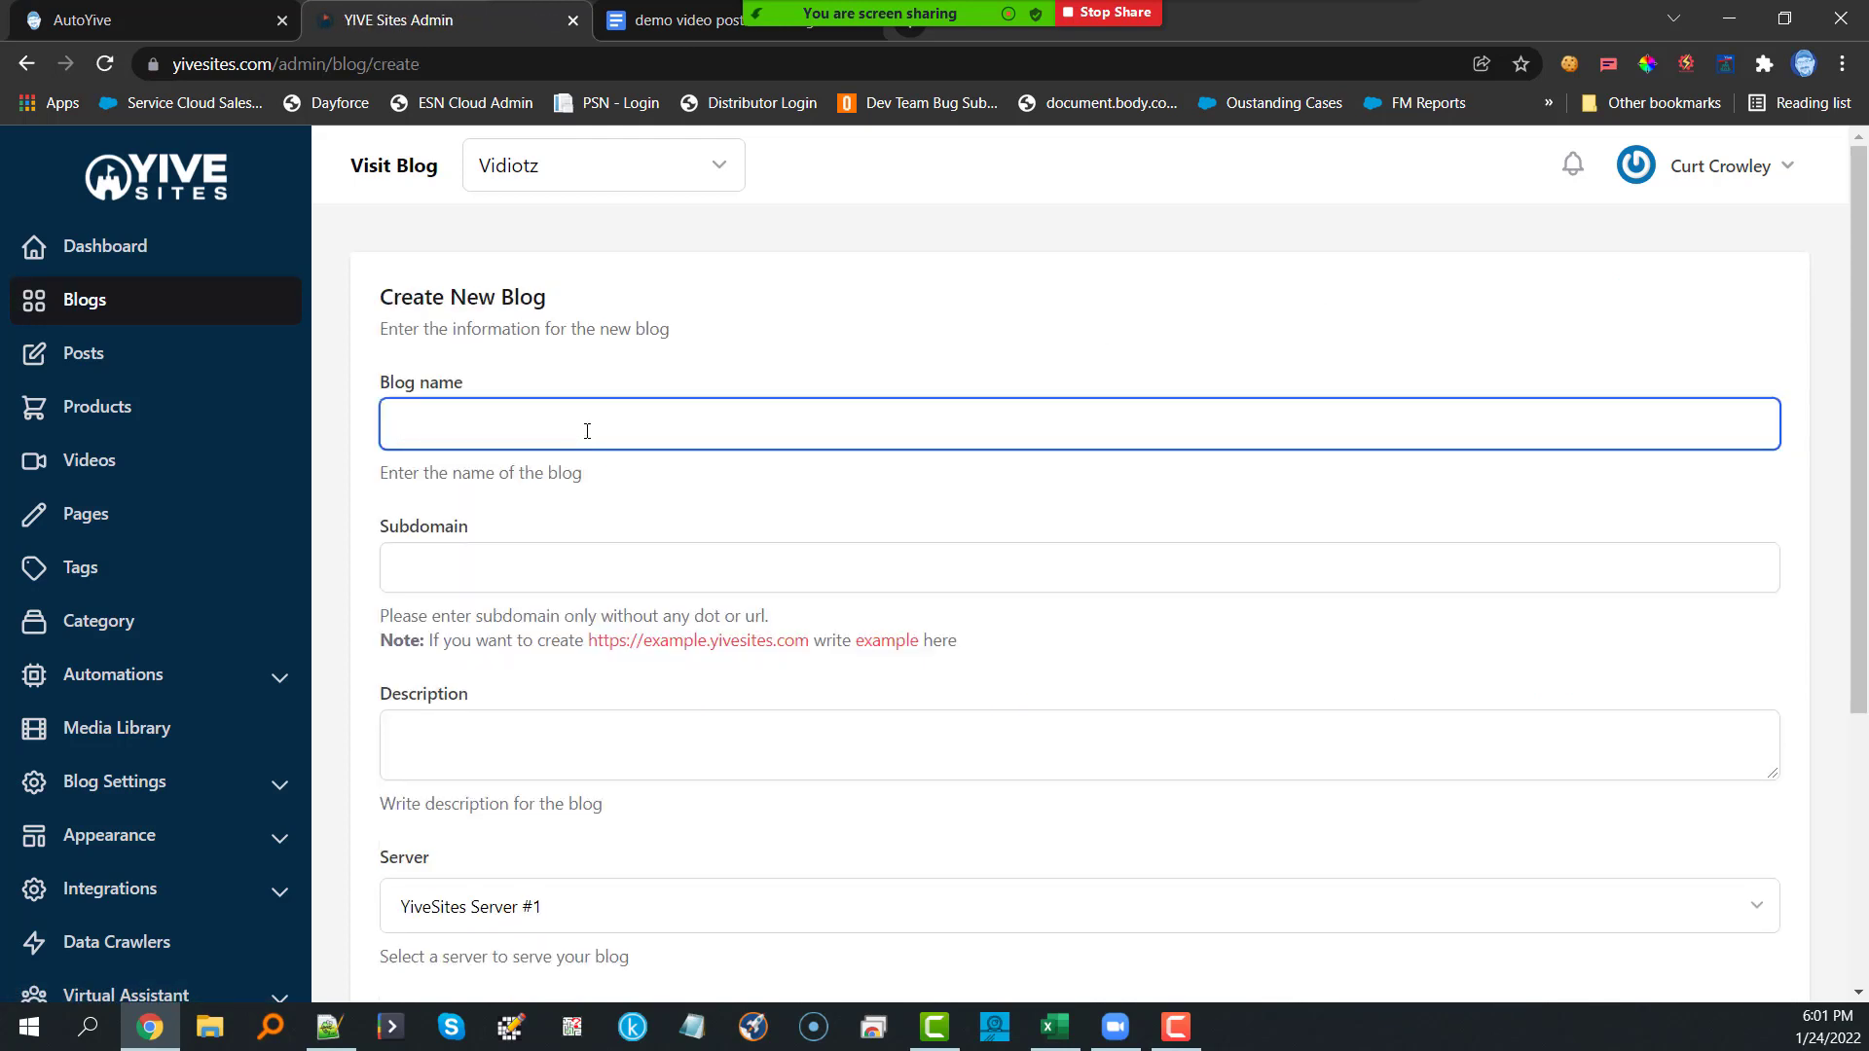
Step: Enter the demo blog's name and subdomain, and copy the name into the description
text(Demo Blog Curt Crowley)
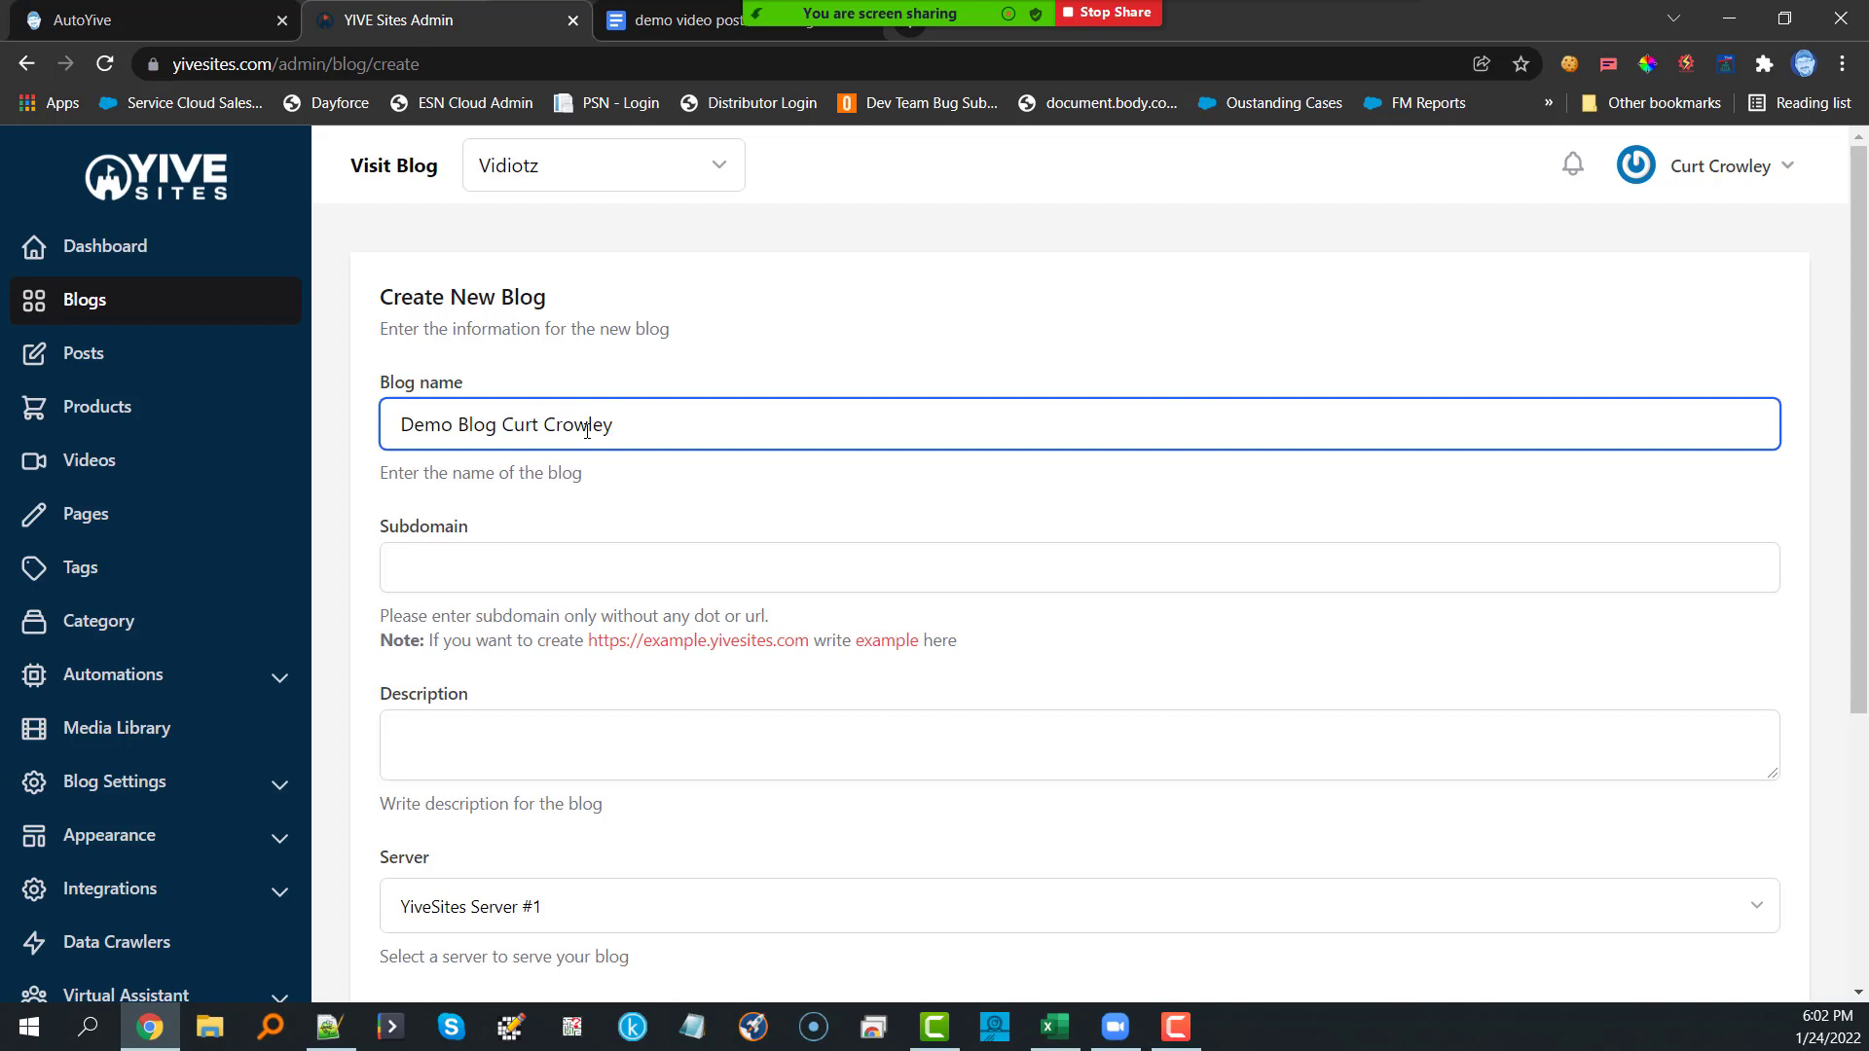
click(493, 575)
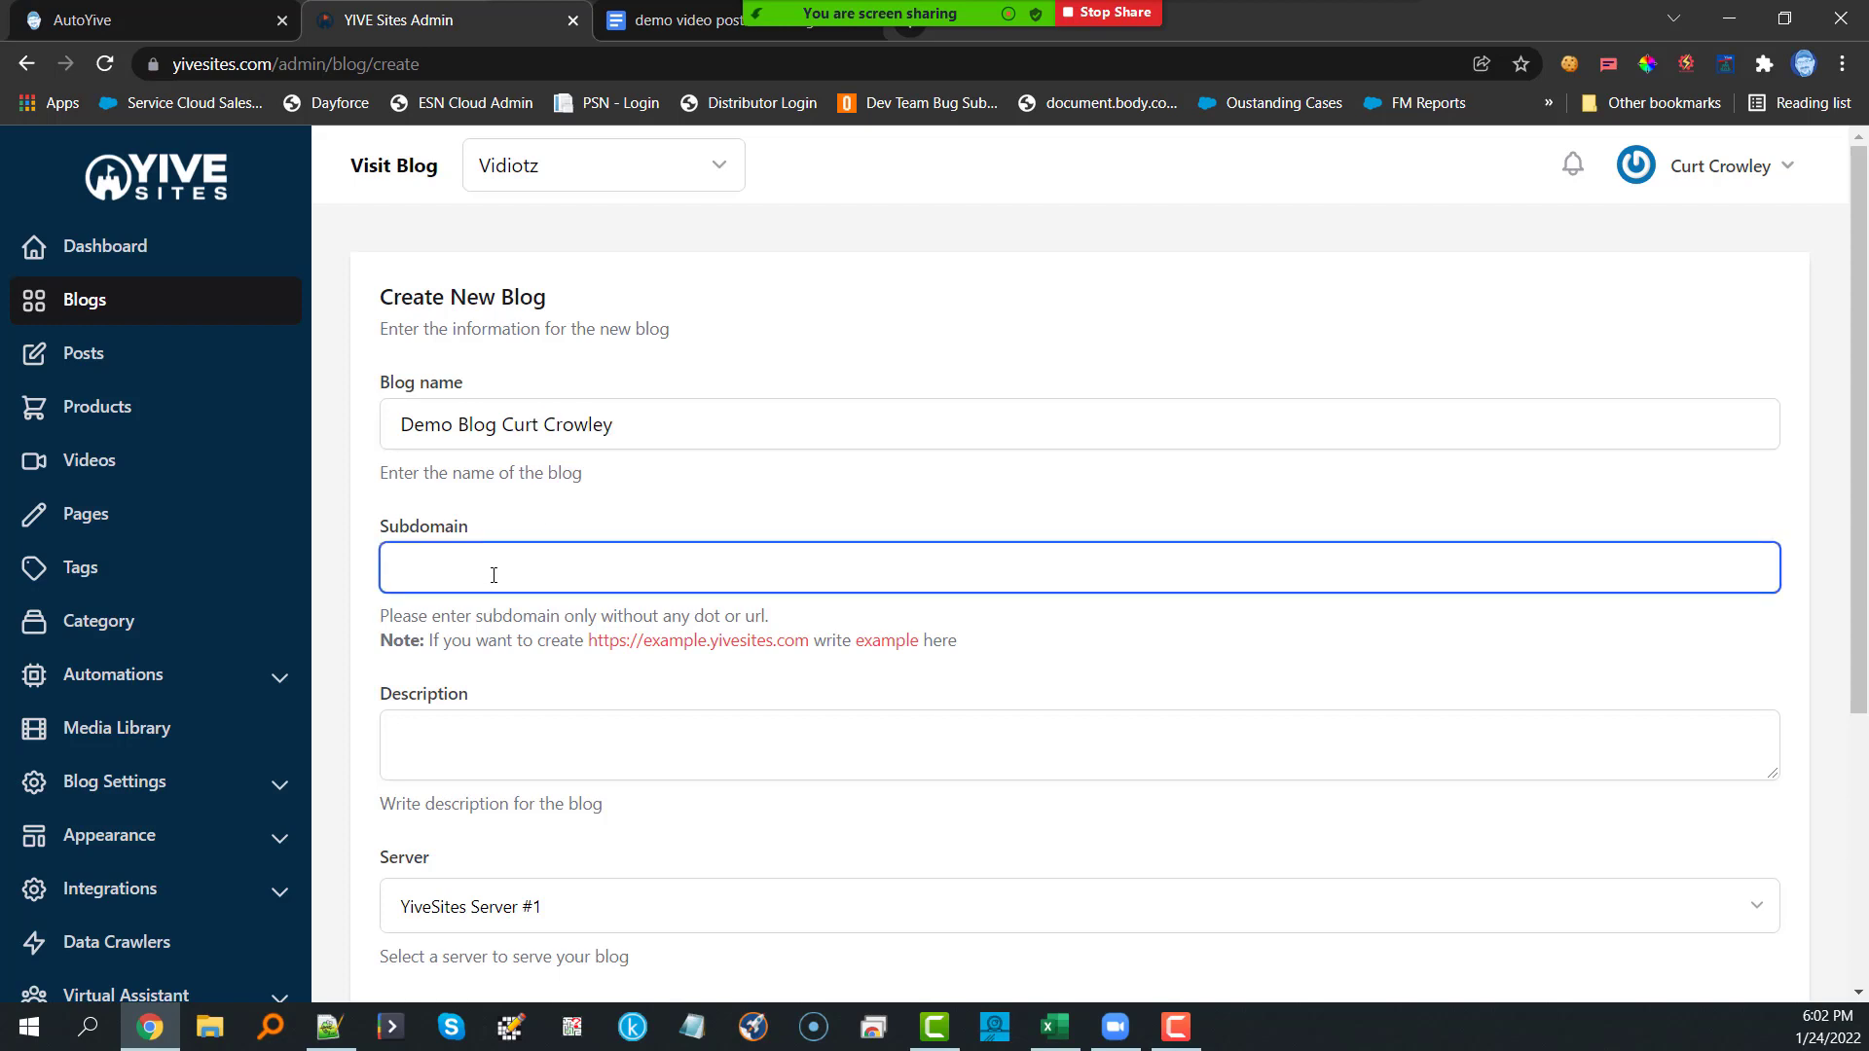
text(curtcrowley)
click(459, 747)
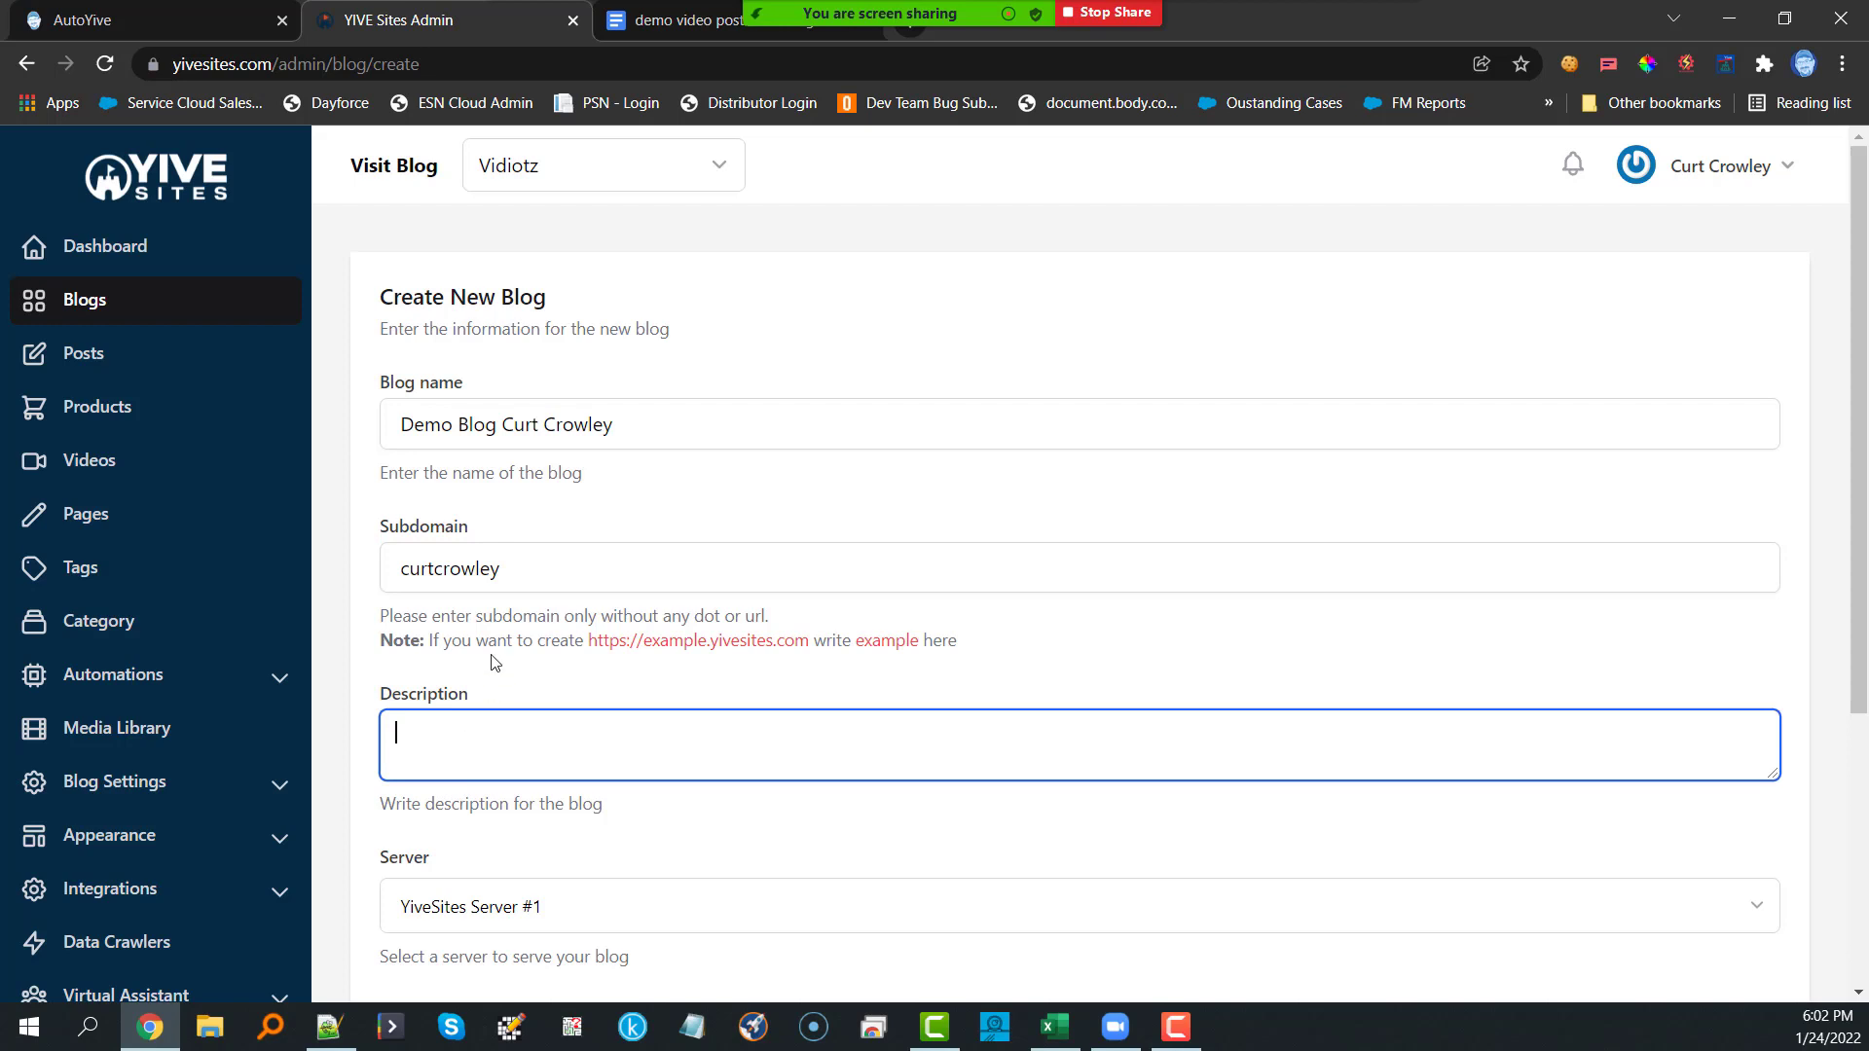
drag(655, 414, 384, 465)
key(ctrl+c)
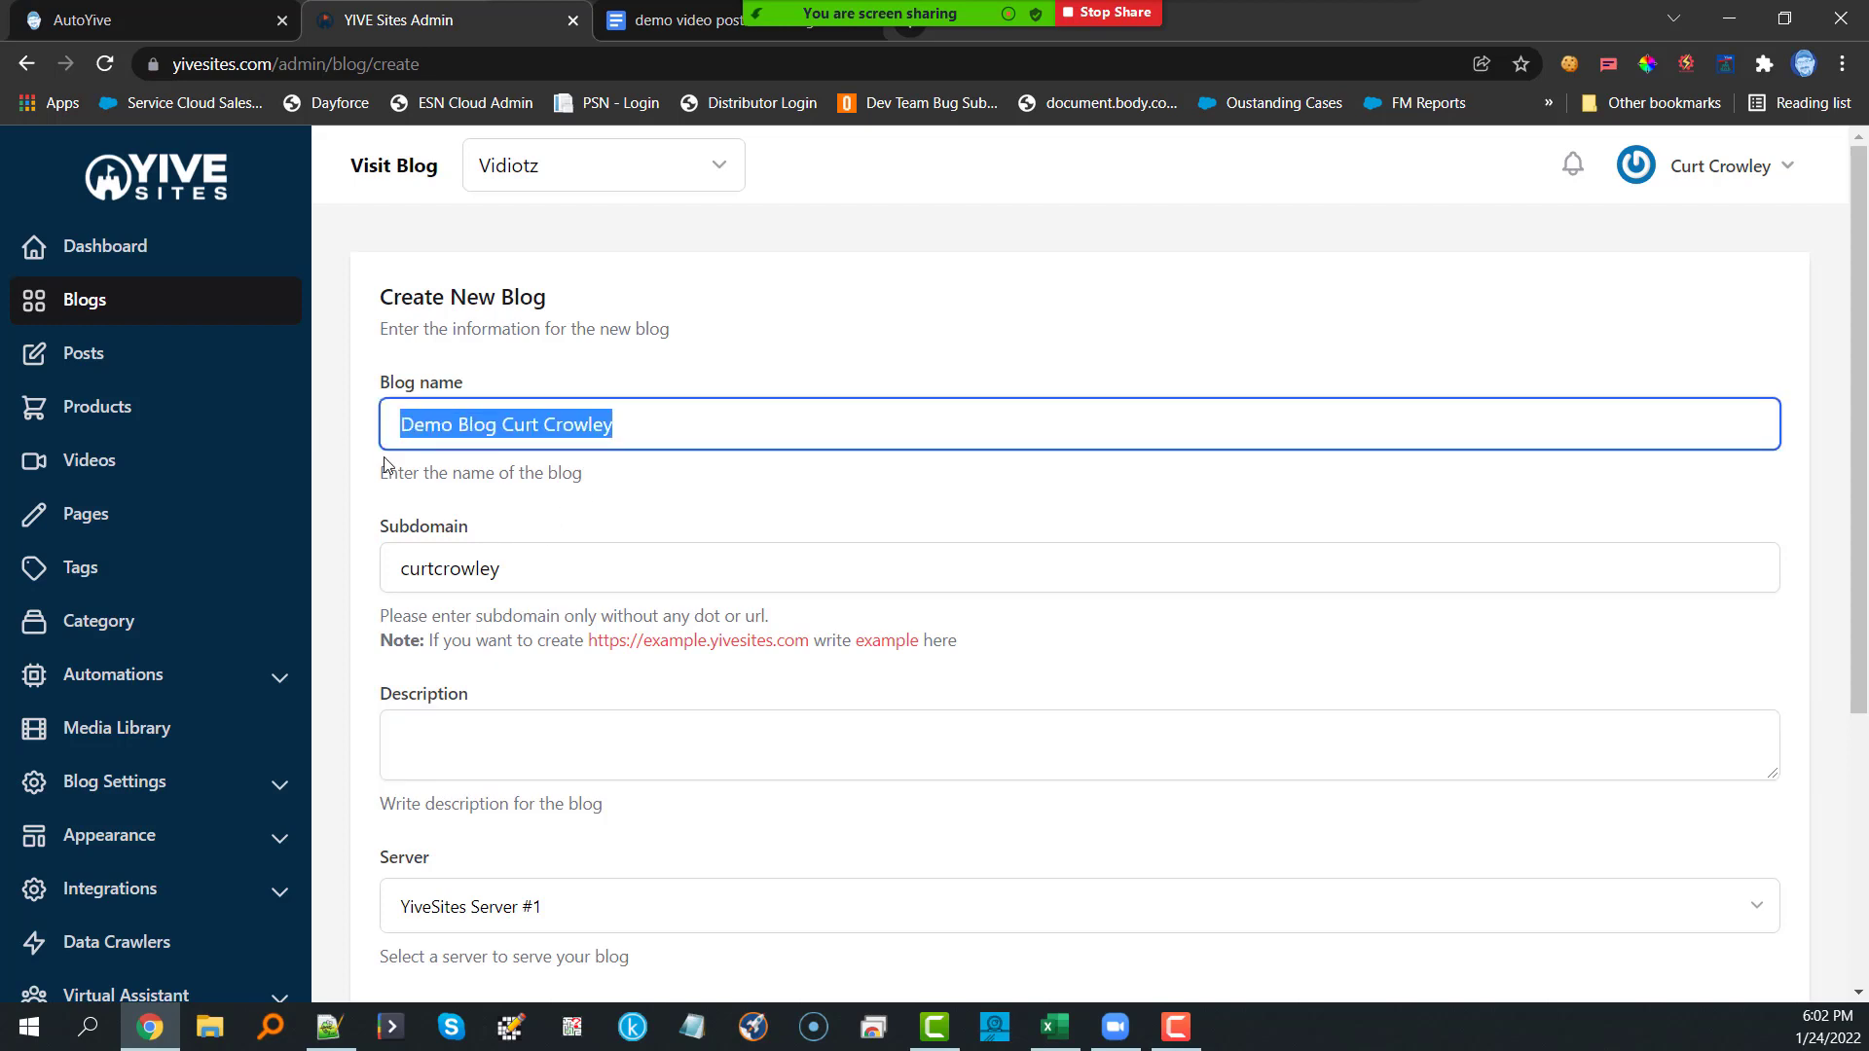
click(437, 735)
key(ctrl+v)
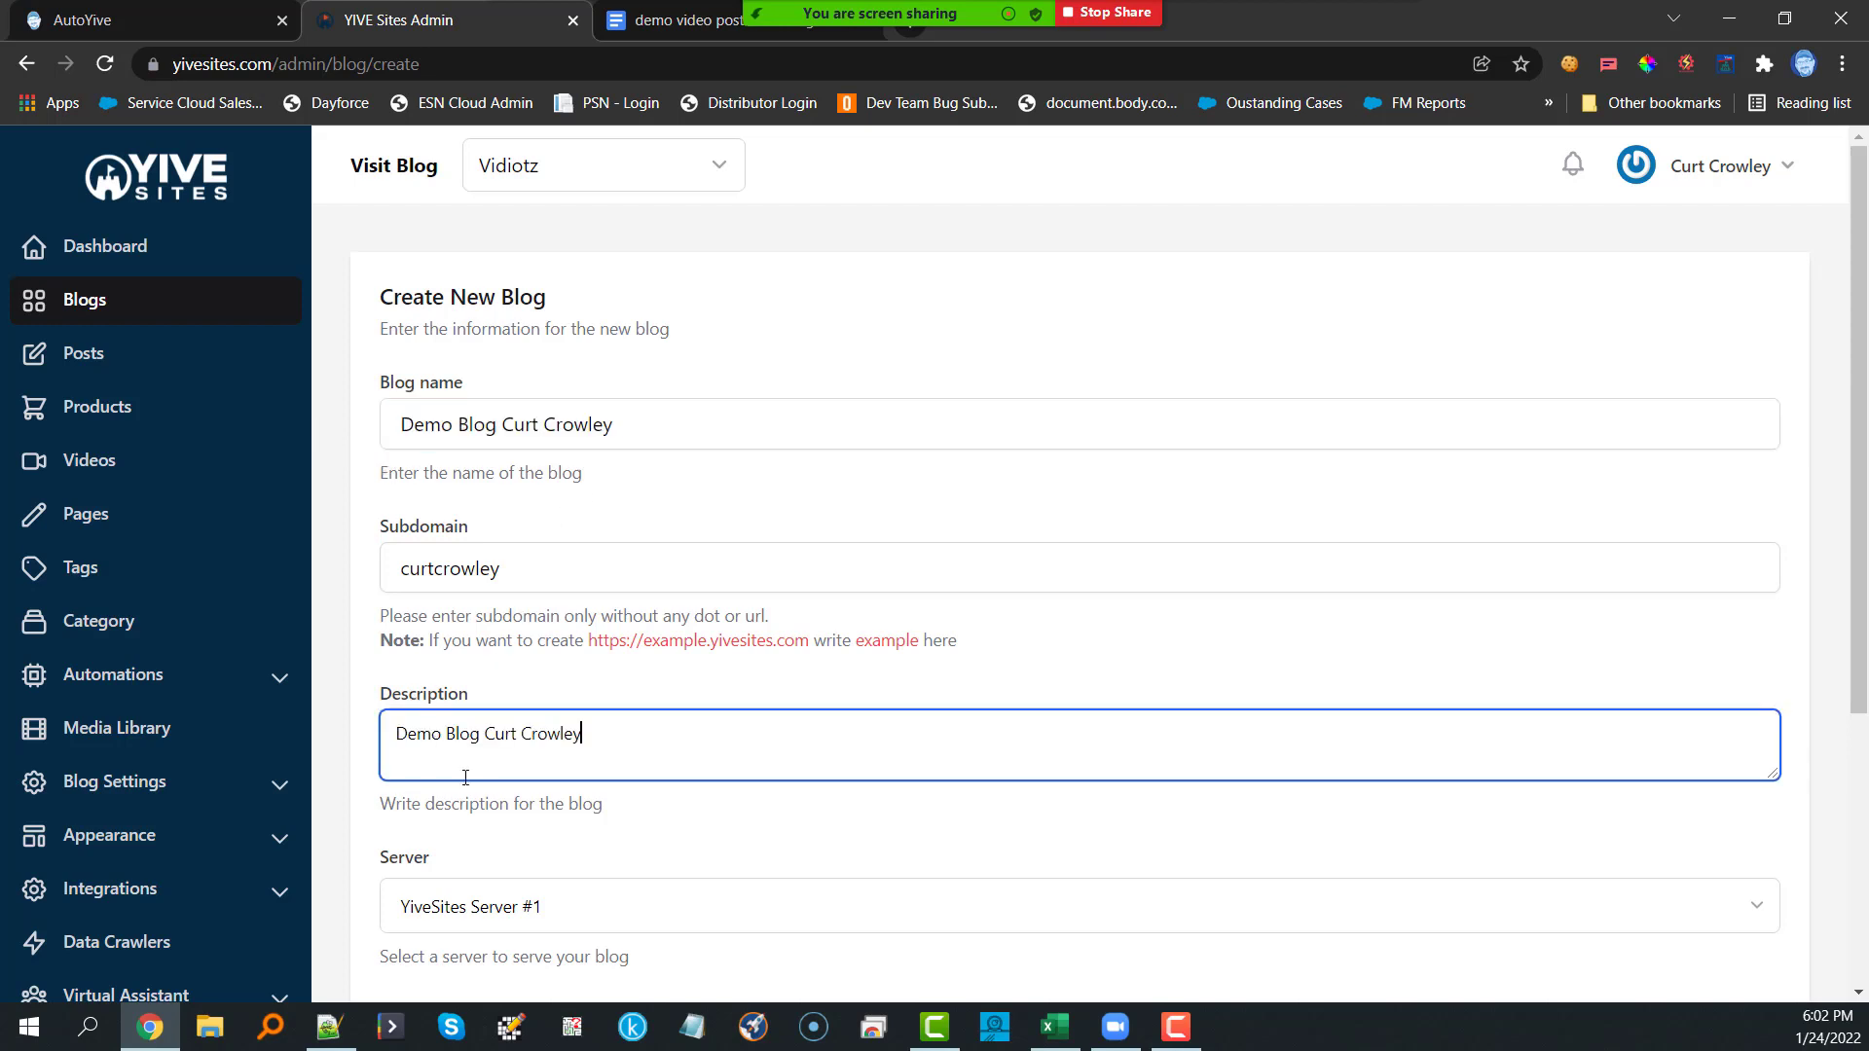
Step: Keep YiveSites Server #1 as the server and leave the American Classic theme unchanged
scroll(479, 798, down, 1)
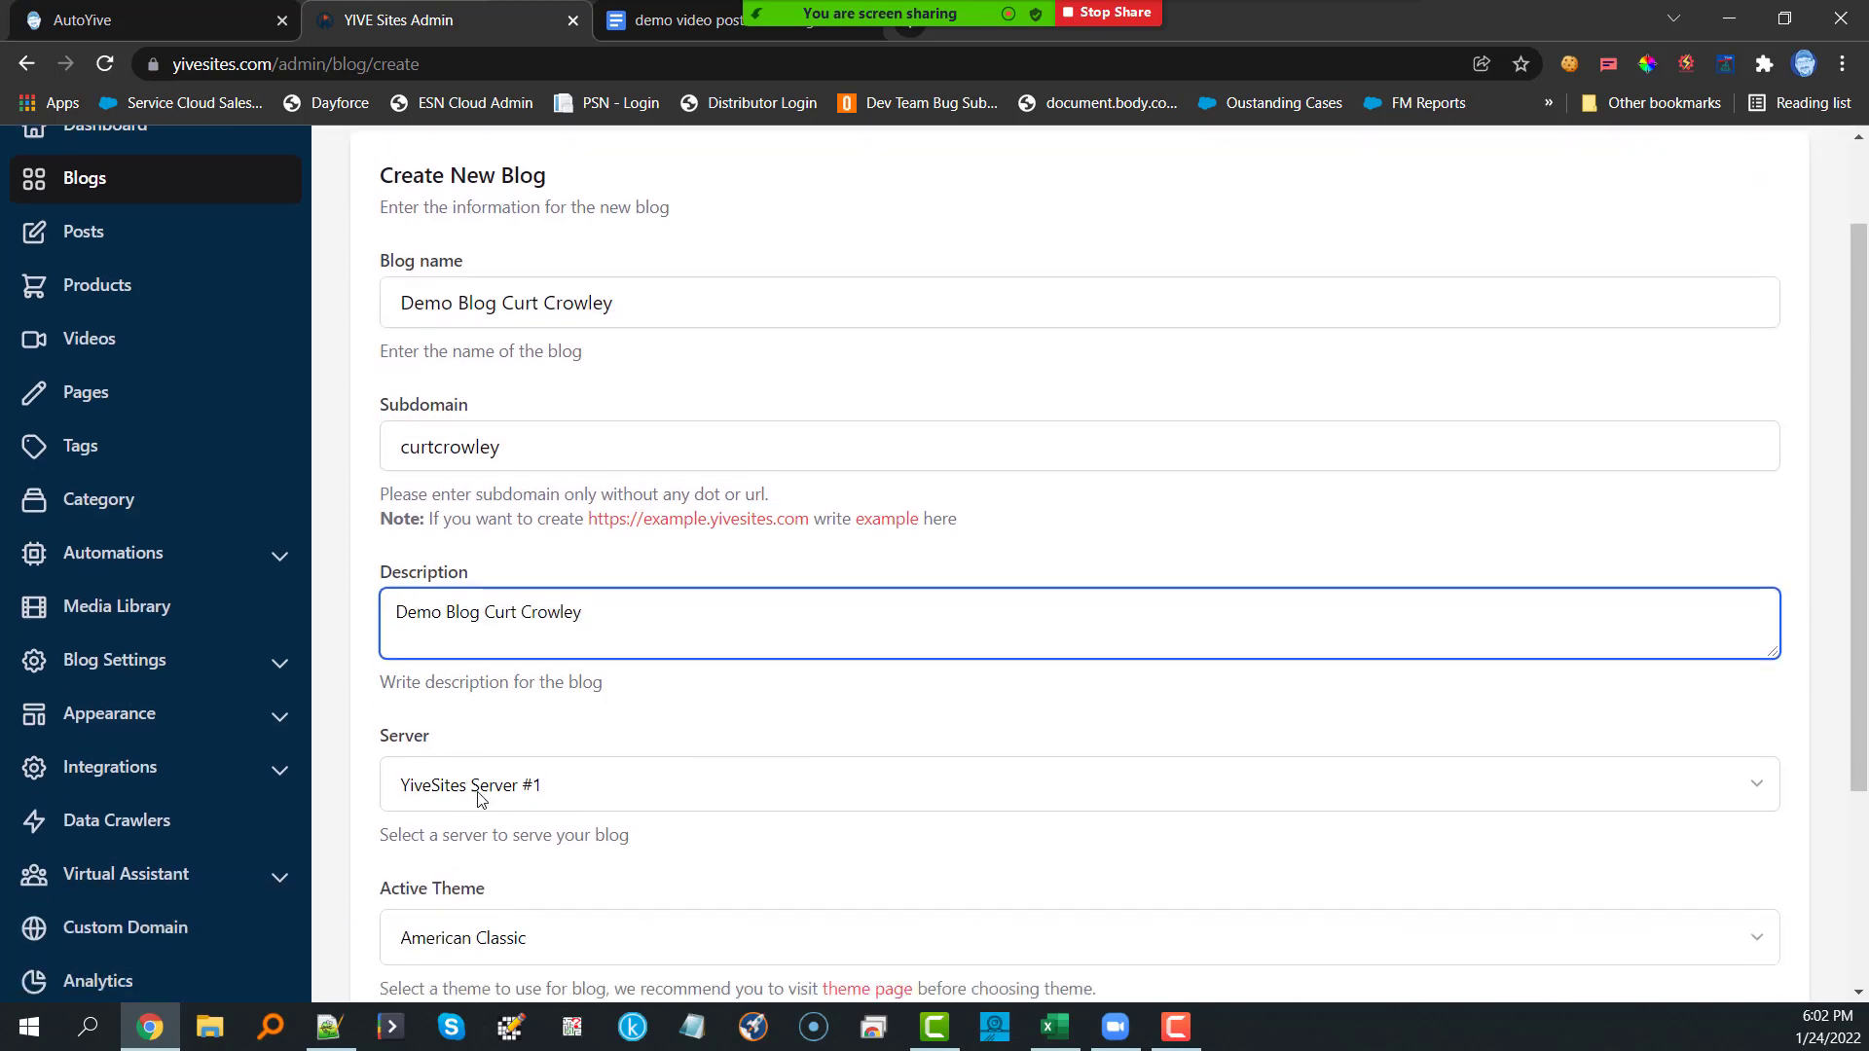
click(566, 789)
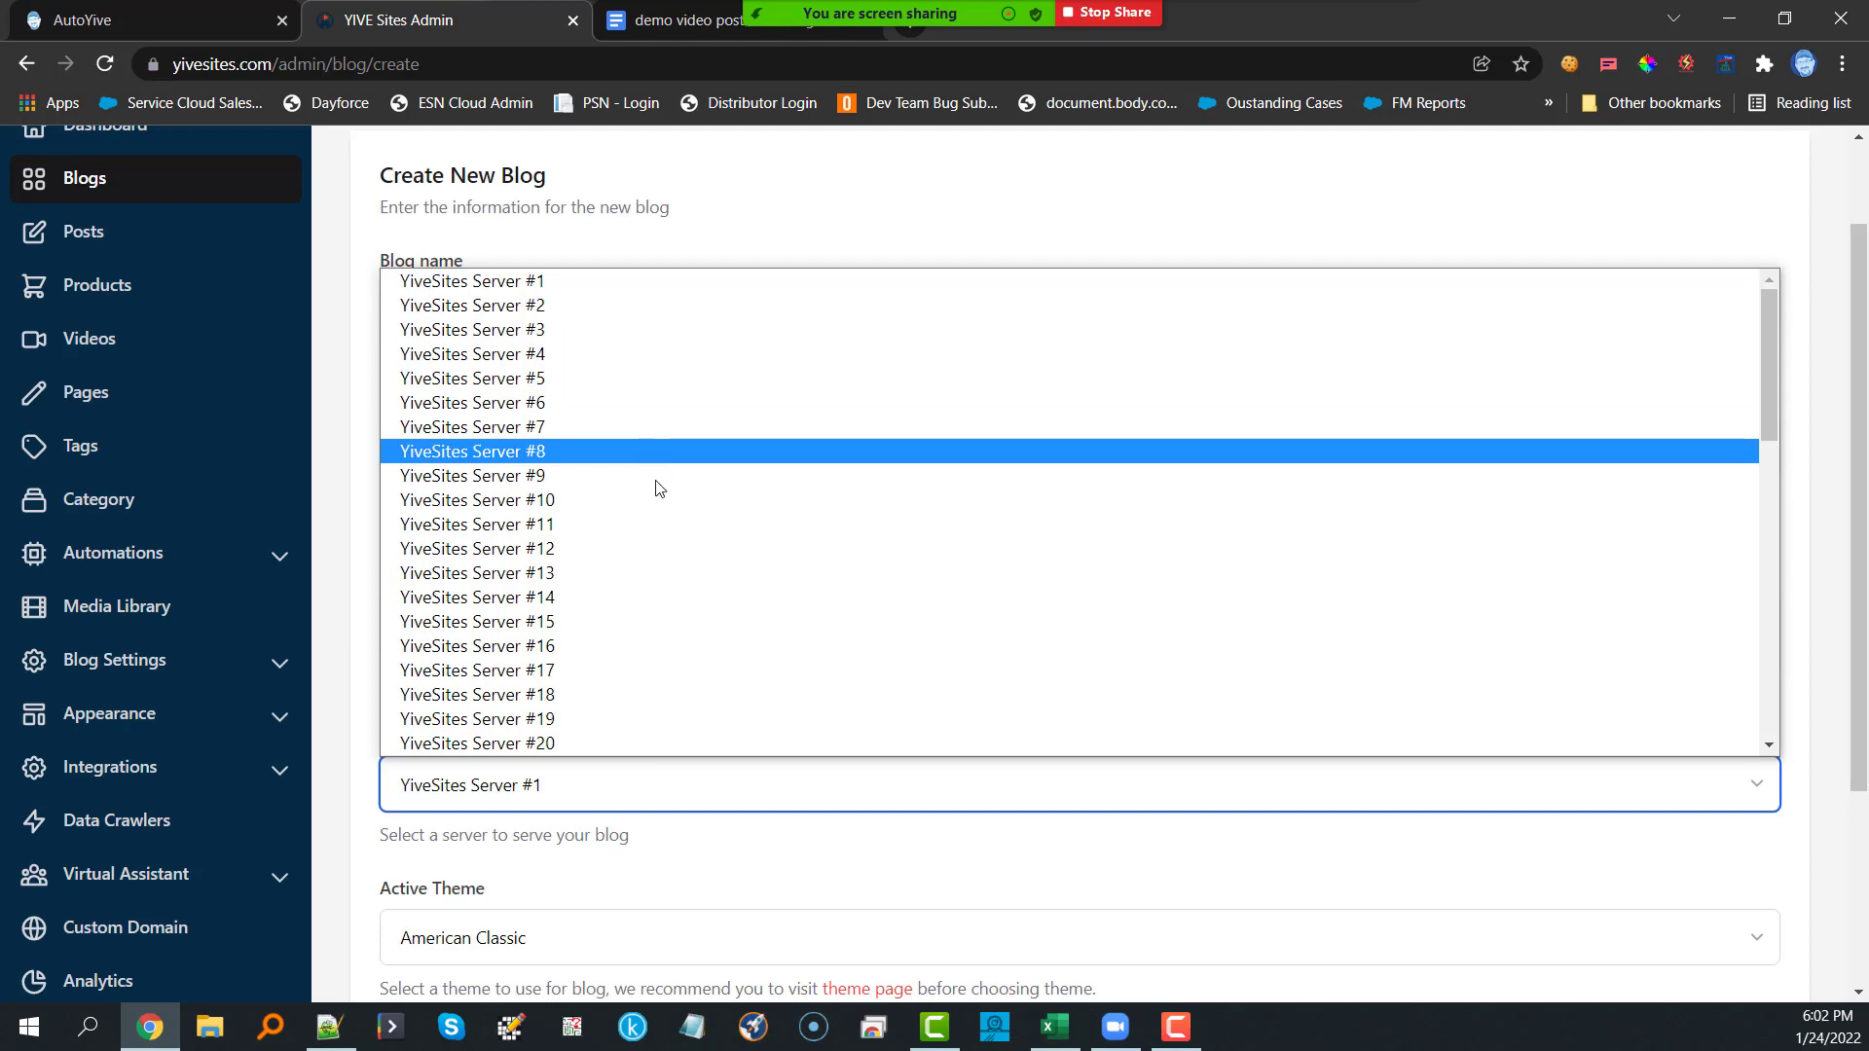
scroll(662, 500, down, 3)
scroll(666, 502, down, 5)
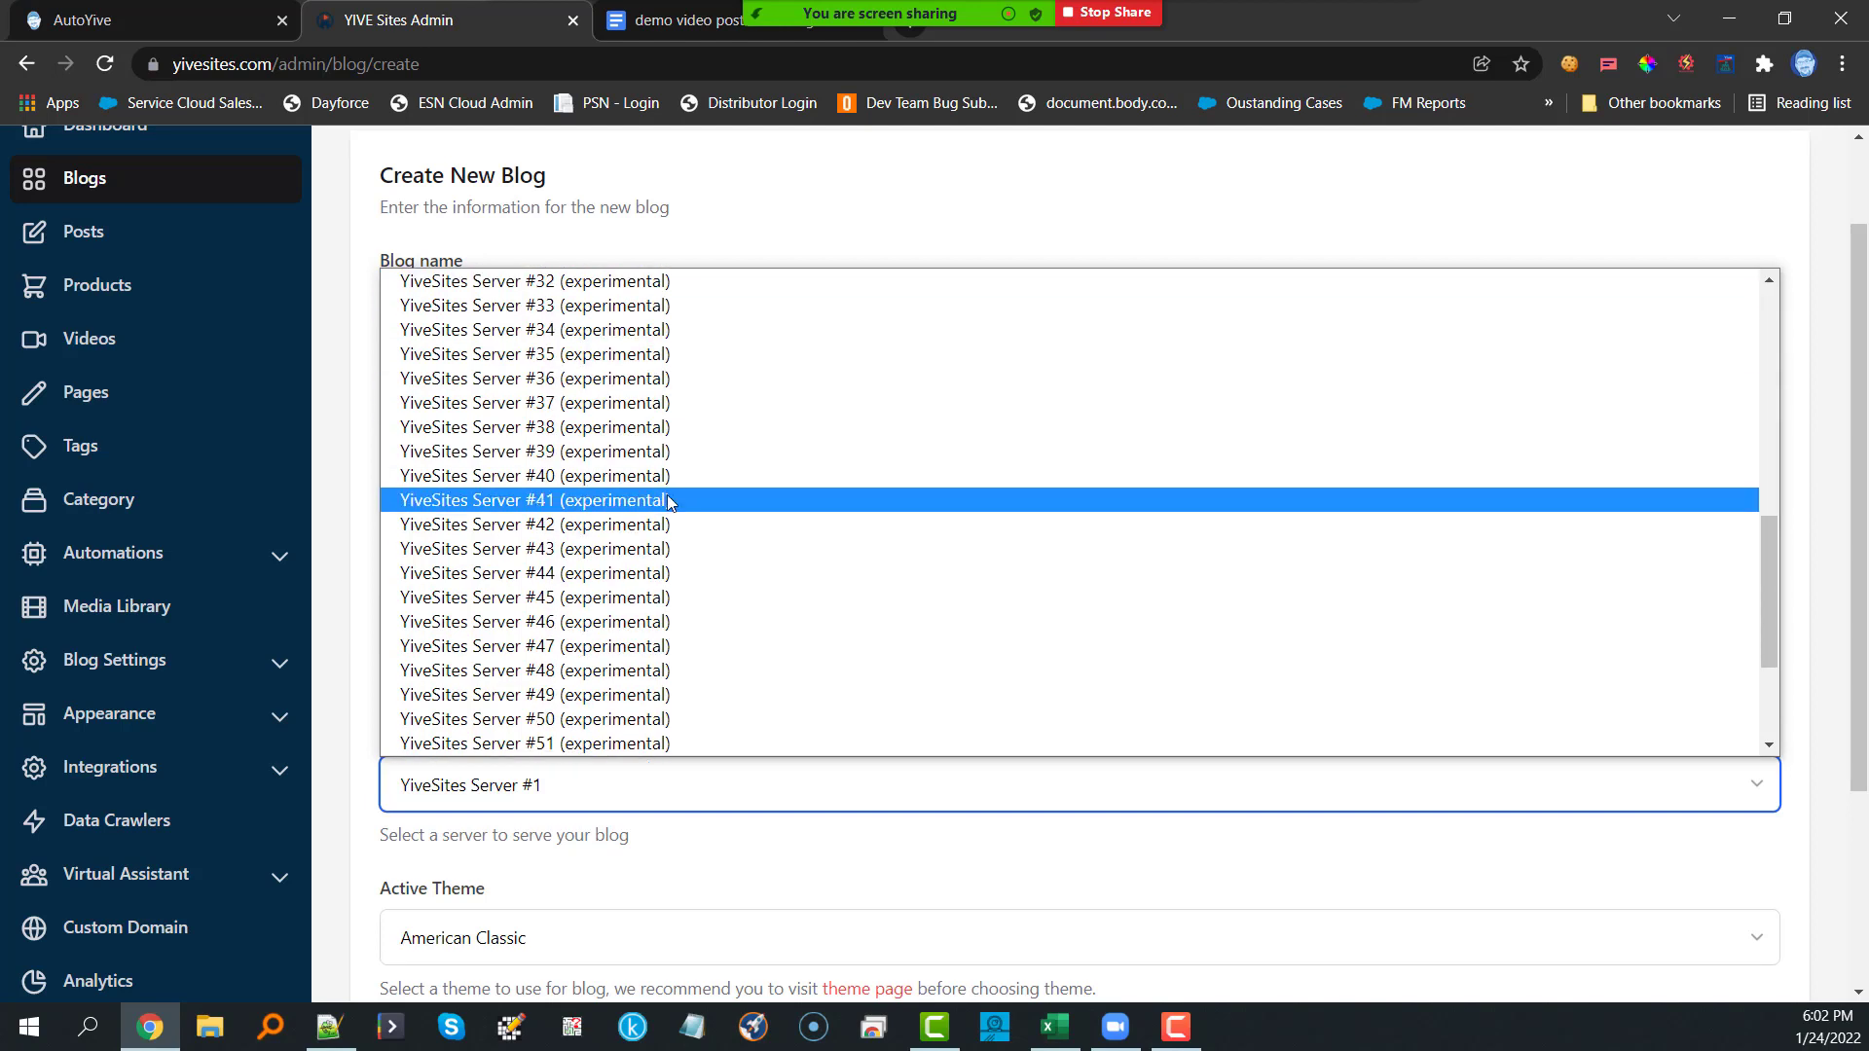
scroll(671, 525, down, 3)
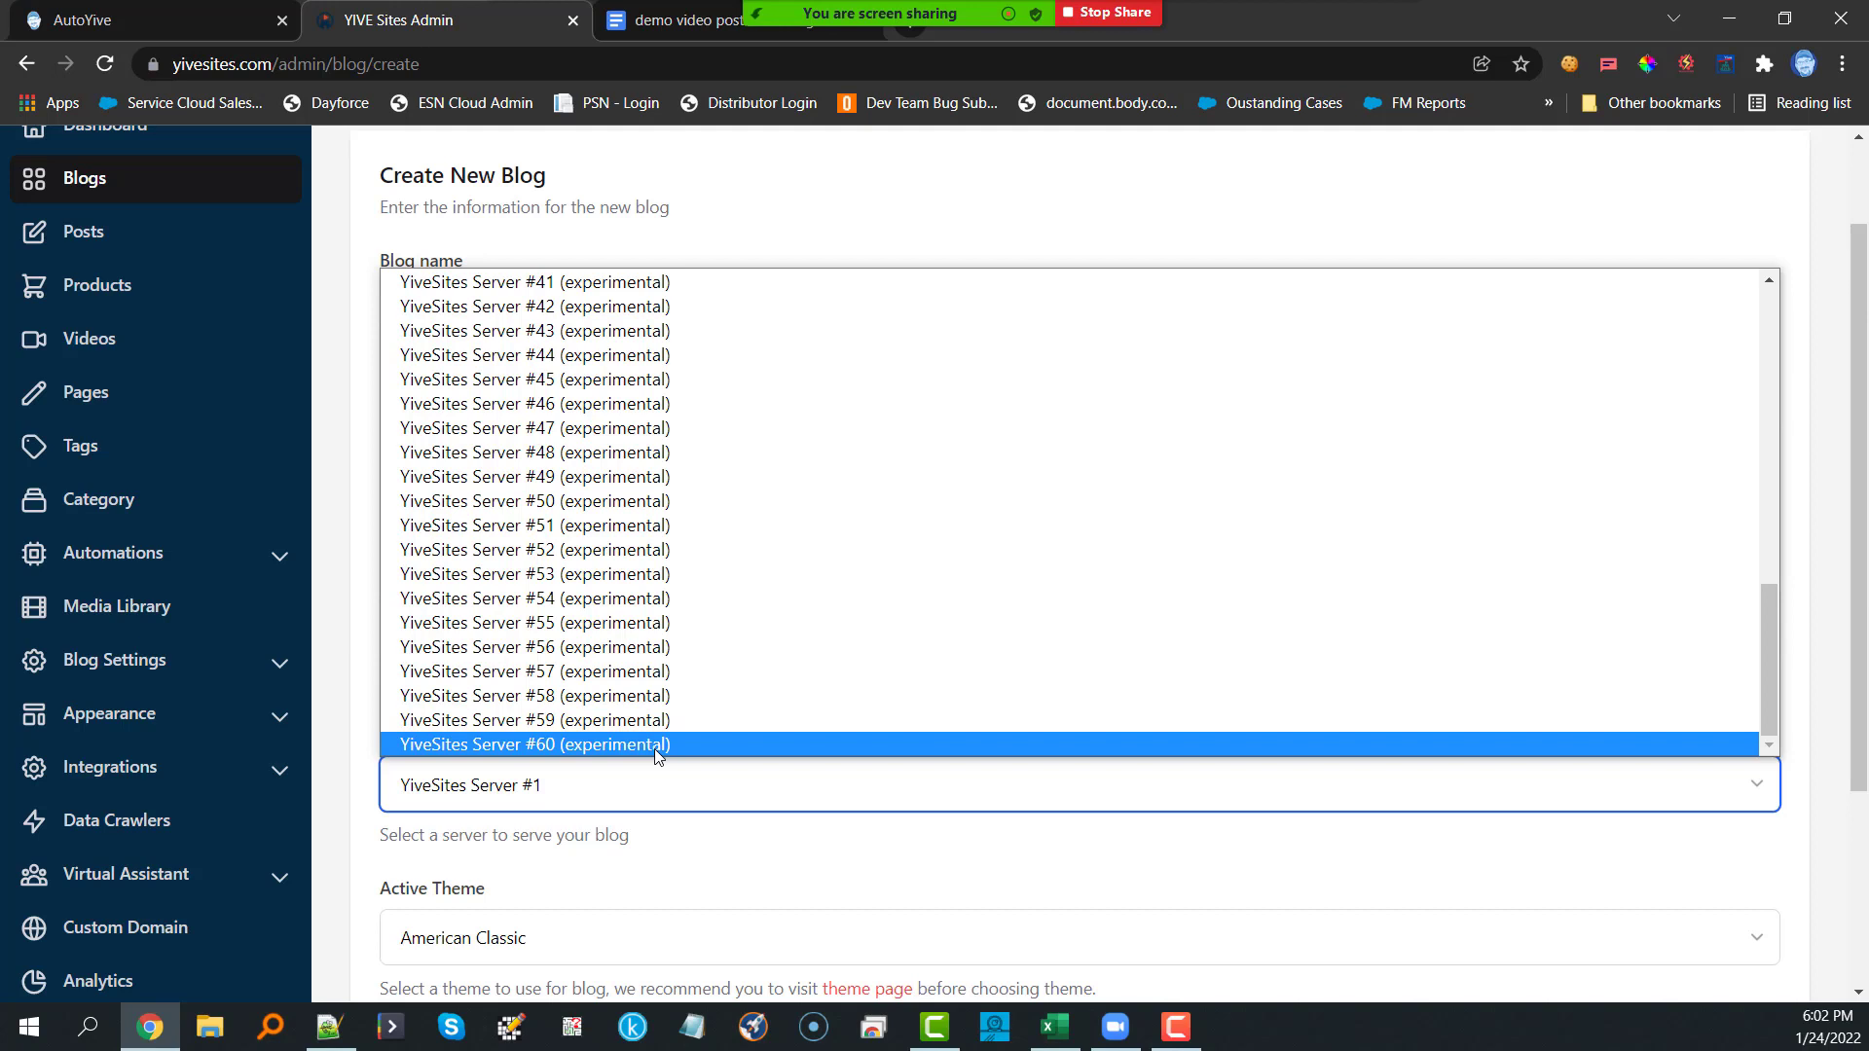
scroll(659, 668, up, 10)
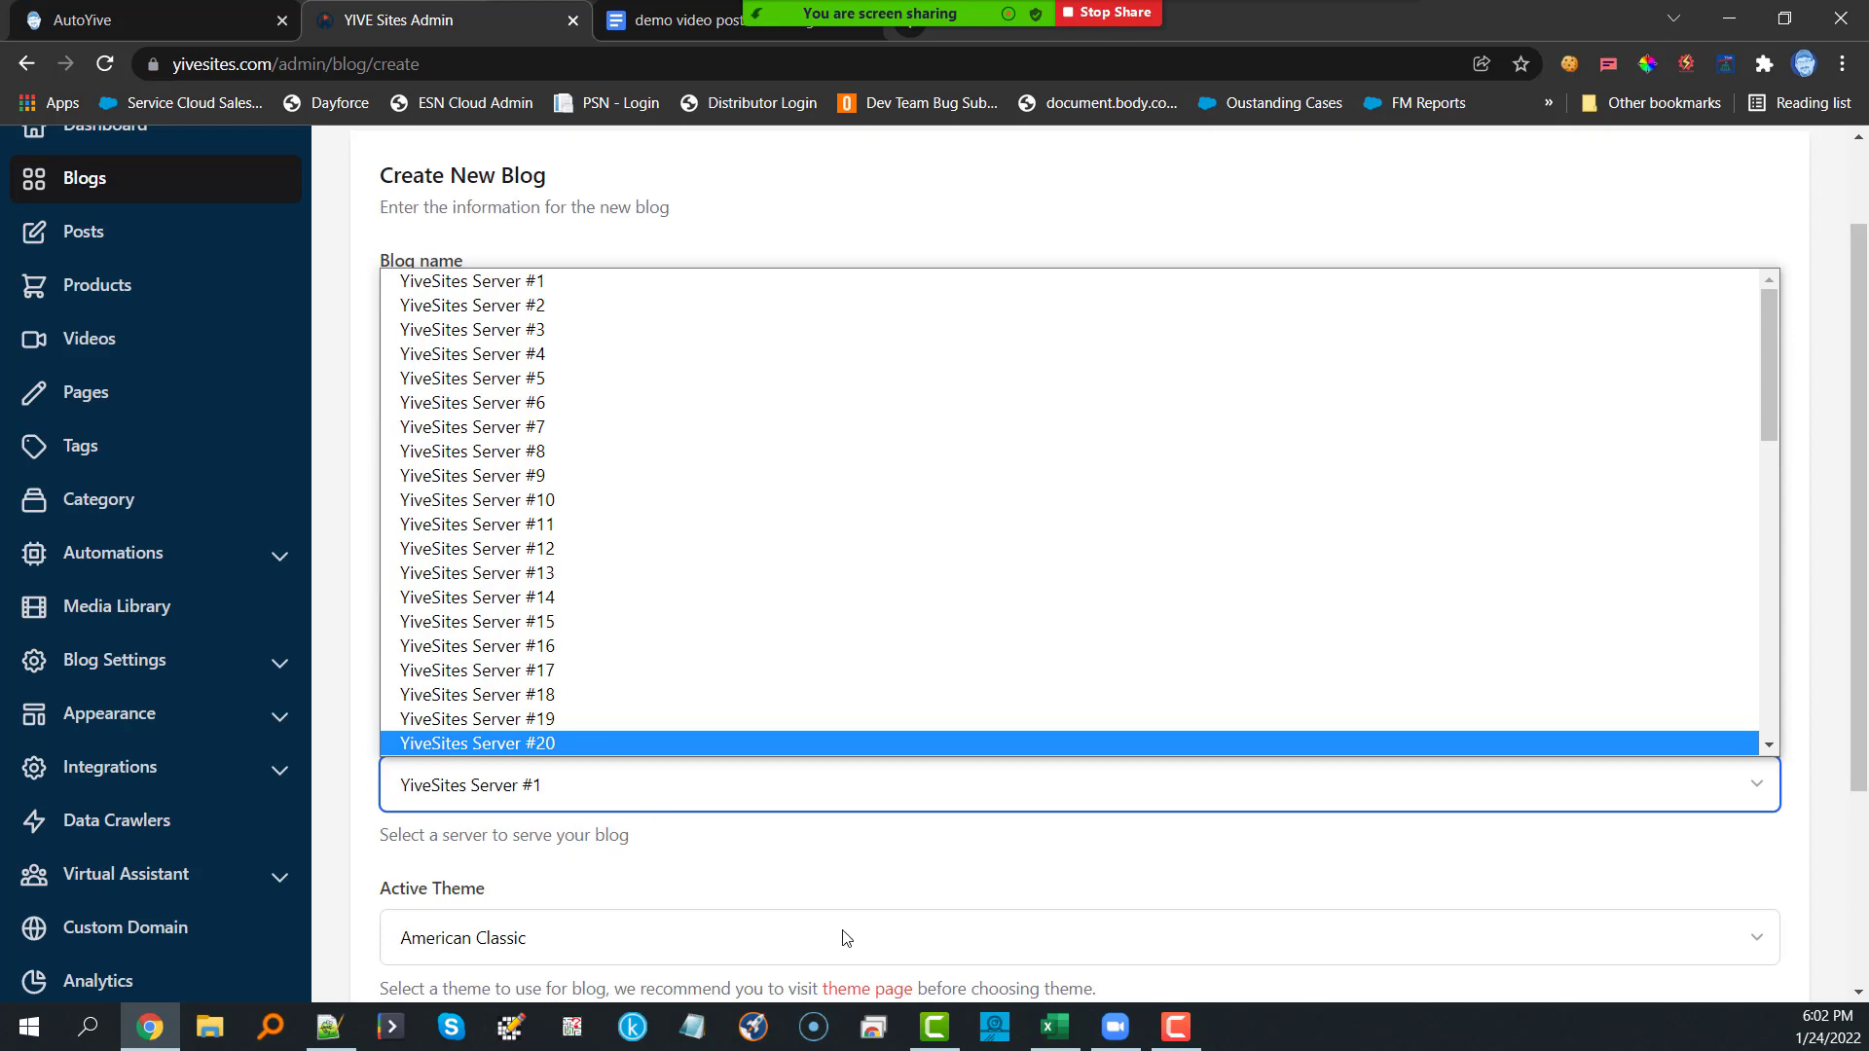
click(456, 282)
scroll(552, 767, down, 1)
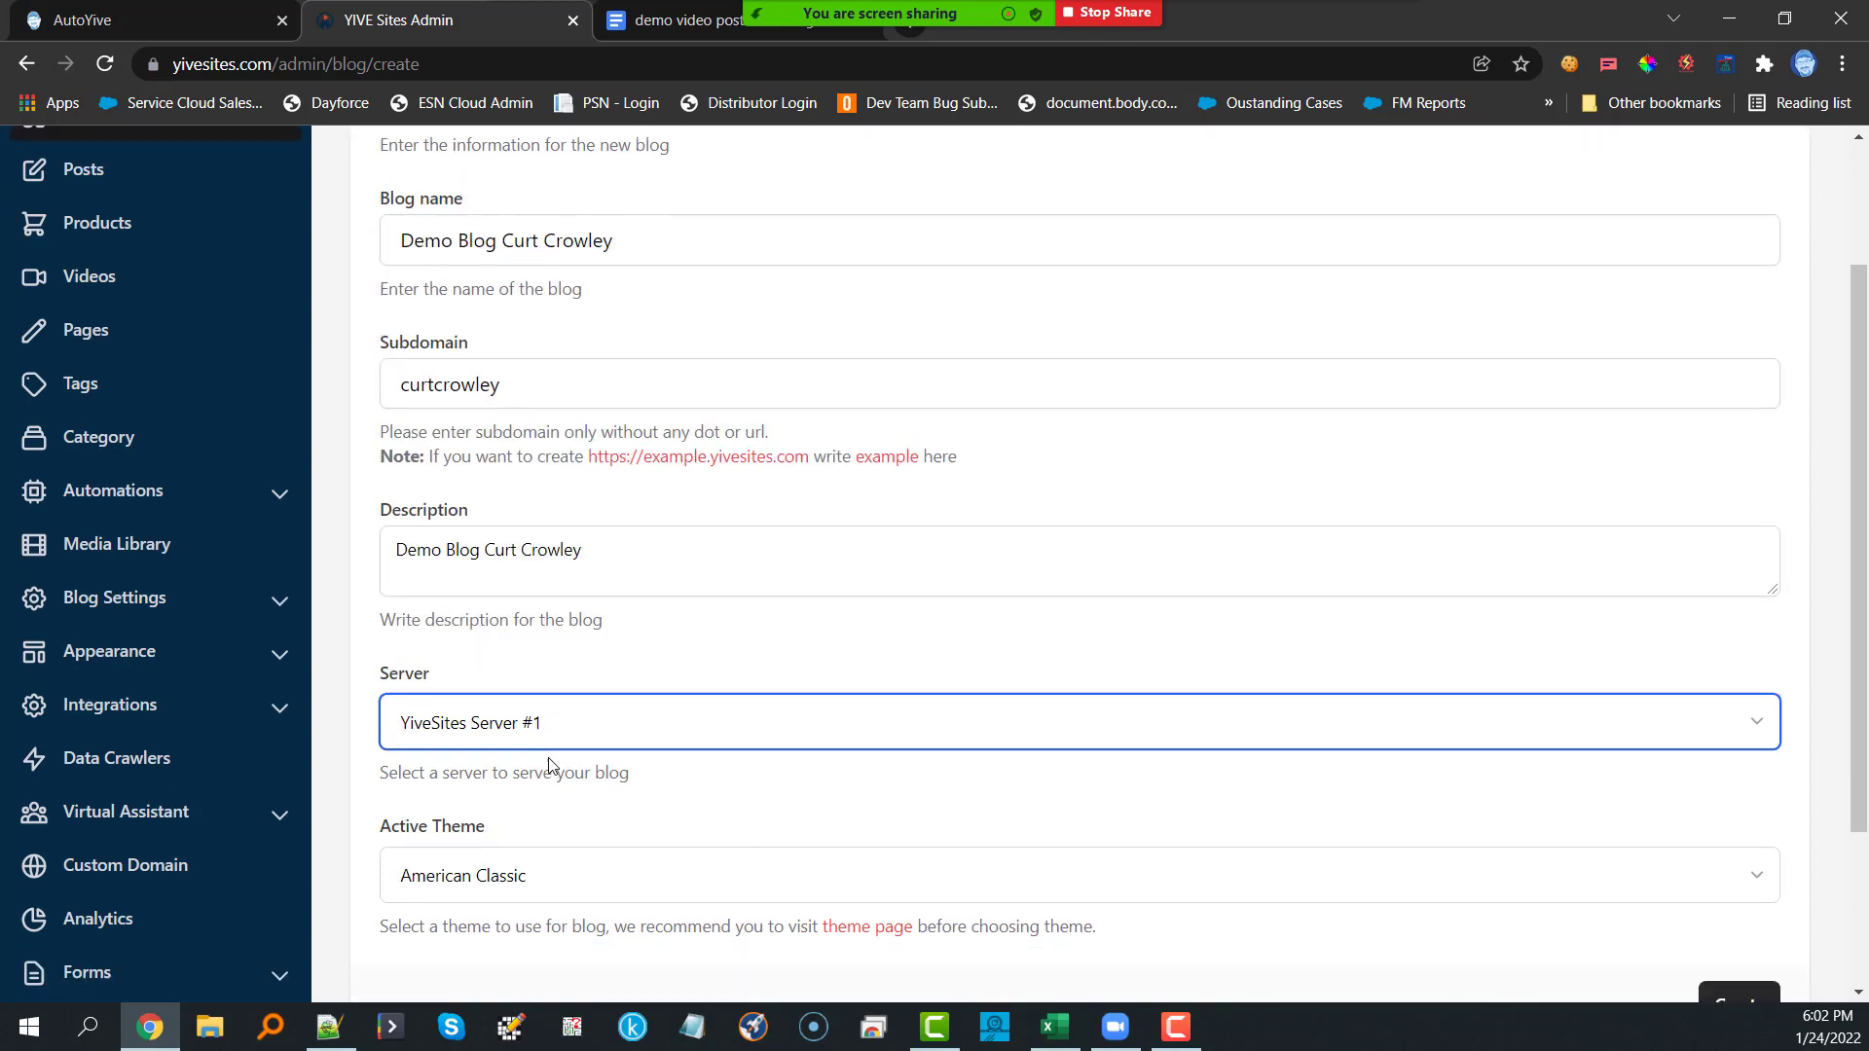
scroll(552, 766, down, 2)
click(609, 691)
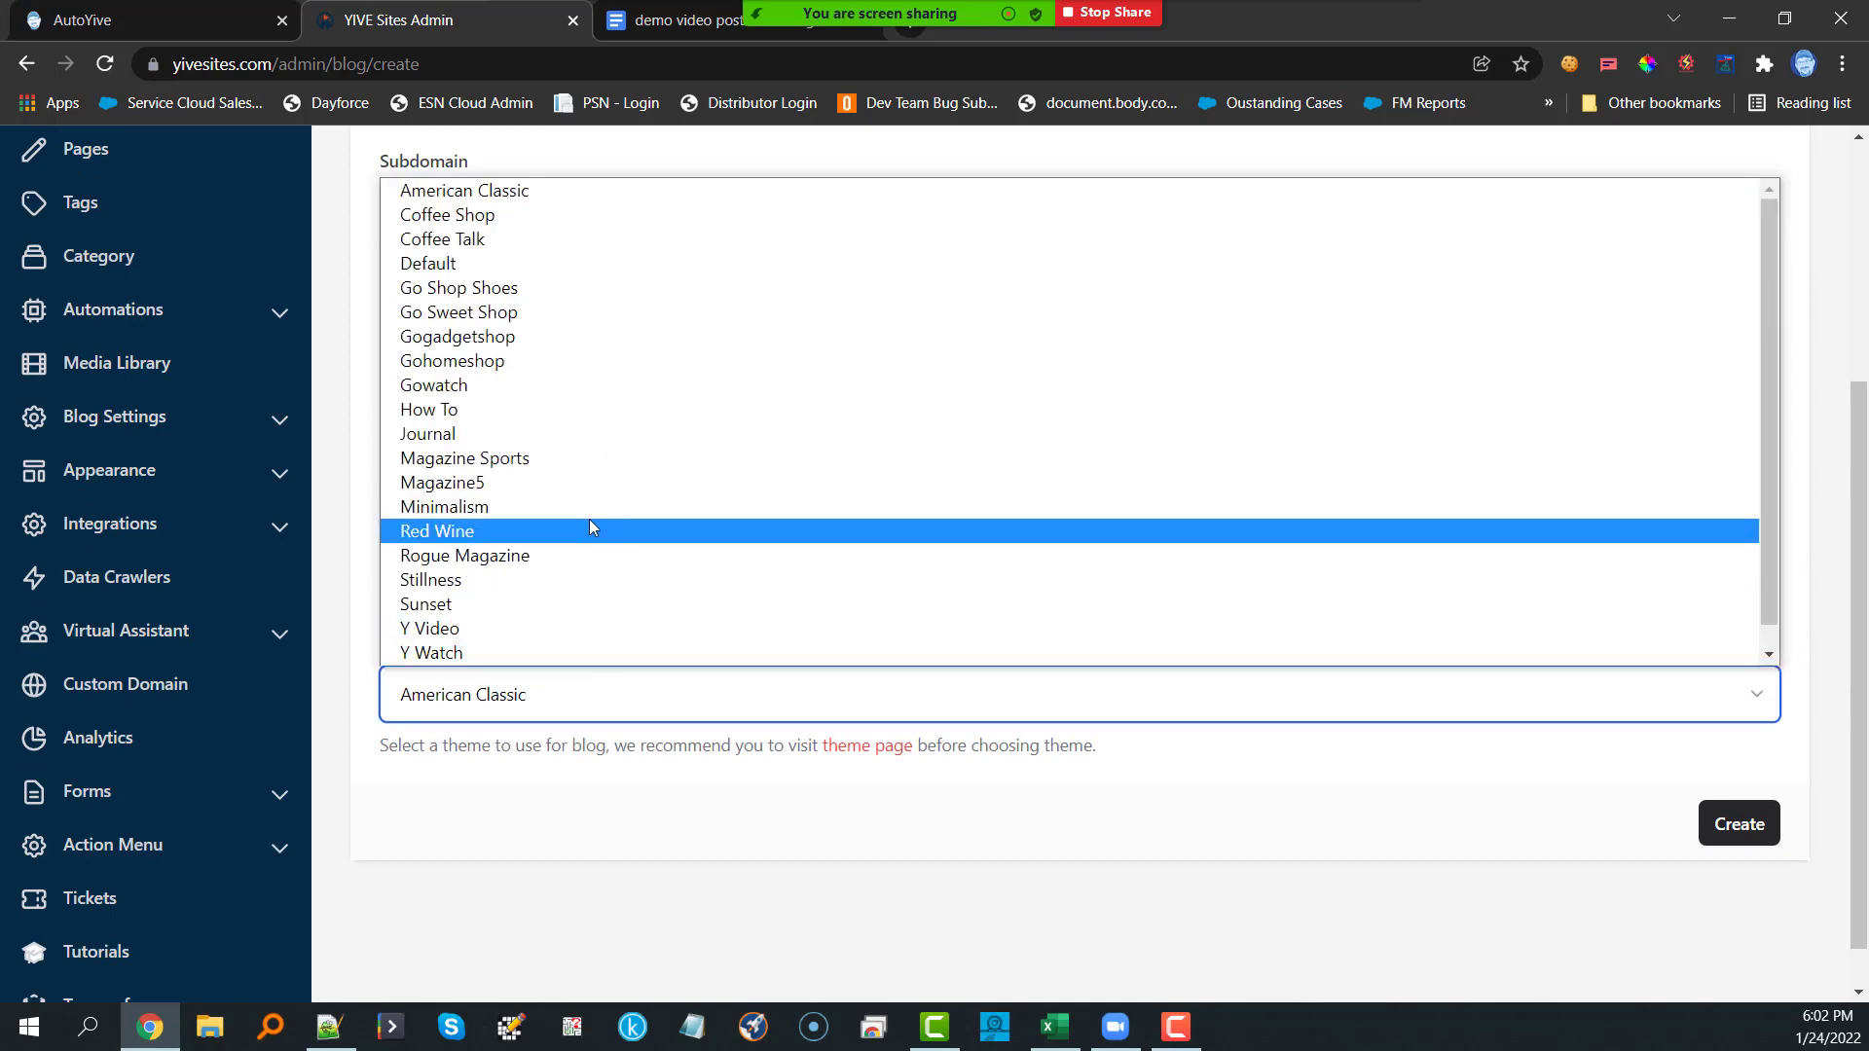
click(861, 748)
click(874, 755)
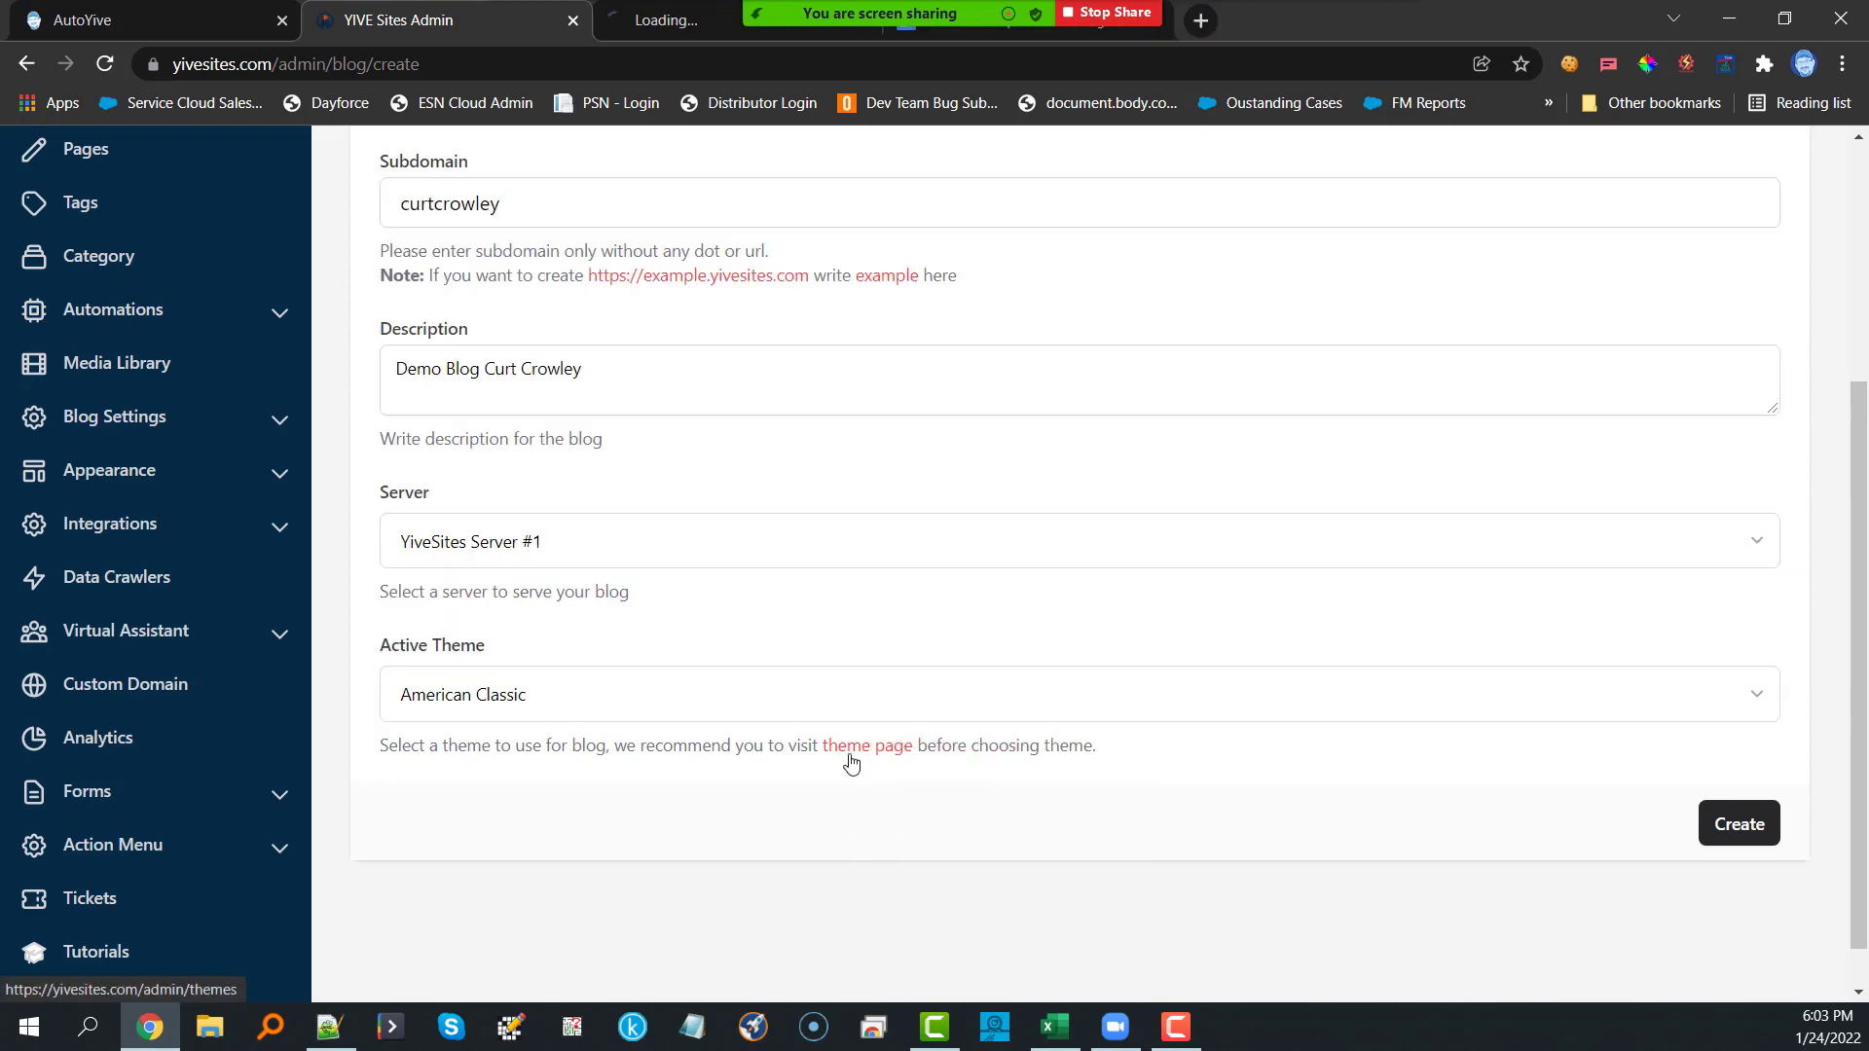
click(664, 31)
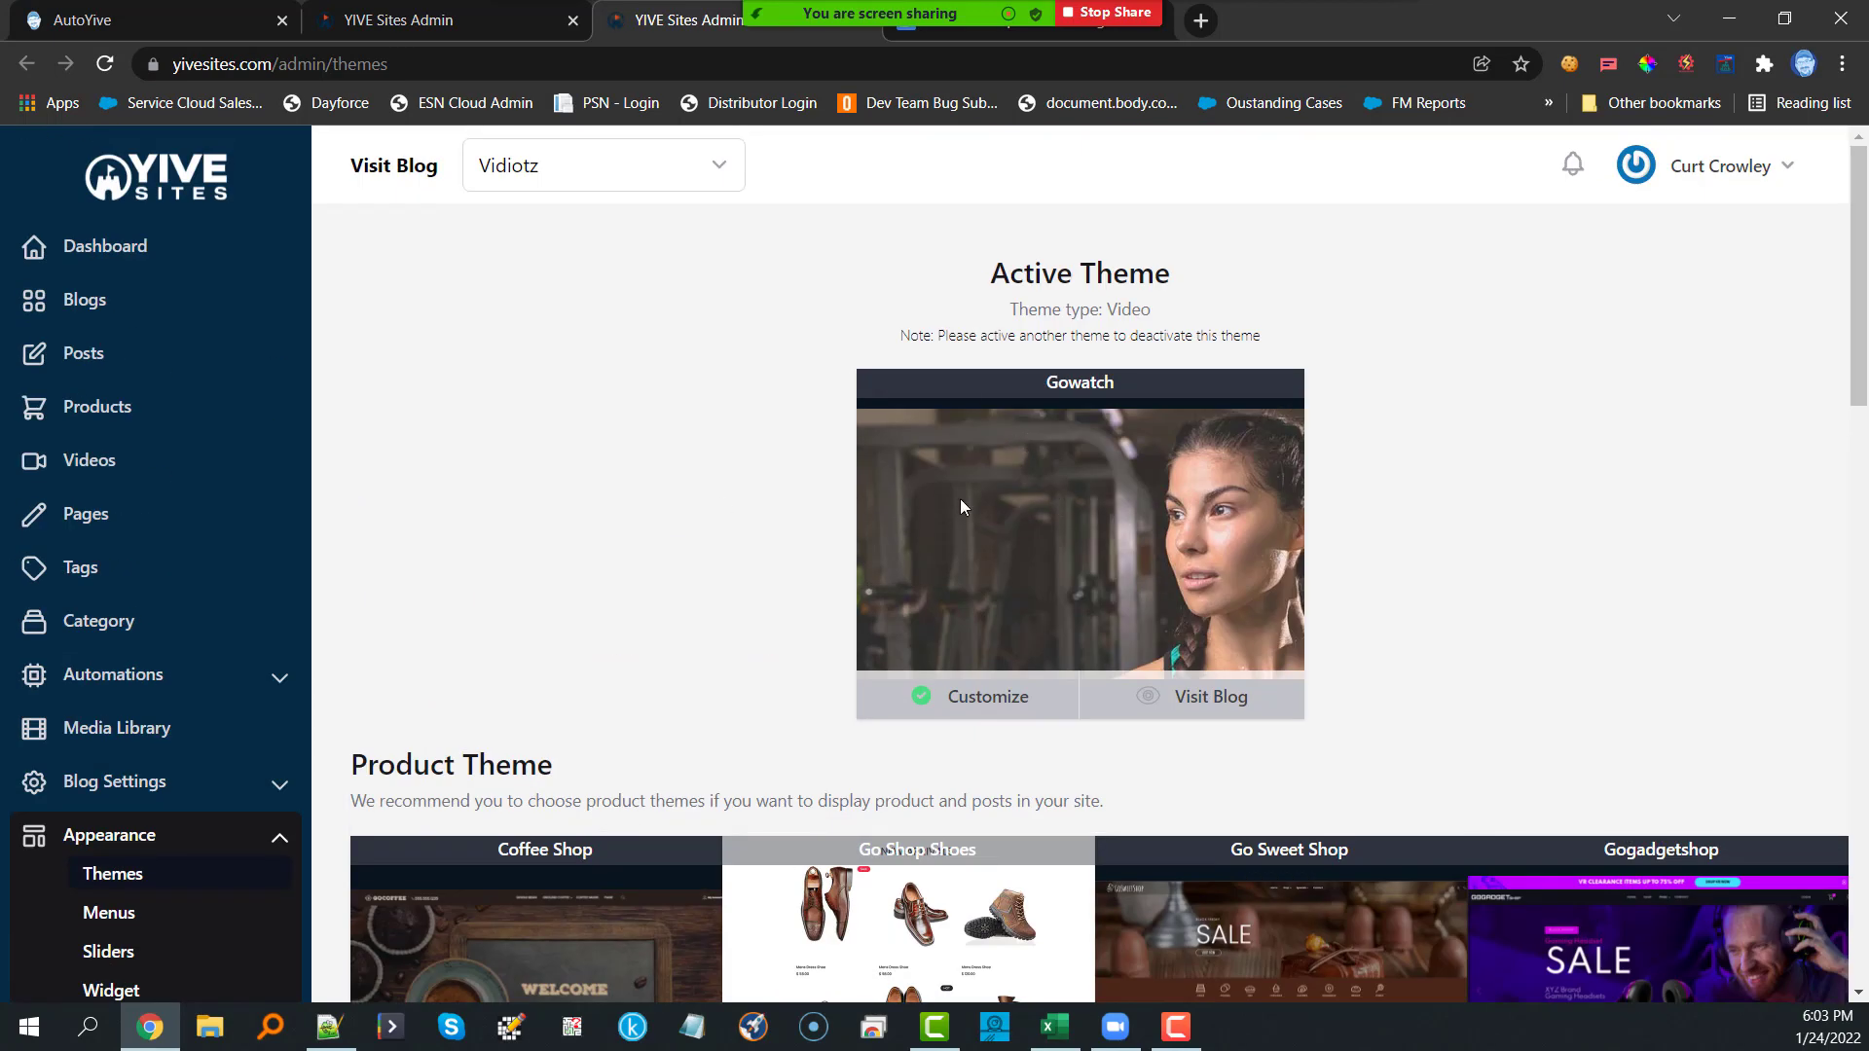
scroll(710, 526, down, 5)
scroll(536, 540, down, 9)
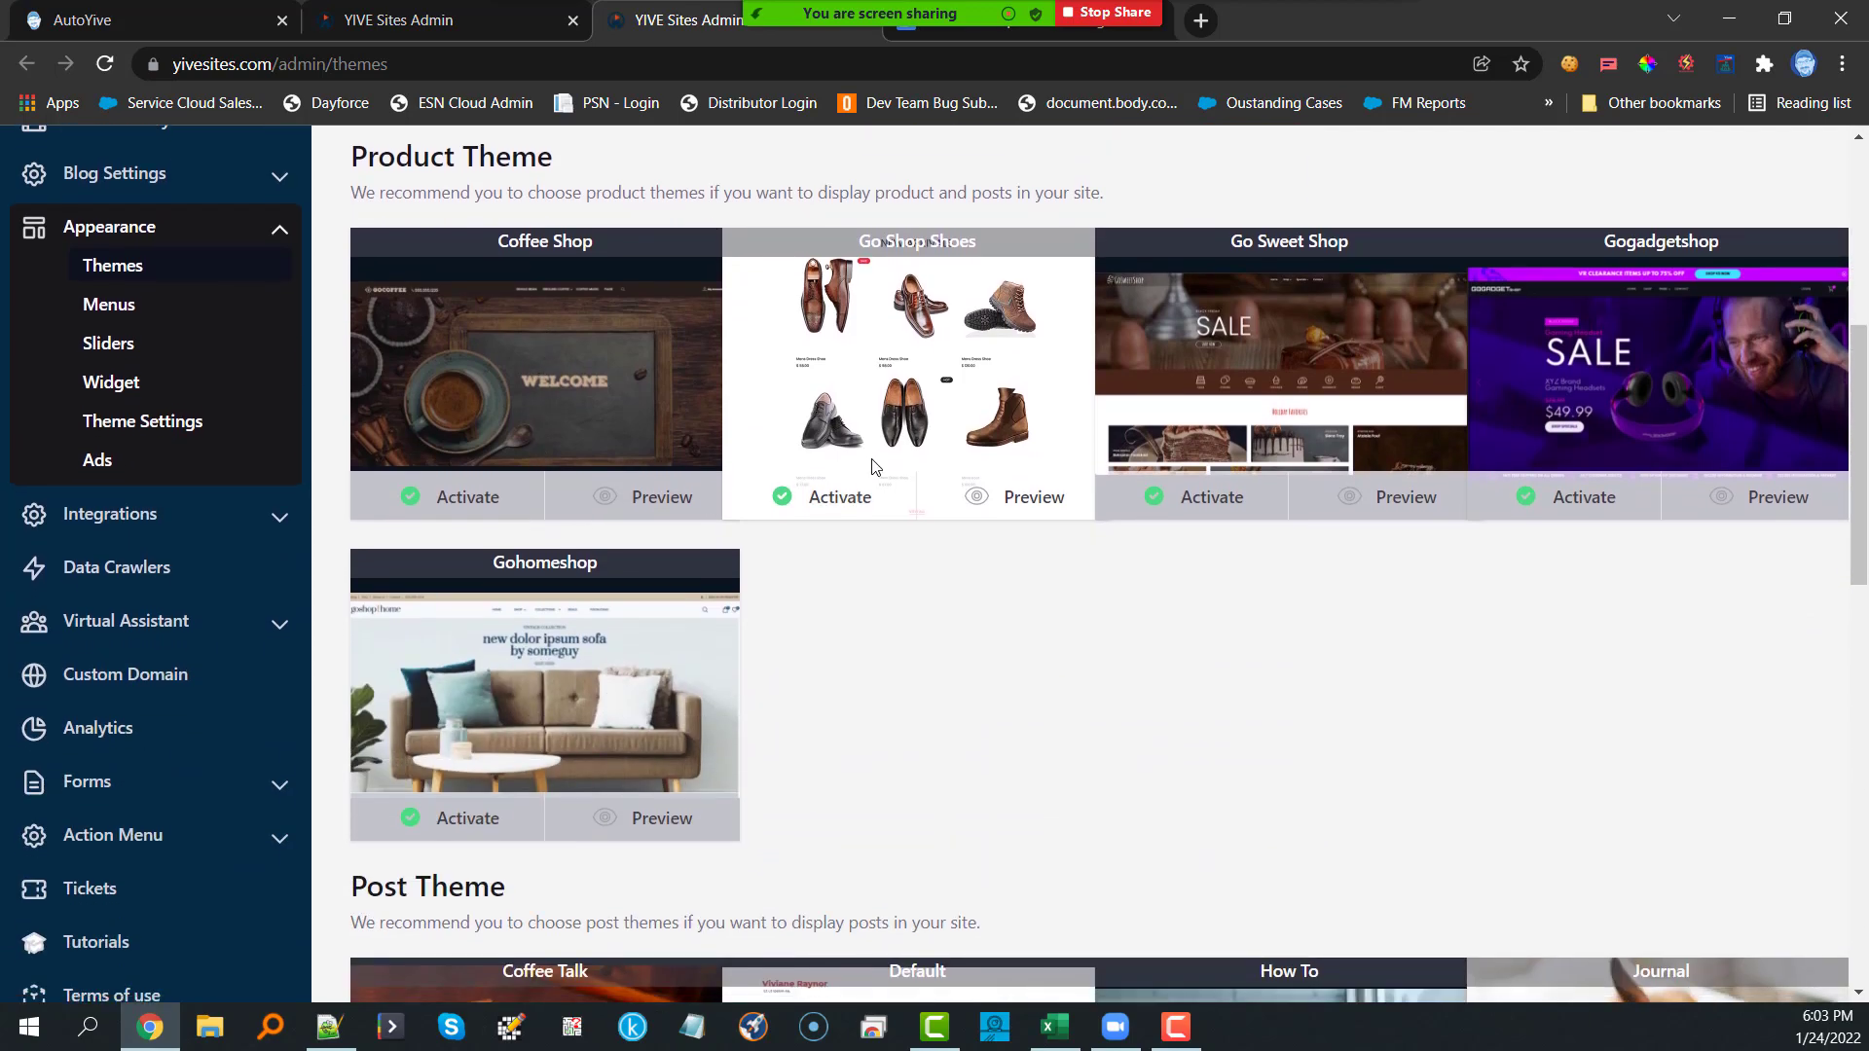
scroll(558, 447, down, 6)
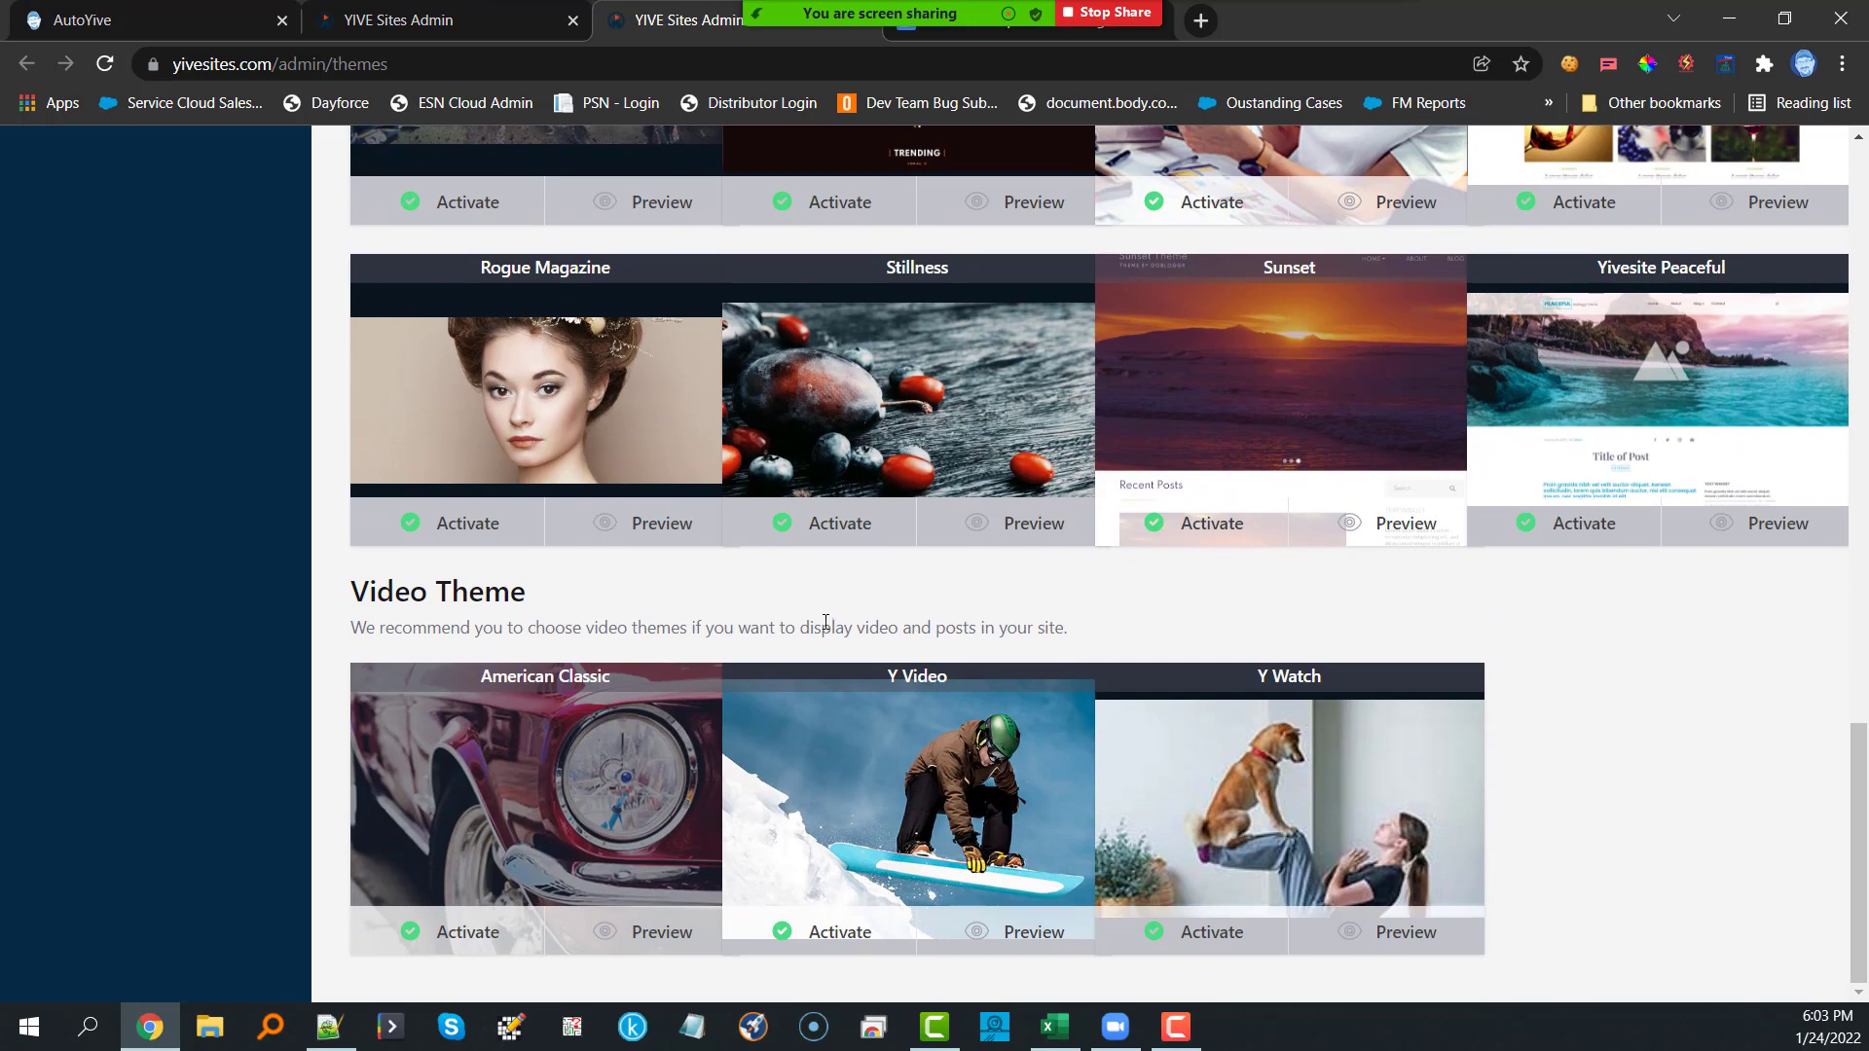
scroll(822, 623, up, 20)
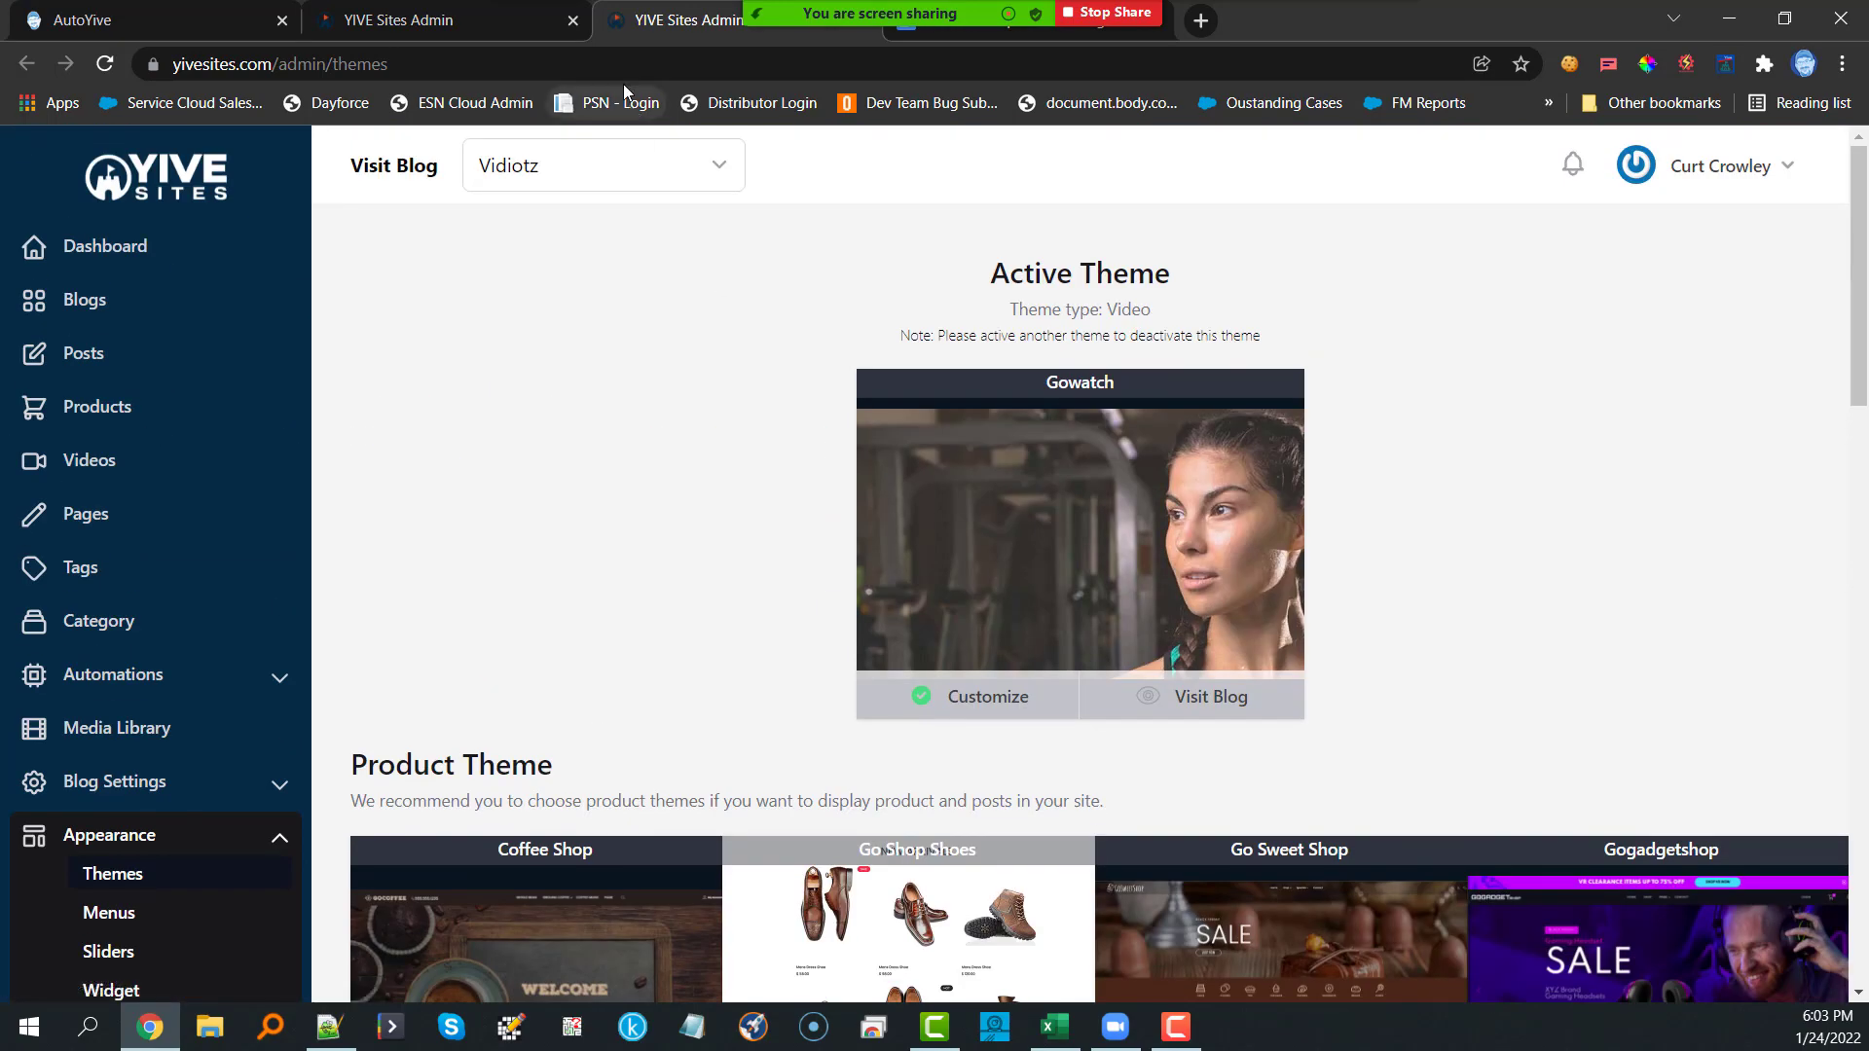
drag(688, 20, 545, 21)
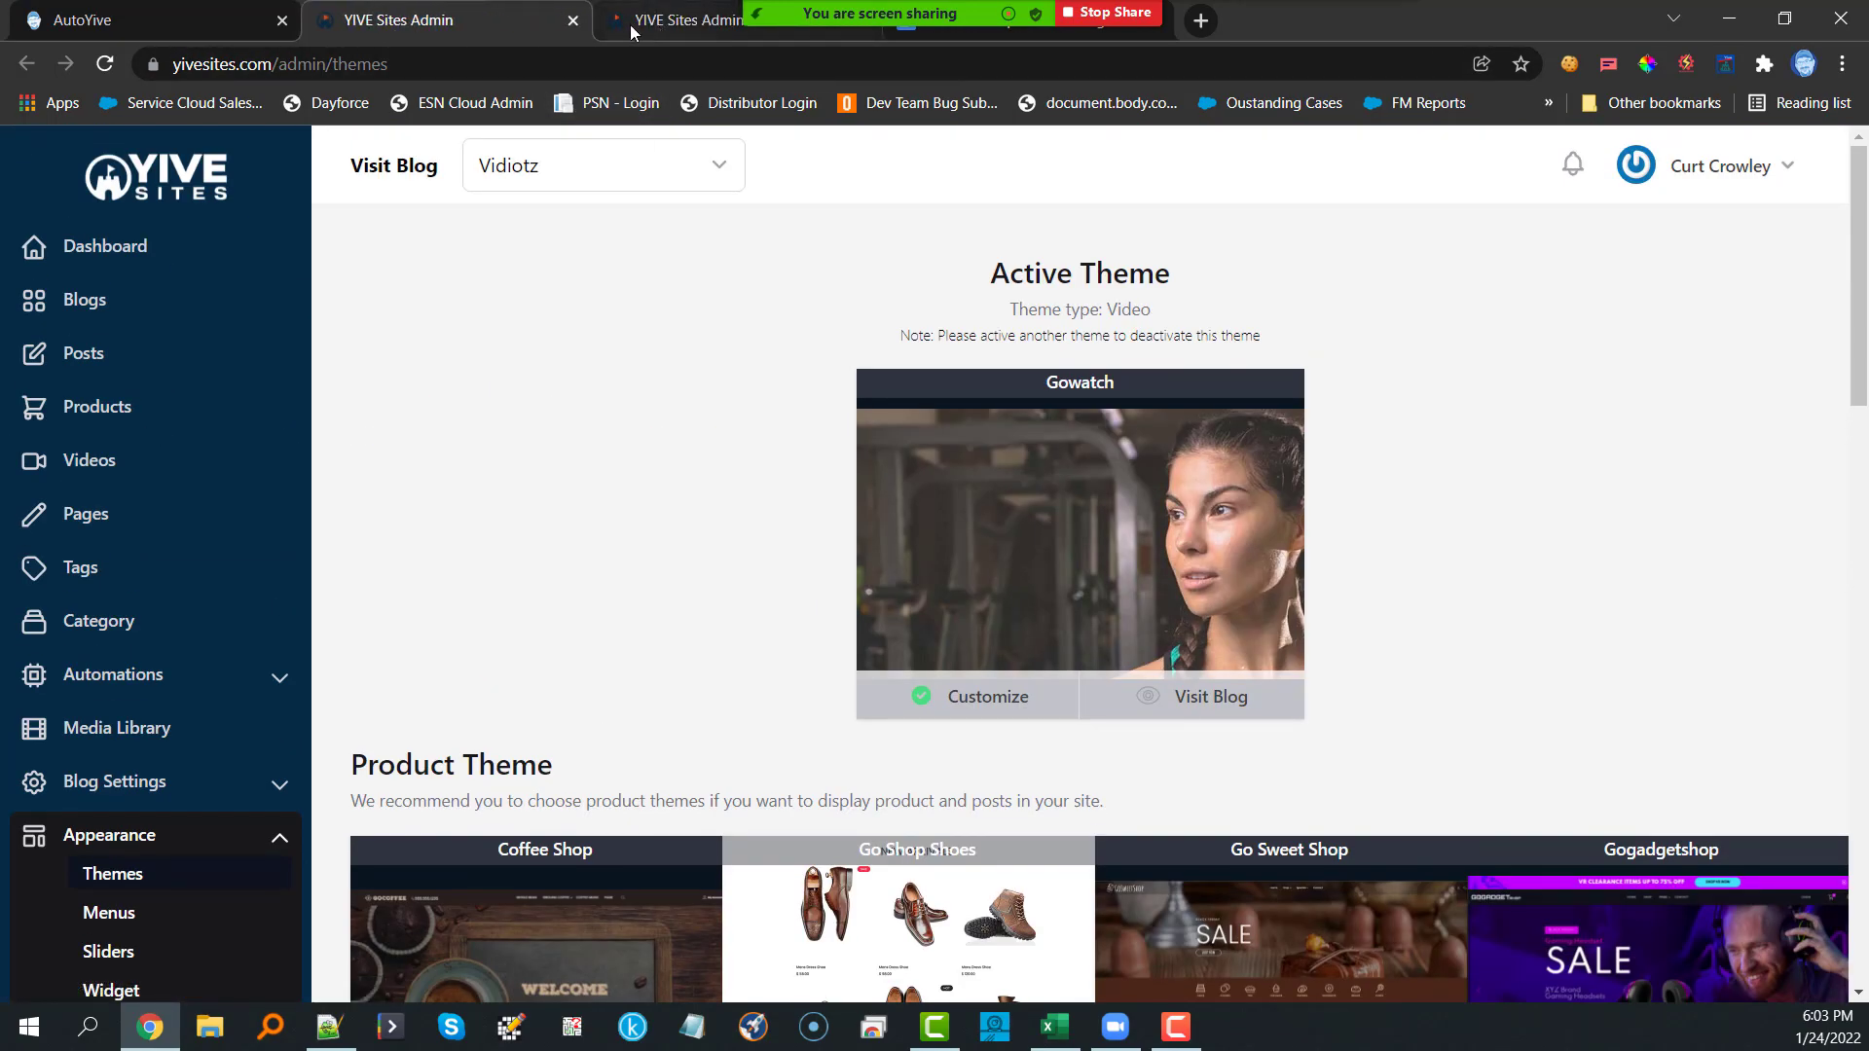
Step: Choose Magazine5 as the blog's theme, create the blog, and switch to the Excel blogs sheet
click(572, 21)
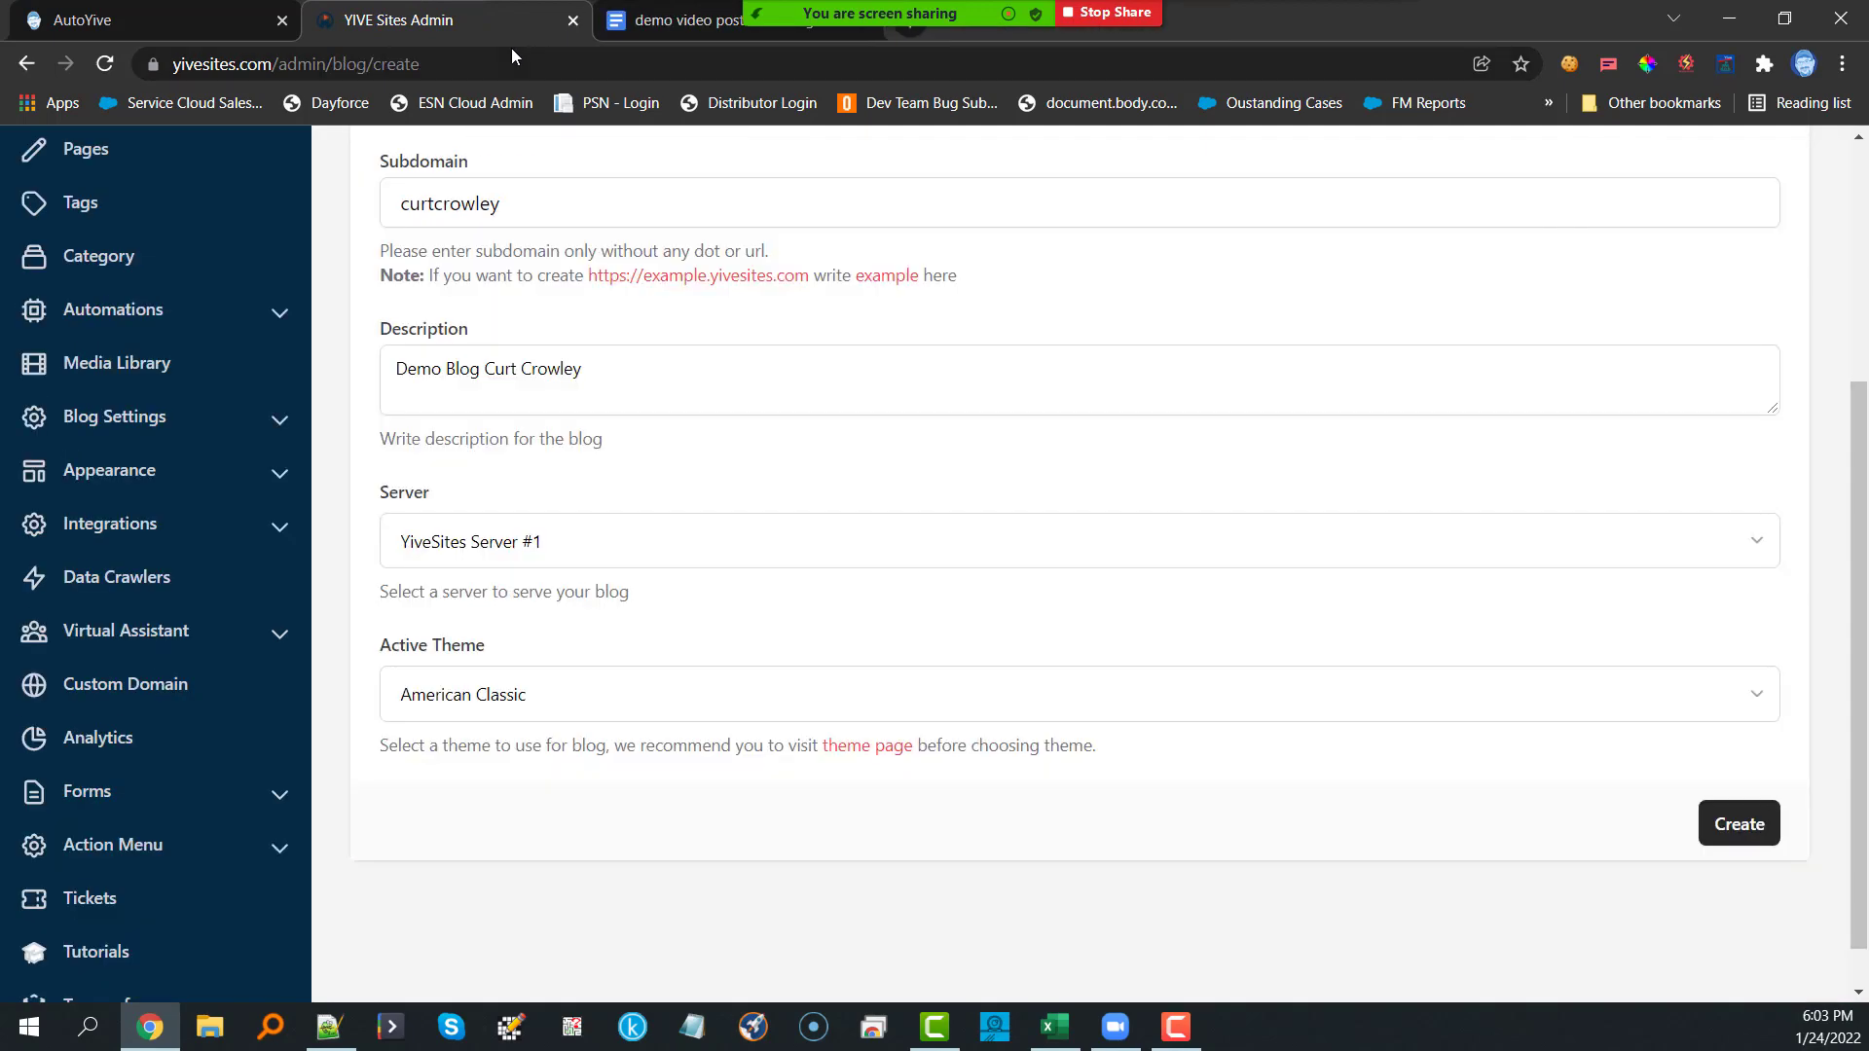
click(636, 699)
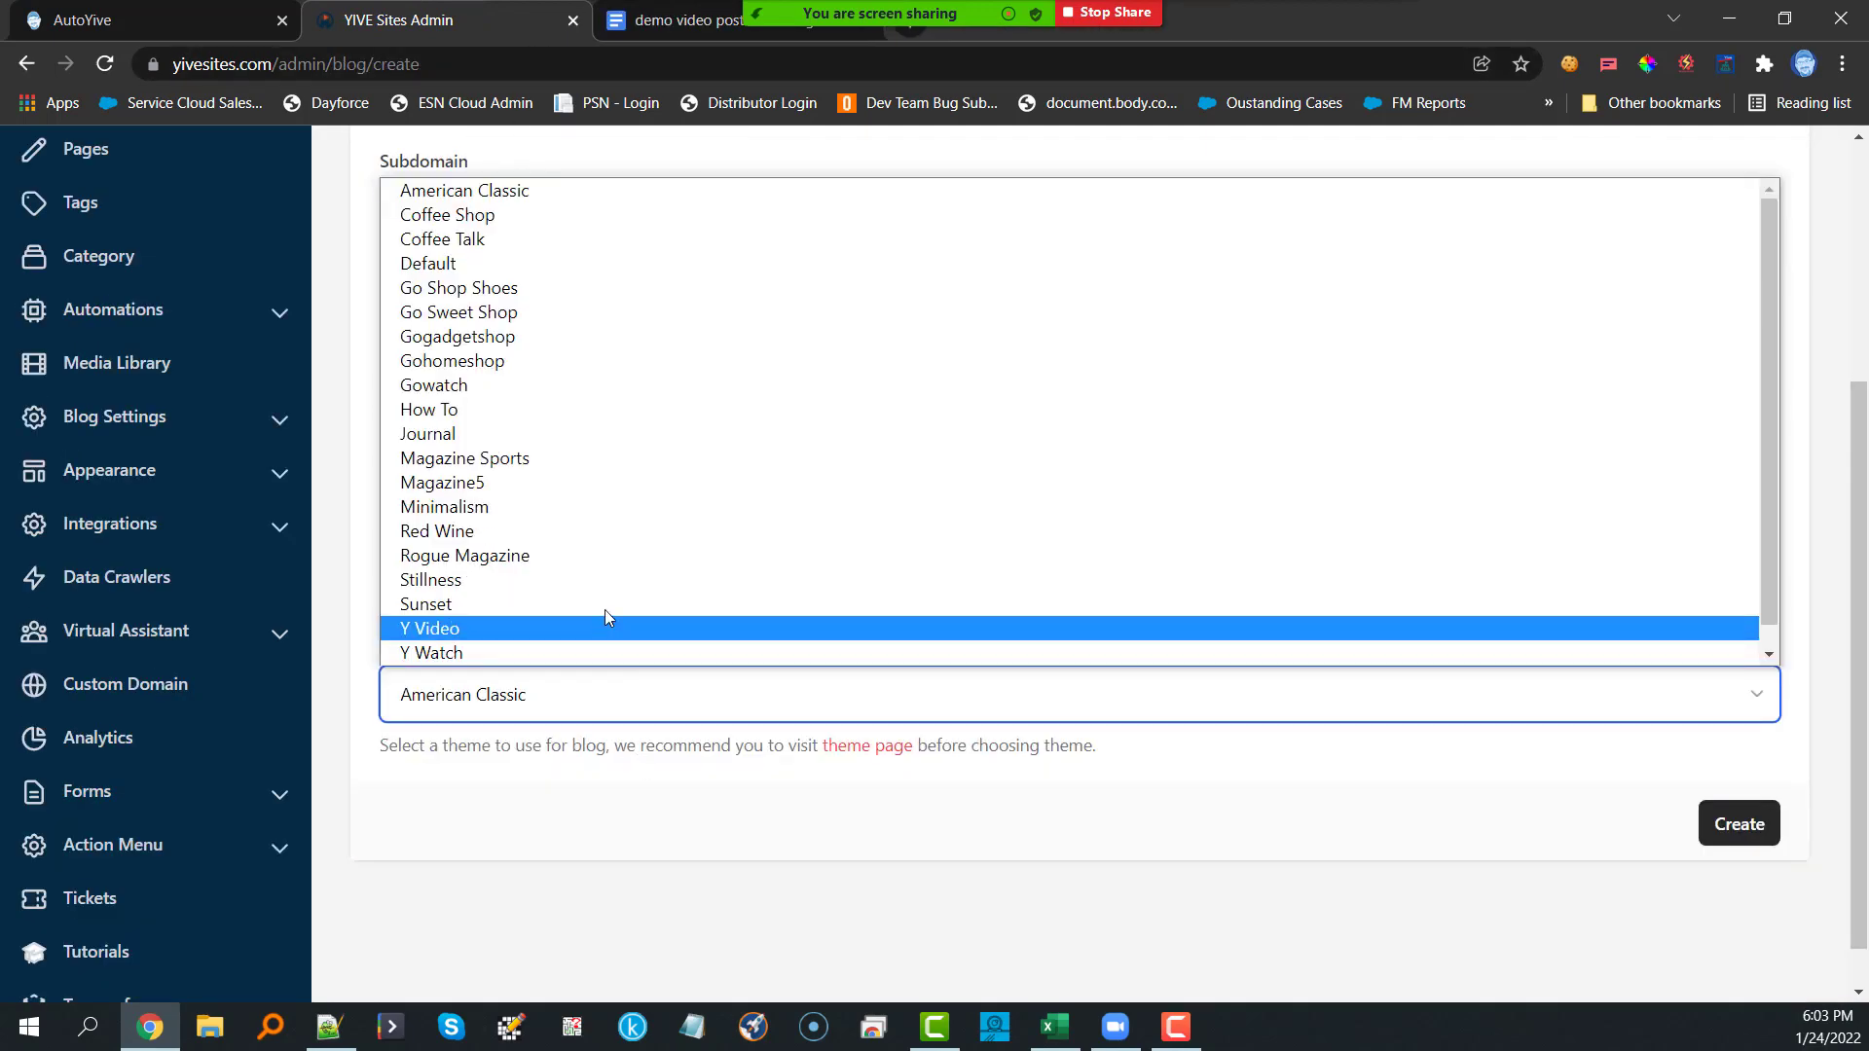
click(579, 483)
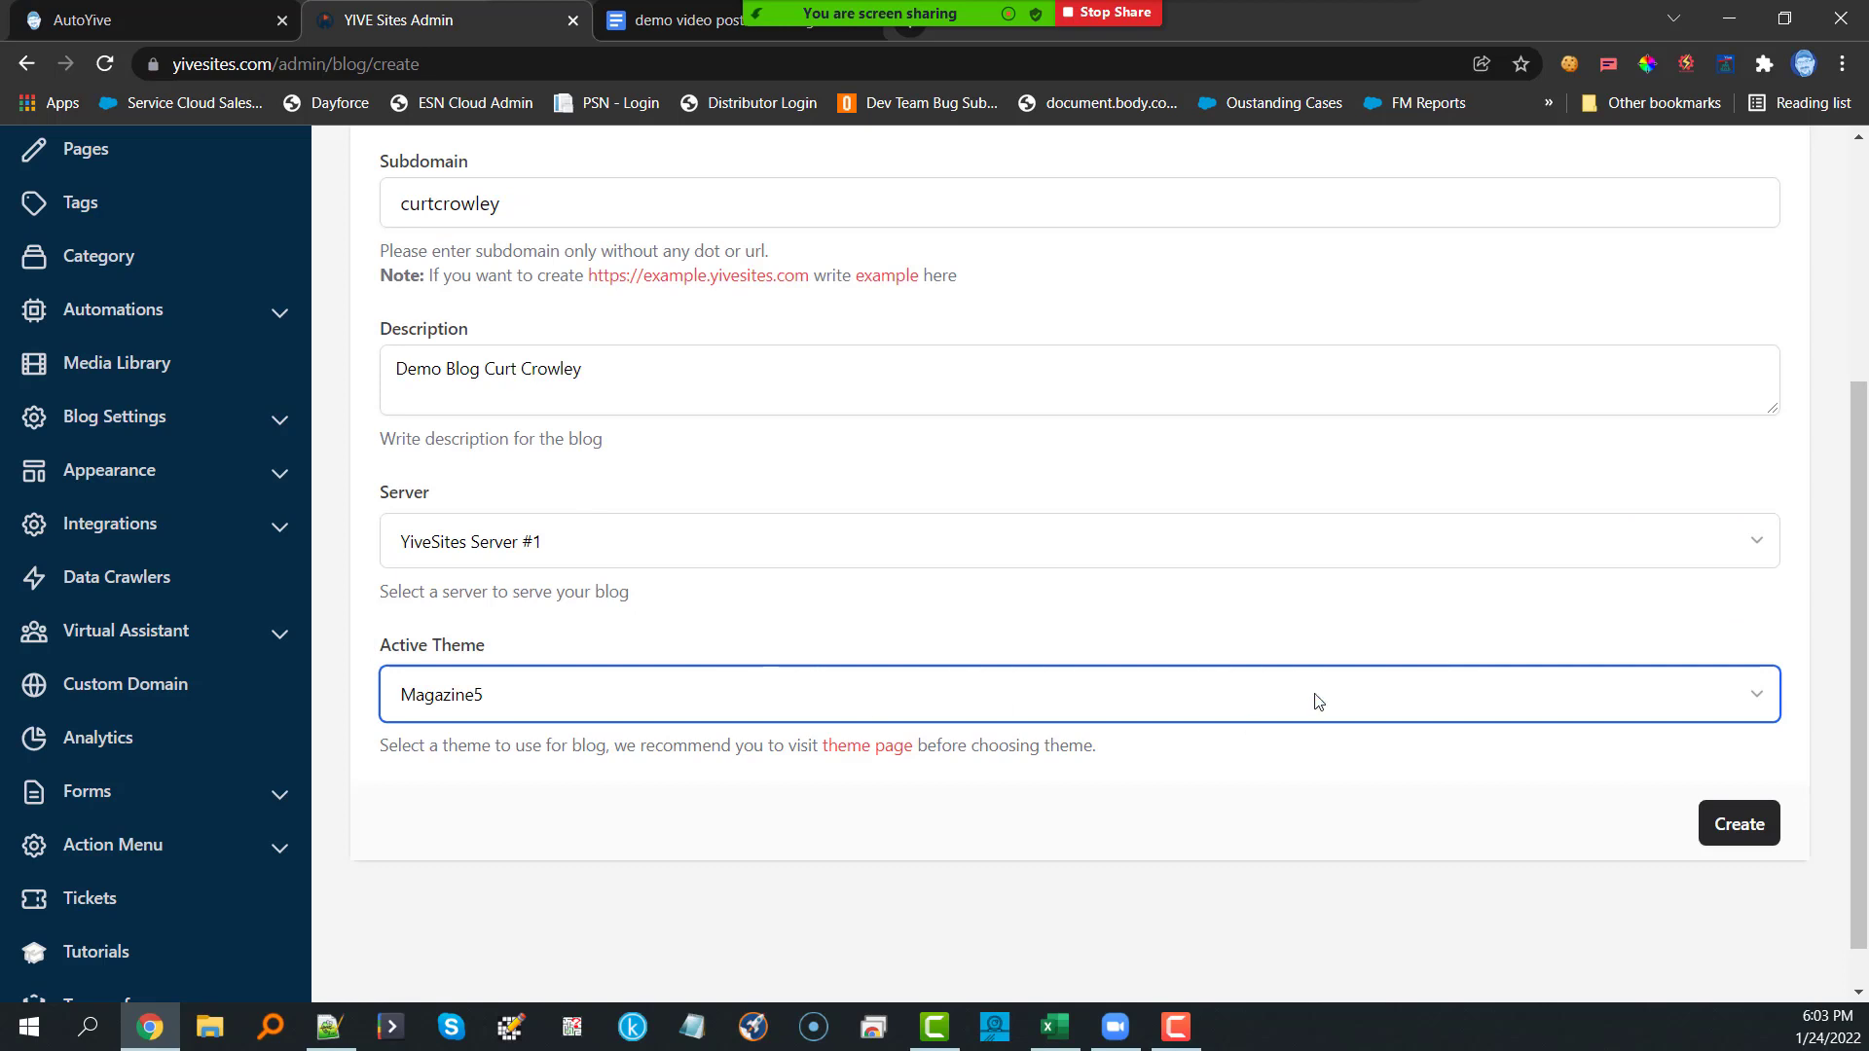
click(1729, 826)
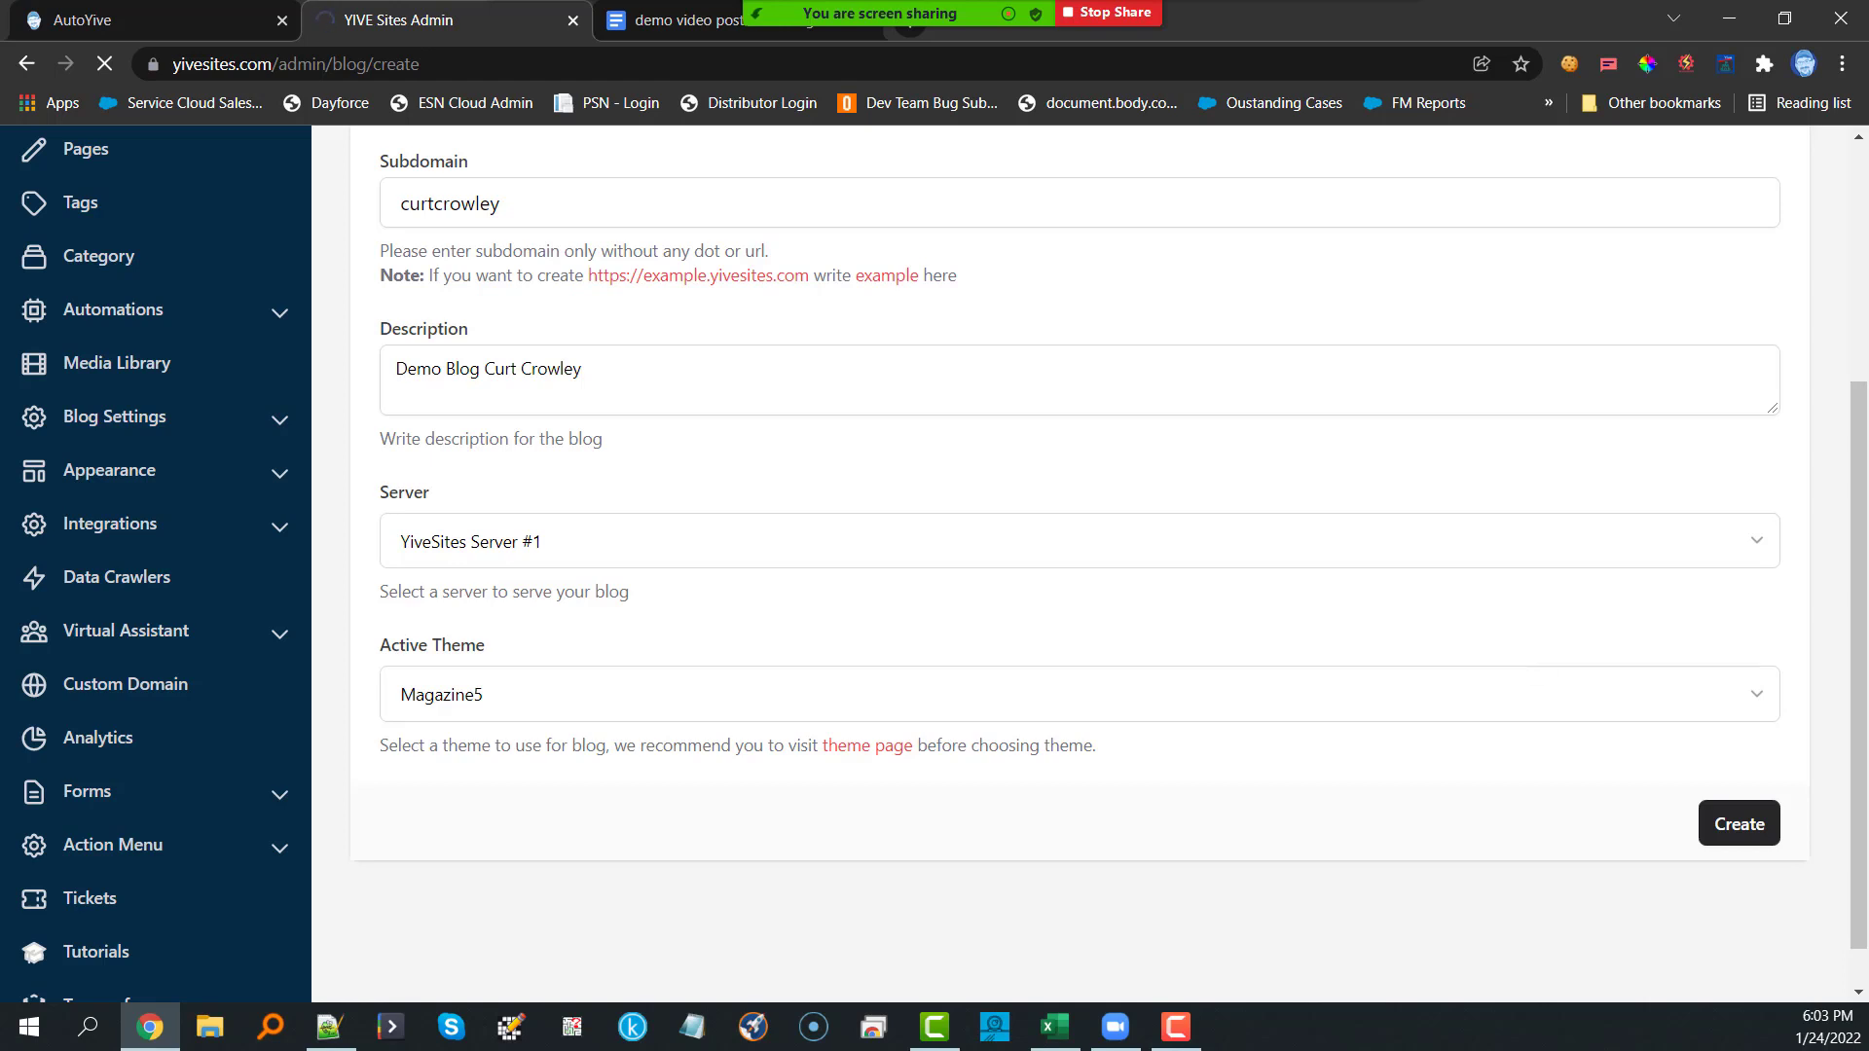
key(alt+Tab)
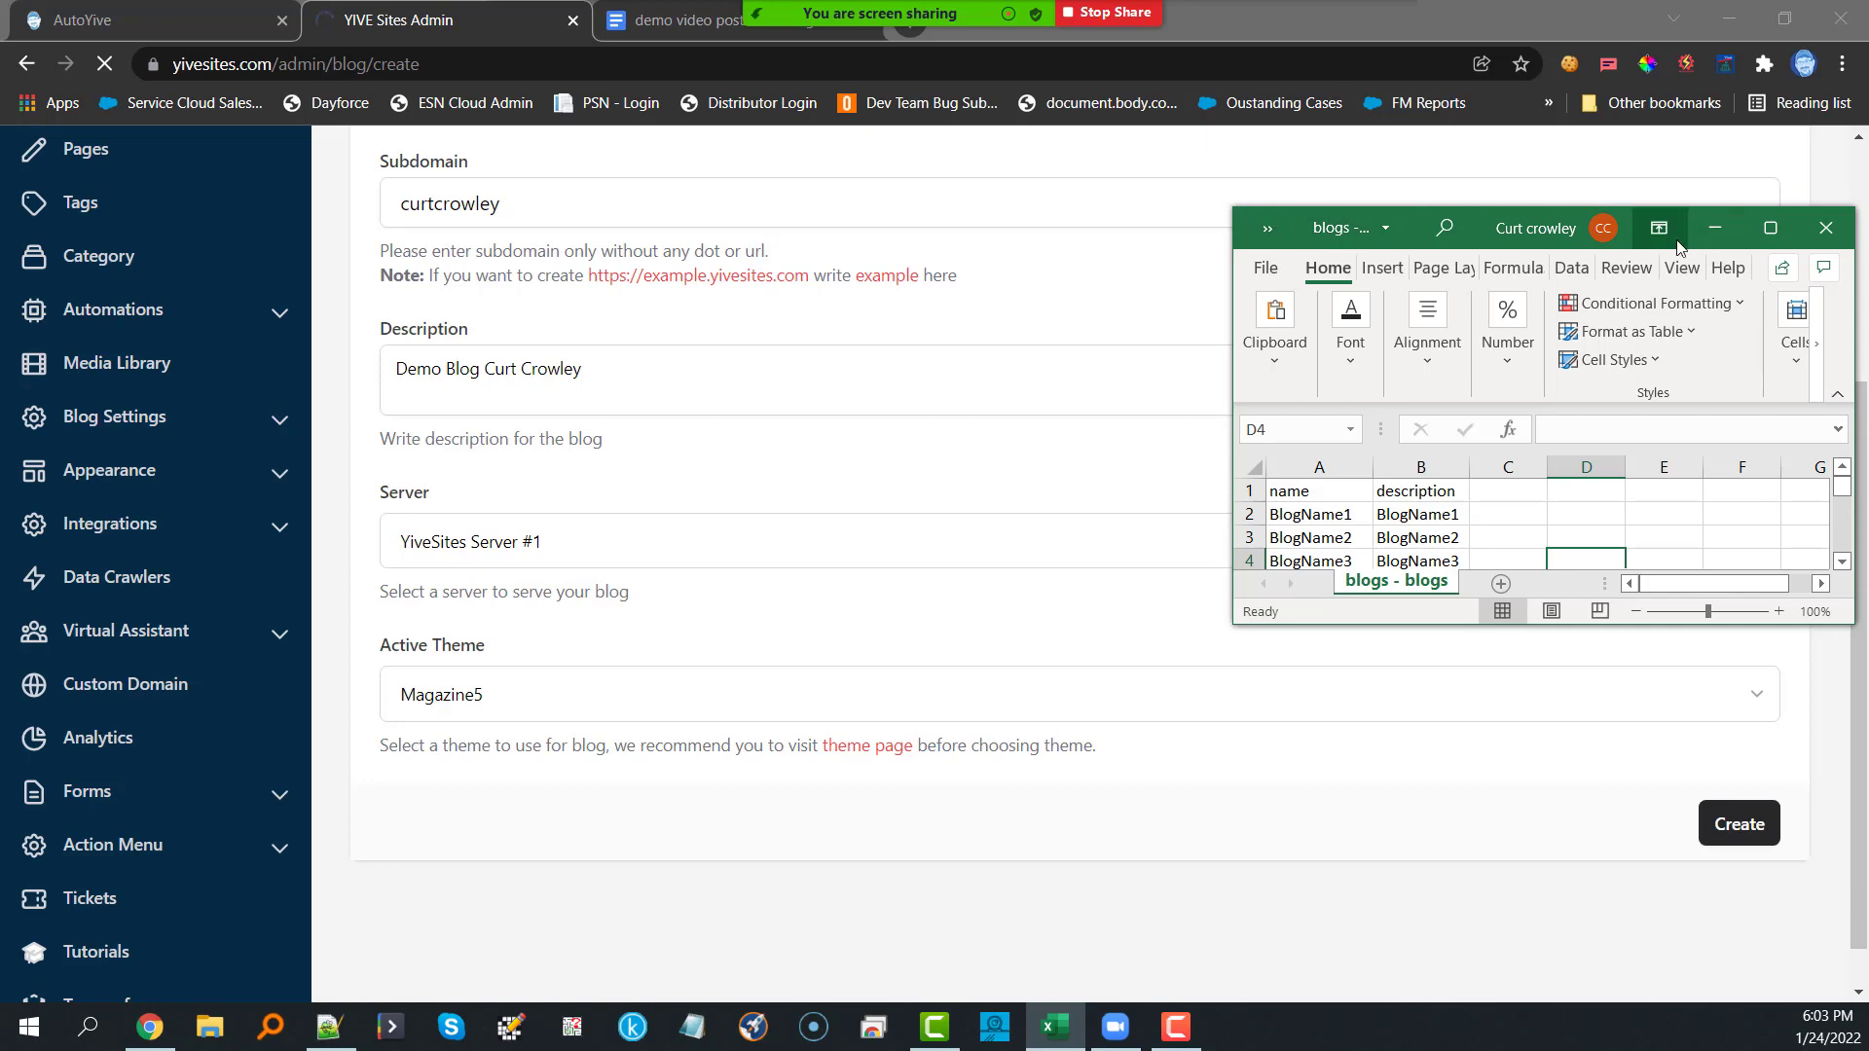
Step: Maximize the blogs spreadsheet, select its header row, save the CSV, and return to the browser
click(1769, 229)
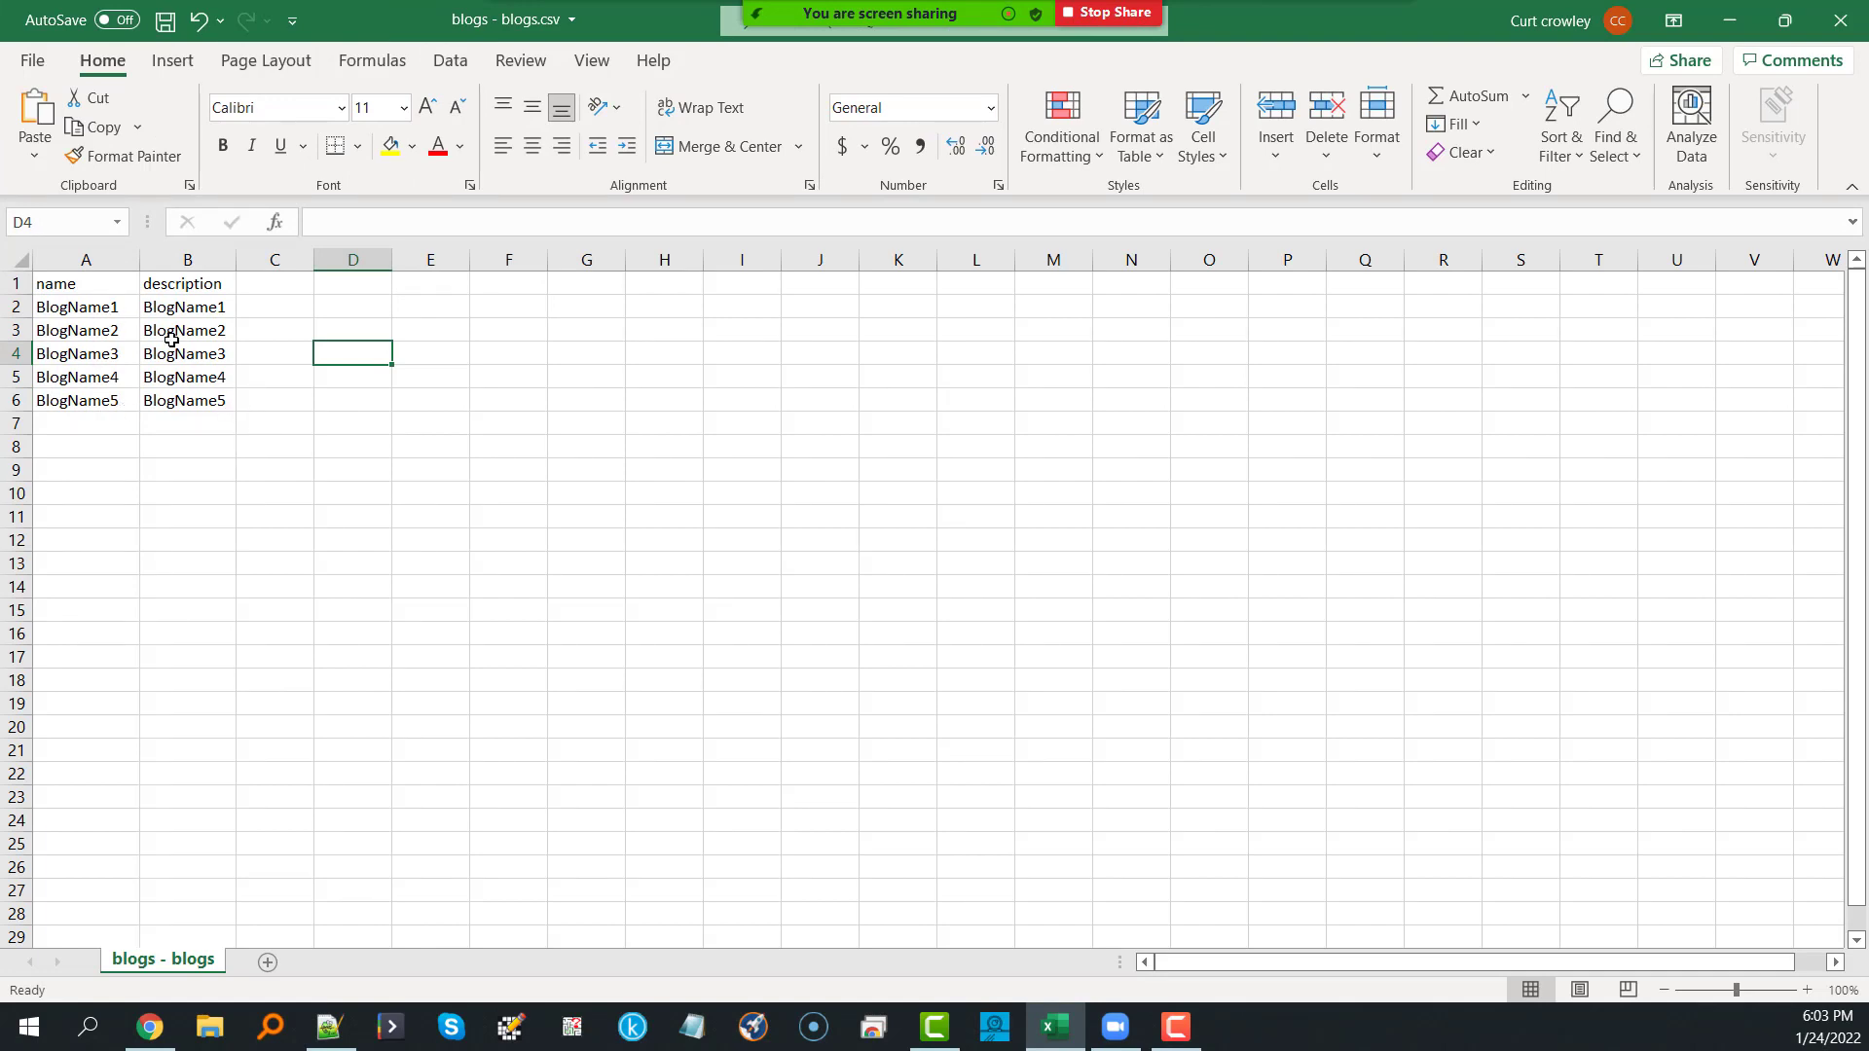
click(8, 284)
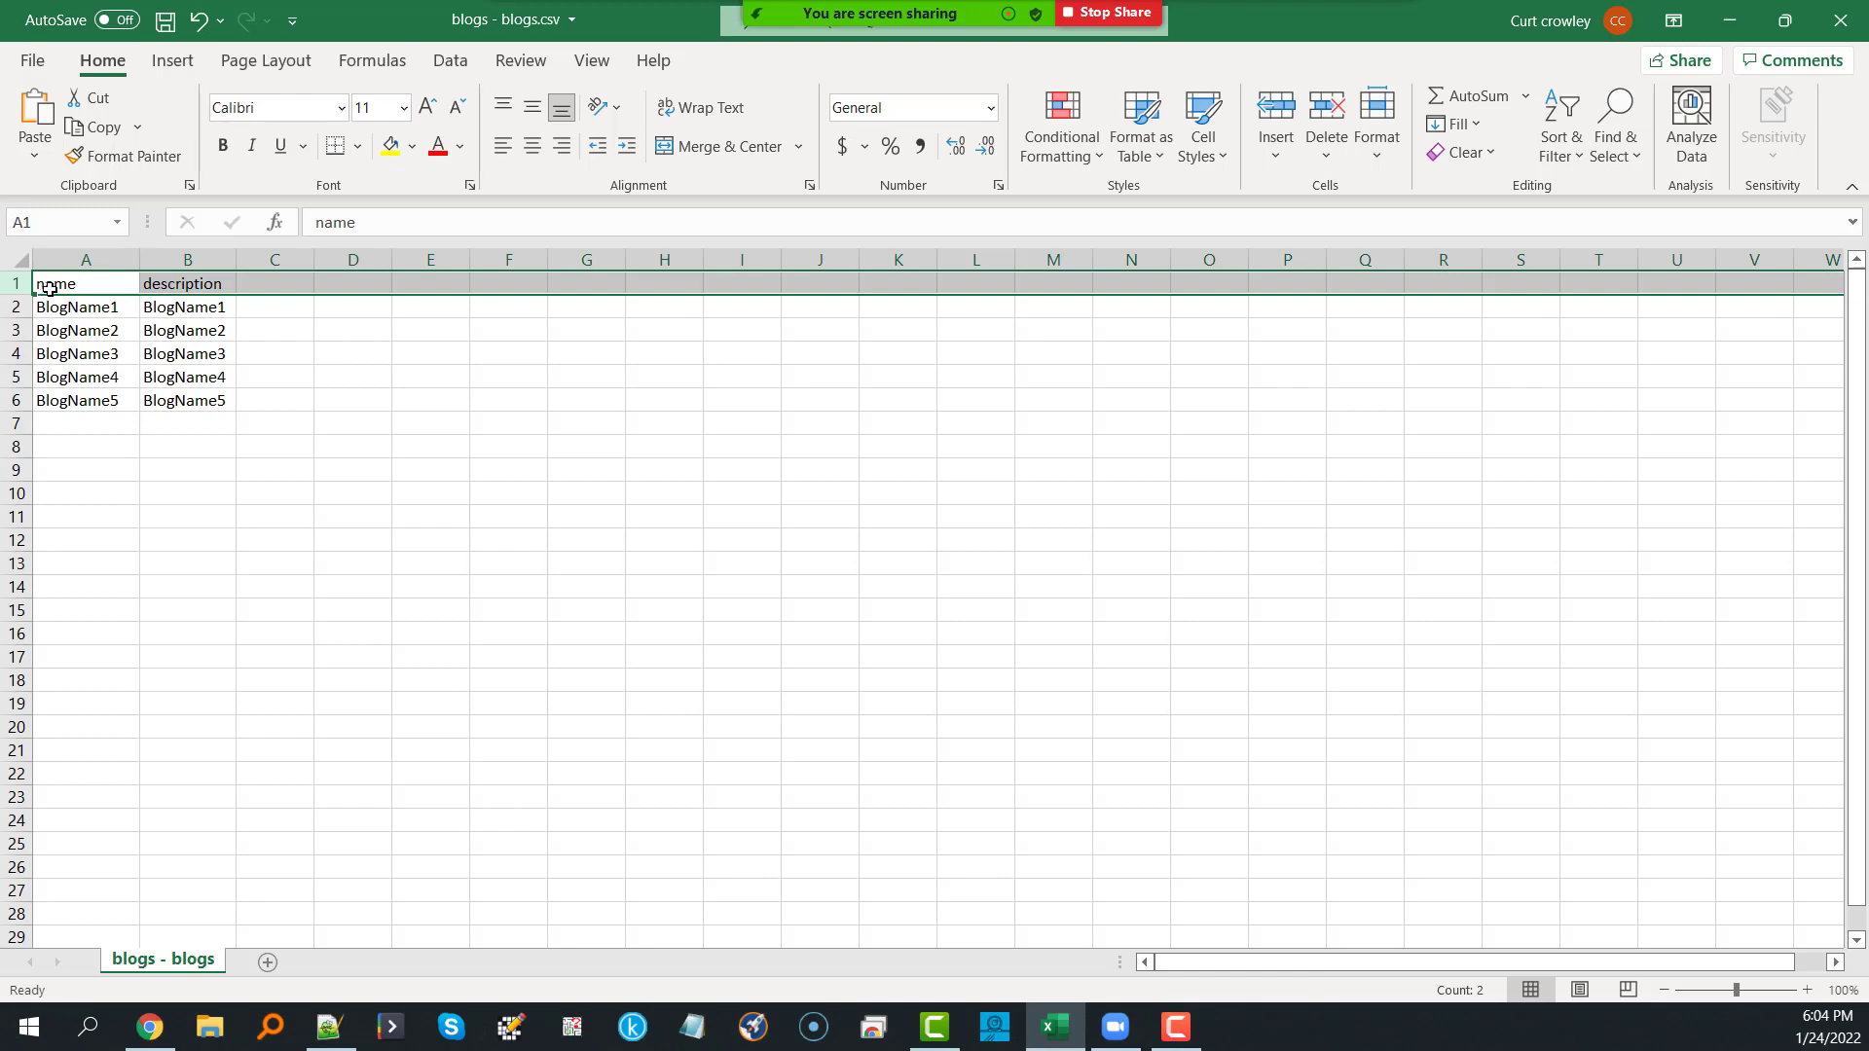
click(164, 21)
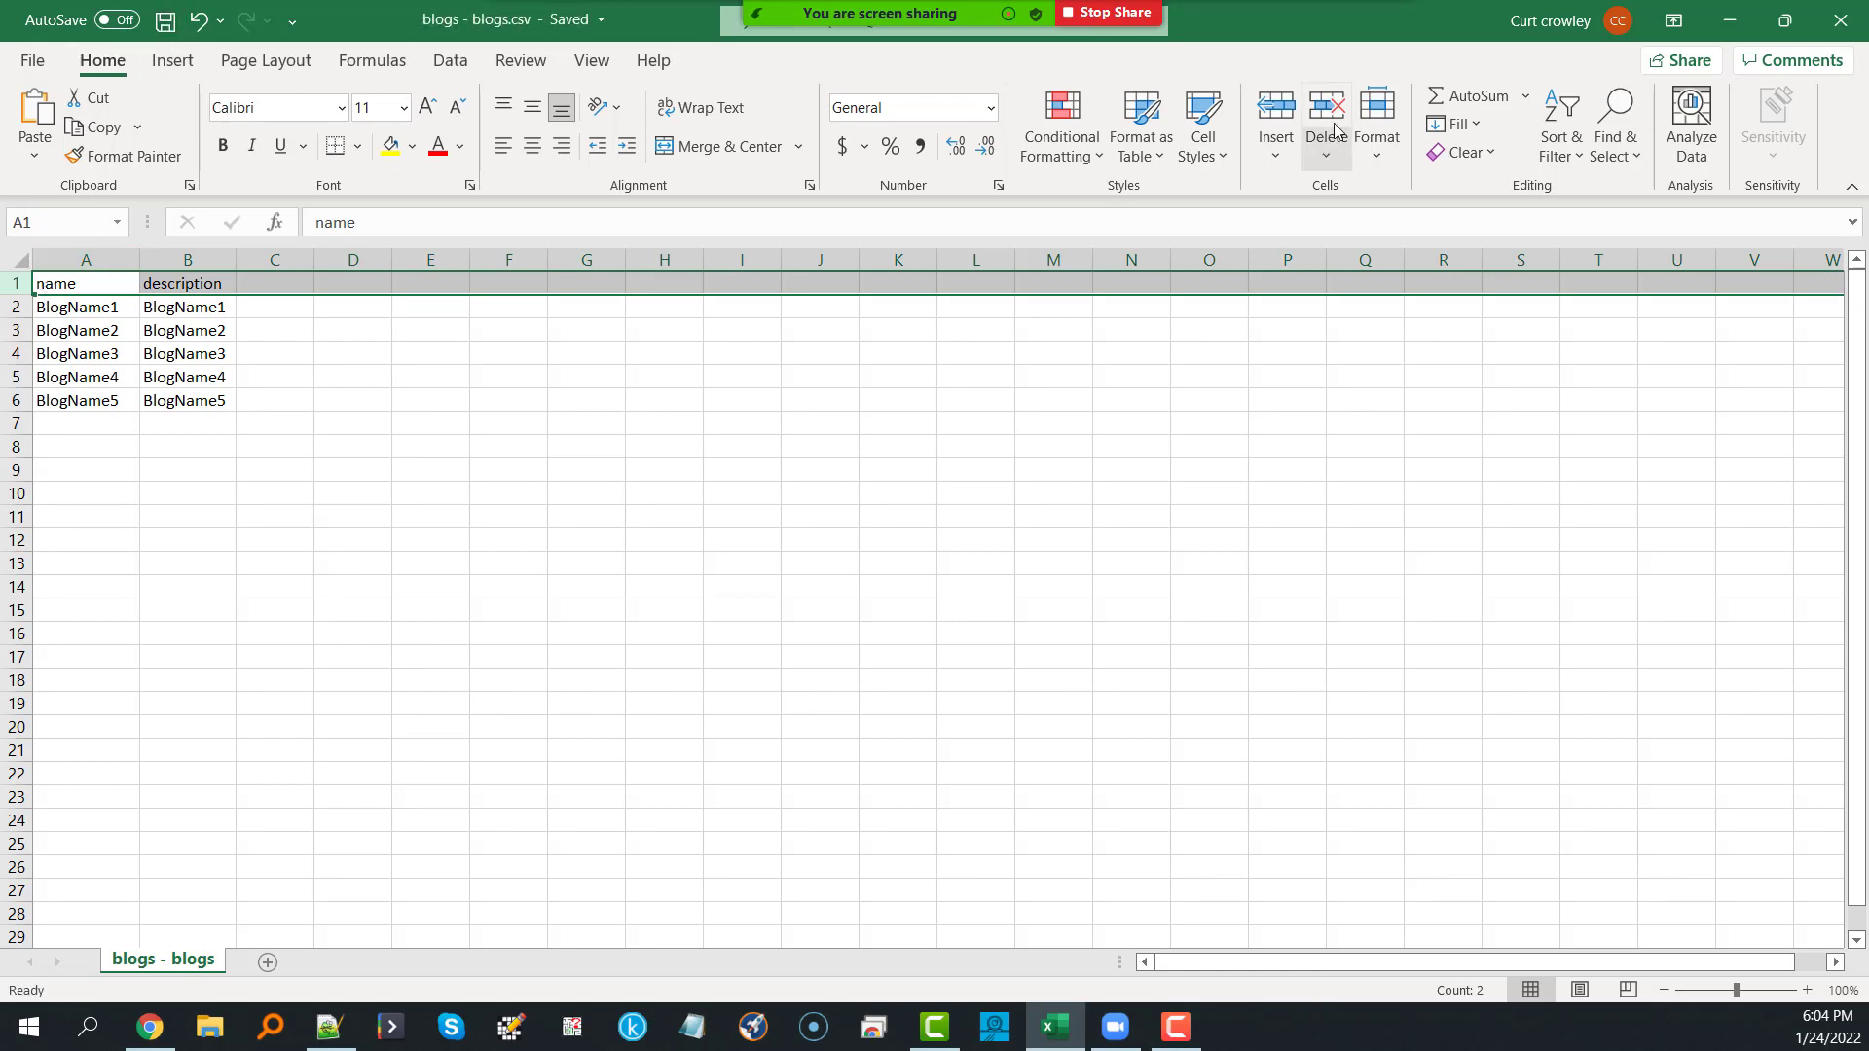
click(1730, 20)
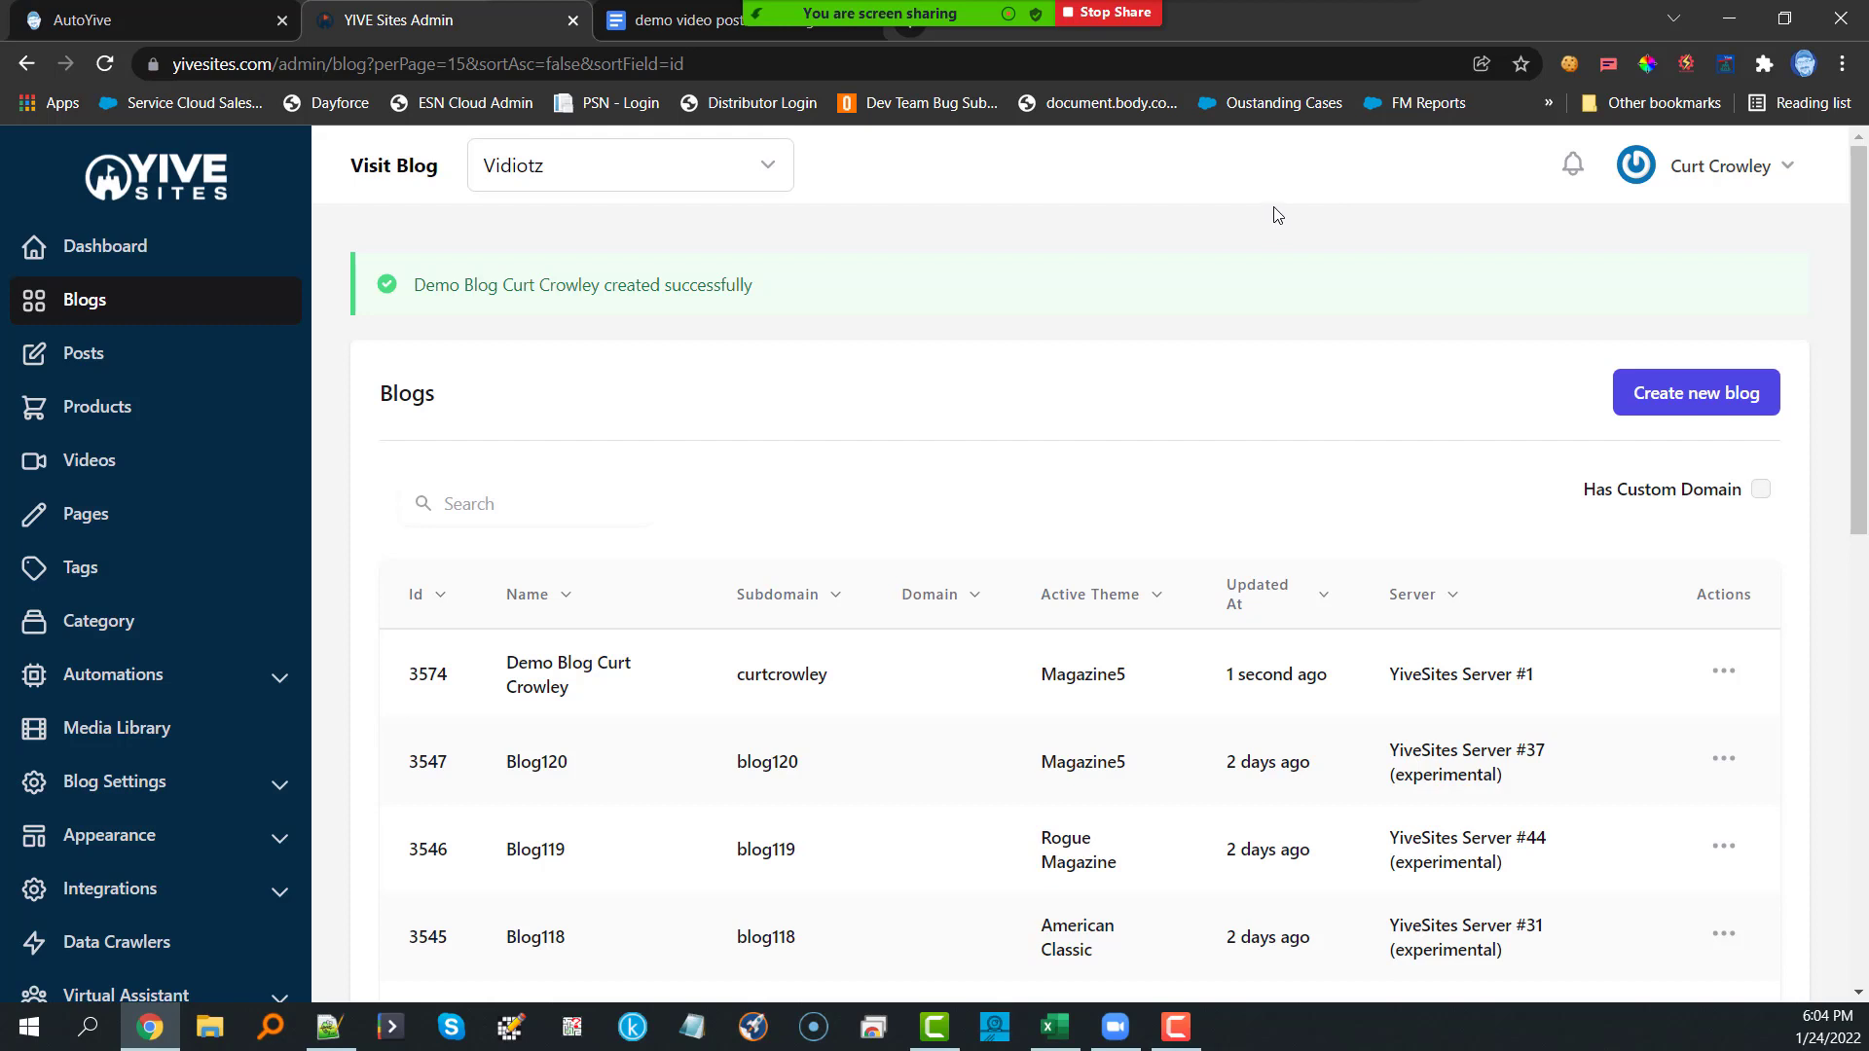
Step: Start AutoYive's Generate Blogs from blogs - blogs.csv, then bring up the demo video post document
click(1687, 66)
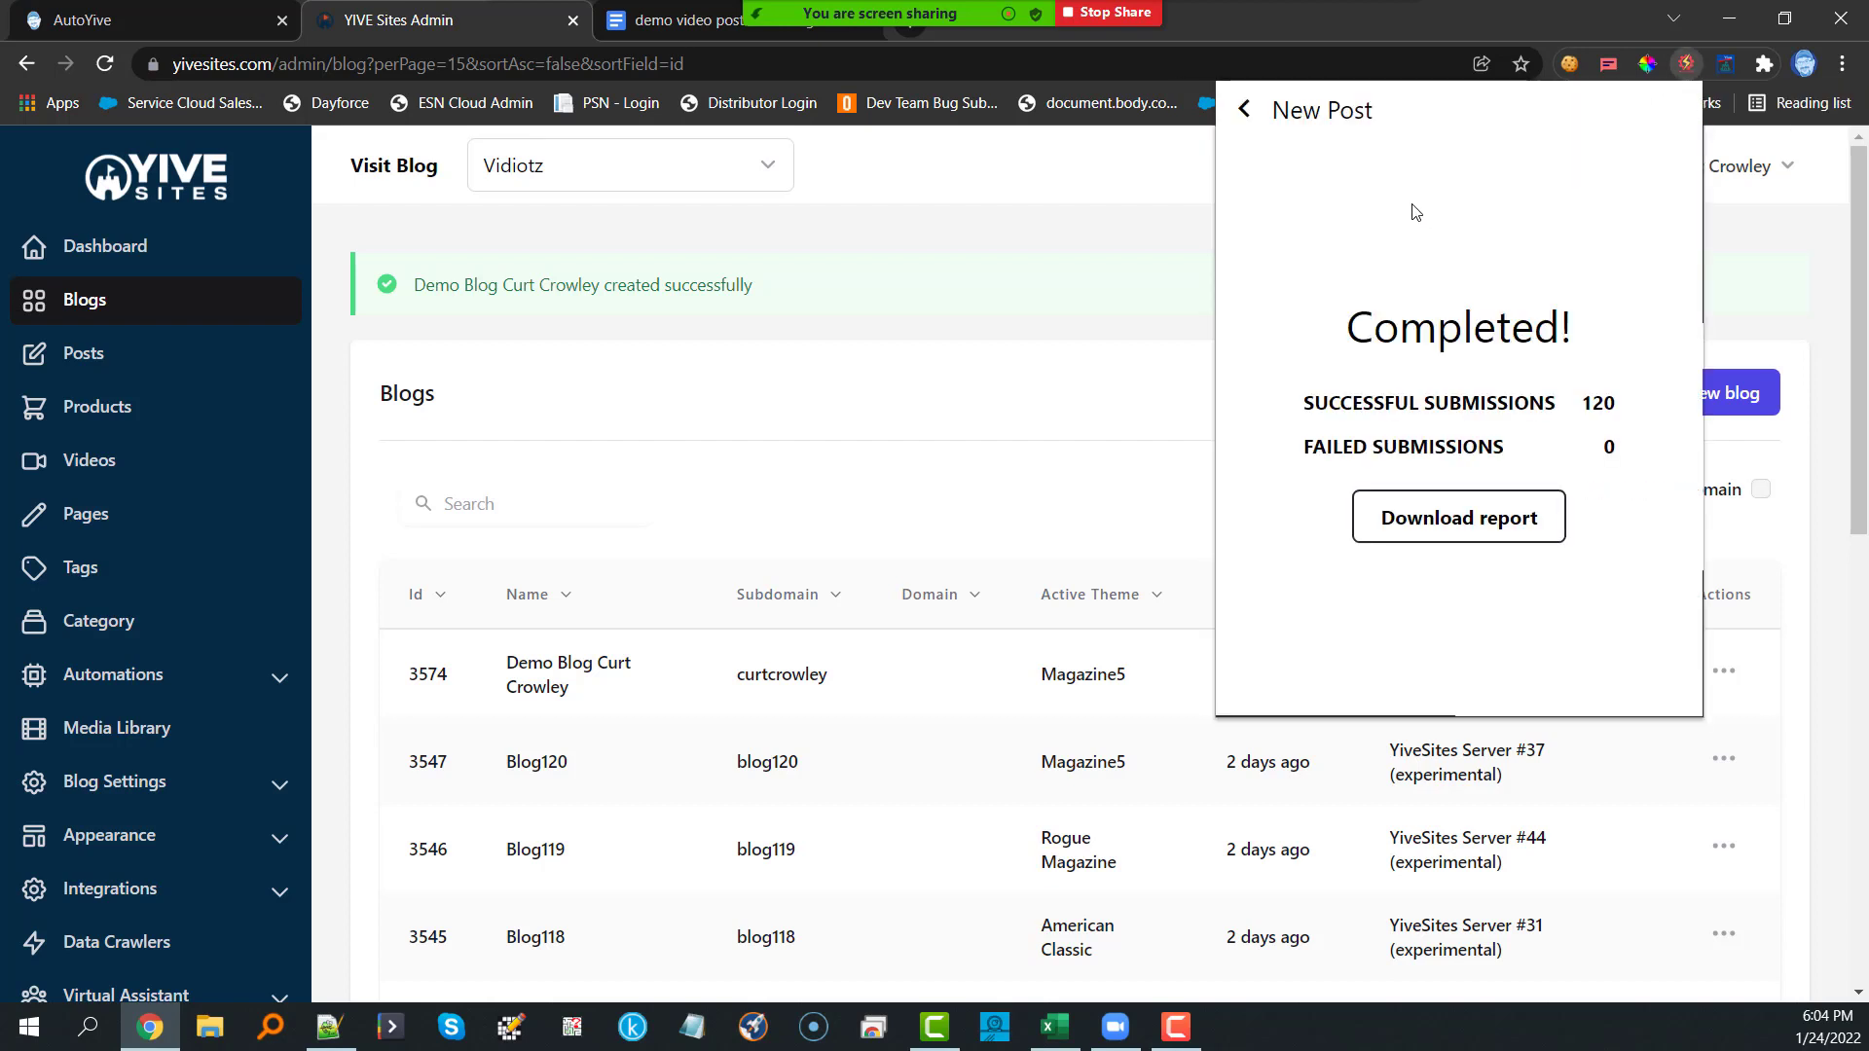
click(1276, 104)
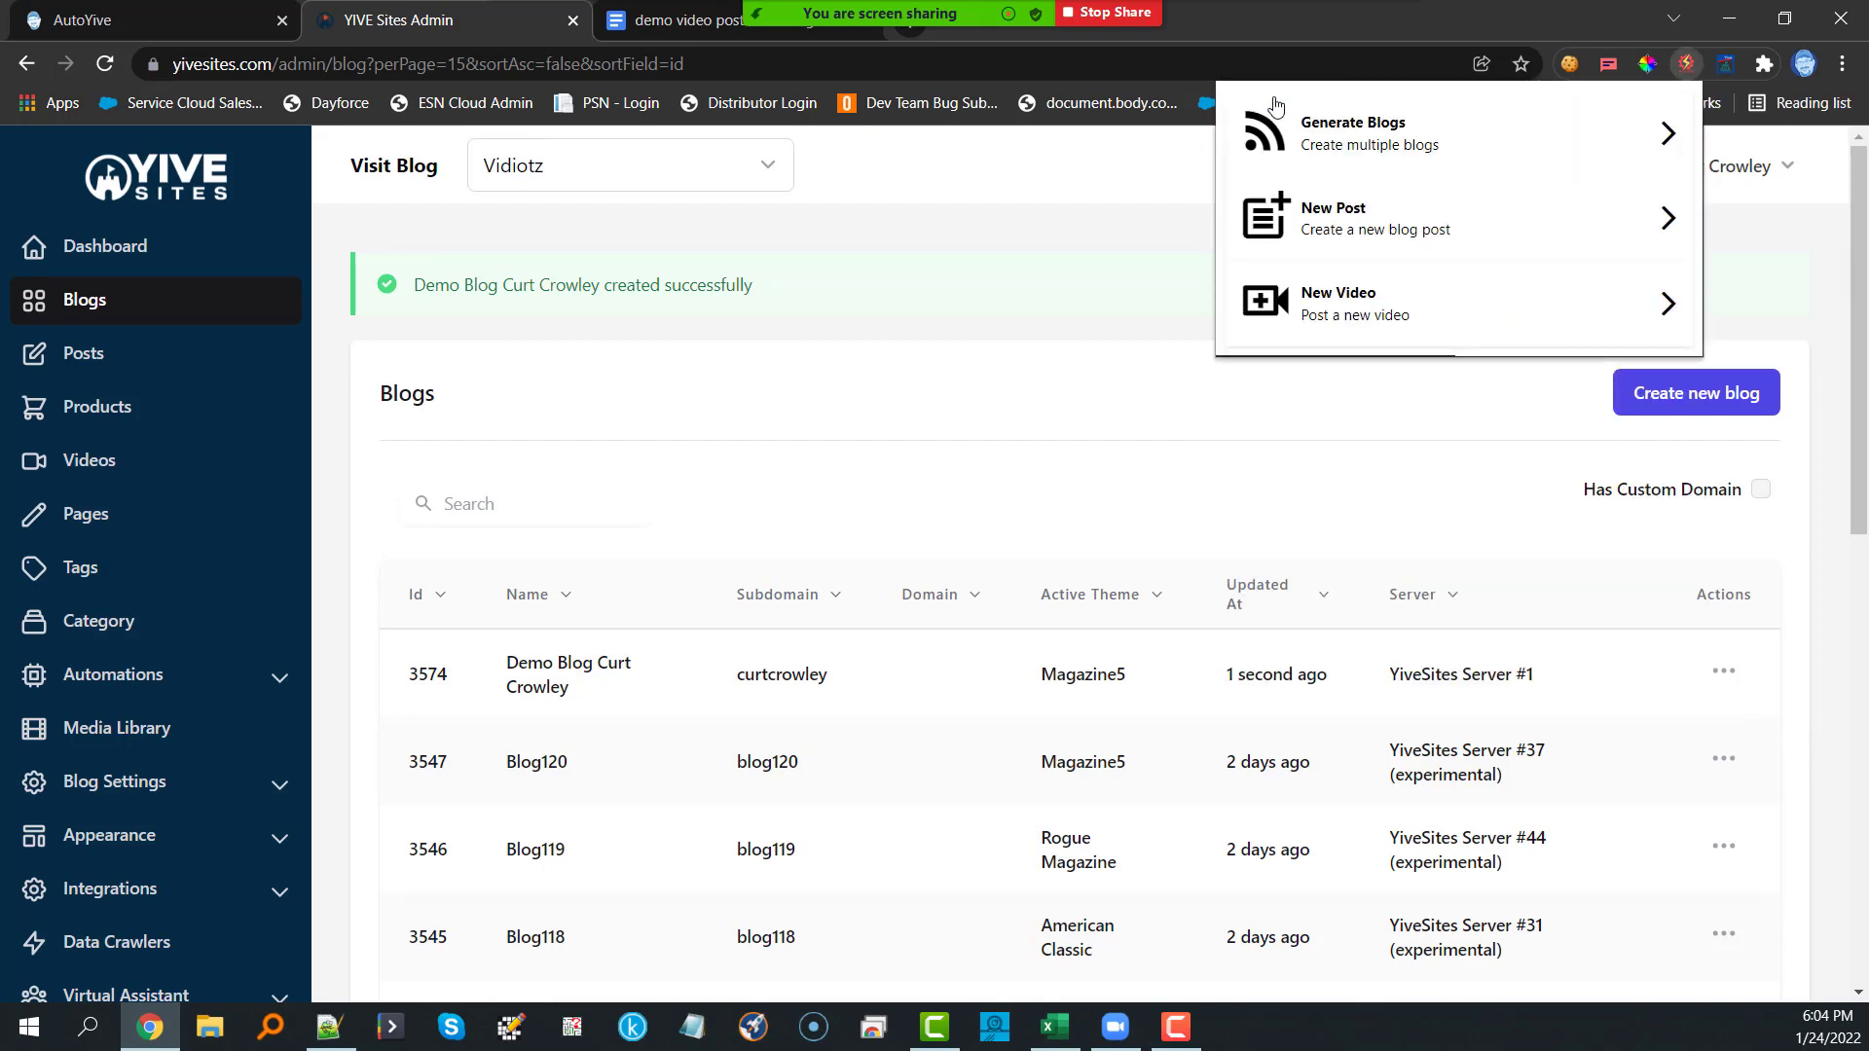
click(1350, 141)
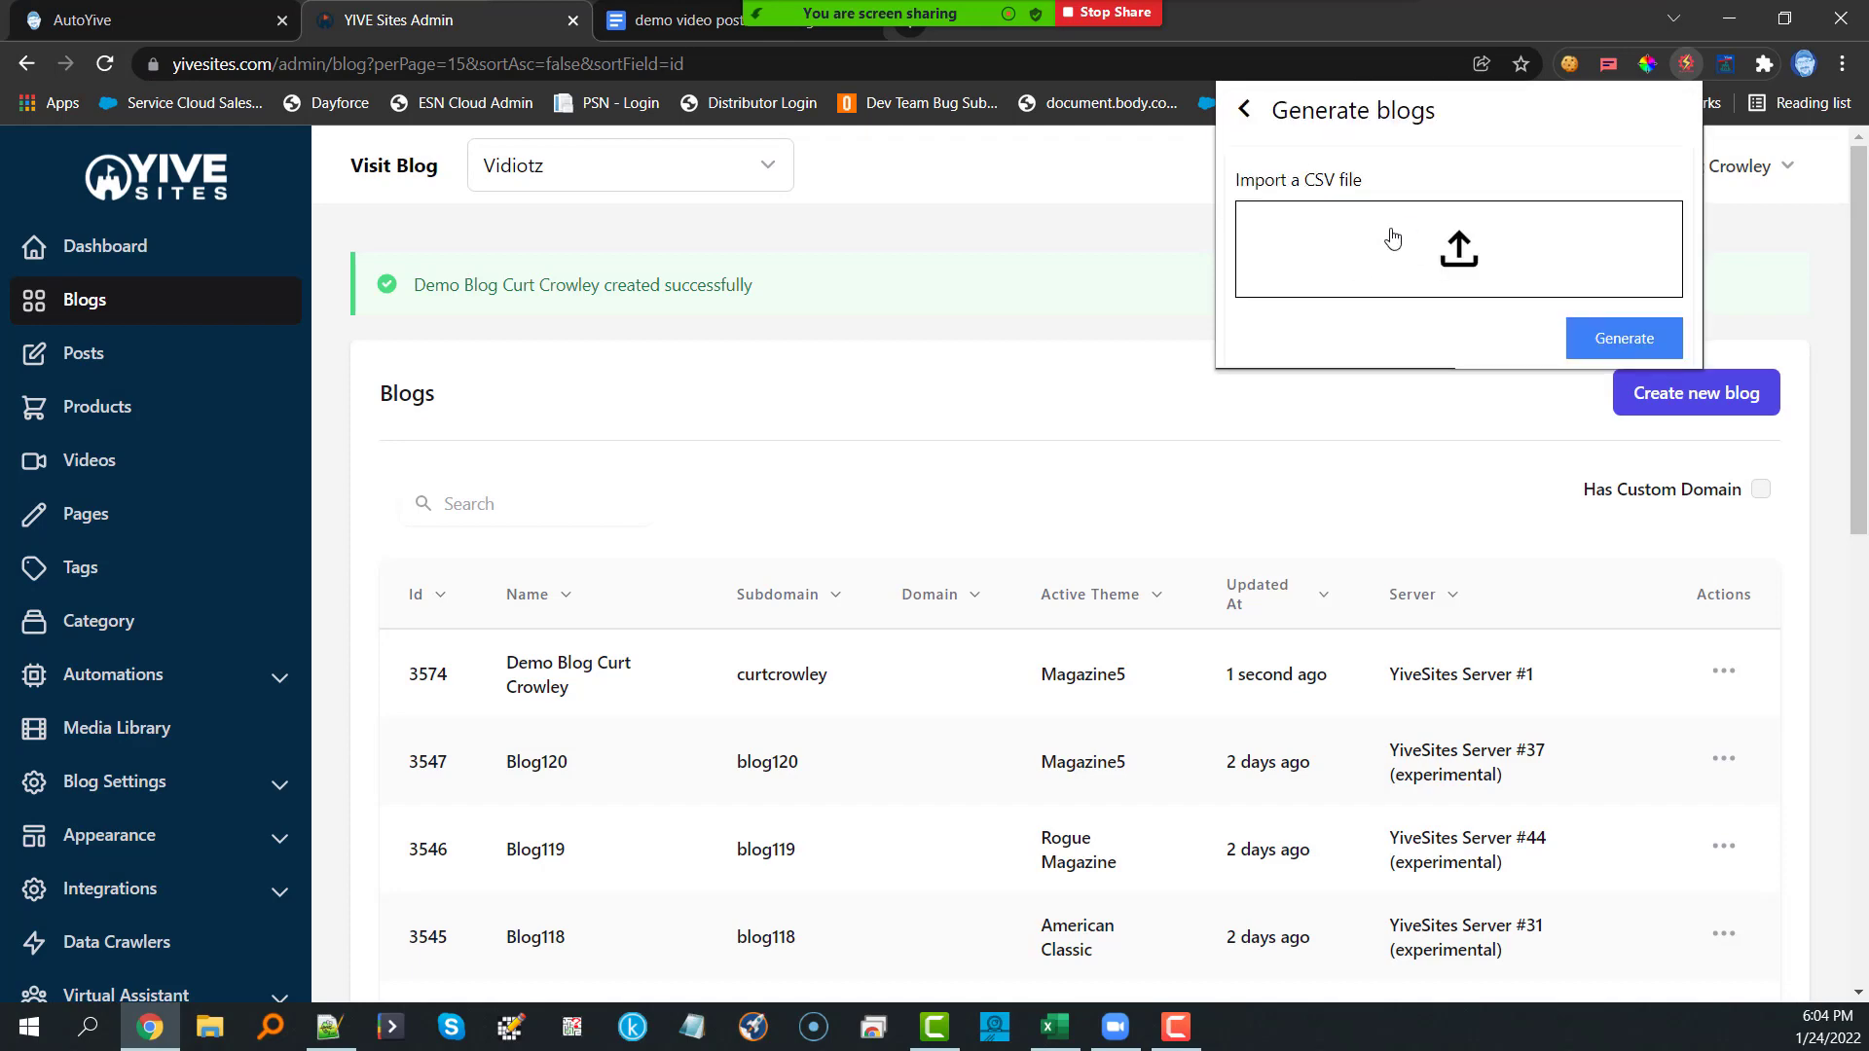
click(1393, 239)
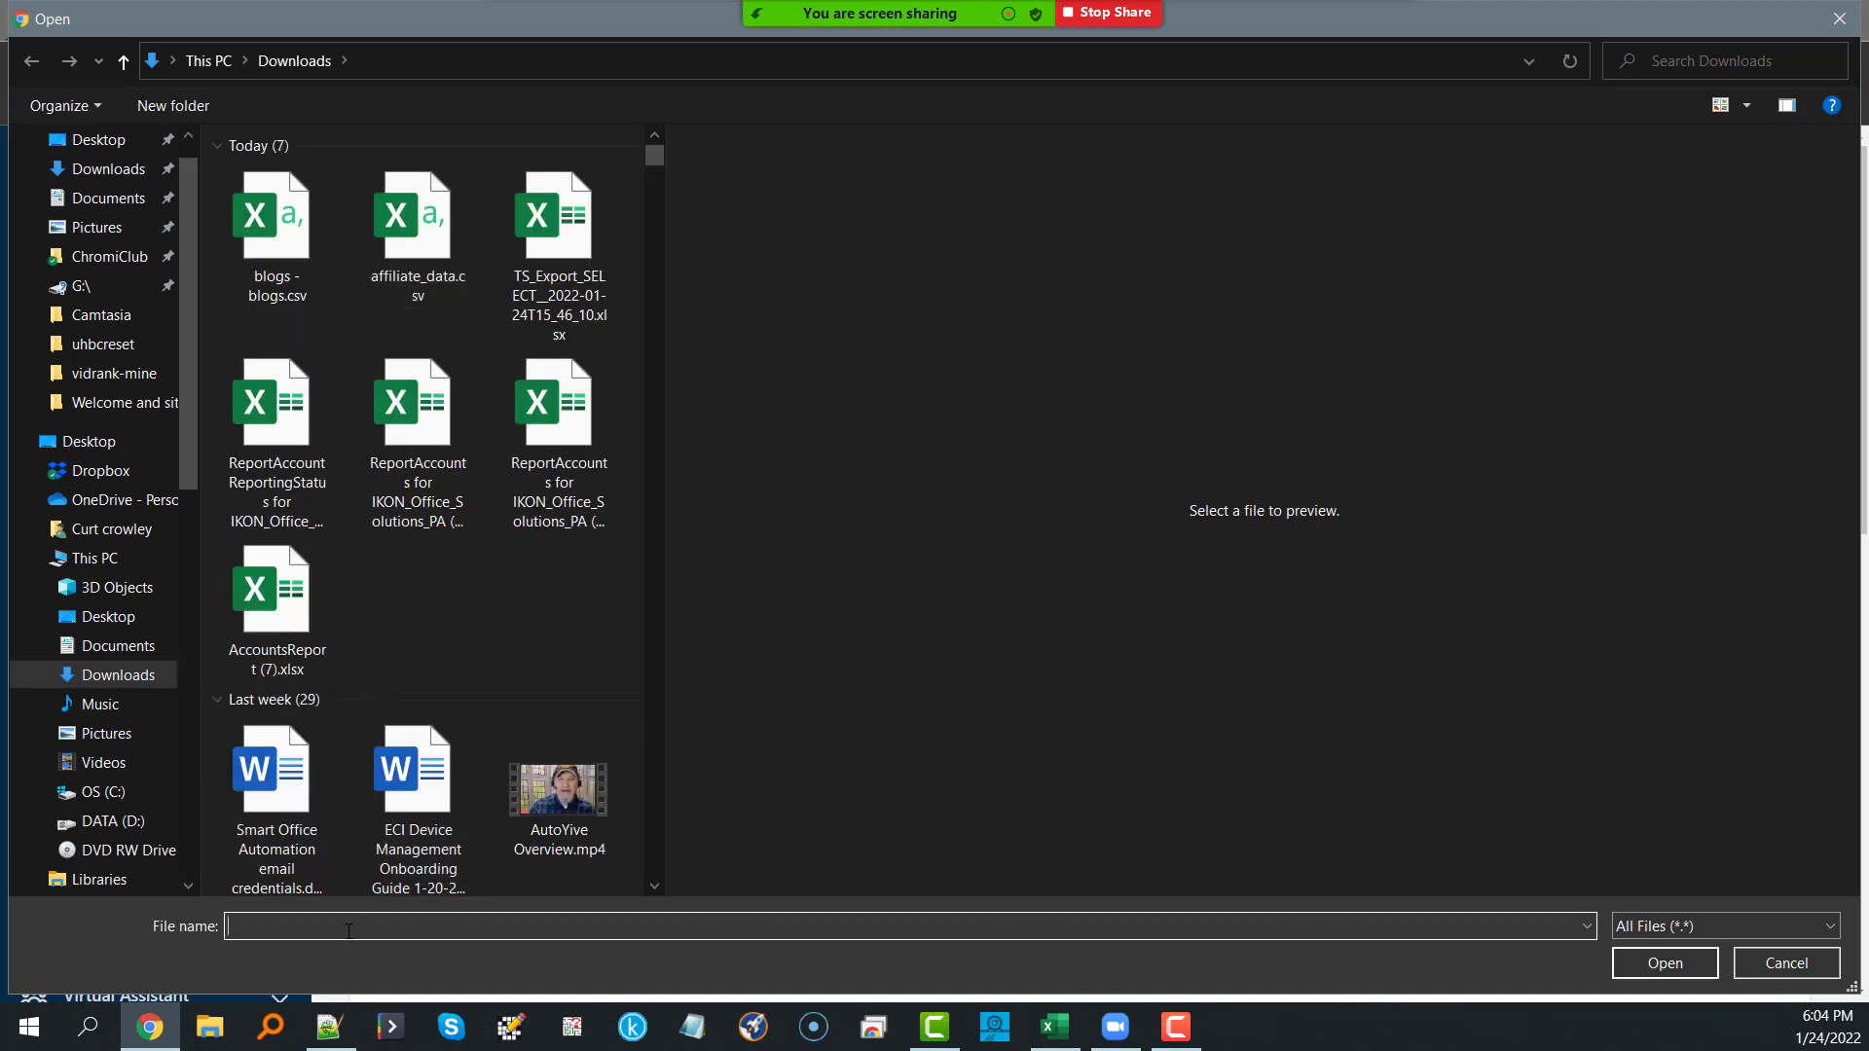
click(272, 230)
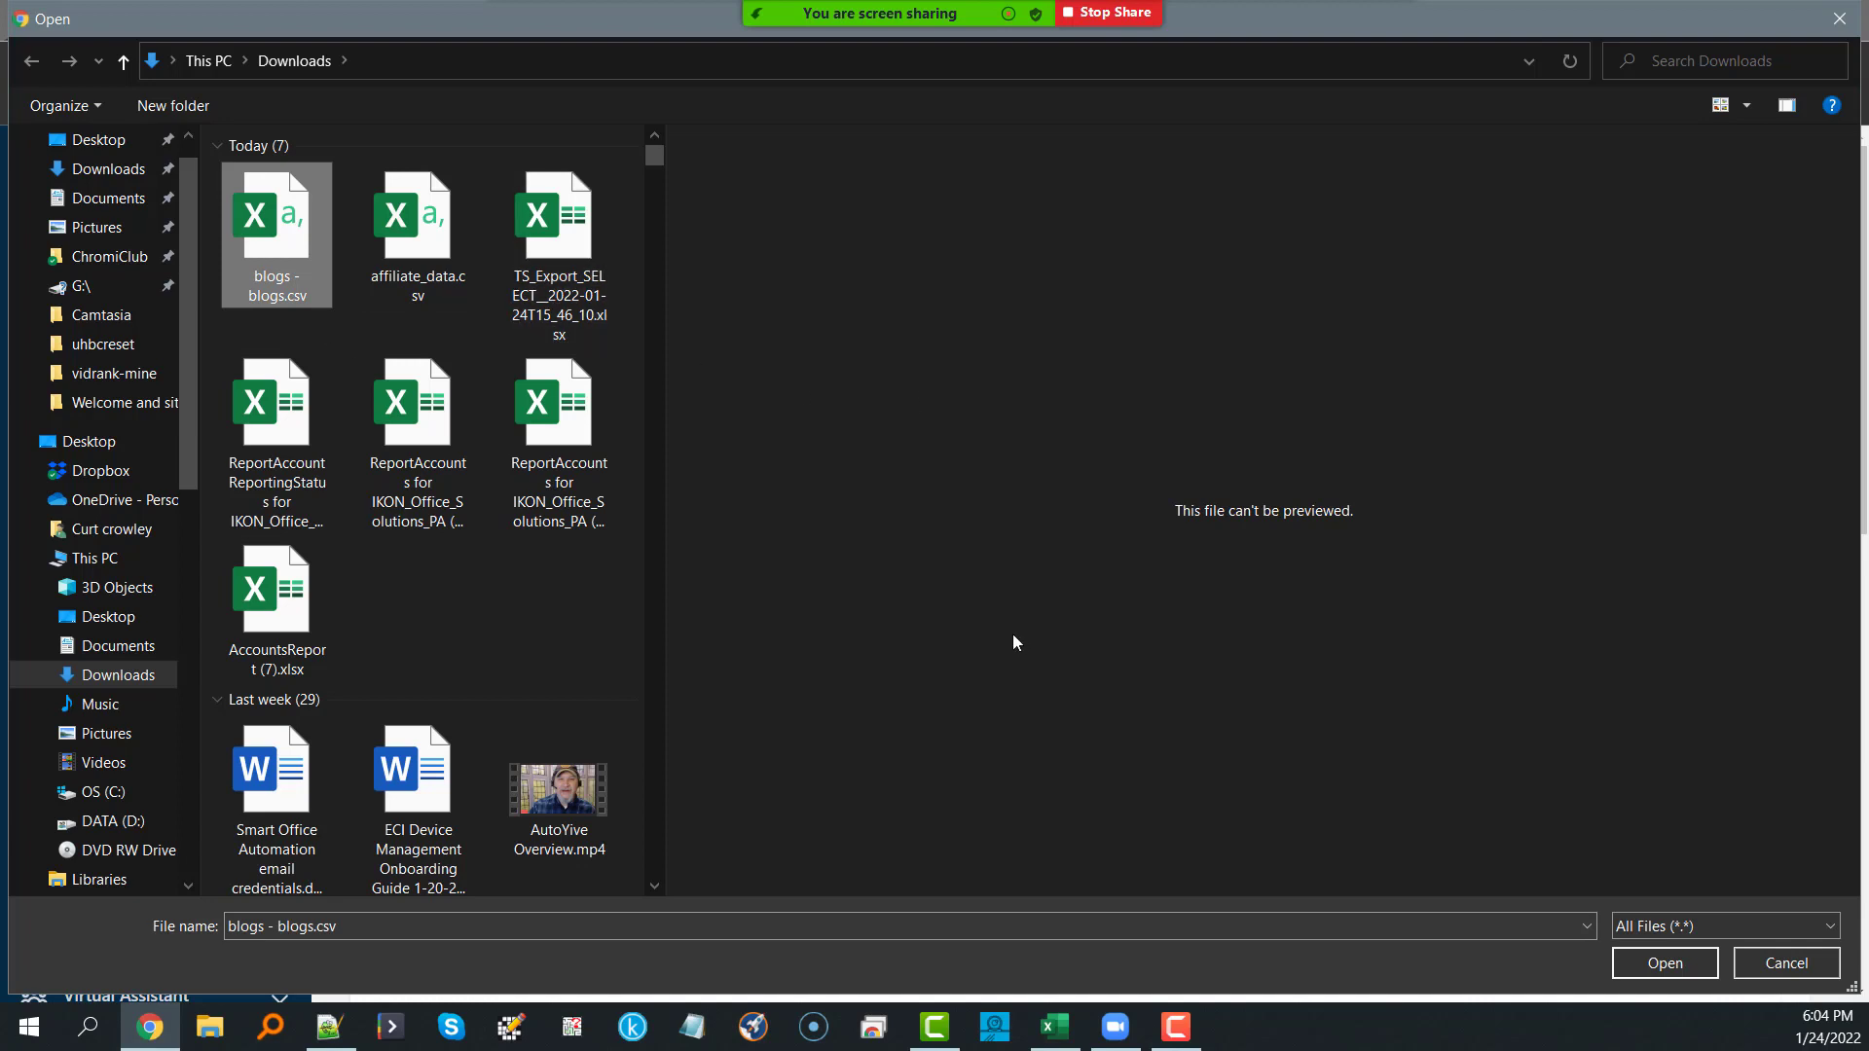
click(1628, 970)
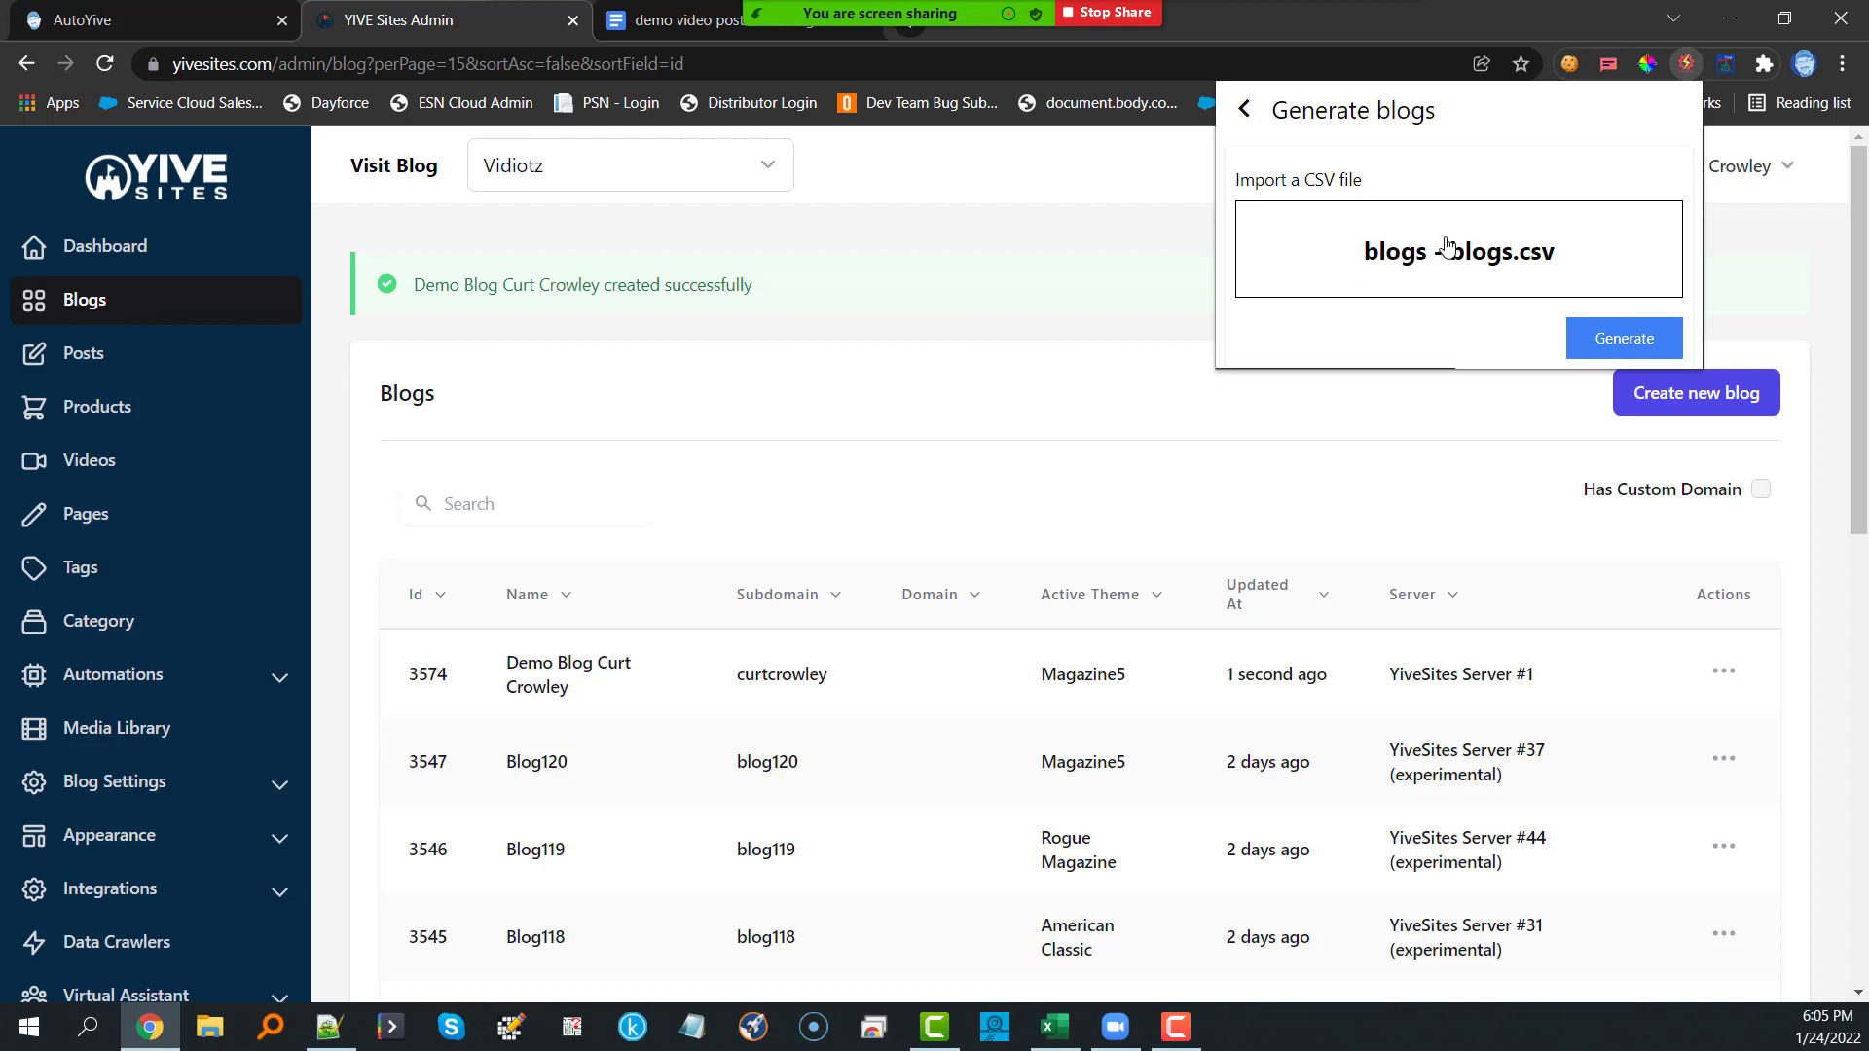
click(1639, 345)
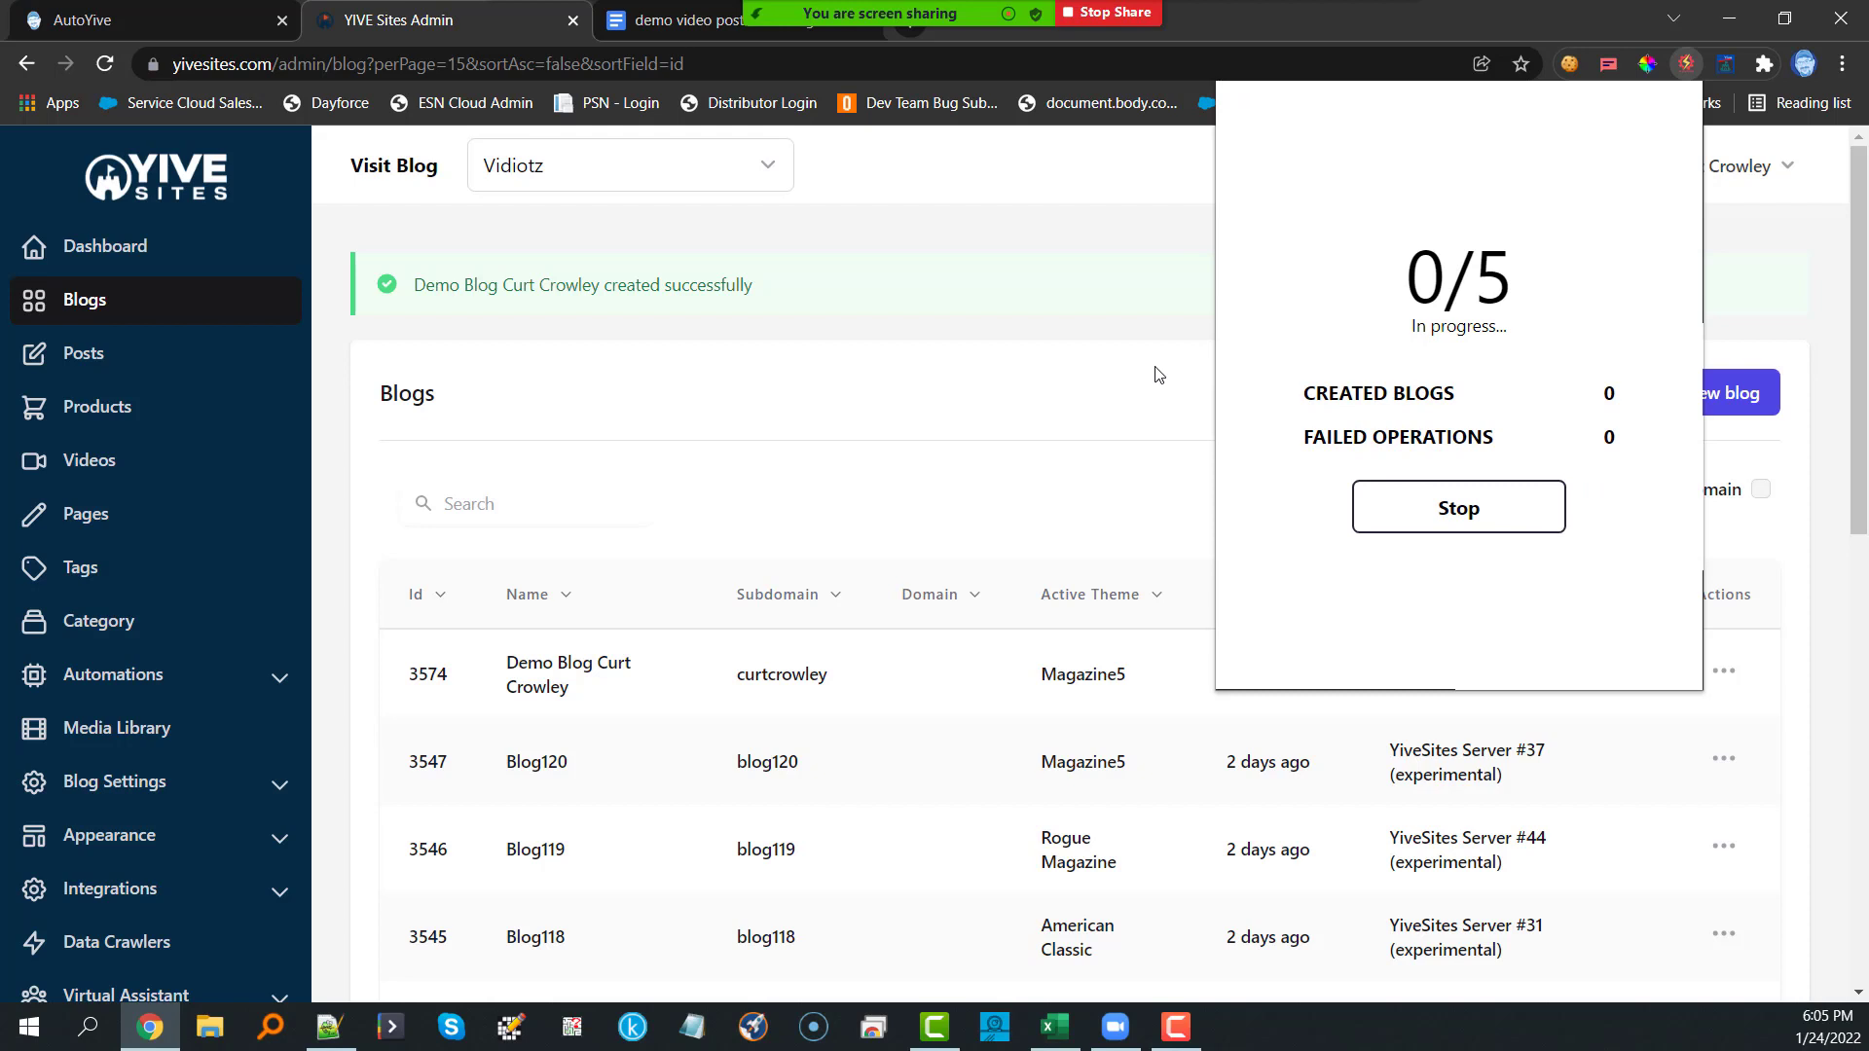
click(701, 30)
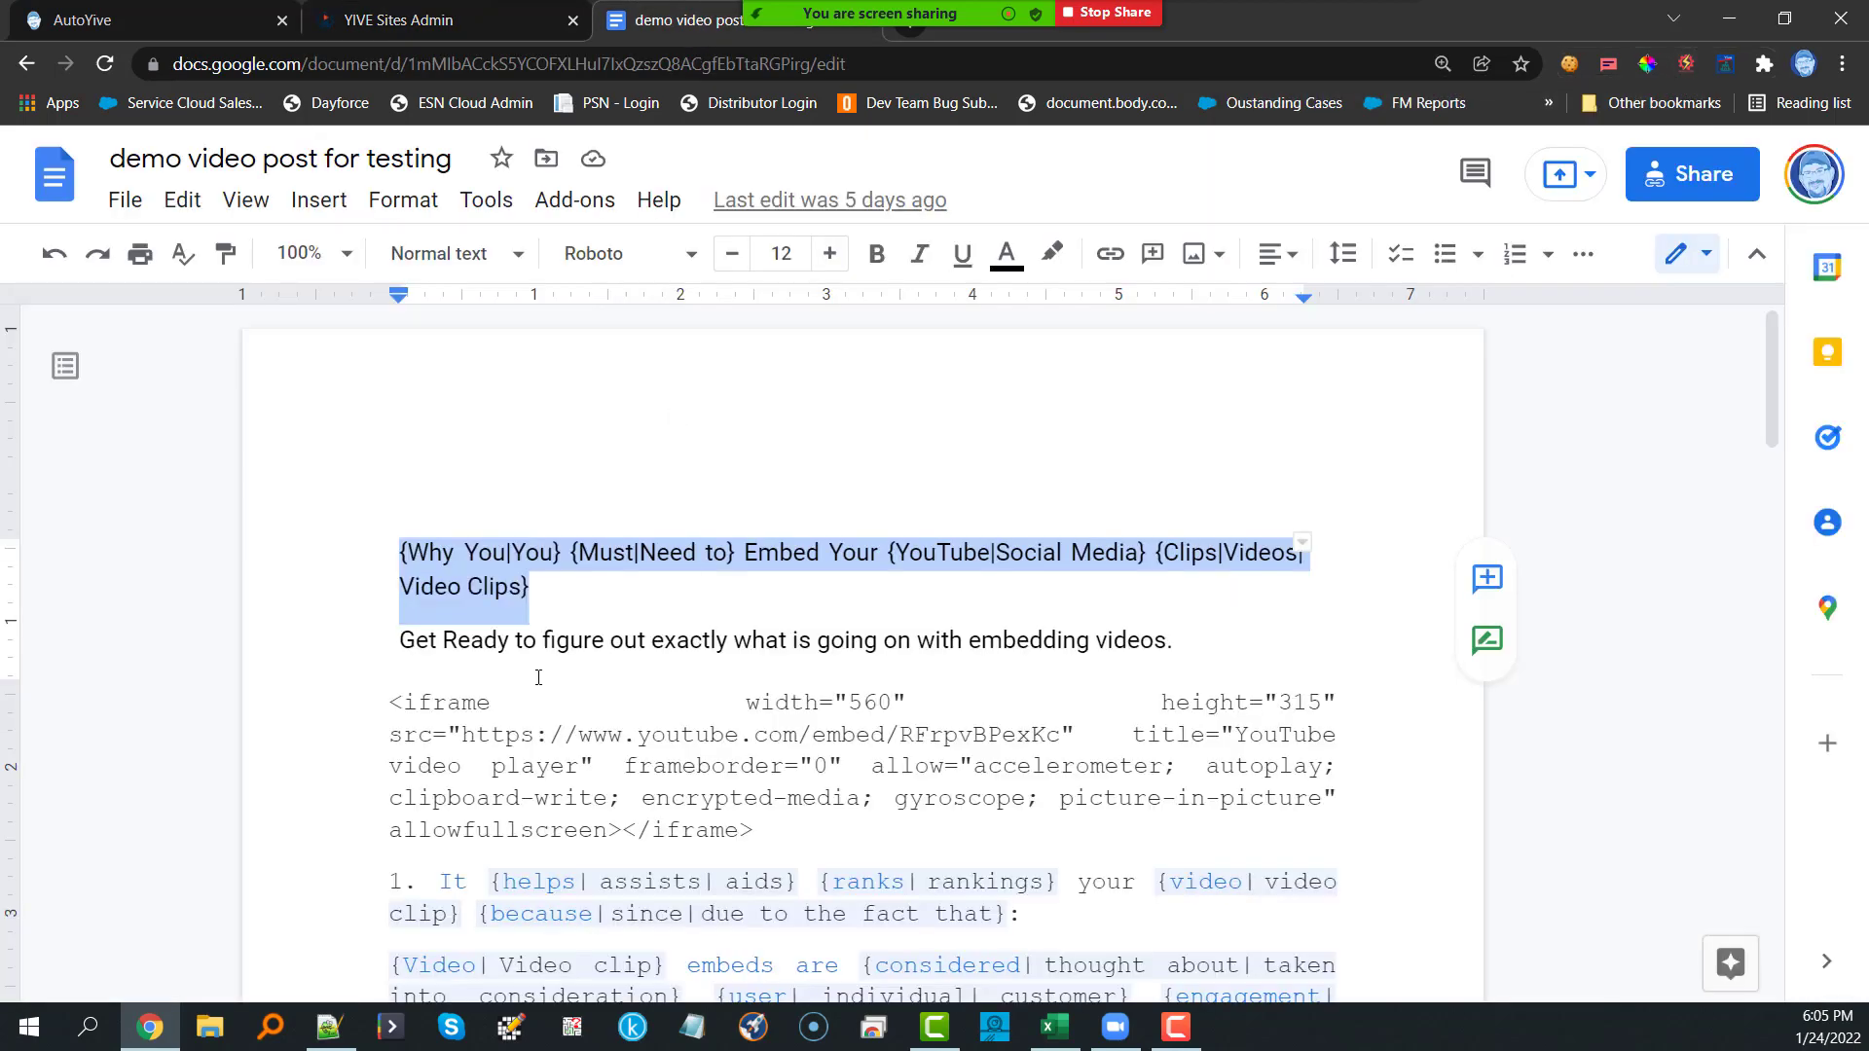
Step: Scroll through the spun demo video post, then return to the YiveSites Blogs page
scroll(684, 714, down, 2)
scroll(684, 713, down, 15)
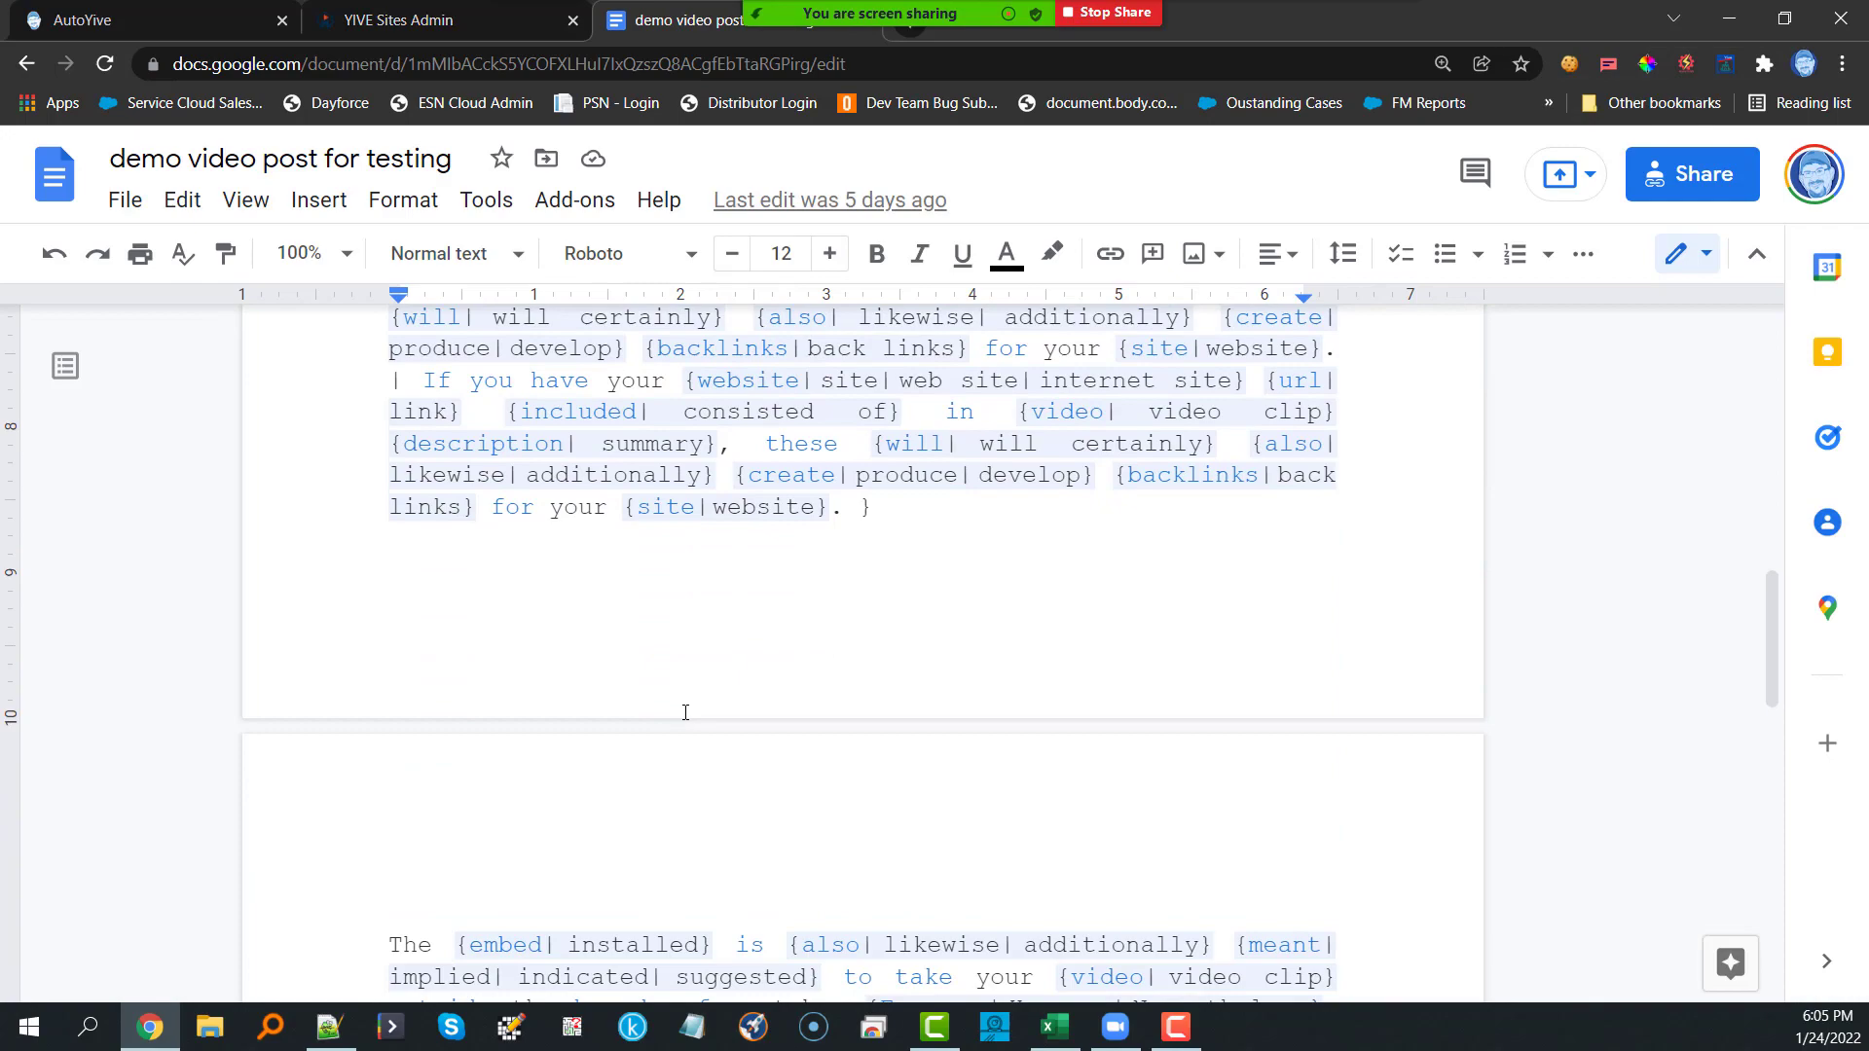
scroll(685, 712, down, 6)
scroll(685, 715, up, 15)
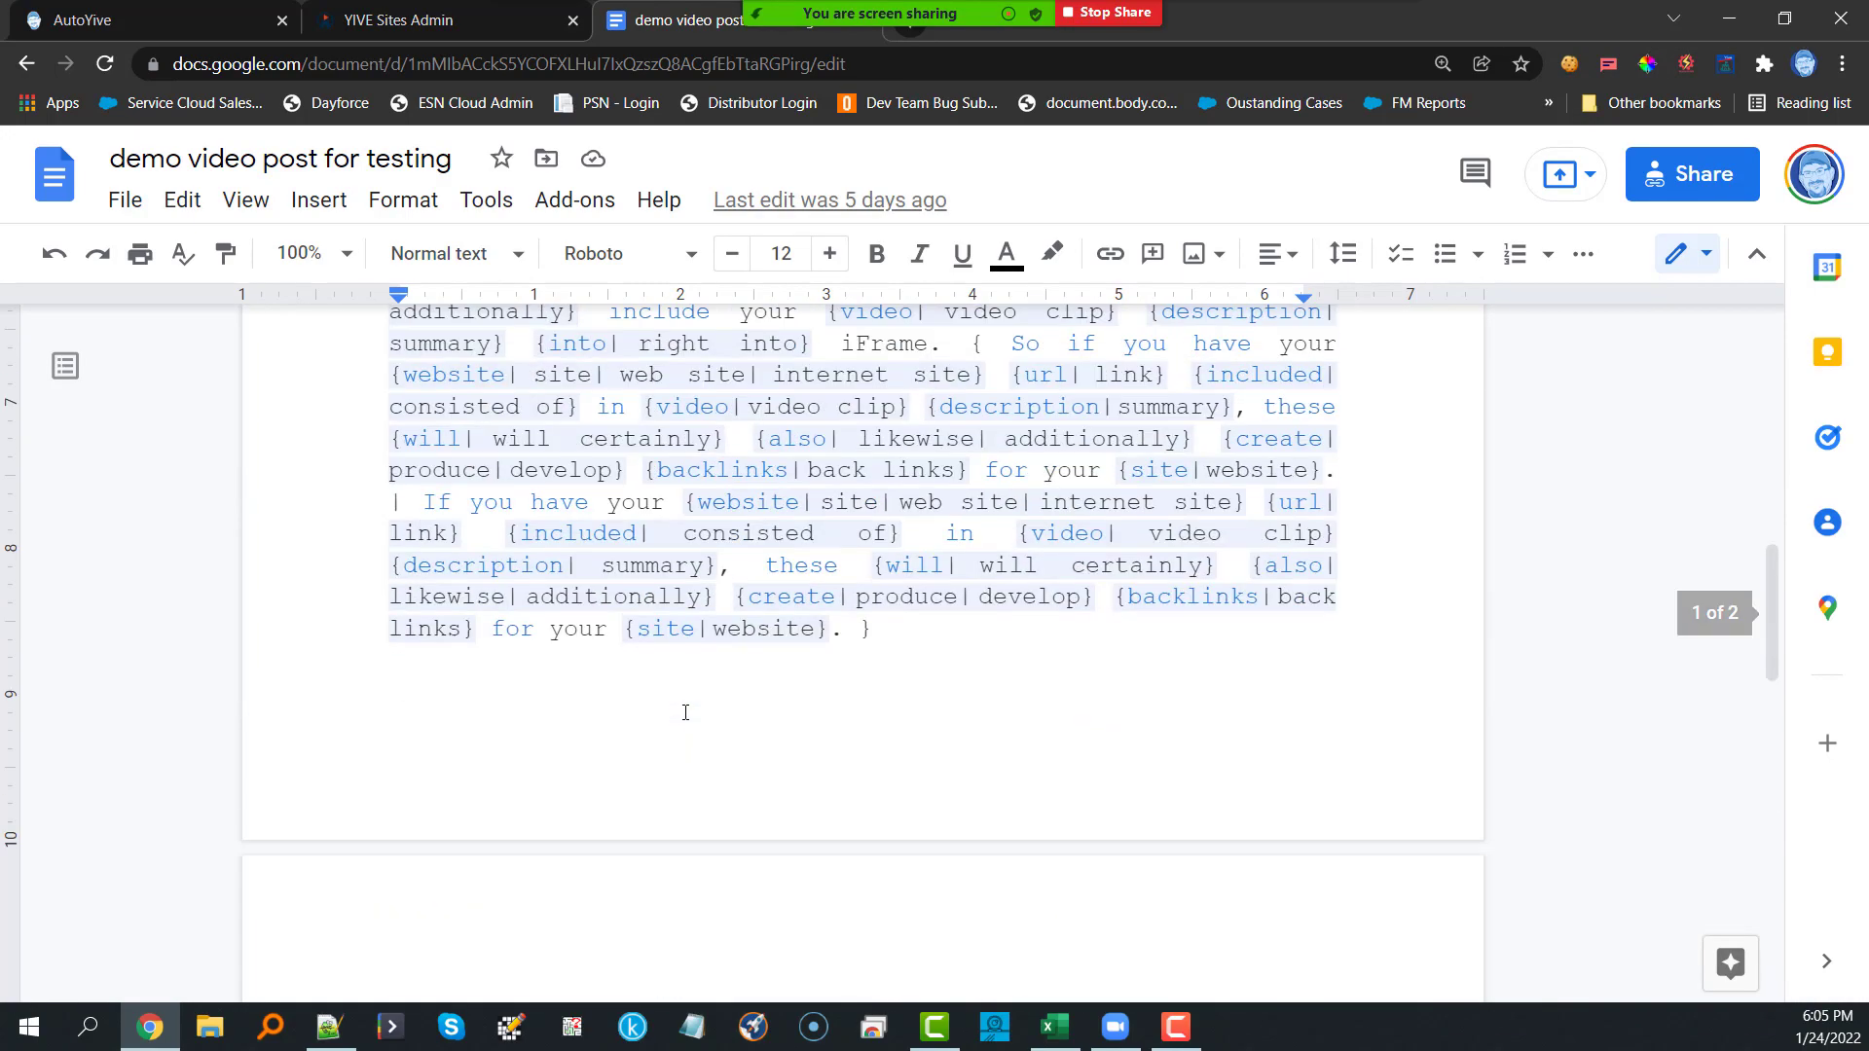
scroll(786, 681, up, 3)
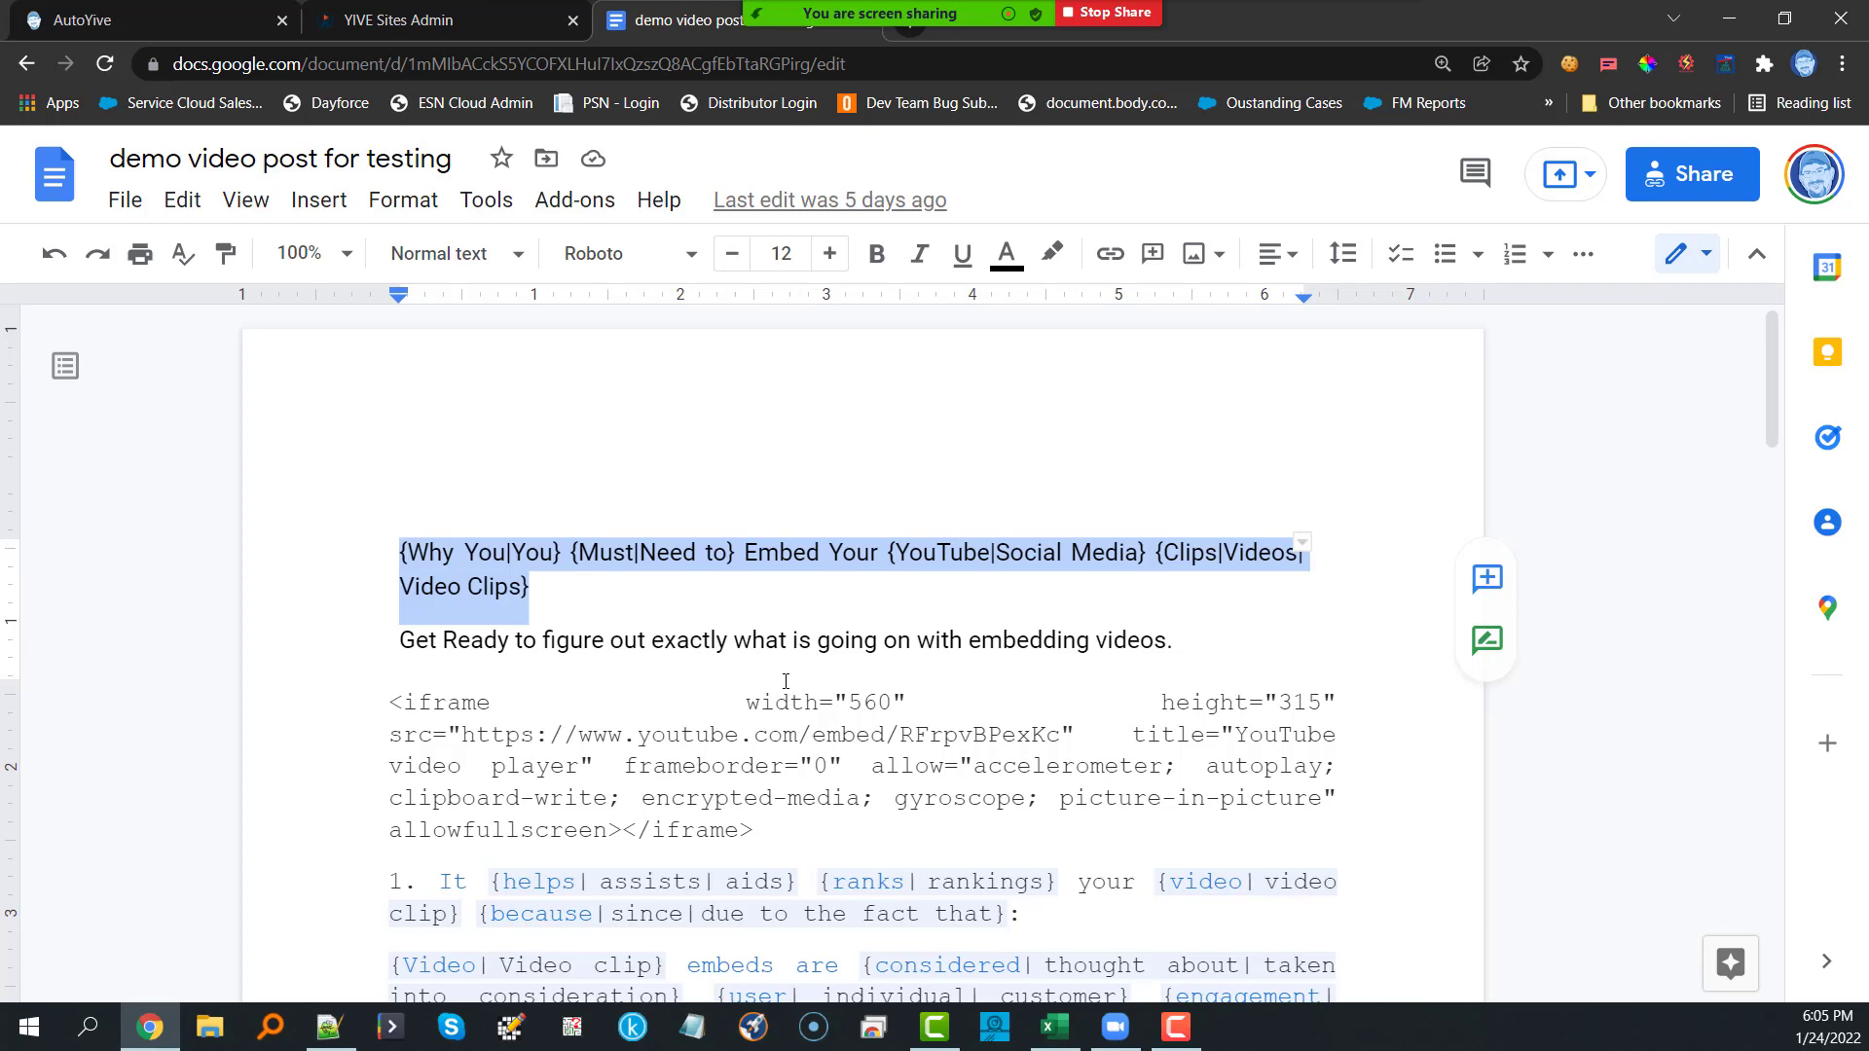
click(380, 32)
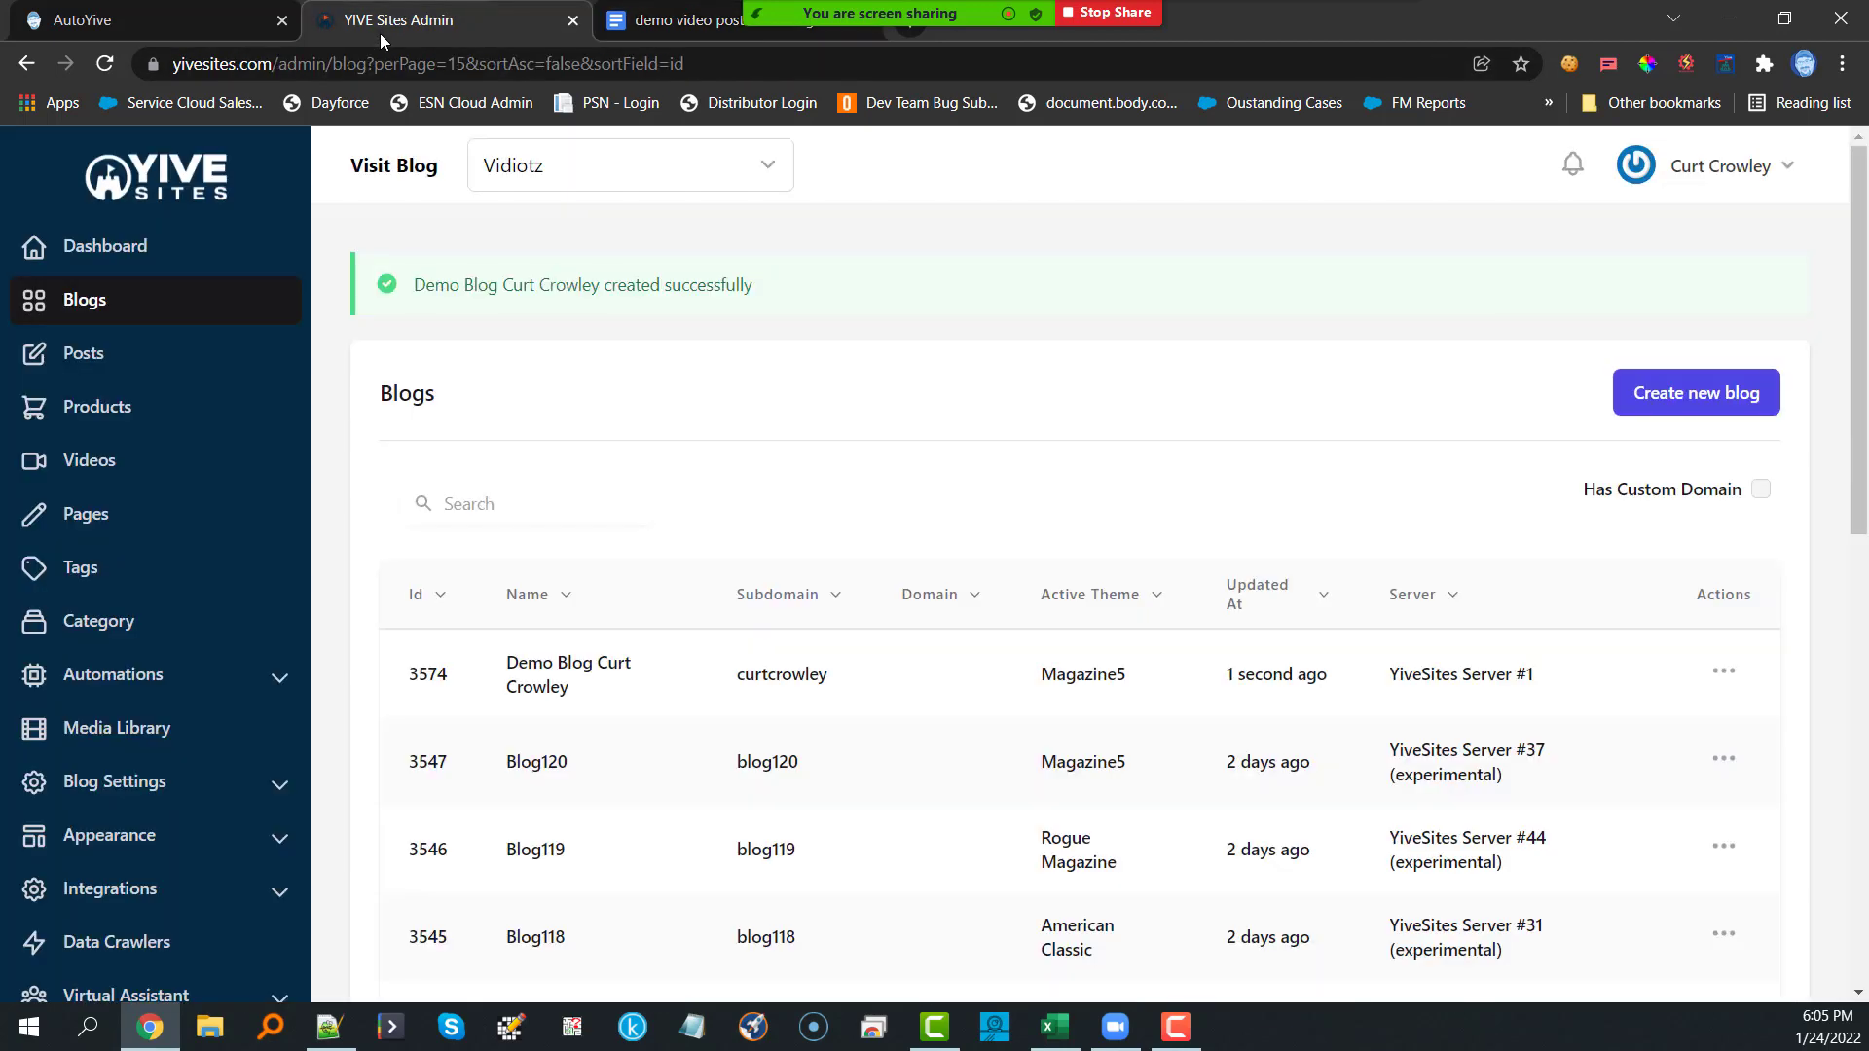
Step: Check AutoYive's progress at 1 of 5 blogs, then go back to the demo video post
click(1689, 63)
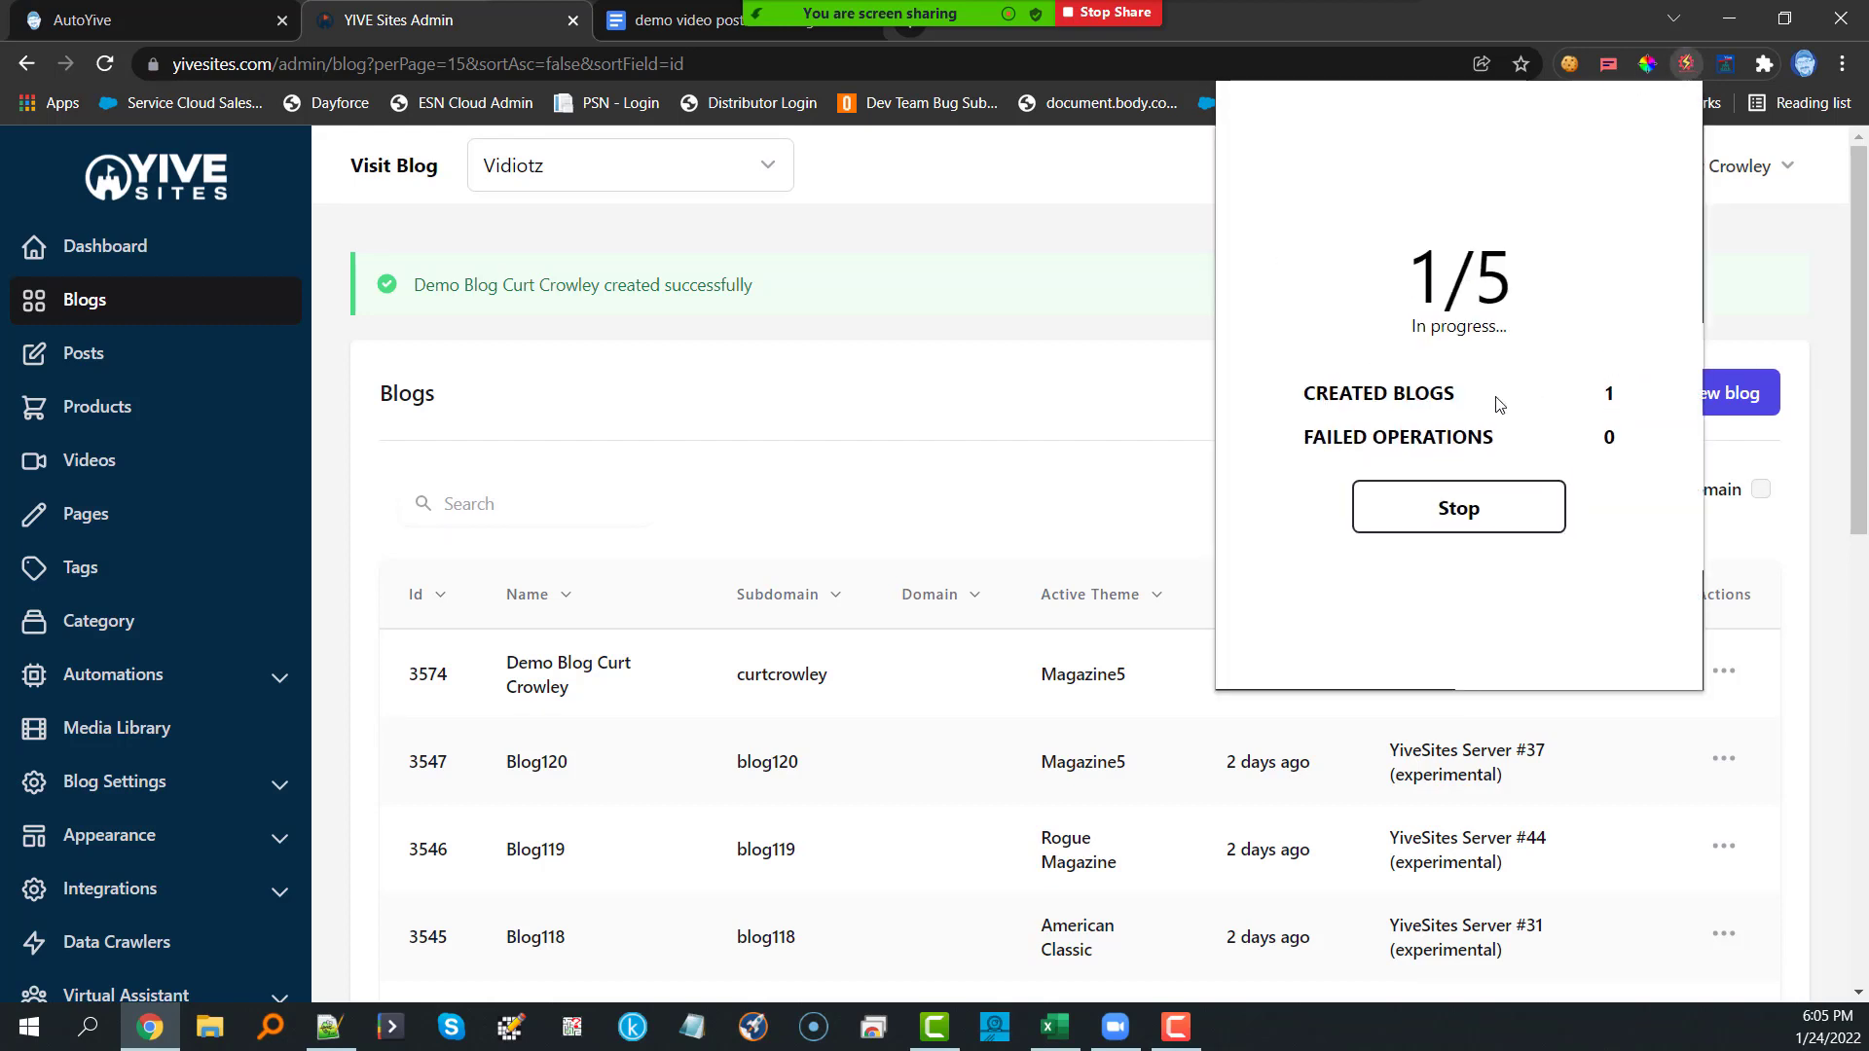
click(654, 22)
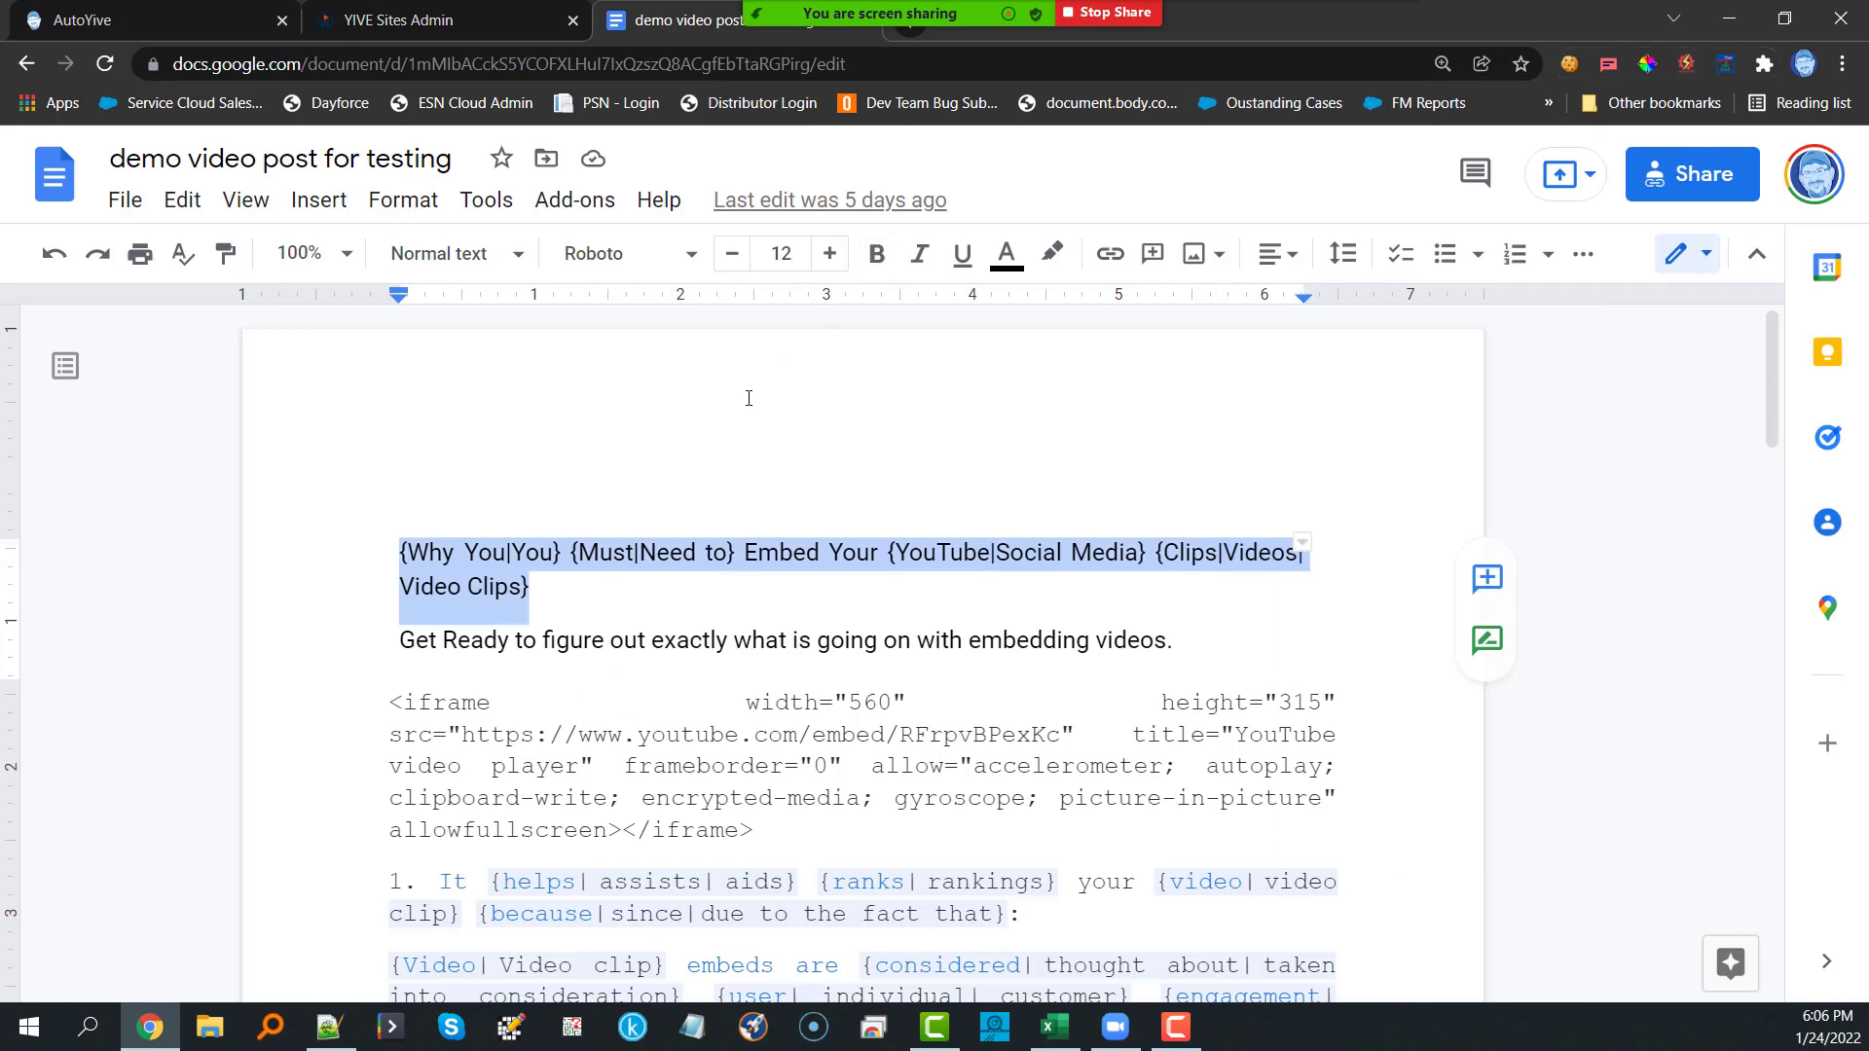
Step: Adjust the table border beside the title and select the whole title paragraph
click(637, 491)
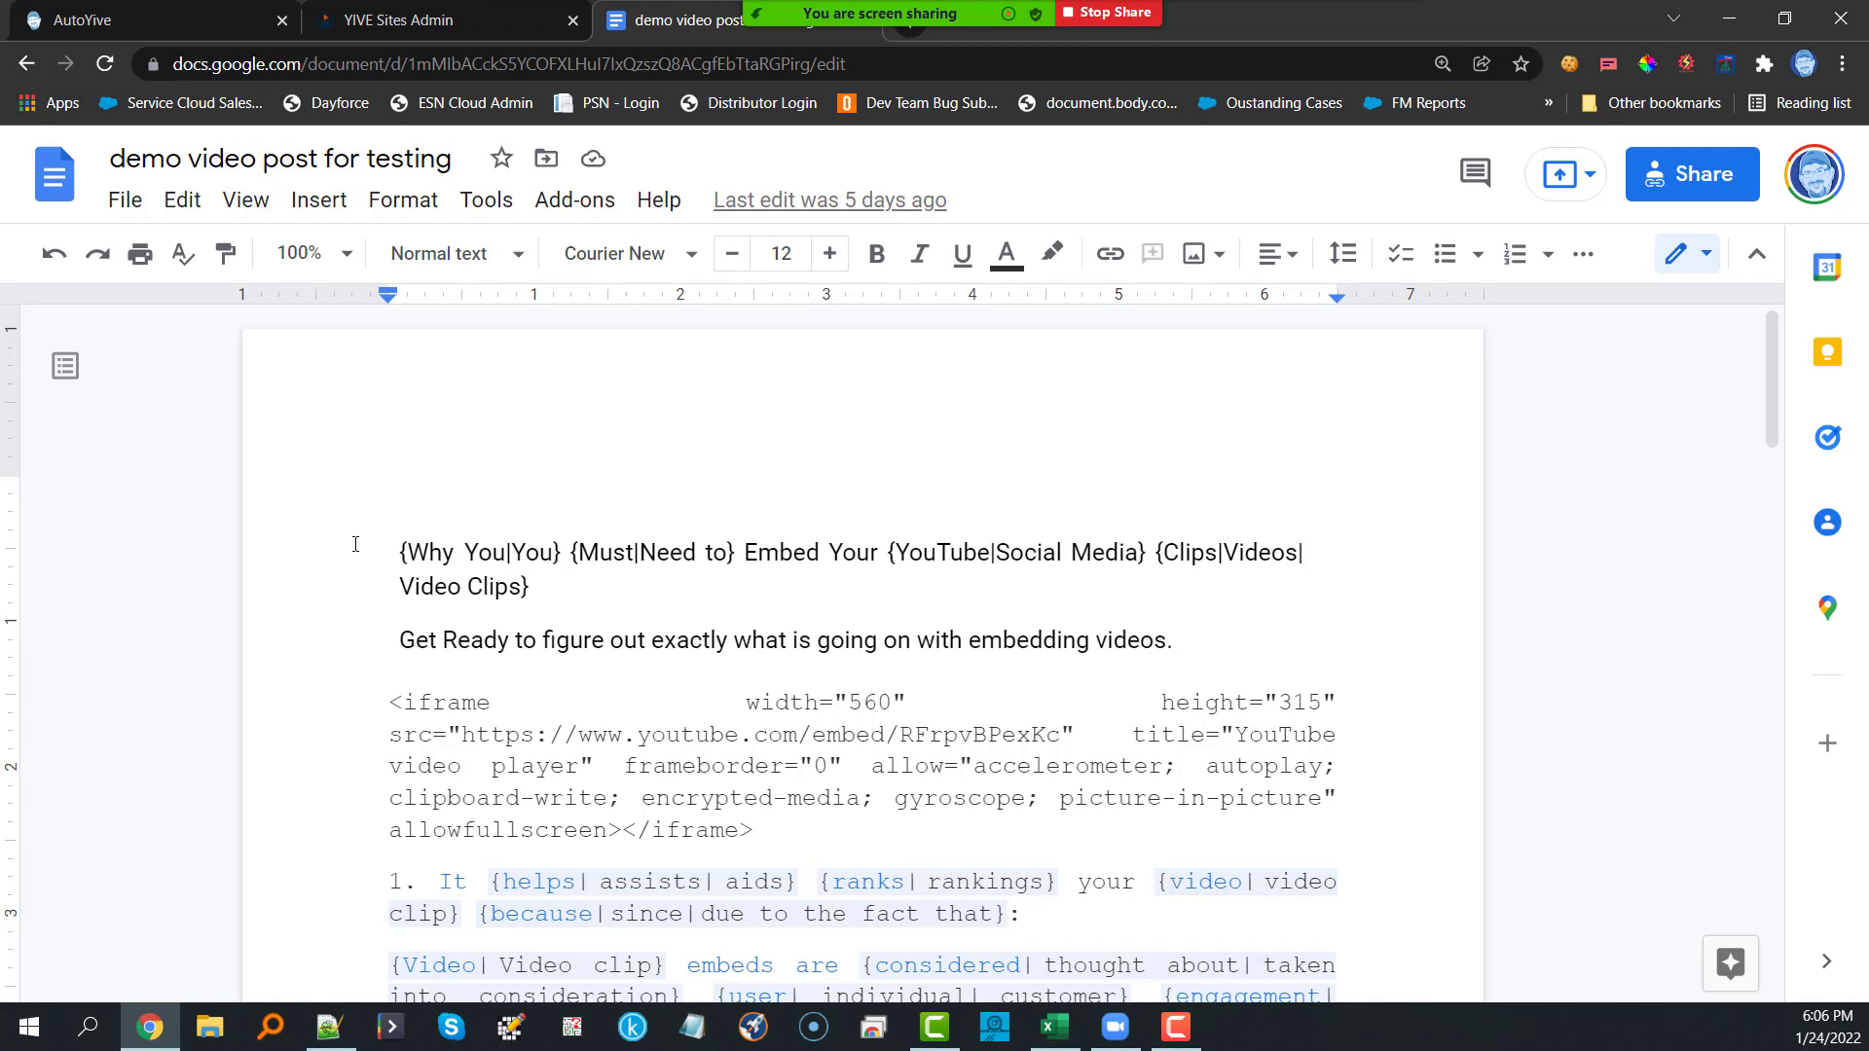
mouse_move(398, 553)
mouse_down()
mouse_move(429, 555)
mouse_move(392, 565)
mouse_up()
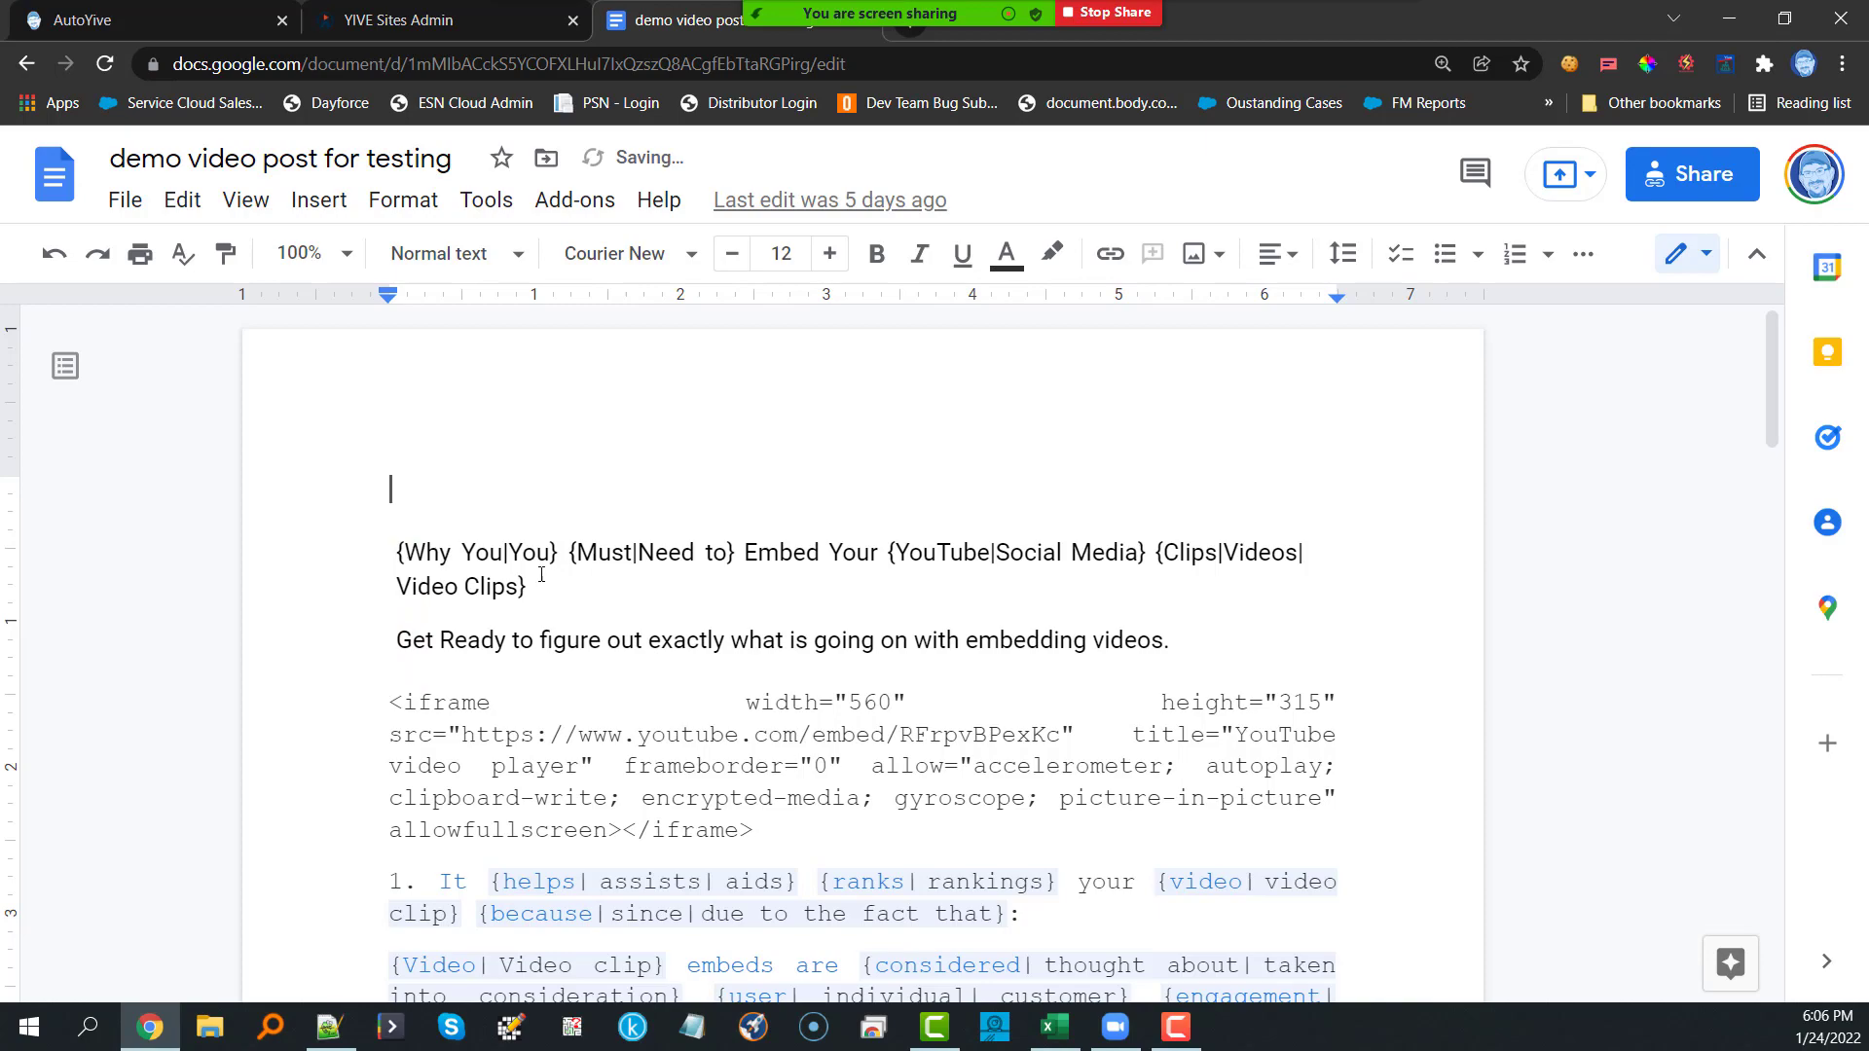
scroll(541, 576, down, 7)
scroll(541, 575, down, 15)
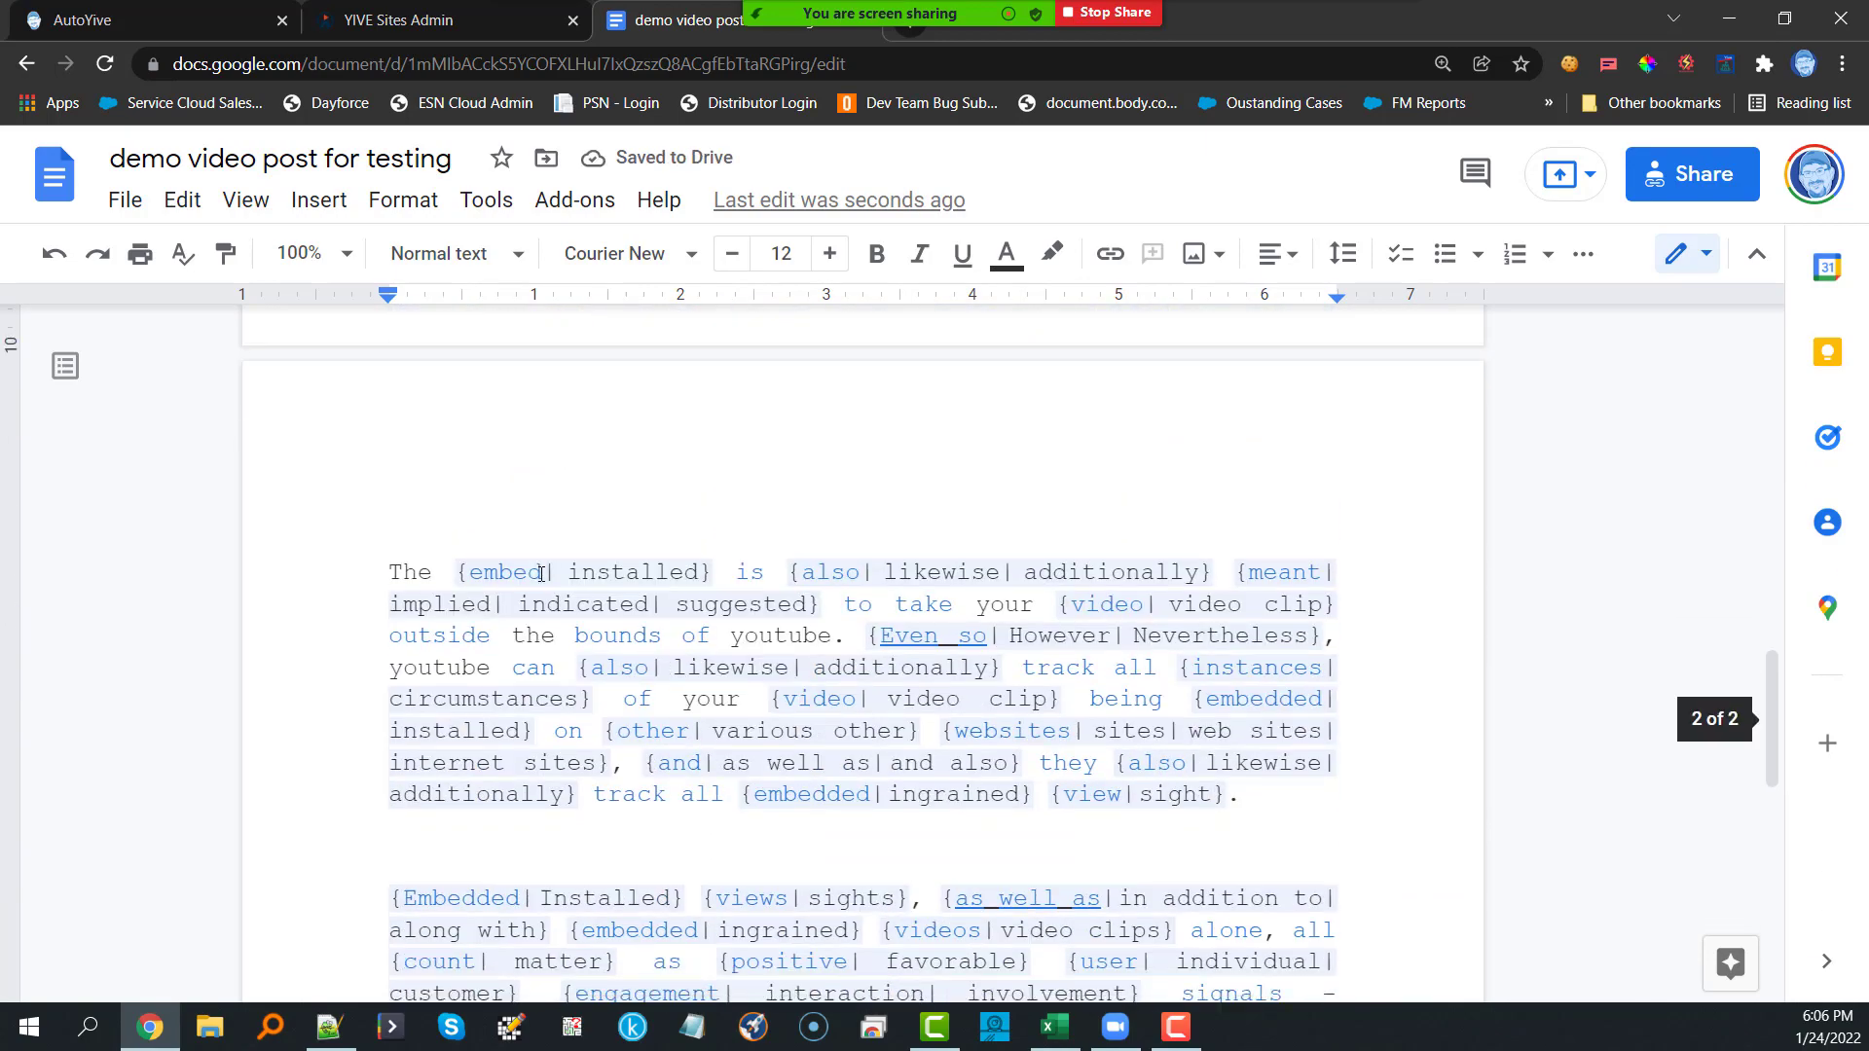
key(ctrl+Home)
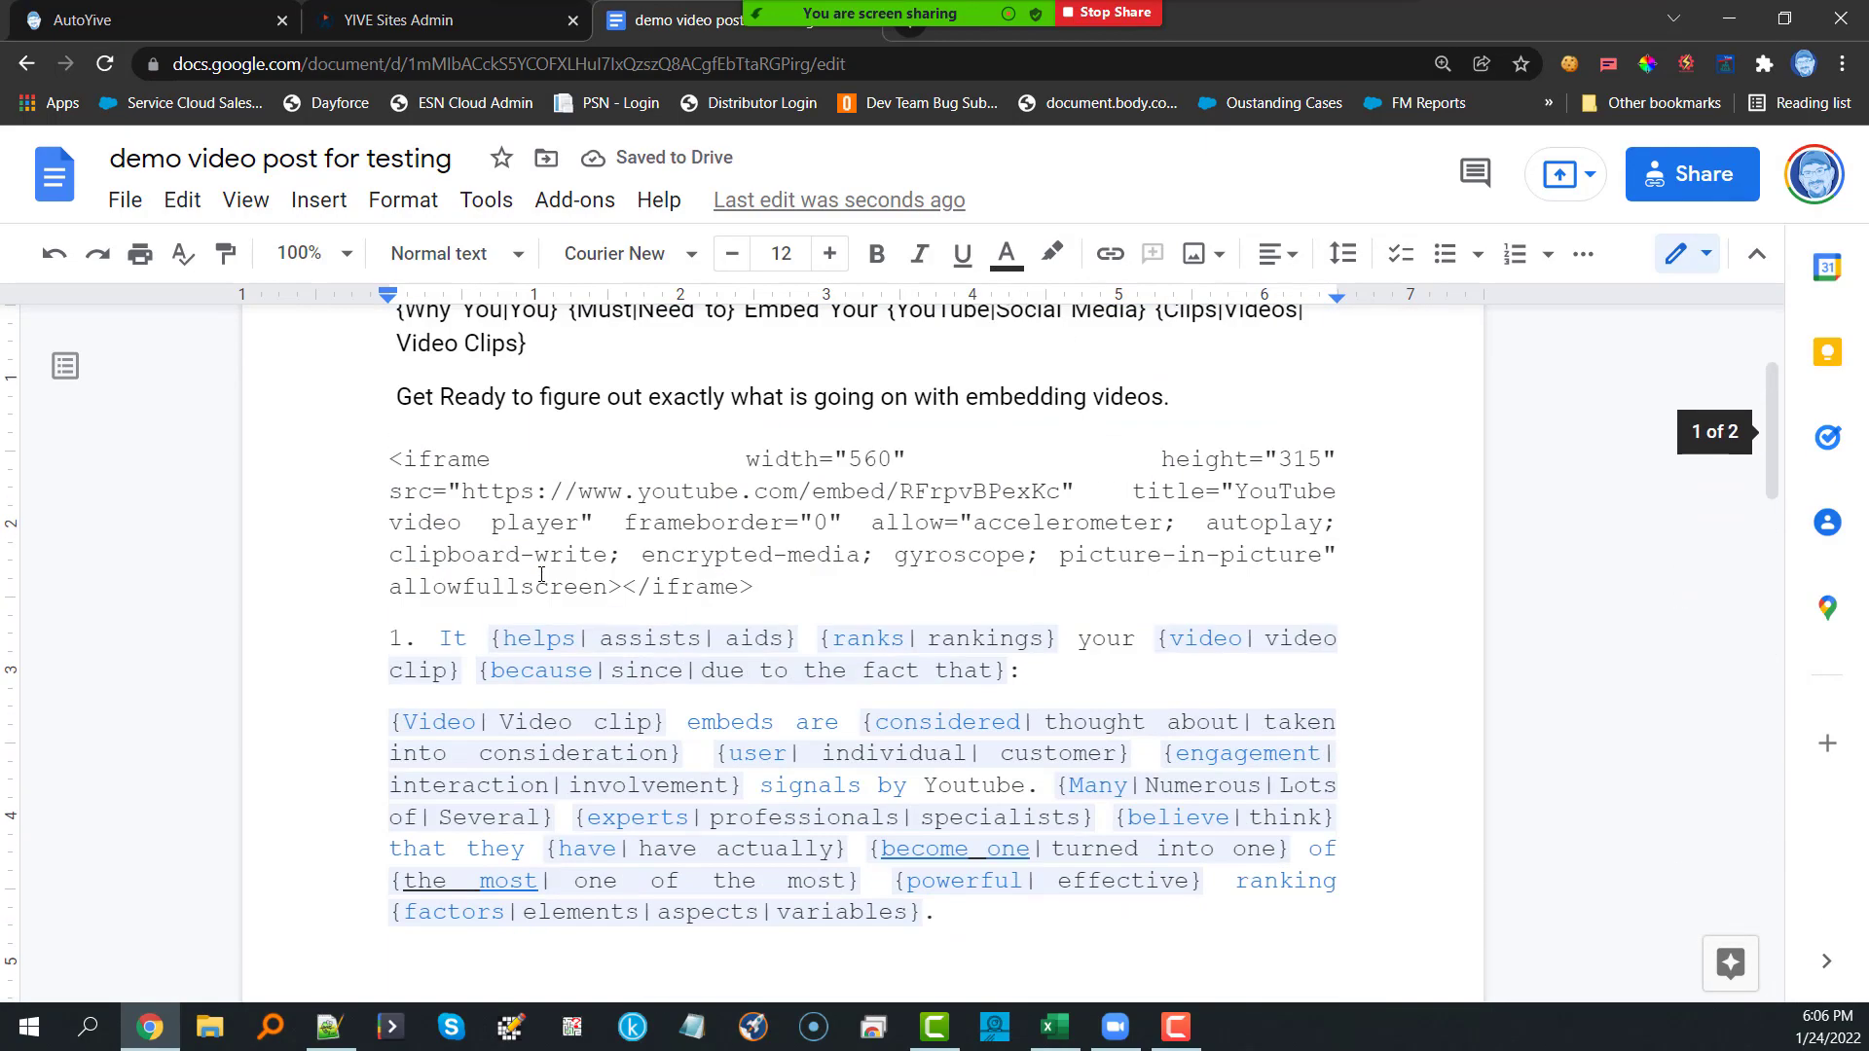
drag(530, 589, 388, 539)
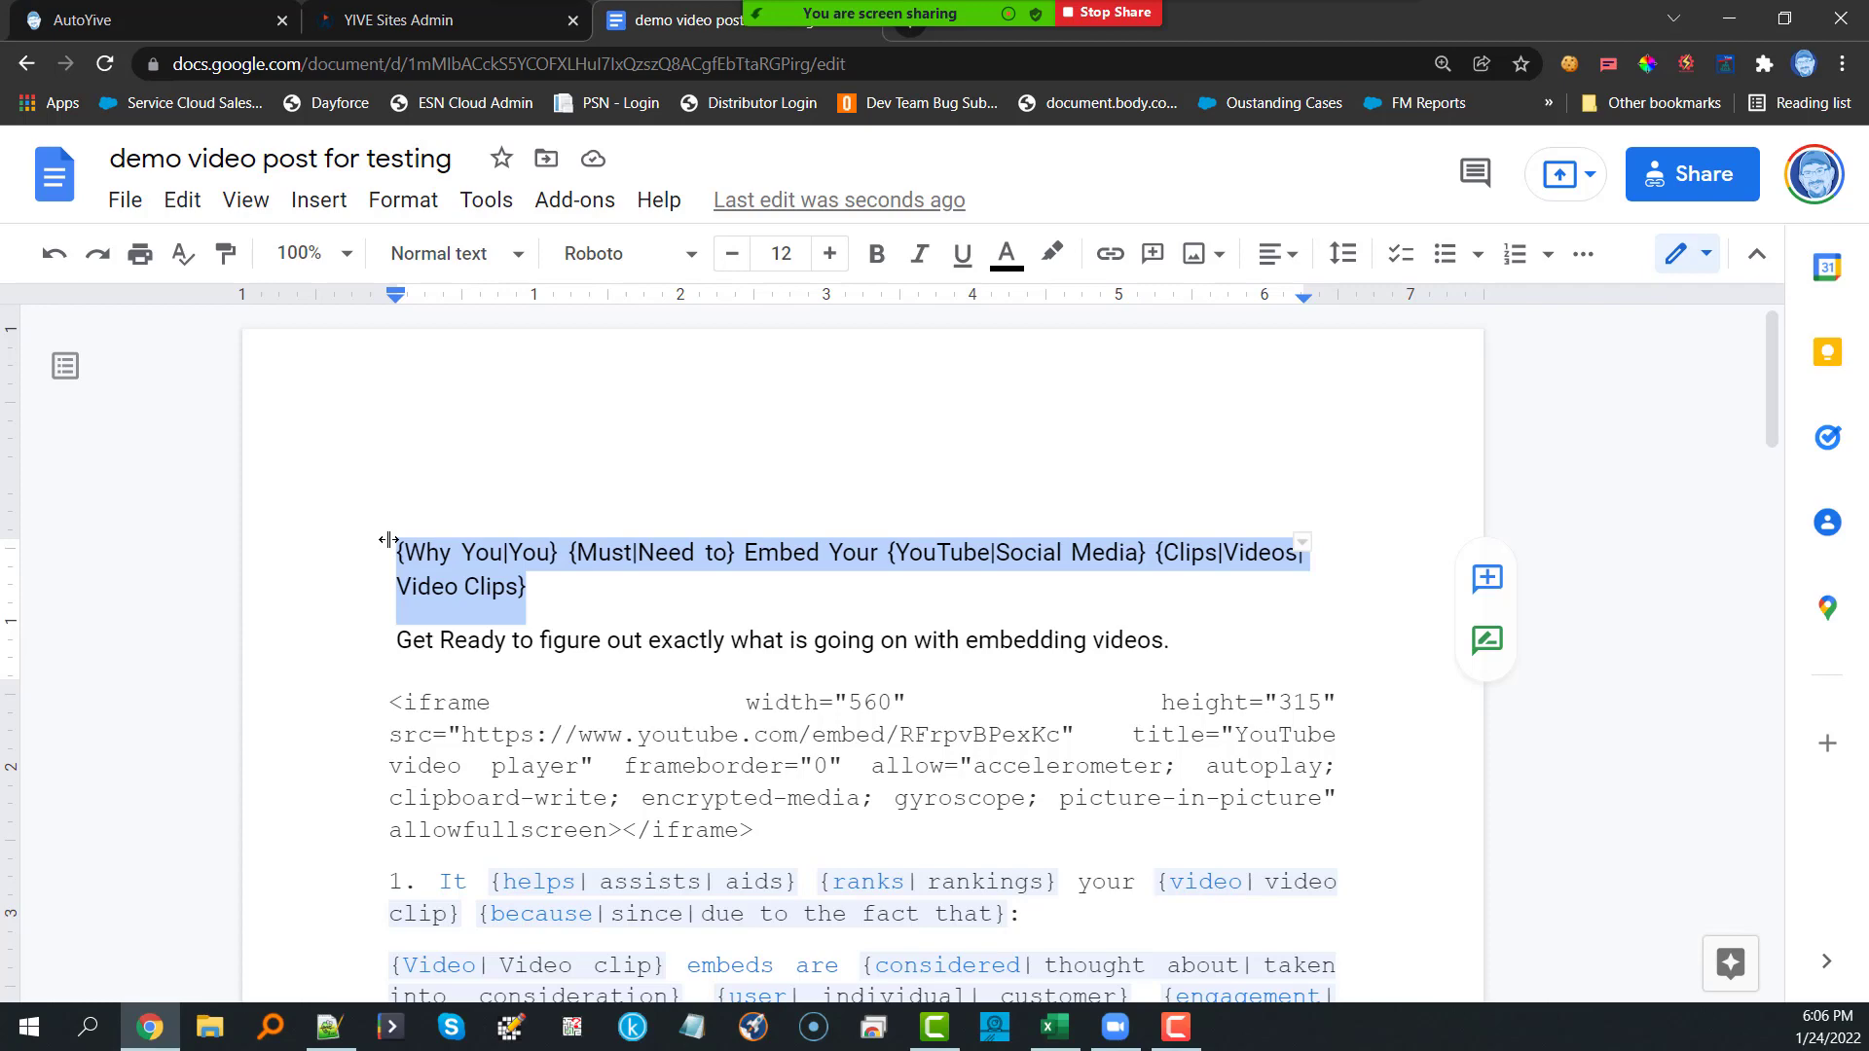
Step: Scroll down through the spintax paragraphs to the closing image tag
click(386, 644)
scroll(386, 644, down, 1)
scroll(386, 644, down, 2)
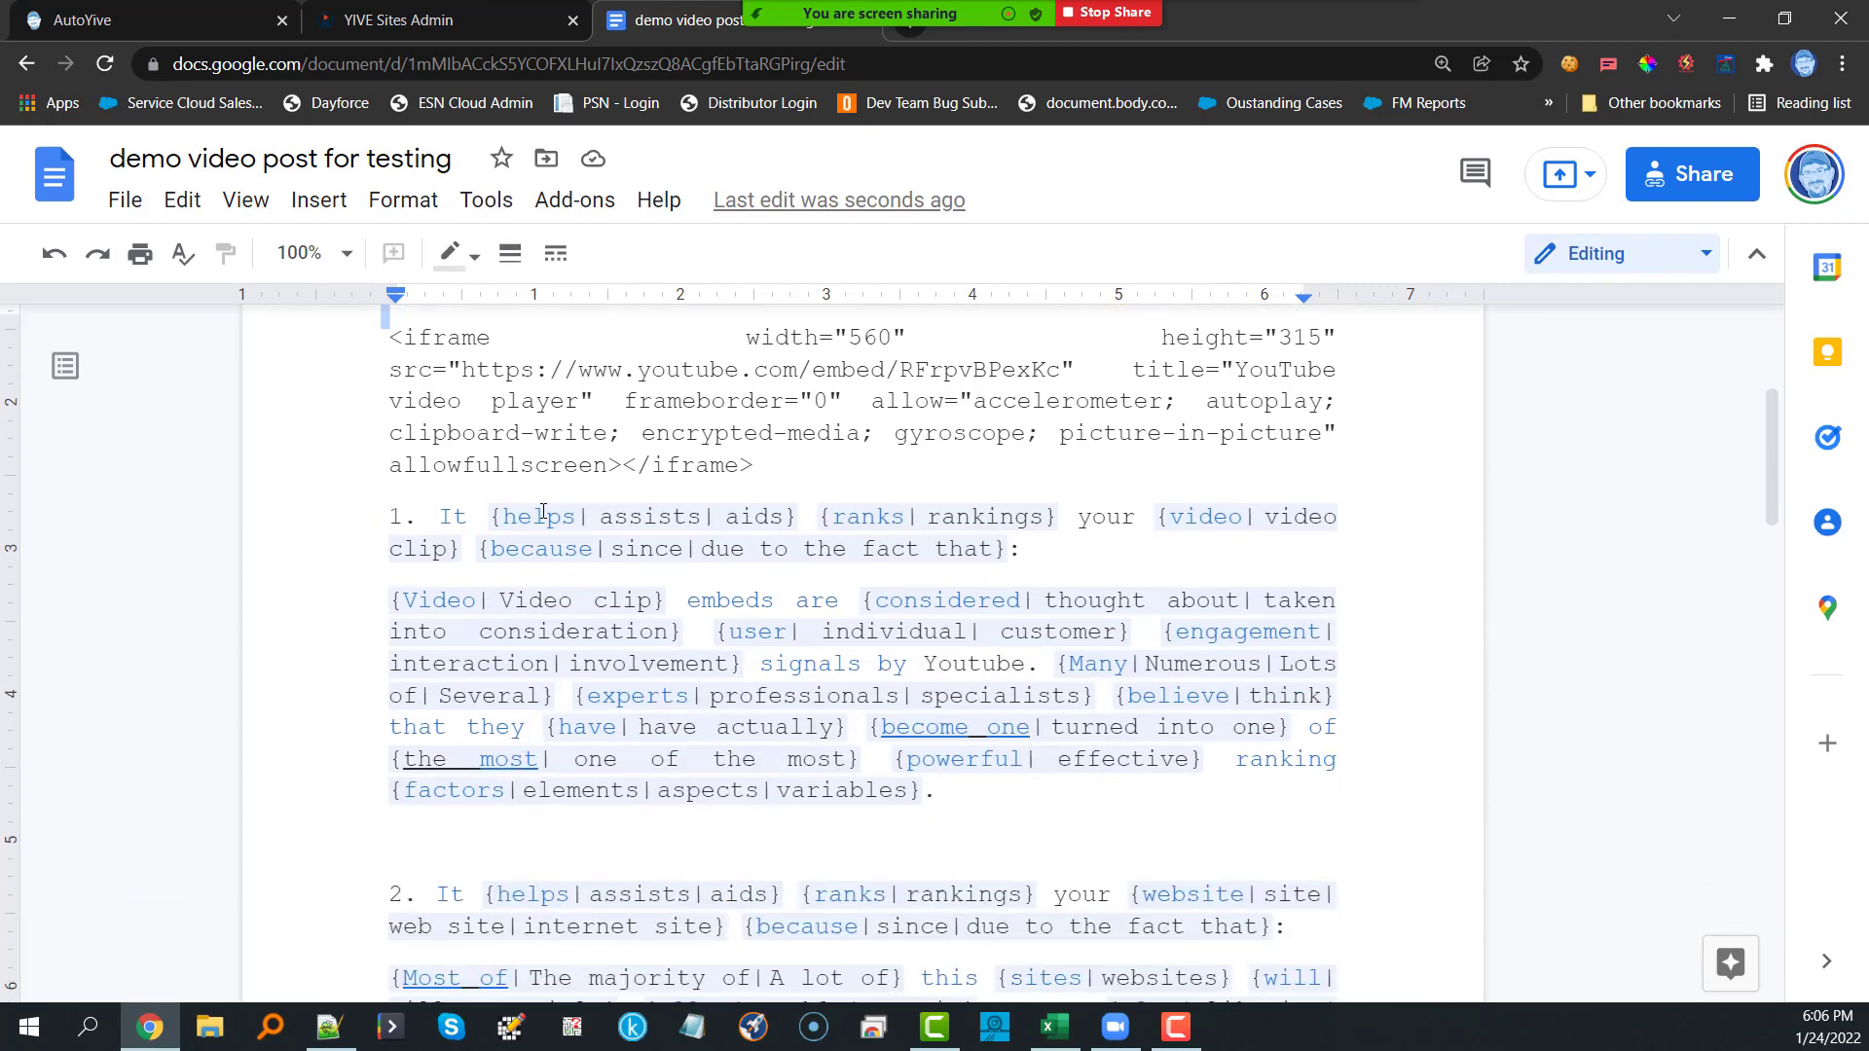
scroll(749, 552, down, 2)
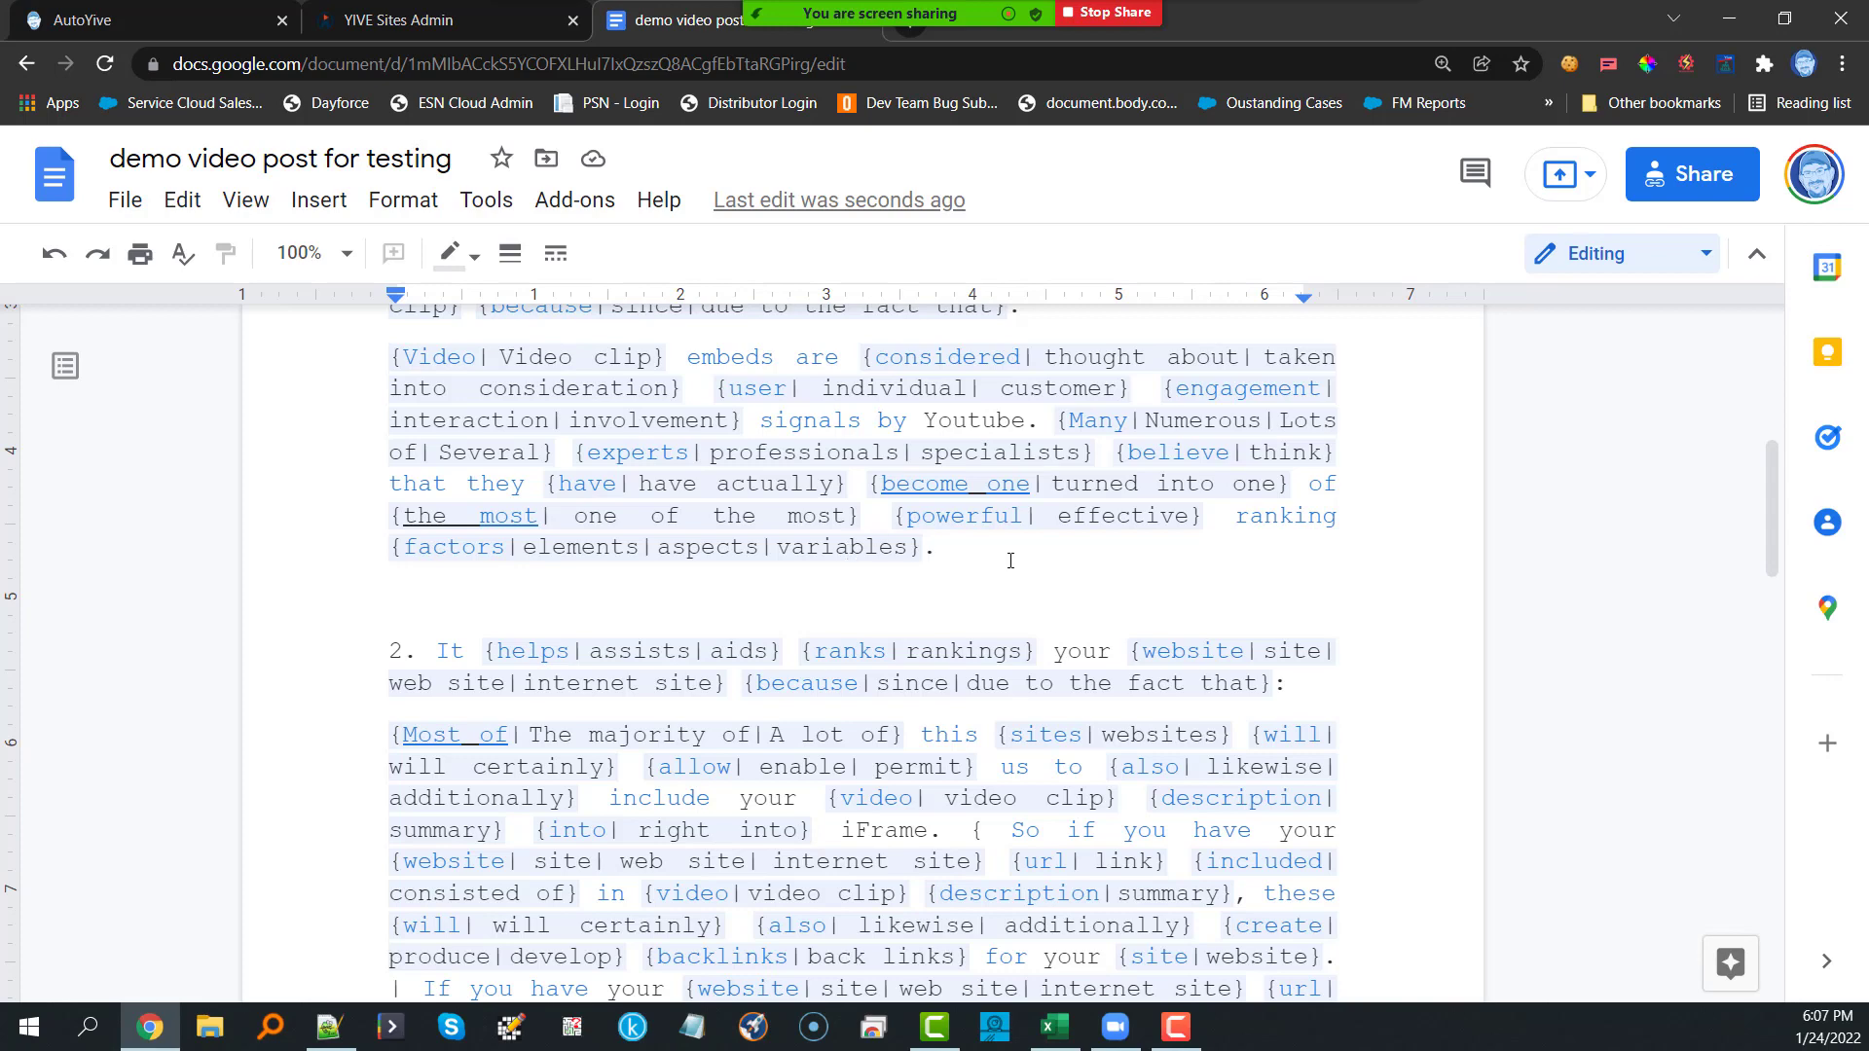
scroll(974, 555, down, 12)
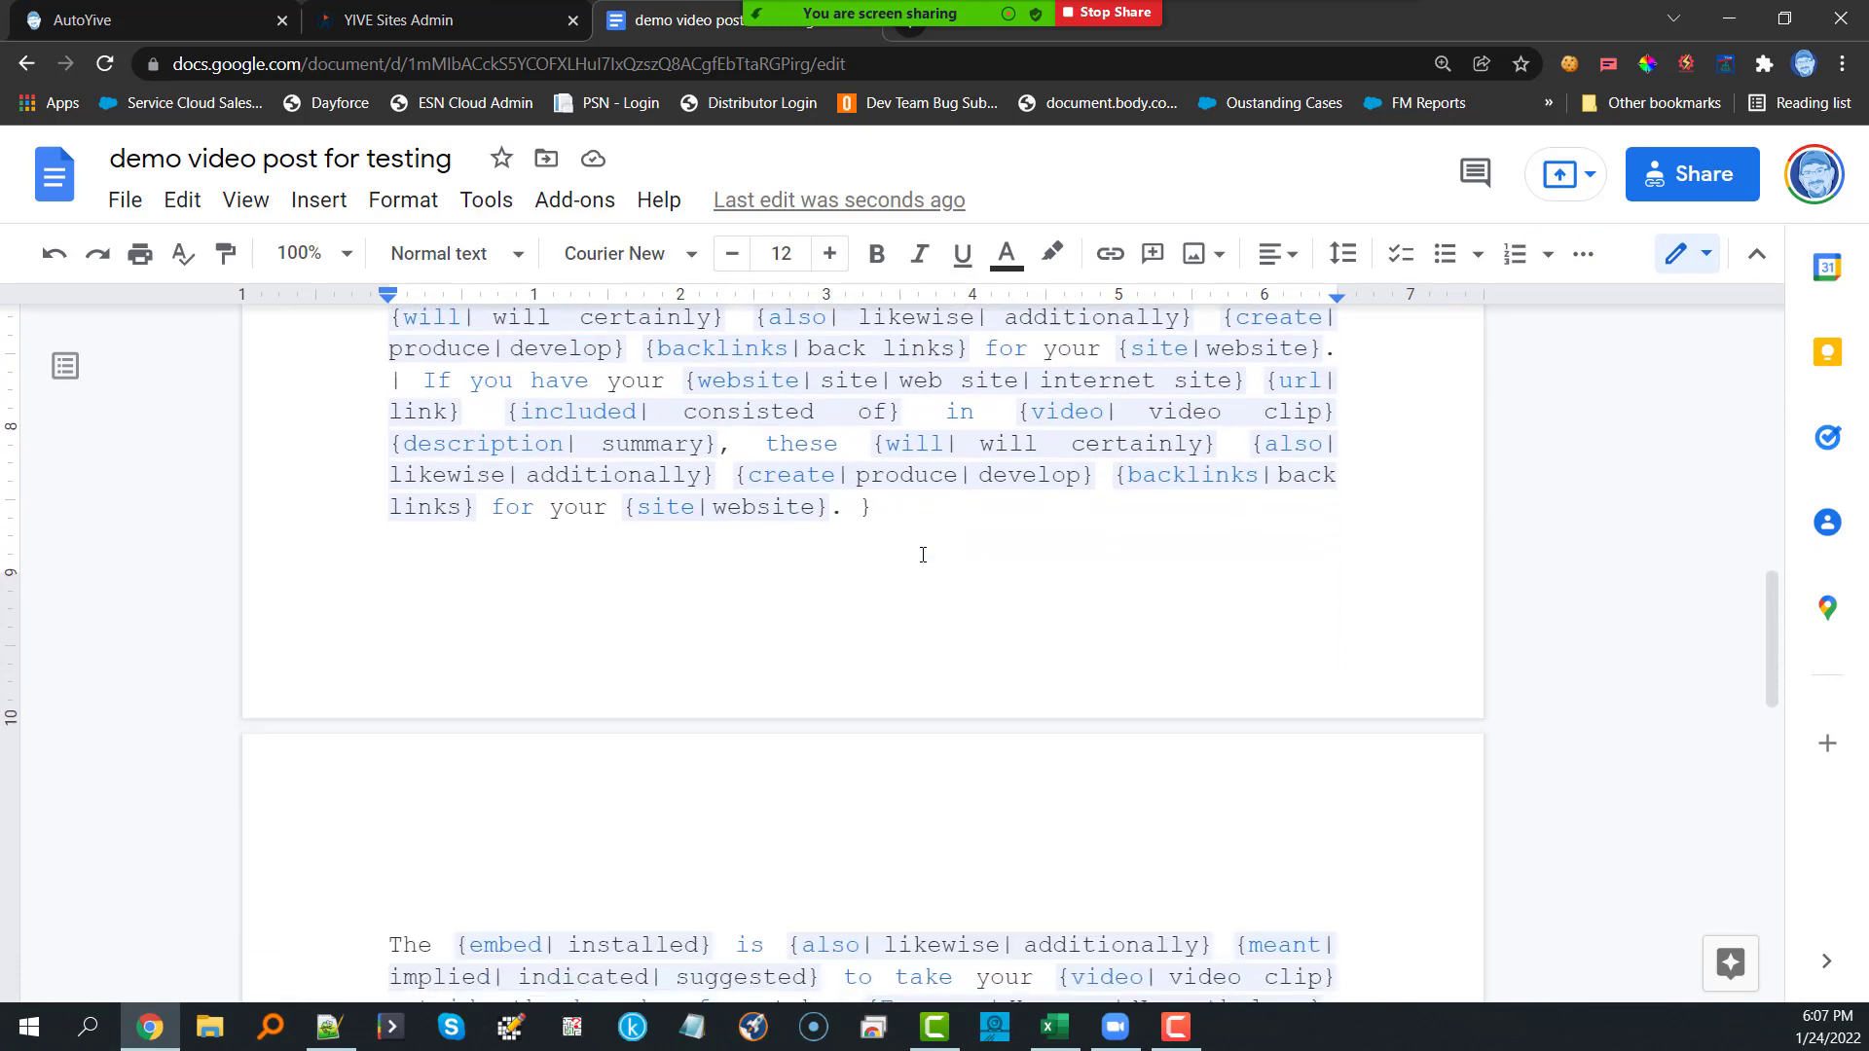
scroll(922, 555, down, 6)
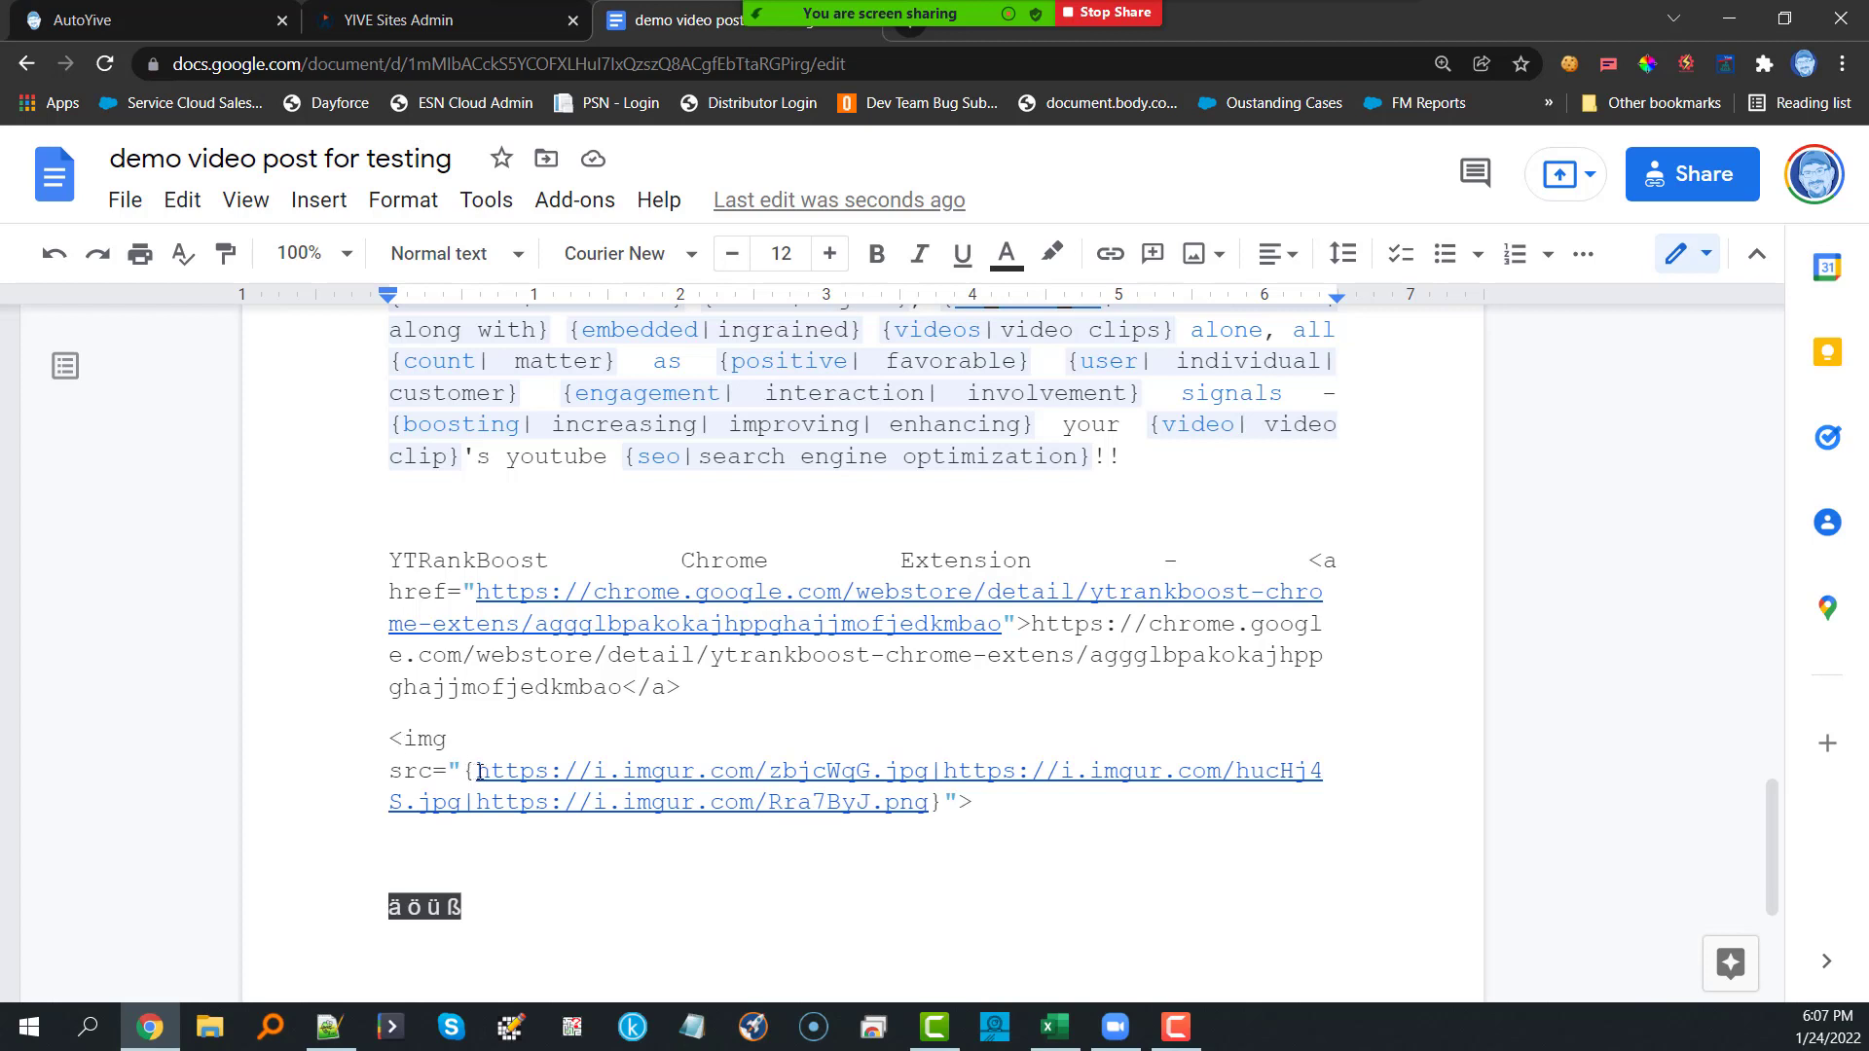
Step: Highlight the alternative imgur image URLs, then the 560×315 YouTube iframe embed code
drag(477, 772, 388, 772)
drag(869, 759, 927, 776)
key(shift+Down)
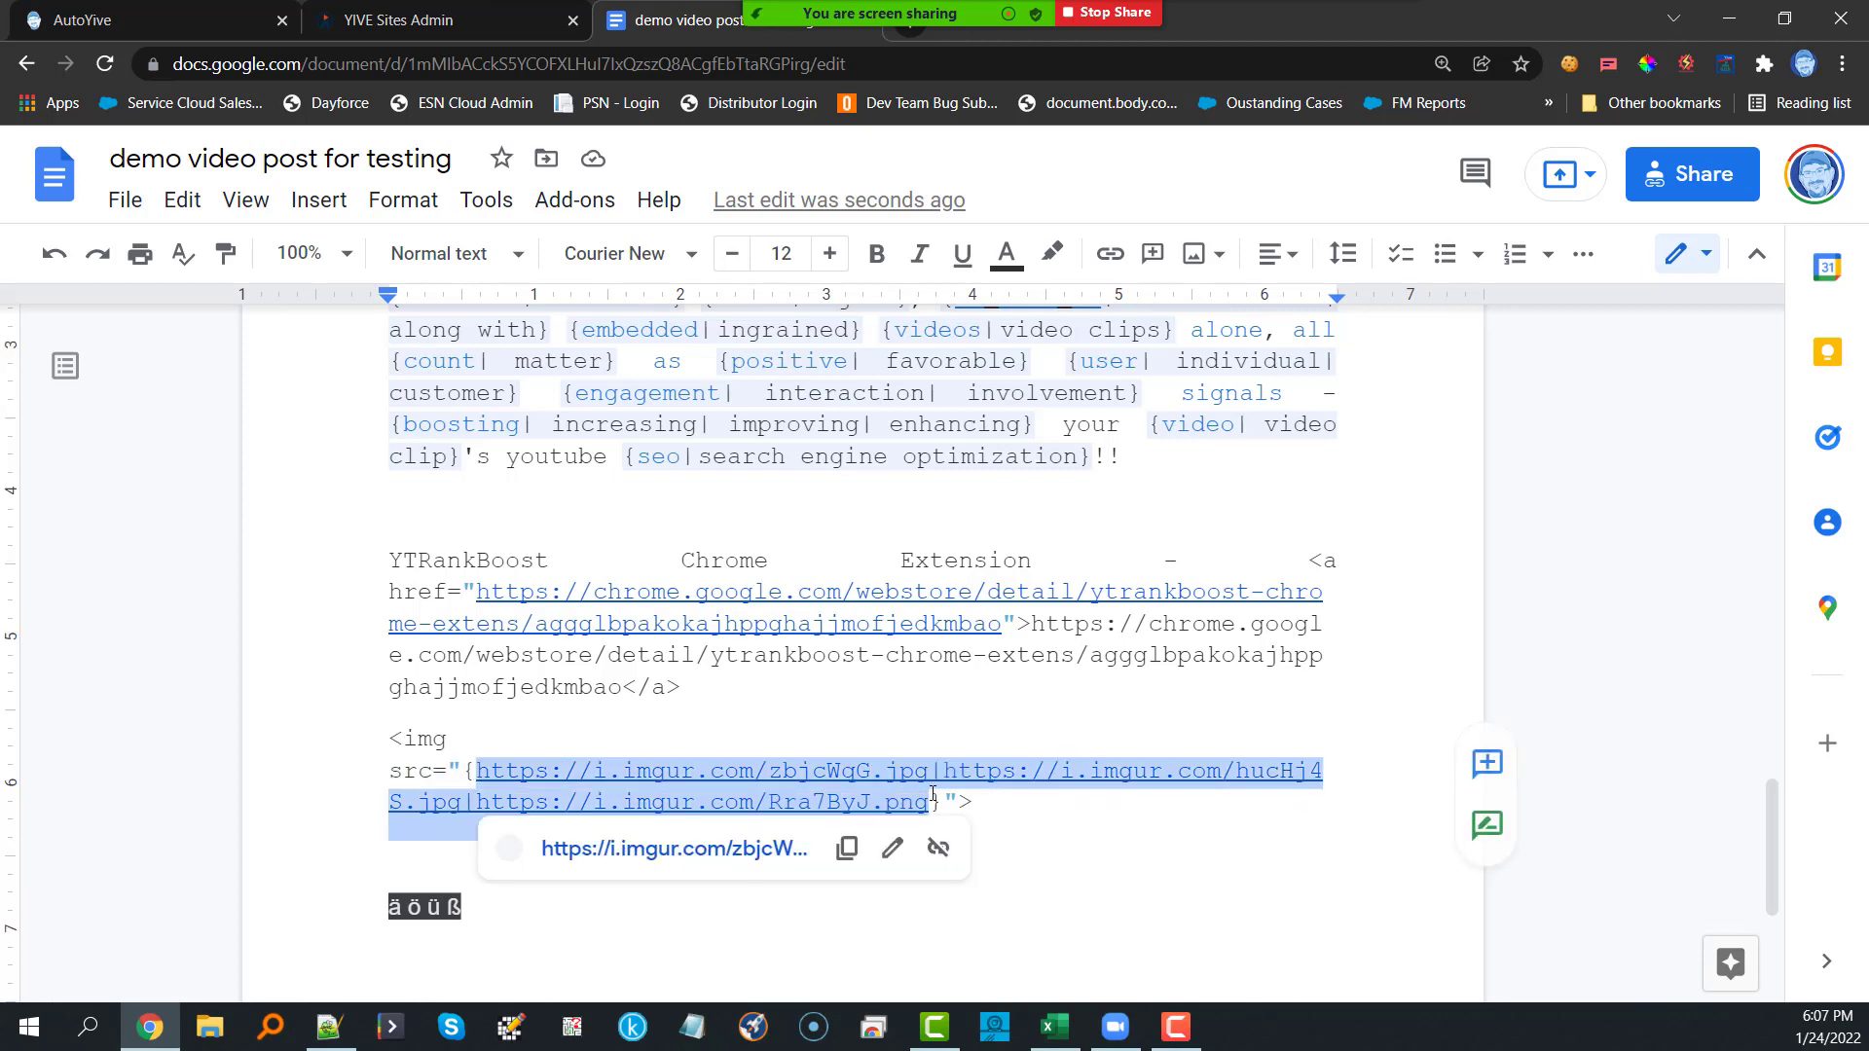
click(897, 707)
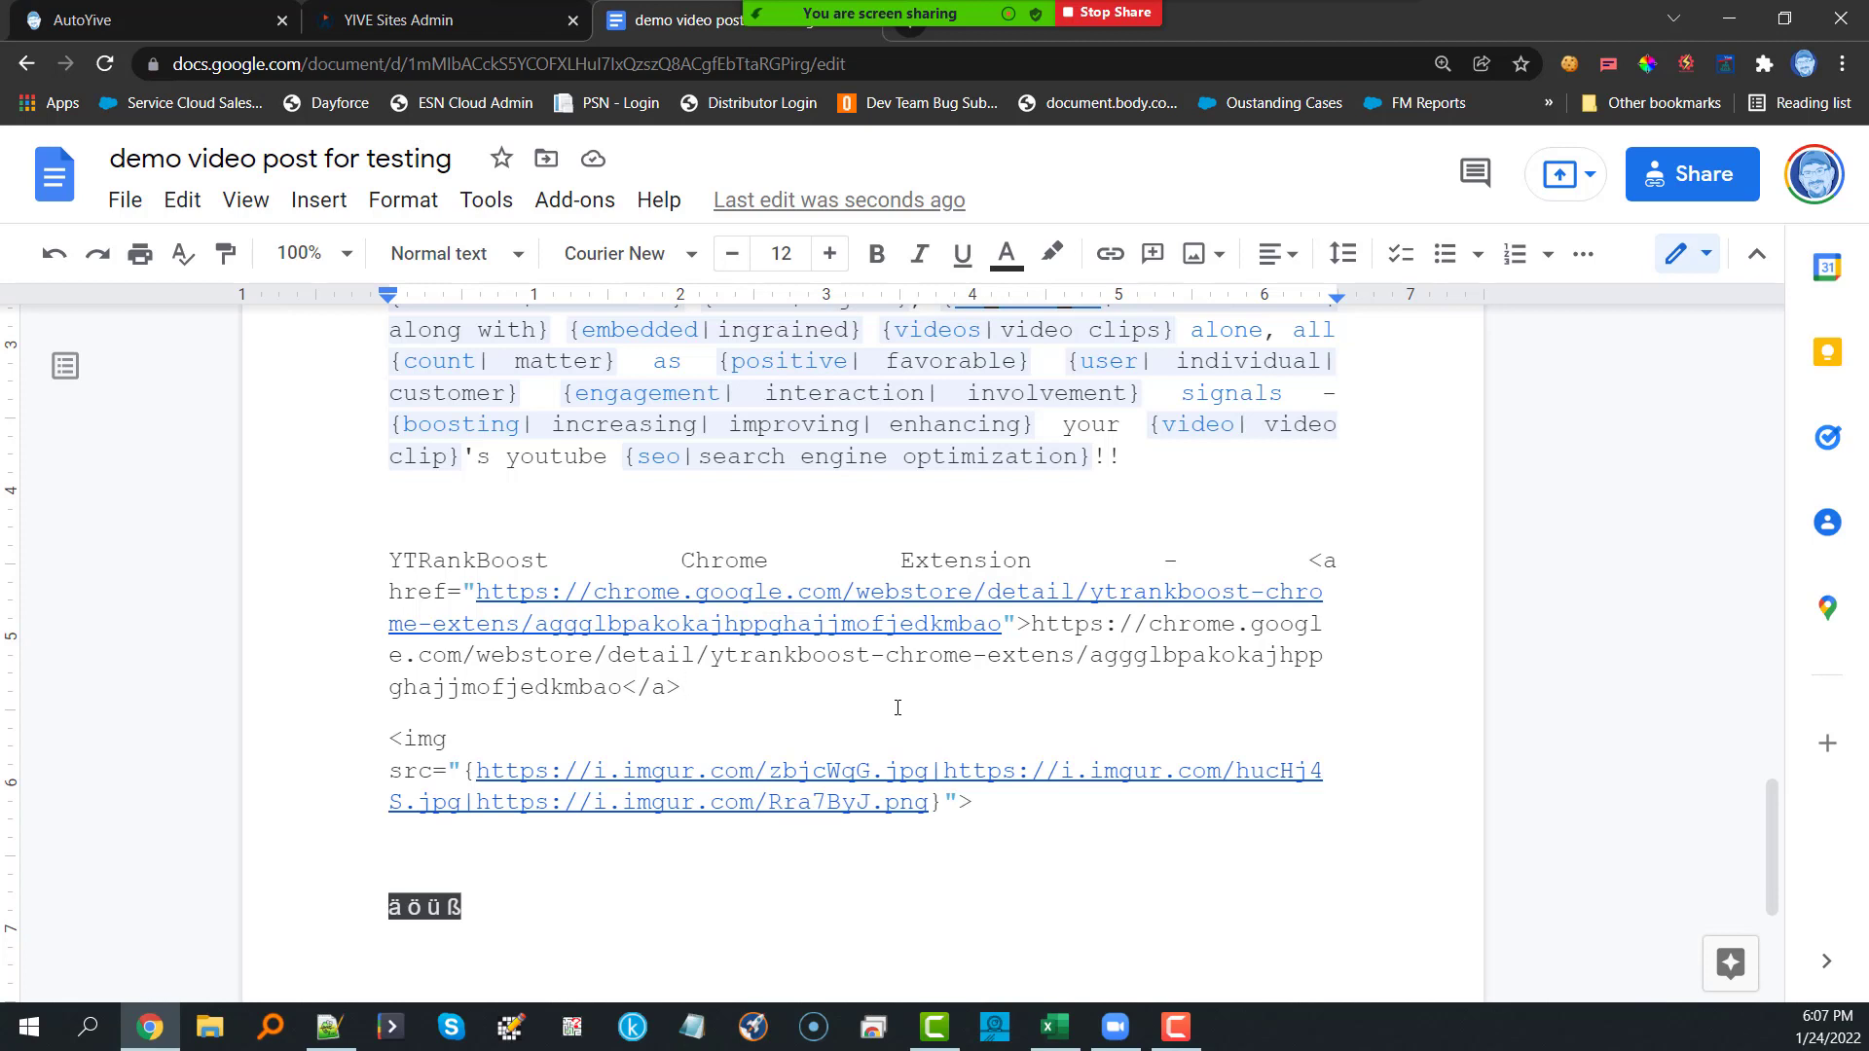
scroll(897, 707, up, 10)
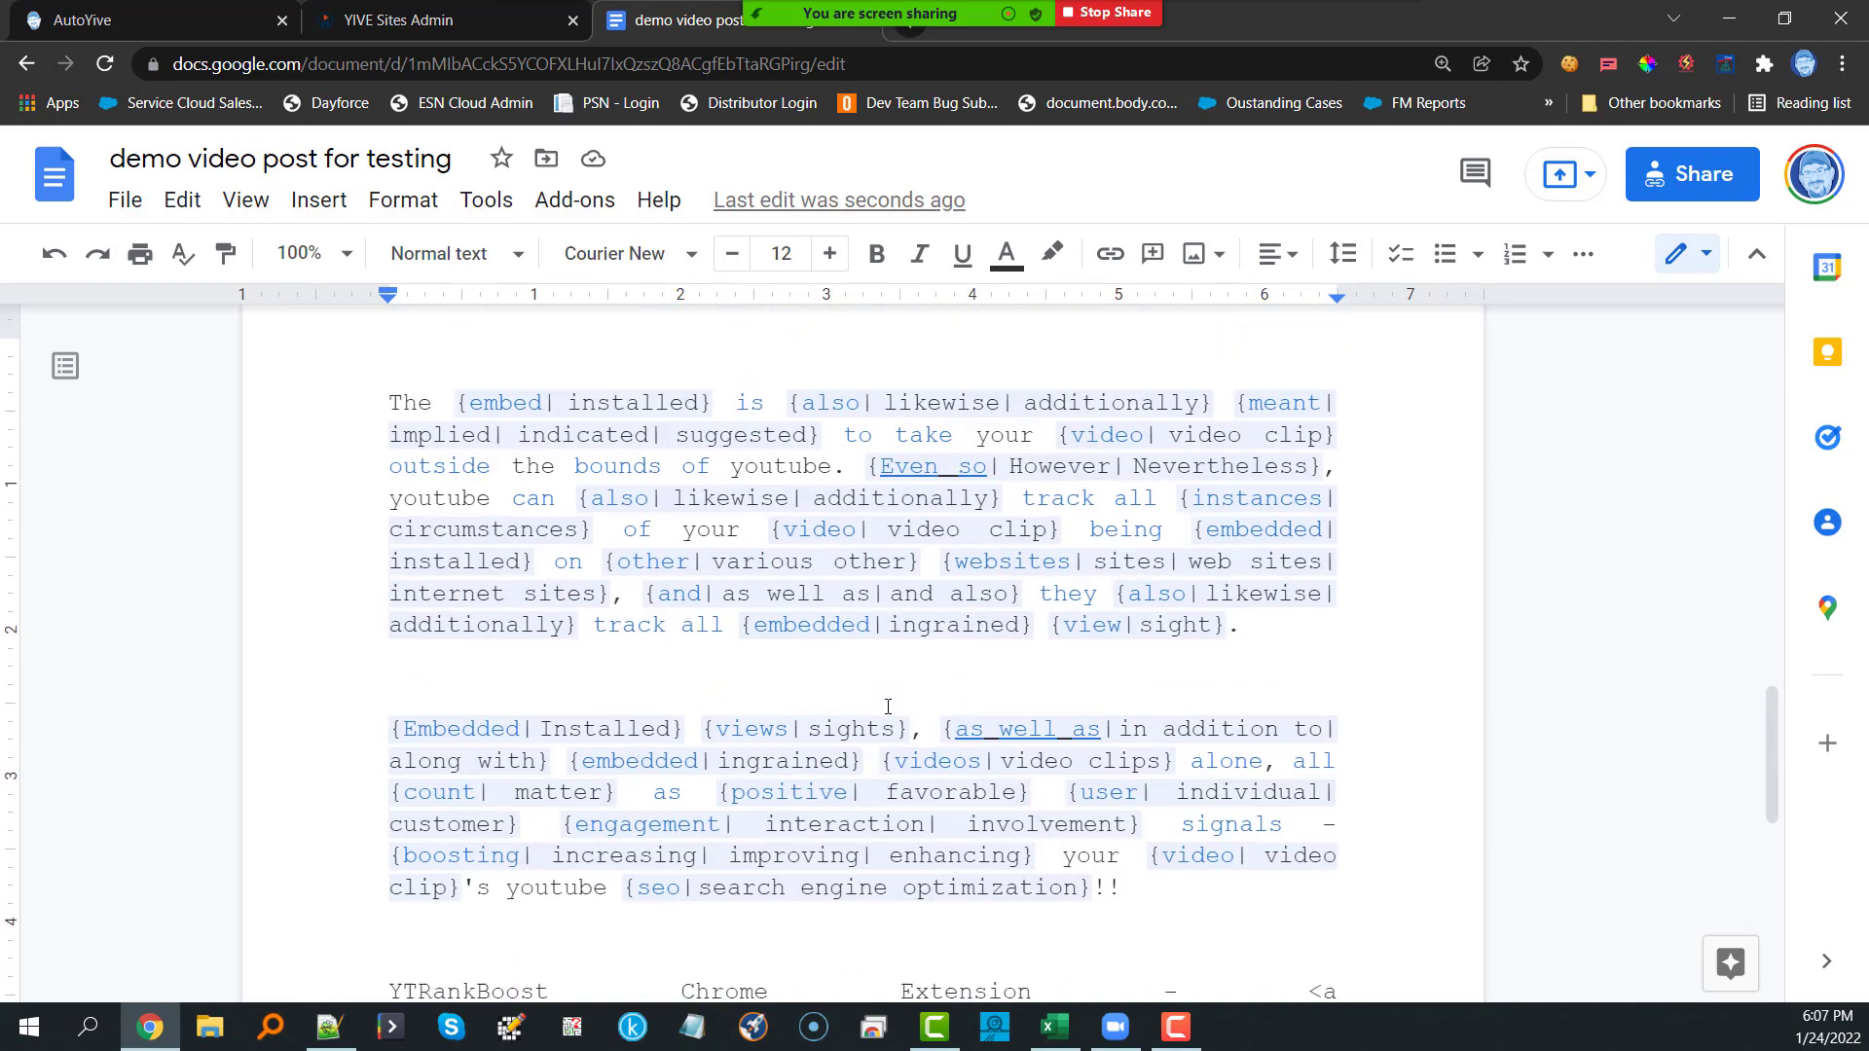
scroll(887, 708, up, 7)
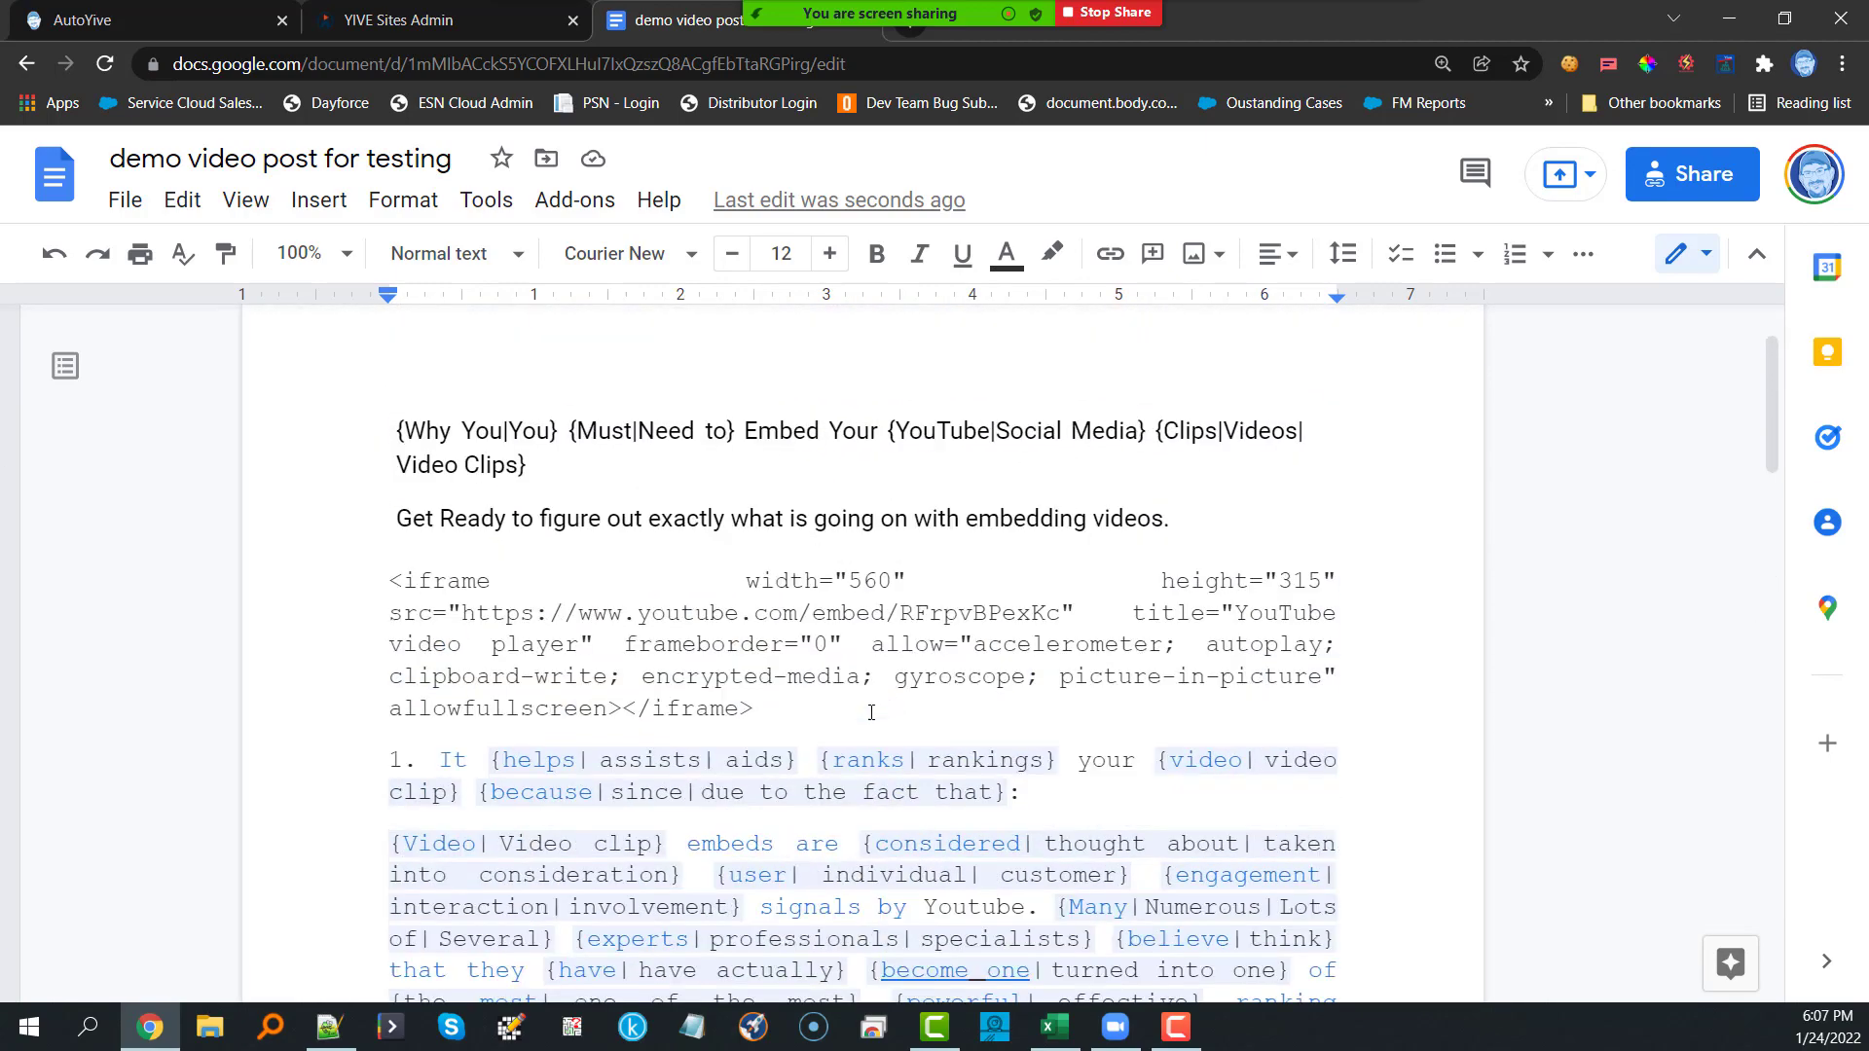
drag(388, 582, 755, 698)
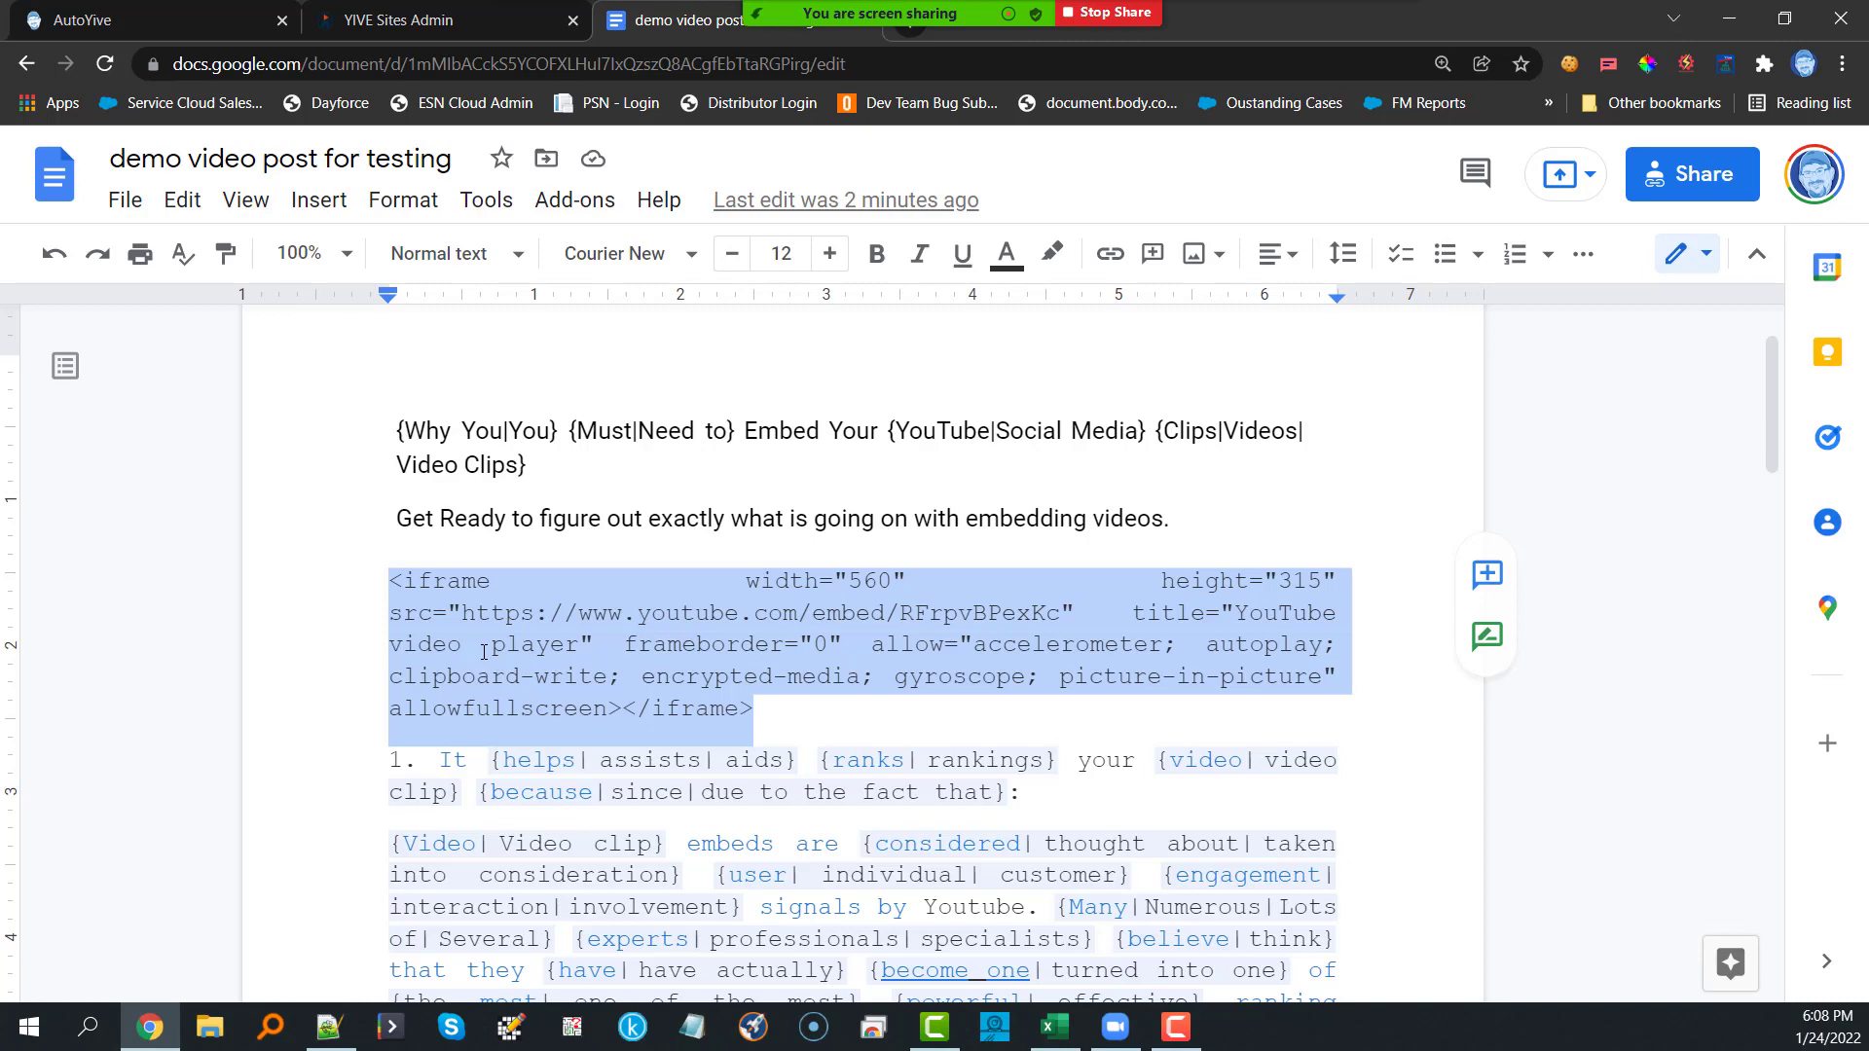
Step: Download the created-blogs report from AutoYive's Completed! popup and open the CSV
click(425, 20)
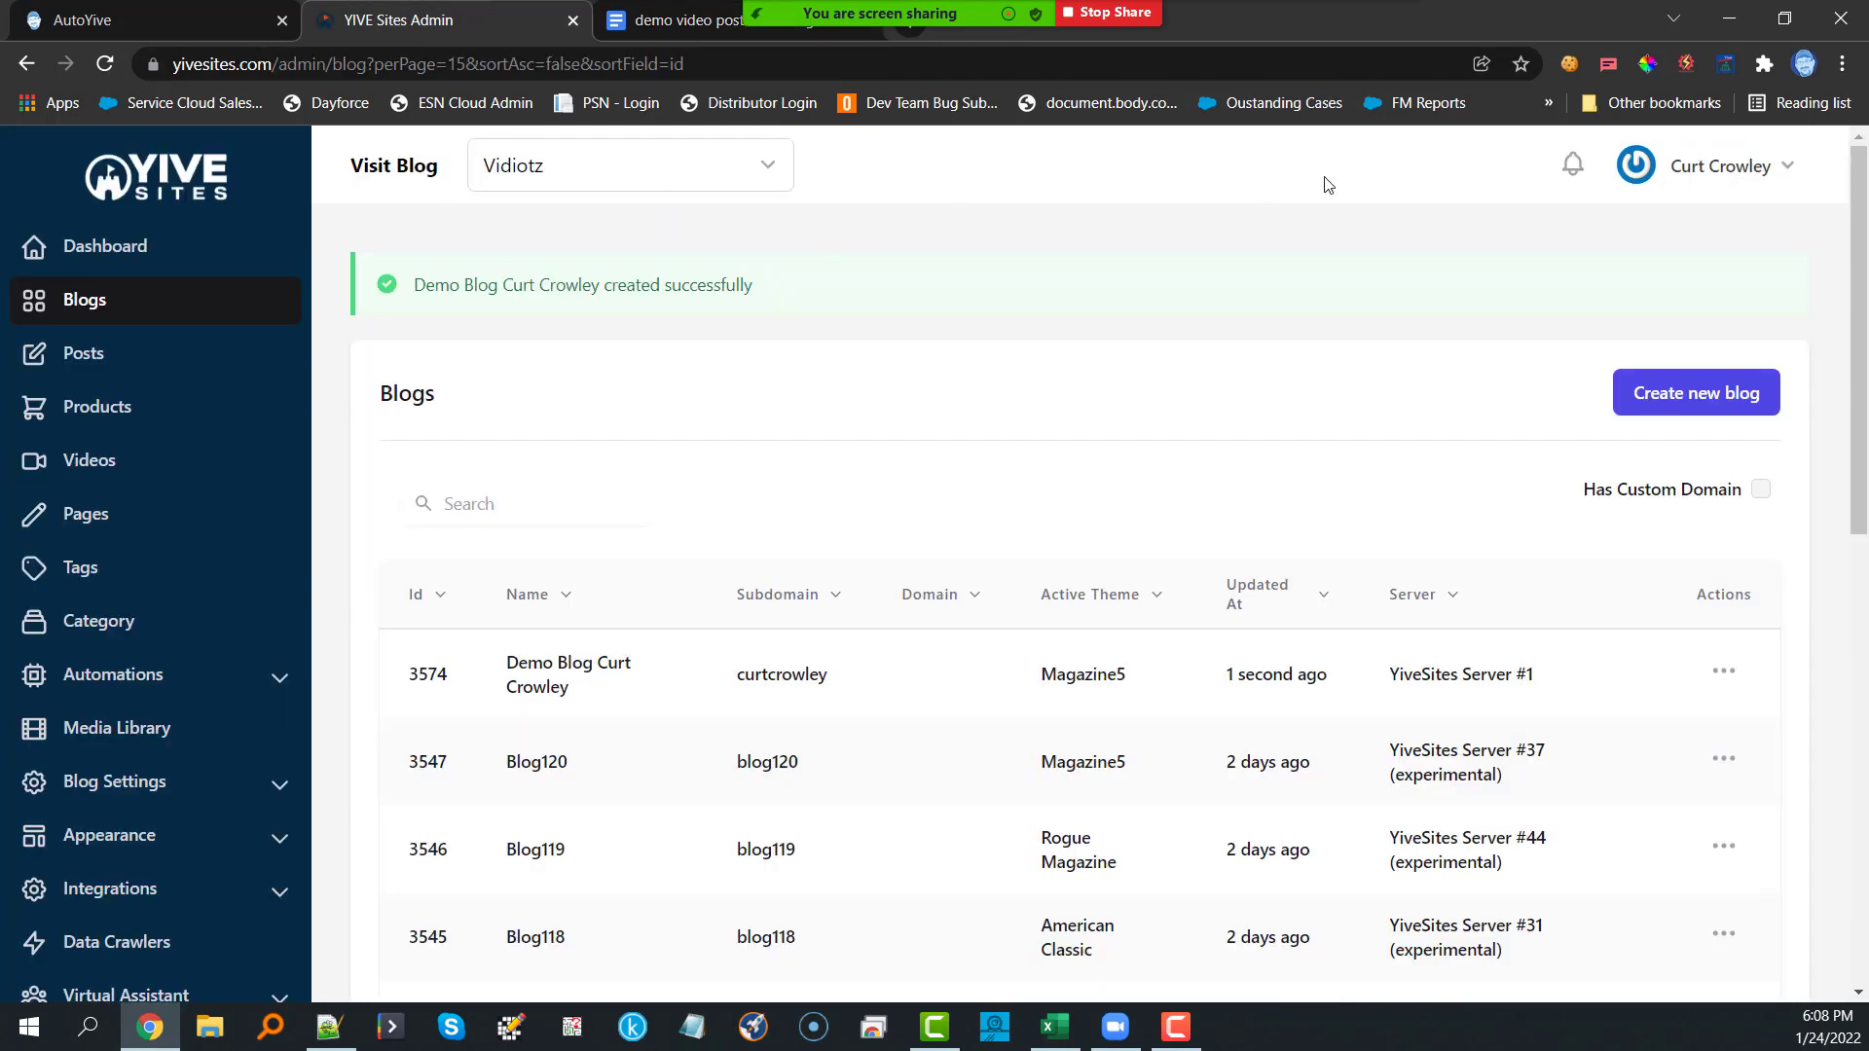
click(1685, 65)
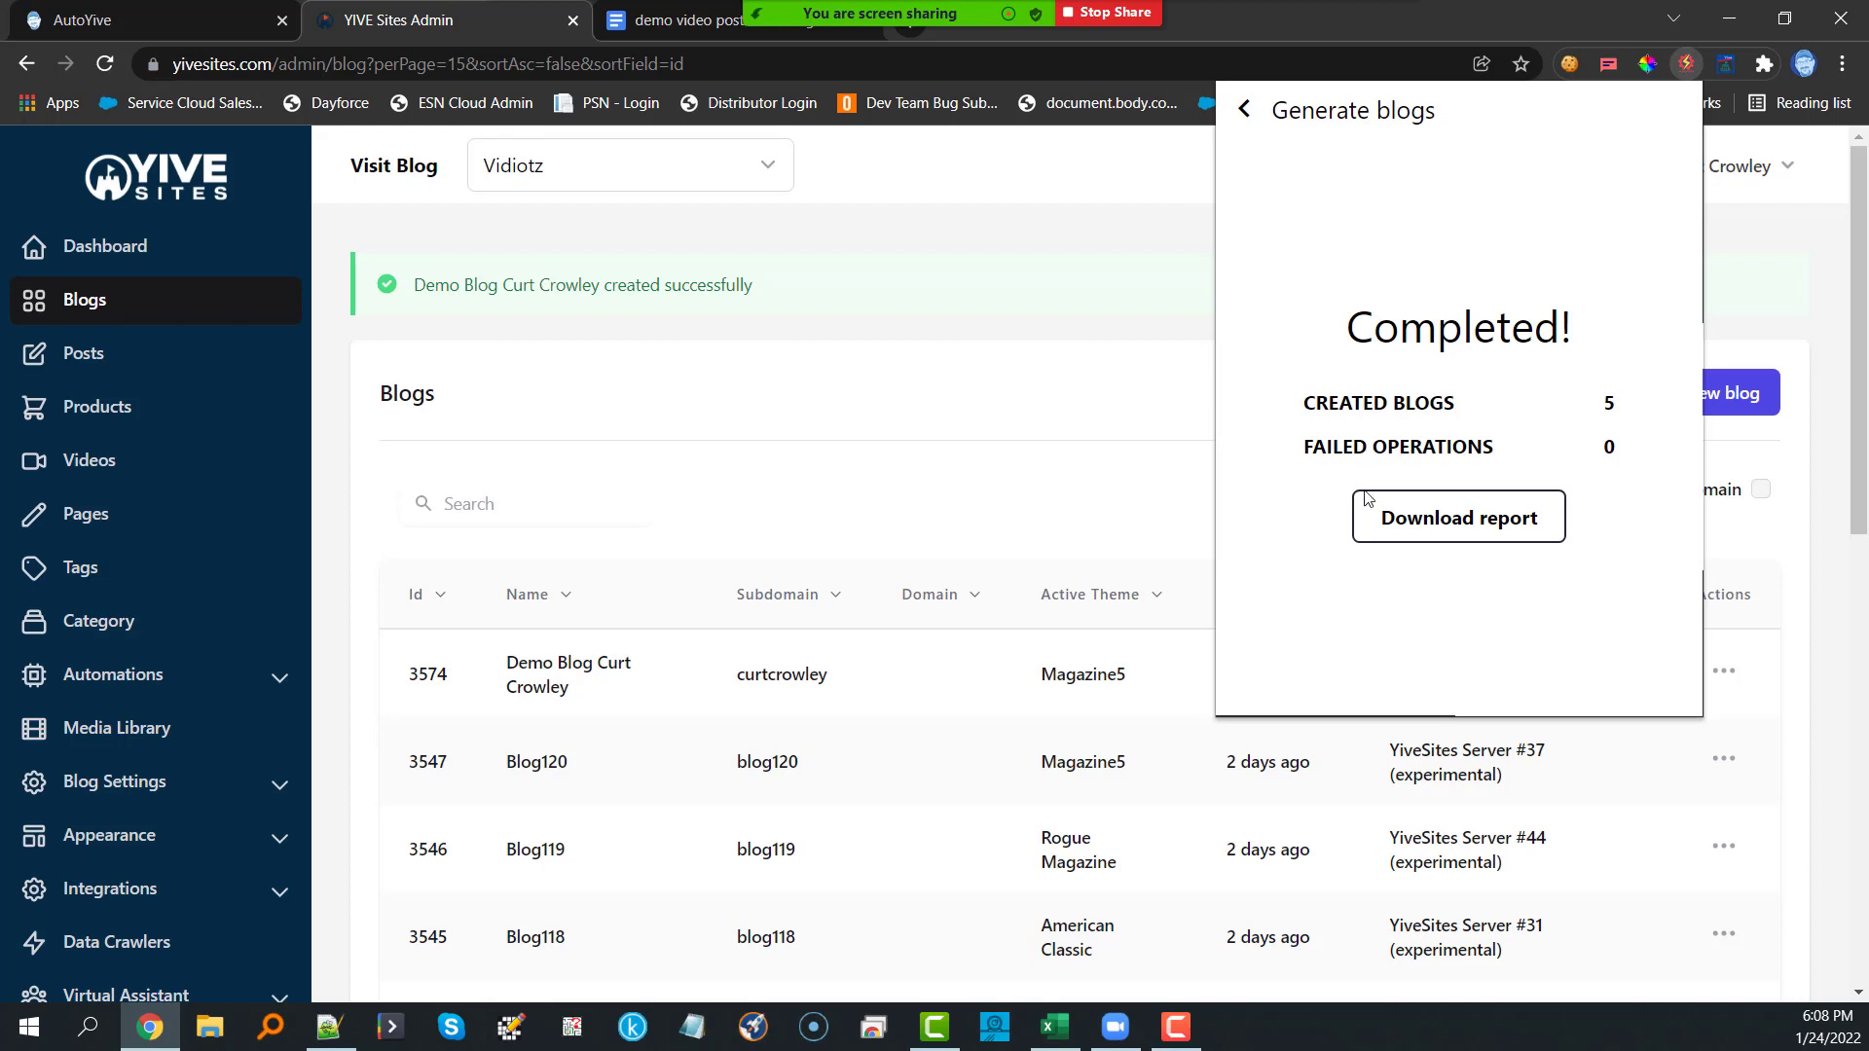
click(1416, 529)
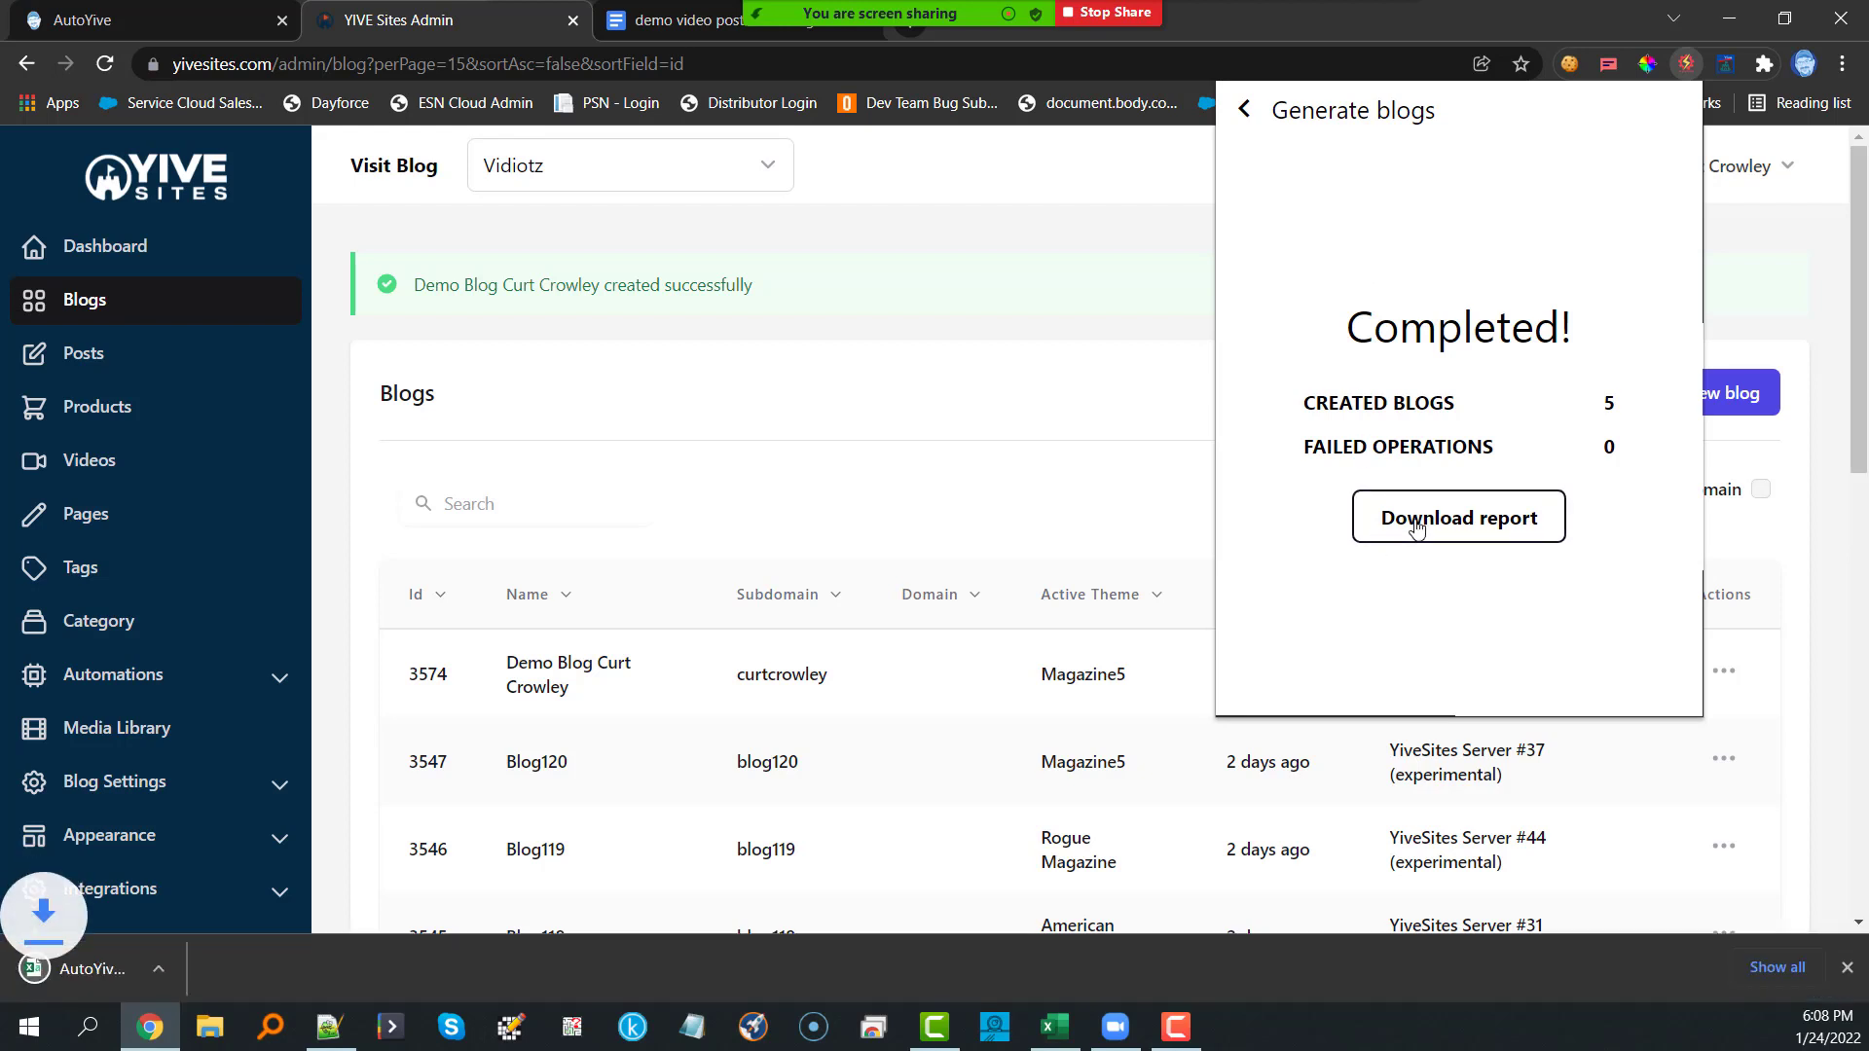
click(114, 981)
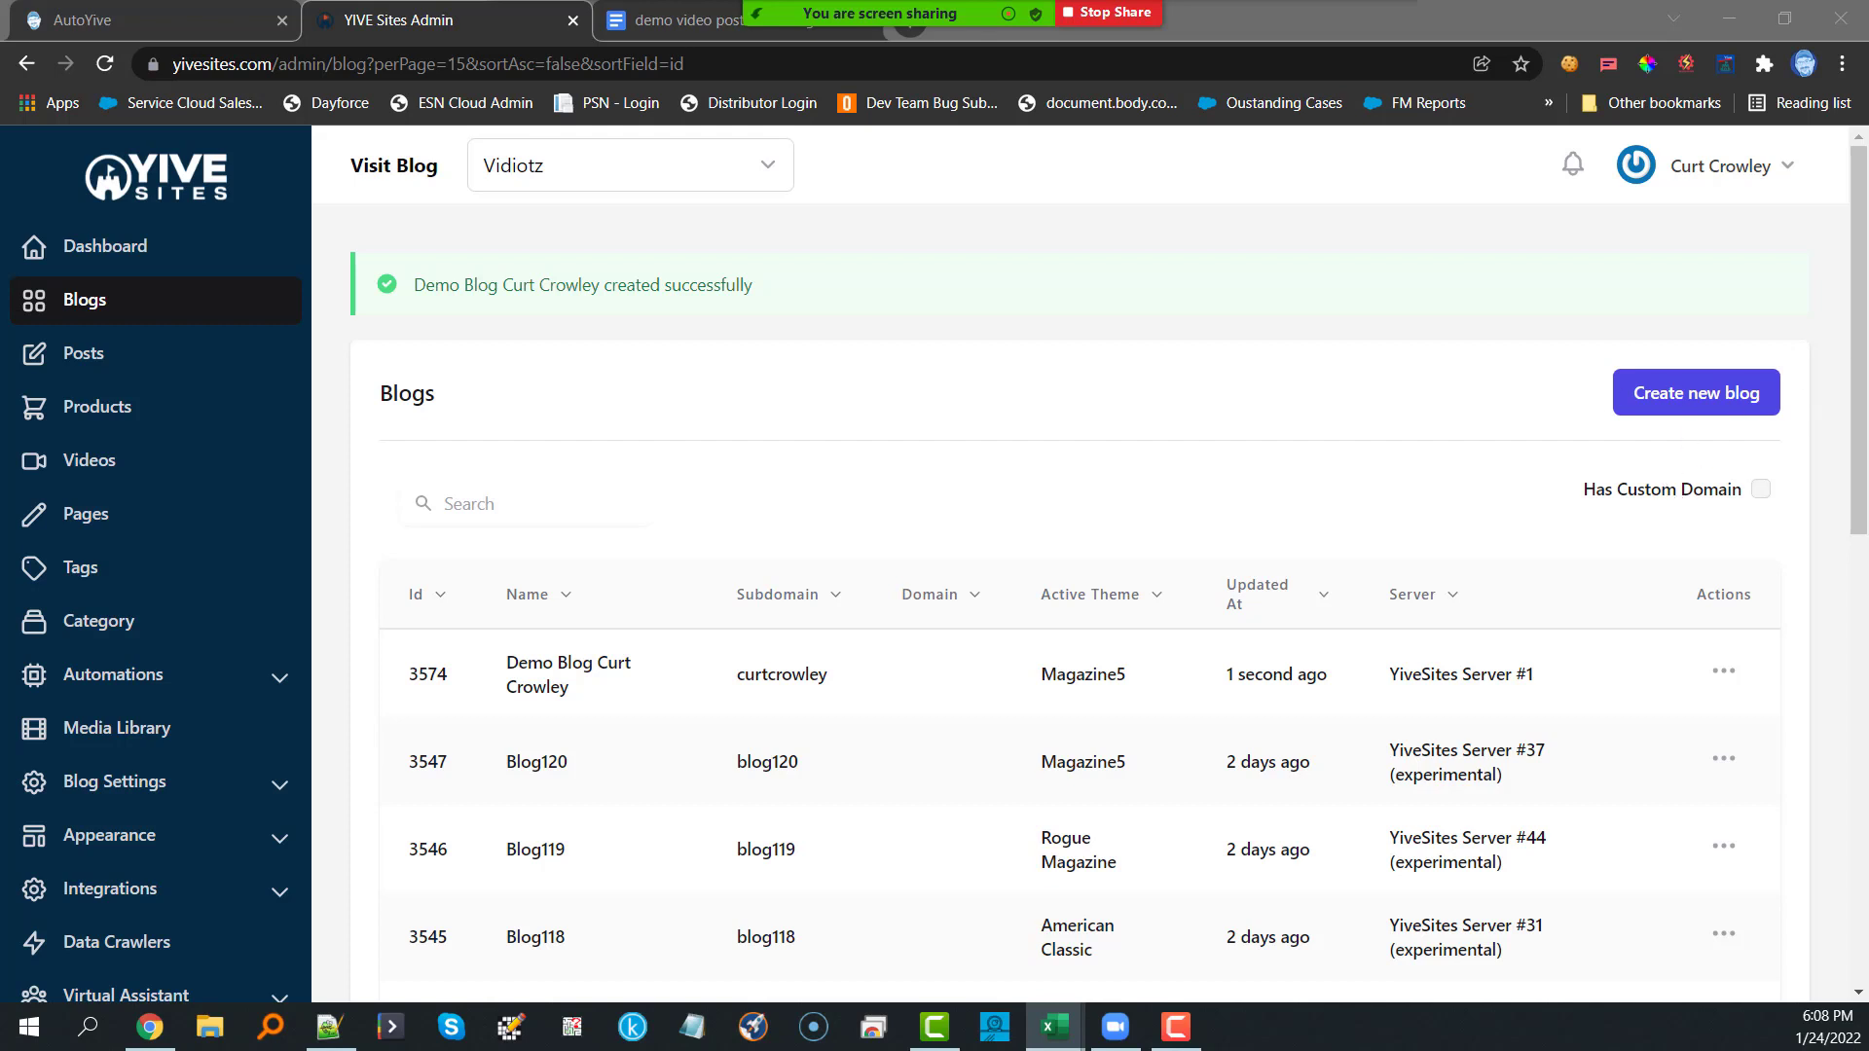
Step: Maximize the AutoYive report in Excel and widen column A so BlogName1–BlogName5 show fully
drag(1868, 414, 688, 331)
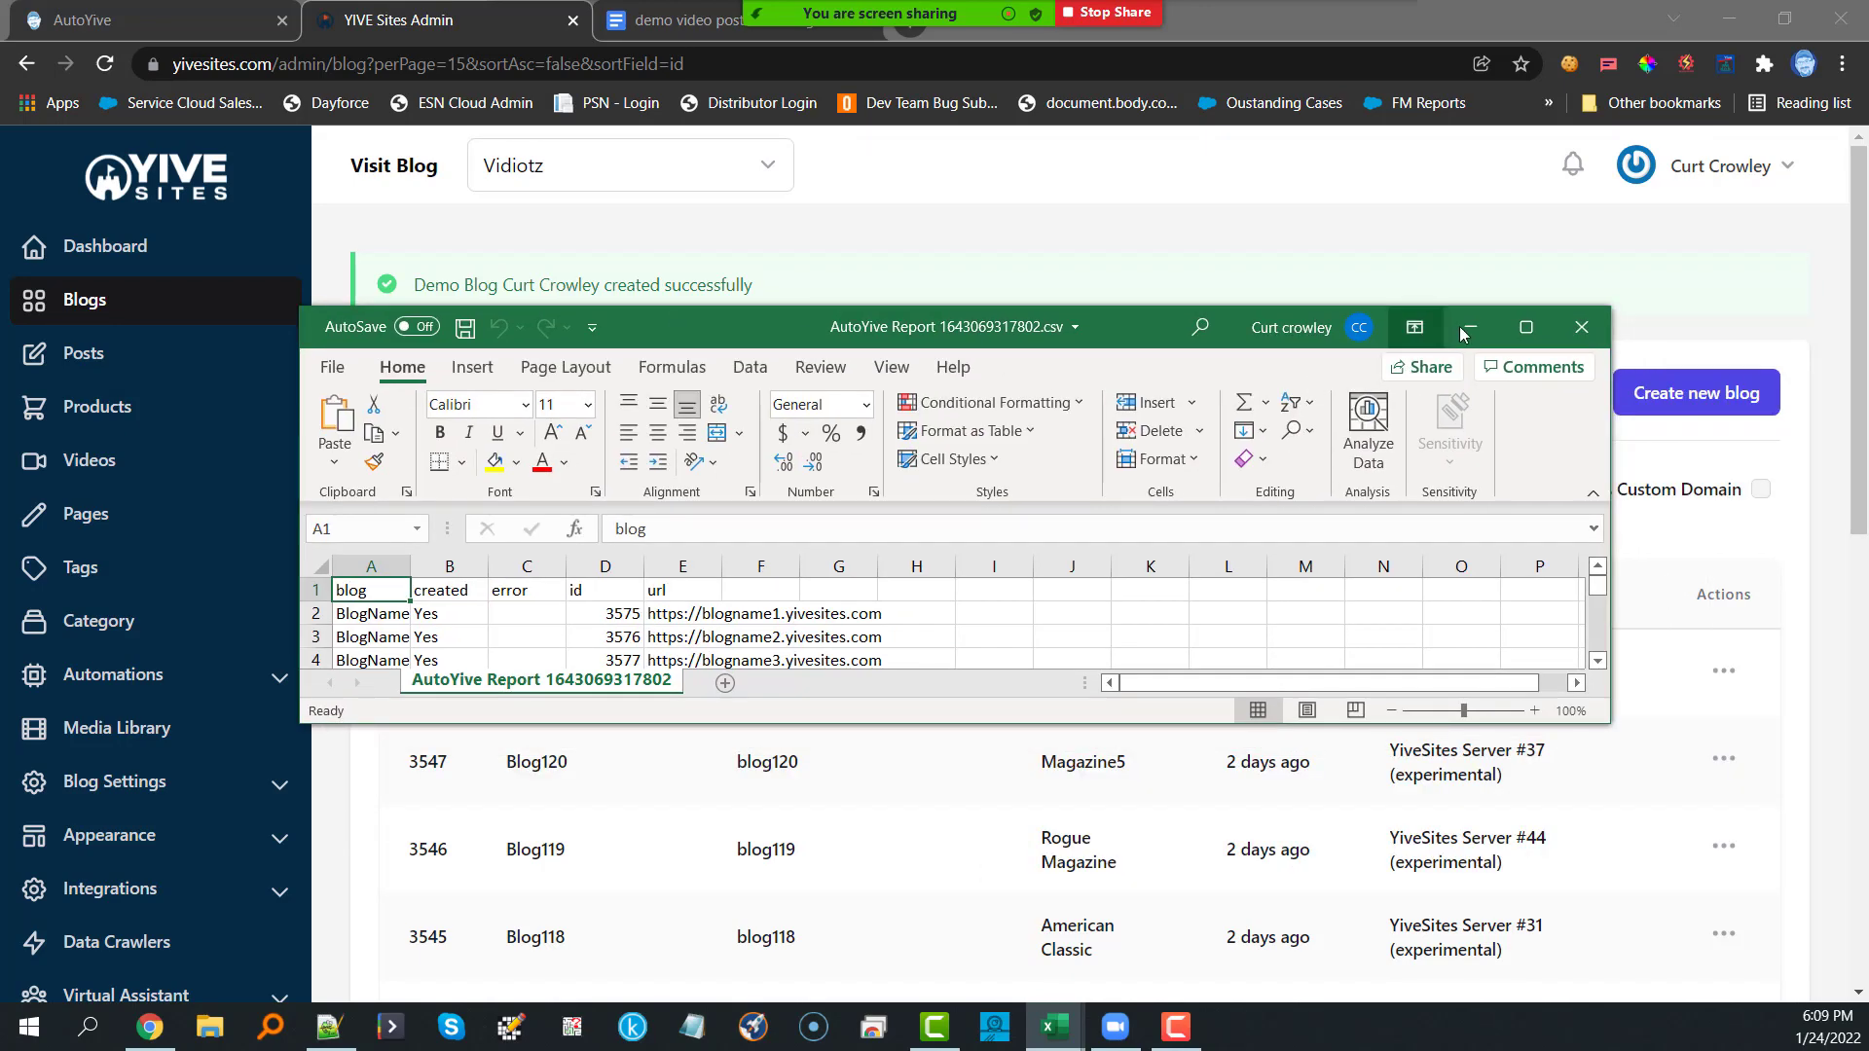
click(1520, 328)
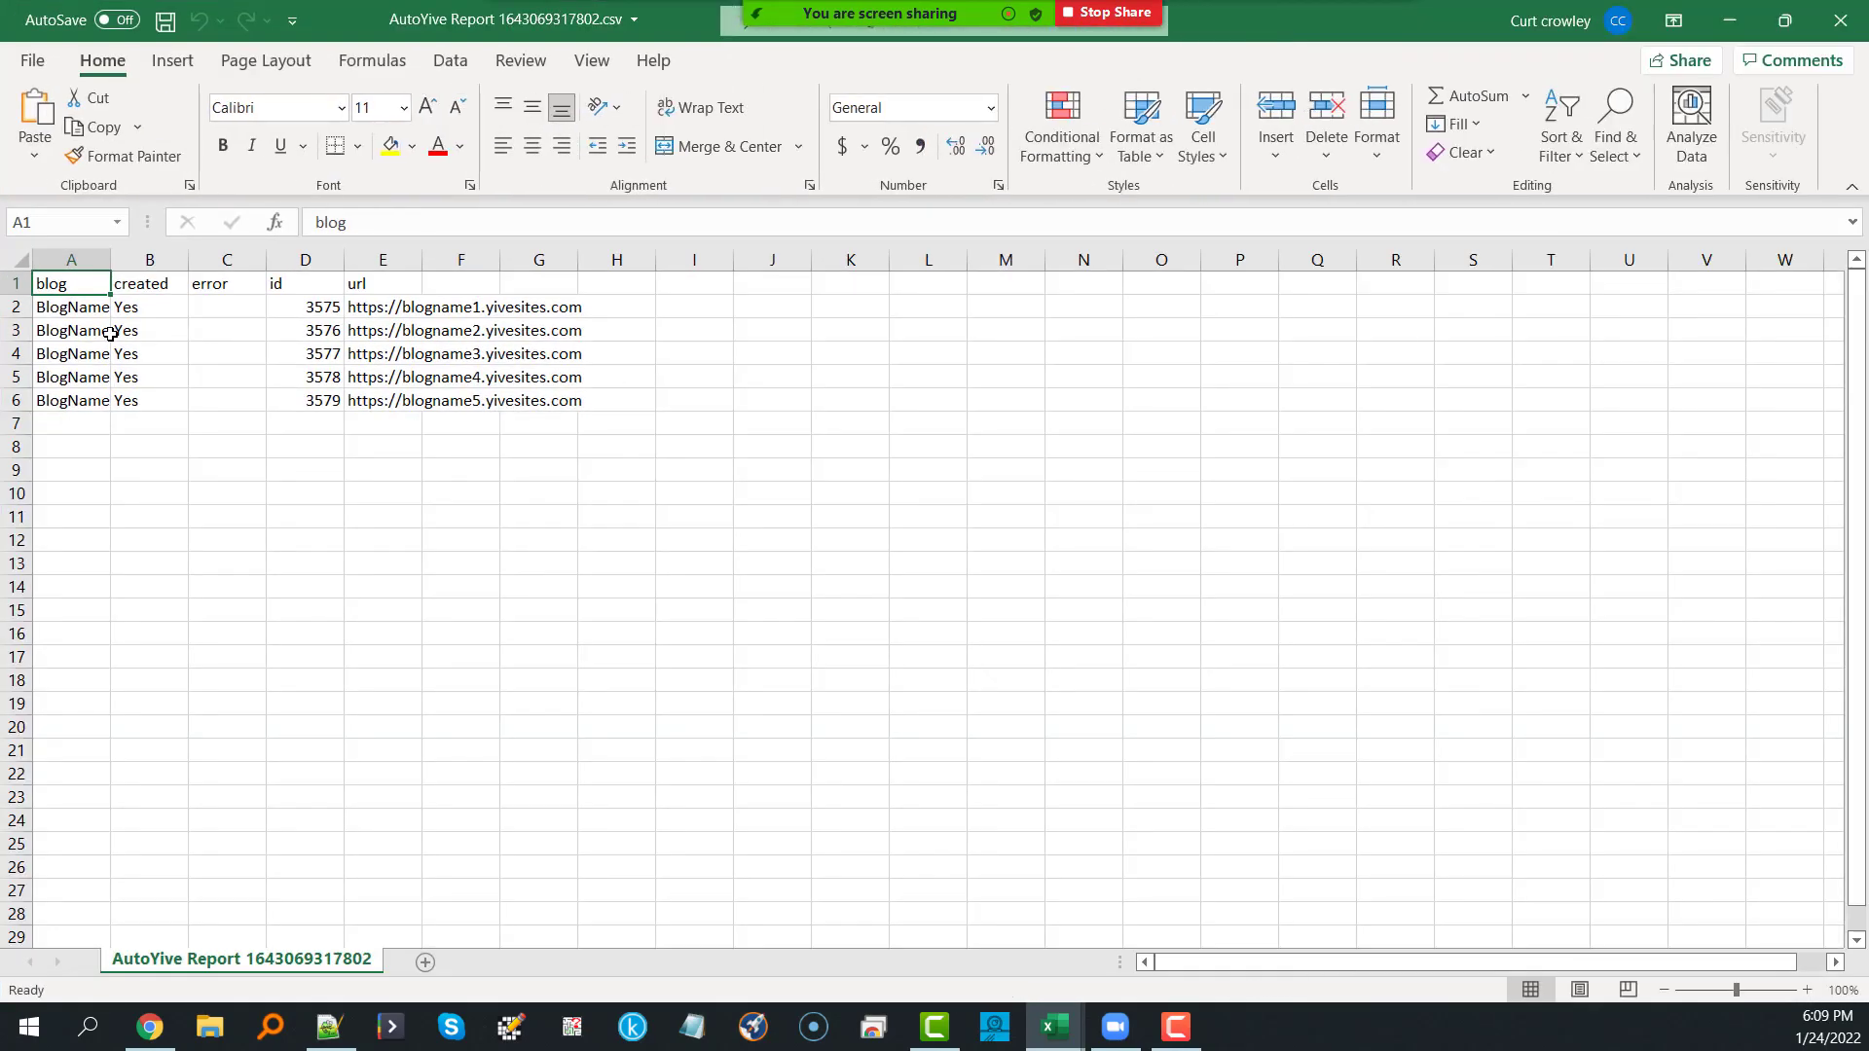
drag(110, 262, 152, 262)
Step: Check the blog IDs 3575–3579 and yivesites.com URLs in D2:D6 and E2:E6, then minimize Excel
drag(418, 307, 420, 394)
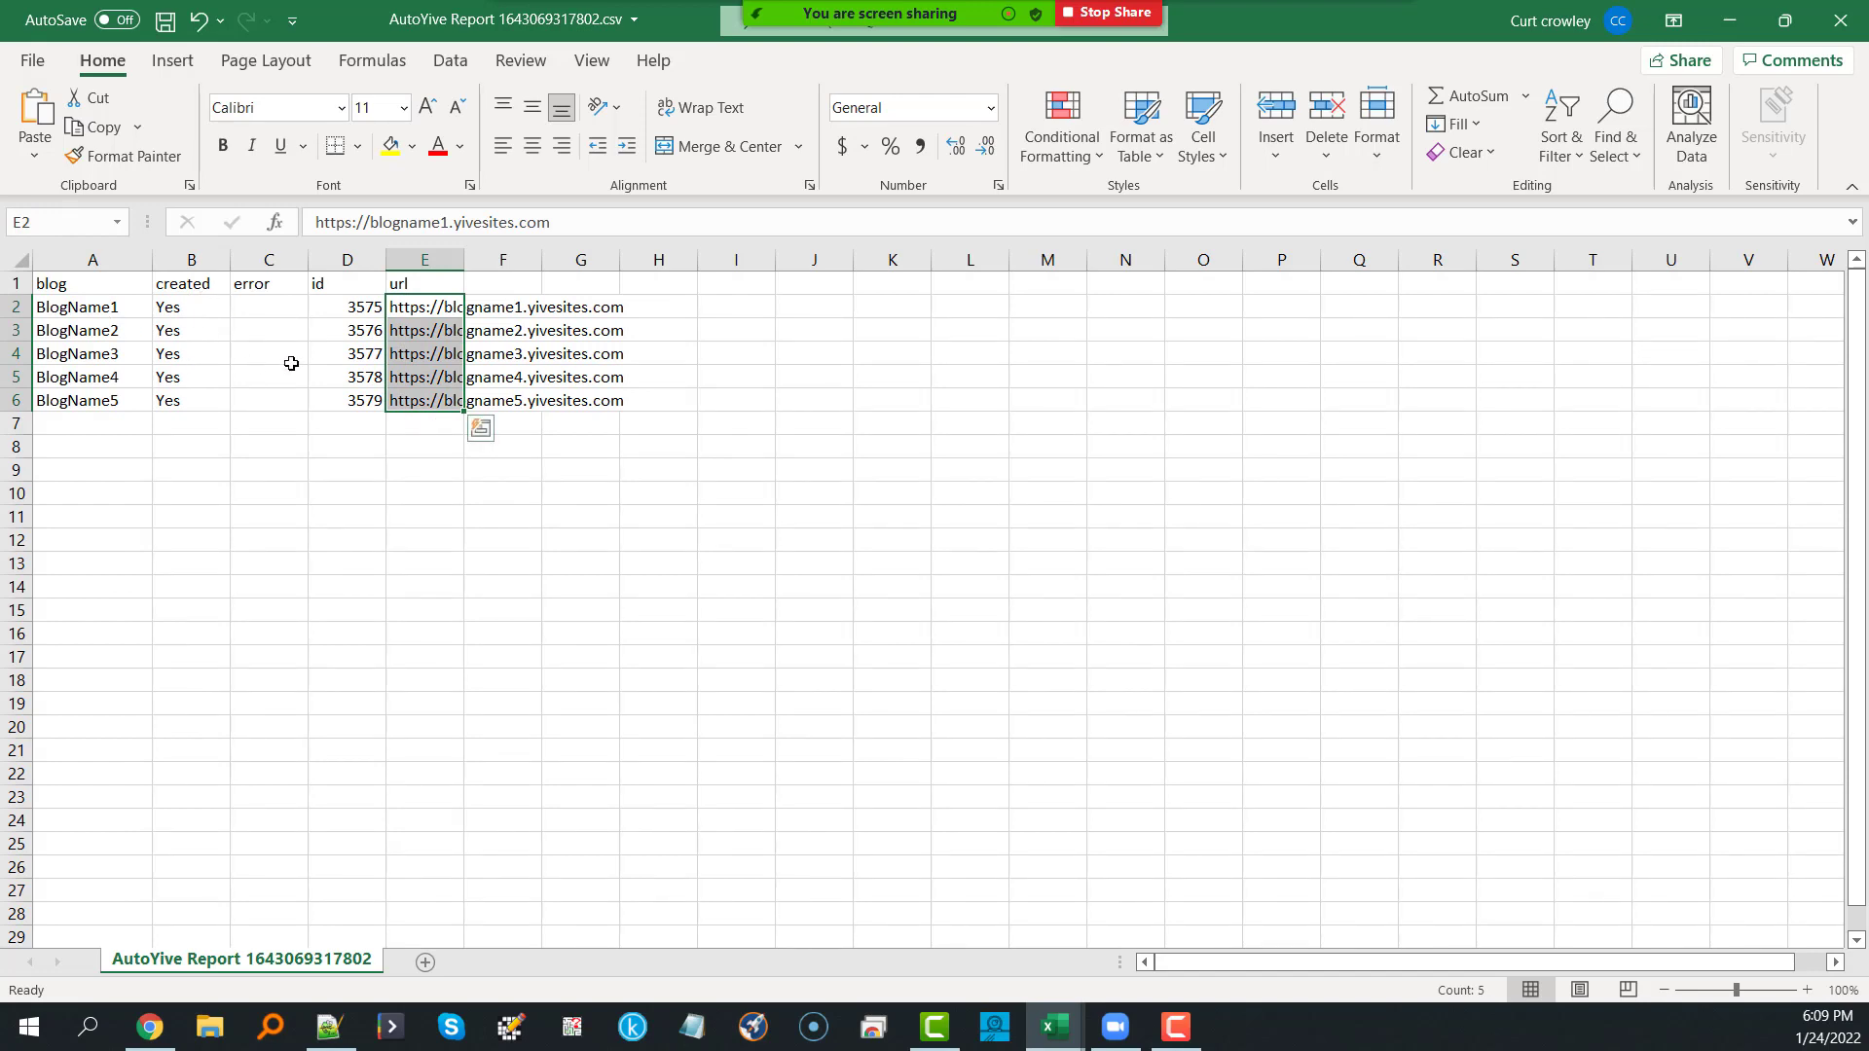
drag(357, 309, 360, 390)
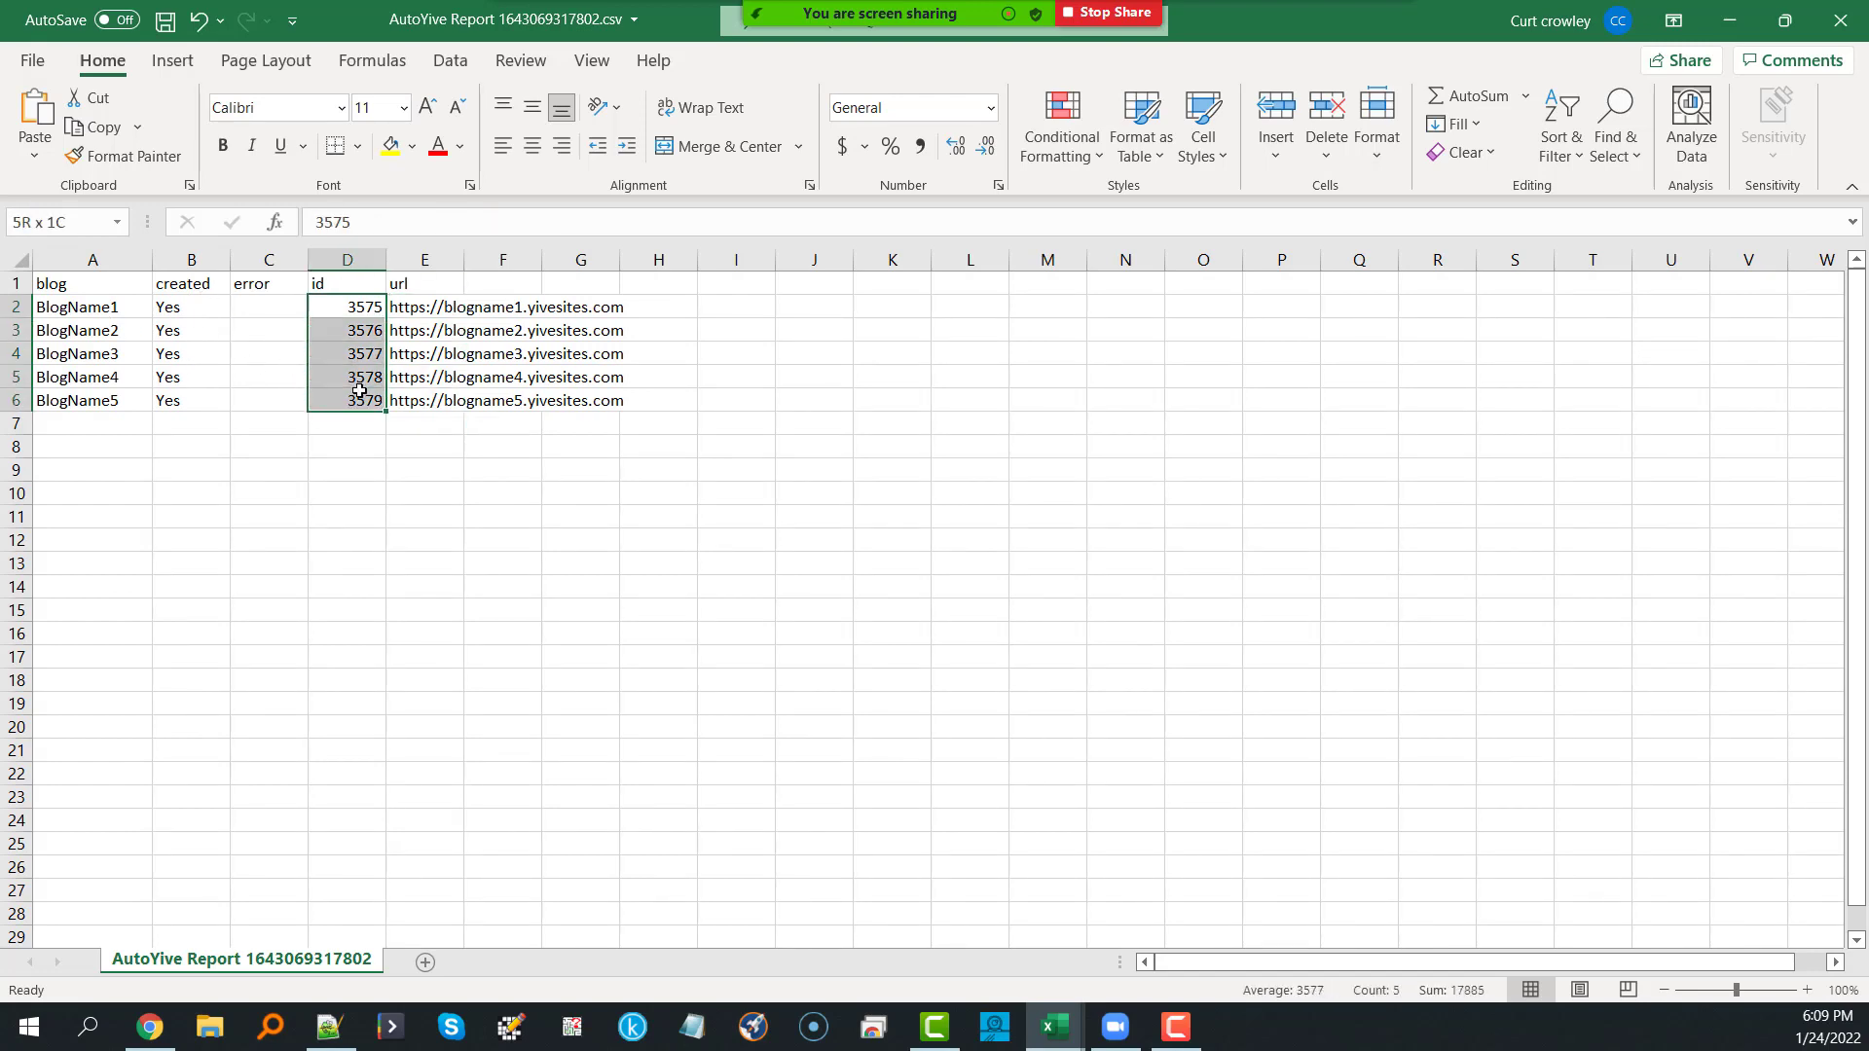
click(410, 310)
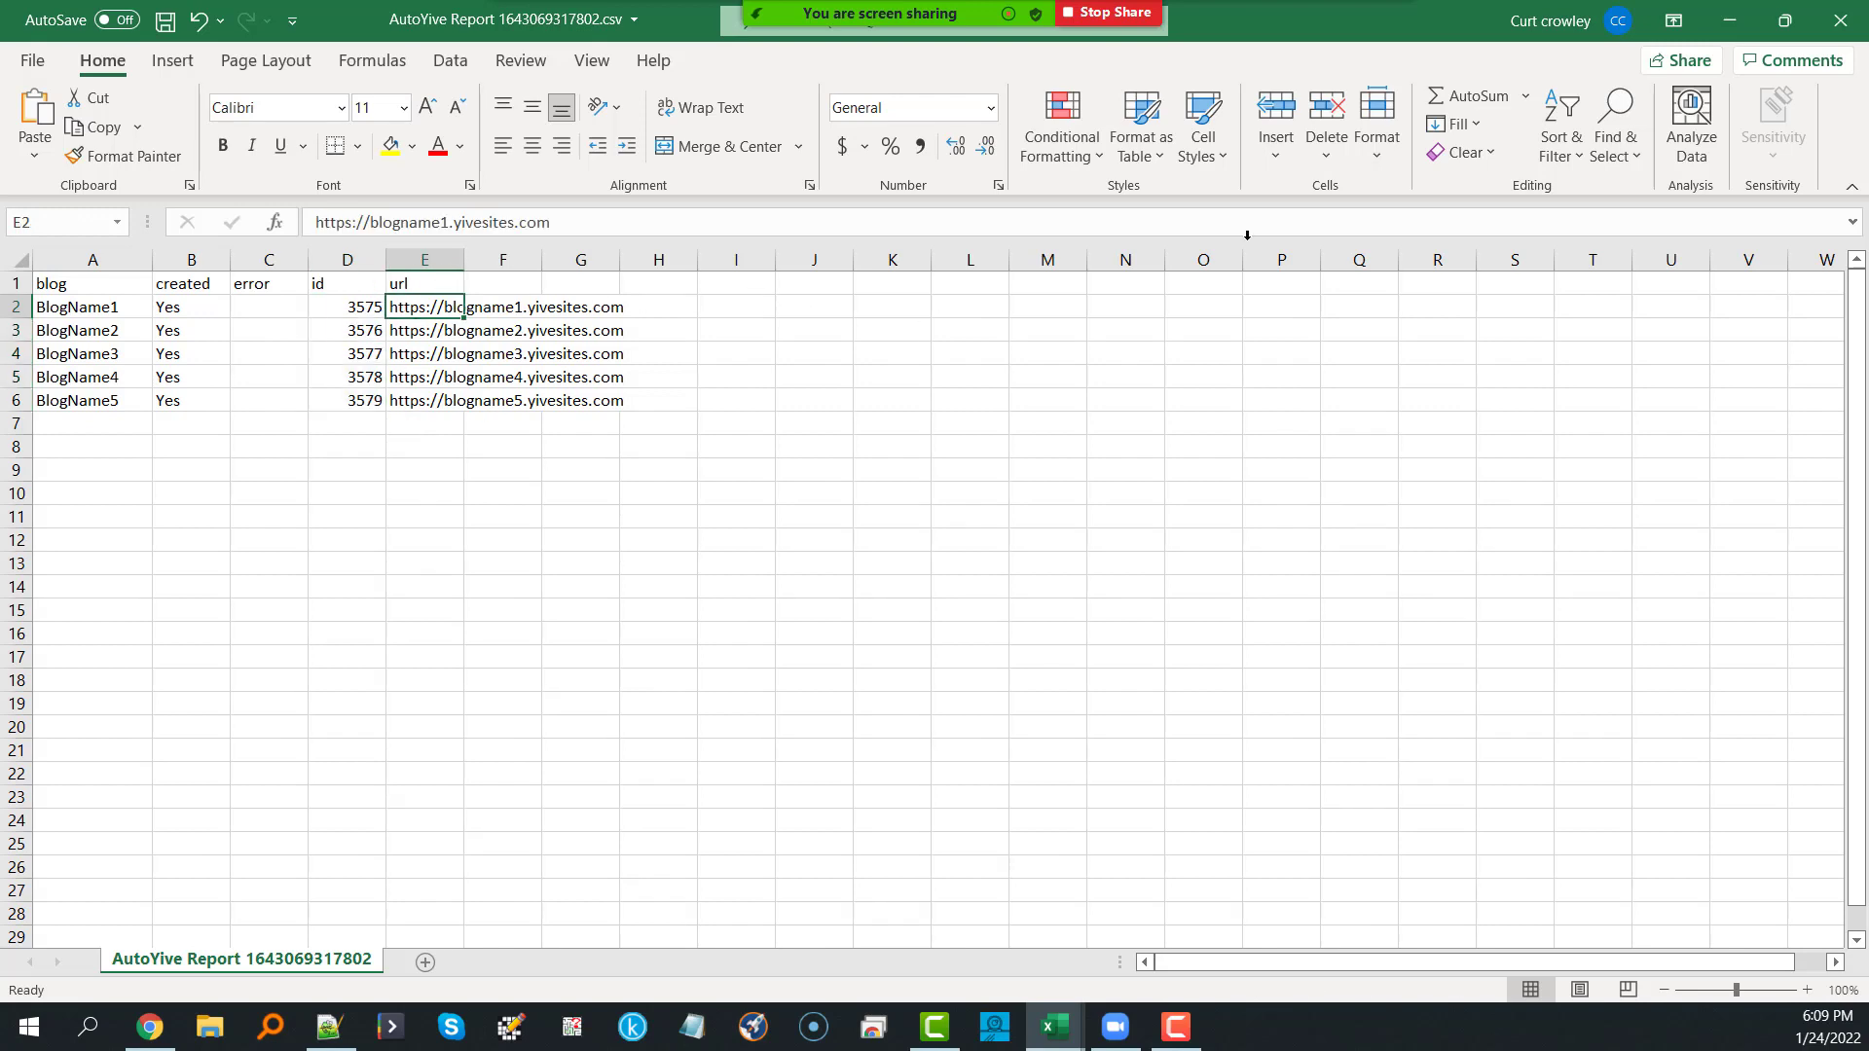
click(1729, 20)
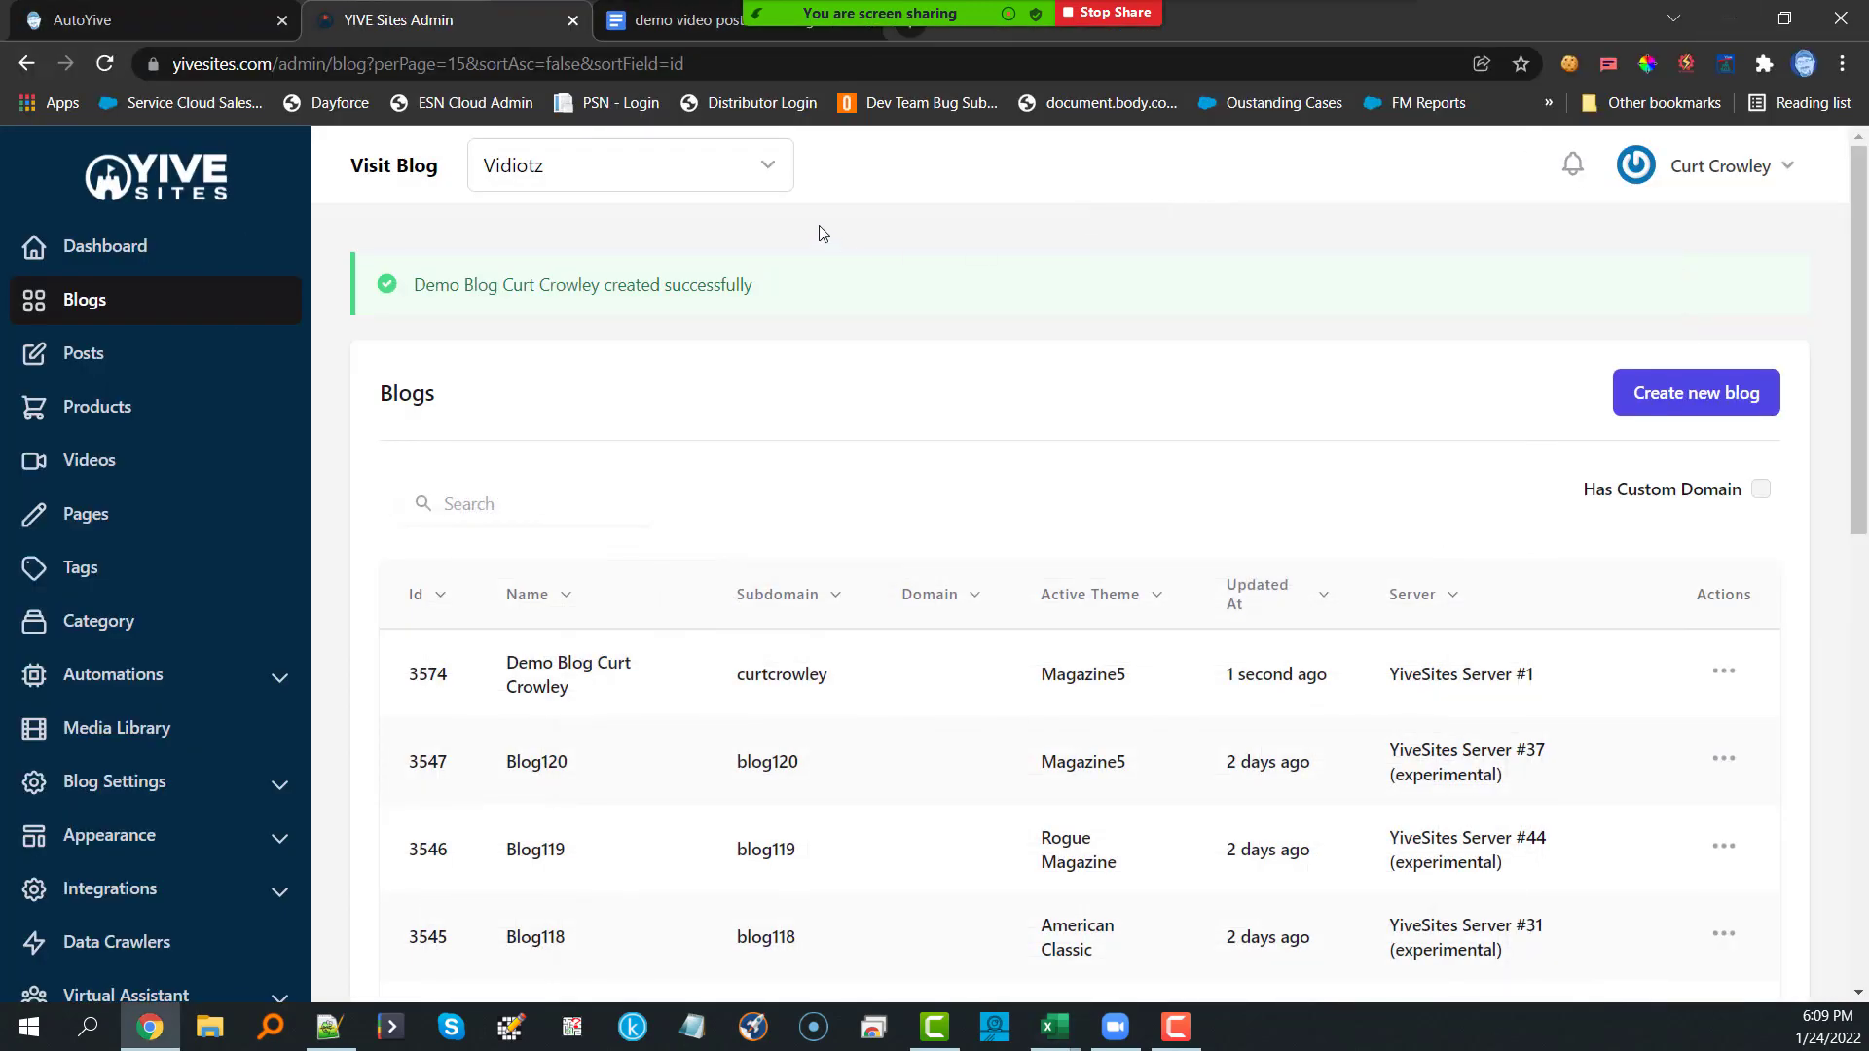
Step: Reload the Blogs page and scroll the list to confirm BlogName1–BlogName5 with IDs 3575–3579
scroll(692, 513, down, 10)
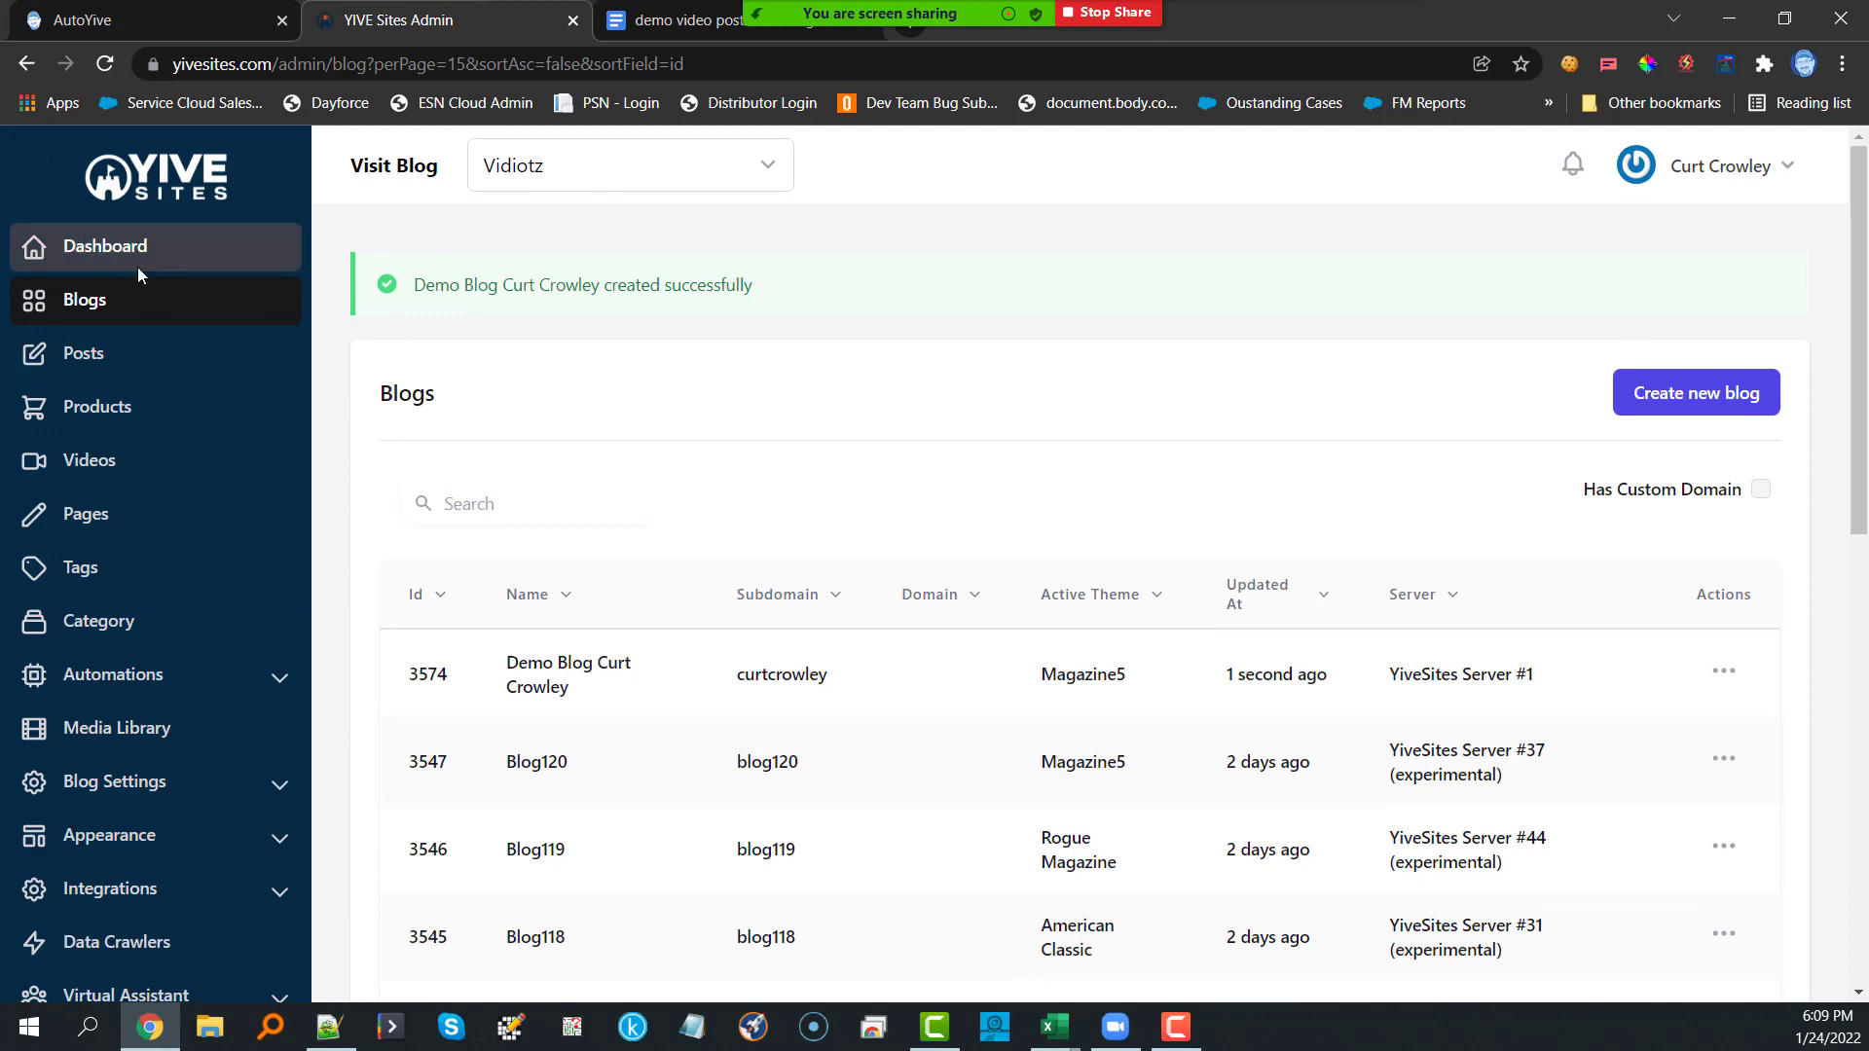
click(104, 64)
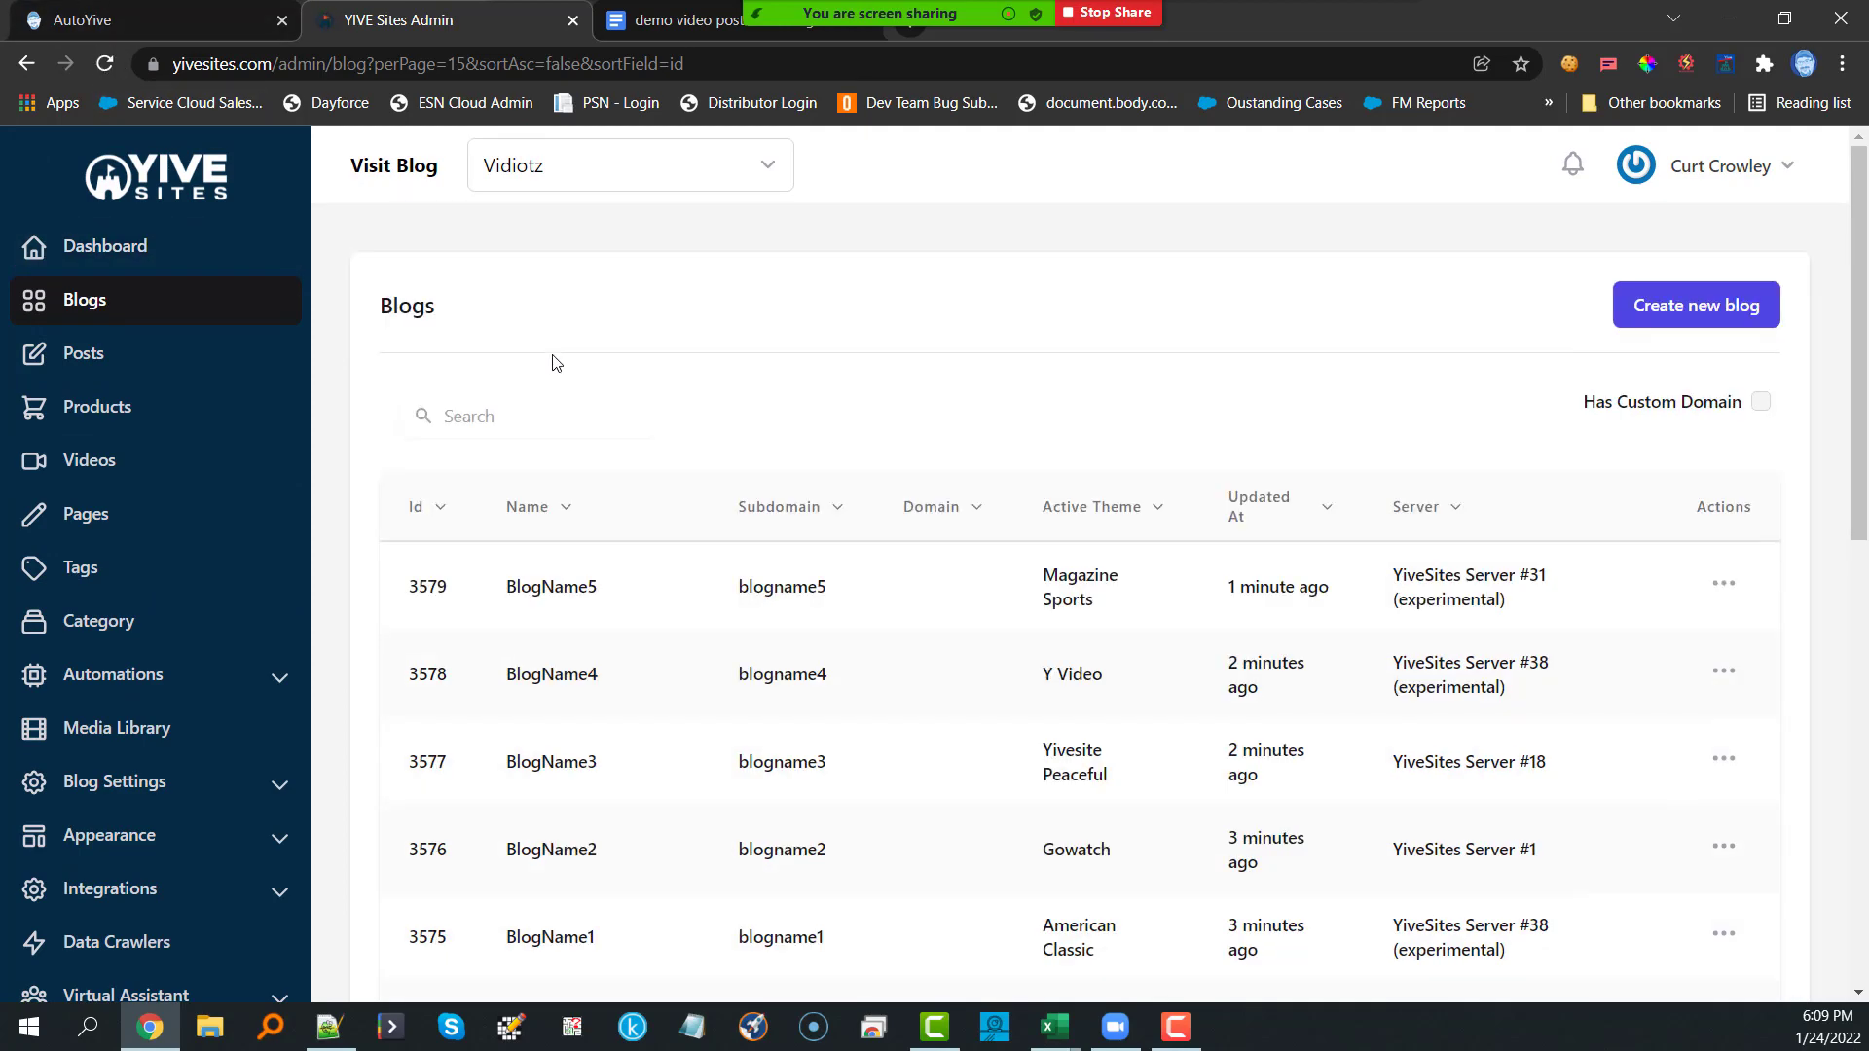
scroll(597, 459, down, 10)
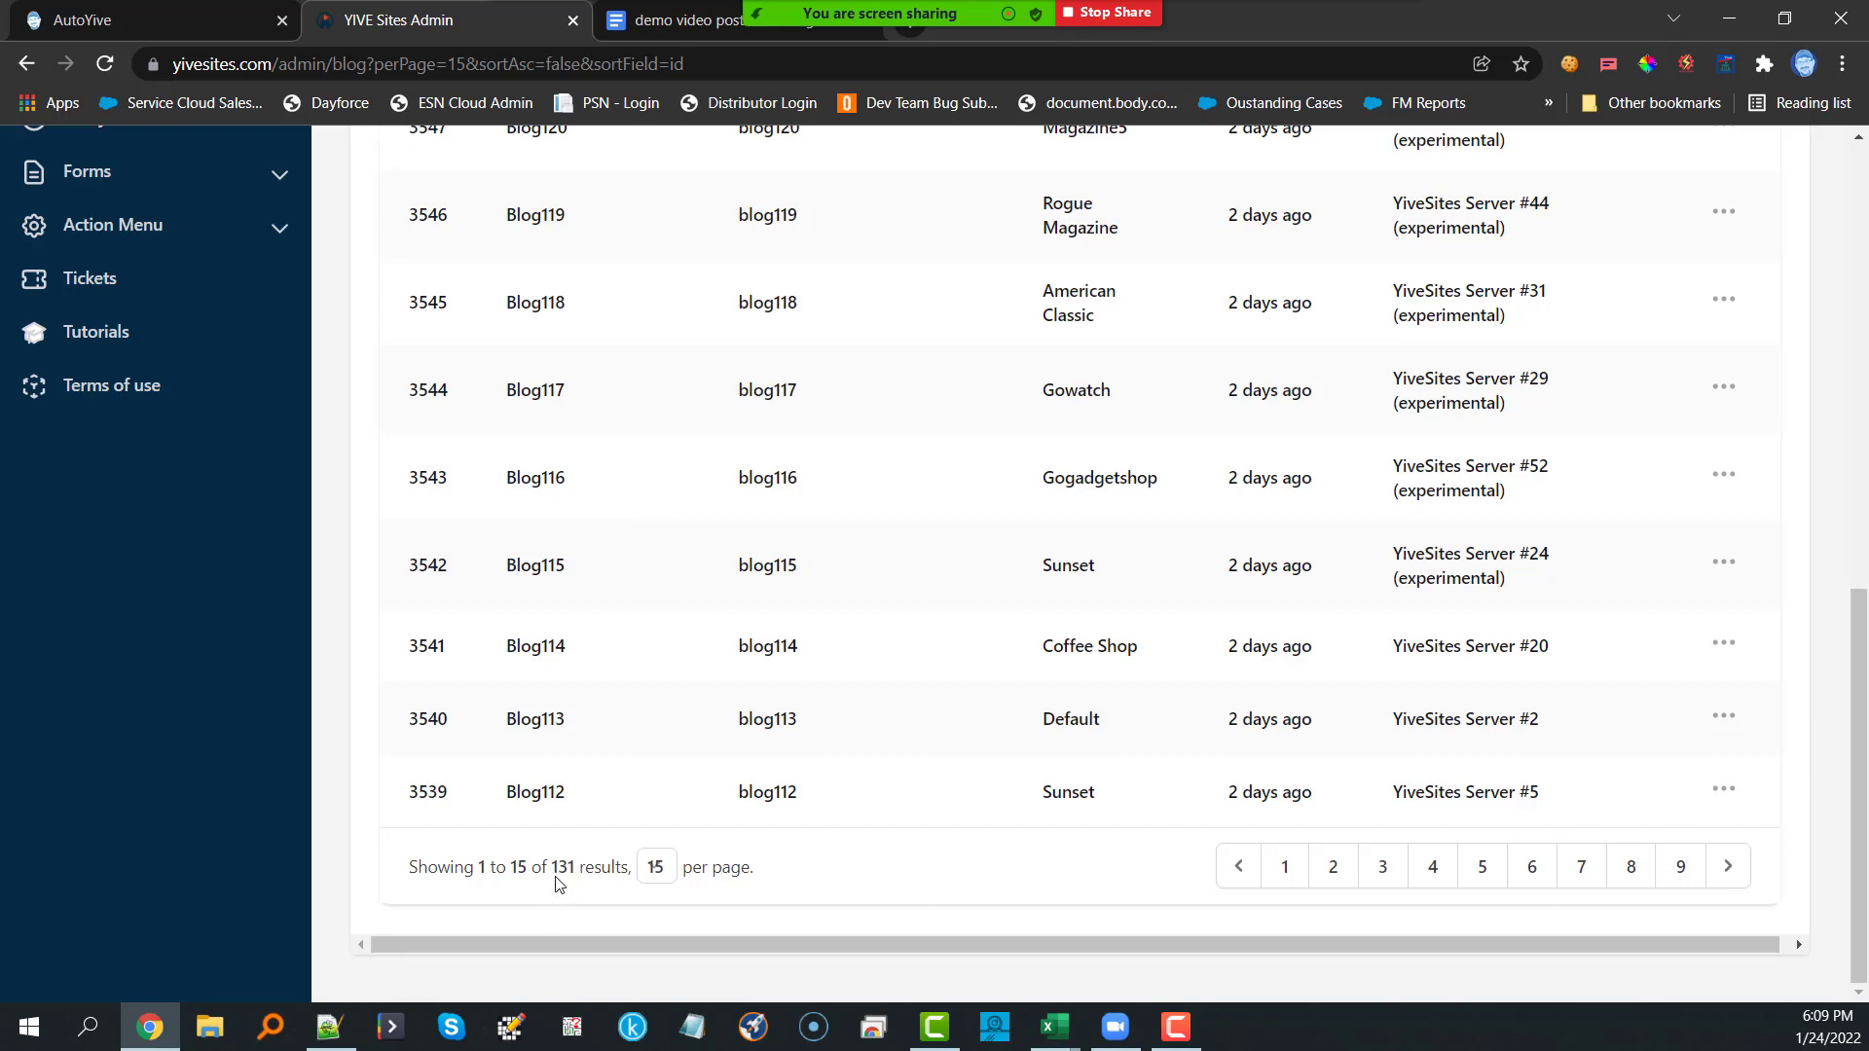
scroll(646, 663, up, 10)
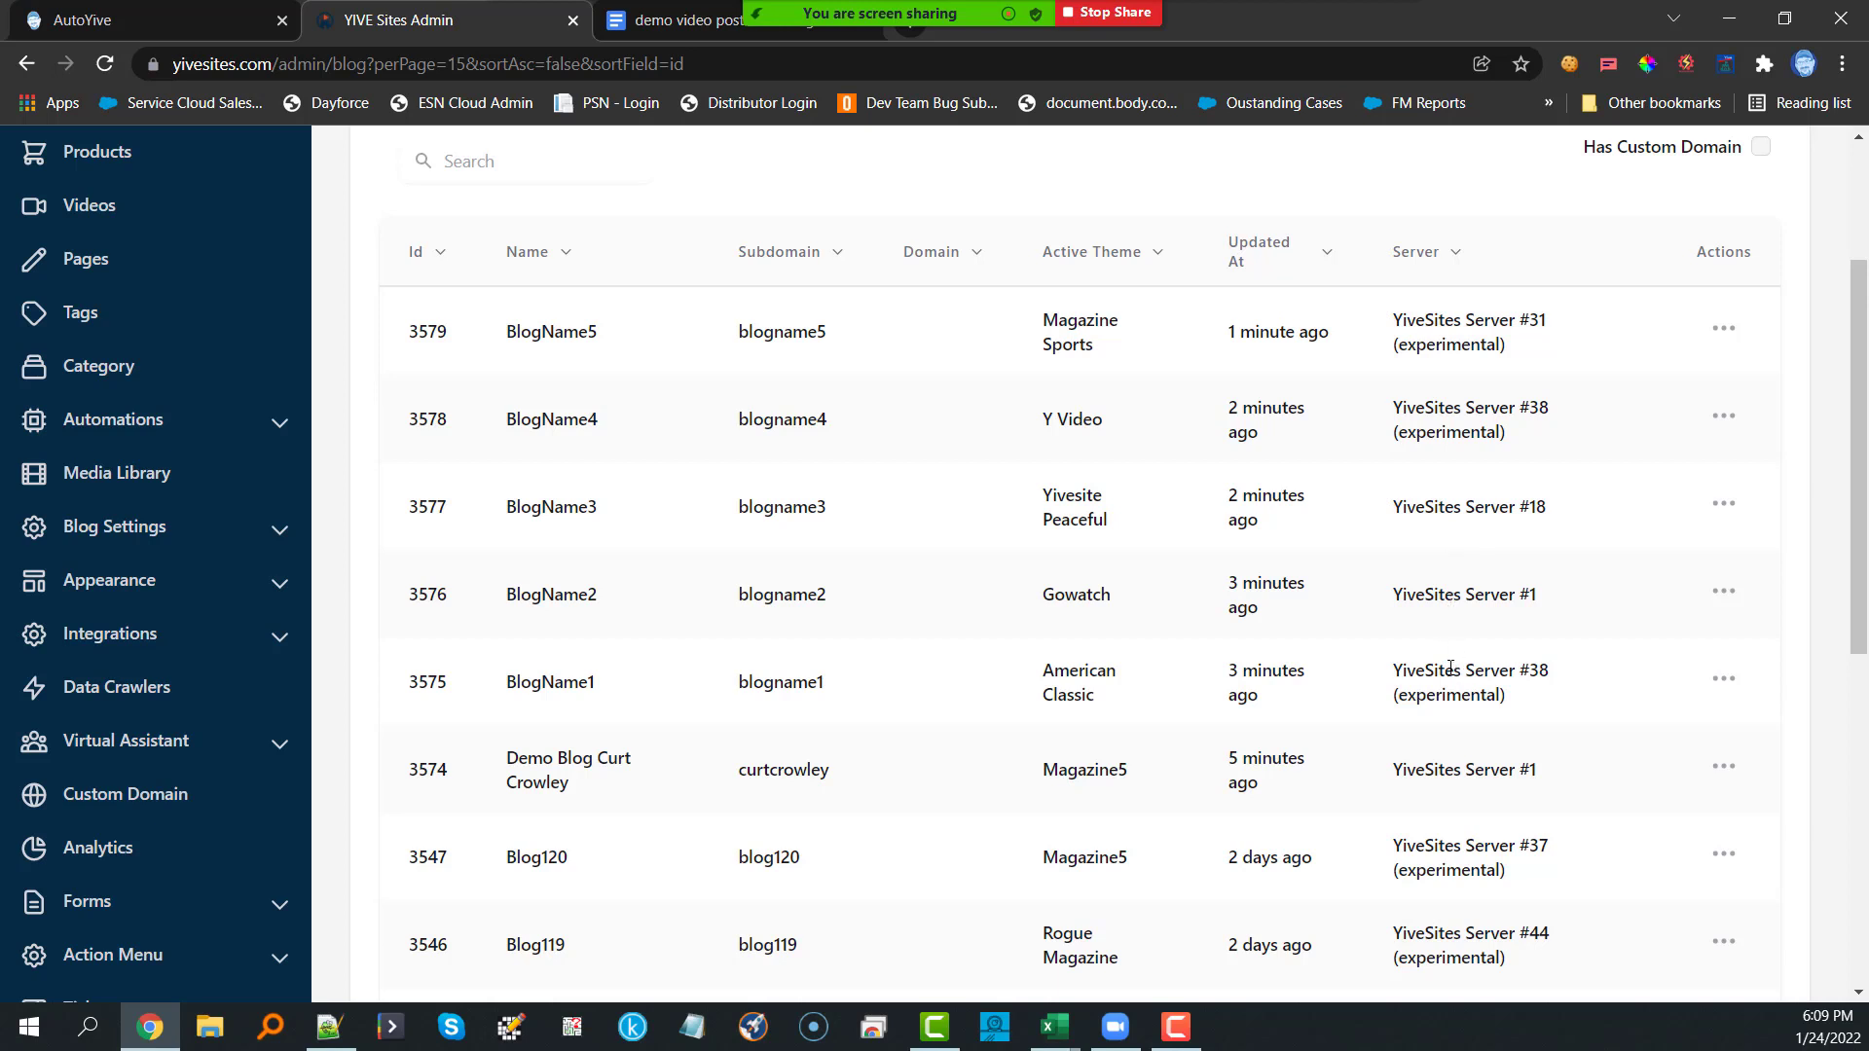
scroll(1434, 592, up, 3)
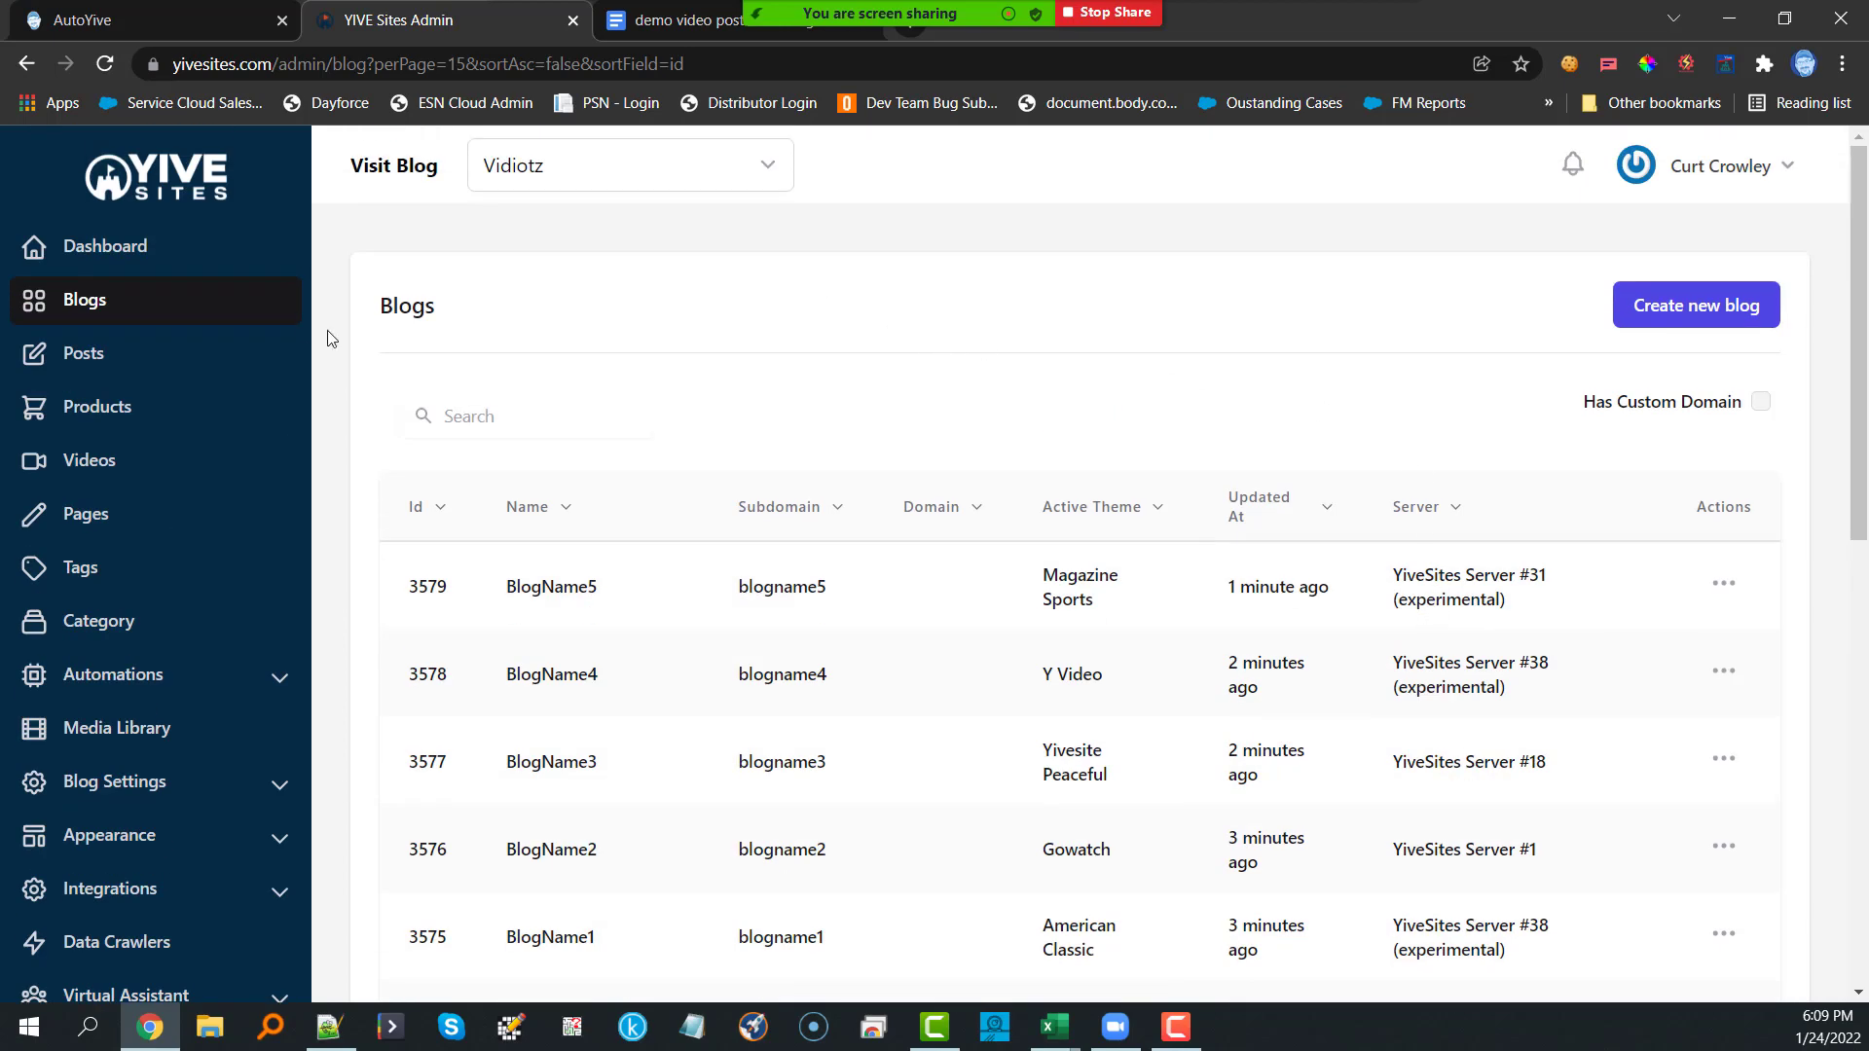
Step: Start a New Post in AutoYive and review the blogs it can be sent to
click(1687, 65)
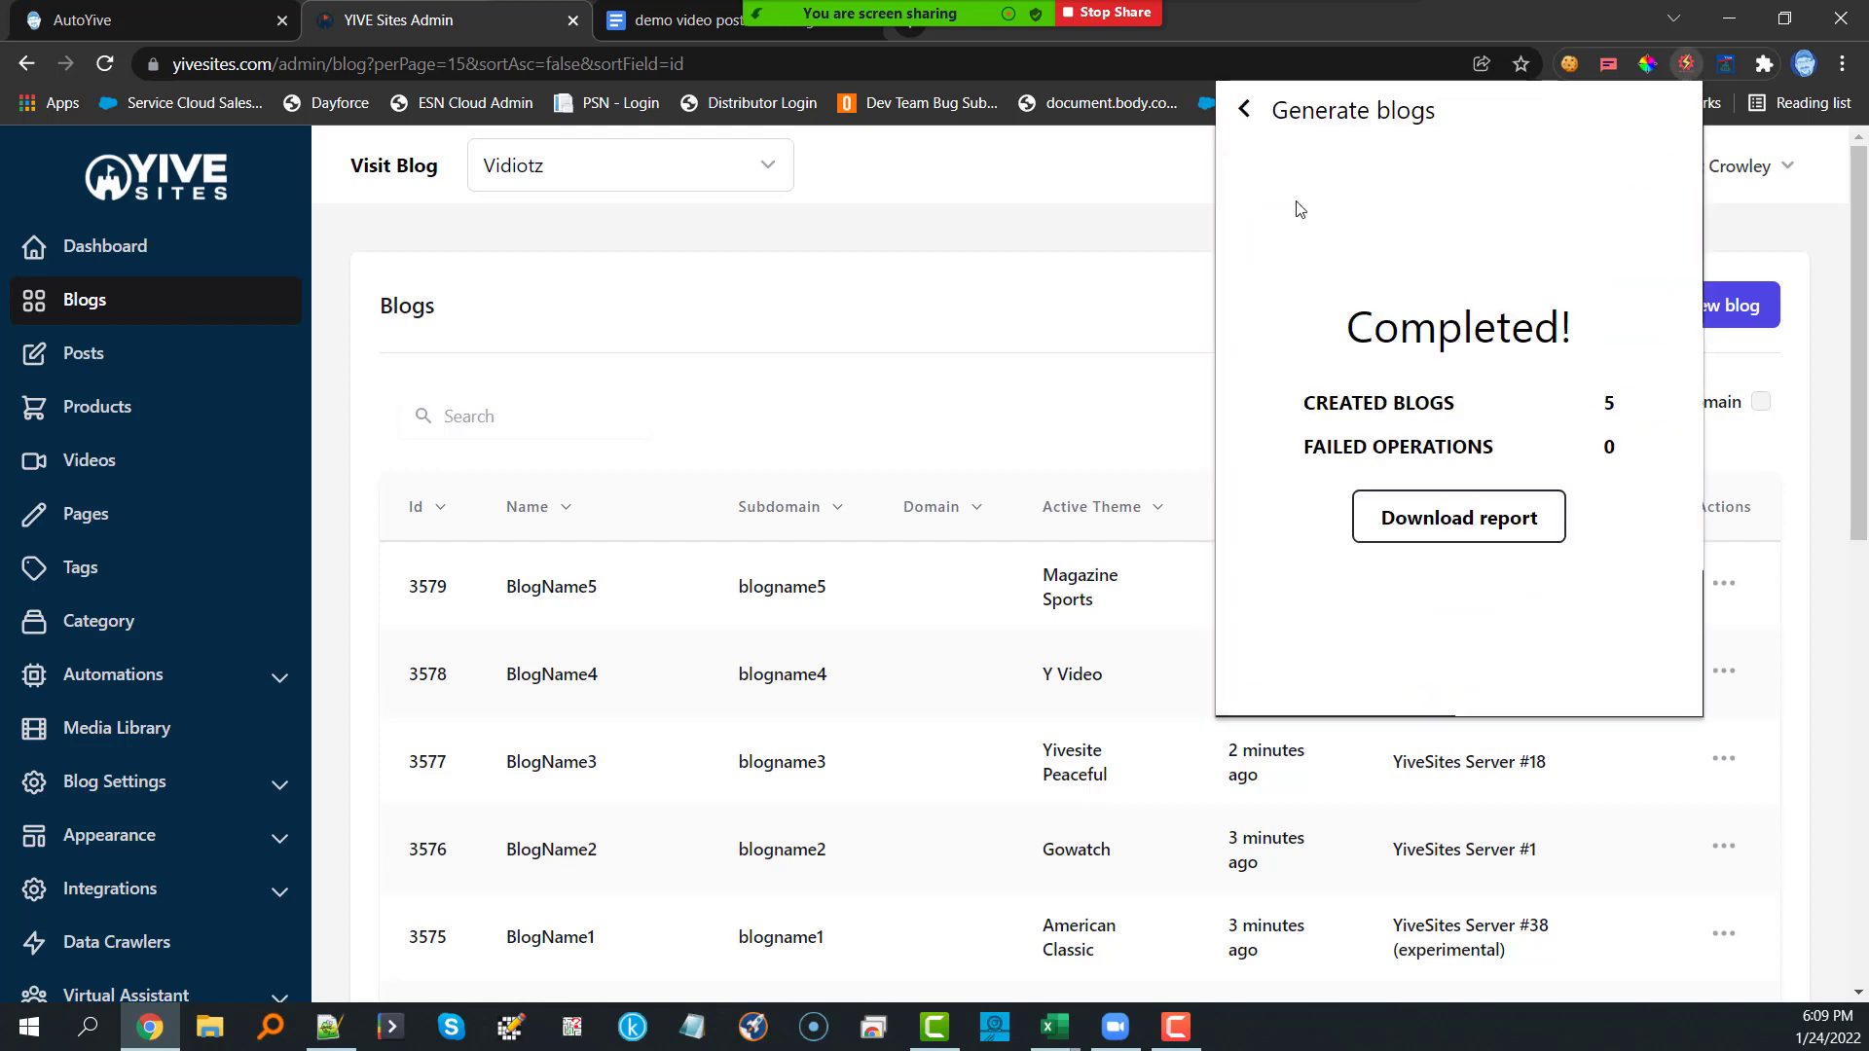
click(1244, 111)
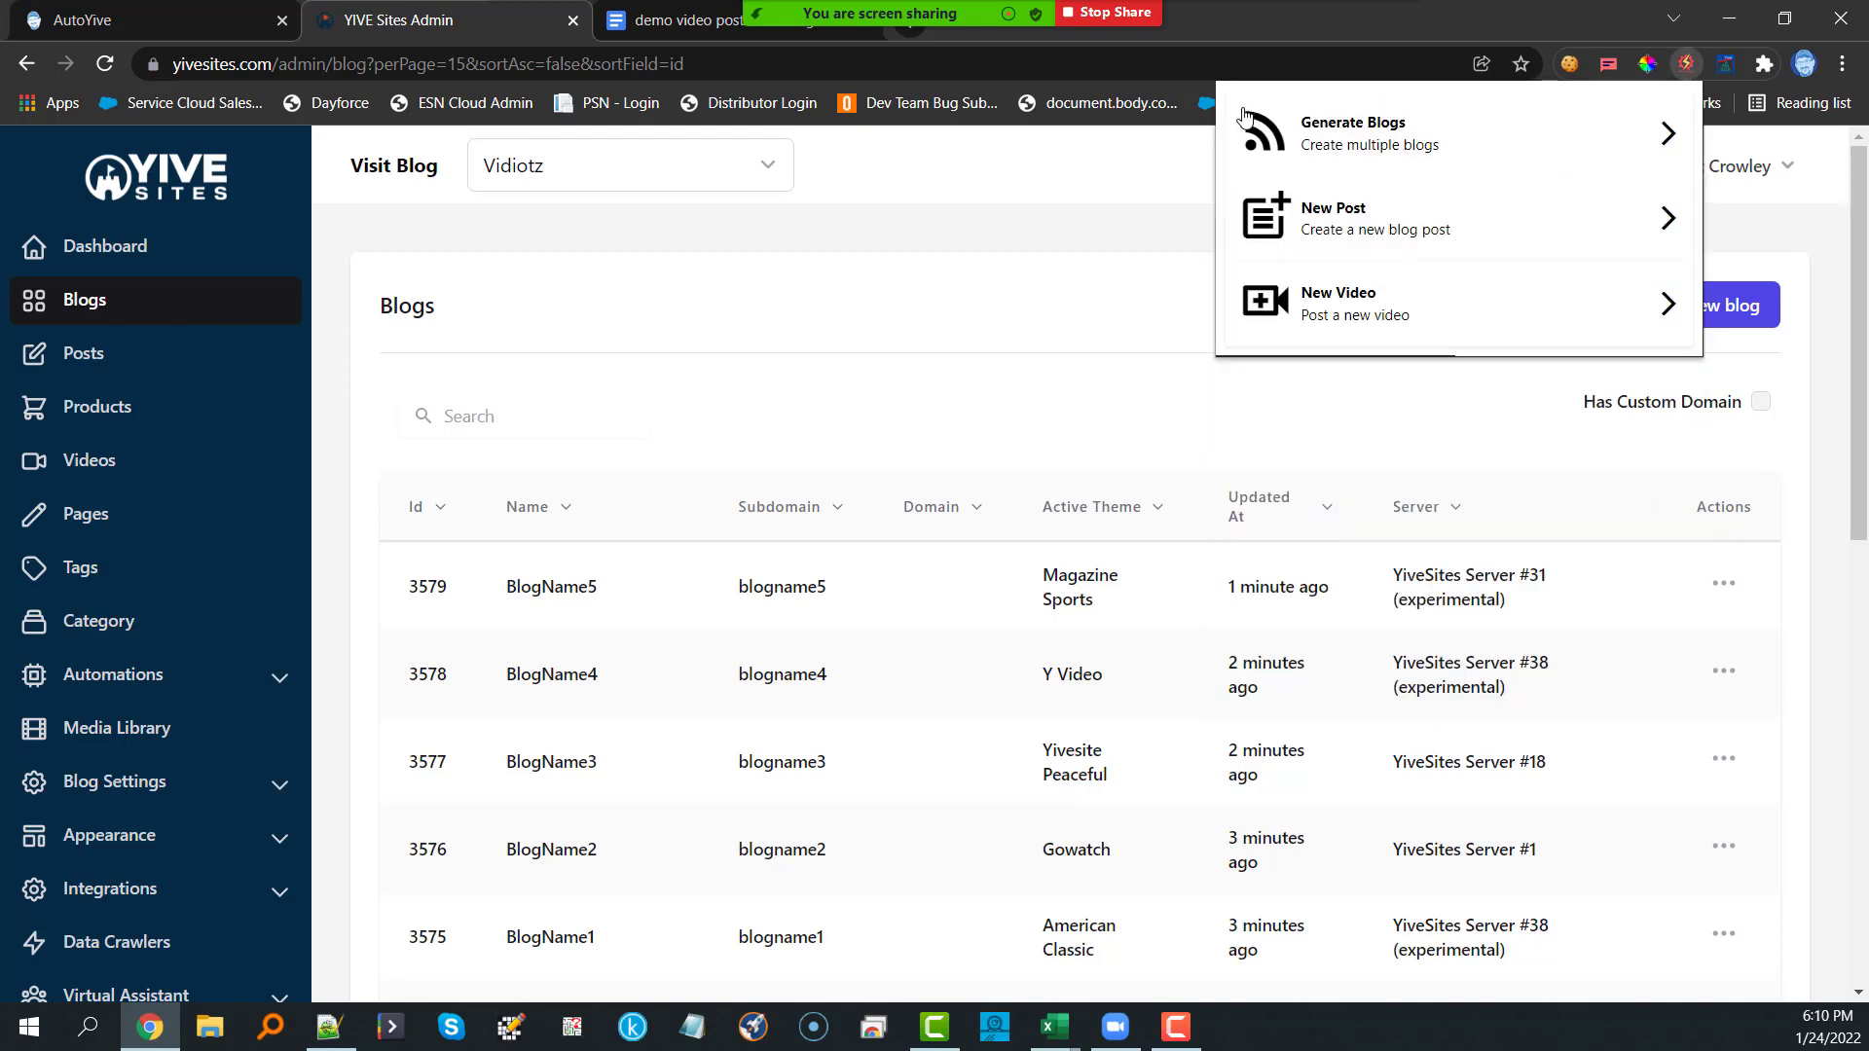
click(1354, 219)
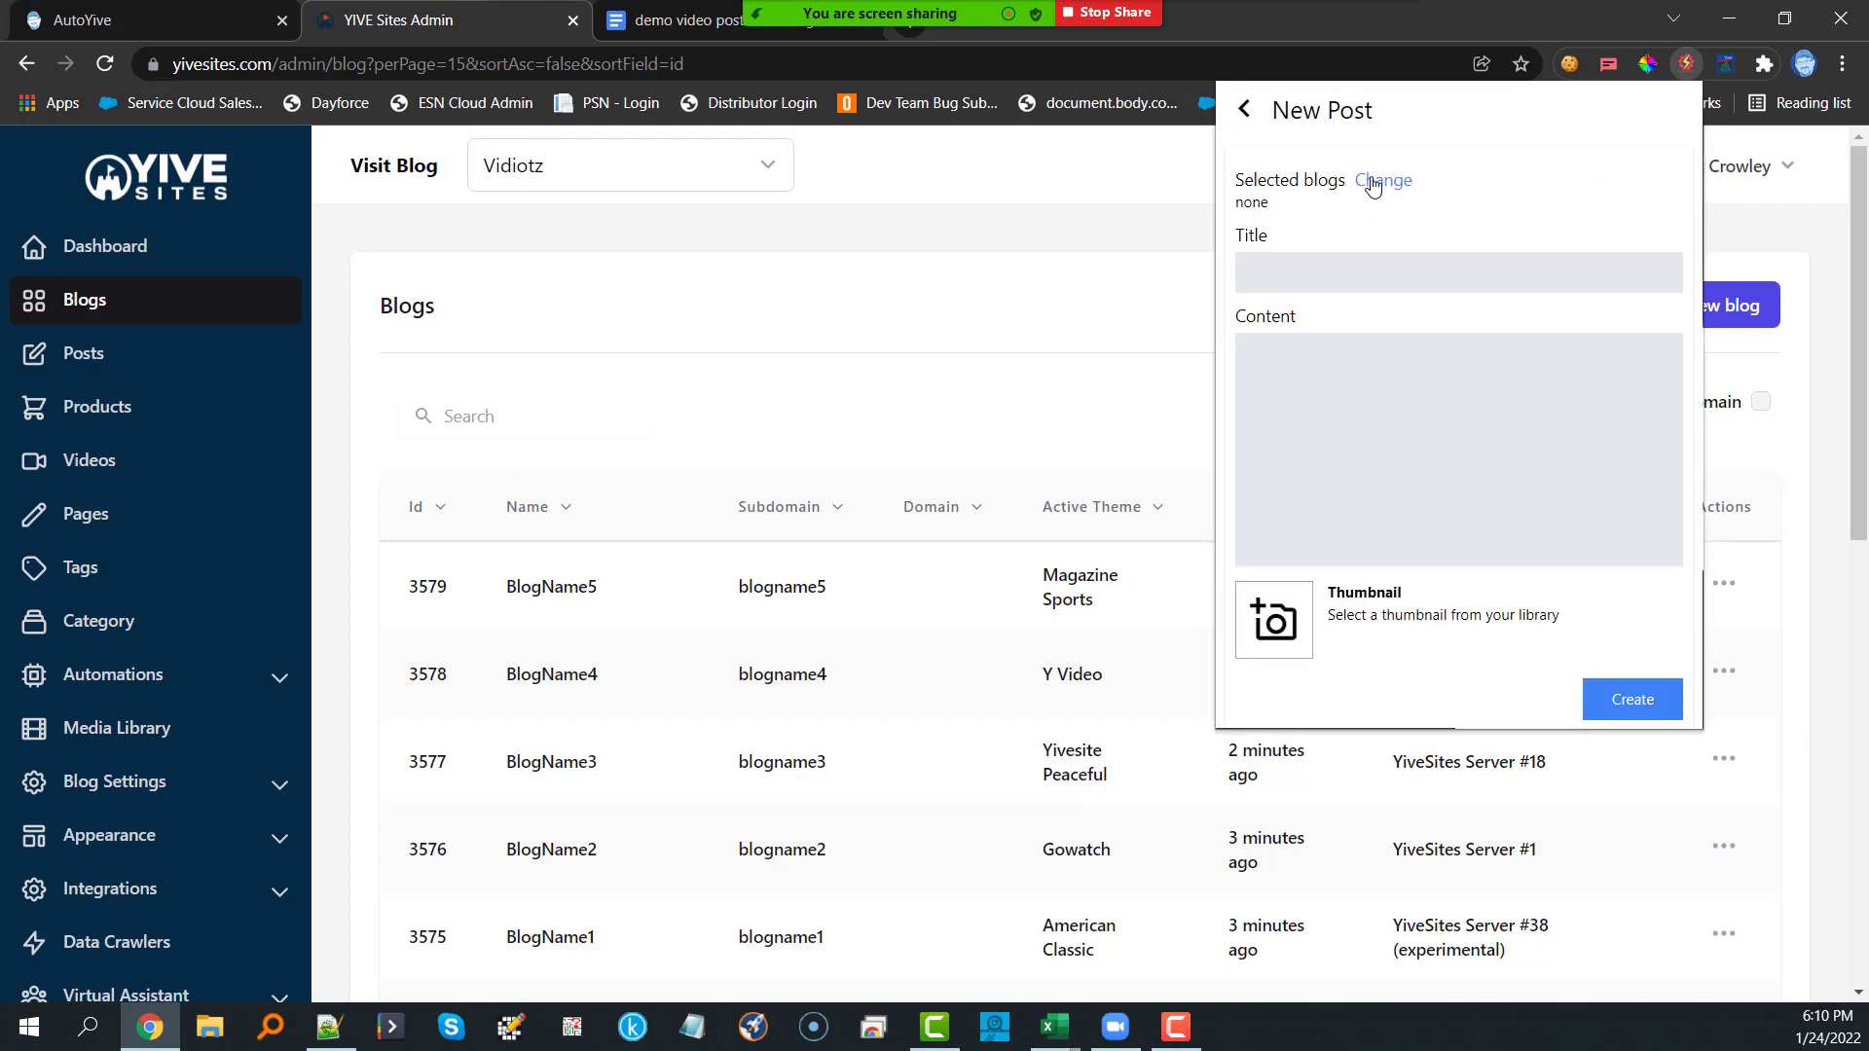
click(1380, 182)
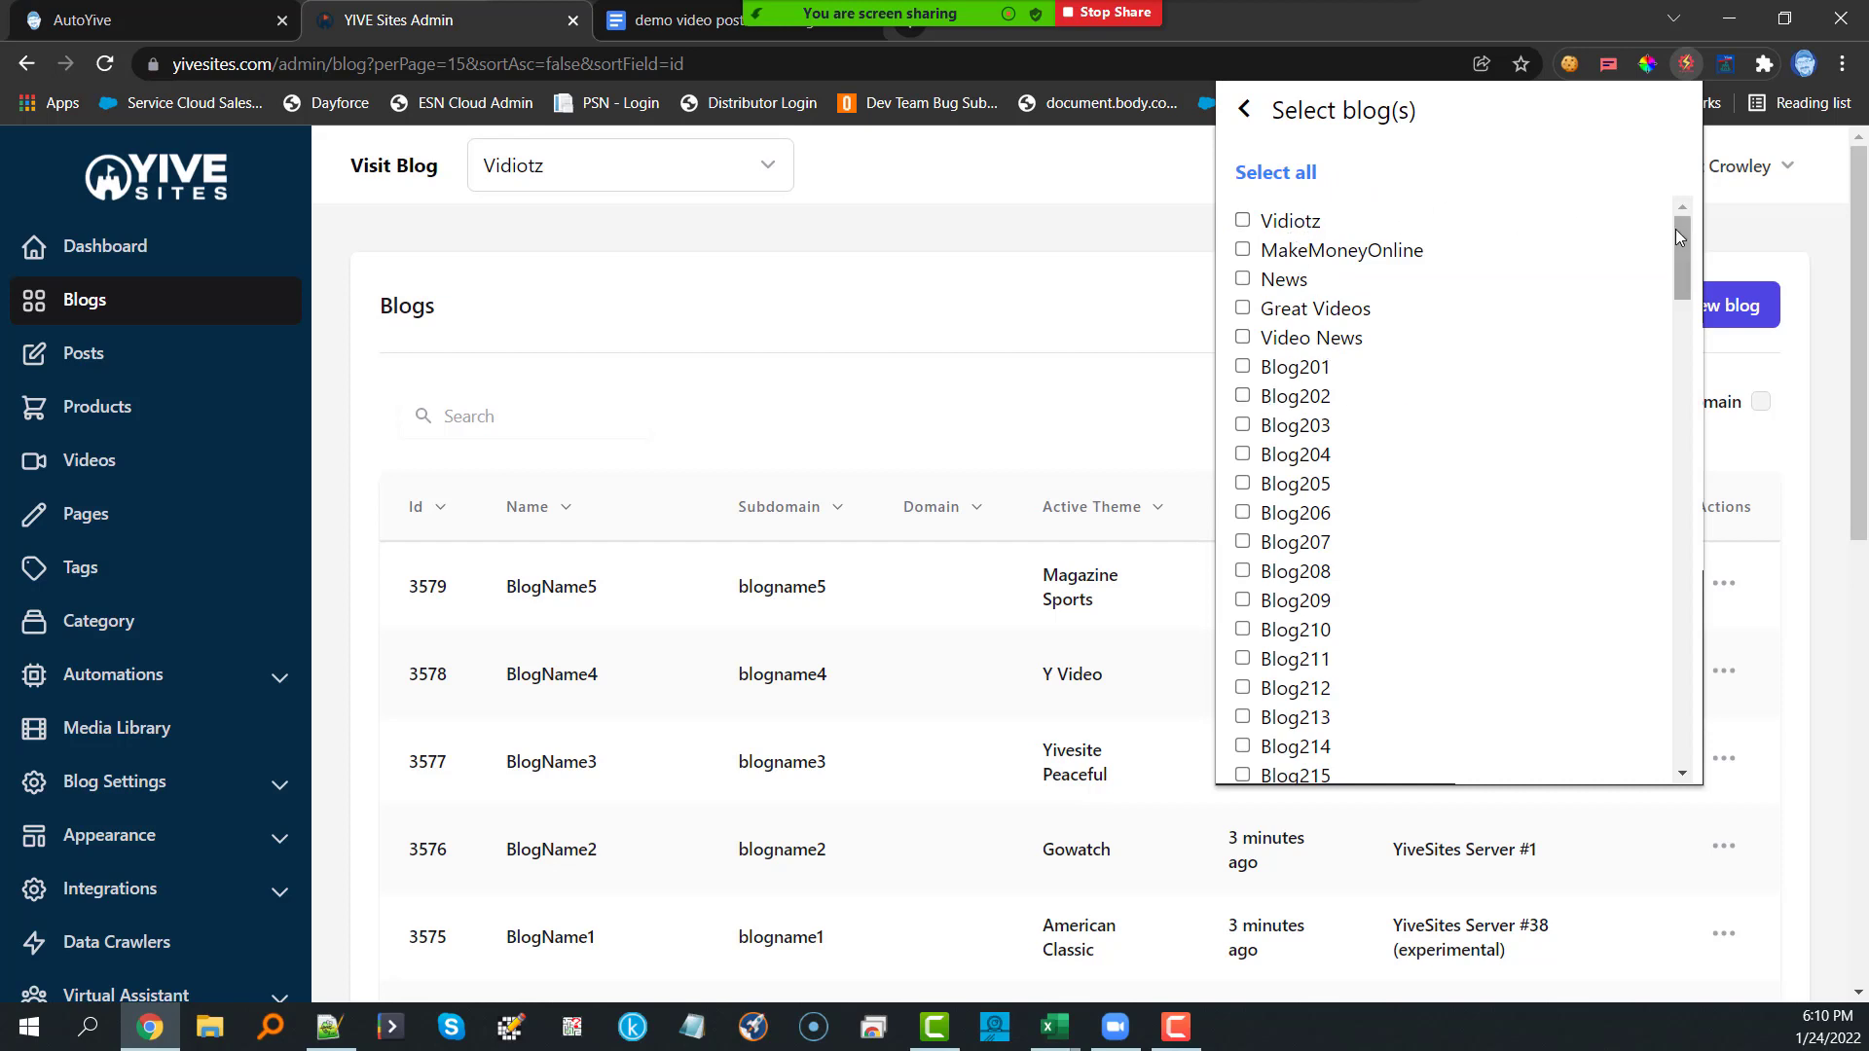
drag(1673, 234, 1670, 301)
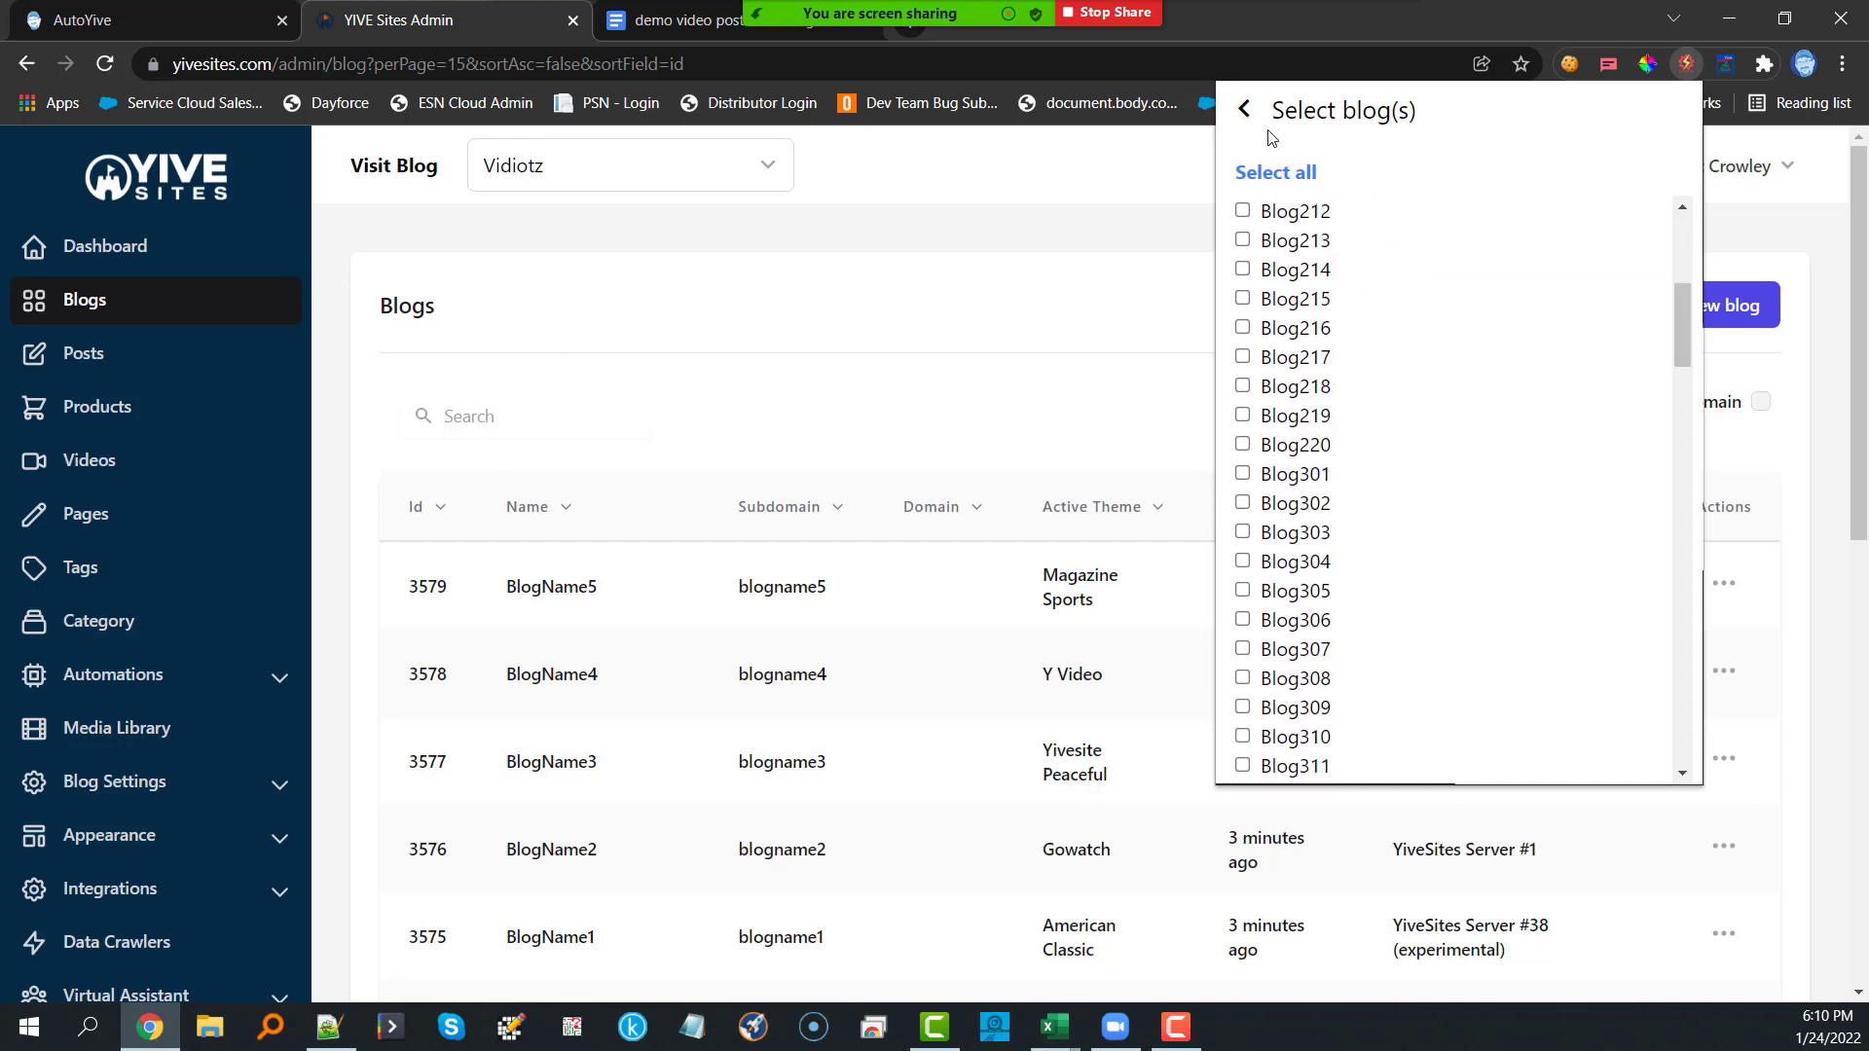
click(1241, 110)
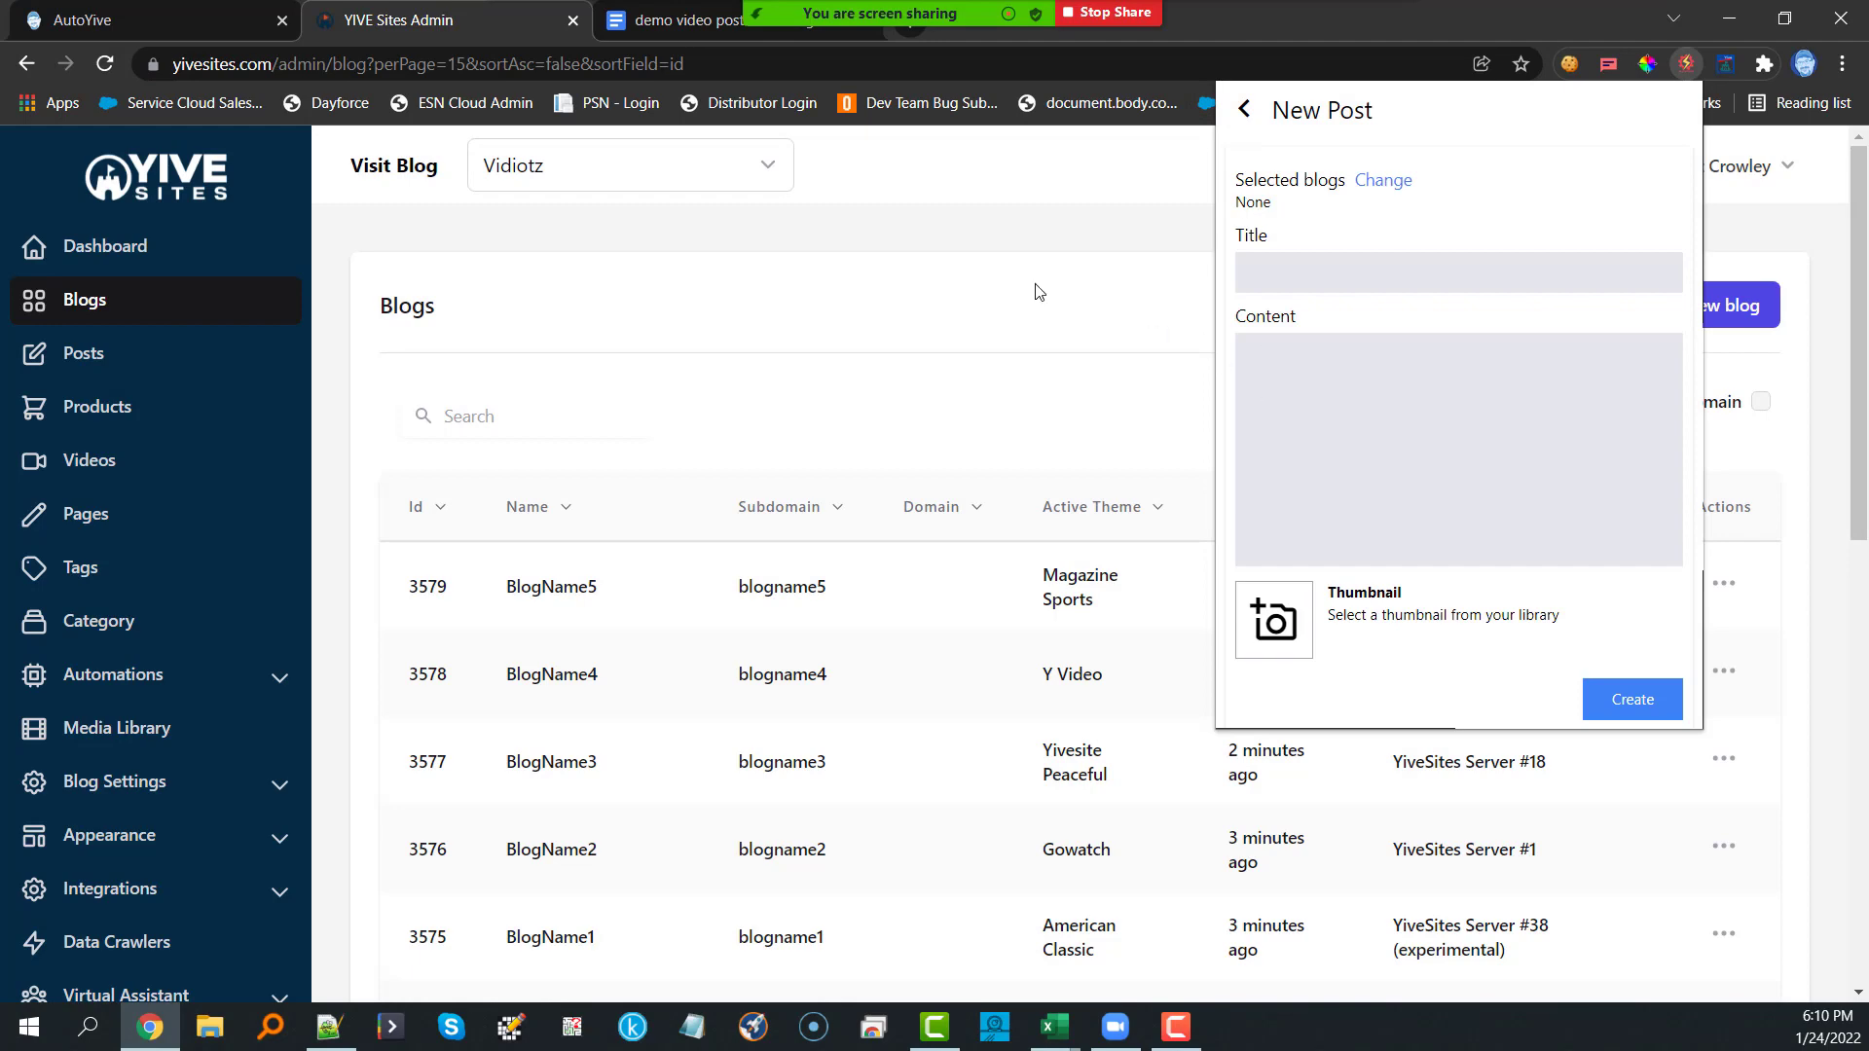
Step: Select all the spun article text in the demo video post Google Doc
click(674, 21)
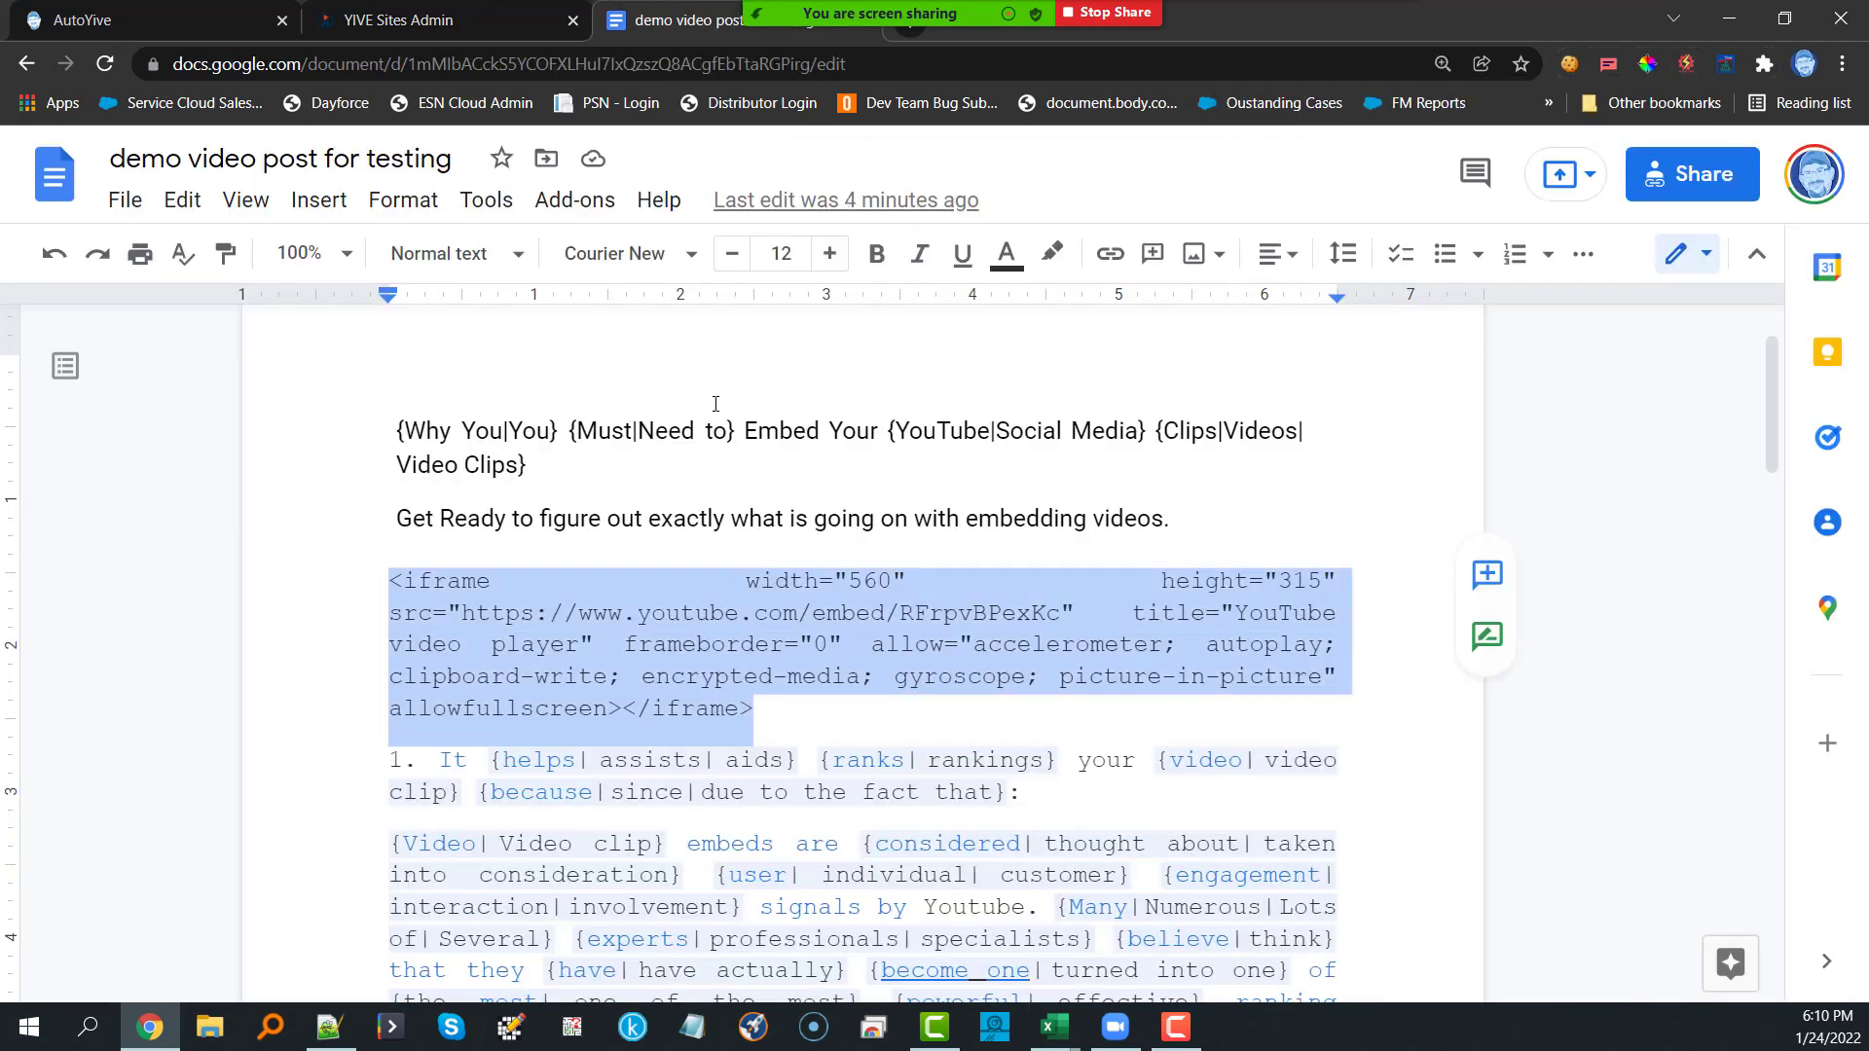
click(707, 473)
key(ctrl+a)
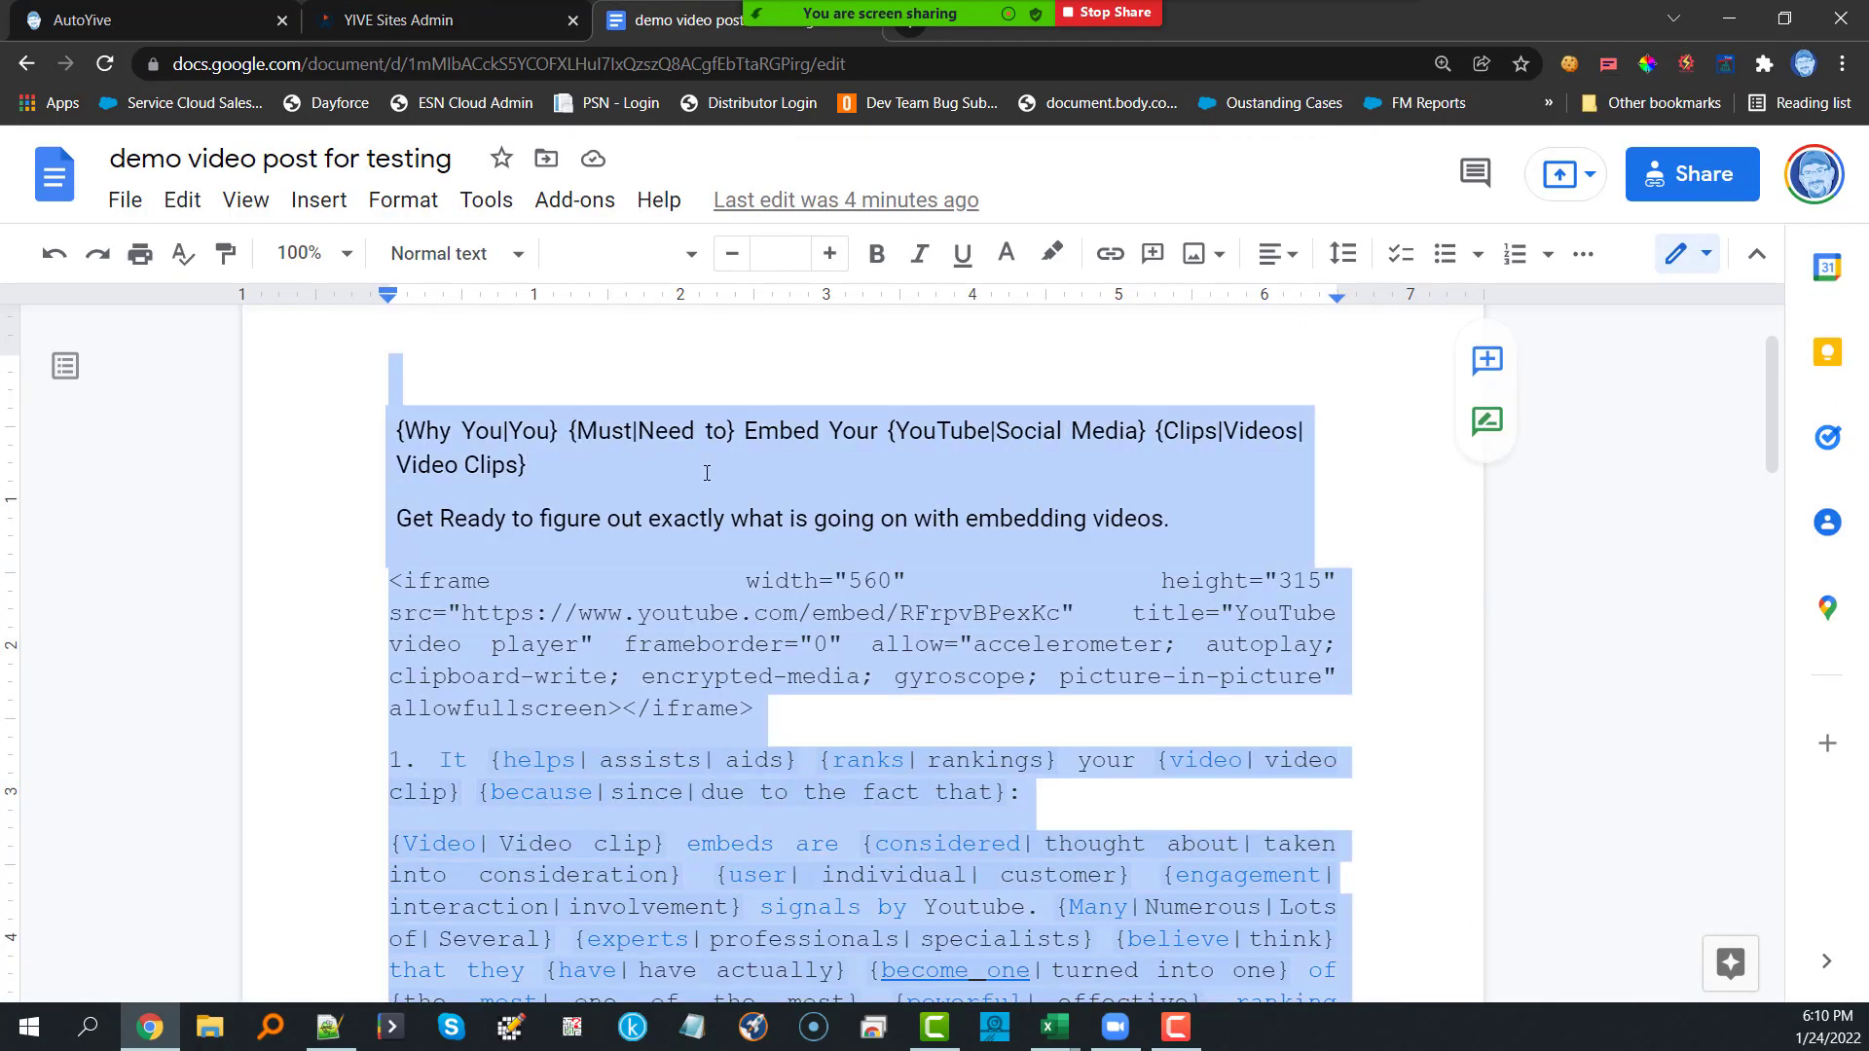
click(447, 21)
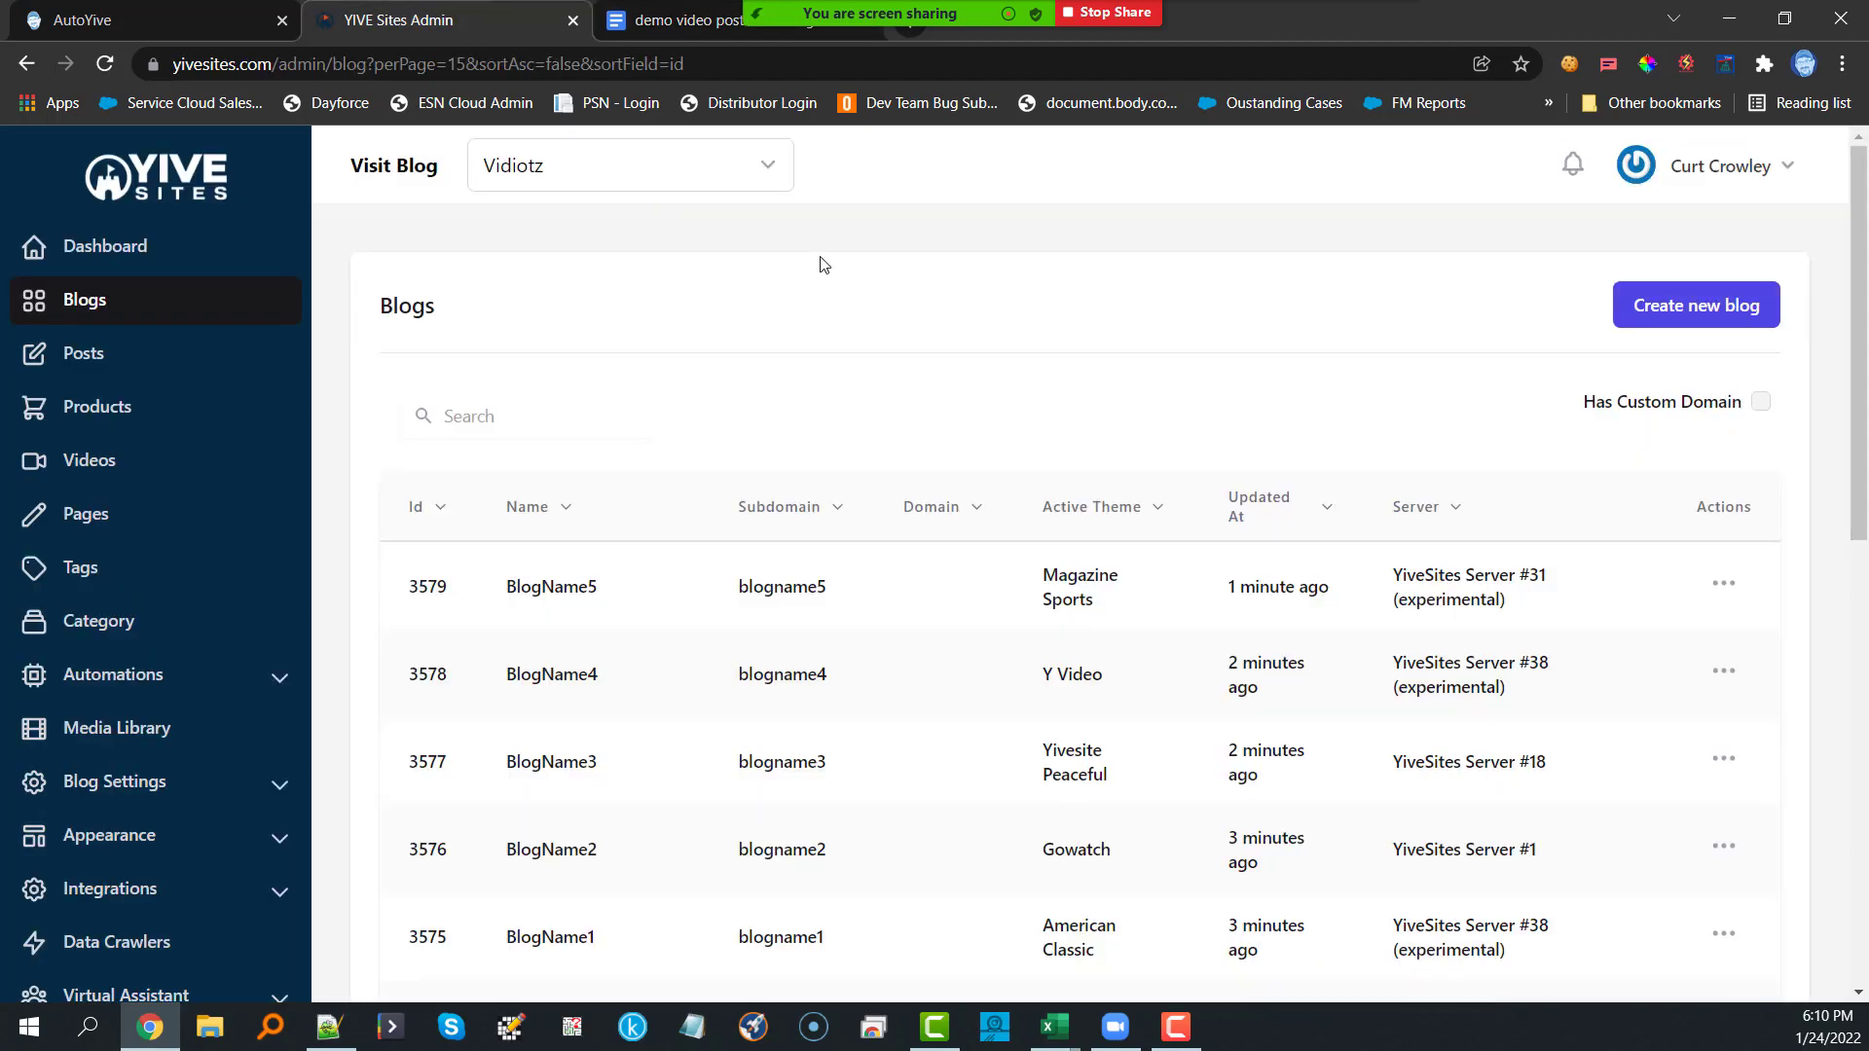
Step: Paste the spun article into Content and its title line into the post Title field
click(1687, 66)
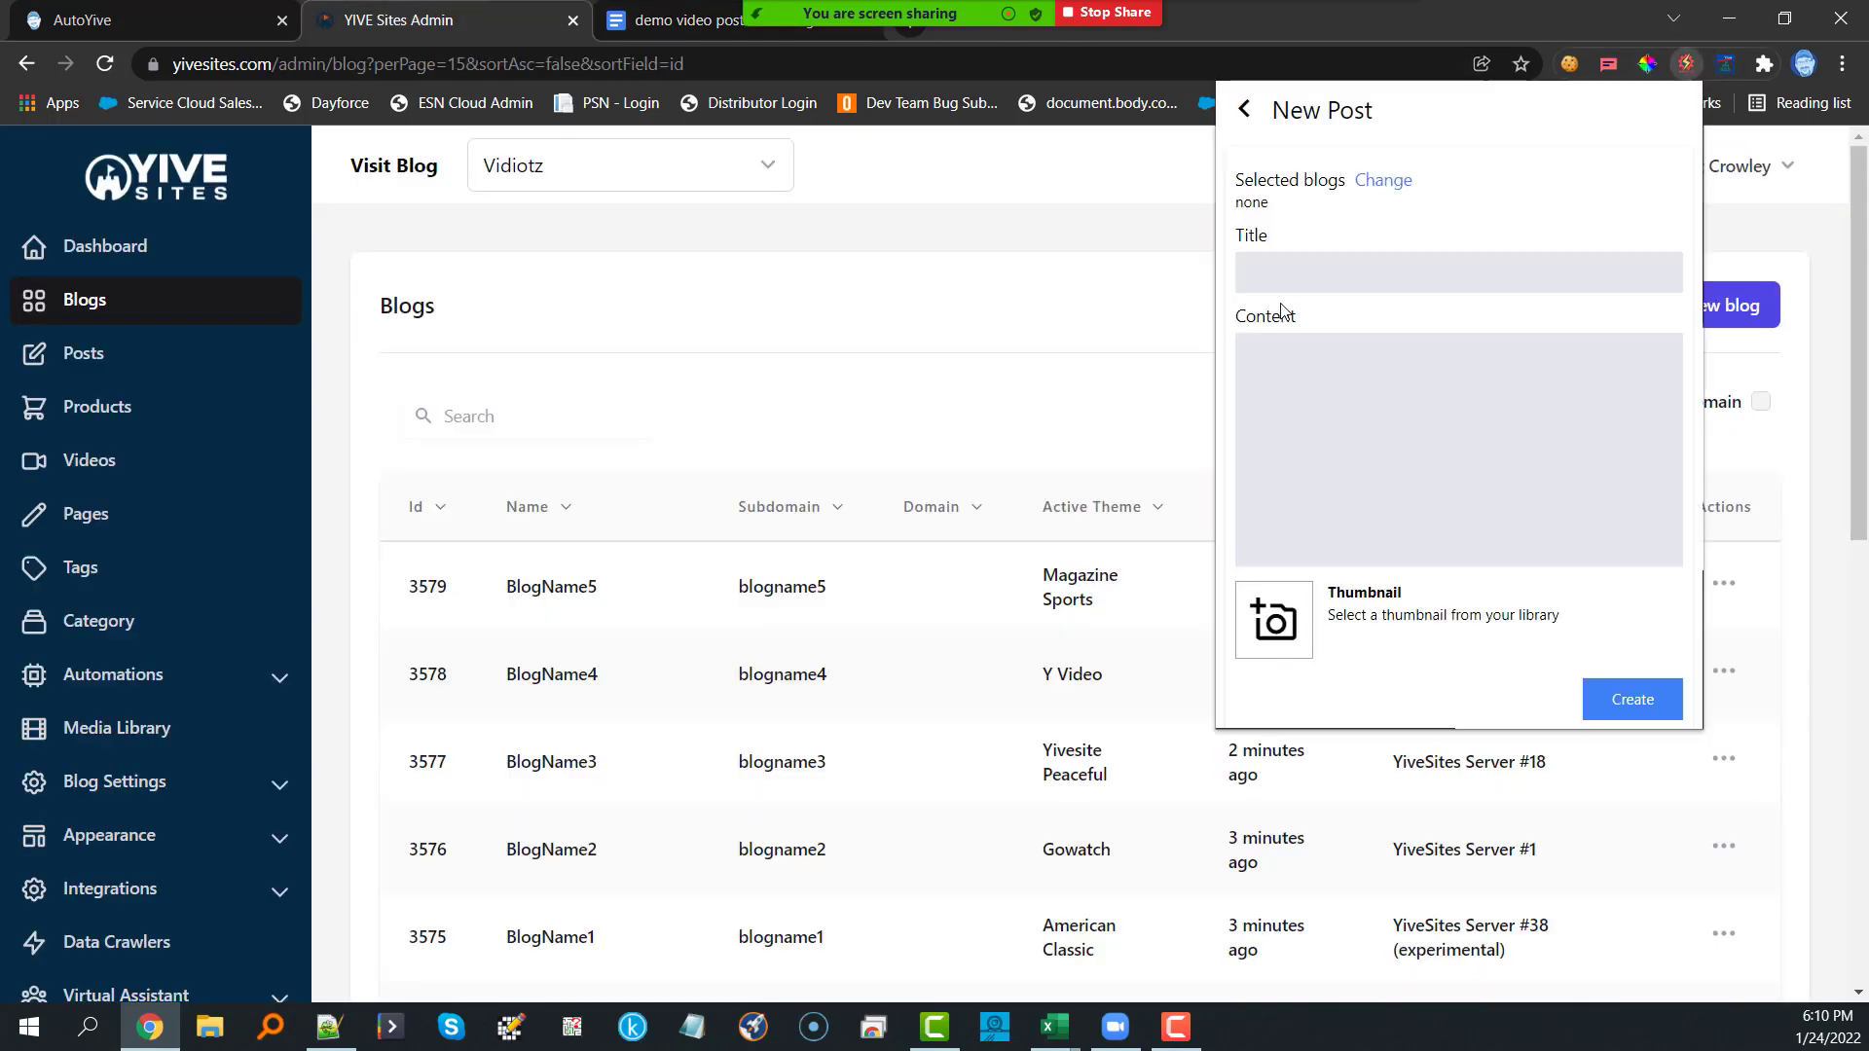
click(1296, 378)
key(ctrl+v)
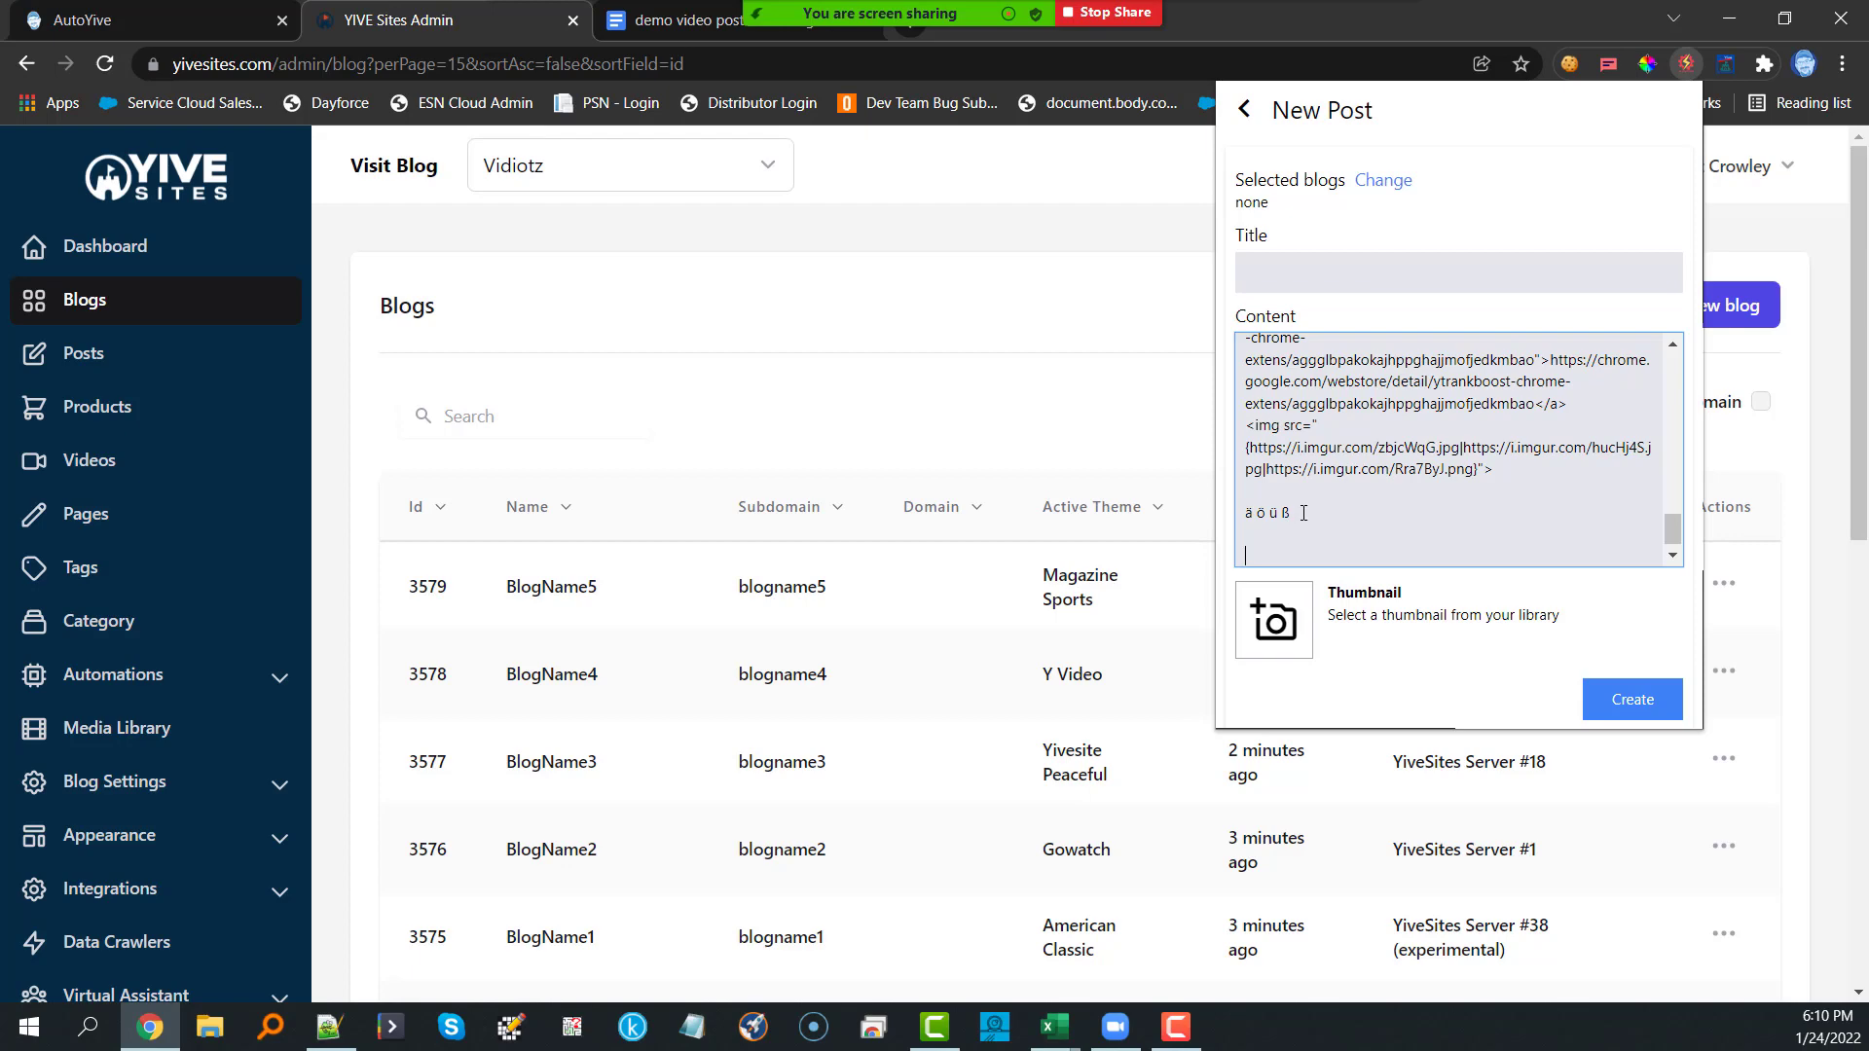
scroll(1303, 508, up, 10)
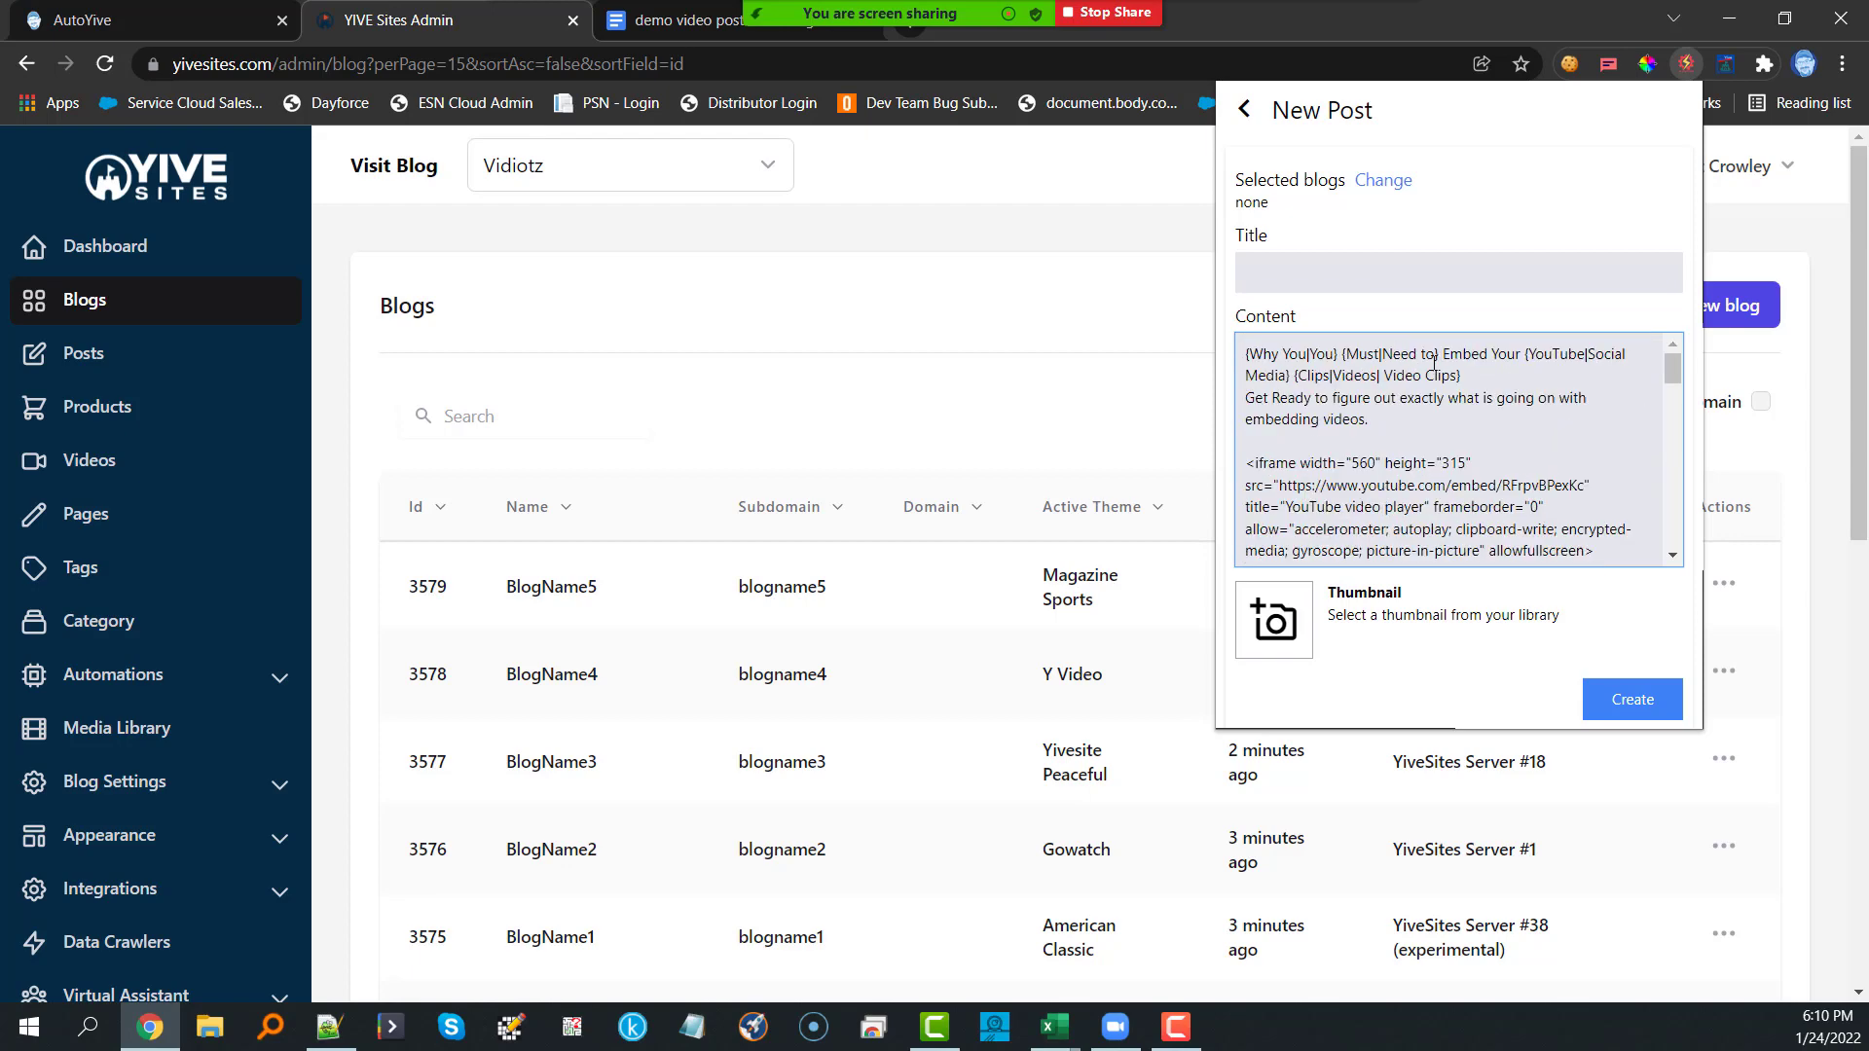
mouse_move(1487, 377)
mouse_down()
mouse_move(1241, 355)
mouse_move(1217, 374)
mouse_move(1251, 354)
mouse_move(1483, 375)
mouse_up()
key(ctrl+c)
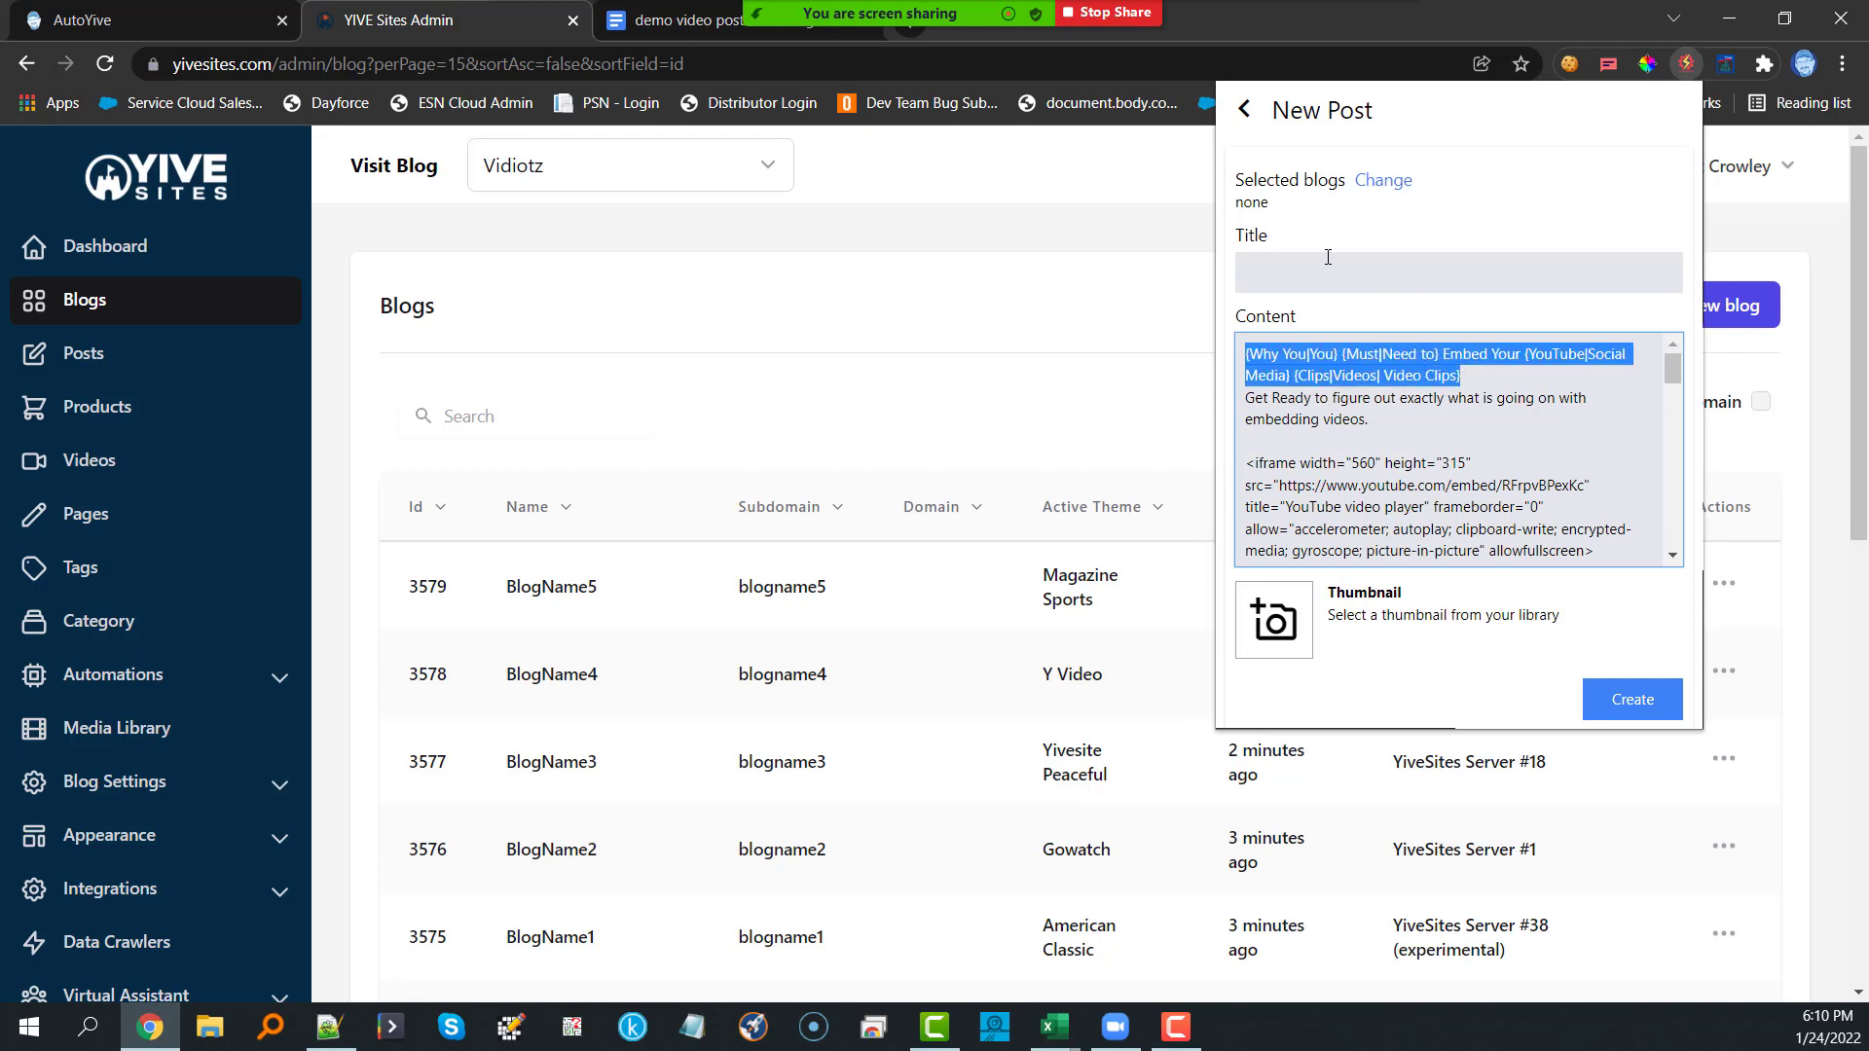
click(1319, 271)
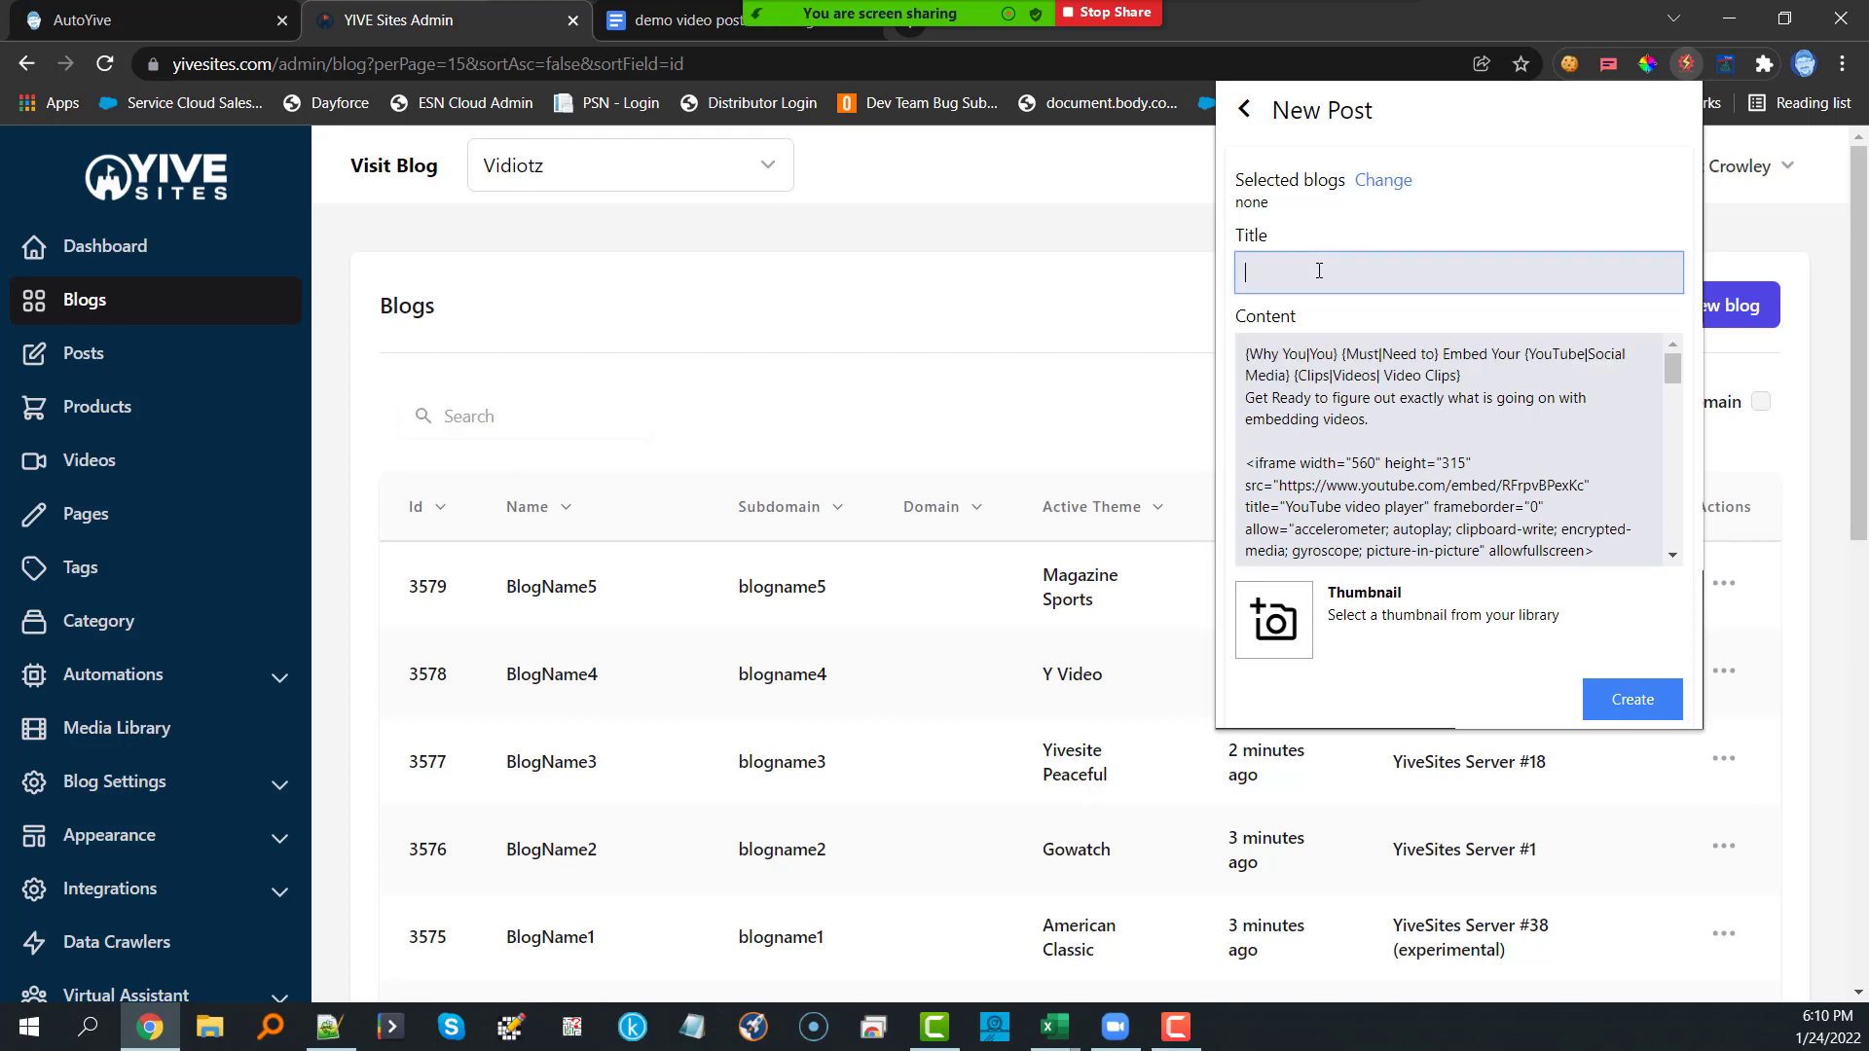
key(ctrl+v)
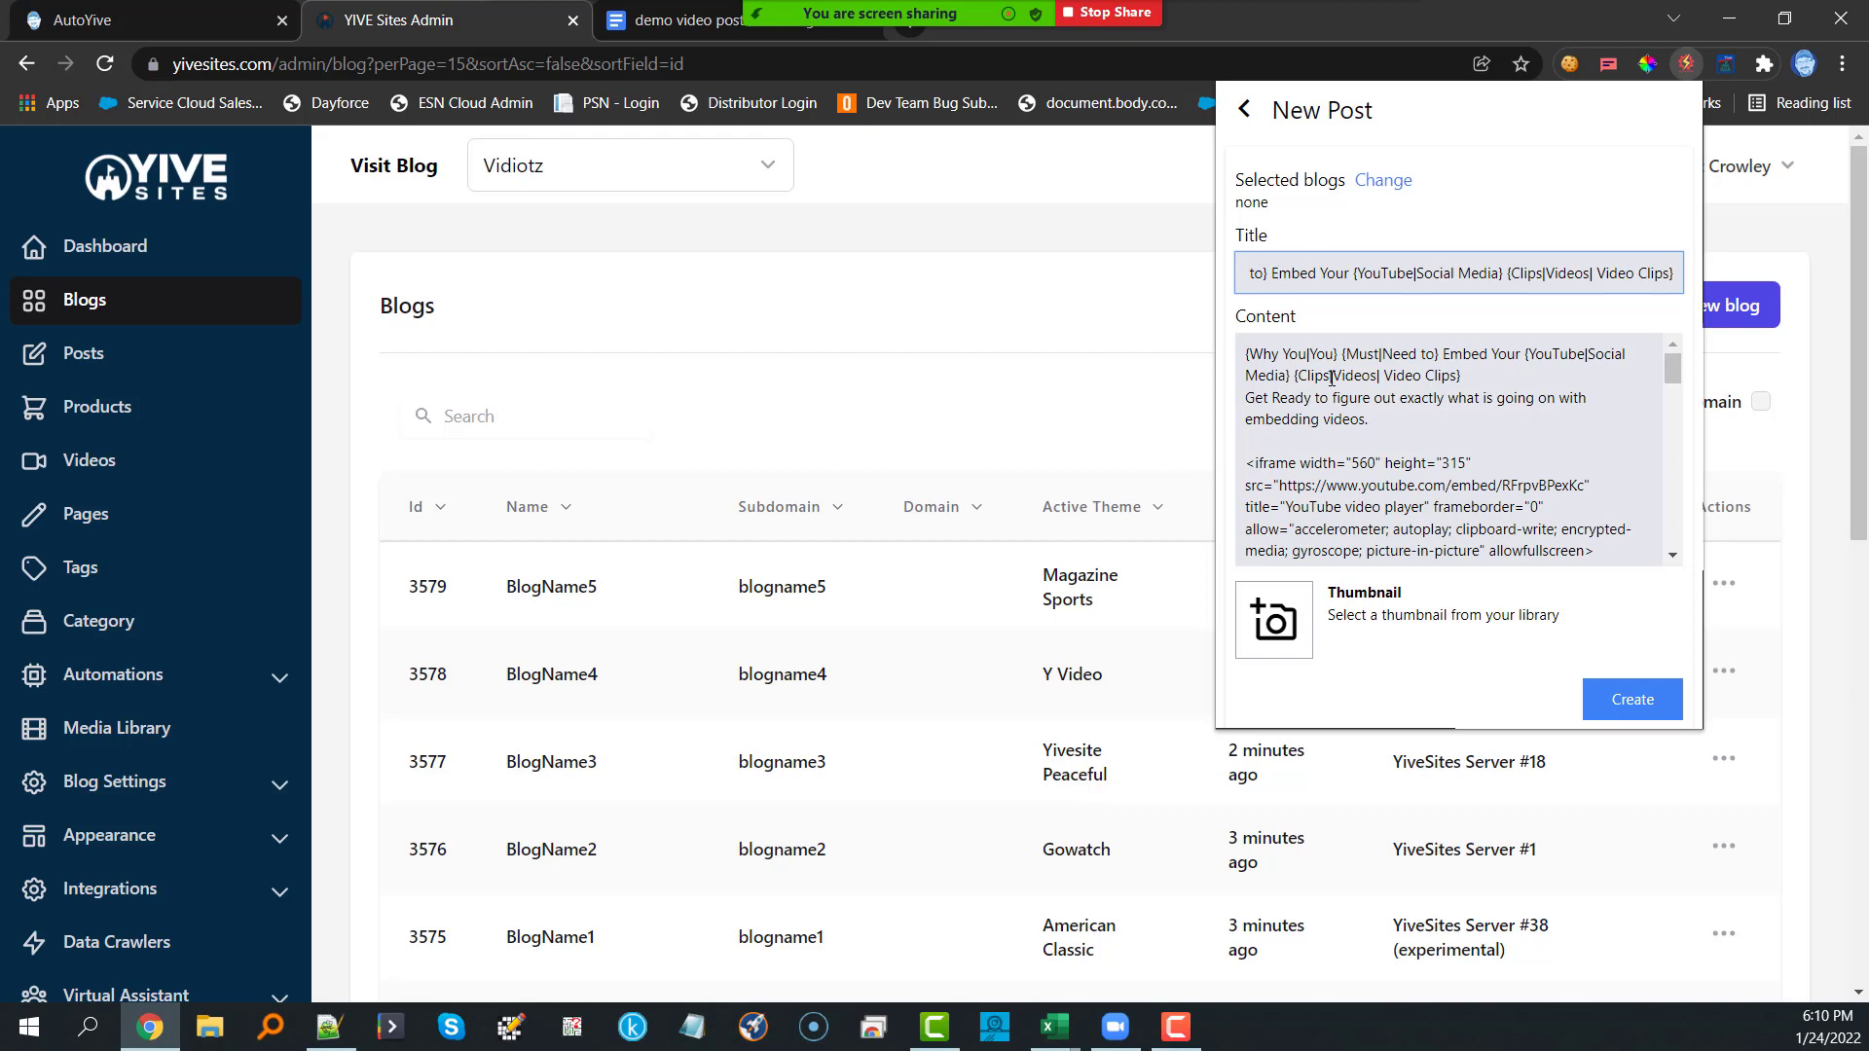
click(1479, 376)
key(Return)
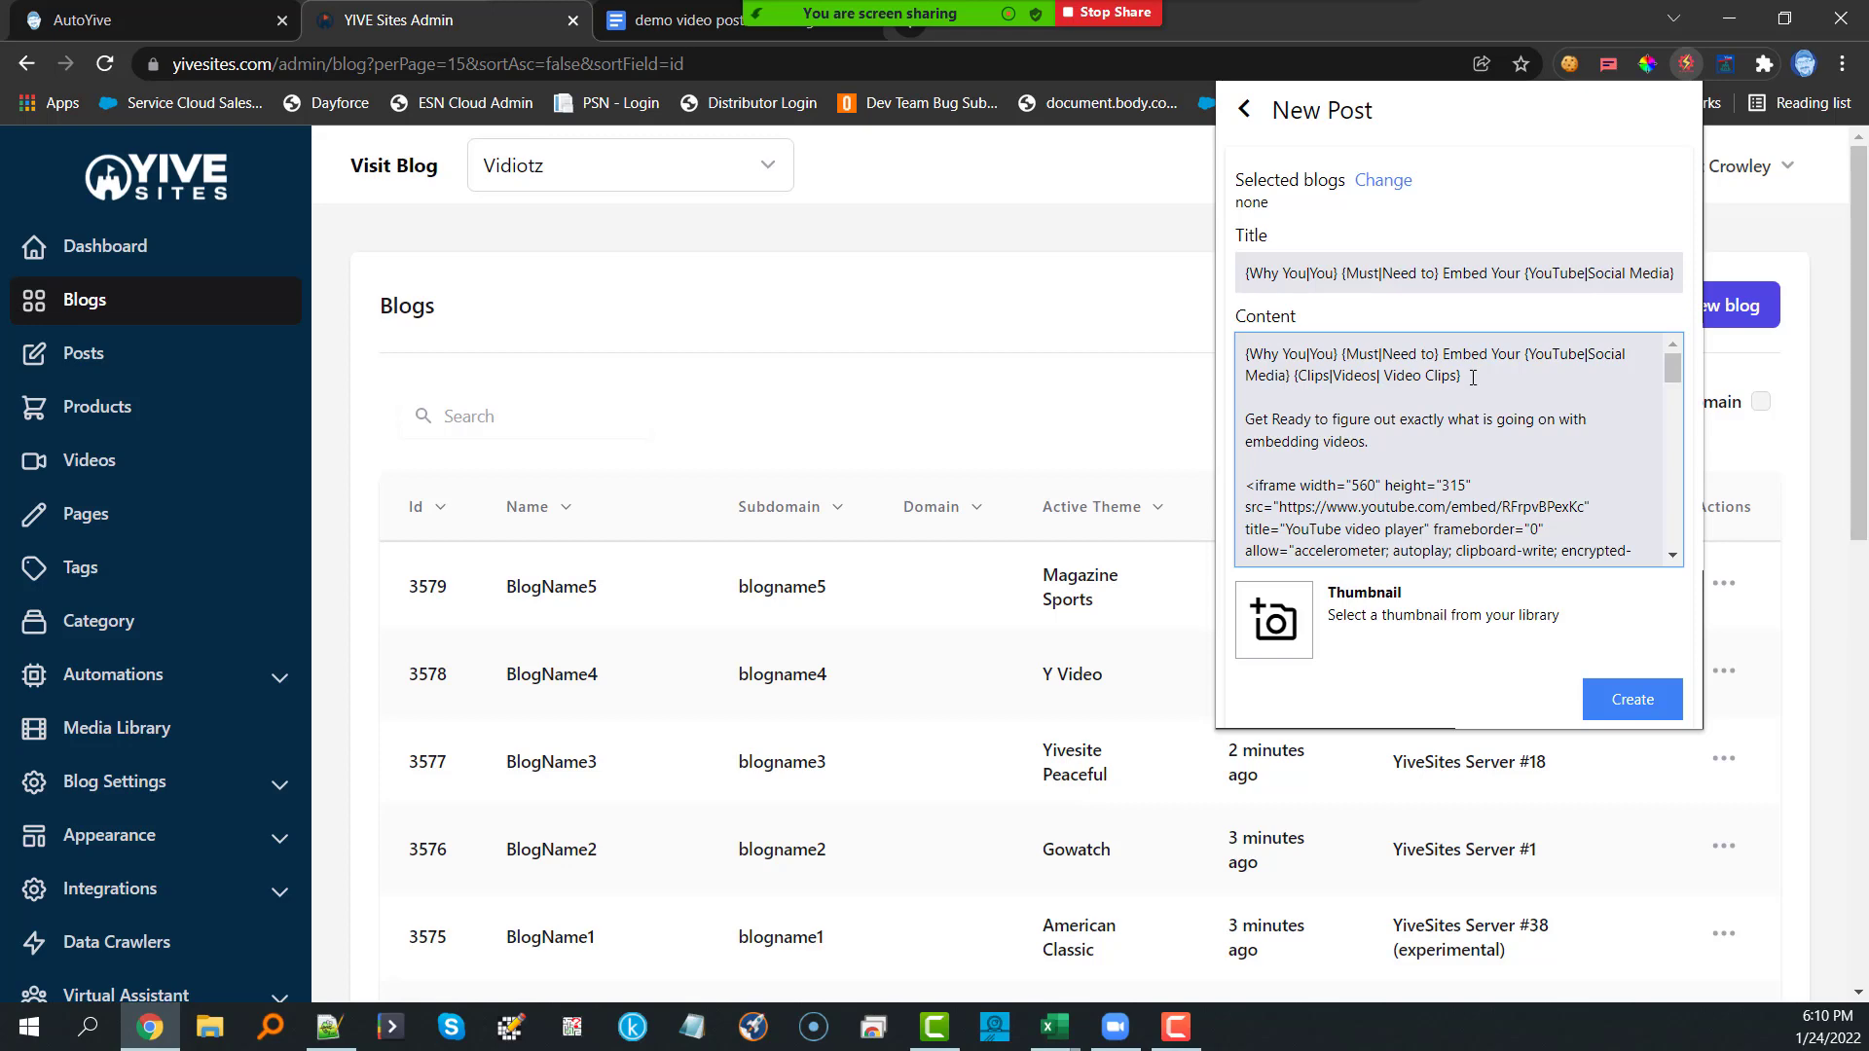
Step: Set the woman-with-camera Vidiotz library image as thumbnail and bring up the blog selection list
scroll(1474, 383, down, 10)
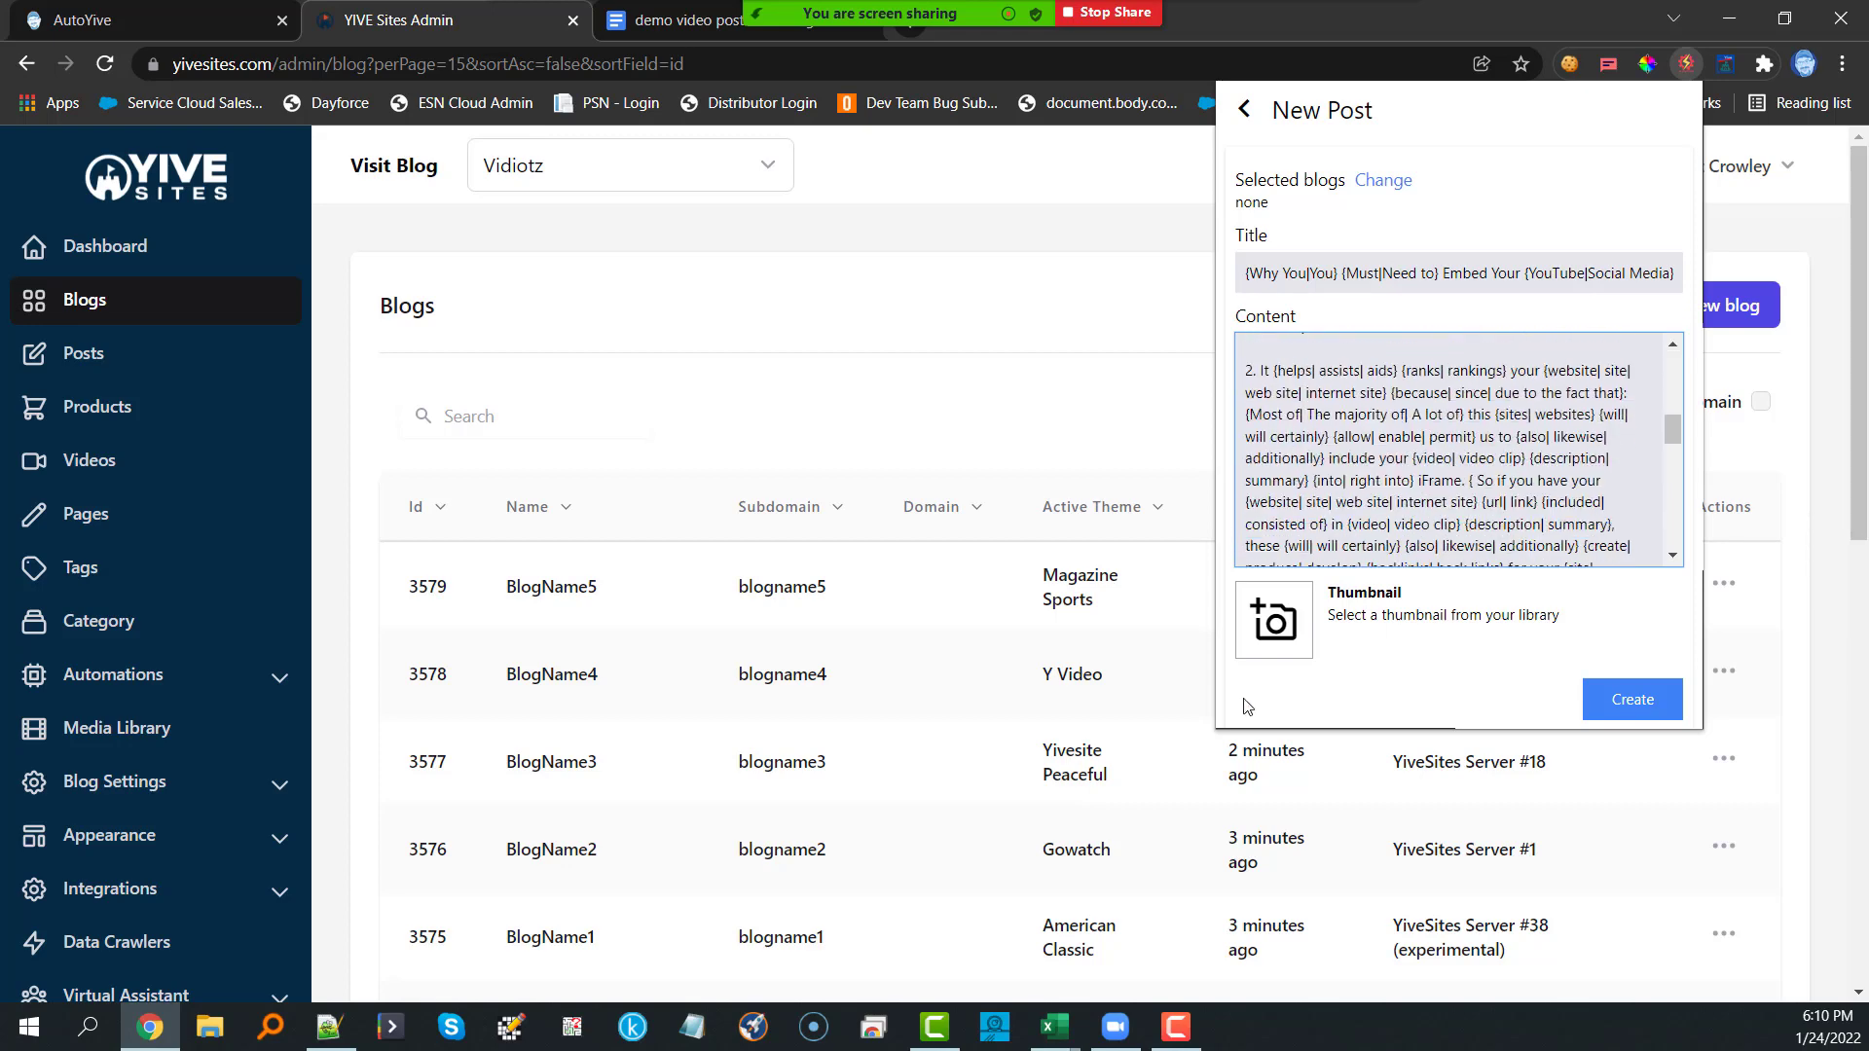
click(1278, 628)
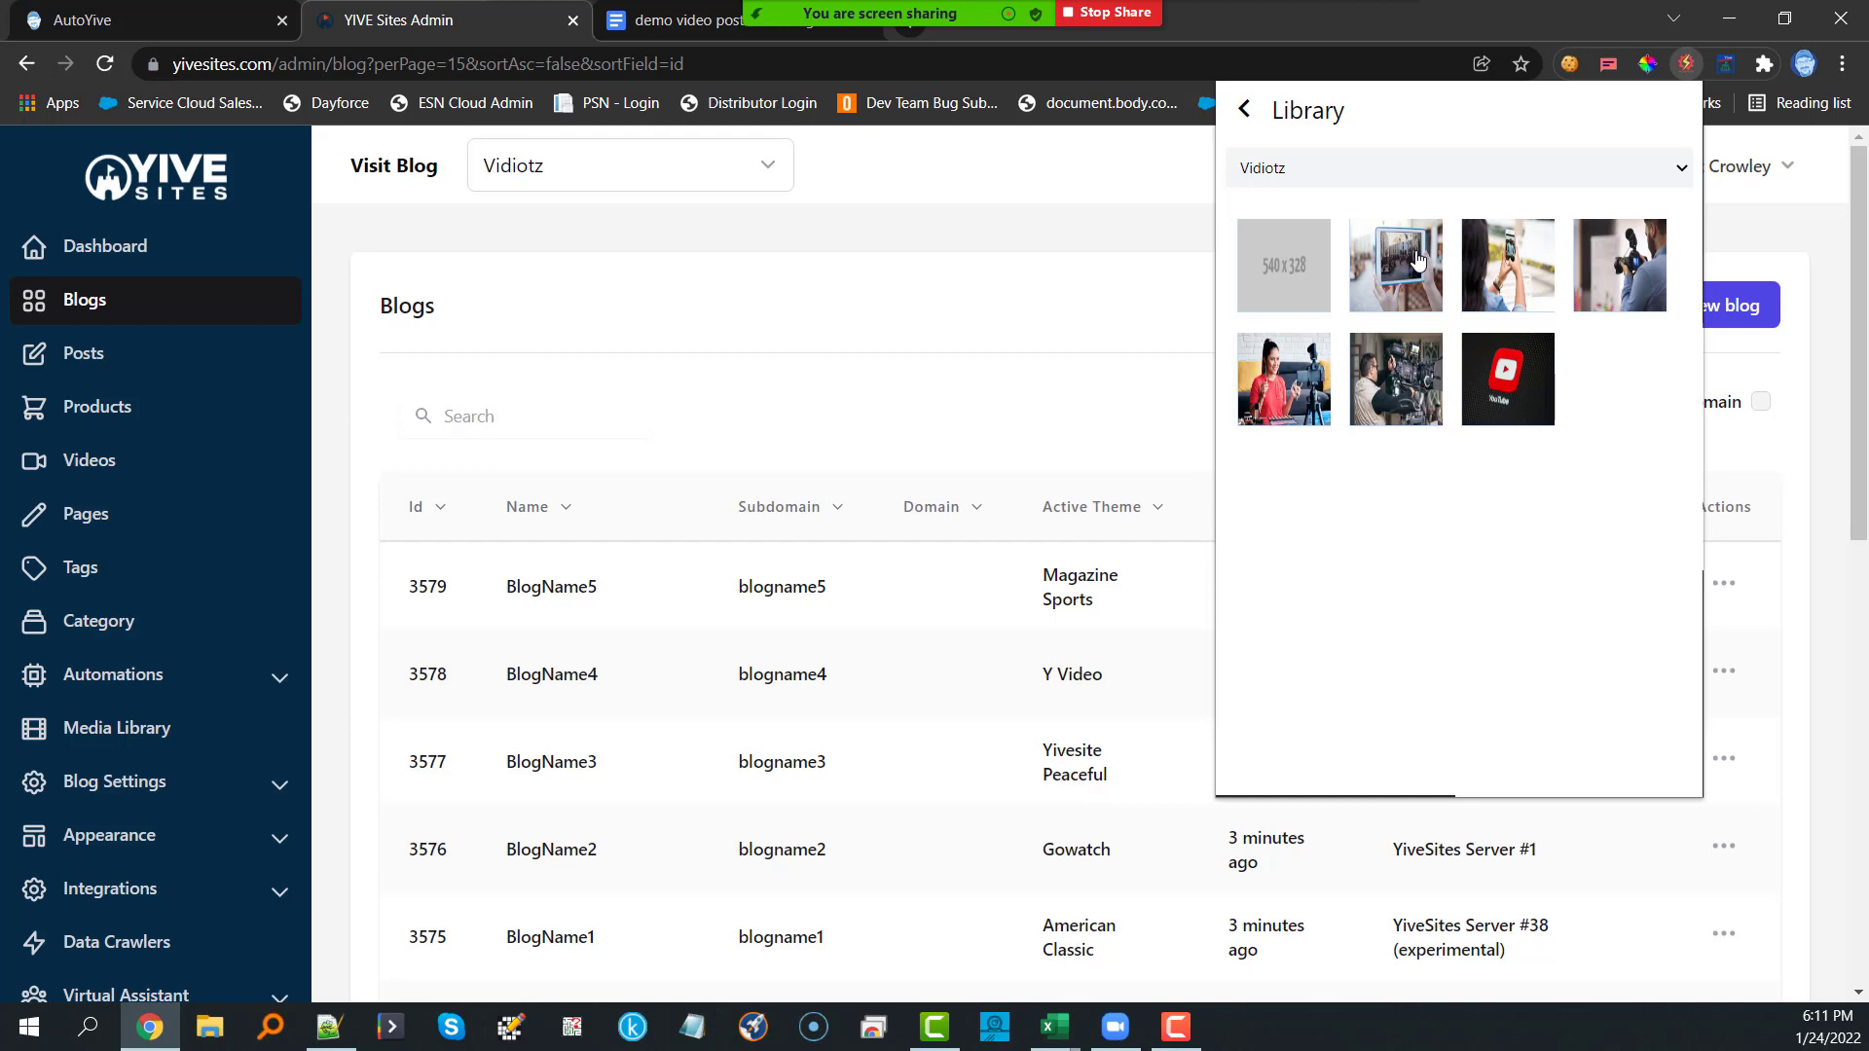
click(1276, 376)
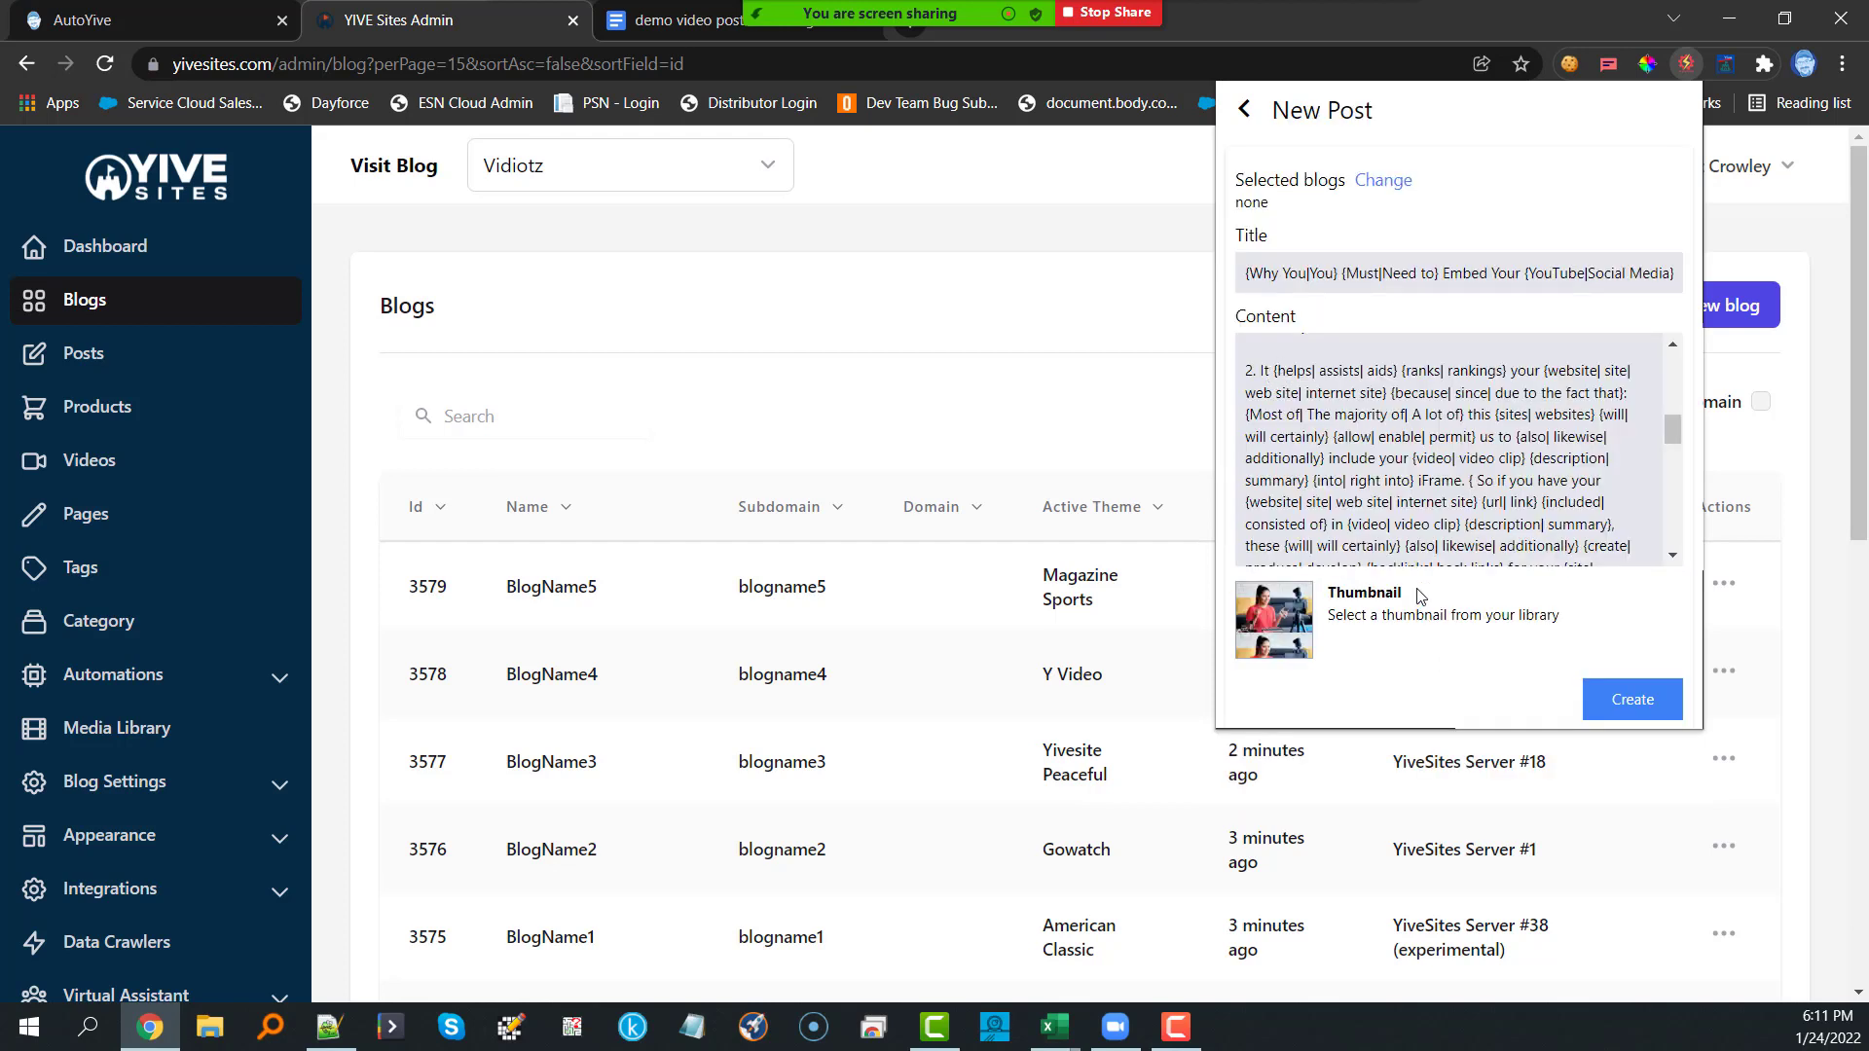
click(1387, 185)
scroll(1470, 503, down, 15)
Step: Tick BlogName1 through BlogName5 as target blogs and press Create to submit the post
scroll(1462, 507, down, 5)
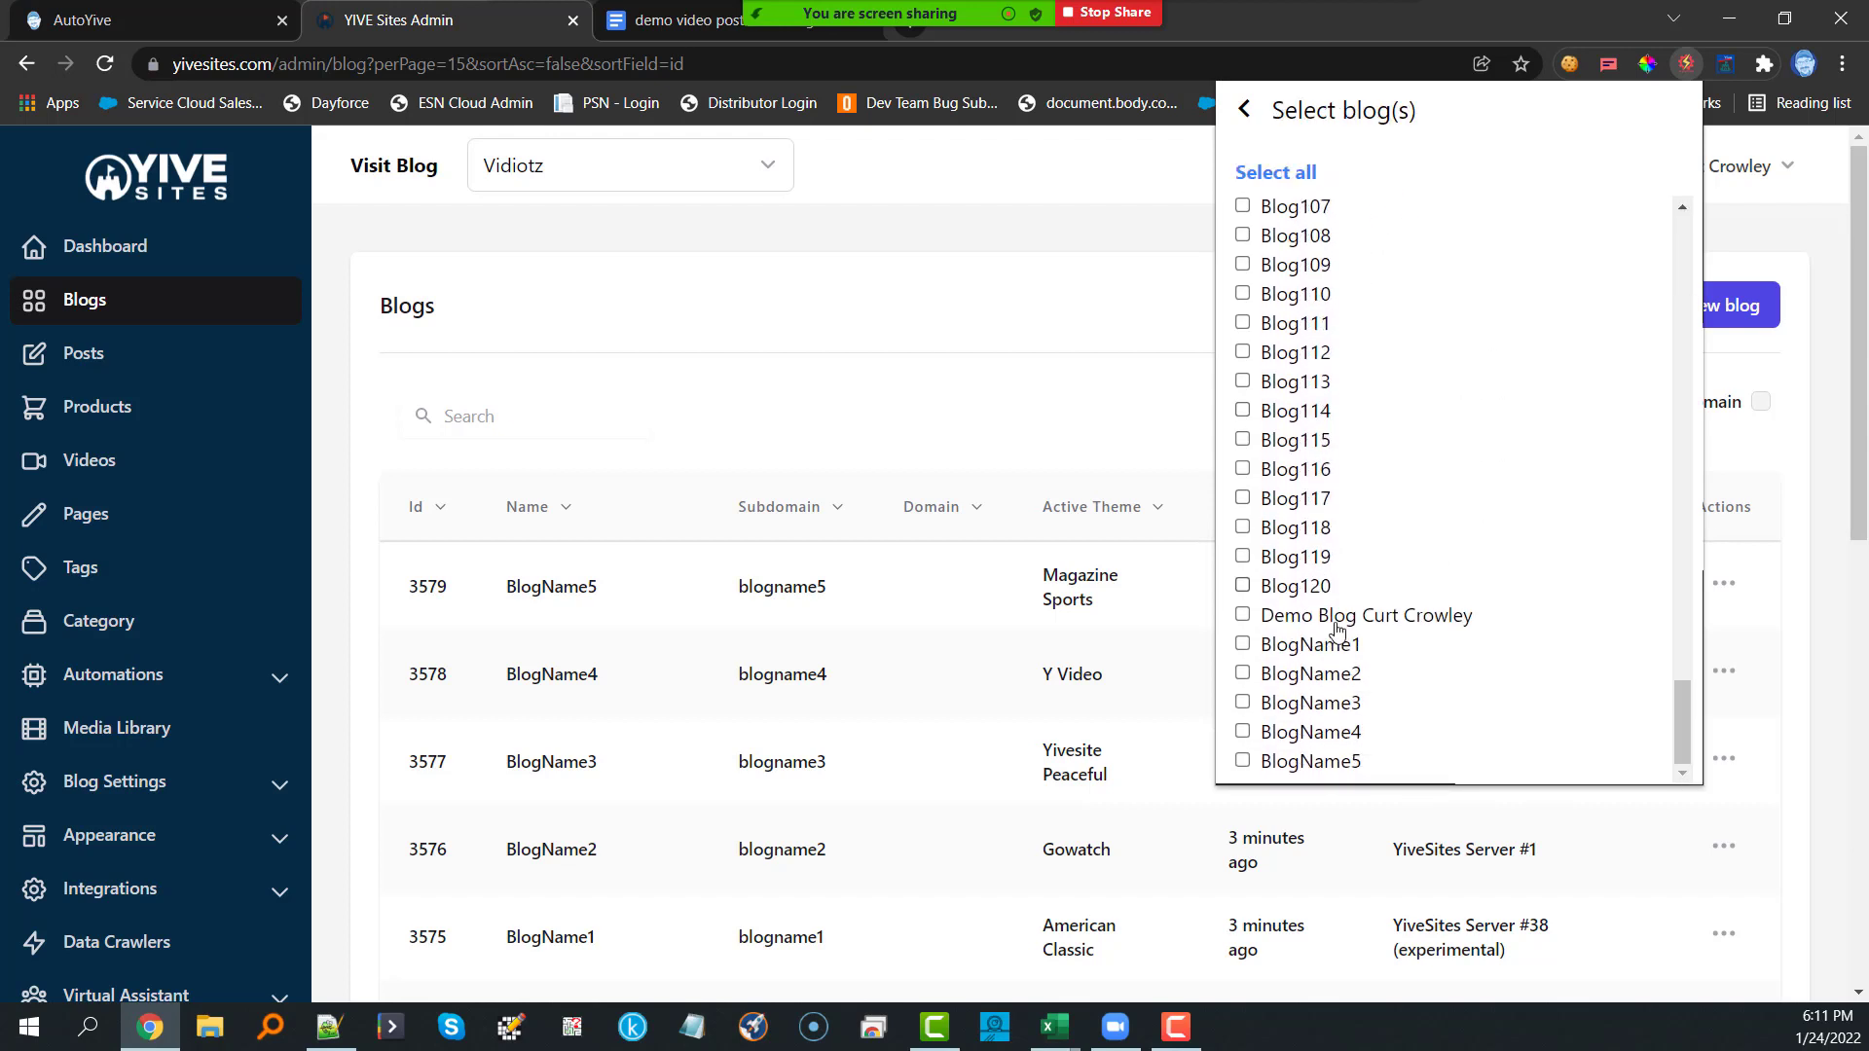
click(1243, 644)
click(1243, 674)
click(1244, 705)
click(1244, 734)
click(1243, 763)
scroll(1423, 484, up, 20)
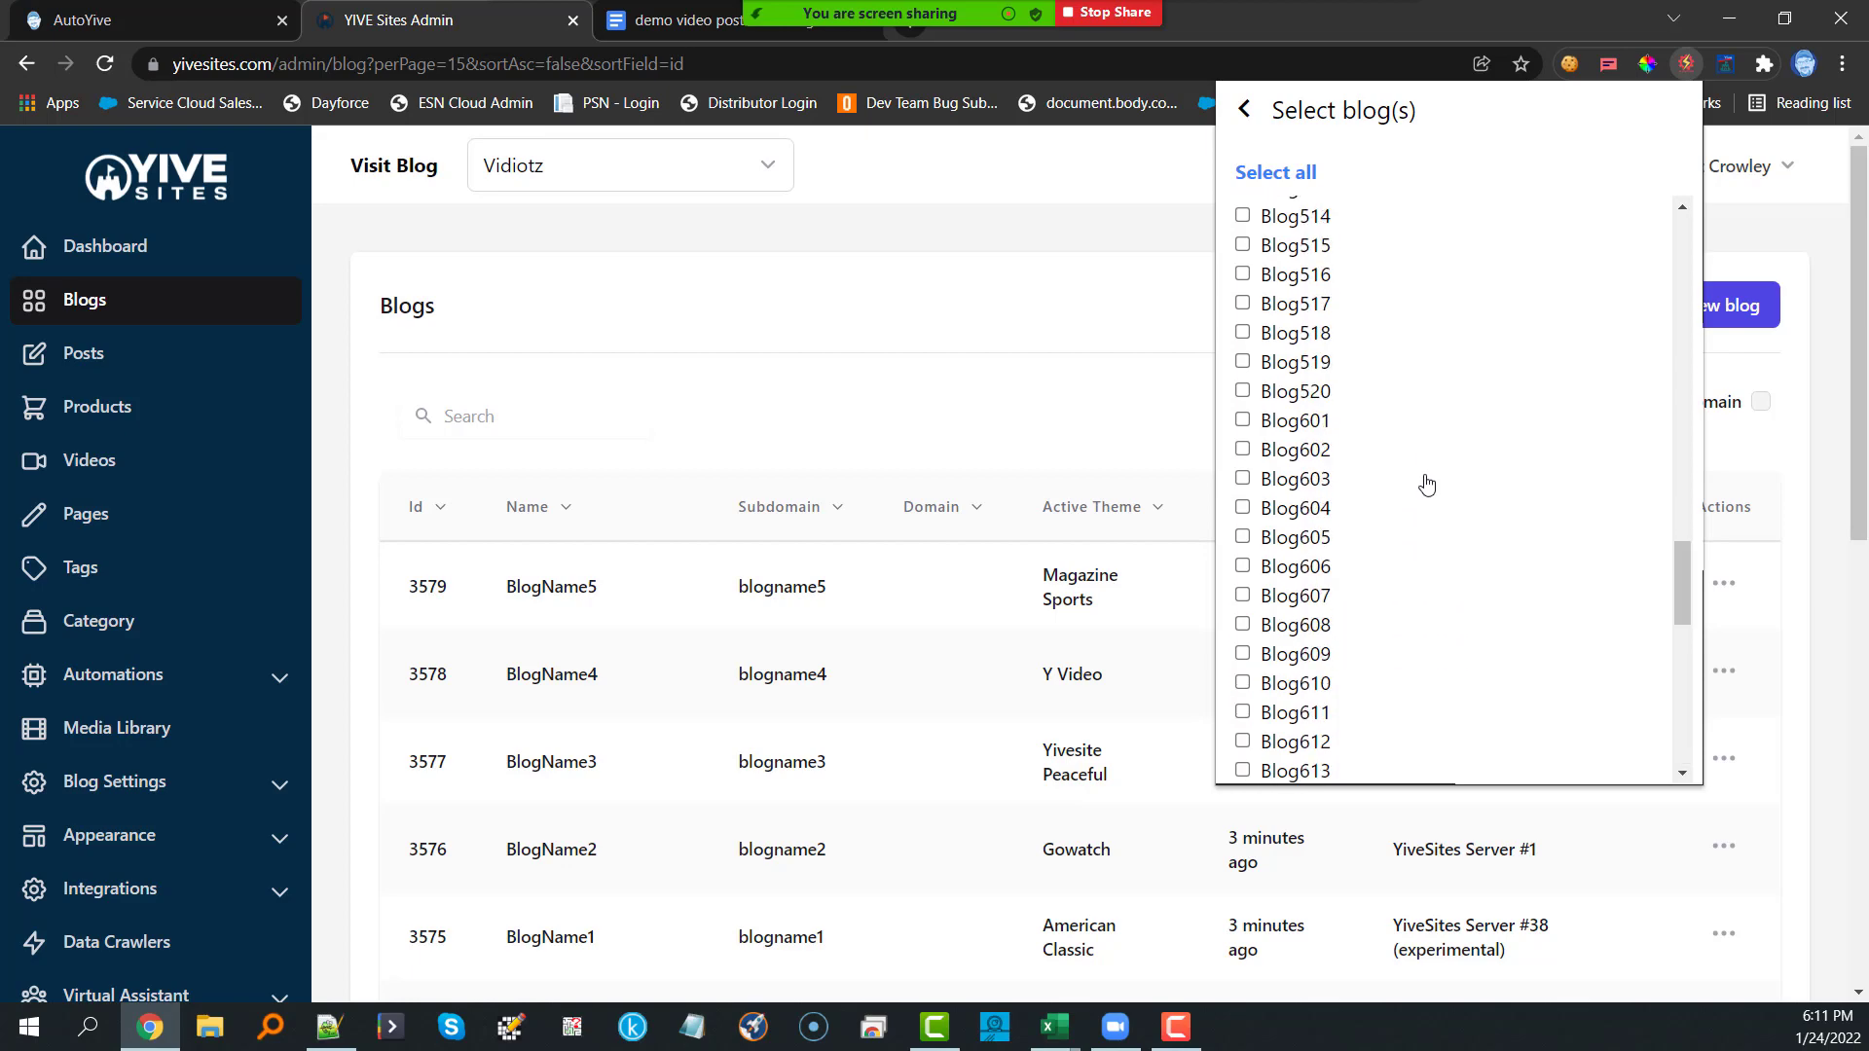
click(1243, 109)
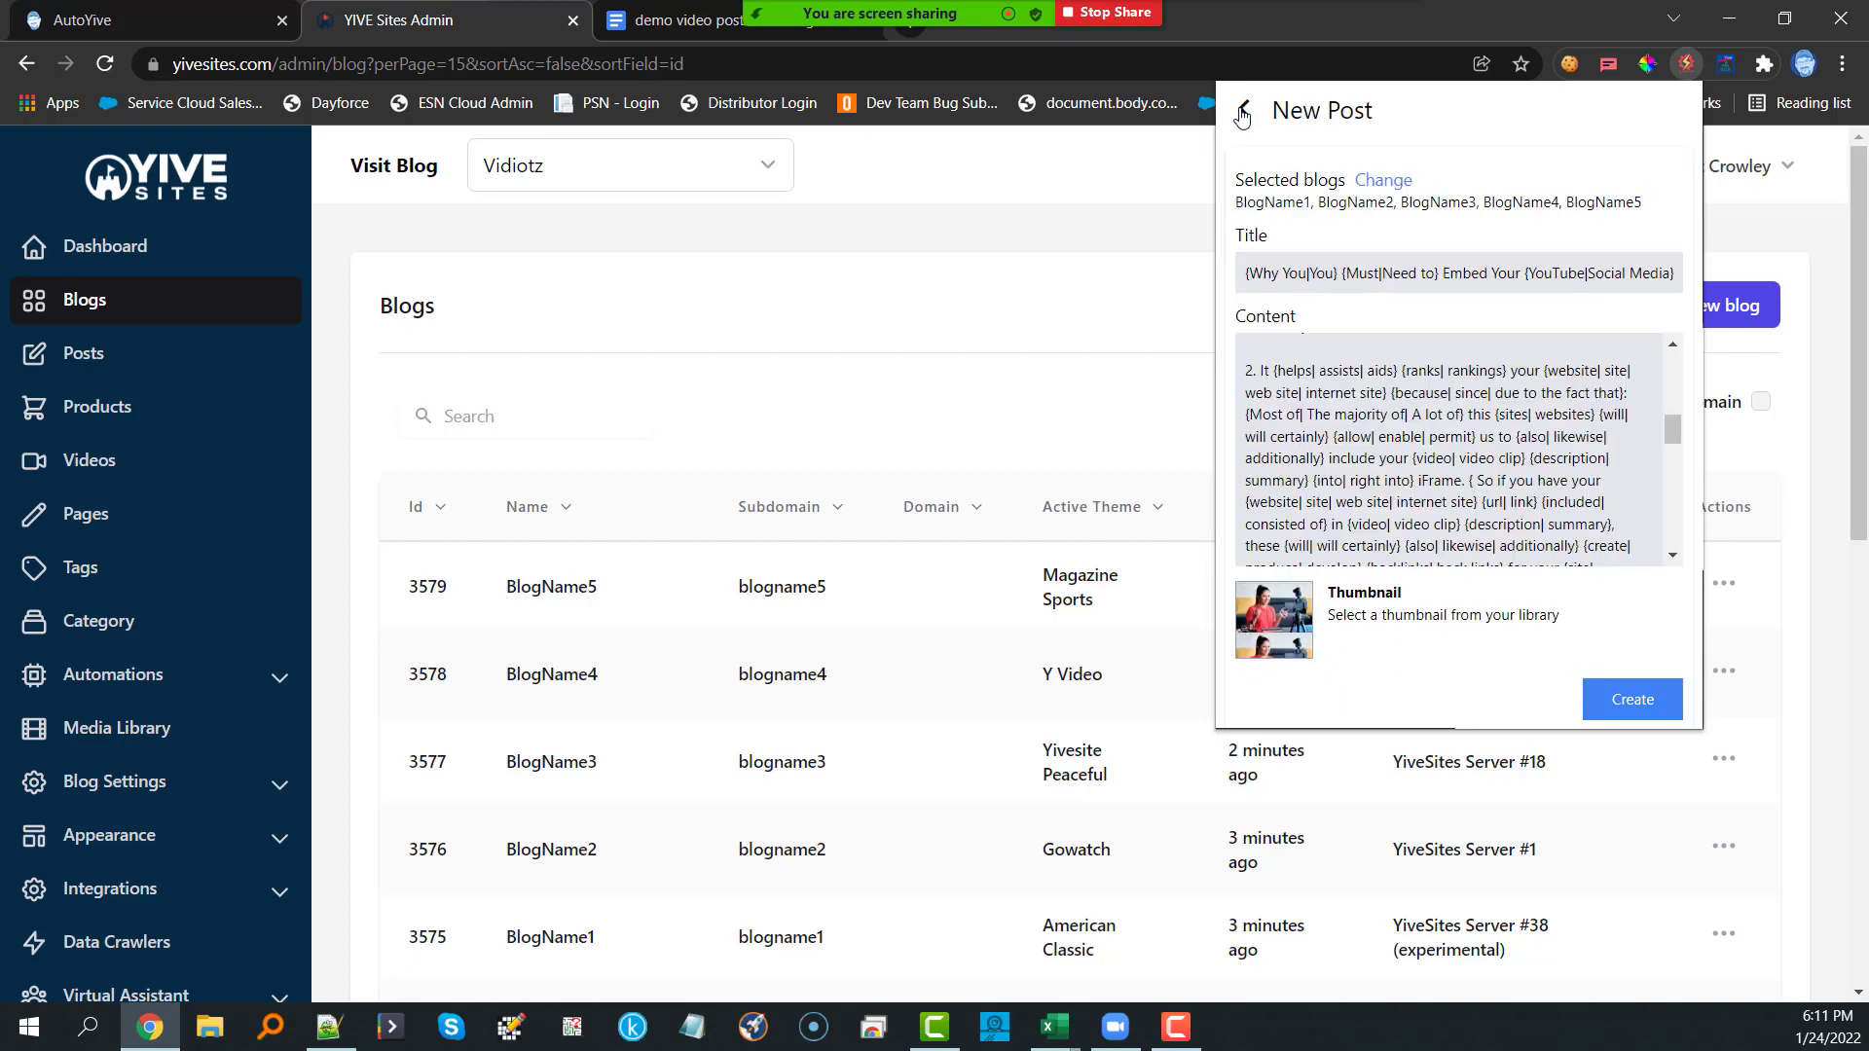
click(1633, 699)
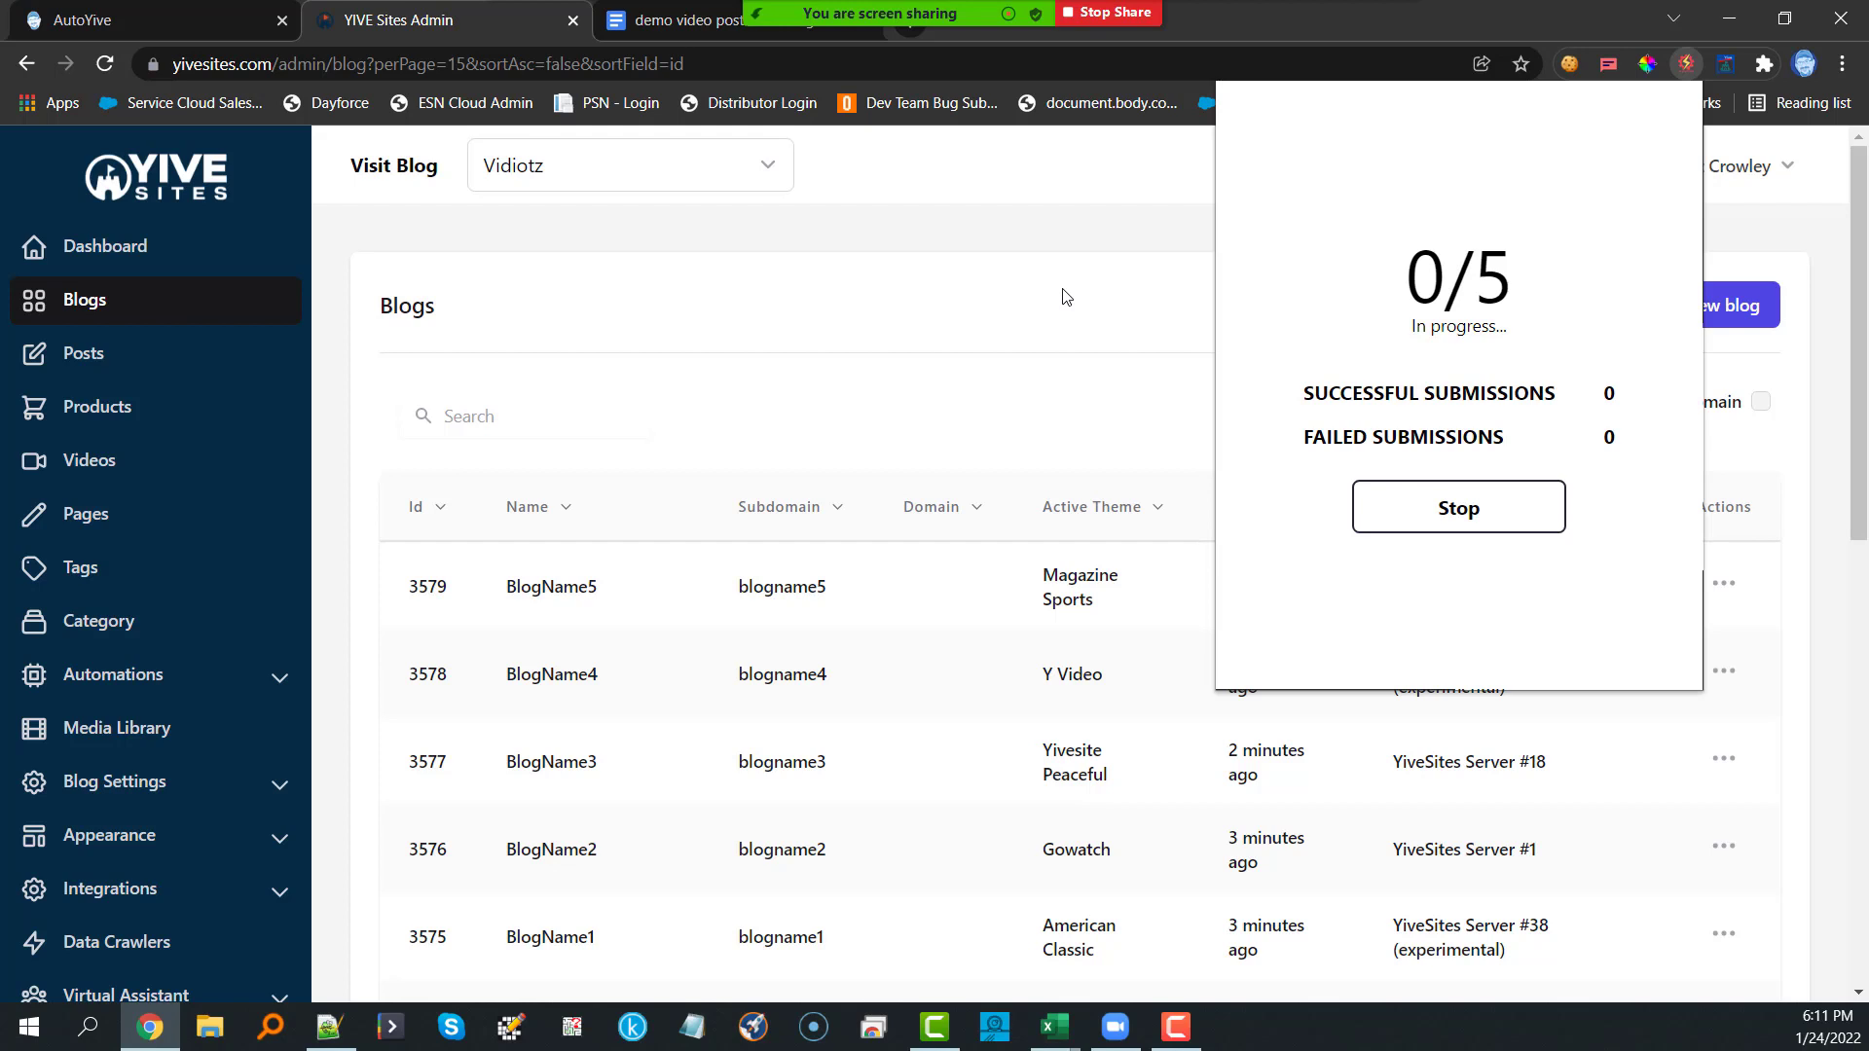
Step: Wait until AutoYive reports Completed with 5 successful, 0 failed submissions, then download the report
click(1067, 297)
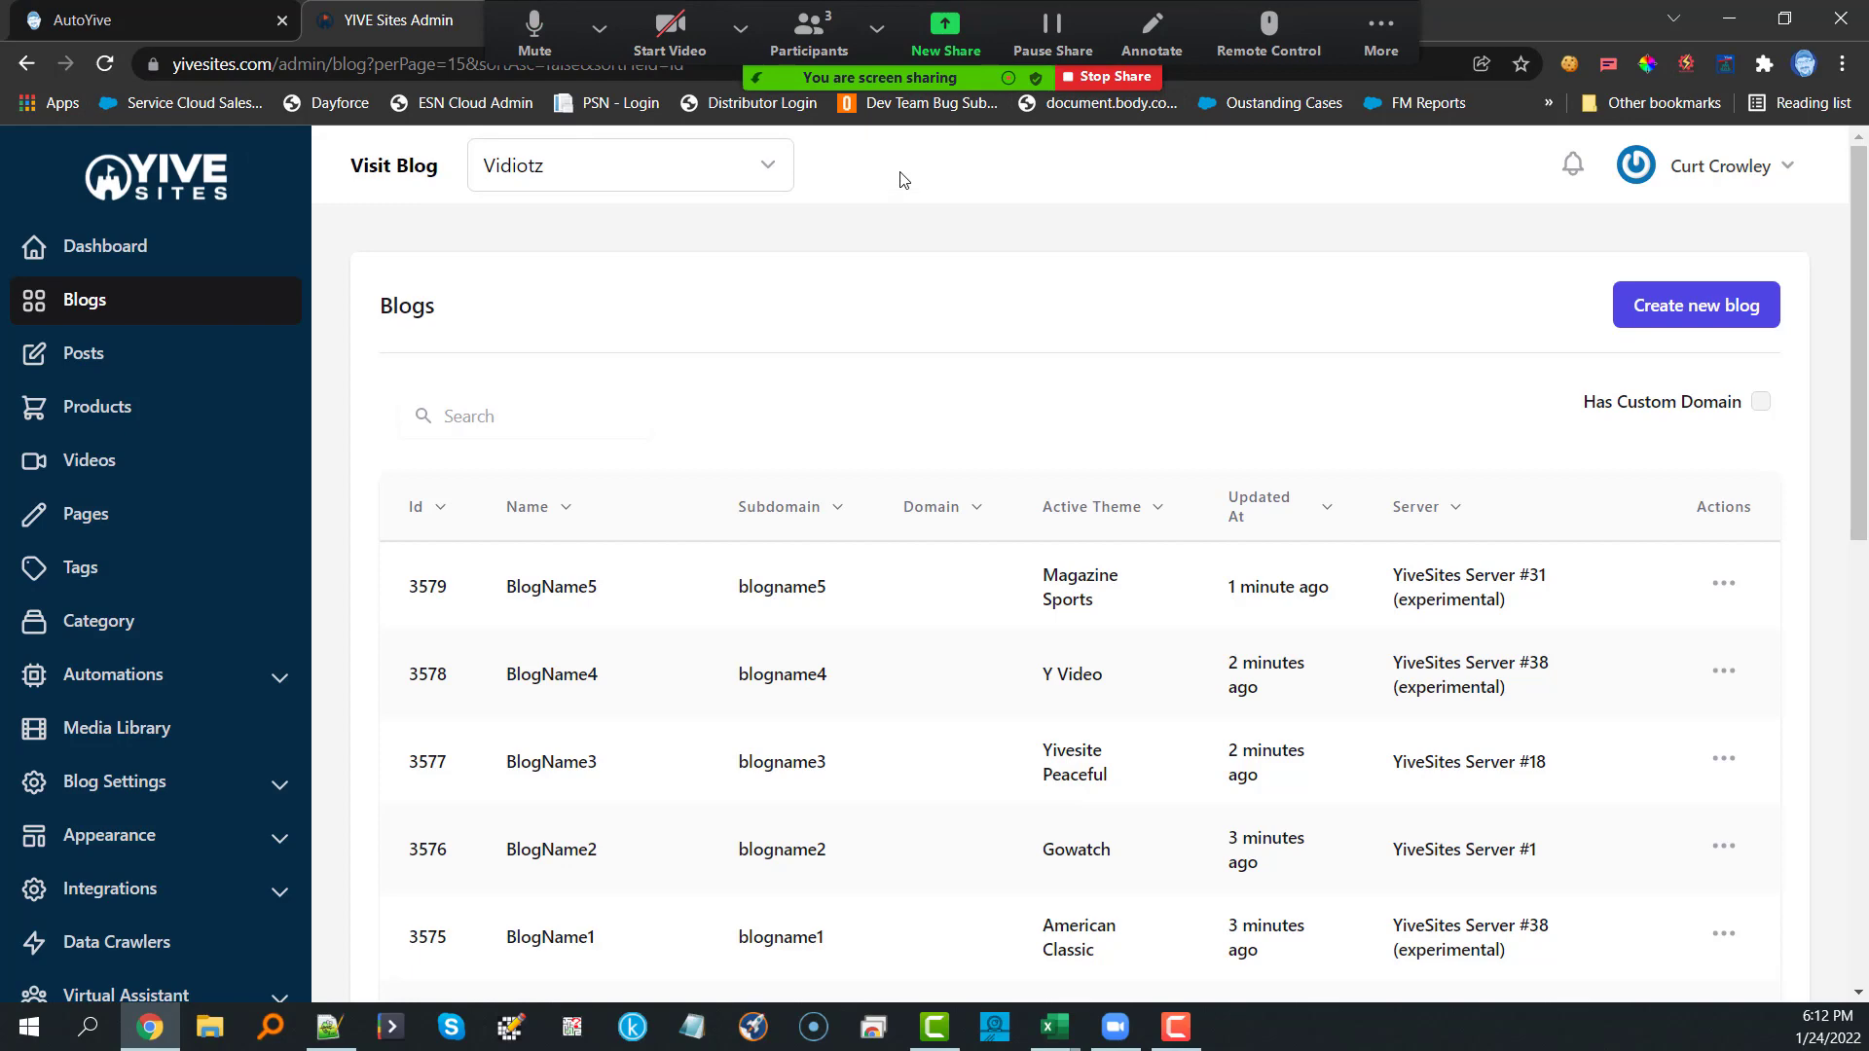
click(642, 27)
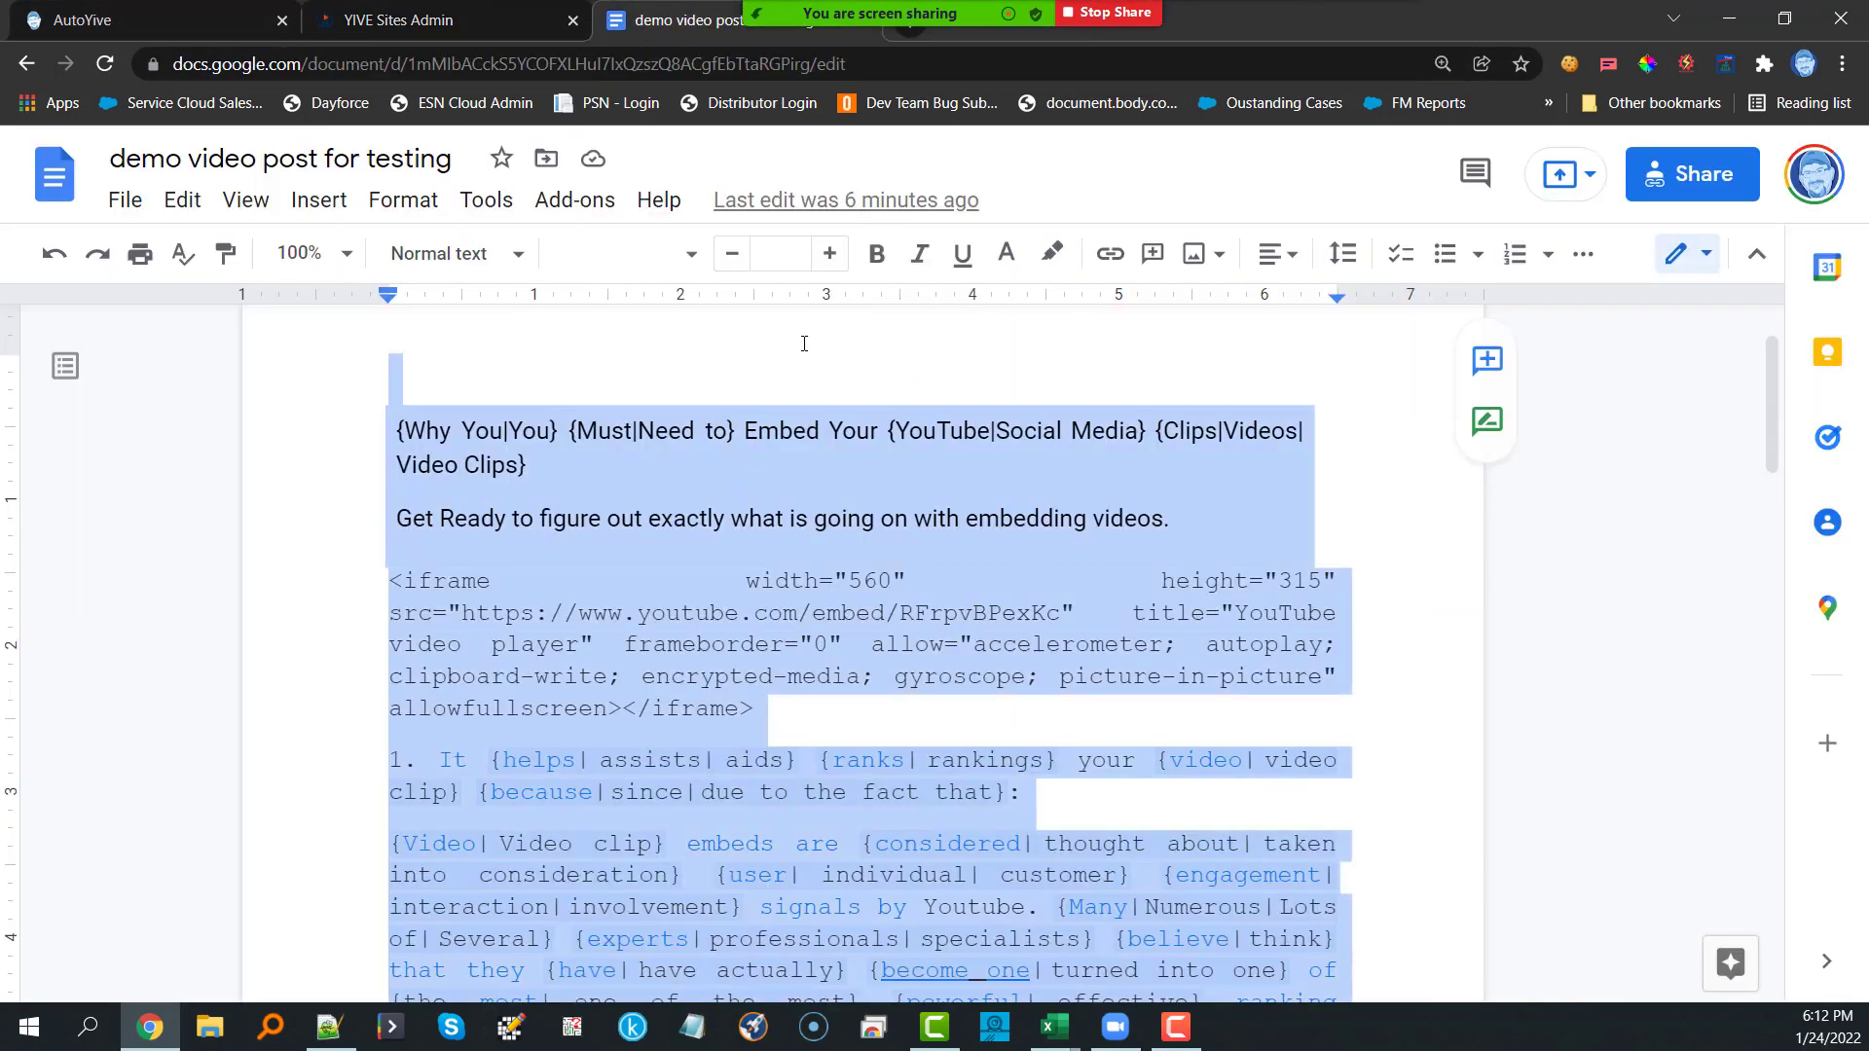
click(407, 30)
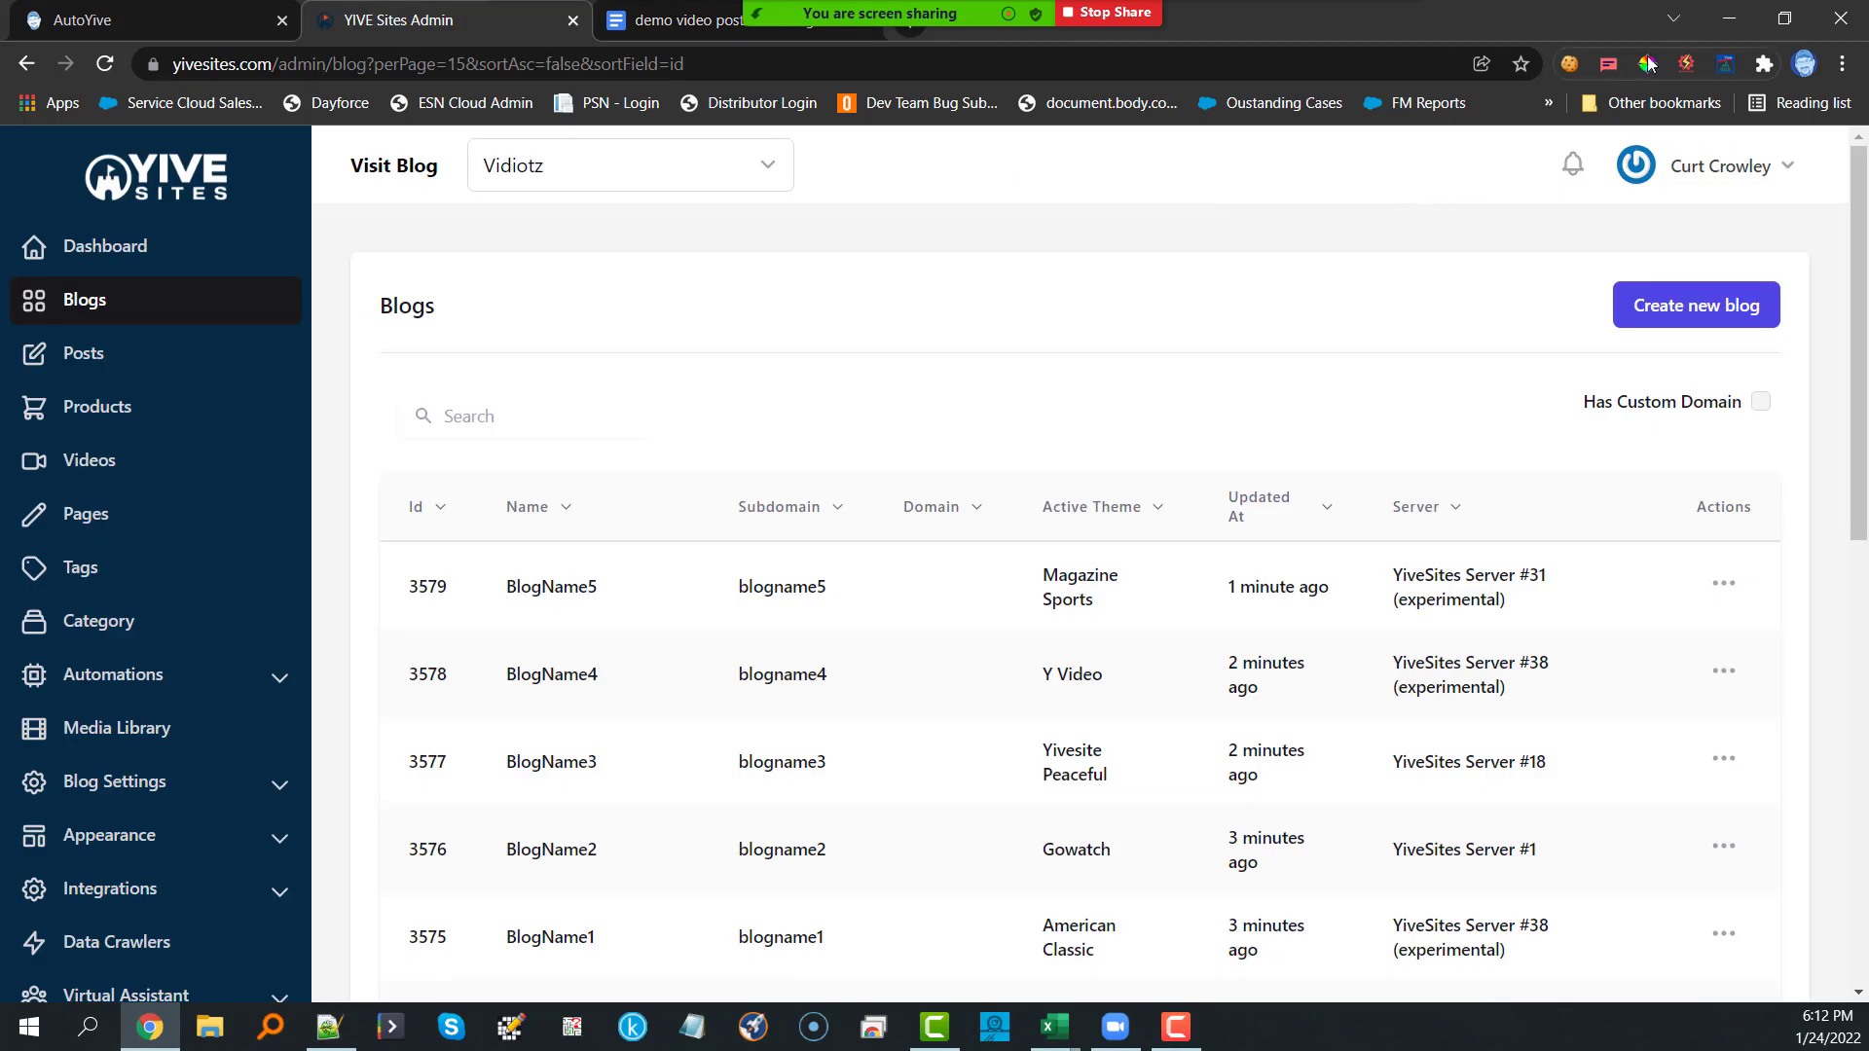
click(1686, 66)
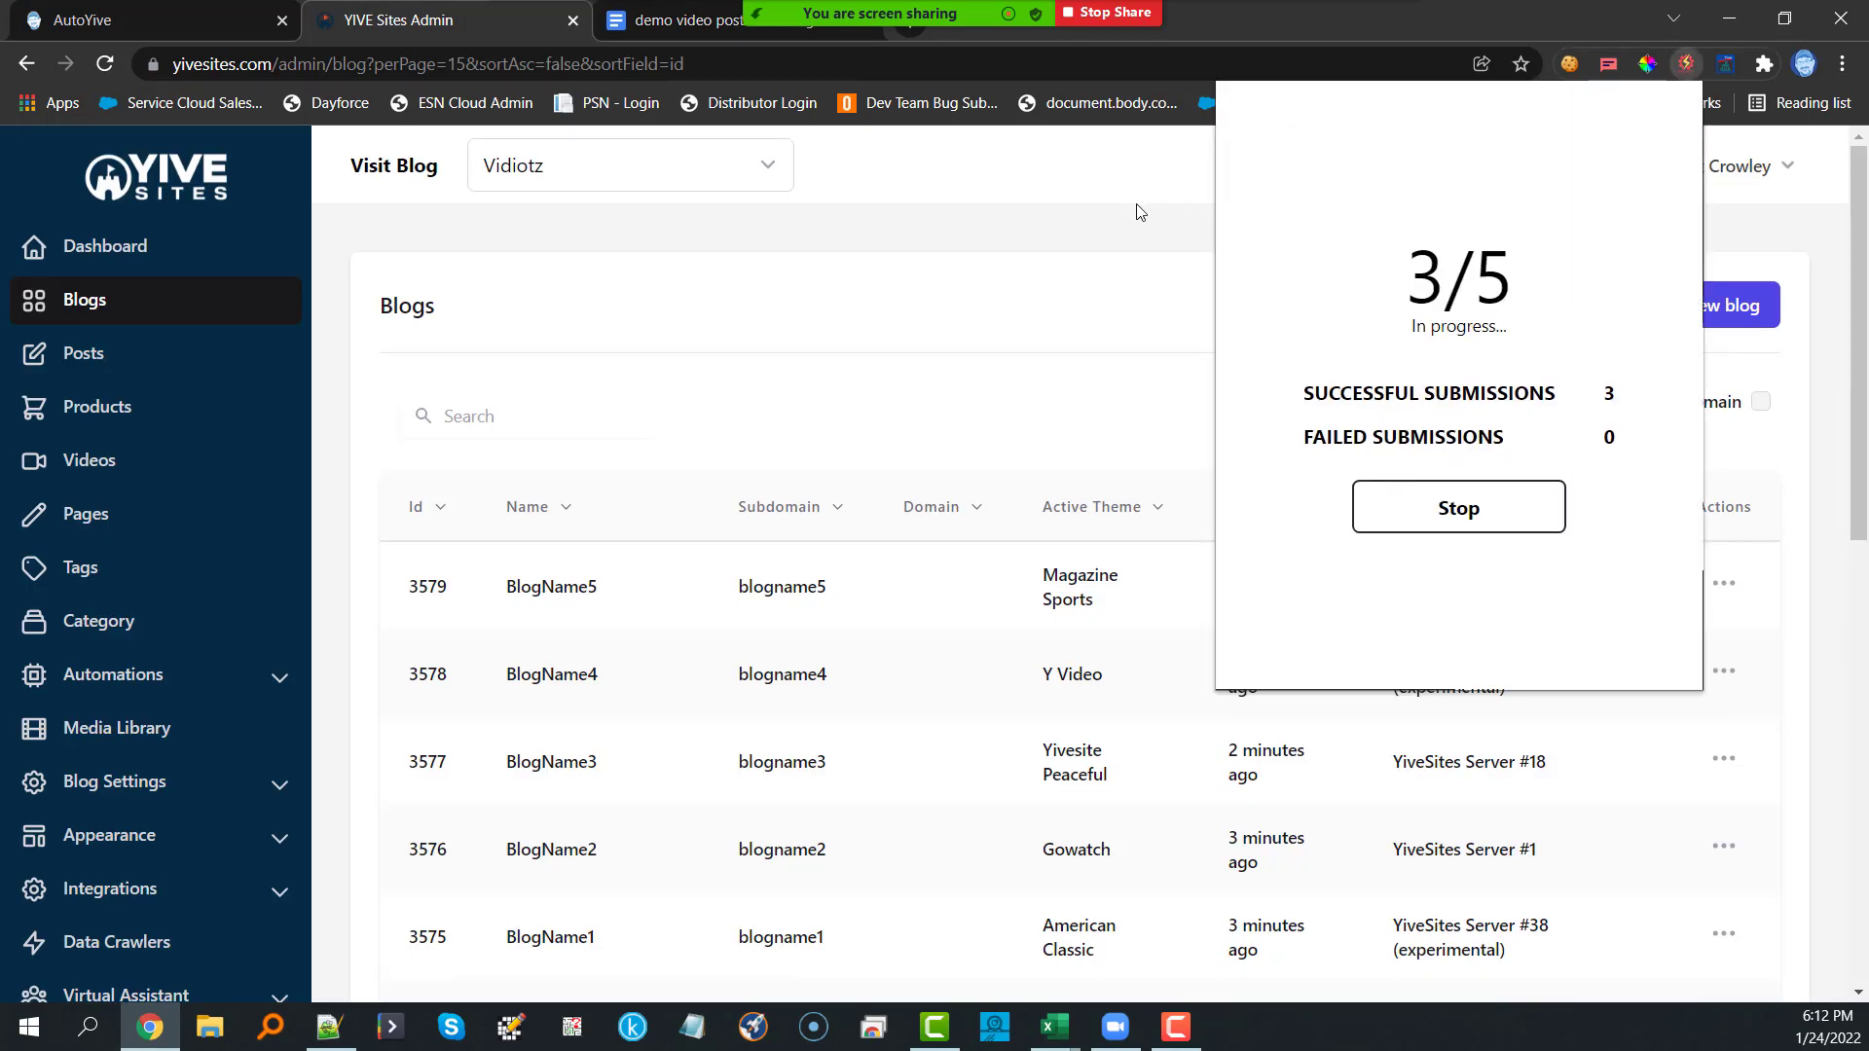
click(668, 22)
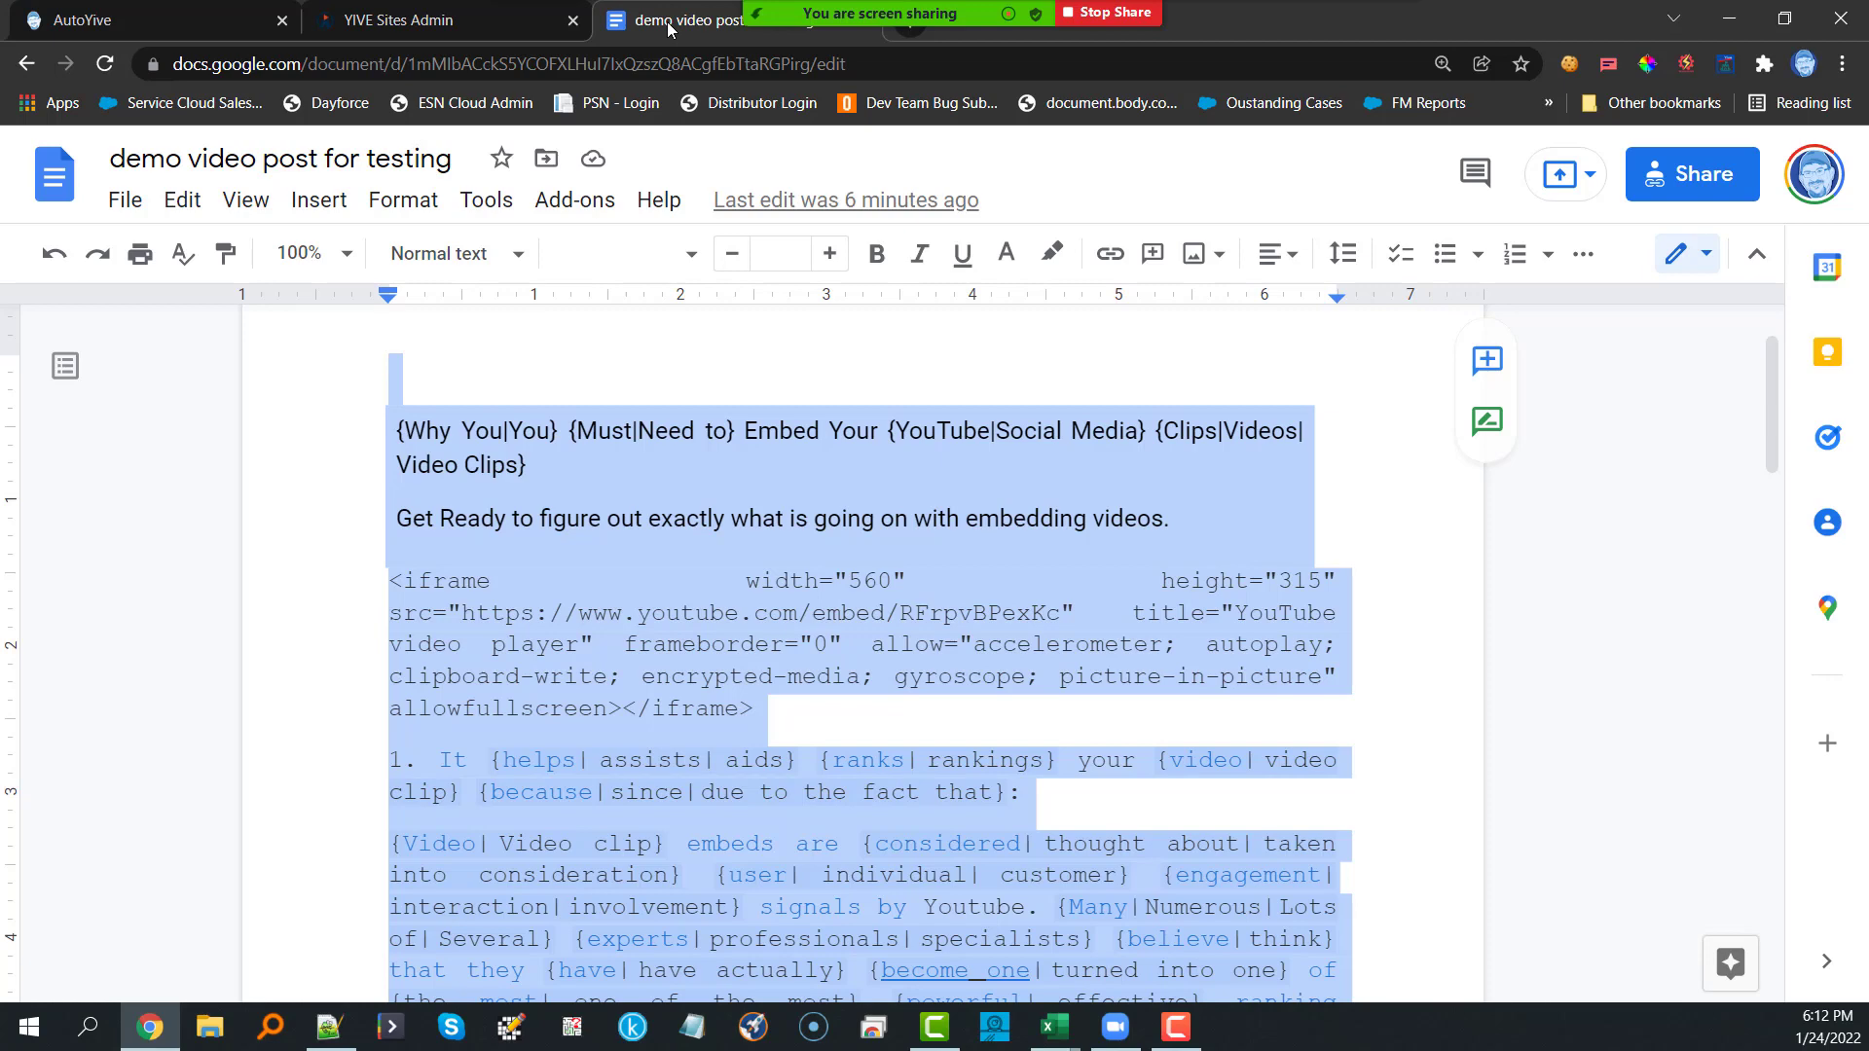
click(433, 20)
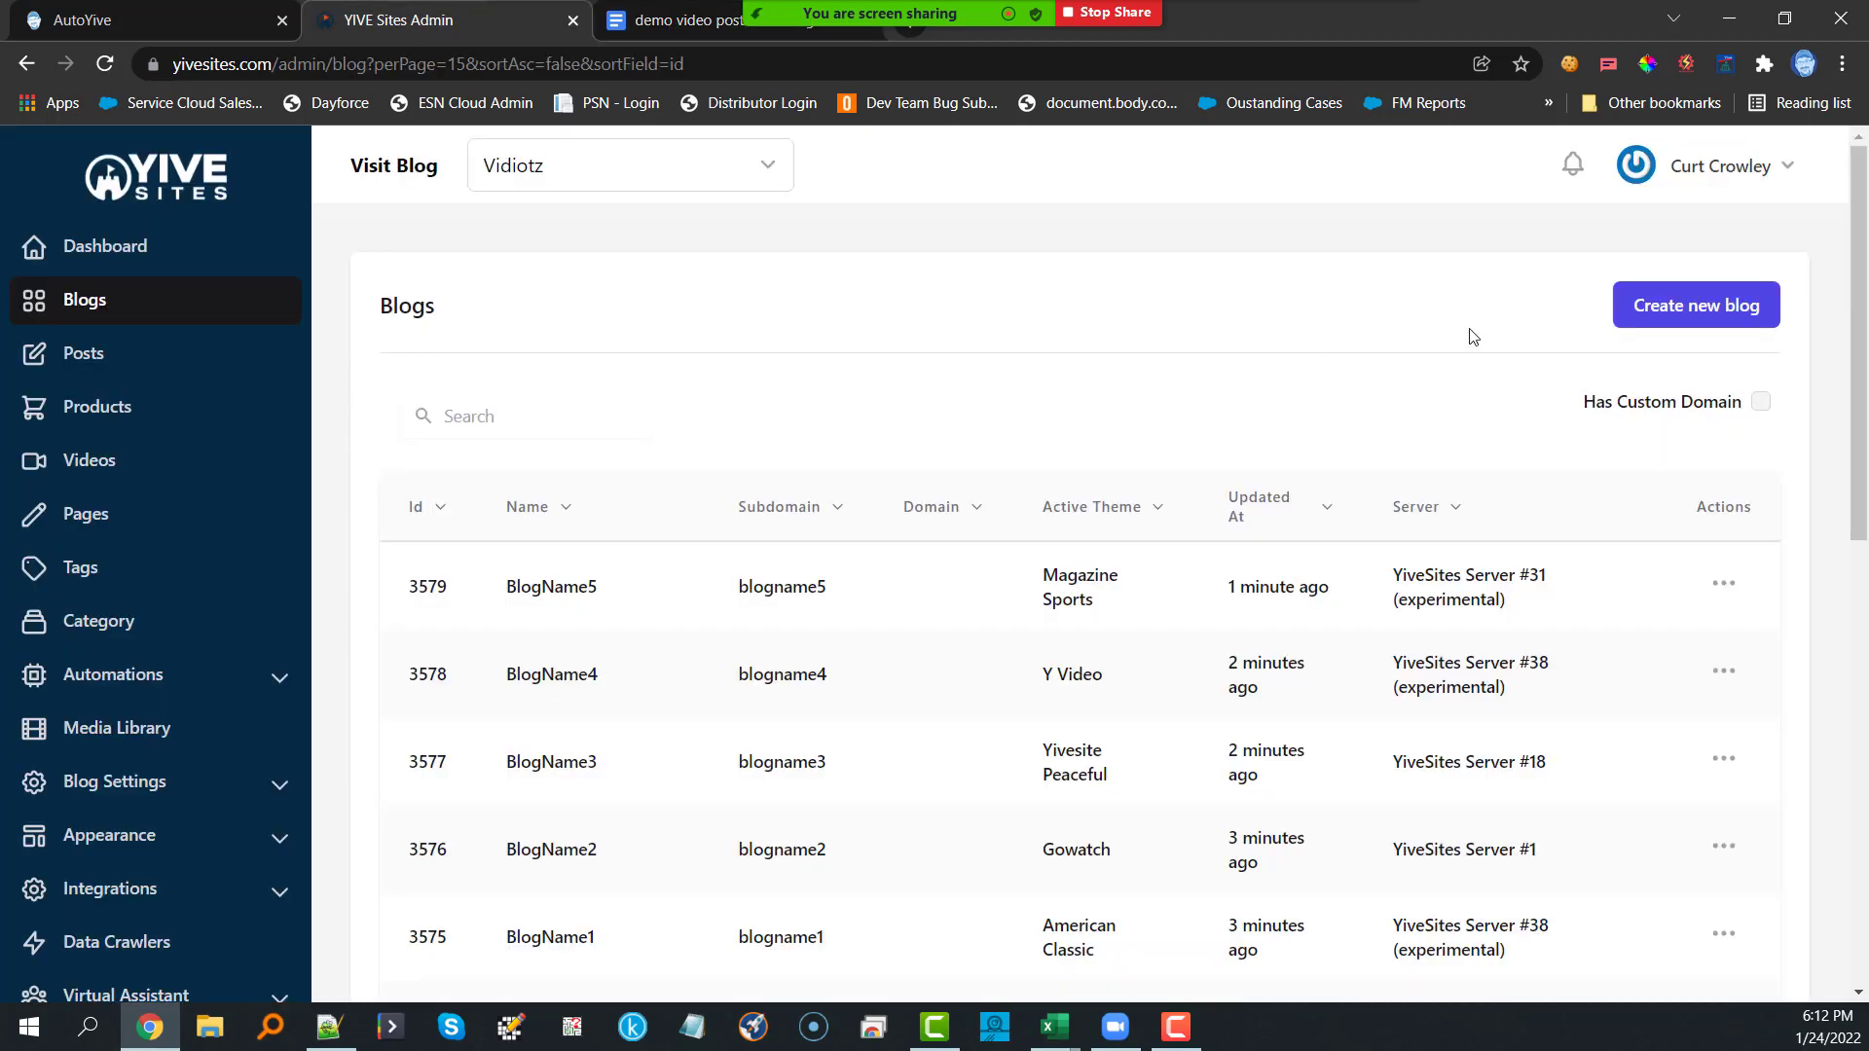
click(1686, 66)
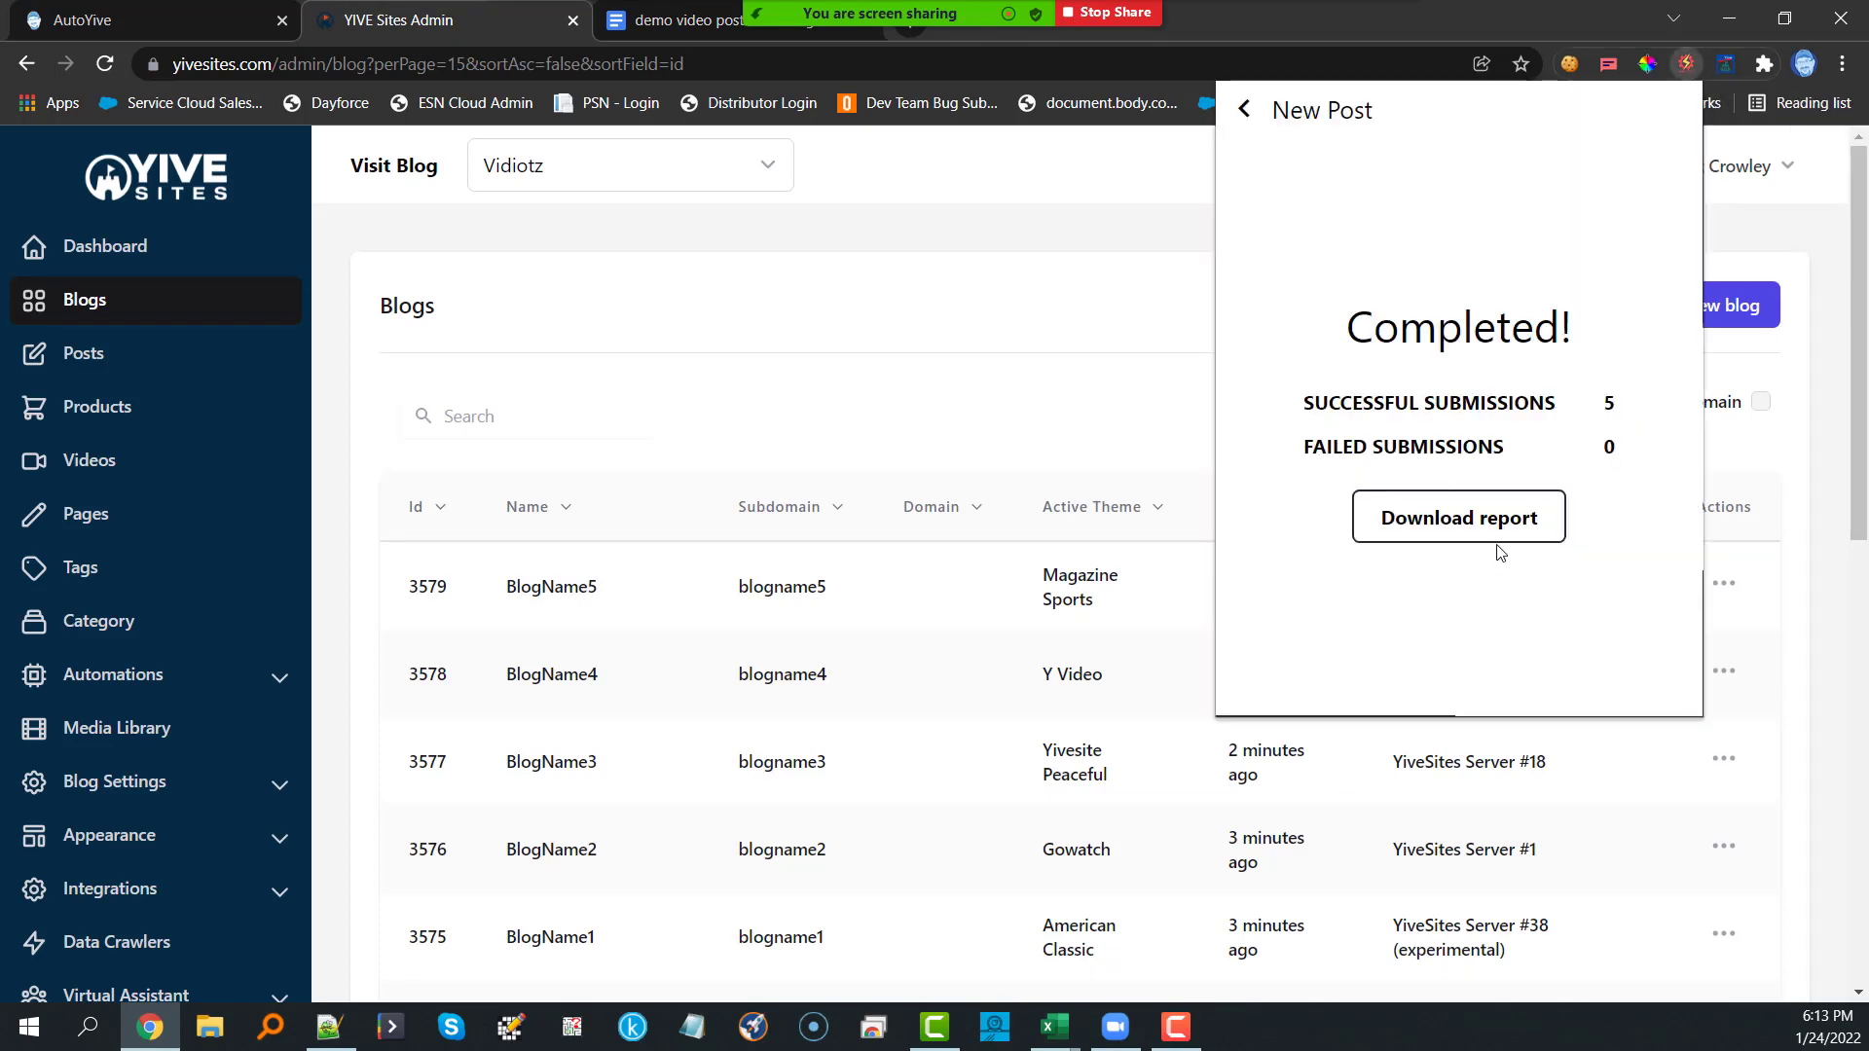
click(1437, 527)
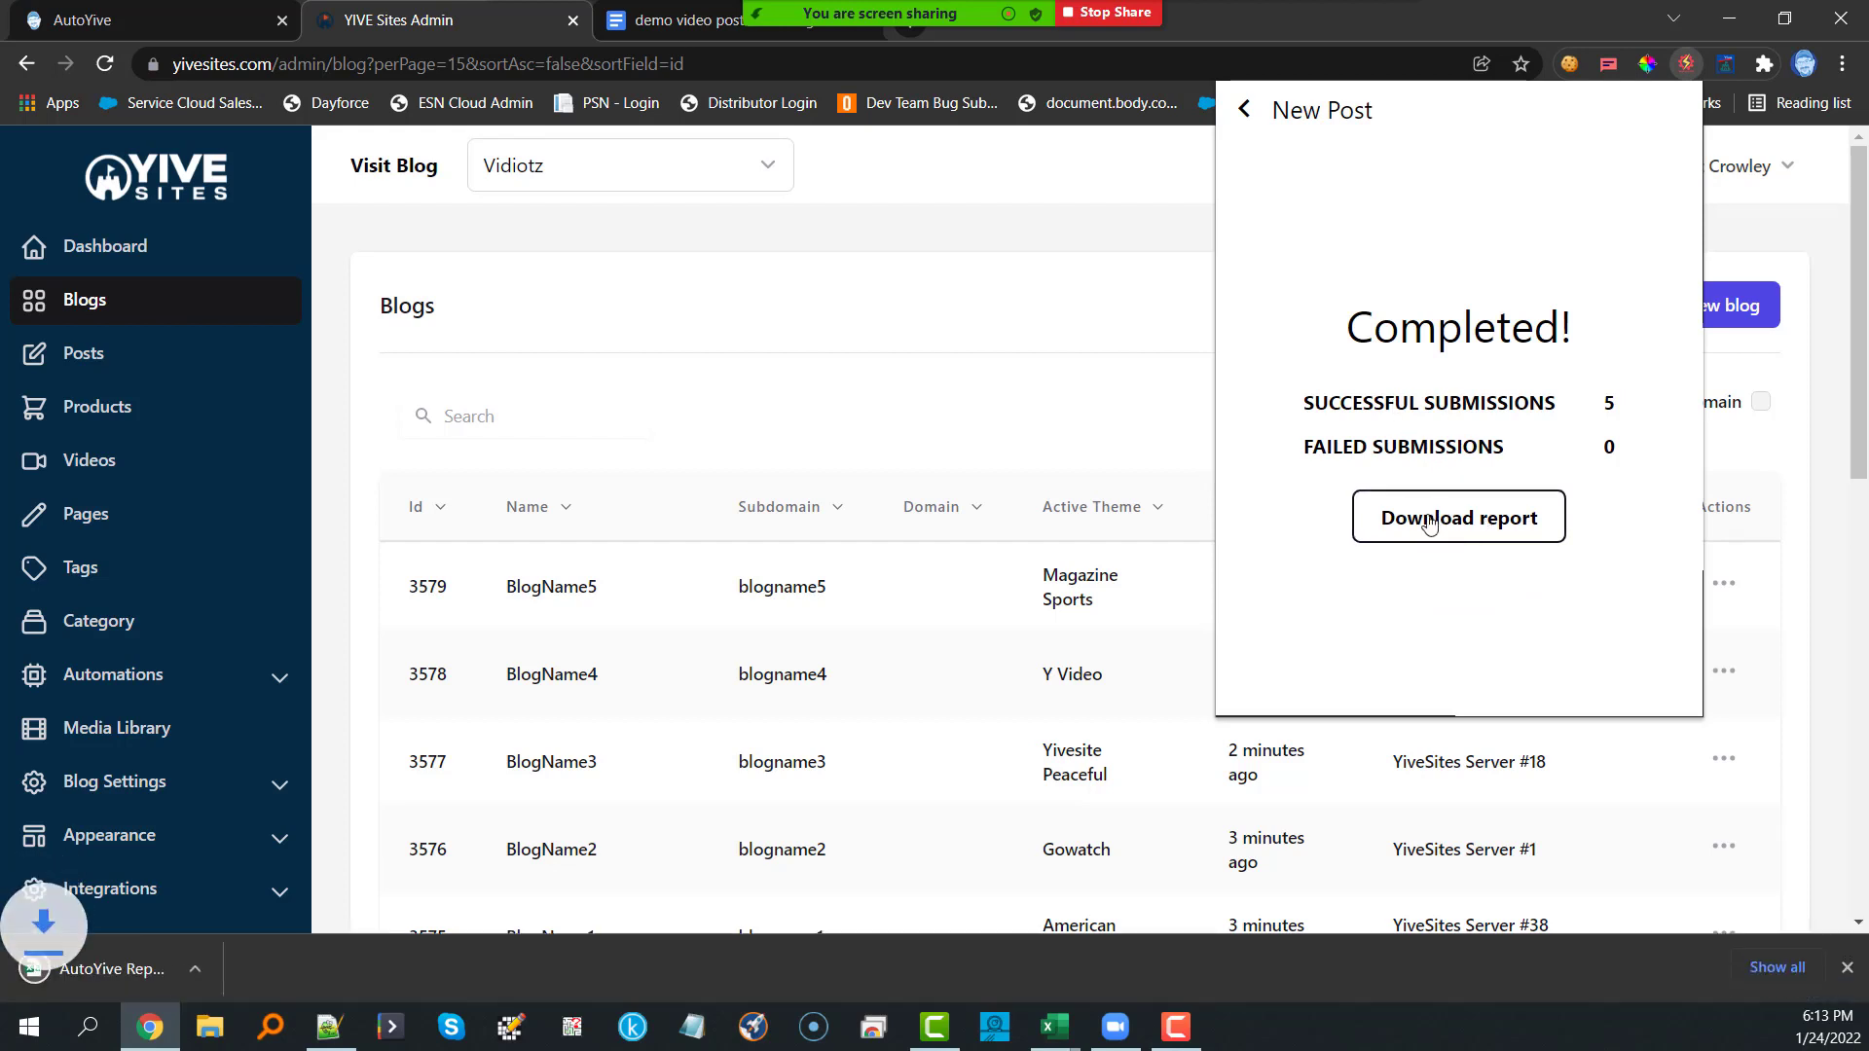
Step: Open the downloaded report CSV in Excel, copy the blogname5 post URL from D6, and minimize Excel
click(81, 977)
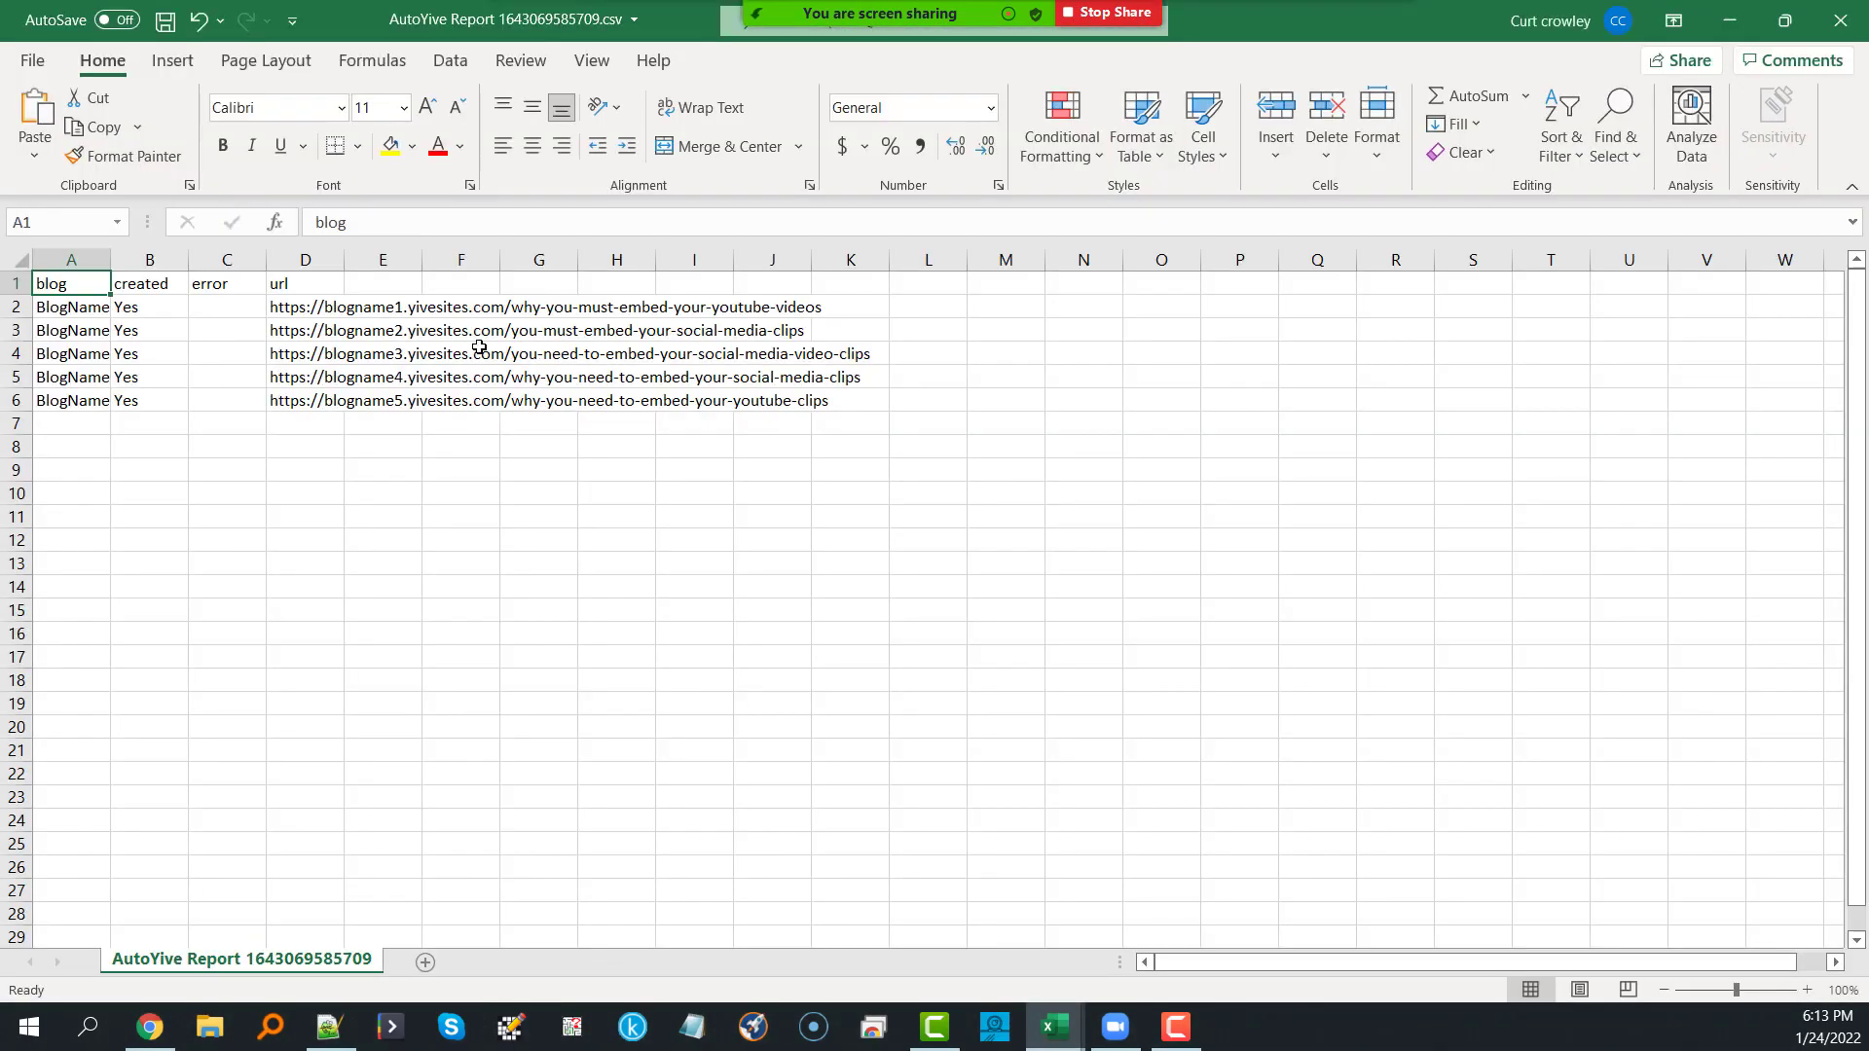
drag(284, 304, 290, 403)
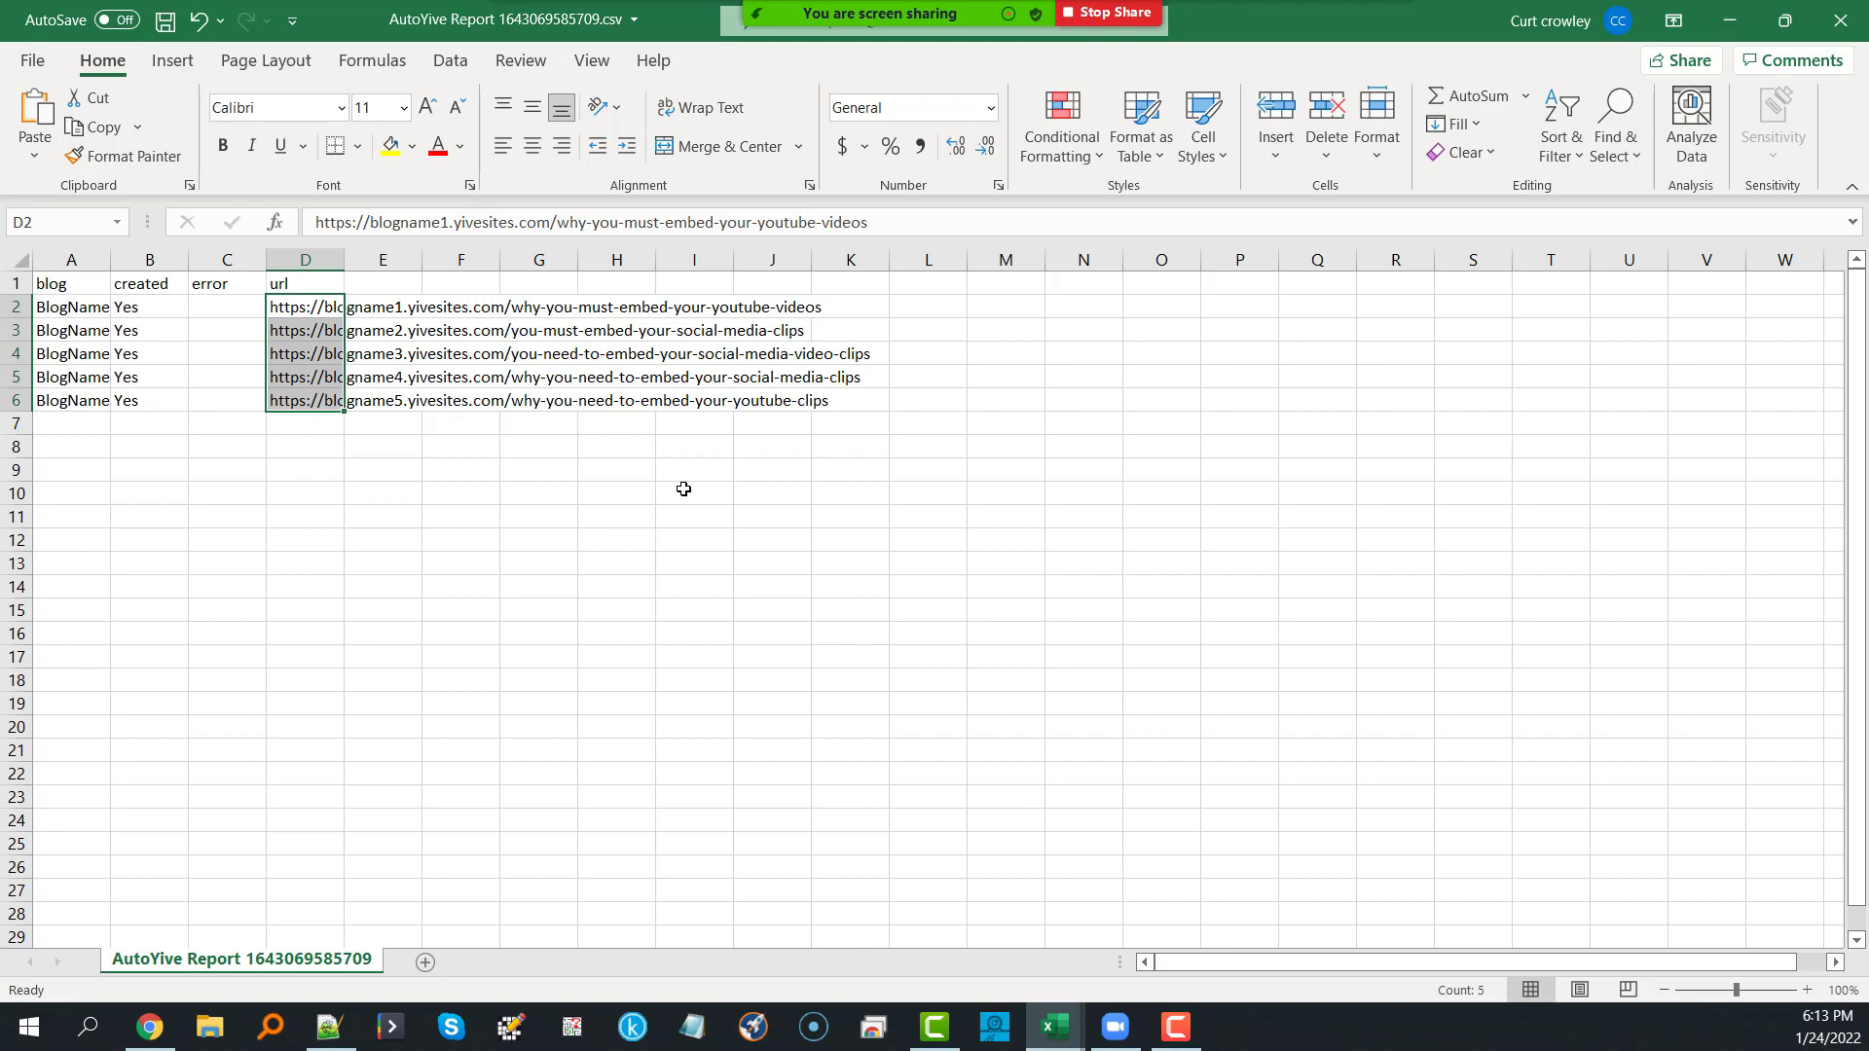
click(298, 403)
key(ctrl+c)
click(1723, 24)
click(1727, 19)
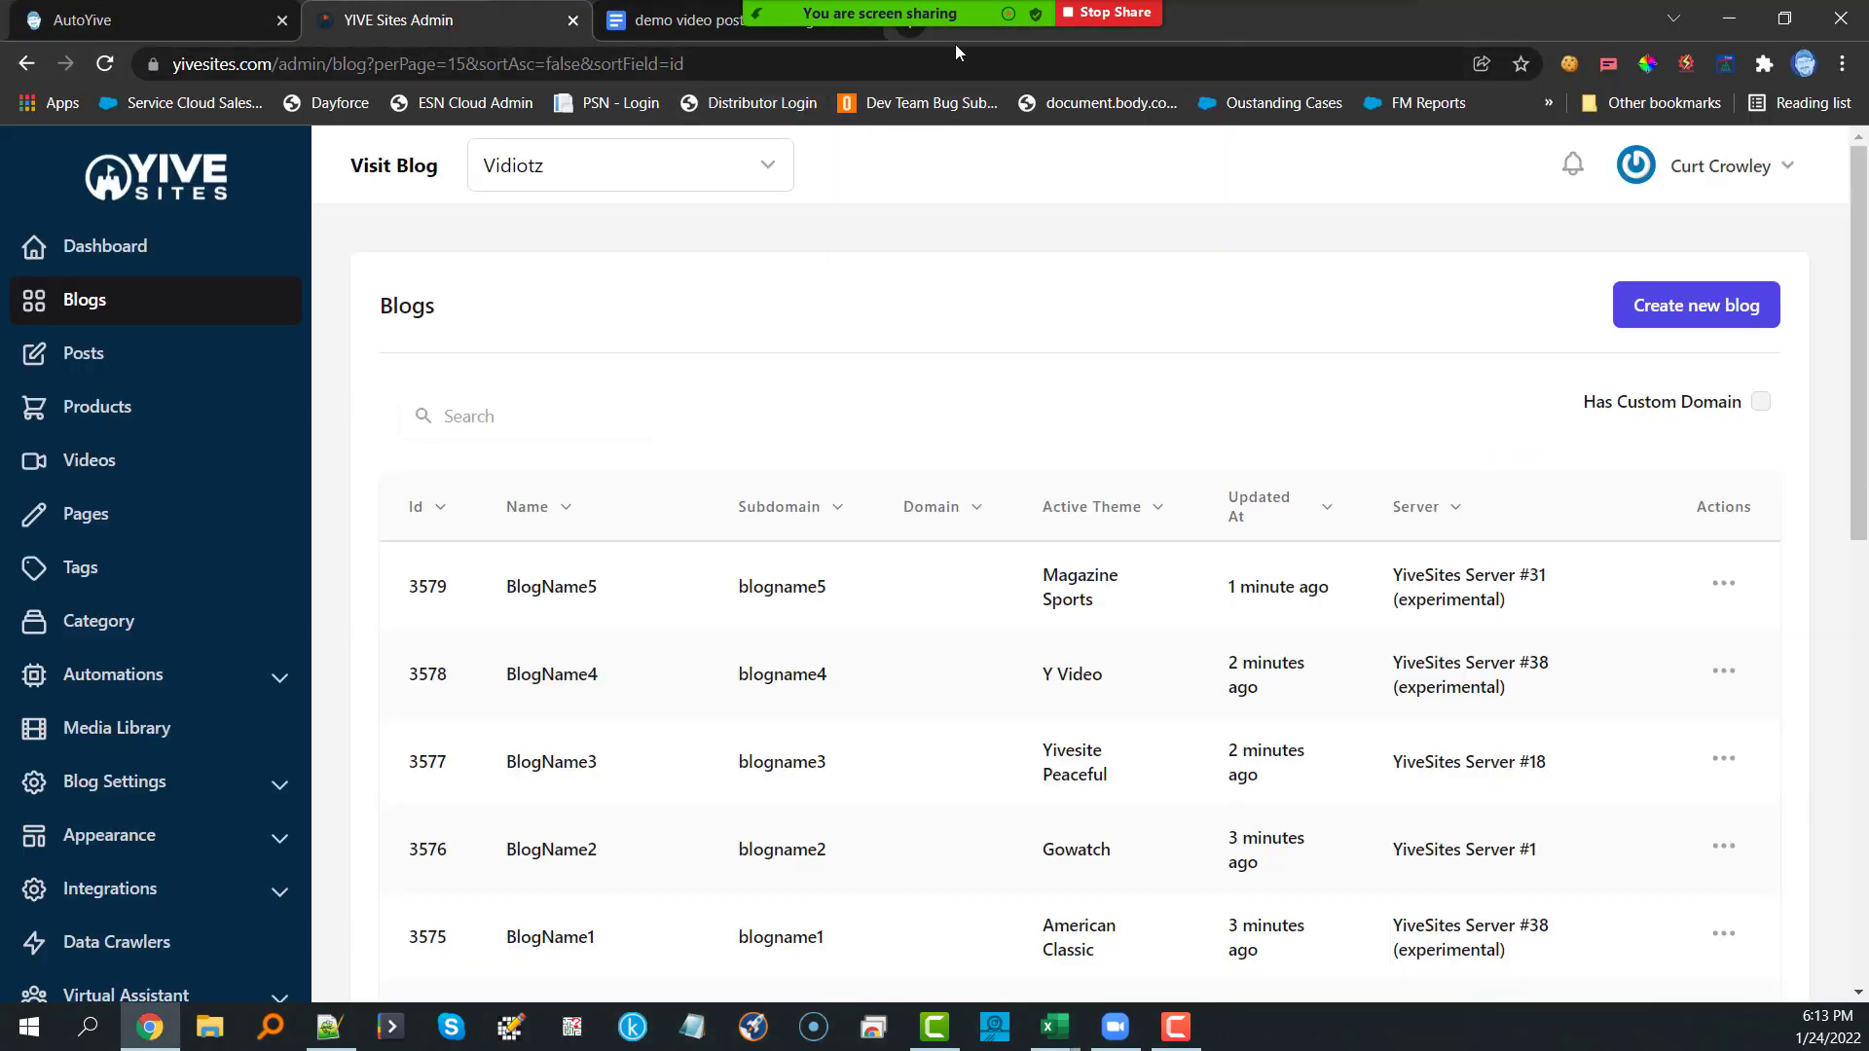
Step: Load the blogname5 post URL in a new tab and scroll down to highlight the ä ö ü ß line
click(907, 34)
key(ctrl+v)
key(Return)
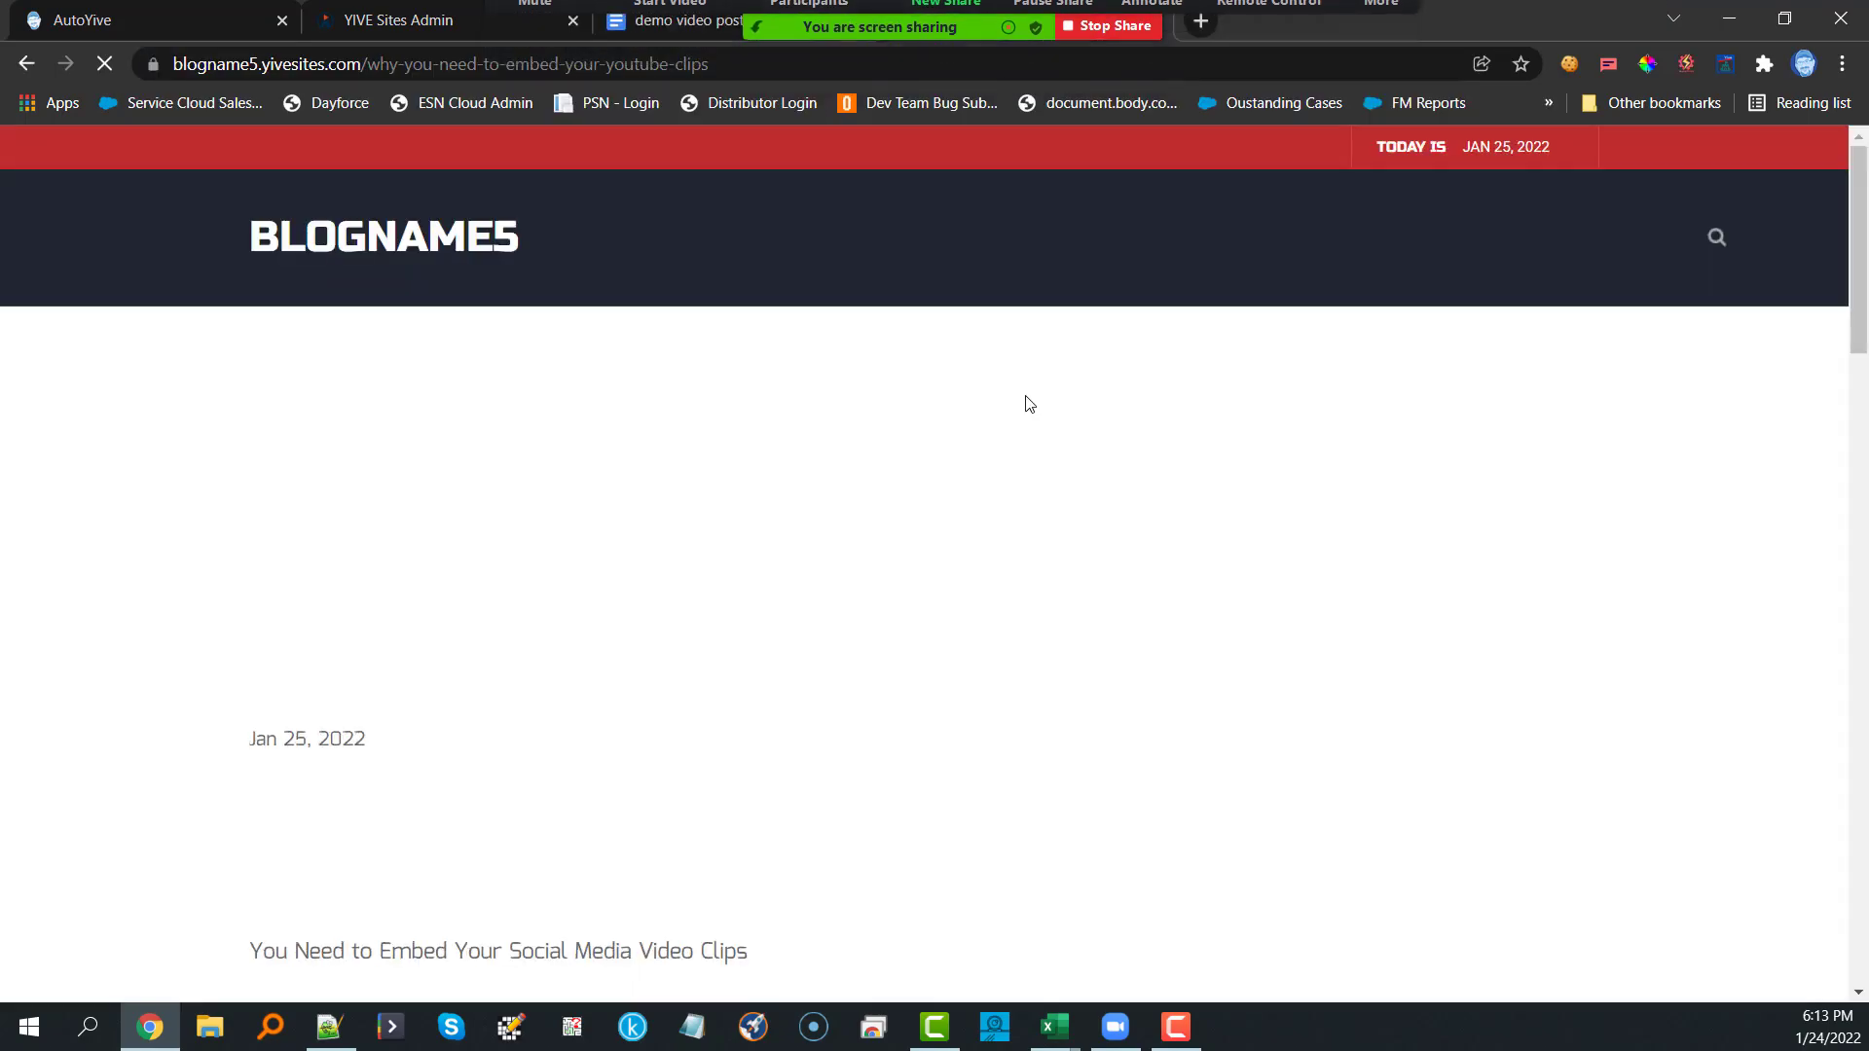
scroll(913, 542, down, 3)
scroll(909, 535, down, 12)
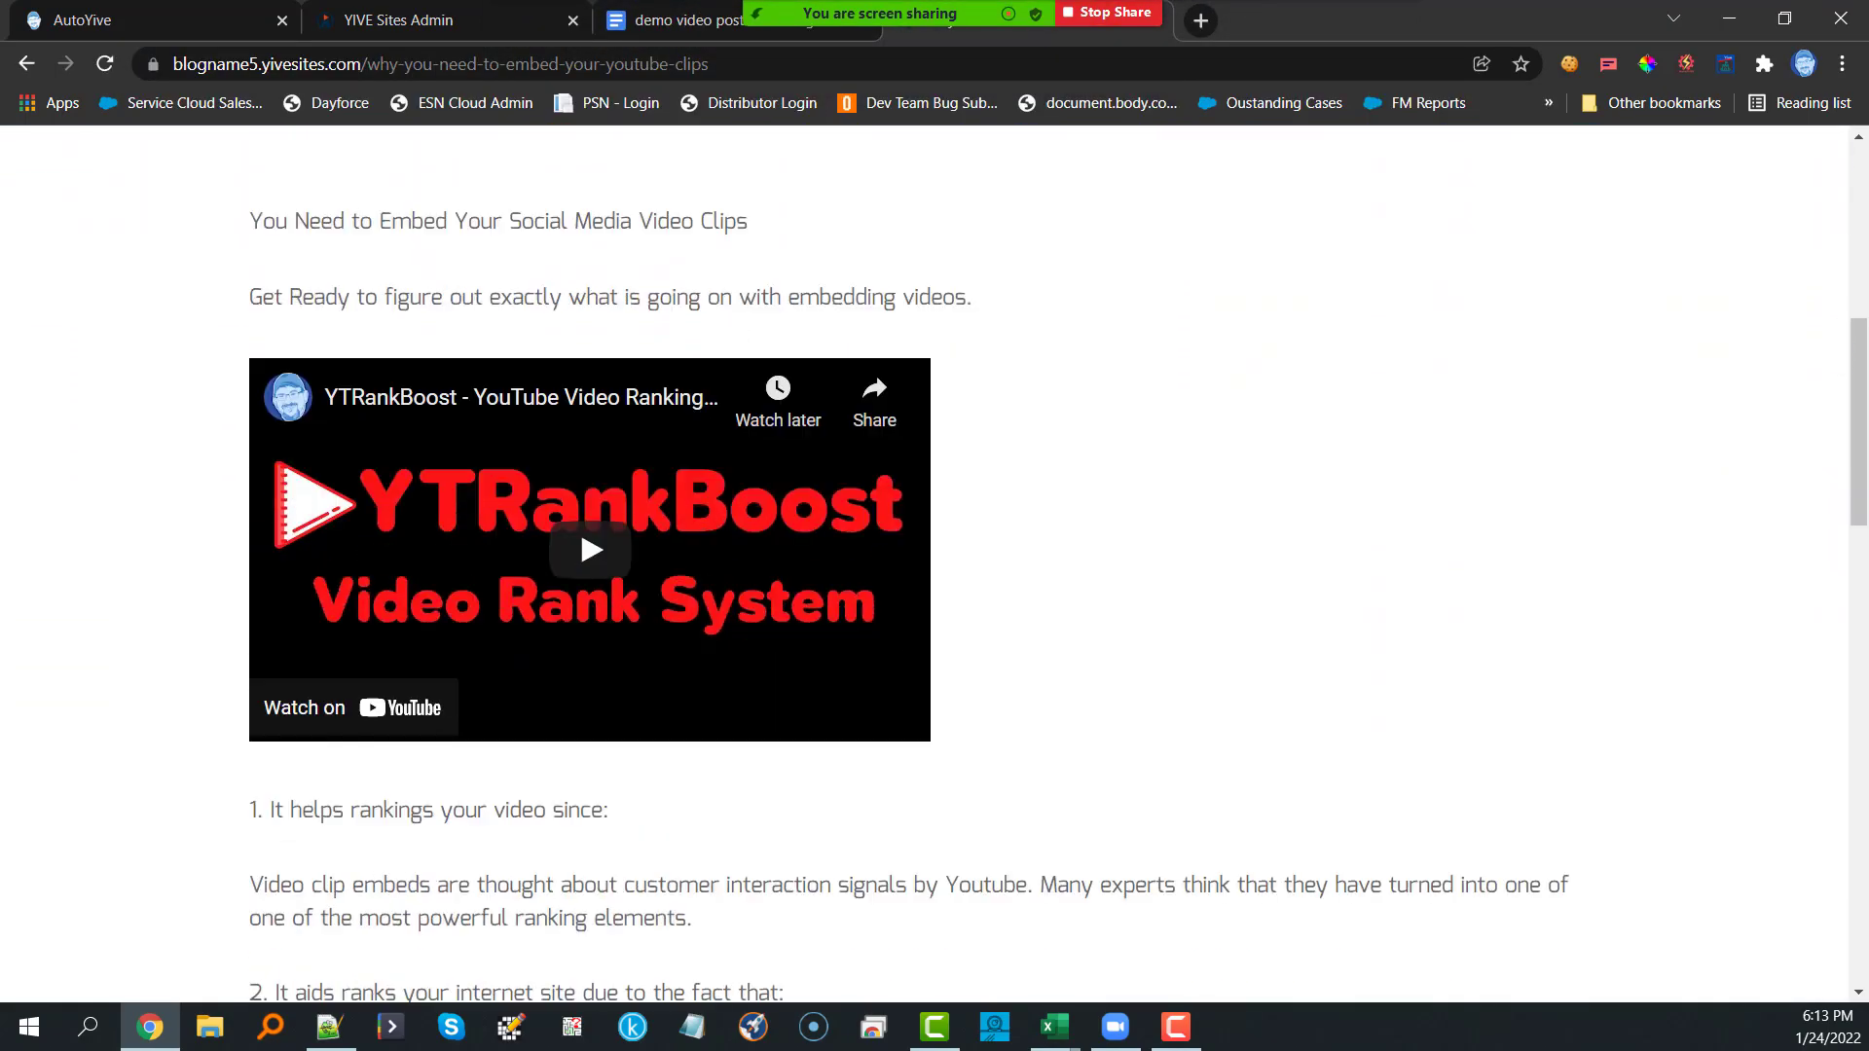
scroll(911, 534, down, 12)
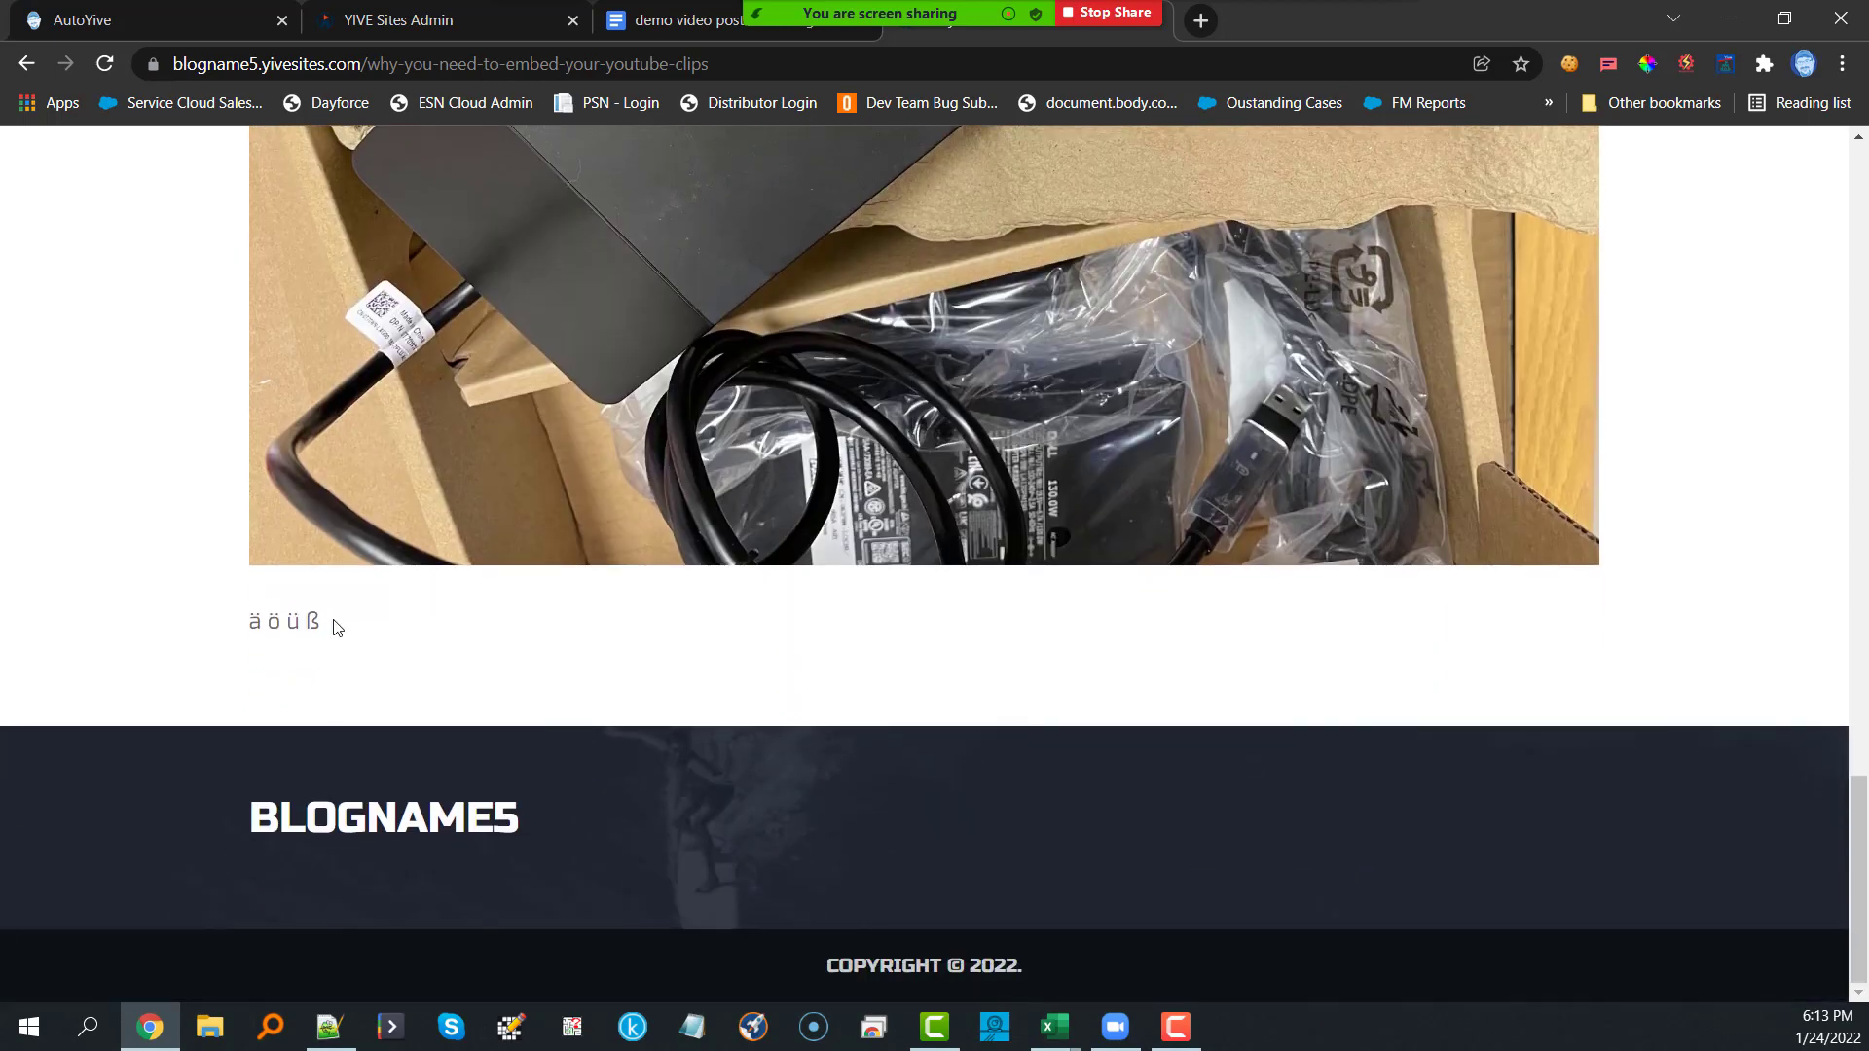
drag(319, 623, 233, 642)
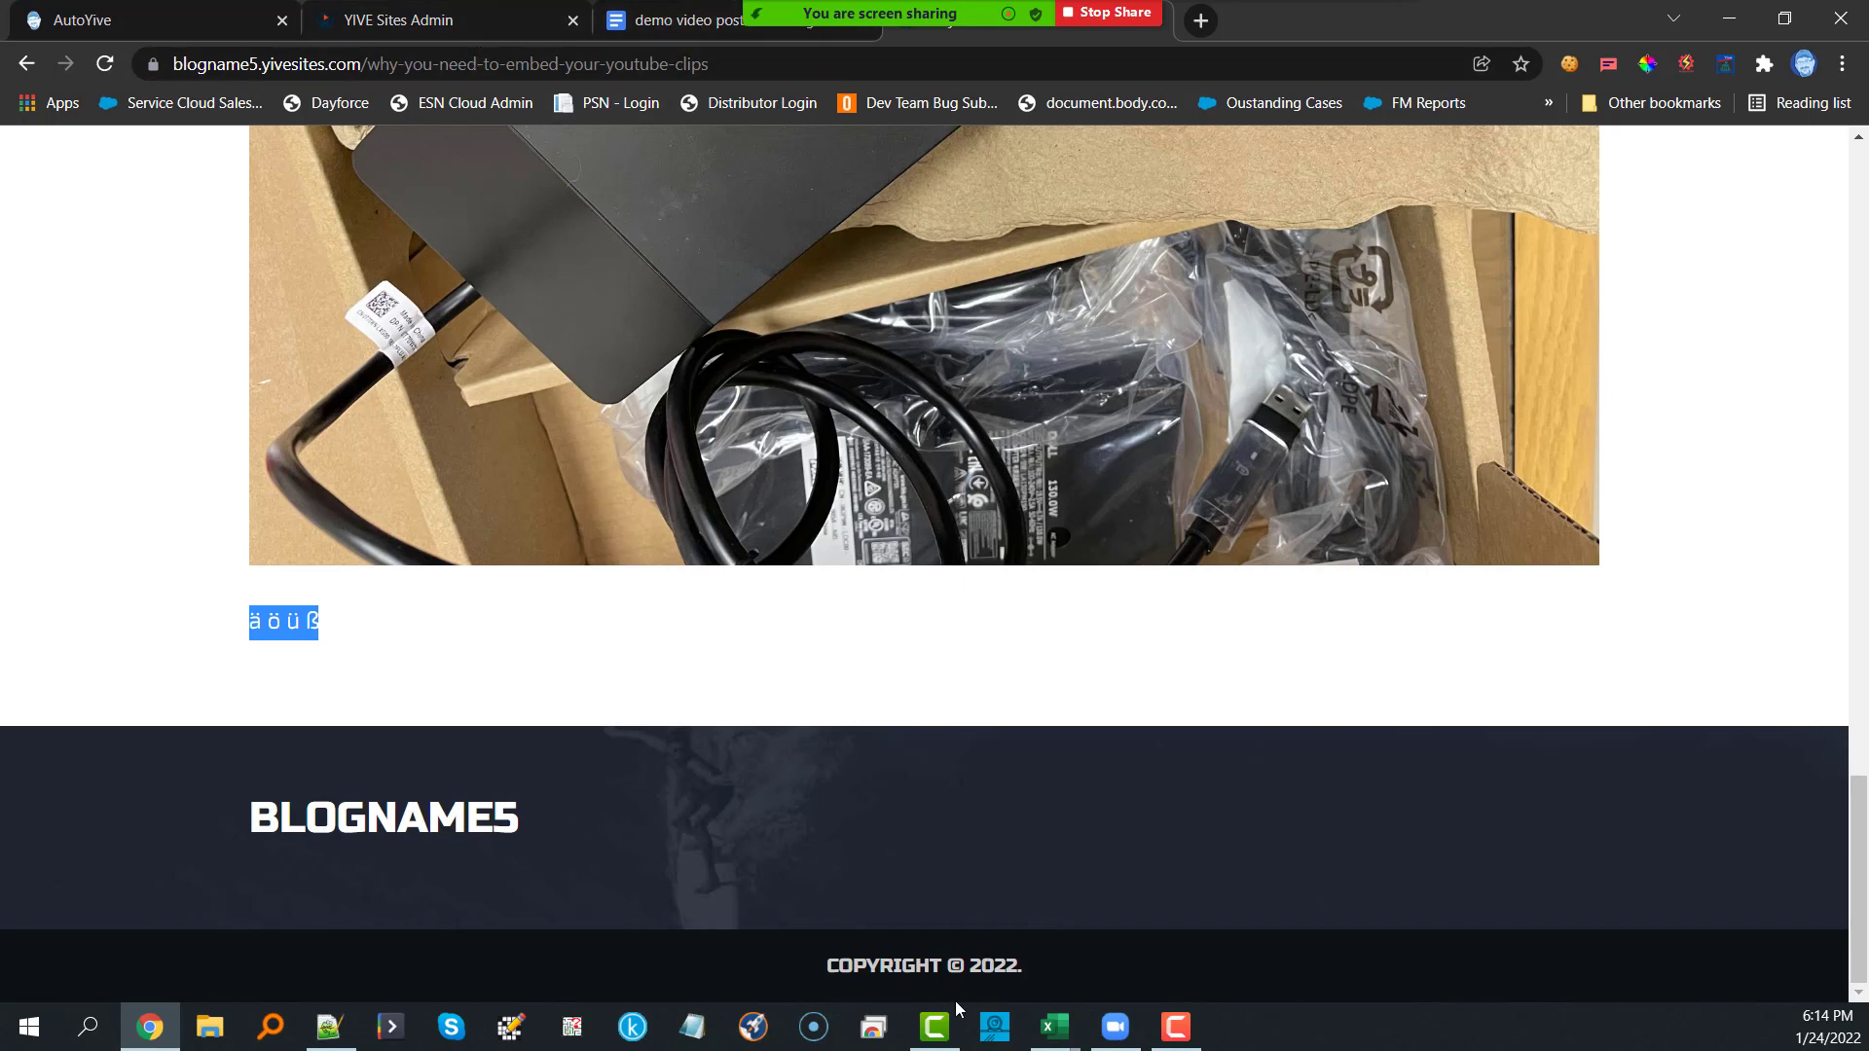
click(1054, 1026)
Step: Open the blogname4 post URL from D5 in a new tab, retrying it over http
click(1260, 934)
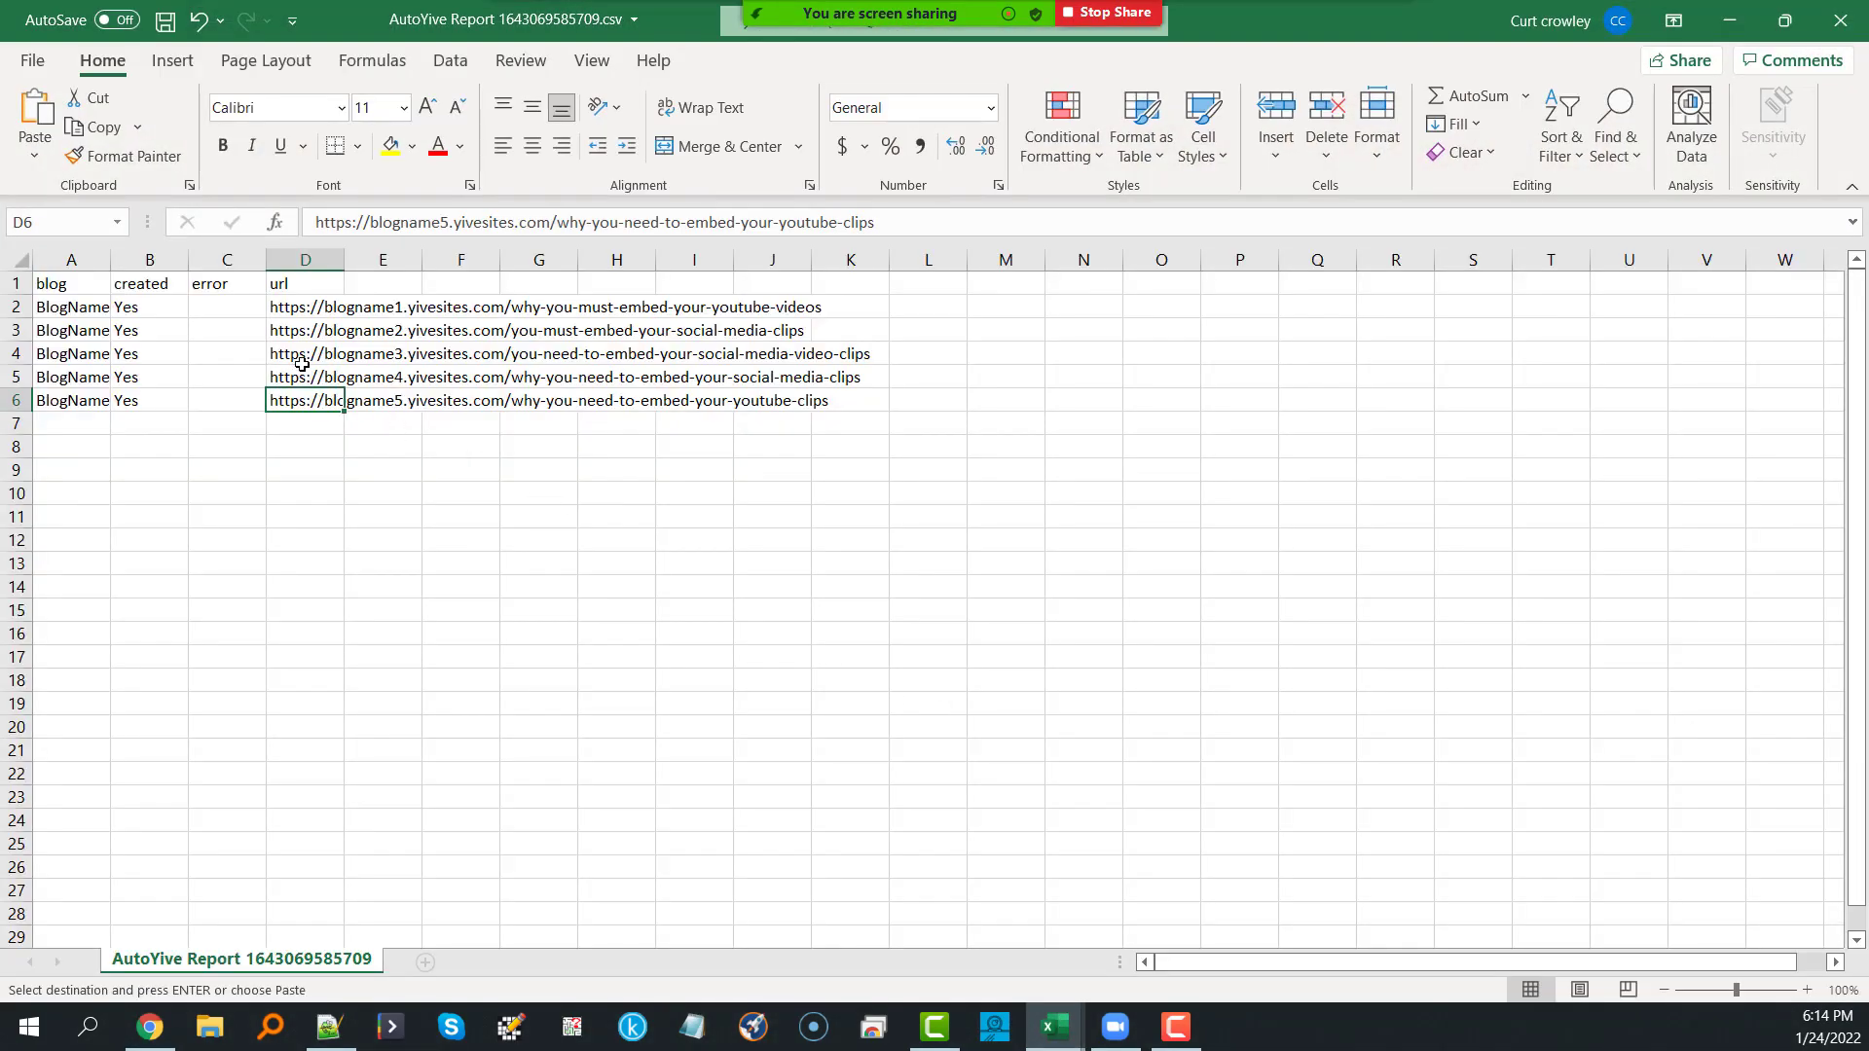
click(292, 379)
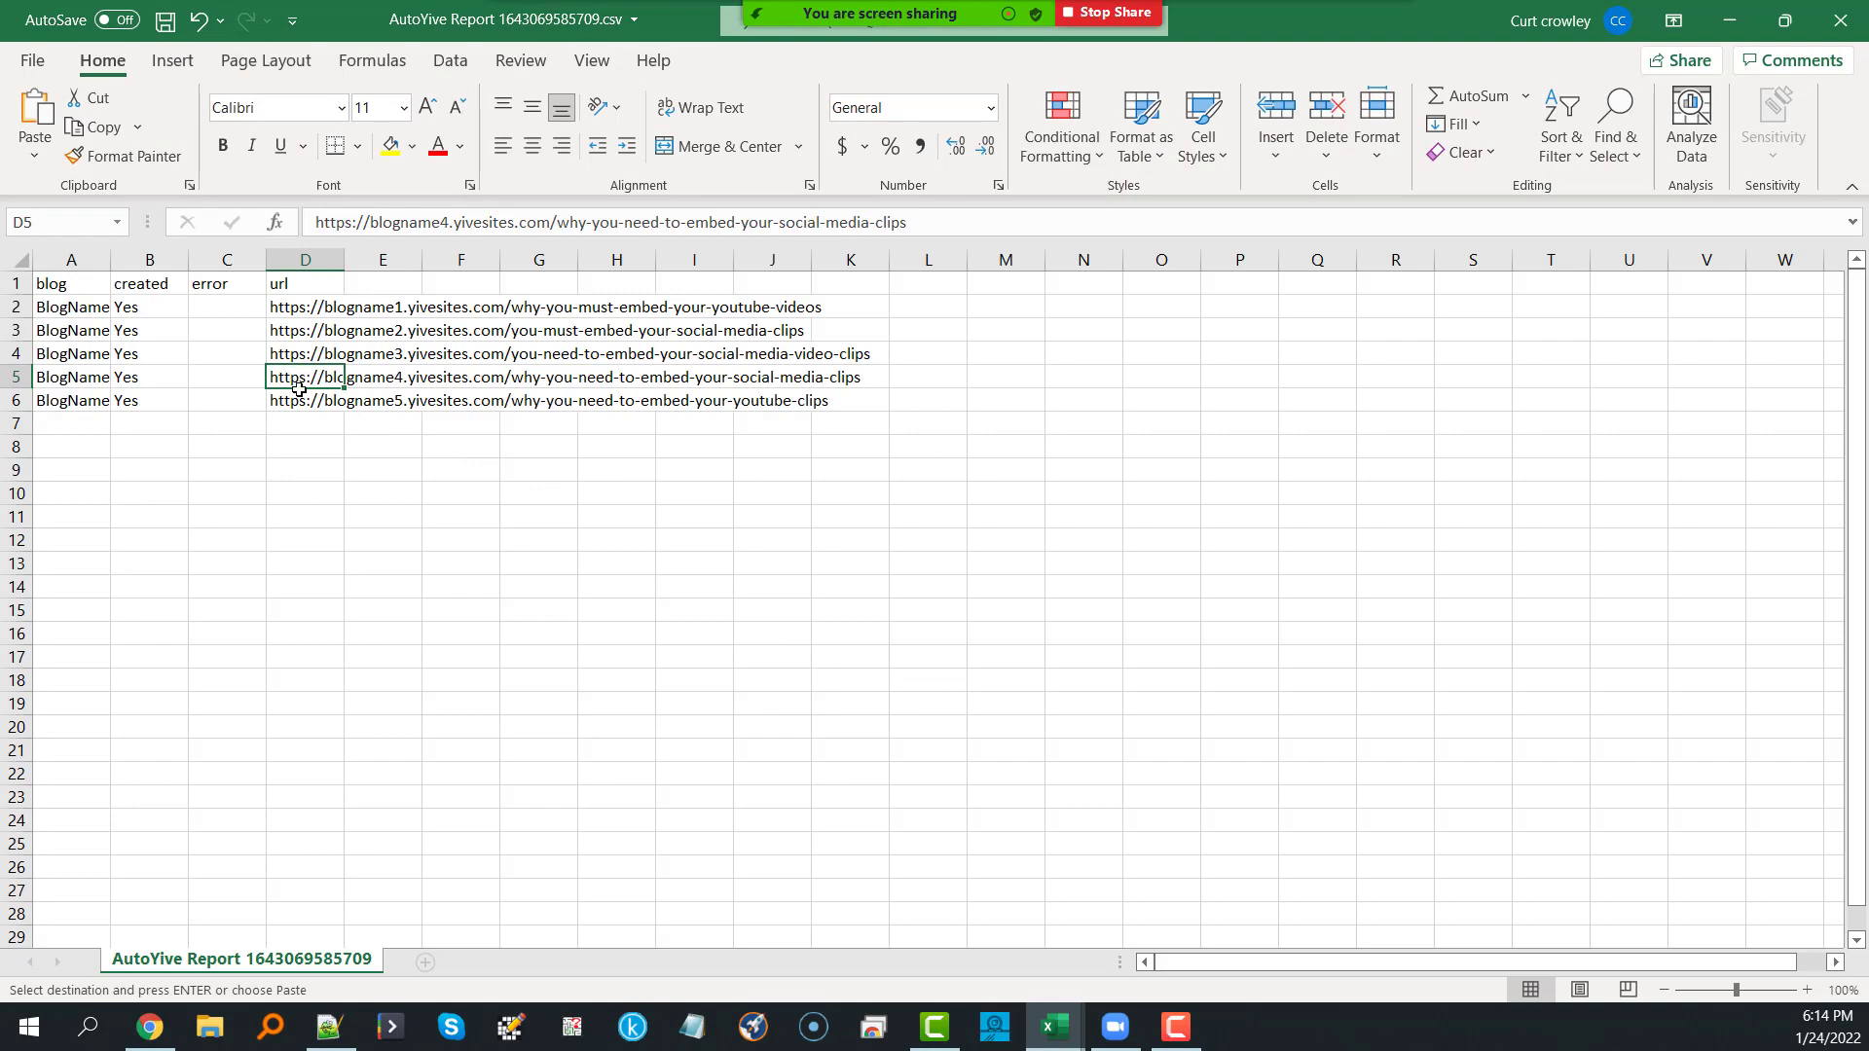
key(ctrl+c)
click(1729, 19)
click(1201, 20)
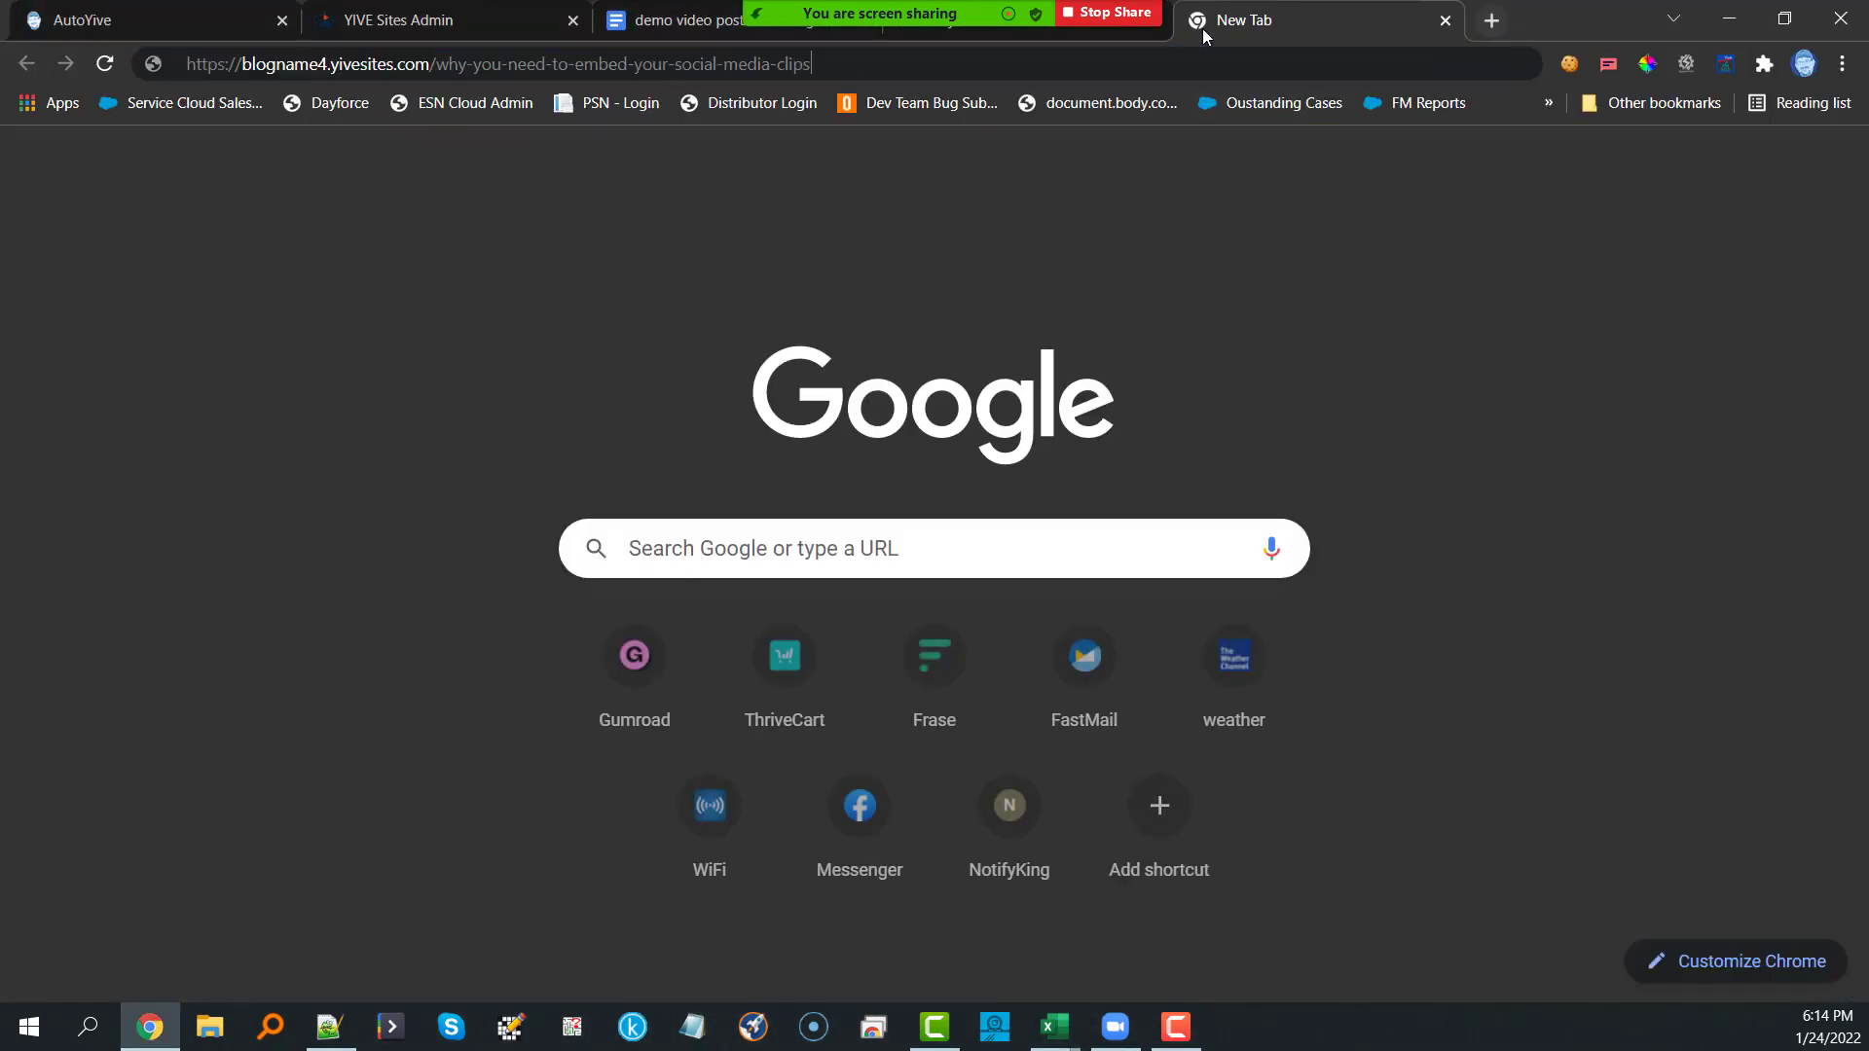
key(ctrl+v)
key(Return)
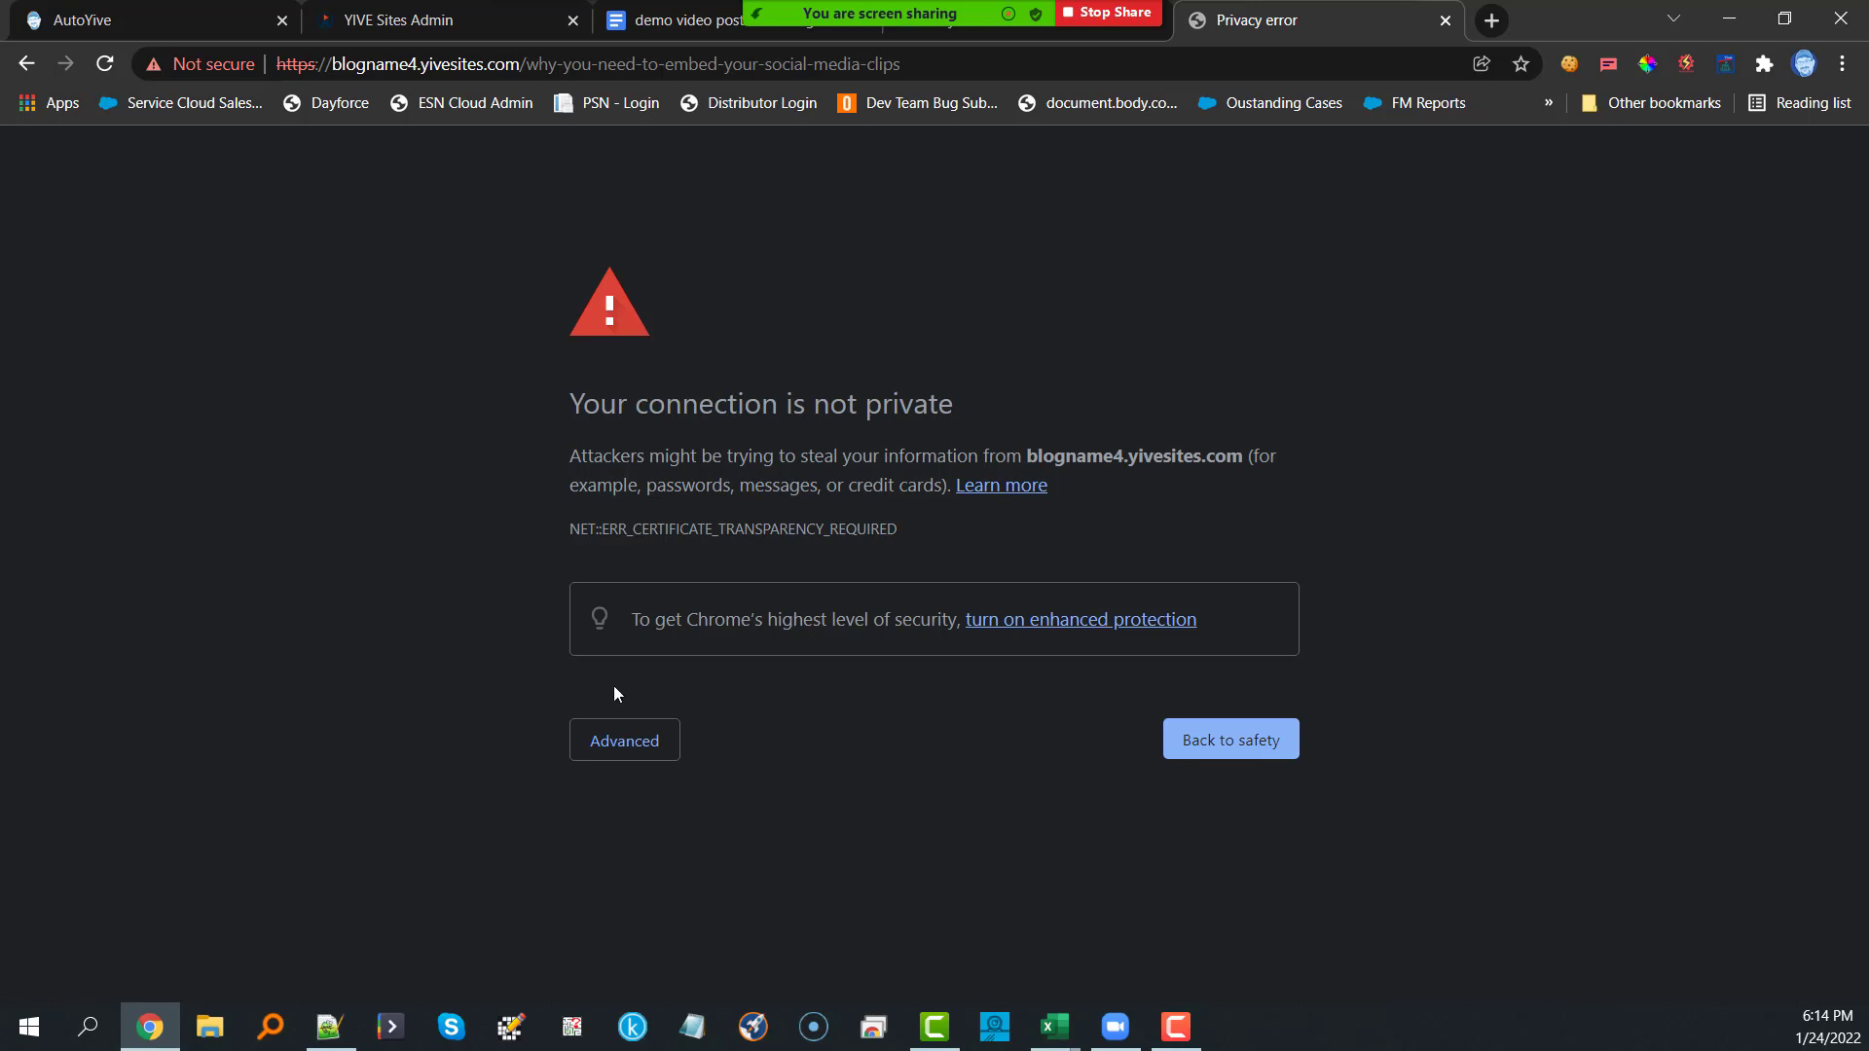
click(311, 60)
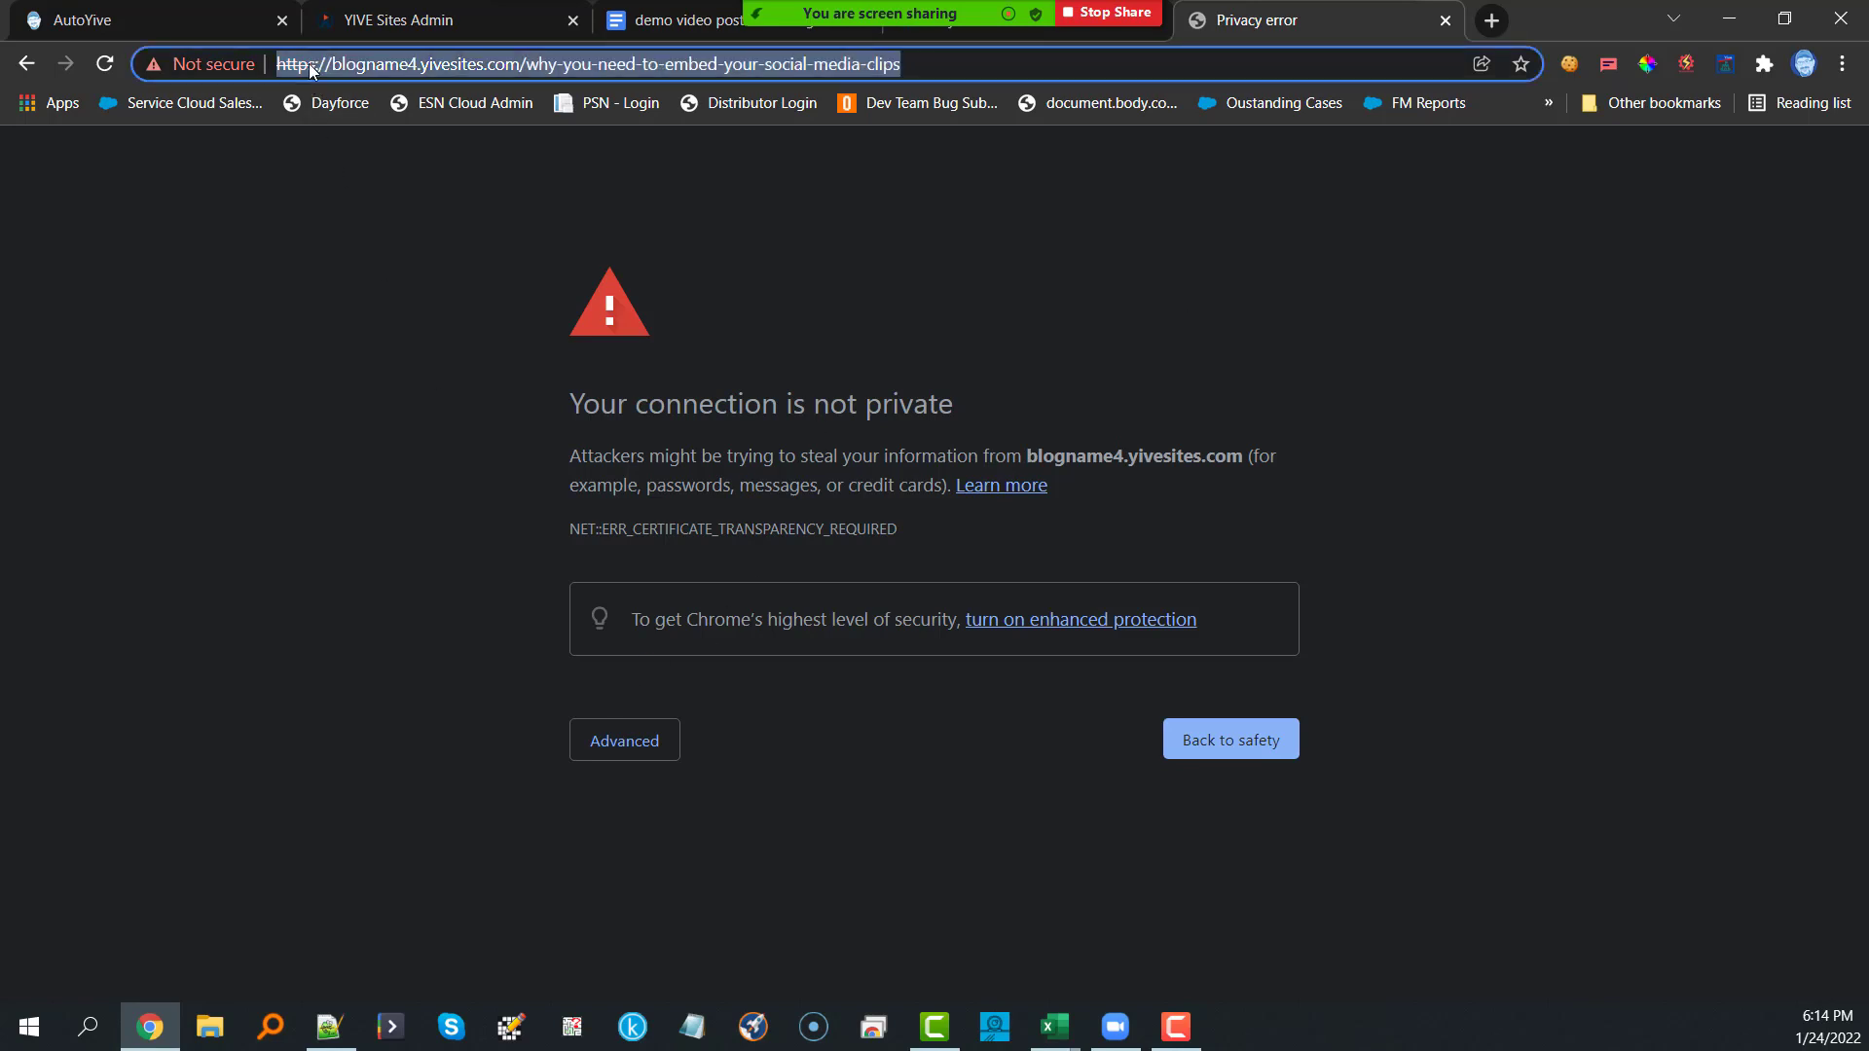
click(312, 65)
key(BackSpace)
key(Return)
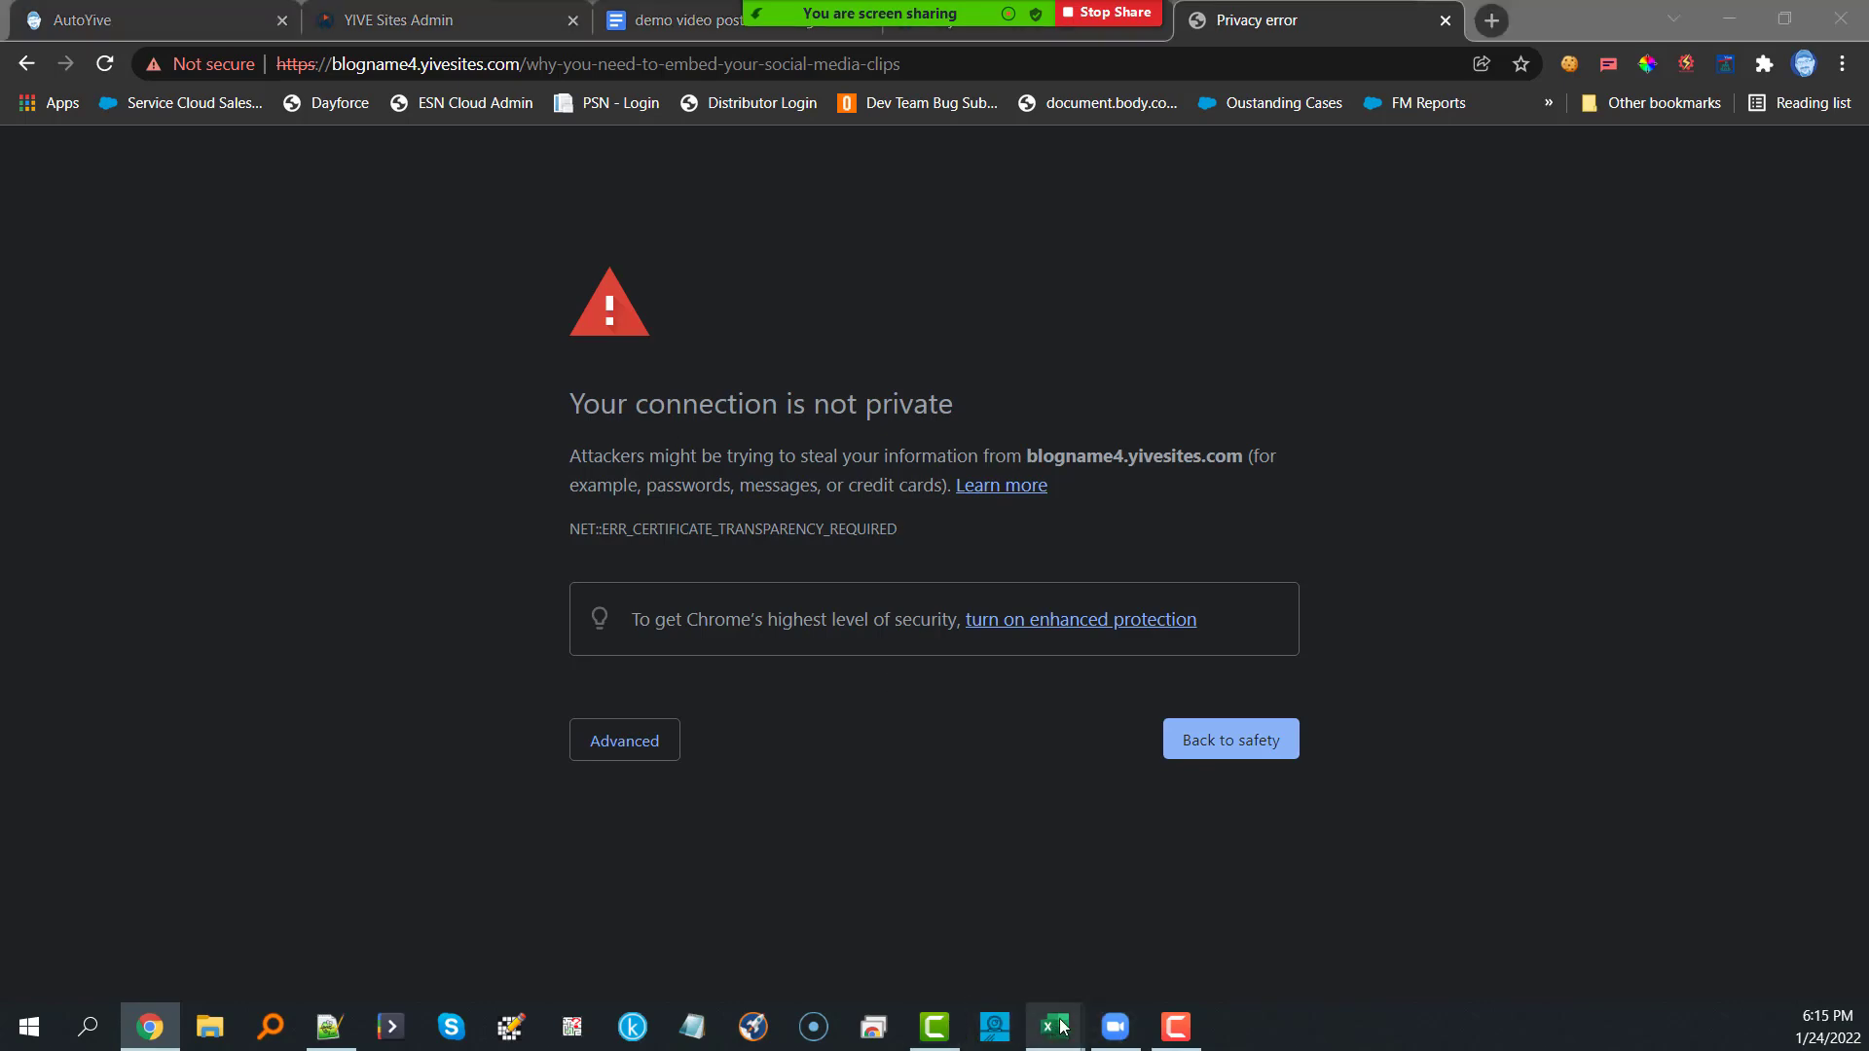
Step: Open the blogname3 post URL from D4 in another new tab, reaching the privacy warning
mouse_move(1042, 1027)
click(1318, 910)
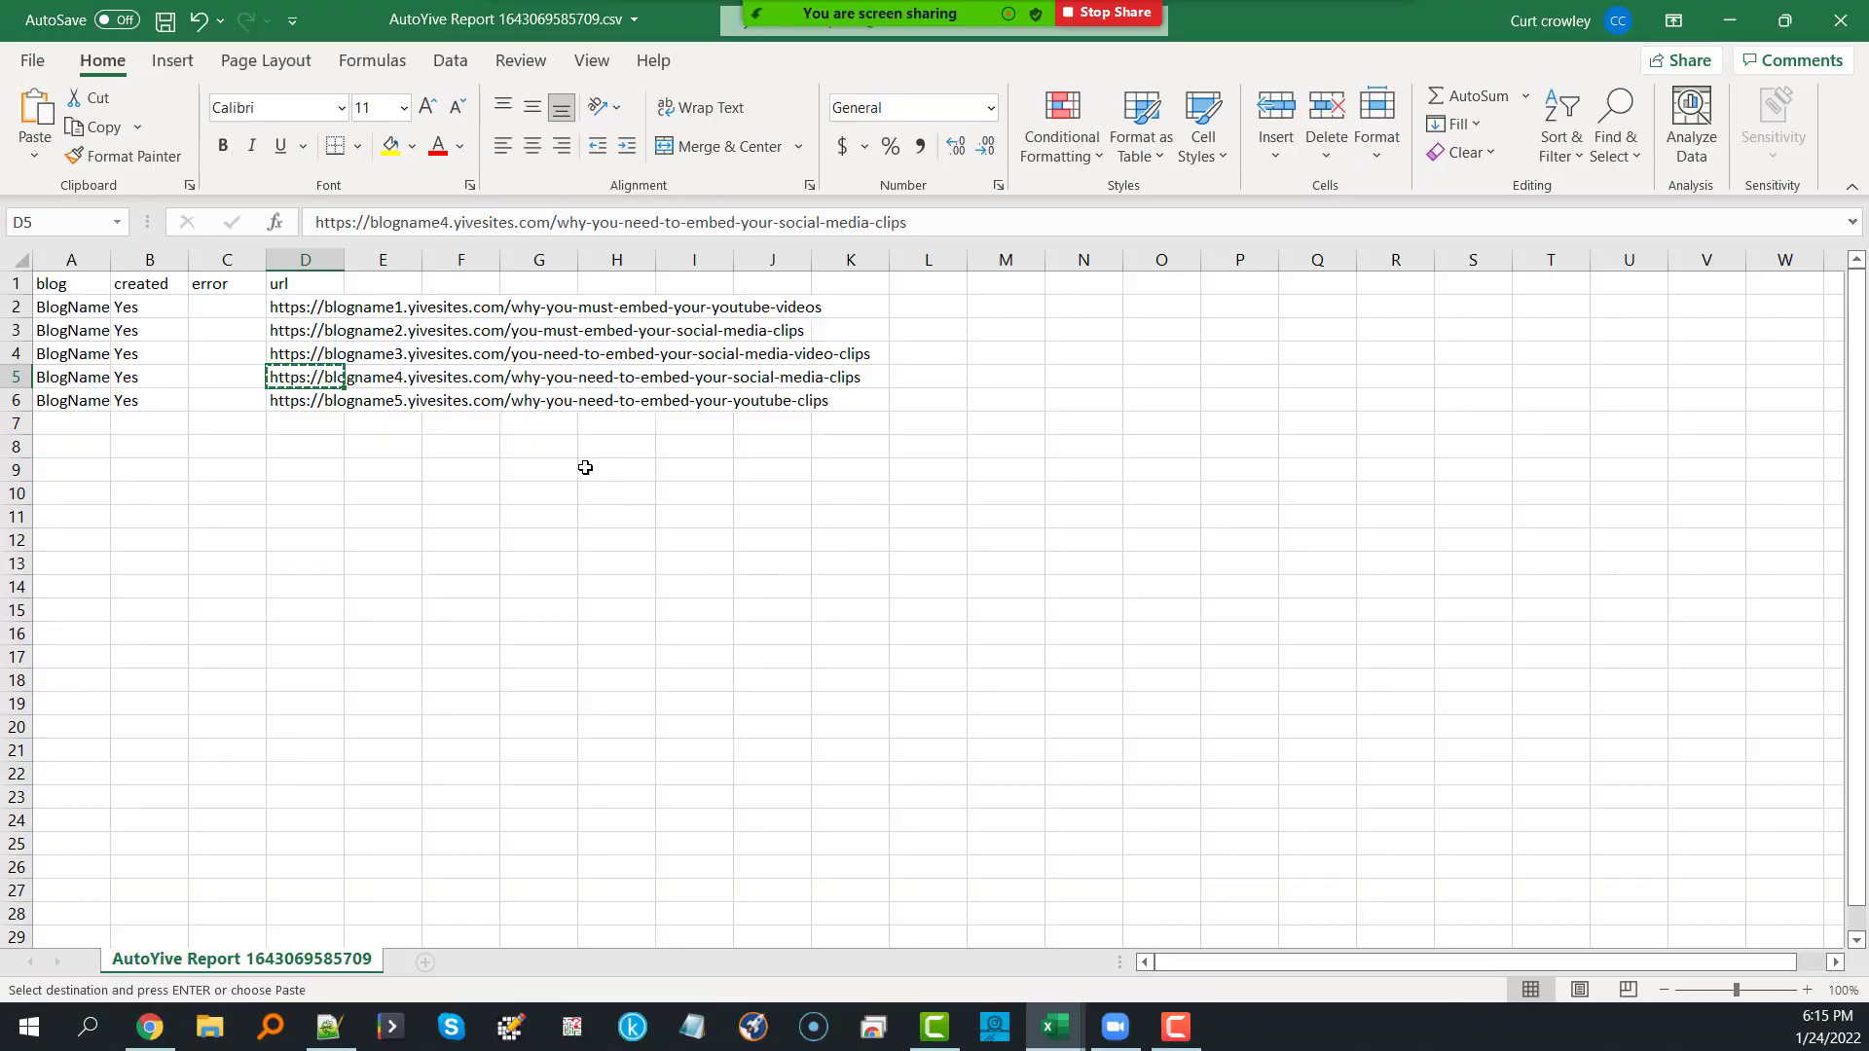
click(279, 356)
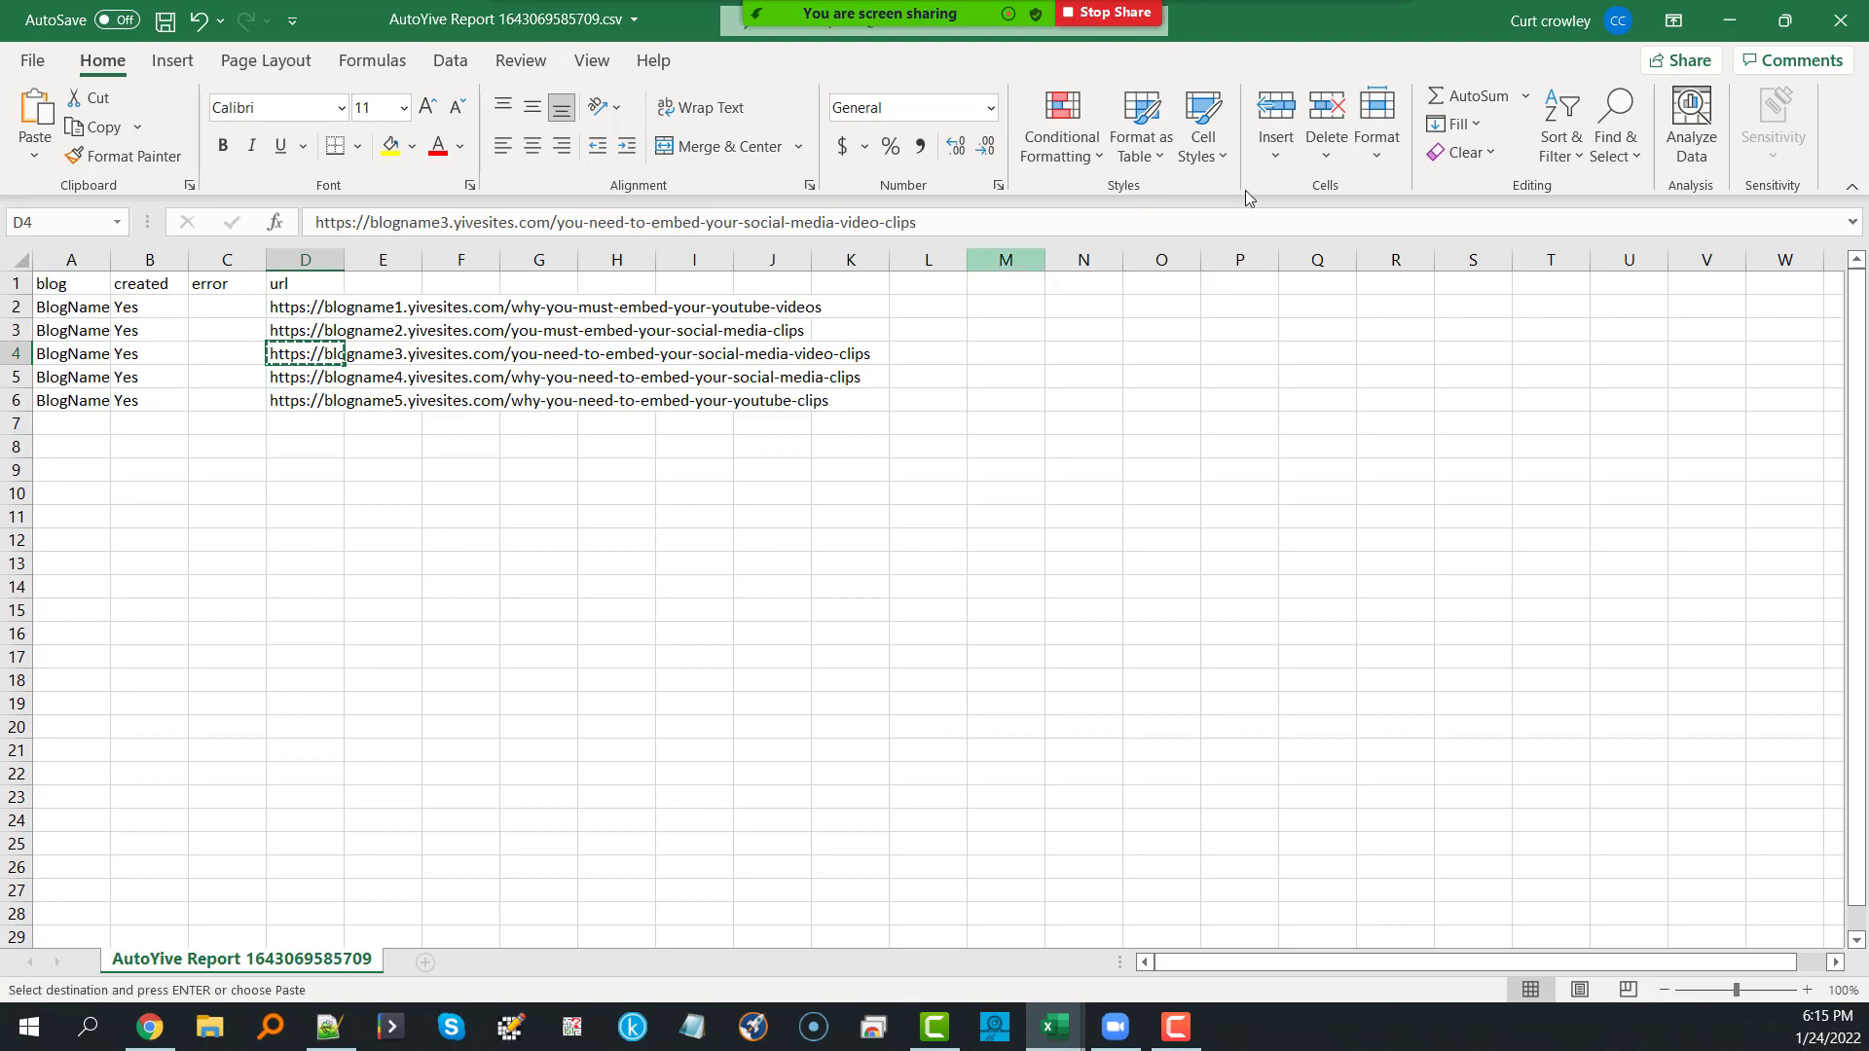
click(1729, 20)
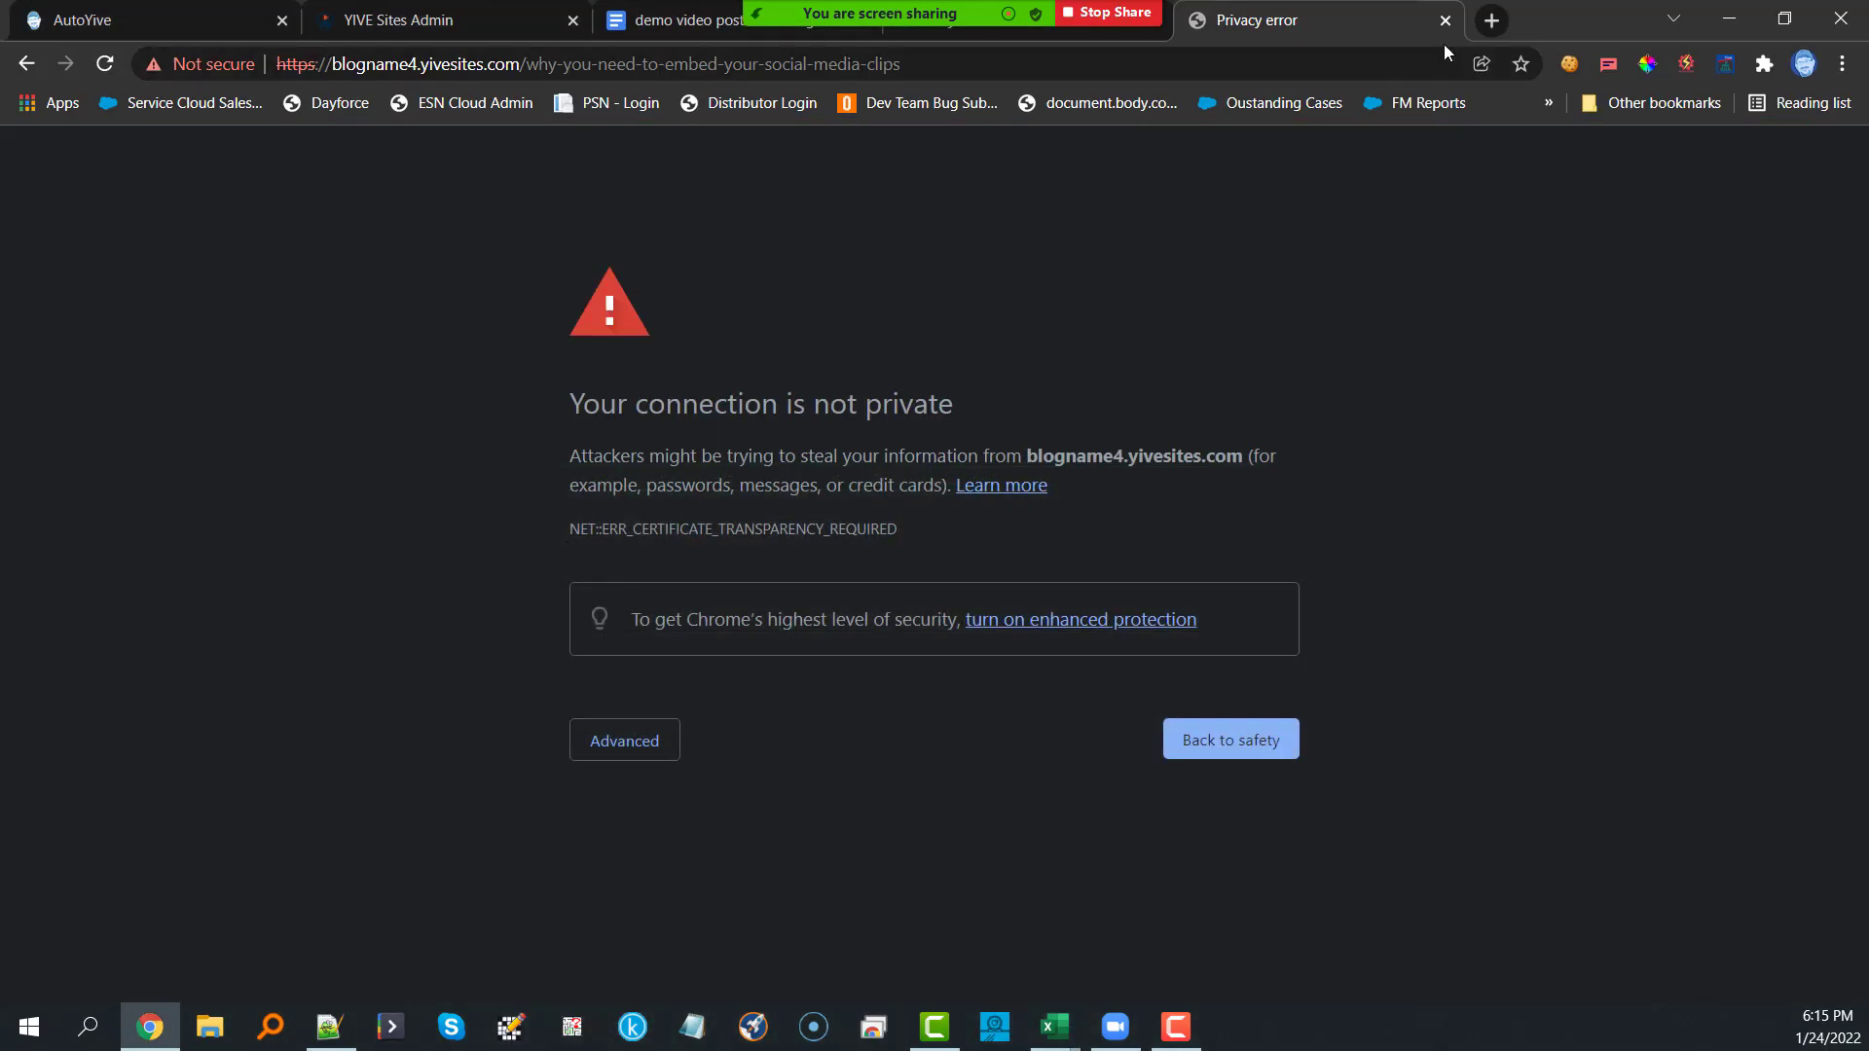
click(1490, 21)
text(https://blogname3.yivesites.com/you-need-to-embed-your-social-media-video-clips)
key(Return)
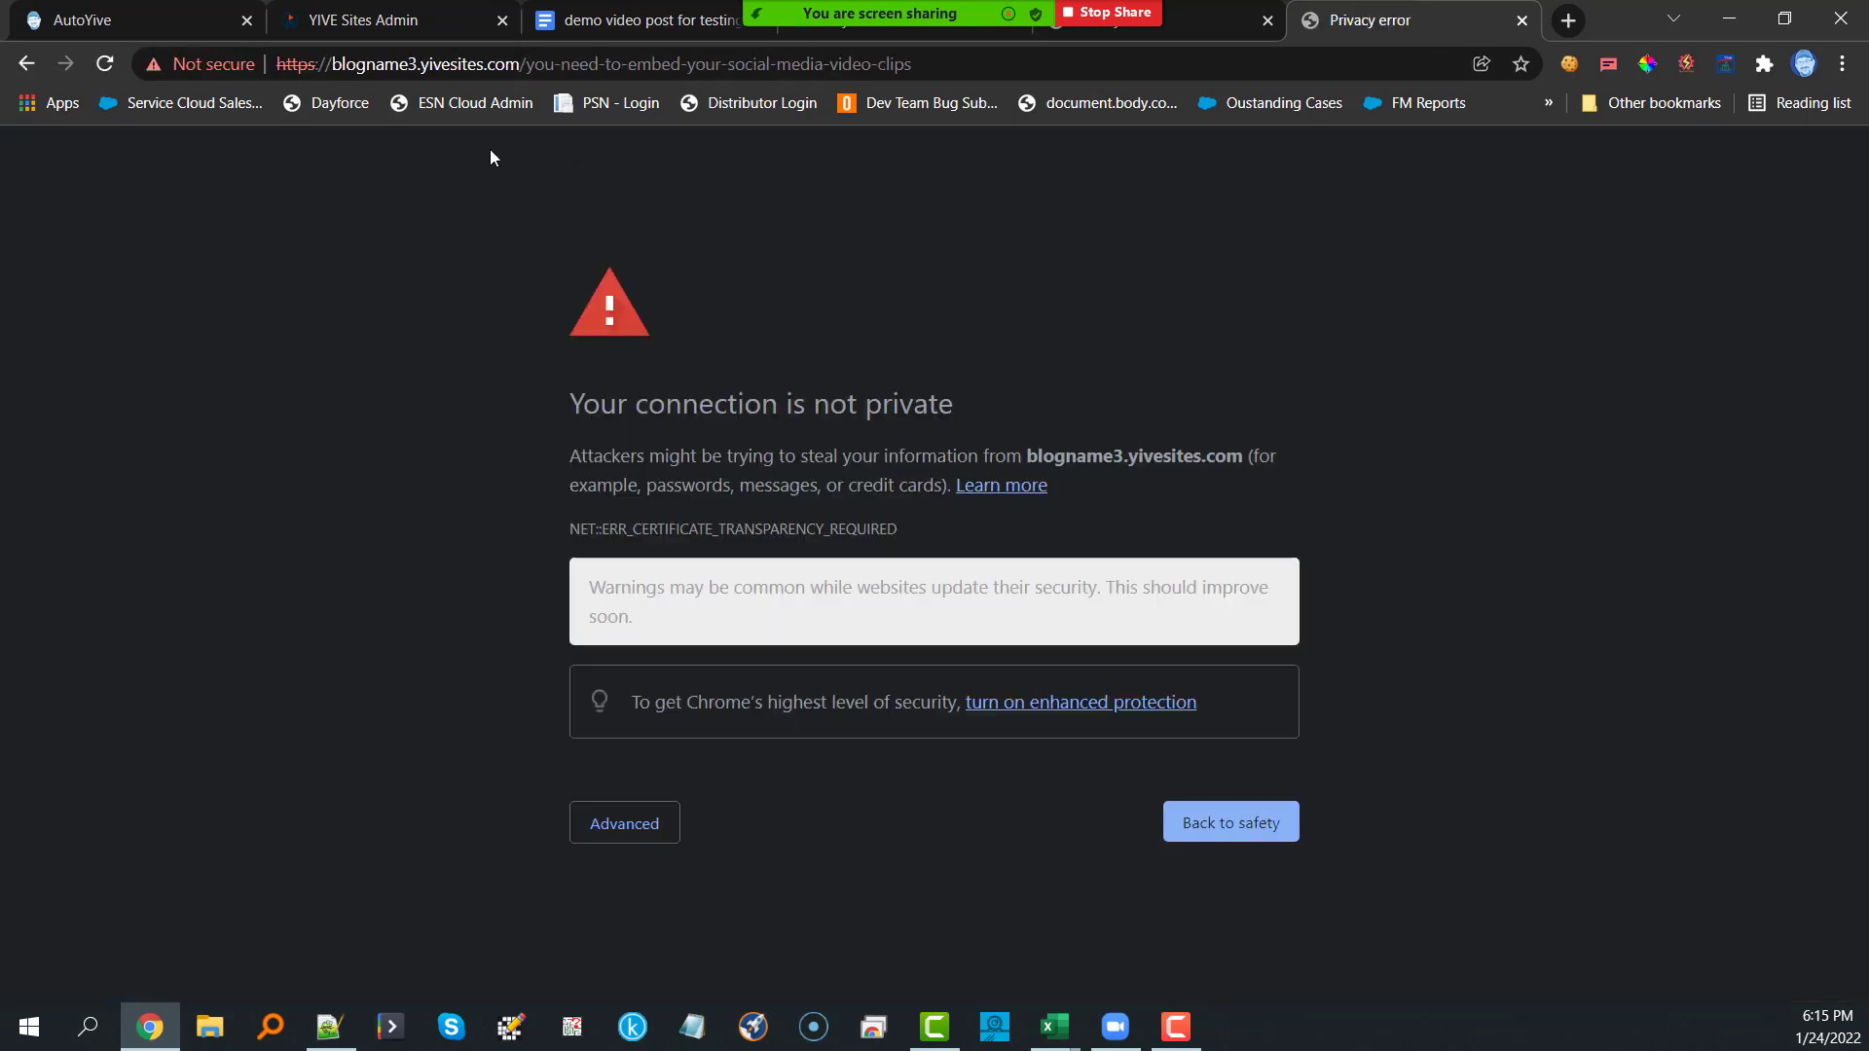
Step: Proceed past the certificate warning to the blogname3 post and scroll through it
click(627, 825)
scroll(672, 915, down, 1)
click(681, 930)
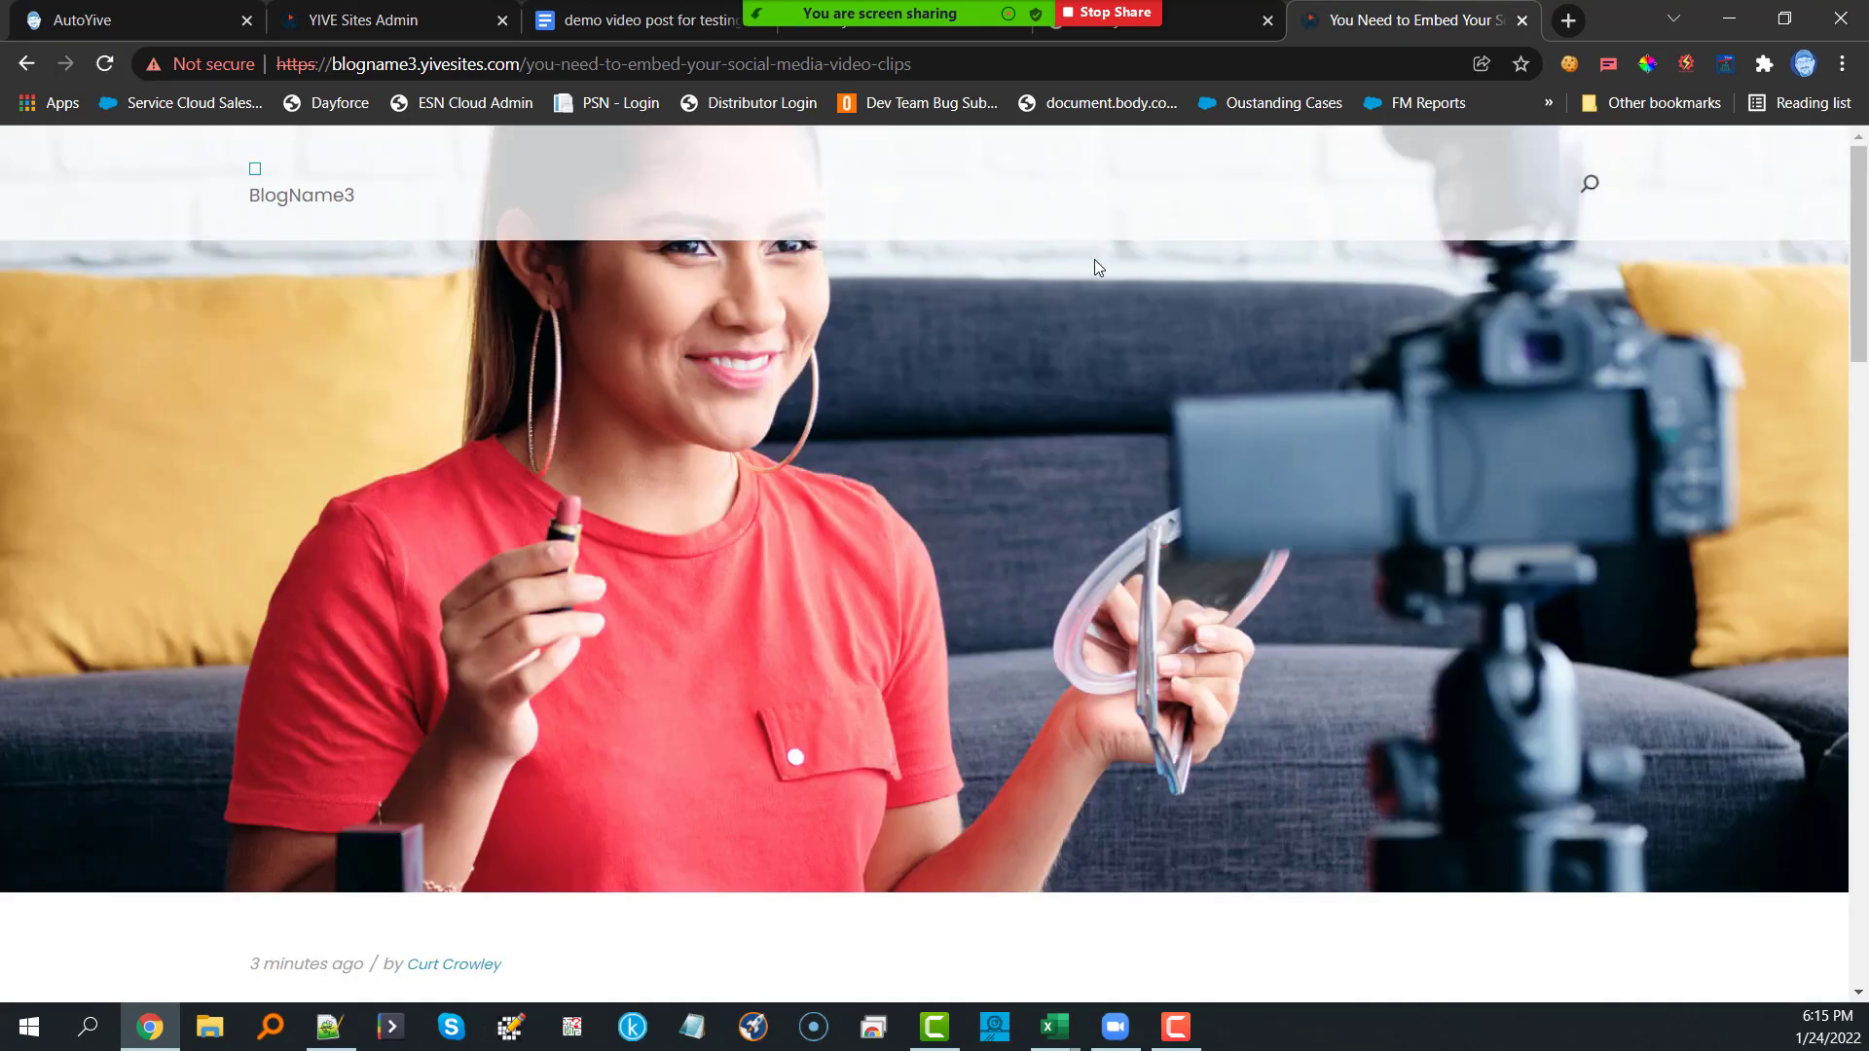
scroll(813, 505, down, 4)
scroll(814, 504, down, 5)
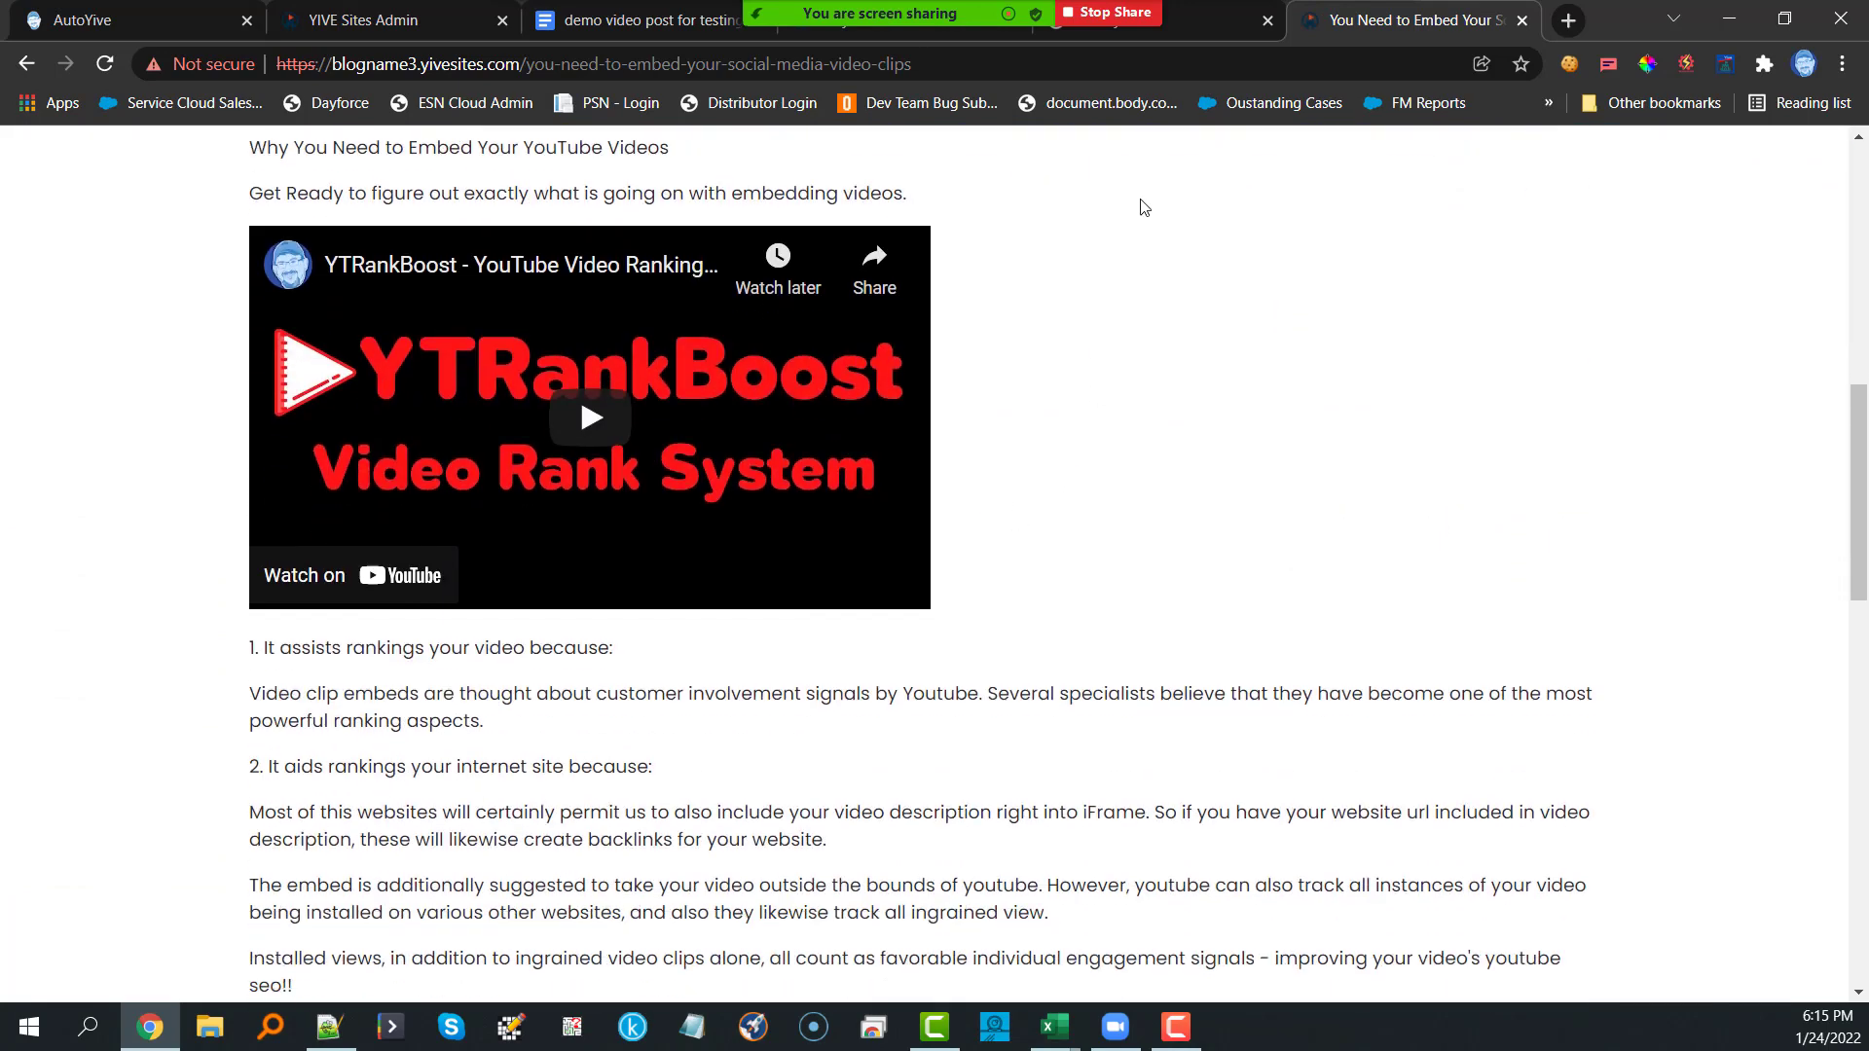
Step: Proceed past the certificate warning to the blogname4 post and scroll through it
click(1193, 32)
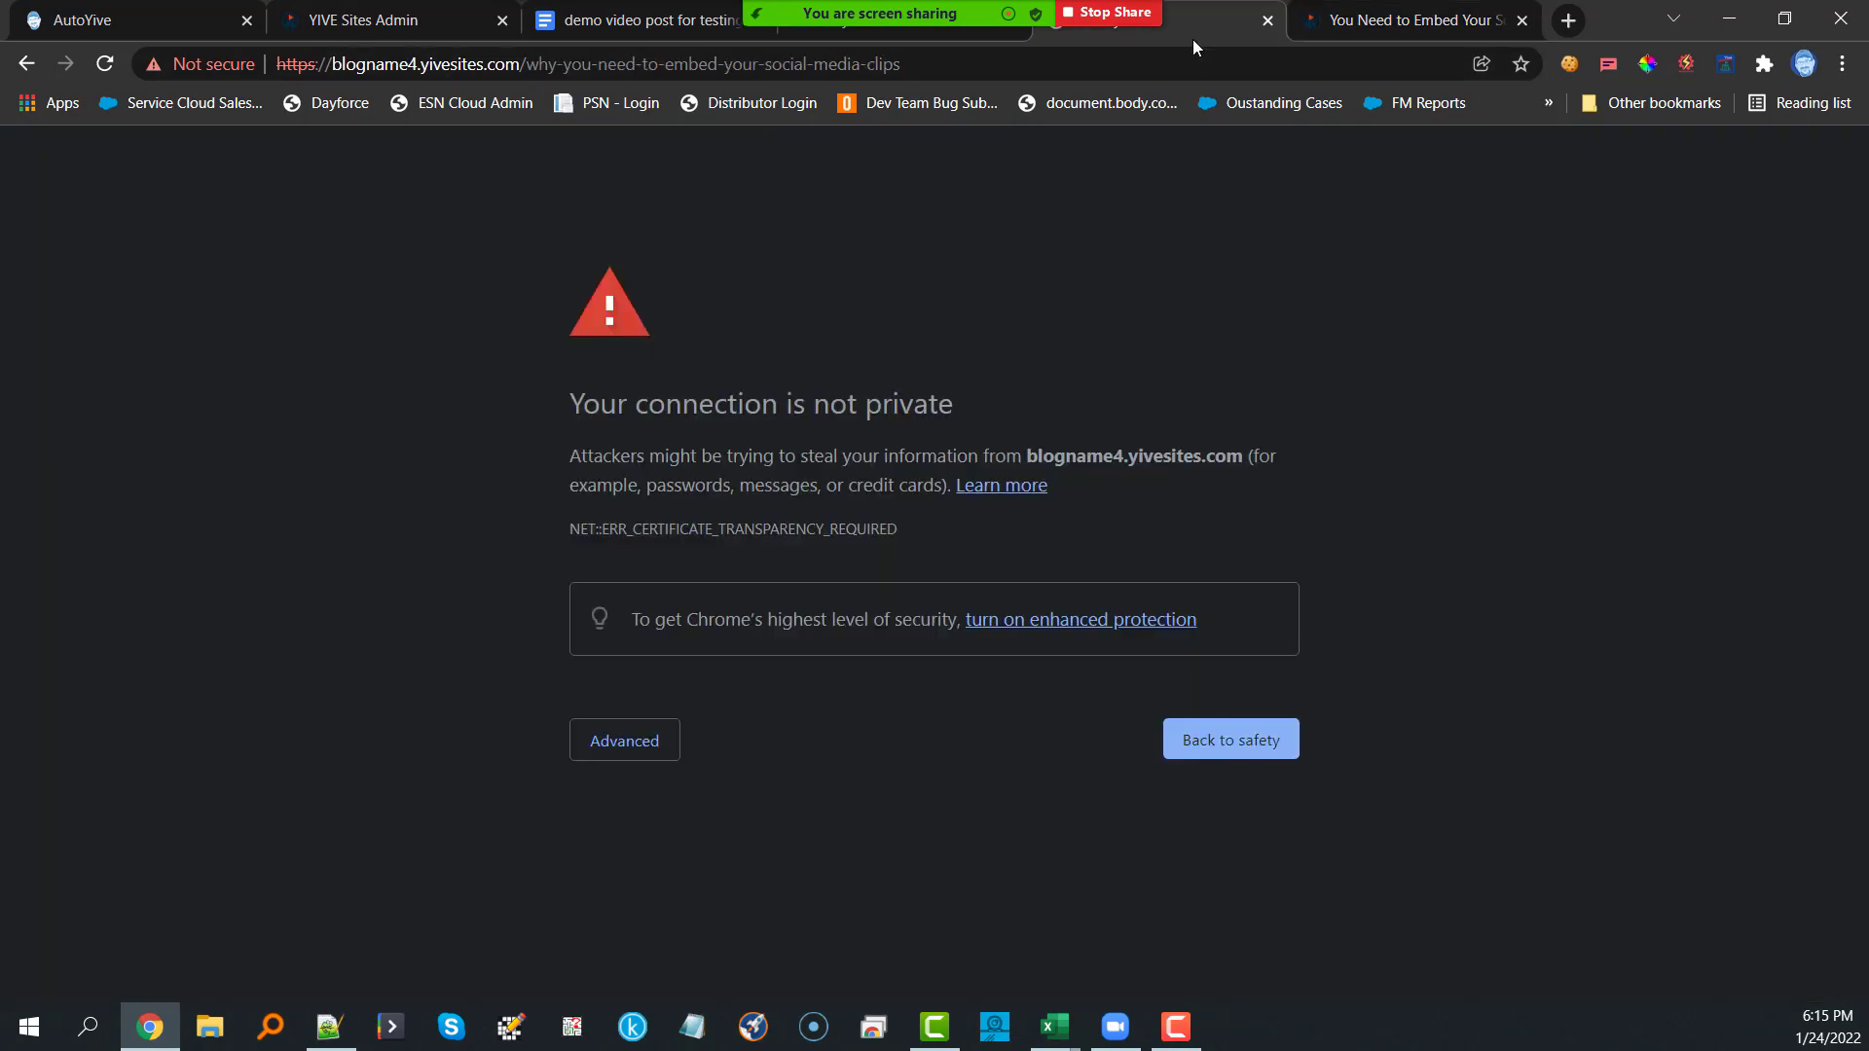
click(649, 747)
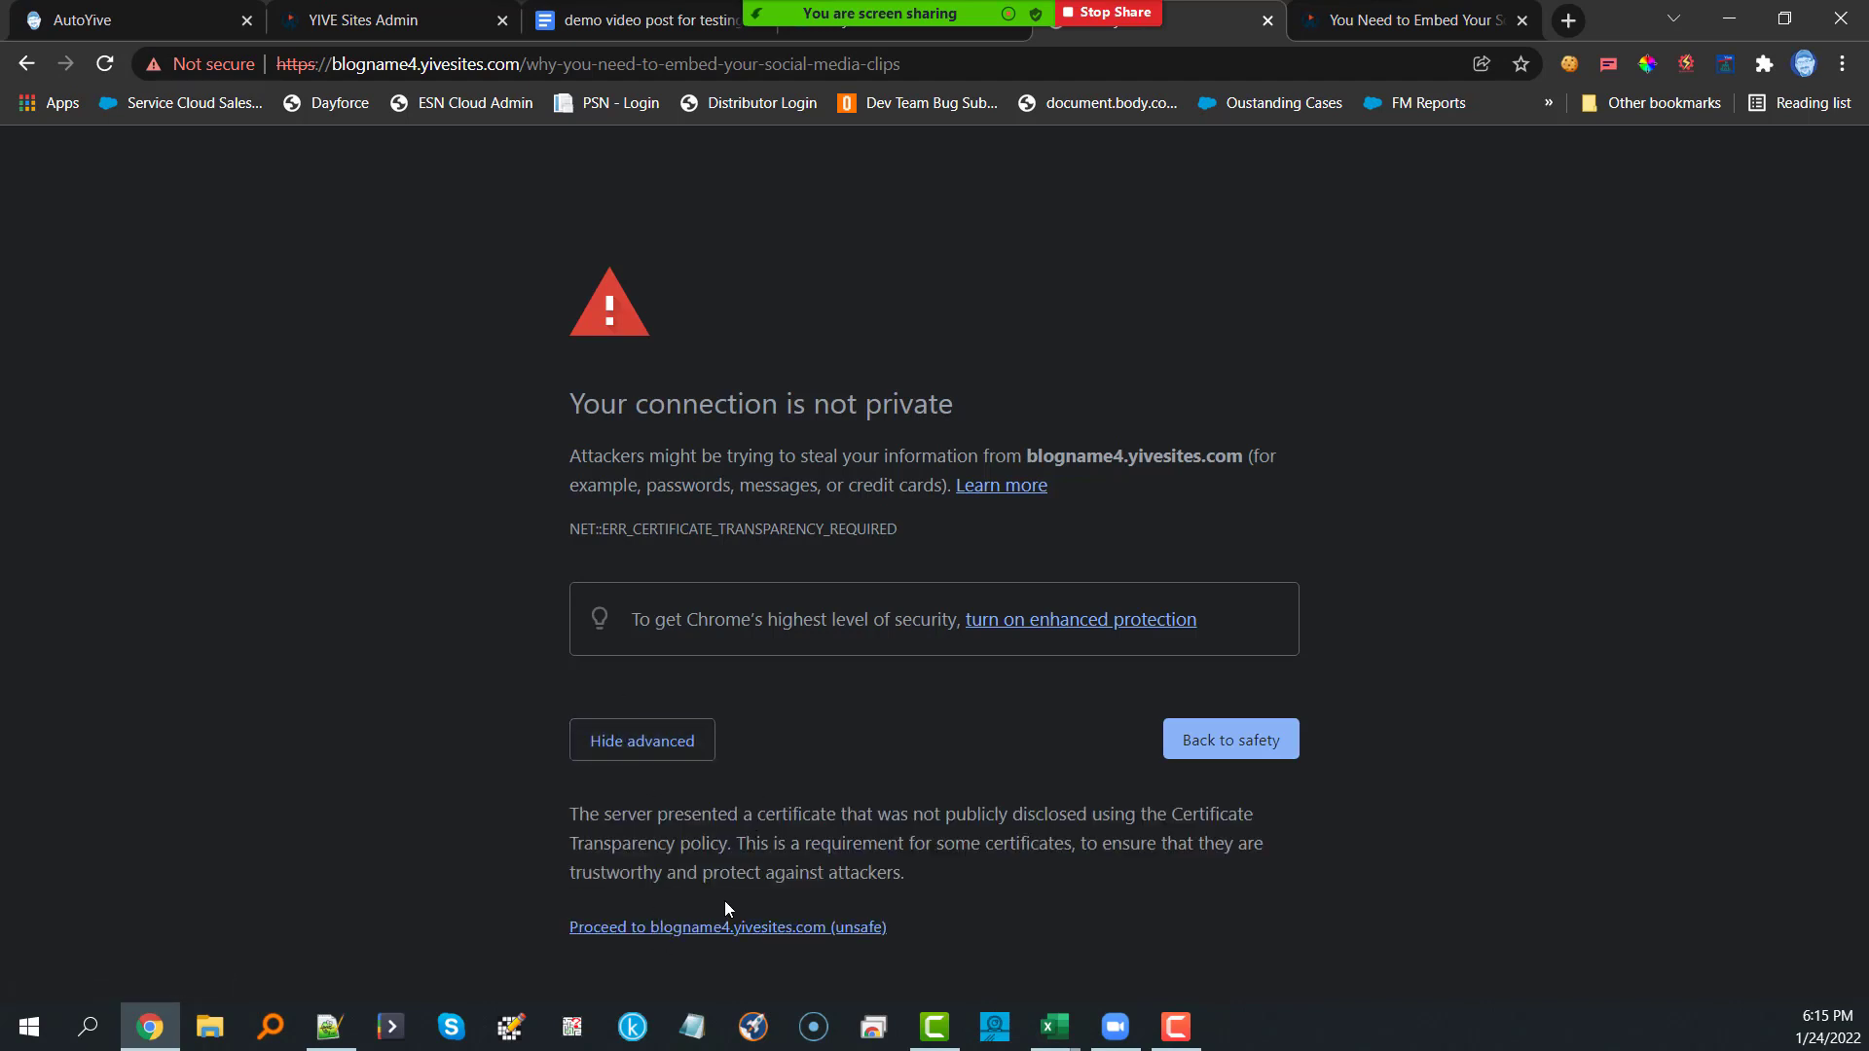
click(710, 929)
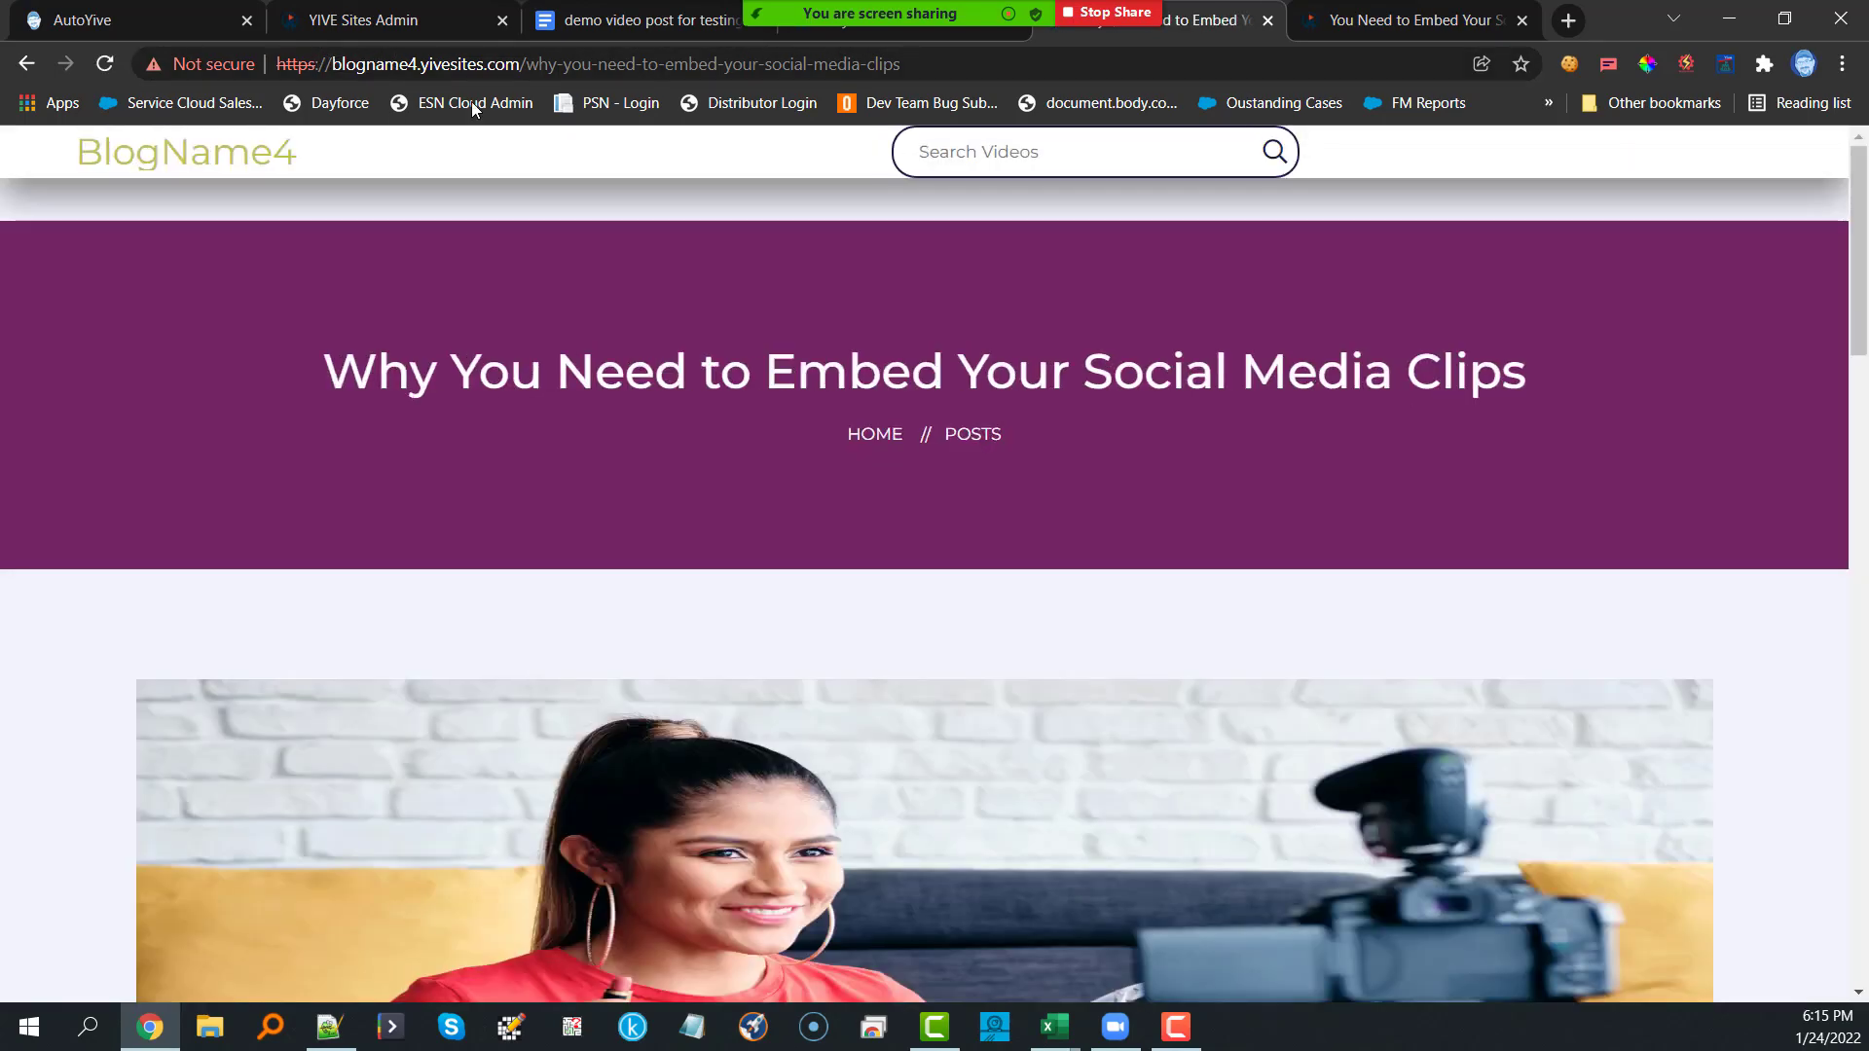
scroll(751, 331, down, 15)
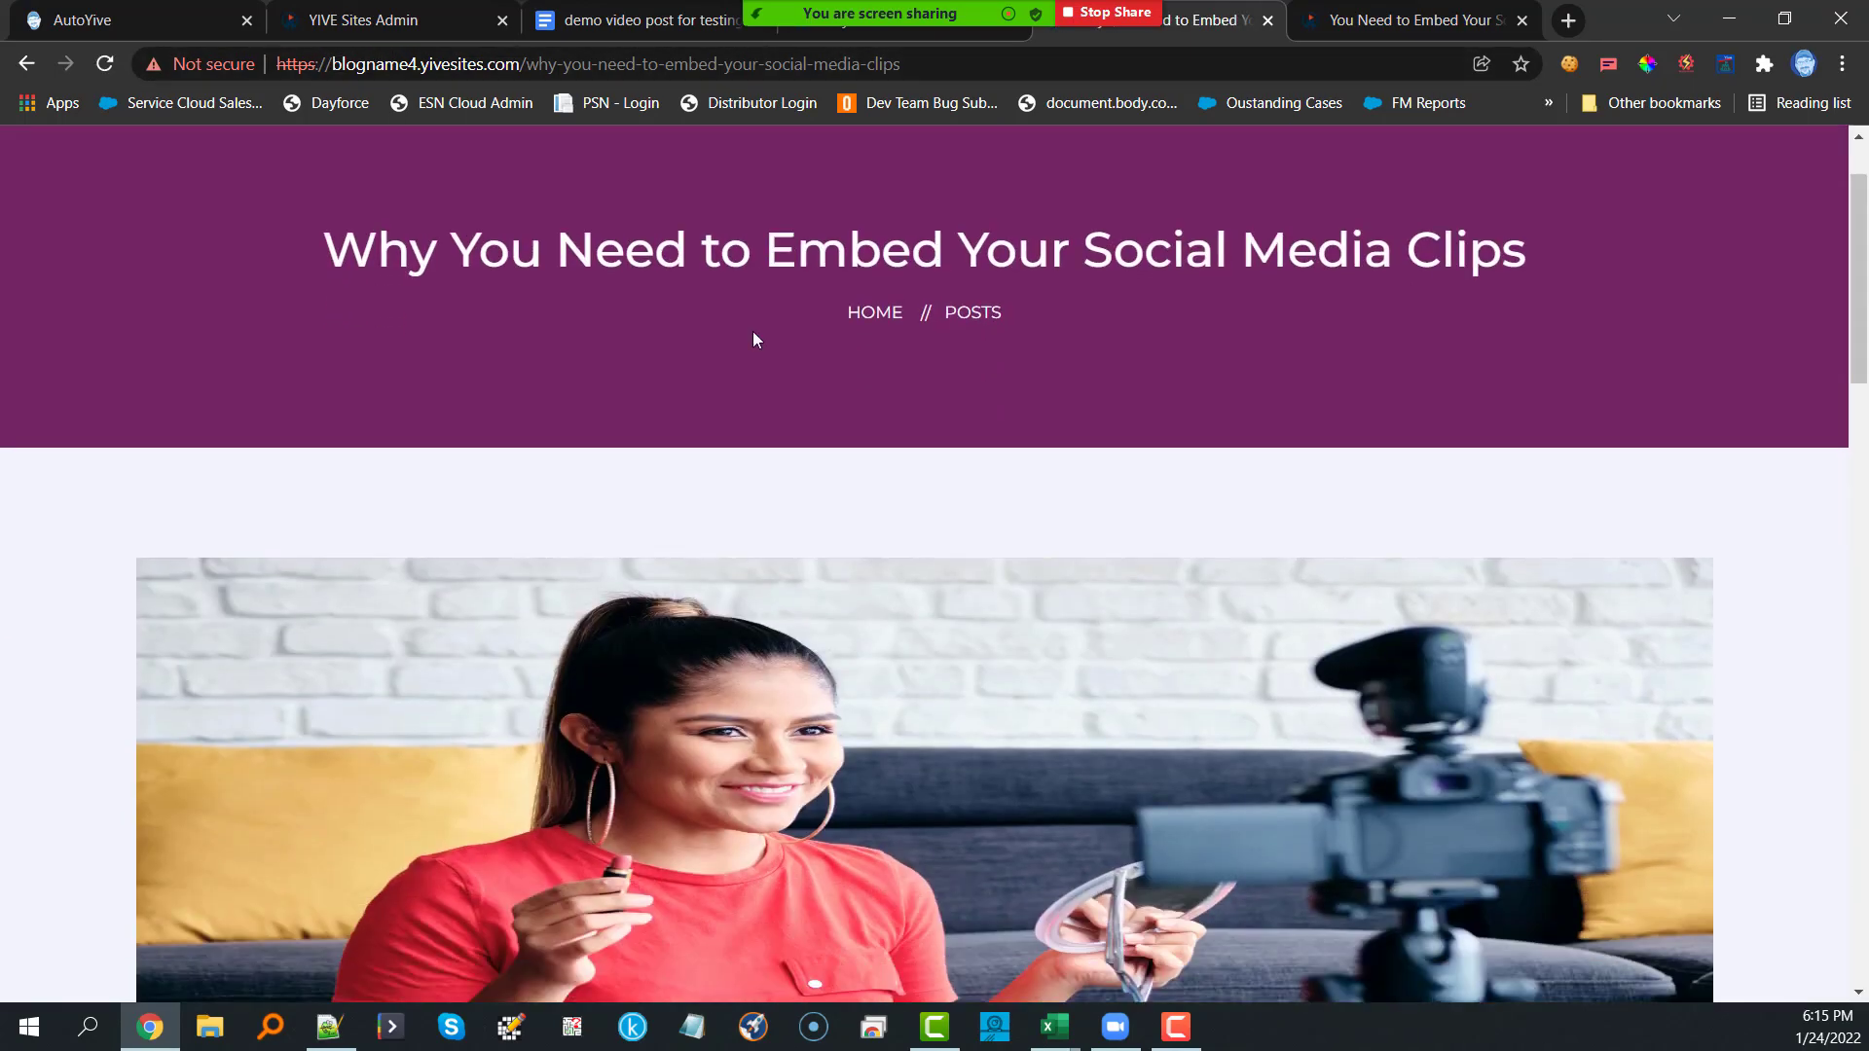
scroll(757, 340, down, 10)
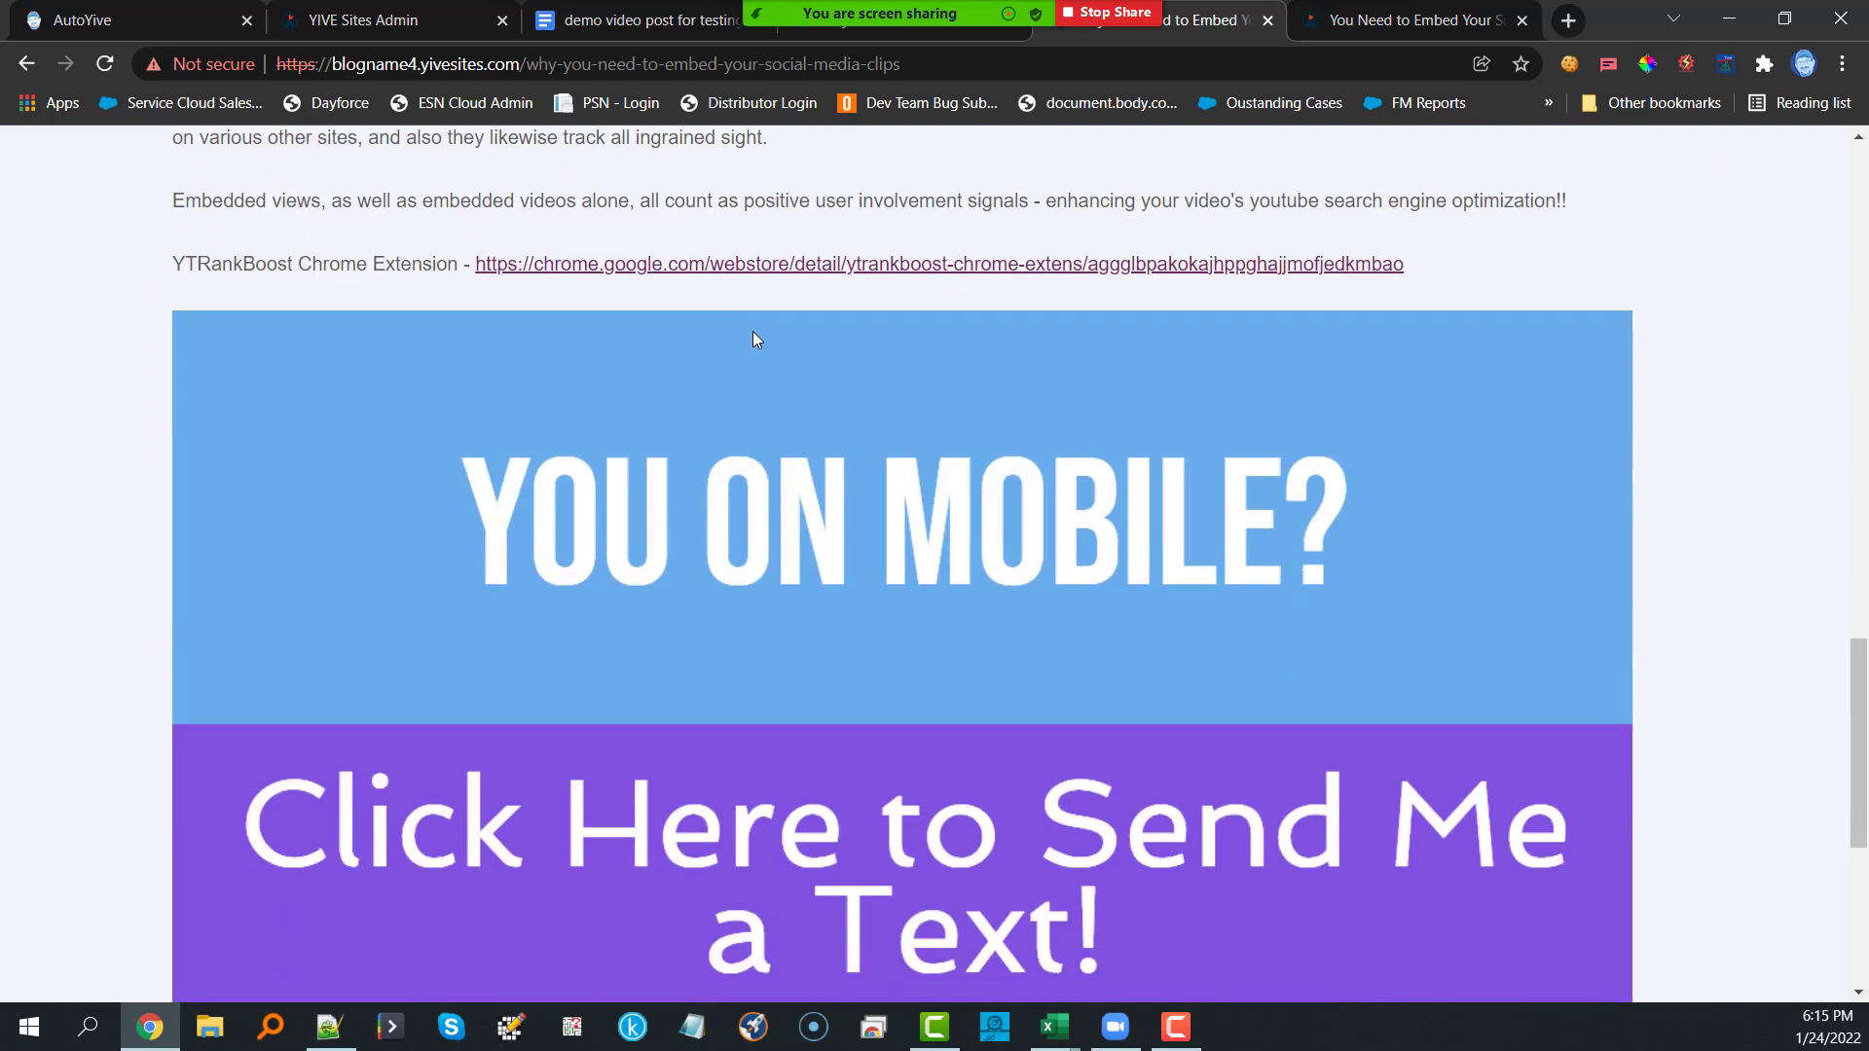
Step: Compare the spun wording across the blogname3, blogname5 and blogname4 posts
click(1368, 21)
scroll(947, 463, down, 10)
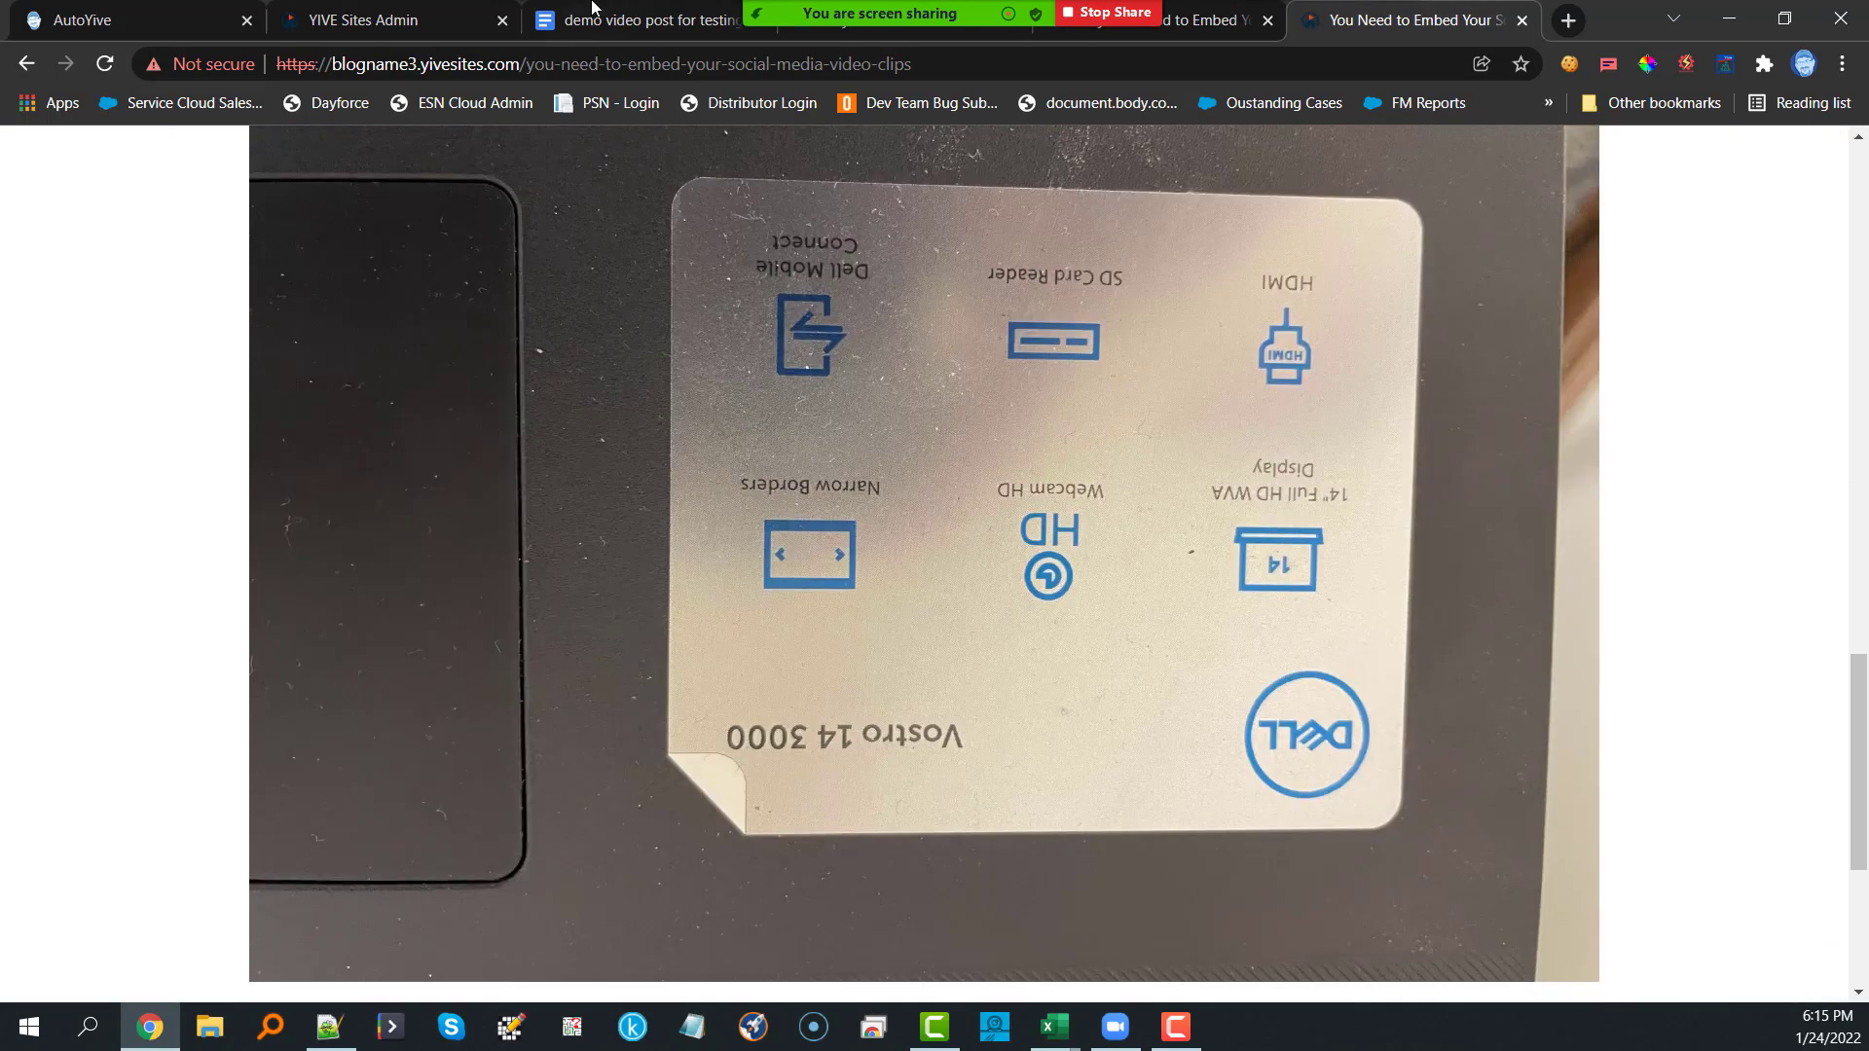
click(901, 37)
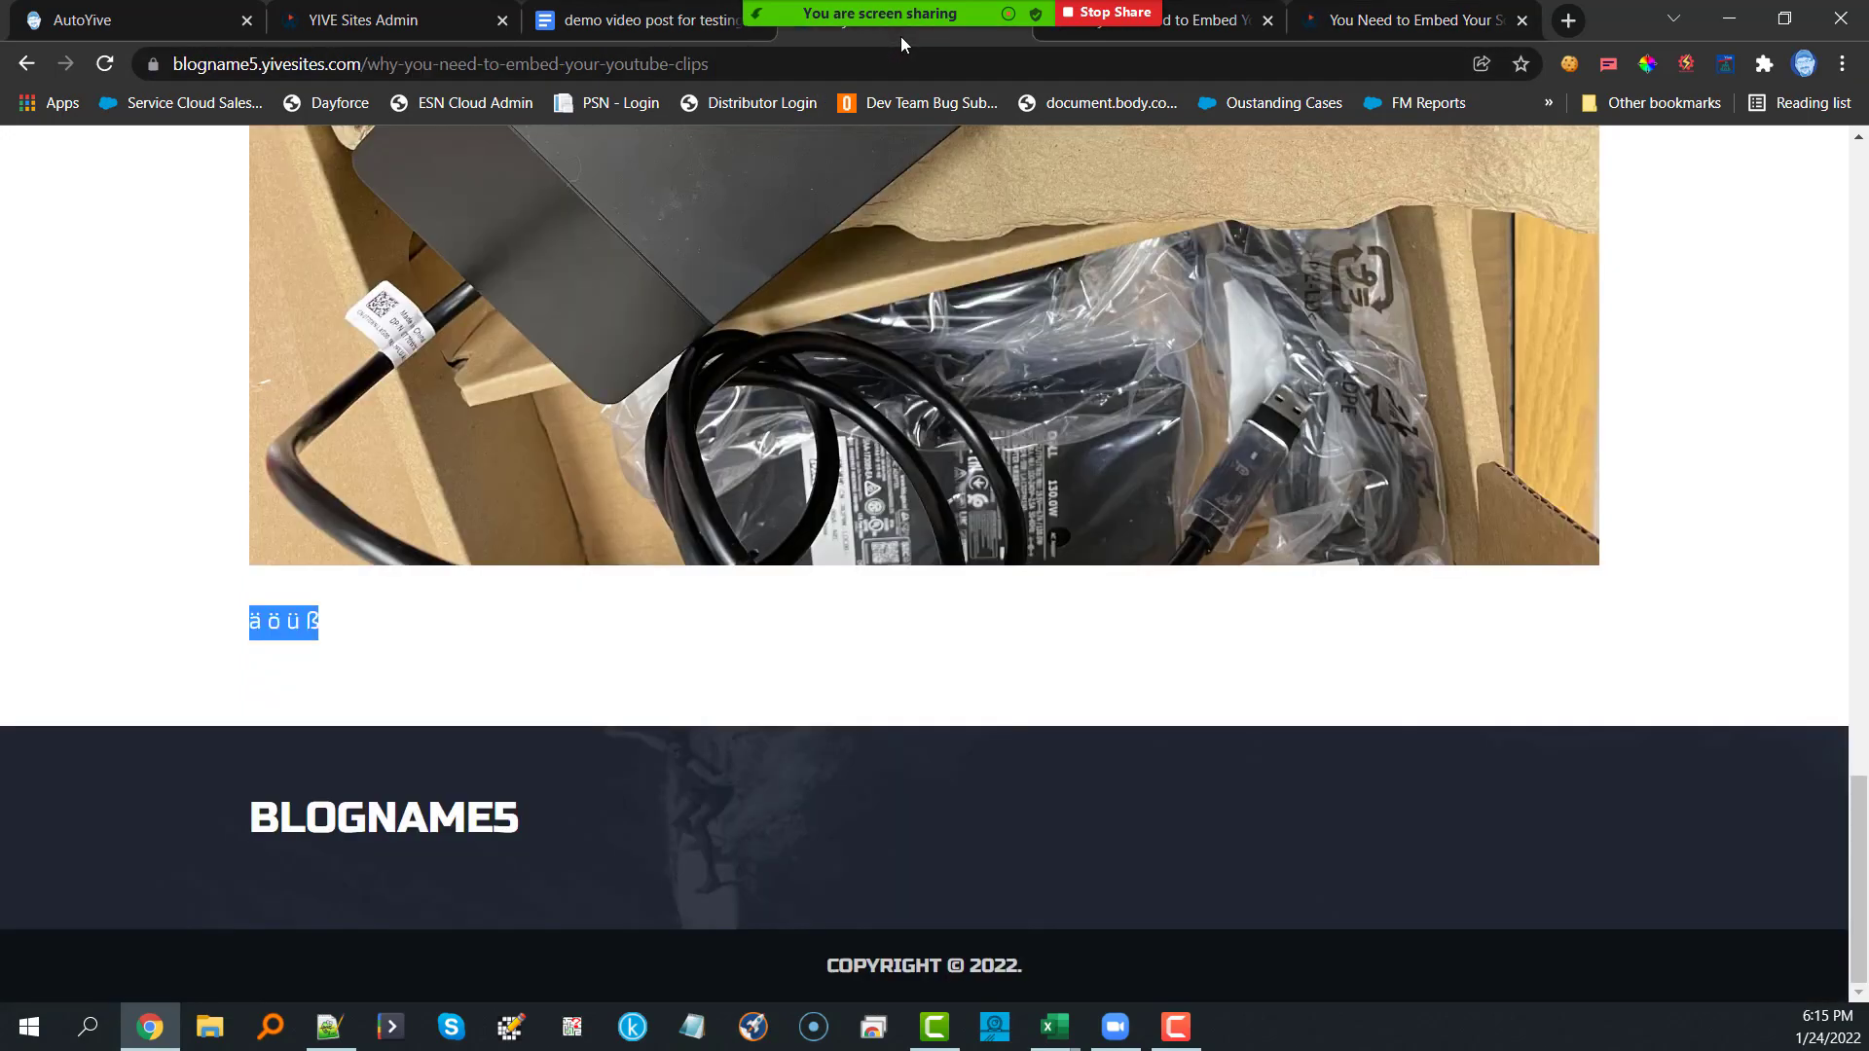
scroll(1032, 337, up, 10)
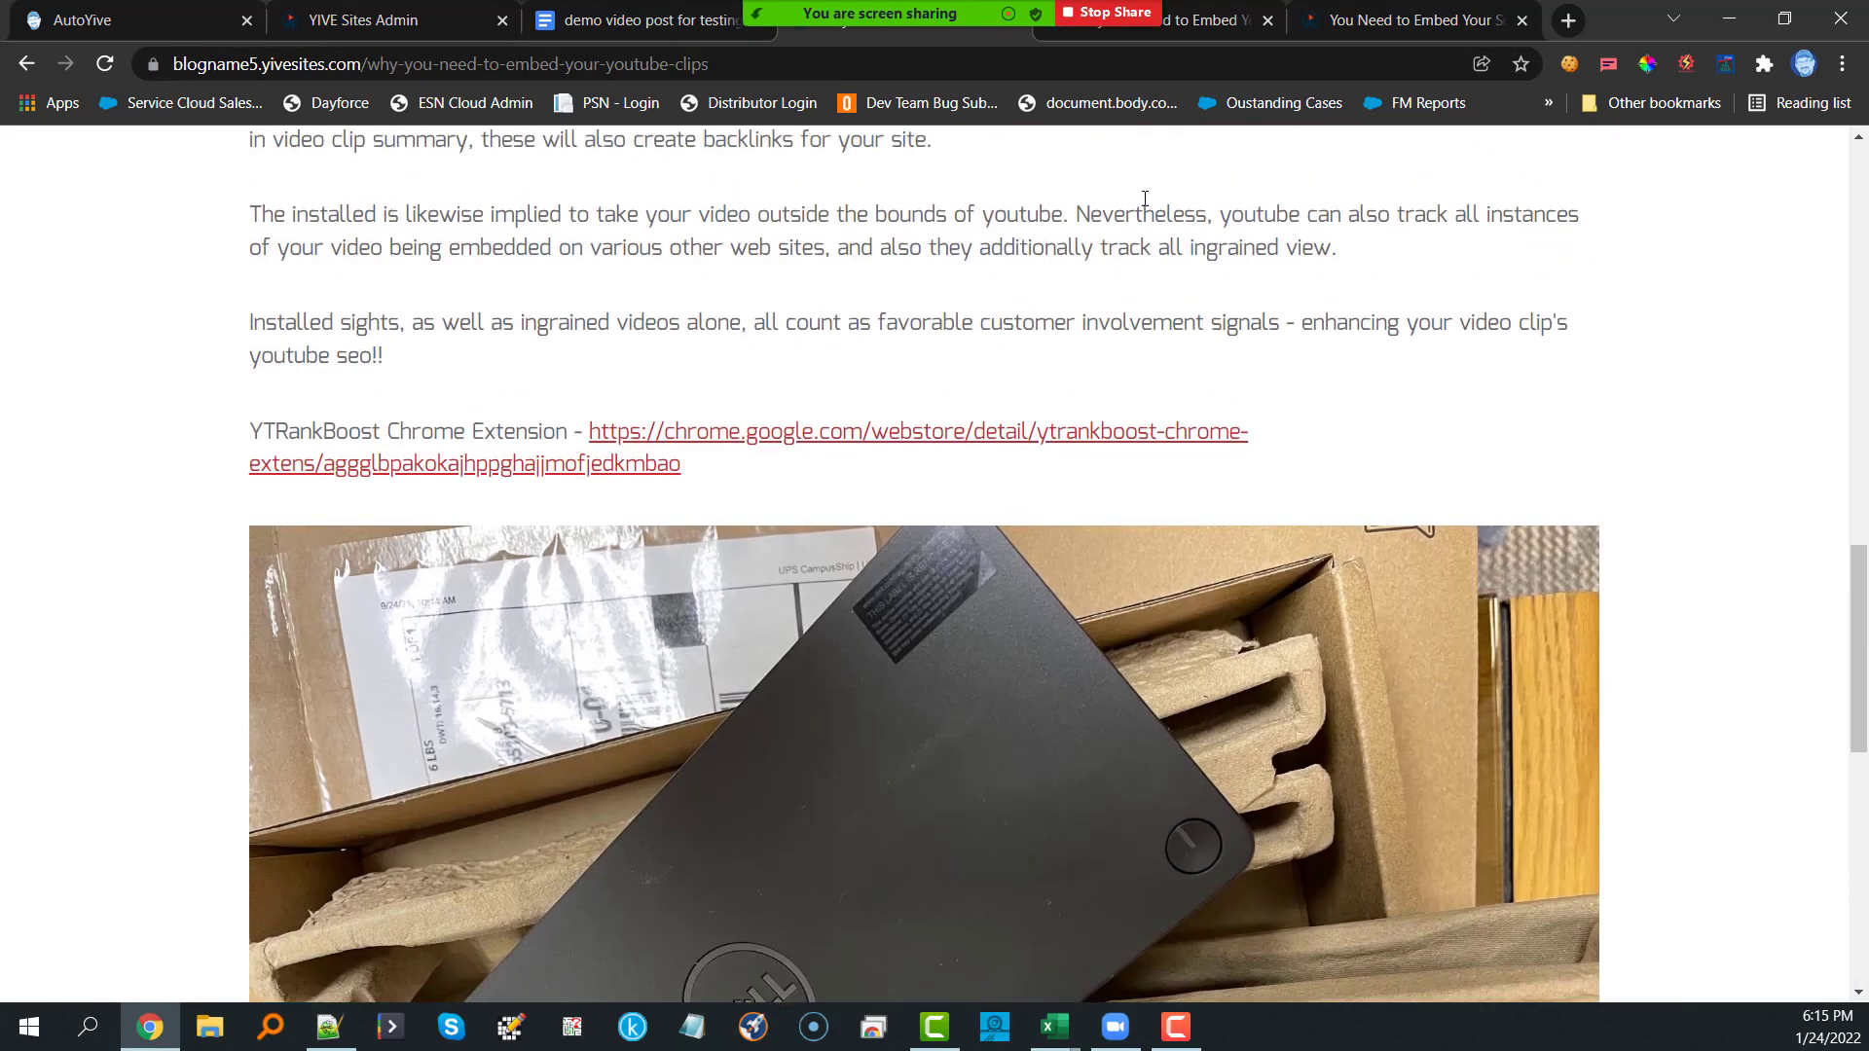
click(1214, 26)
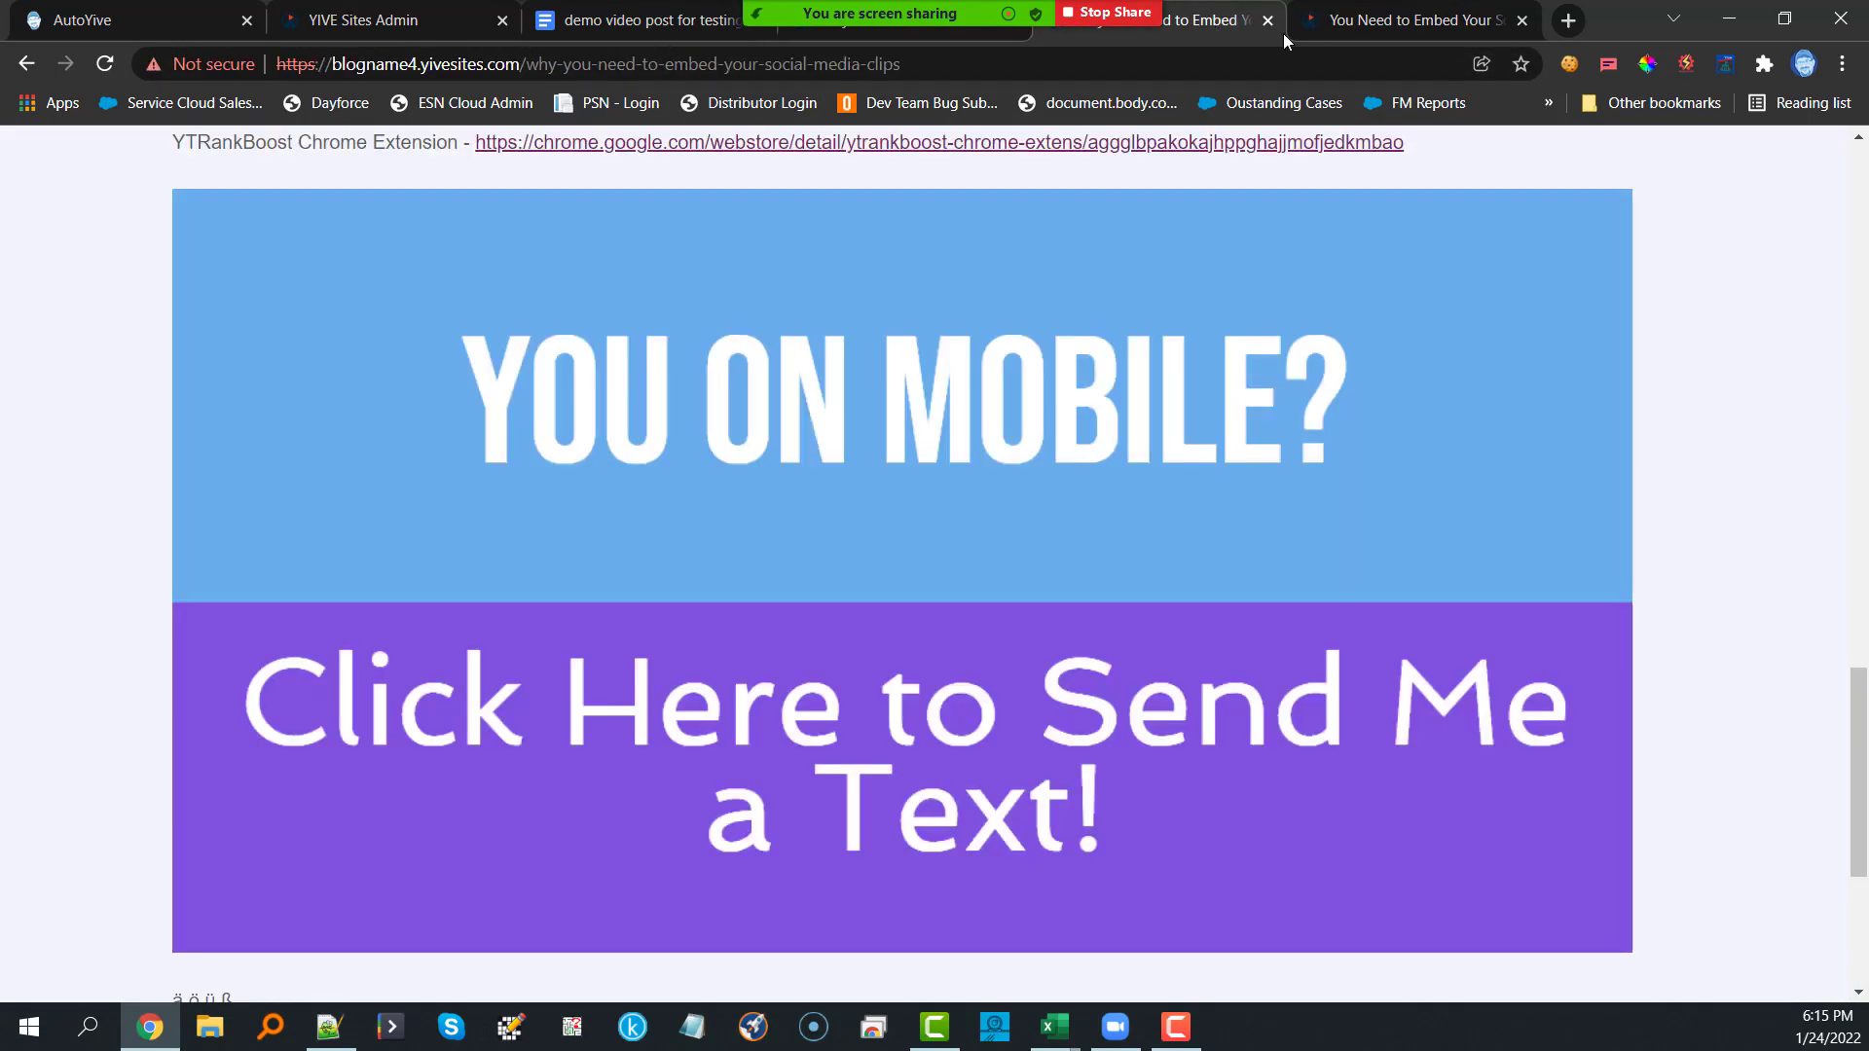
click(1402, 21)
scroll(1119, 467, down, 5)
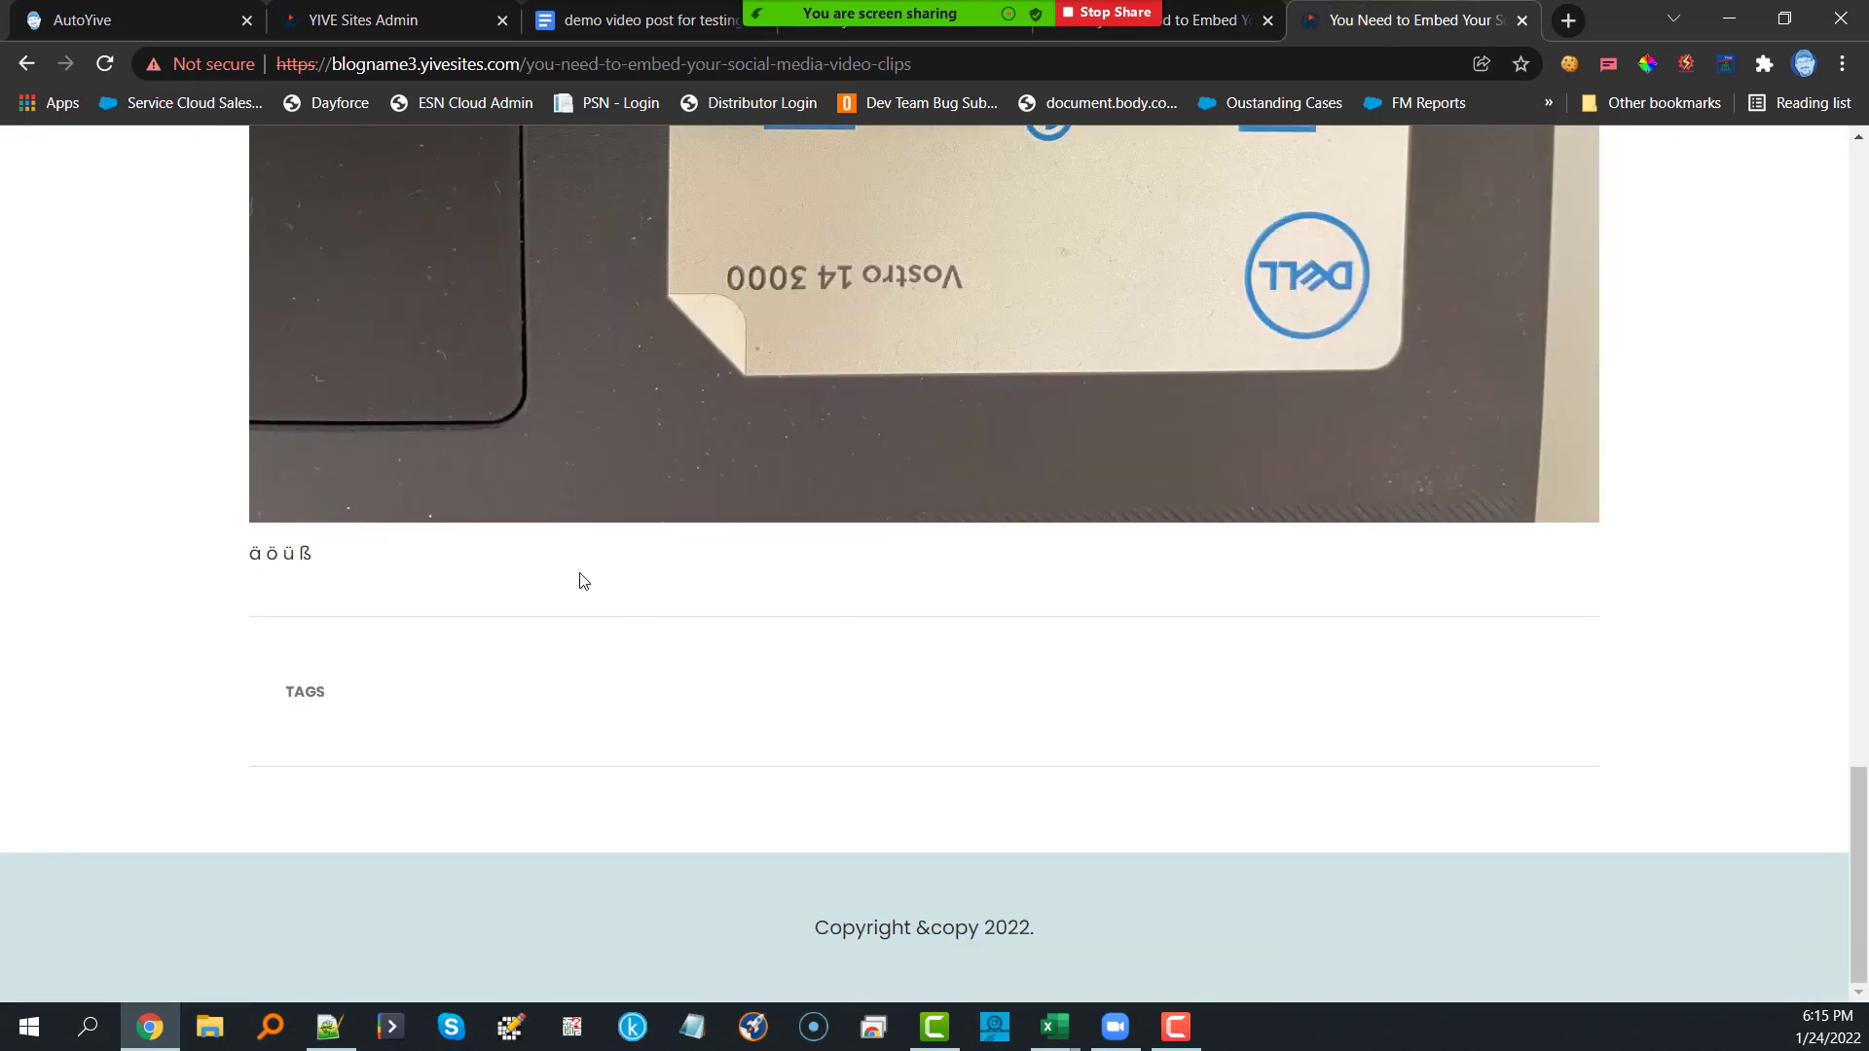
drag(353, 547, 244, 553)
scroll(494, 463, up, 8)
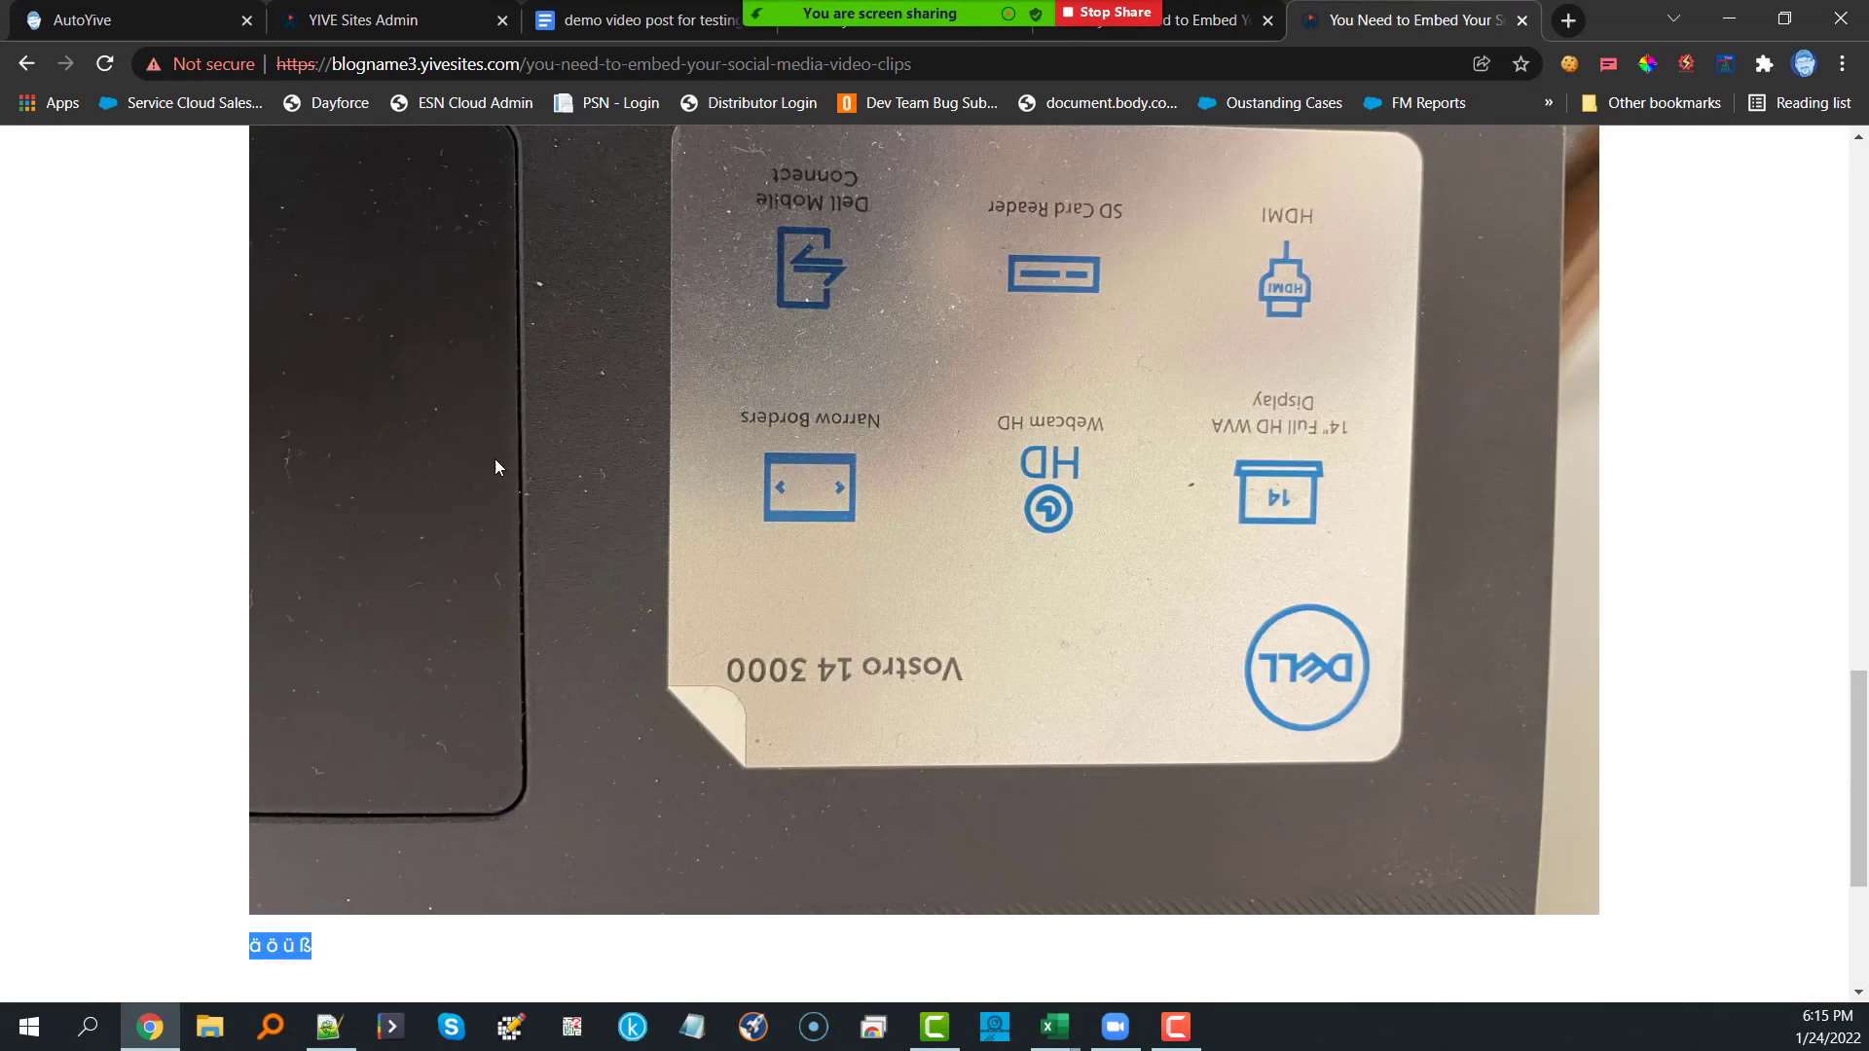
scroll(497, 471, up, 8)
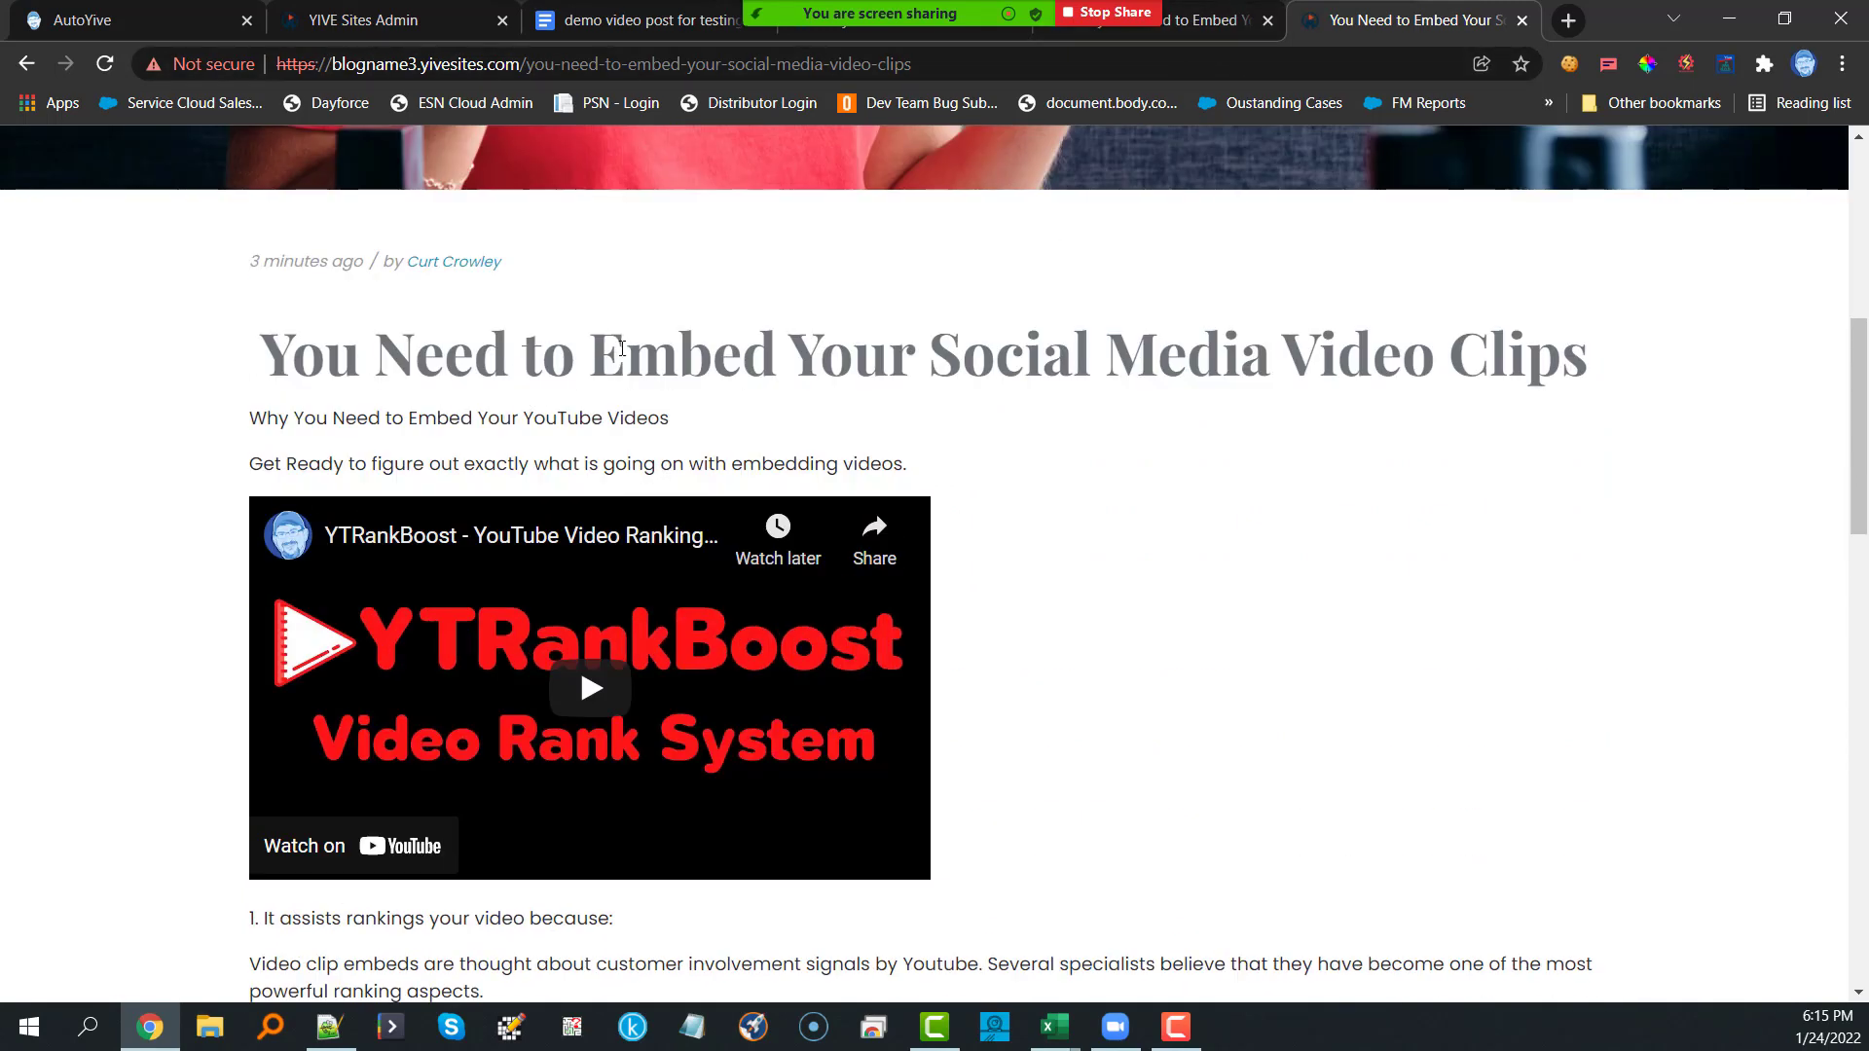
Step: Compare blogname4's Social Media Clips post with blogname5's and blogname3's, then return to the demo document
click(1212, 19)
scroll(595, 400, up, 20)
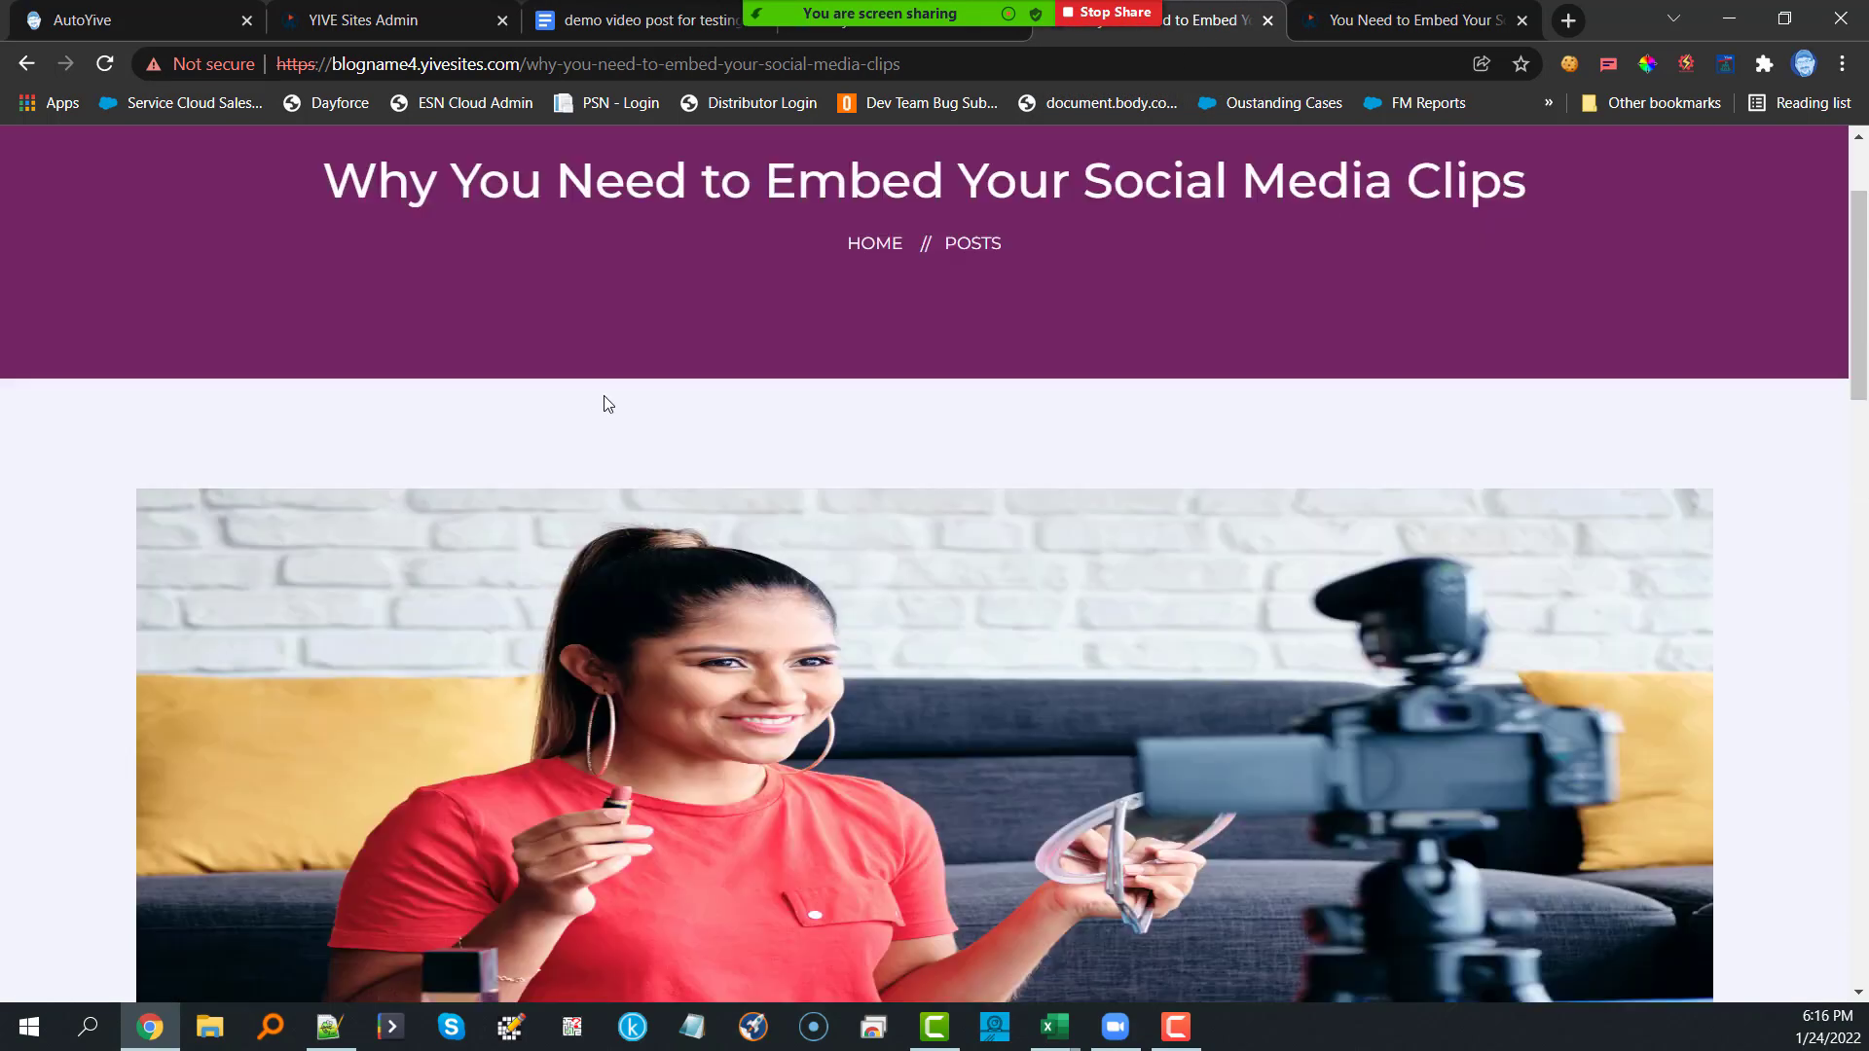
scroll(608, 403, down, 2)
scroll(608, 403, up, 3)
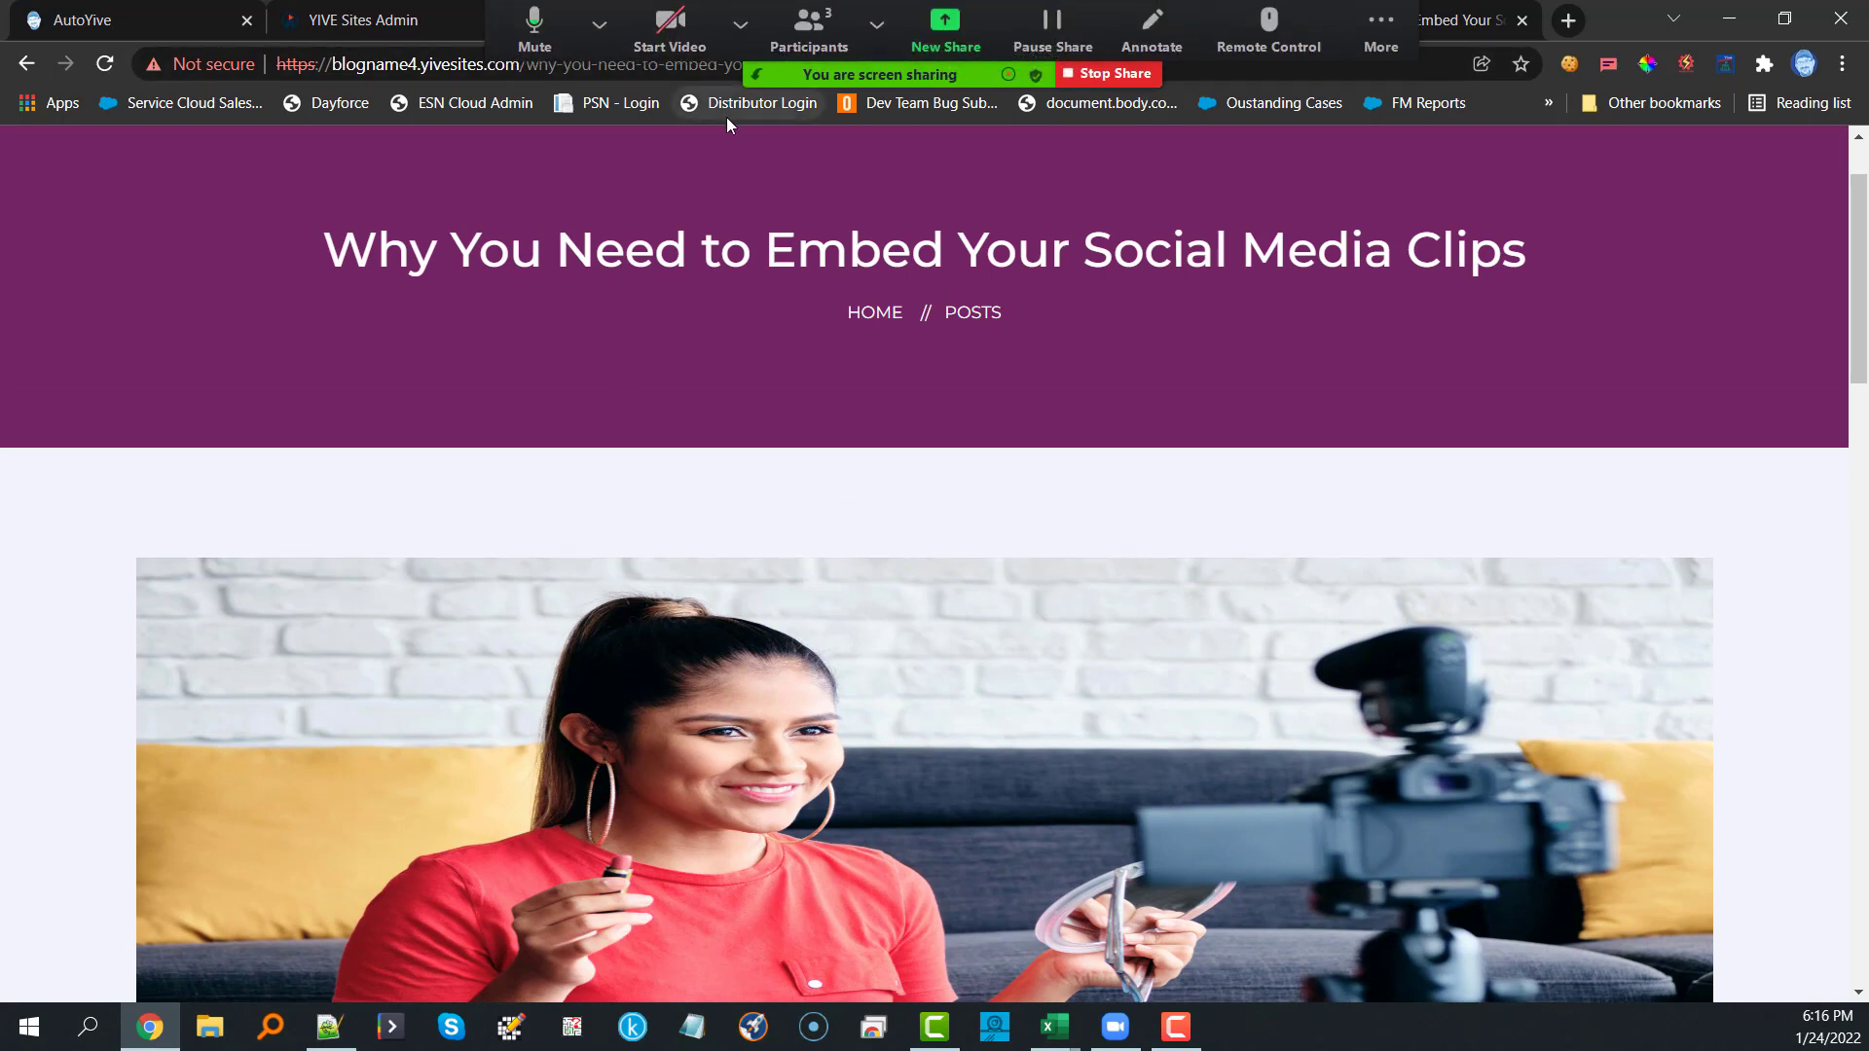
click(877, 32)
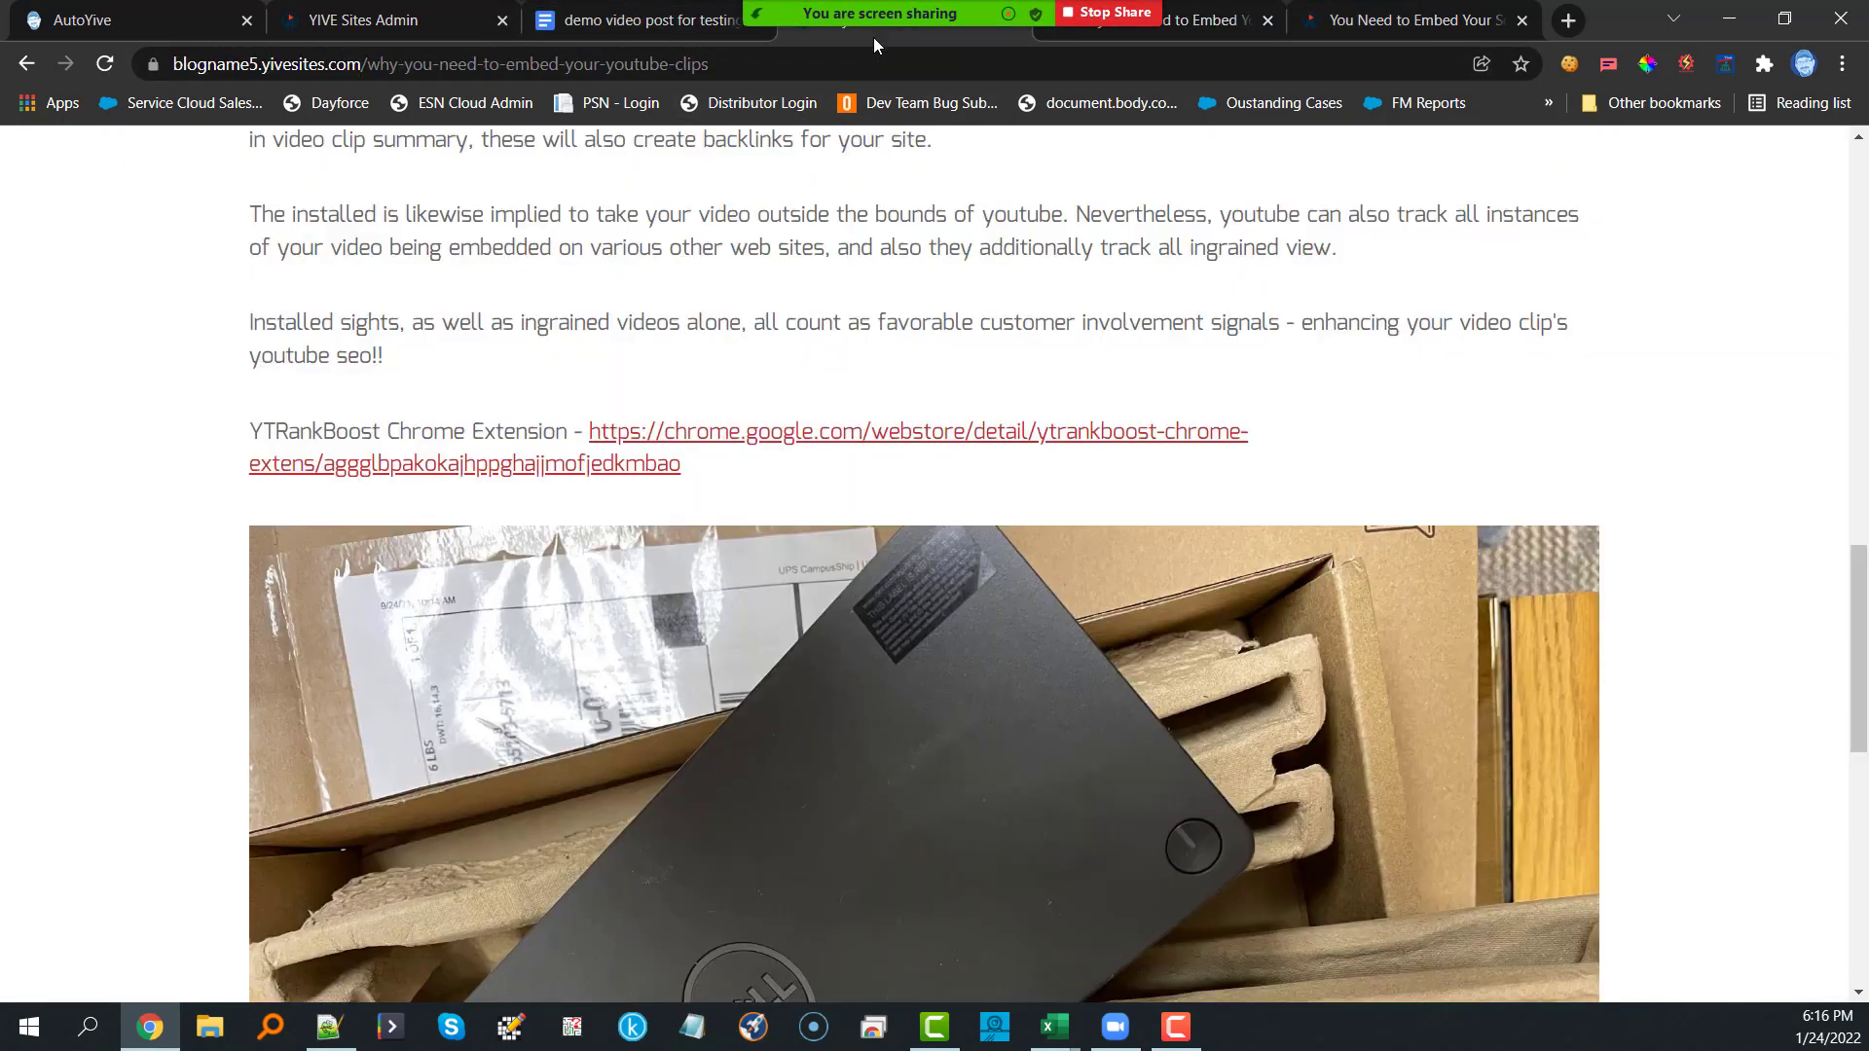
scroll(851, 292, up, 15)
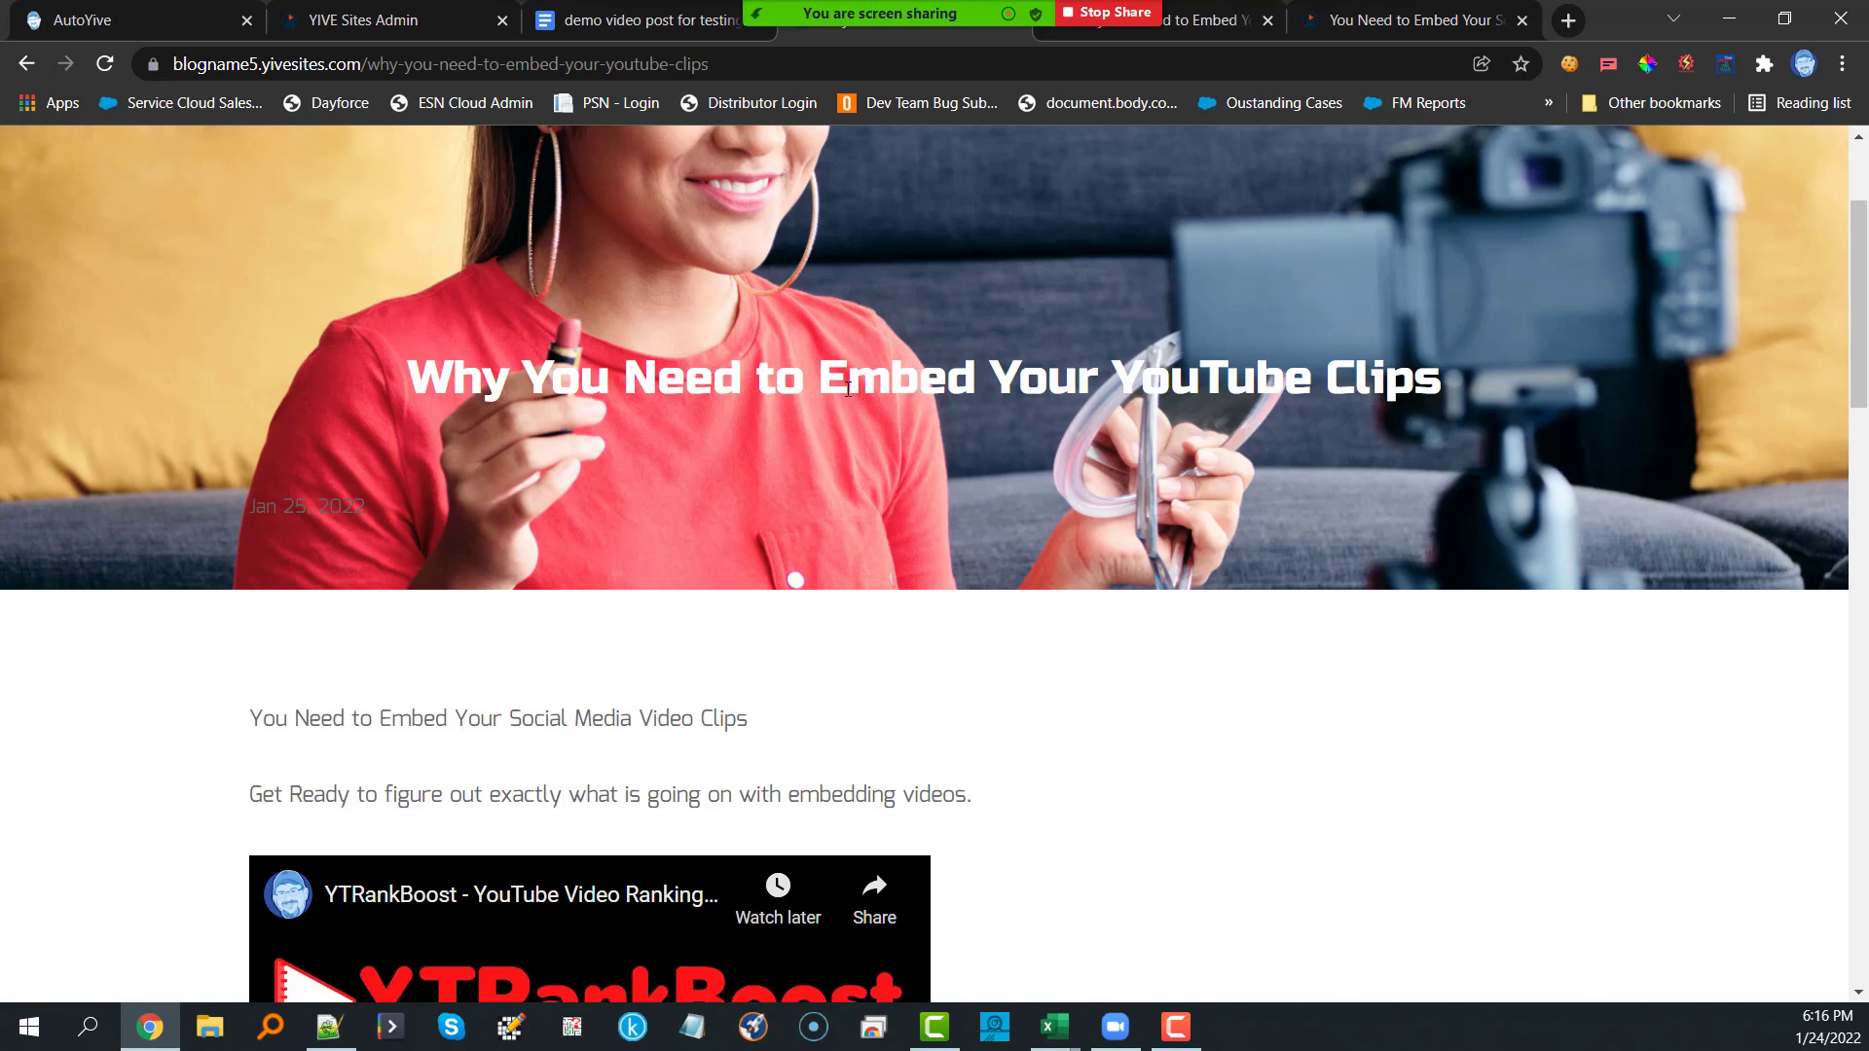
scroll(1107, 472, down, 8)
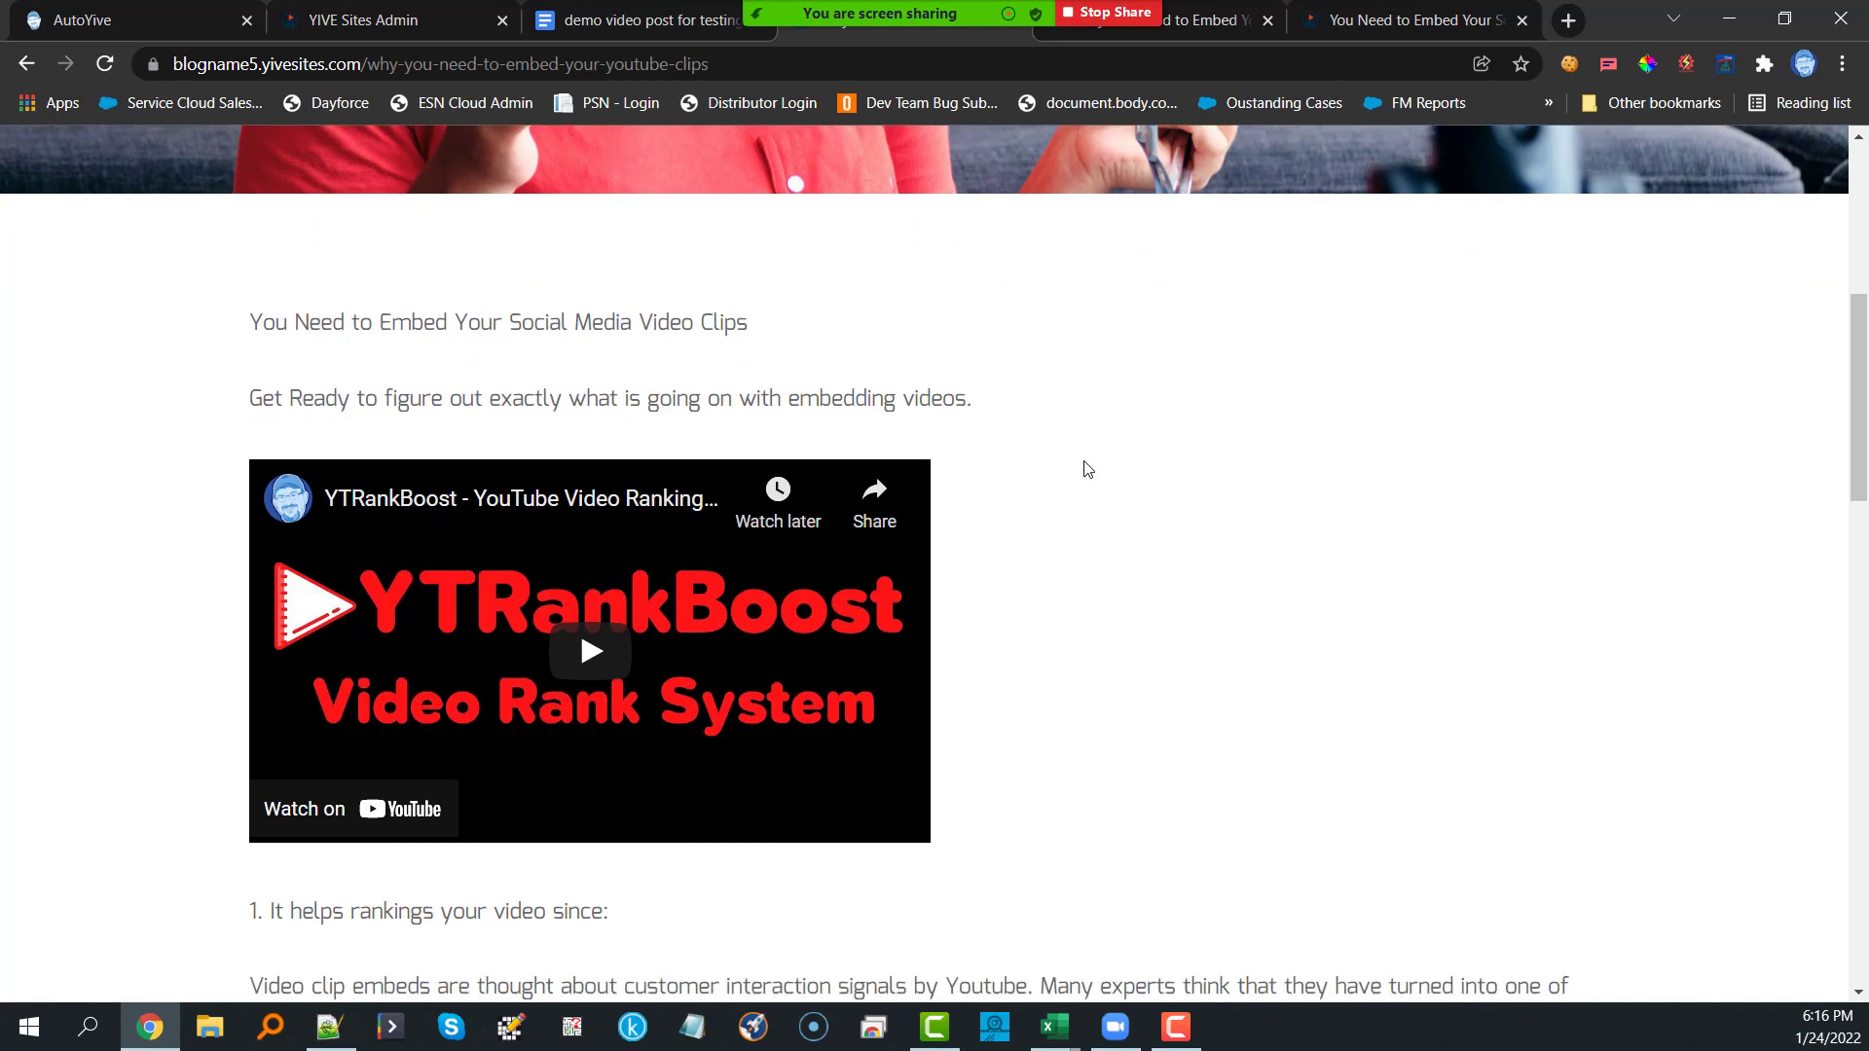
scroll(1016, 516, down, 1)
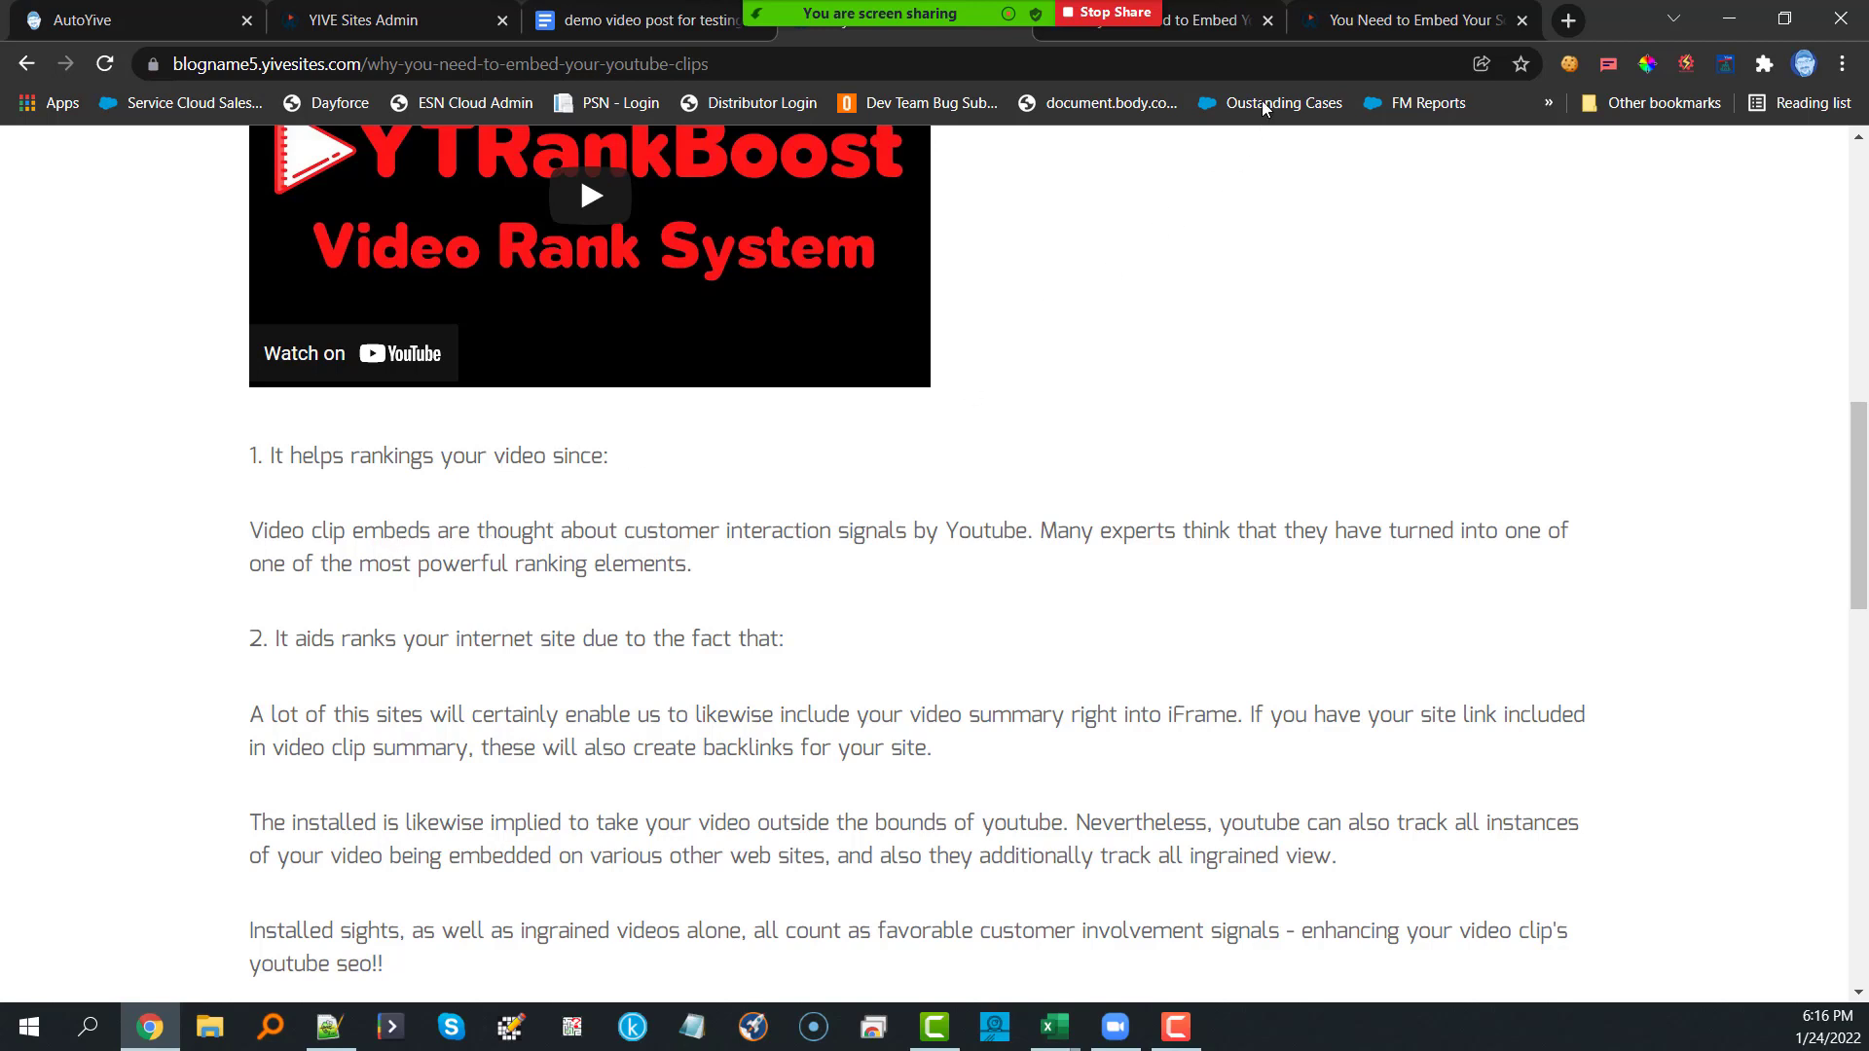
click(1213, 29)
scroll(697, 630, down, 15)
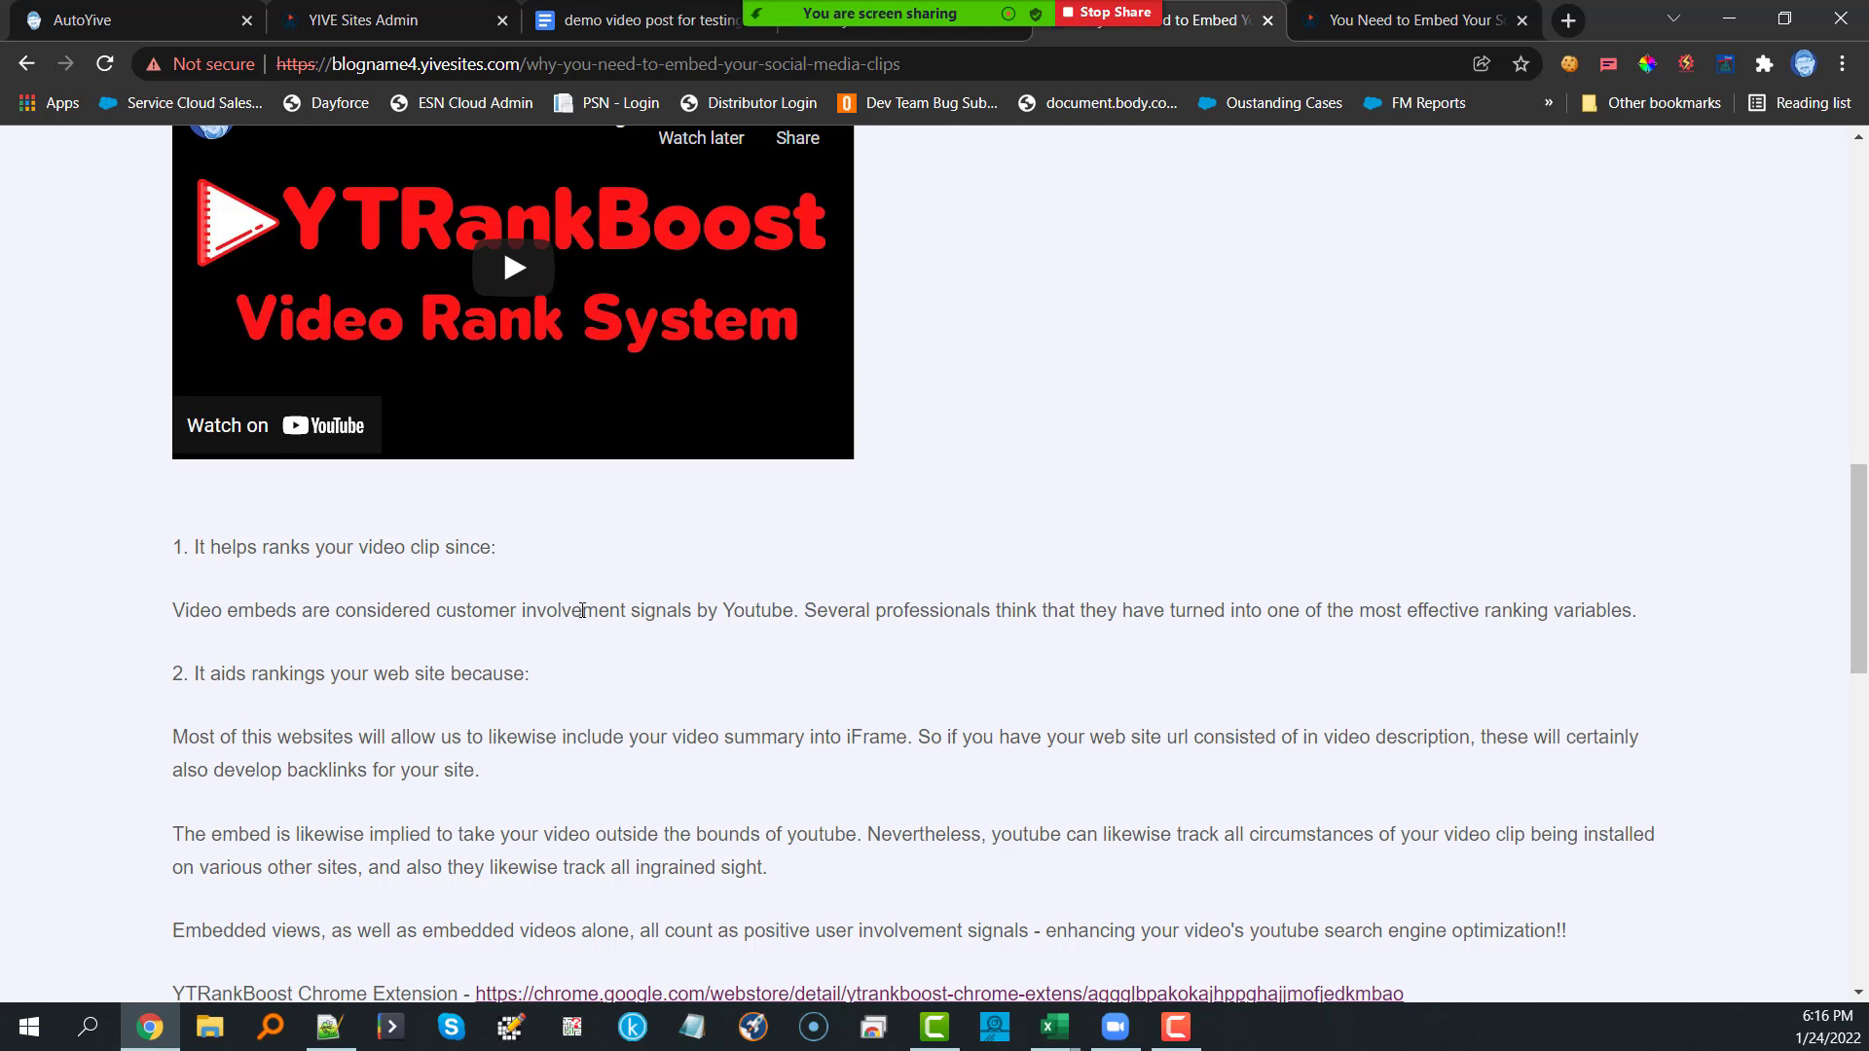
click(1401, 19)
scroll(1073, 617, down, 3)
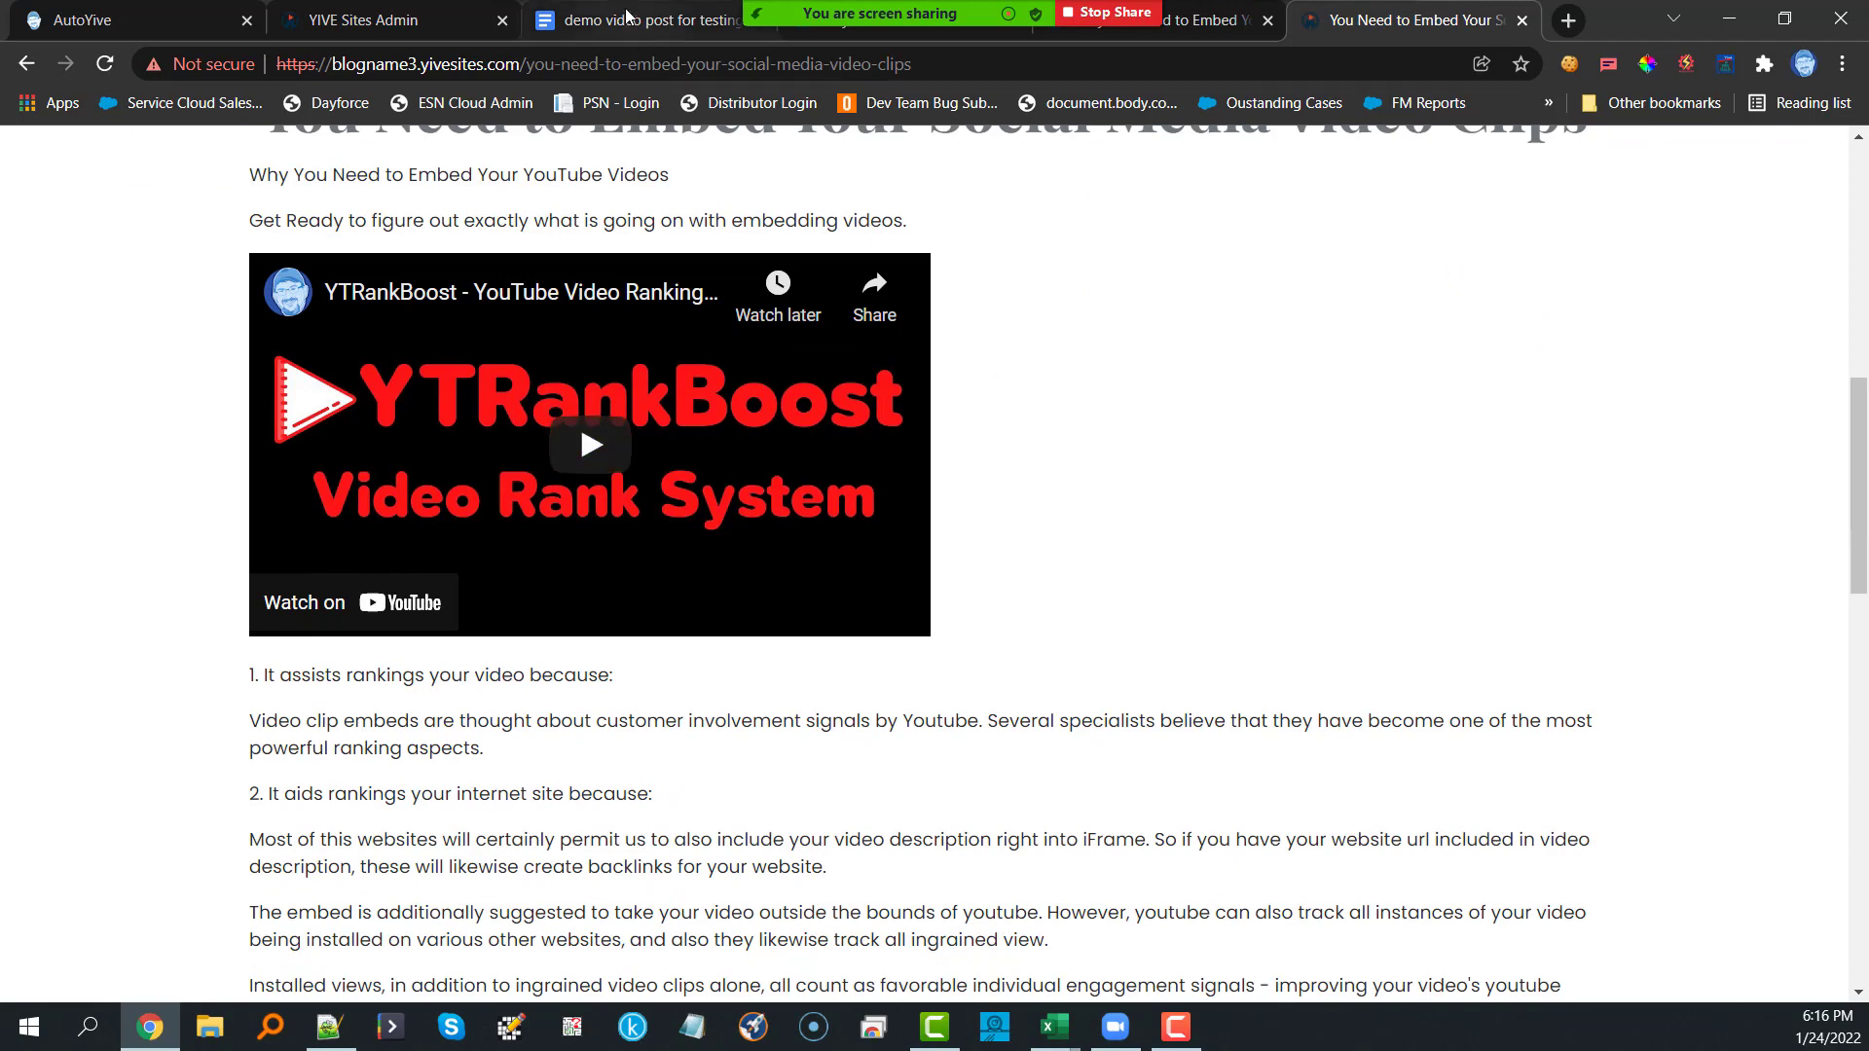
click(624, 21)
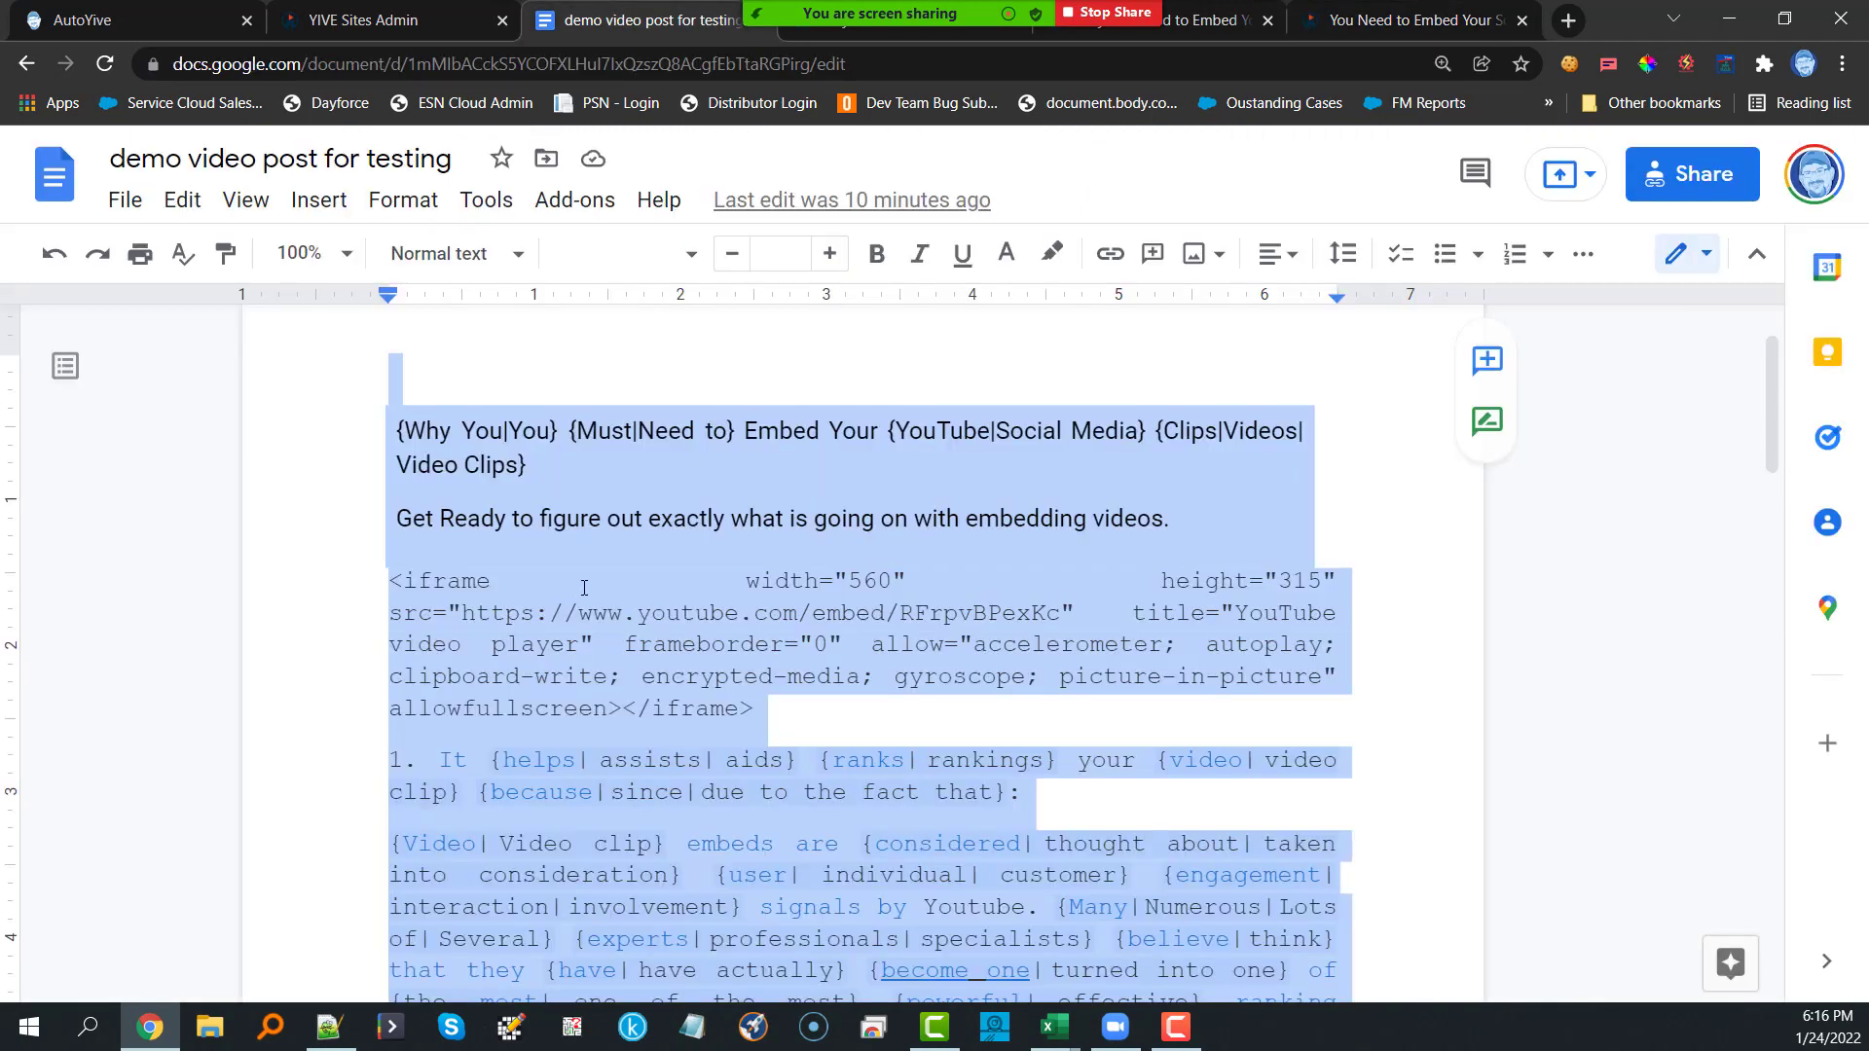
Step: Review the demo post's spintax source in Google Docs, then return to the YIVE Sites Blogs list
click(641, 486)
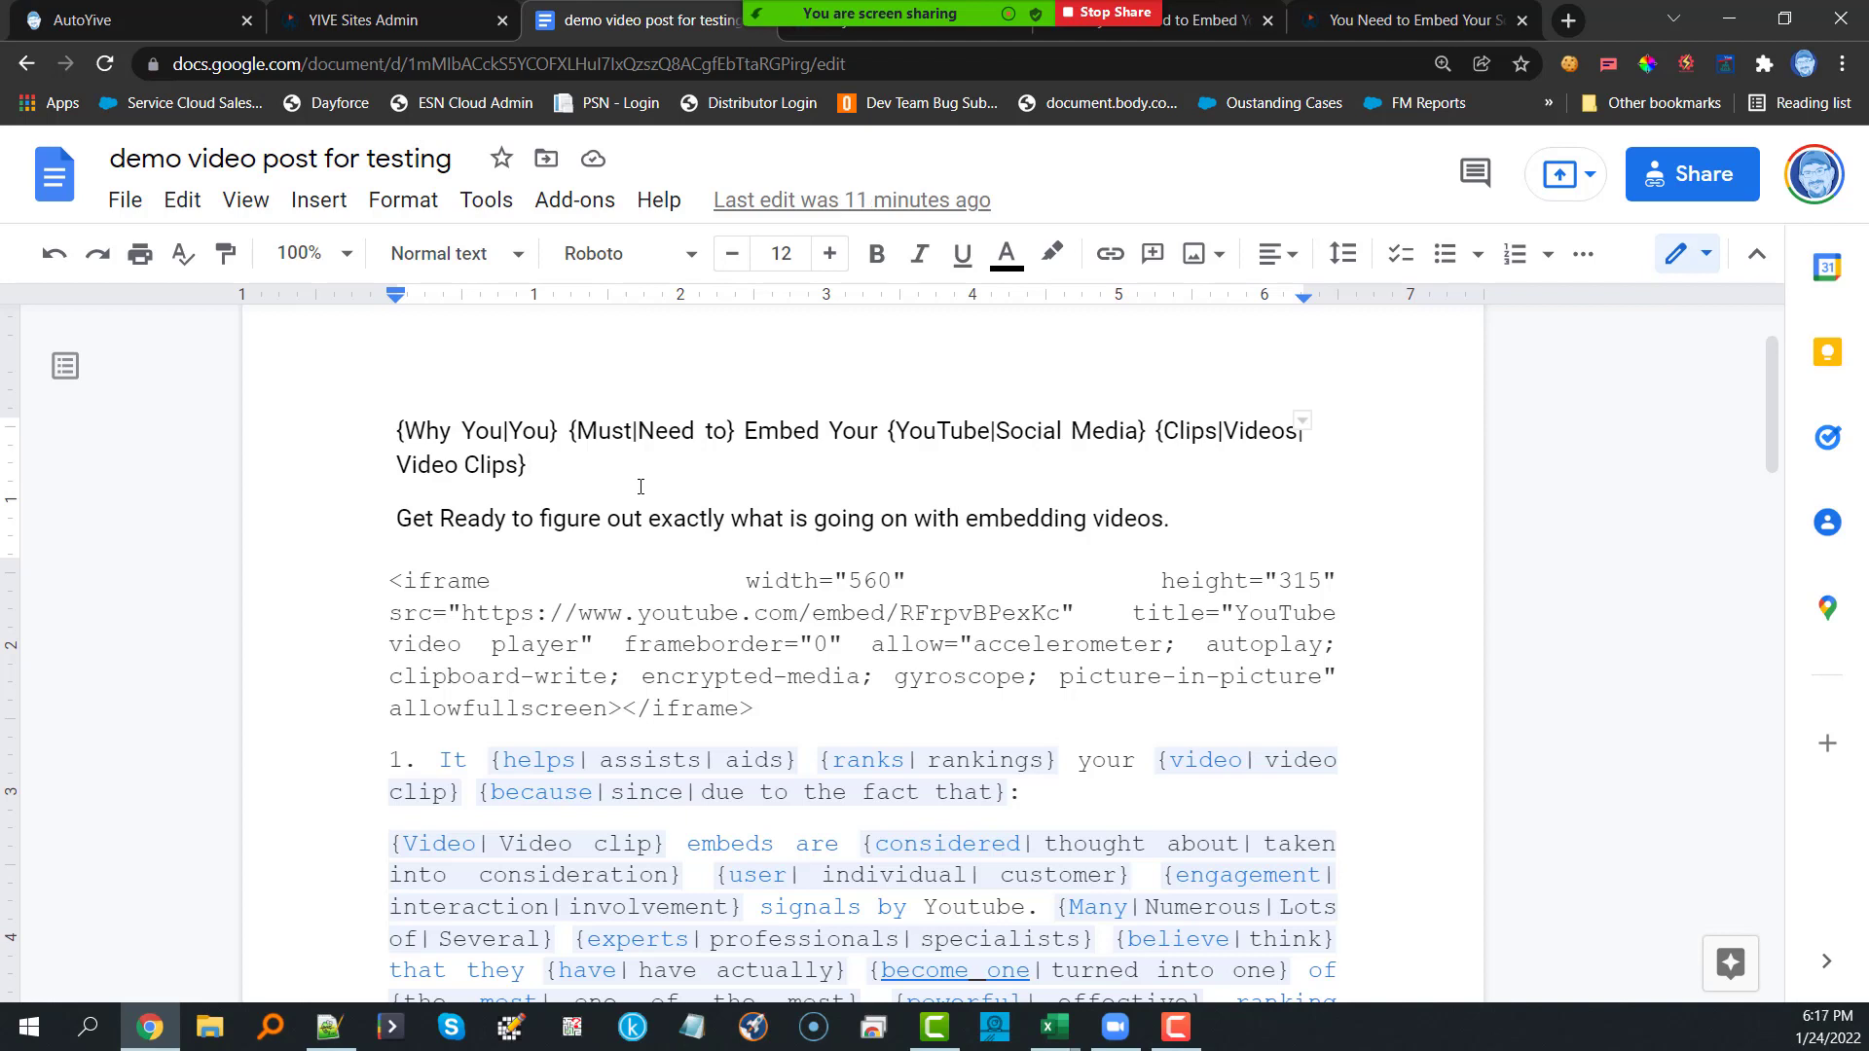
click(331, 25)
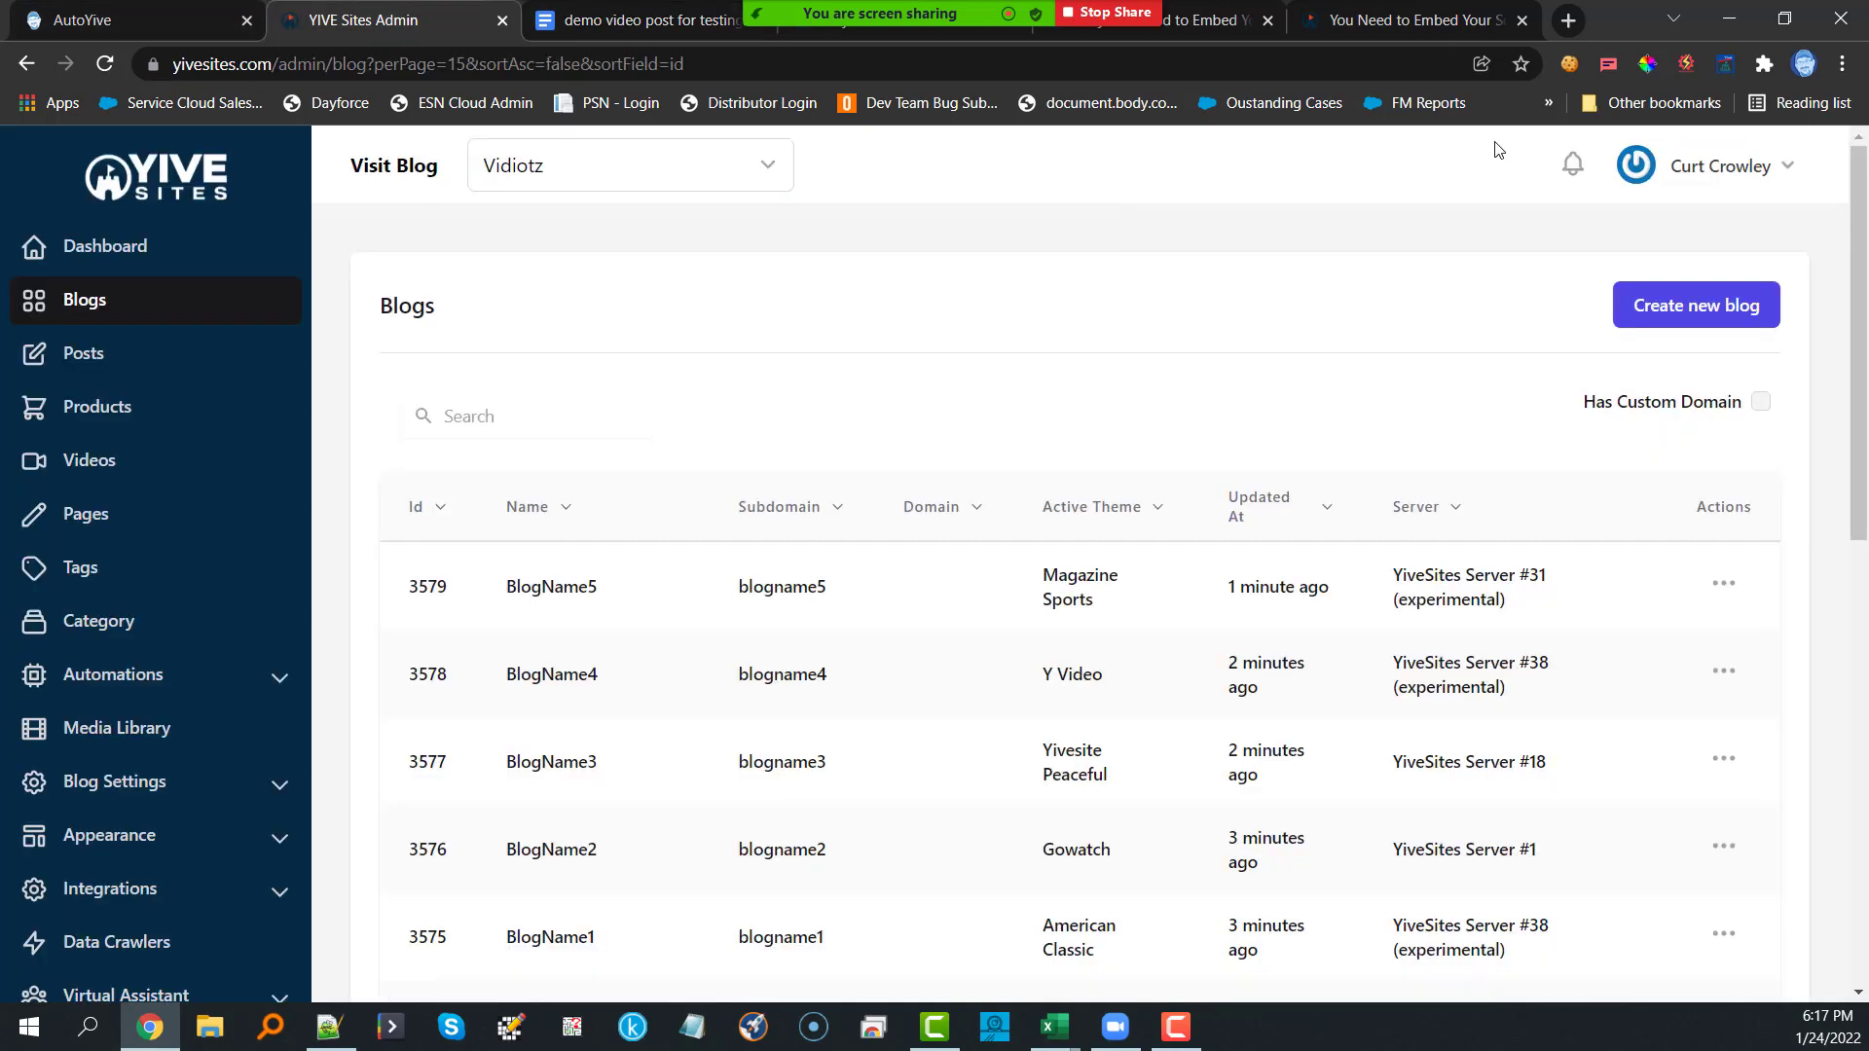
Step: Confirm AutoYive's 5 successful, 0 failed report, then view BlogName5's Posts and empty Videos lists
click(1687, 65)
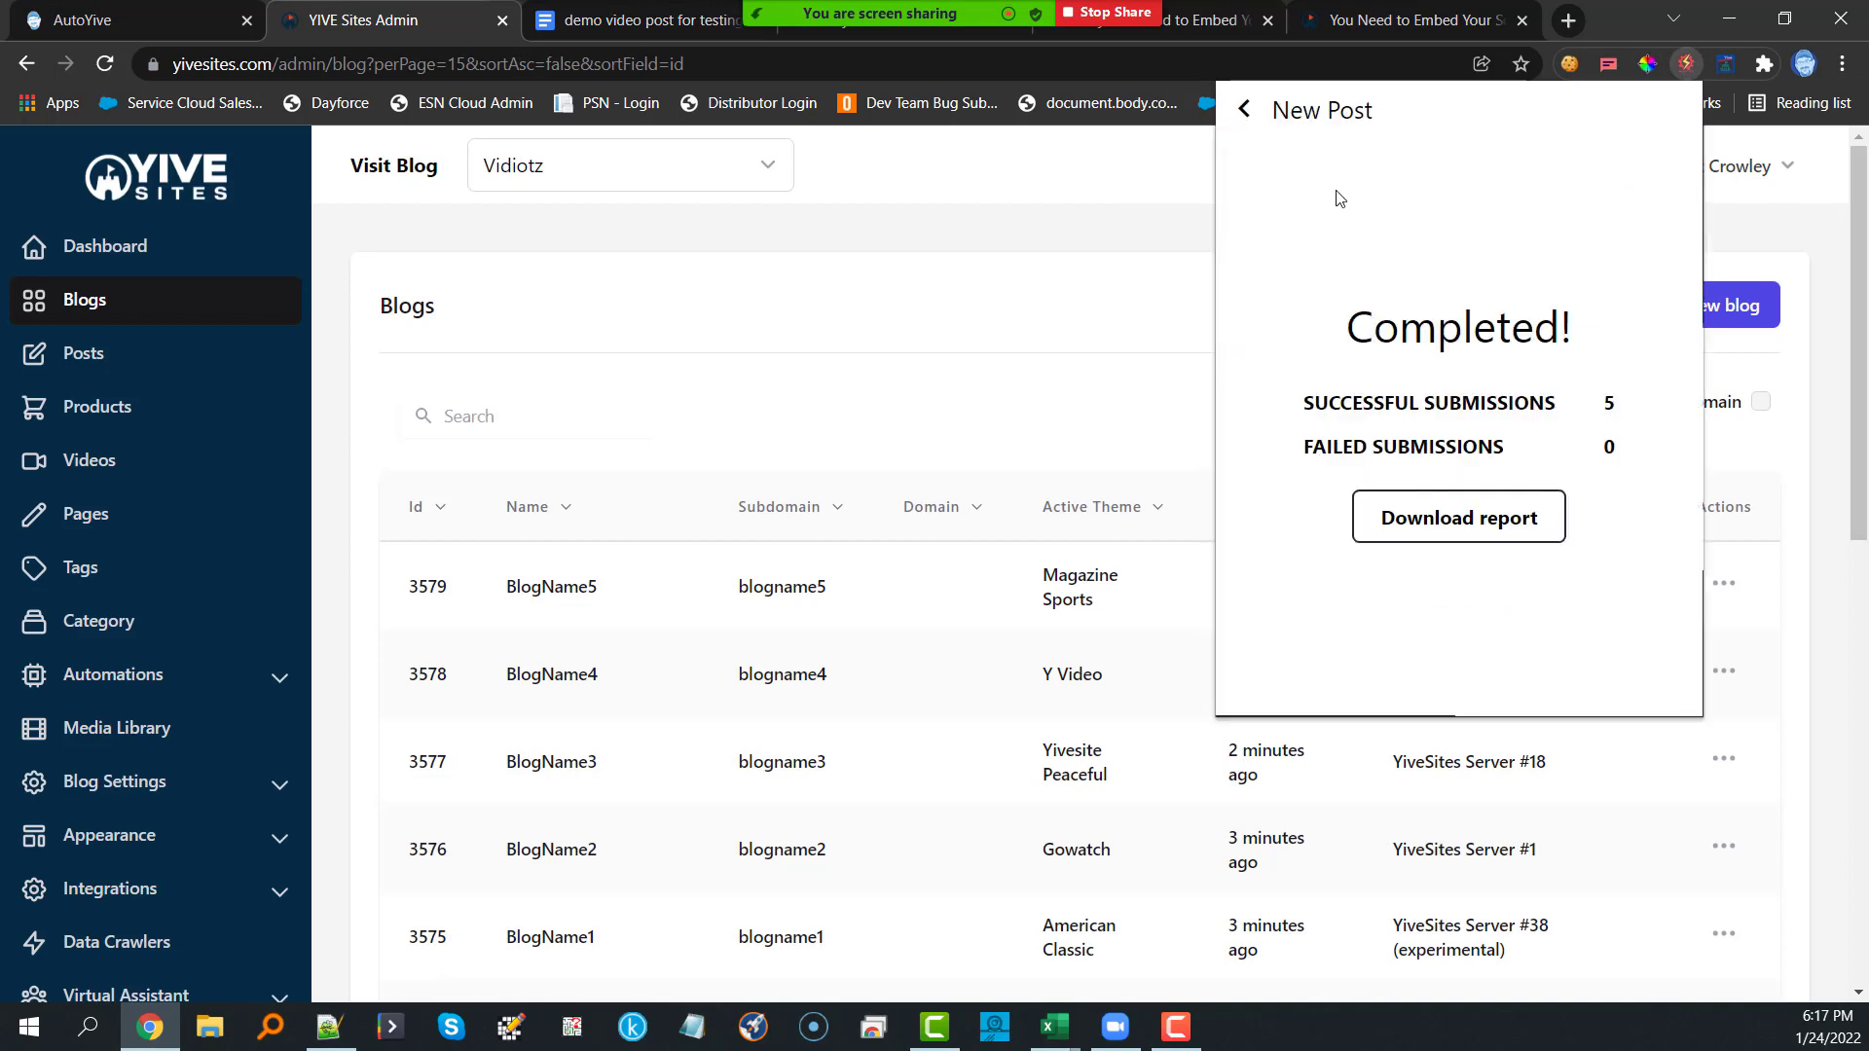
click(1244, 109)
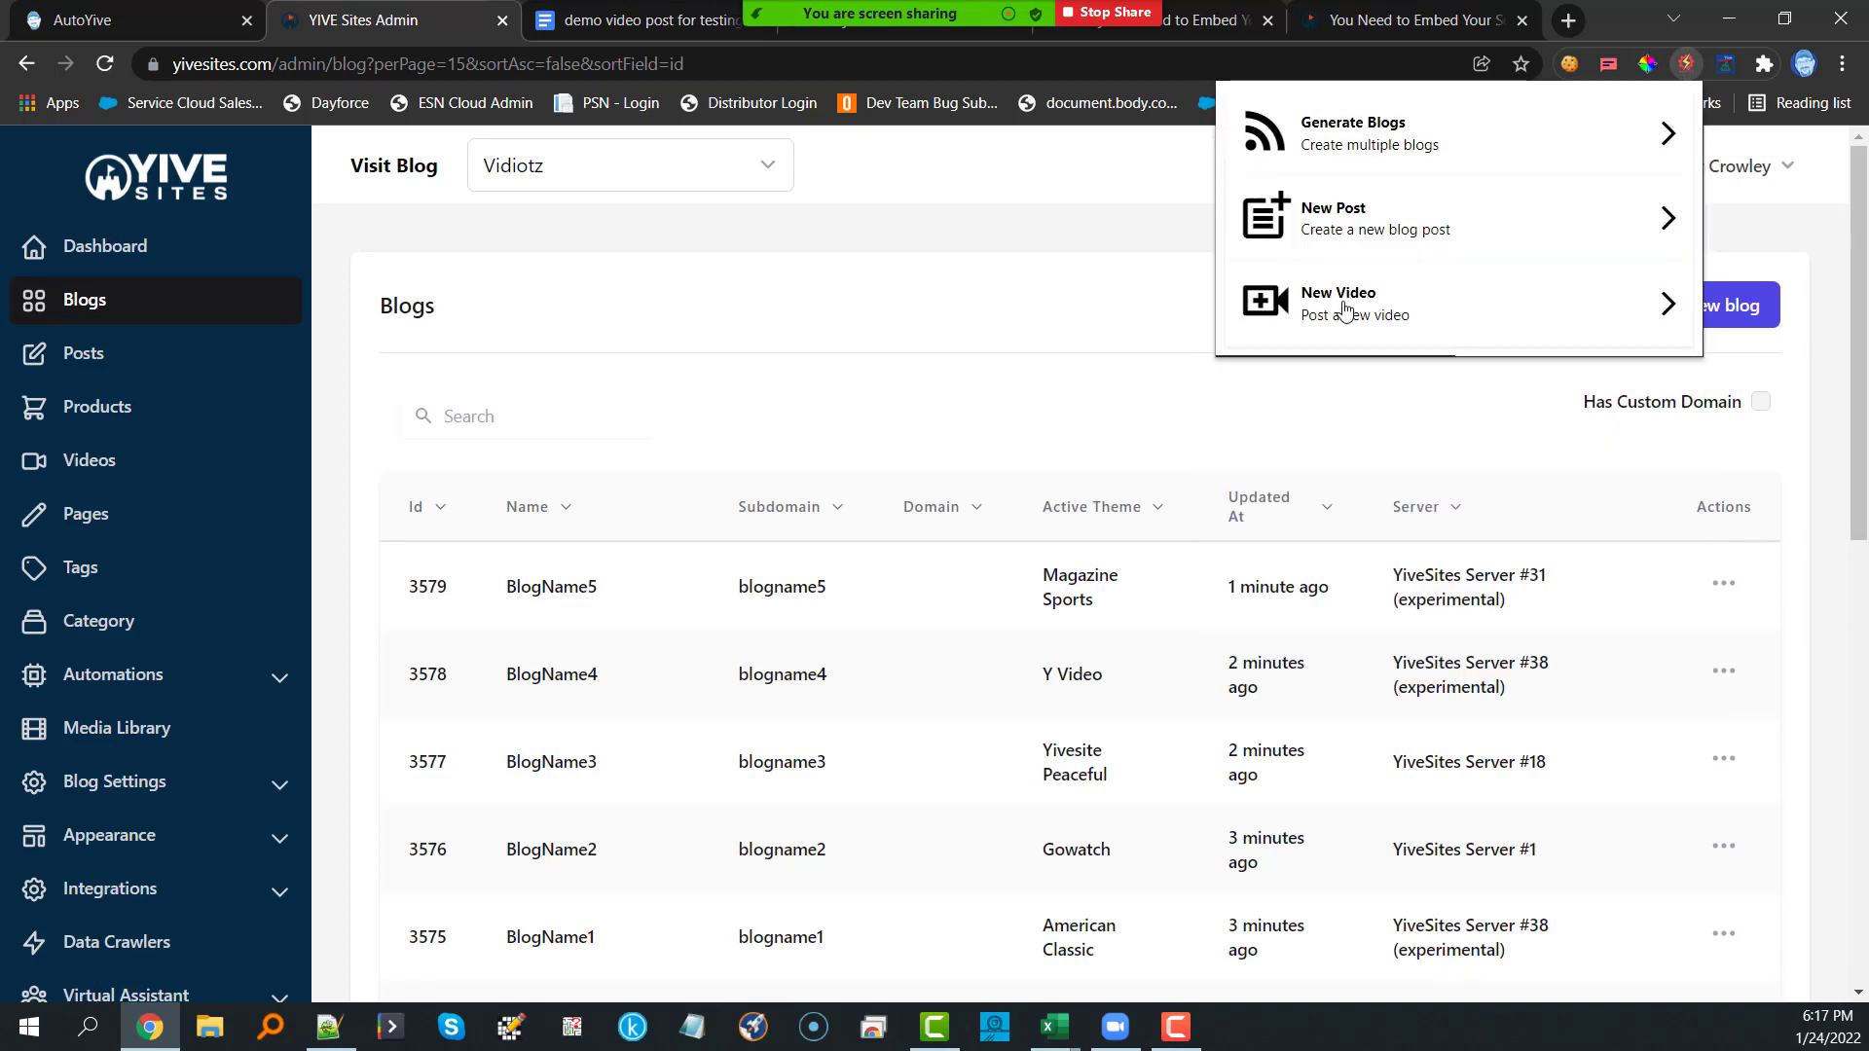
click(126, 365)
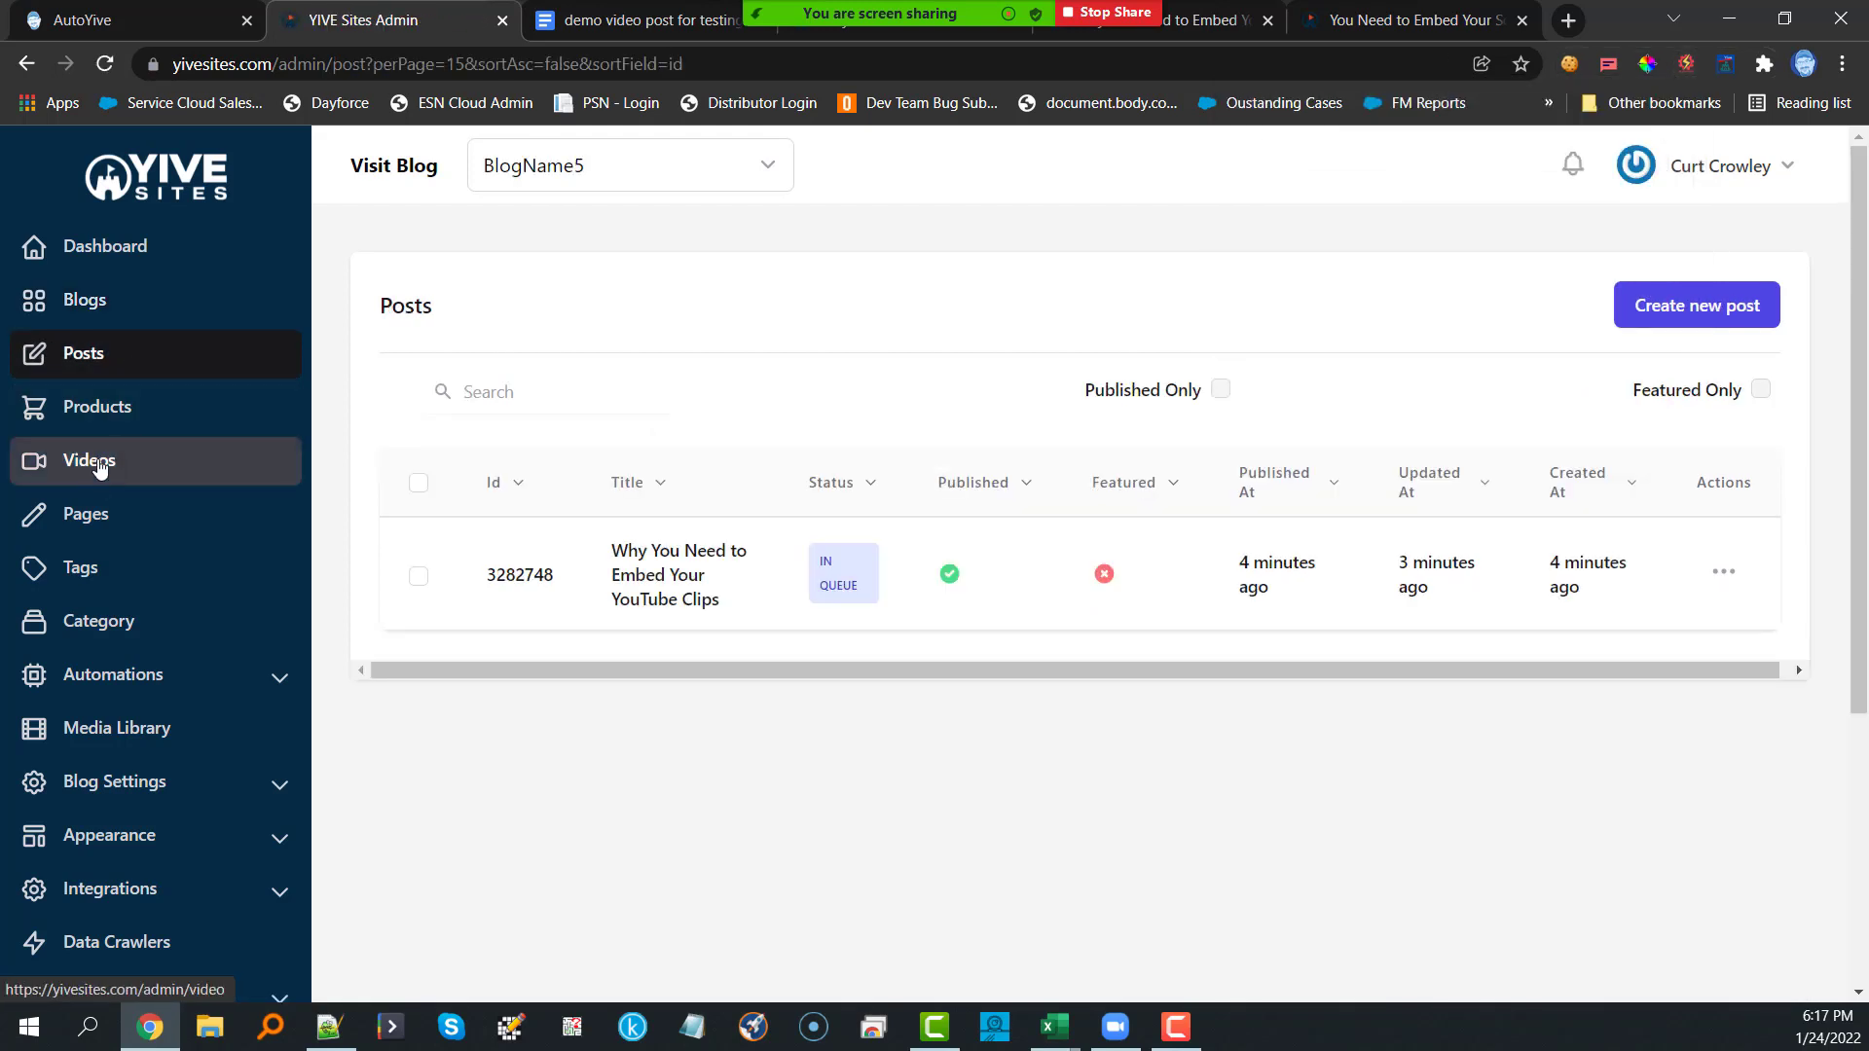
click(99, 467)
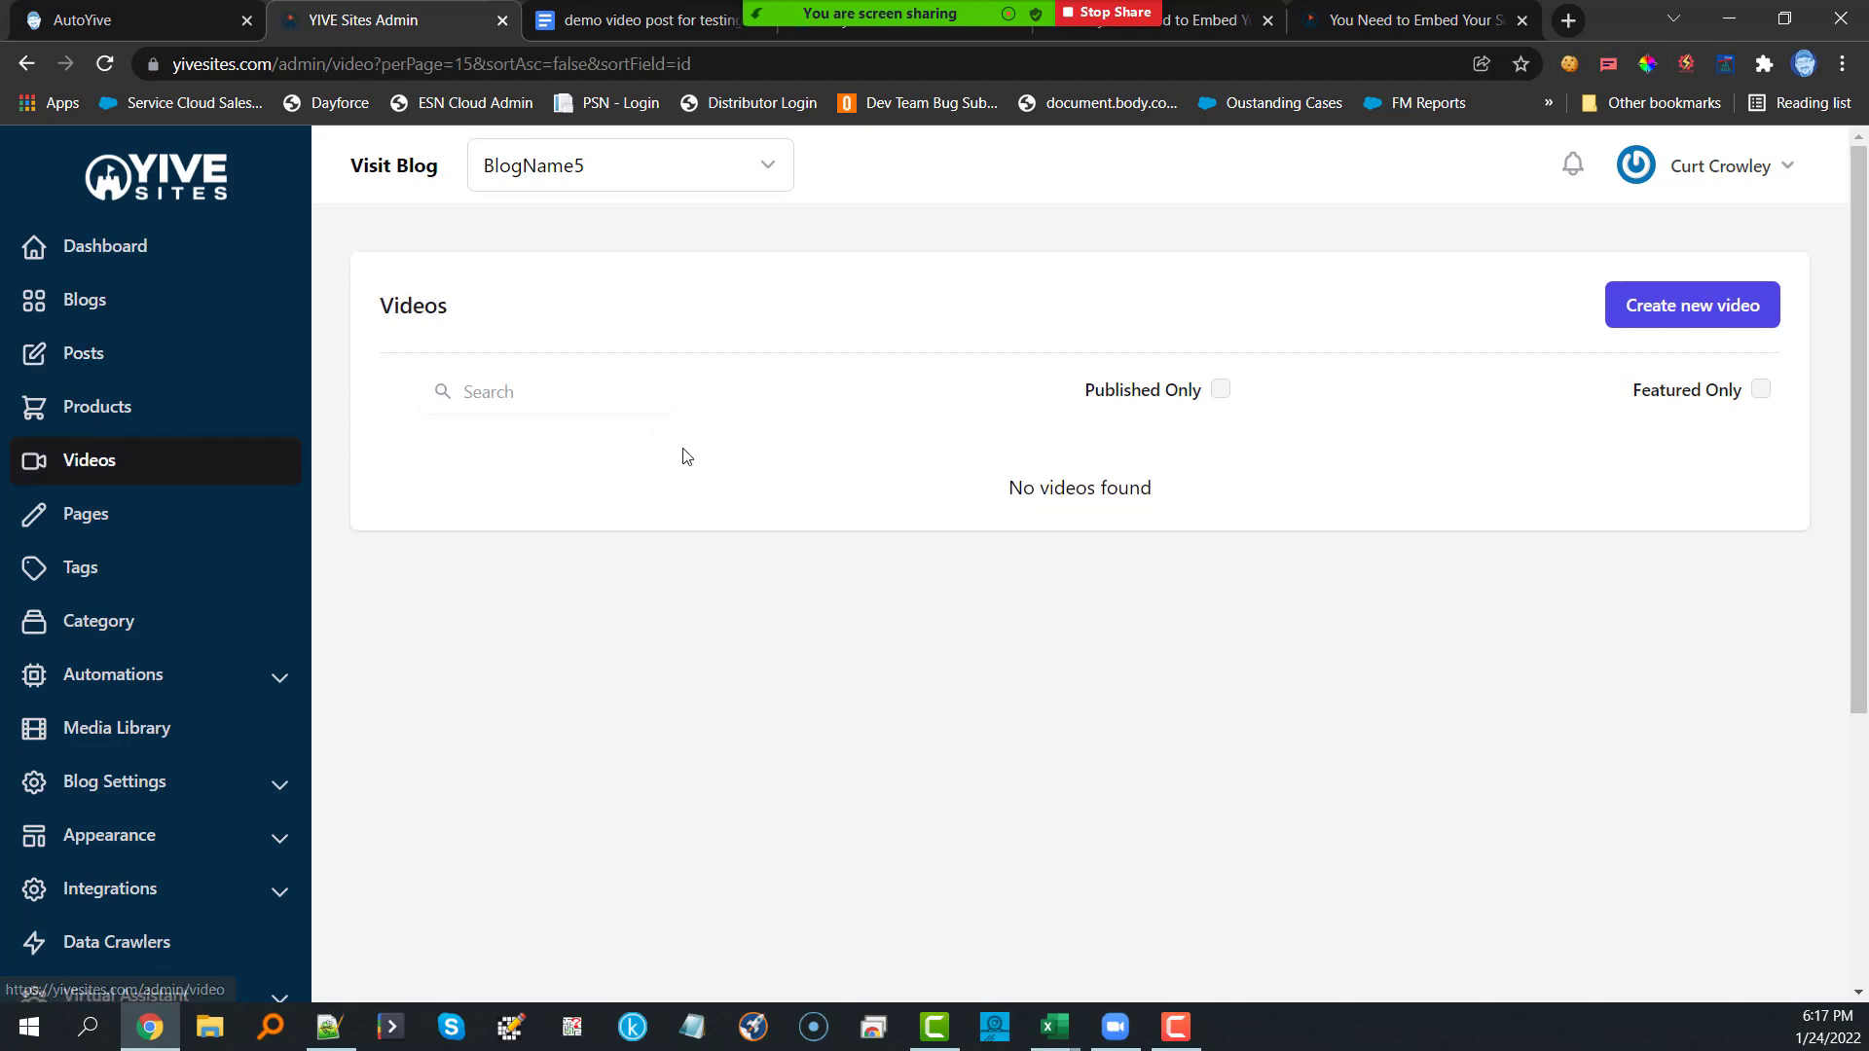
click(86, 353)
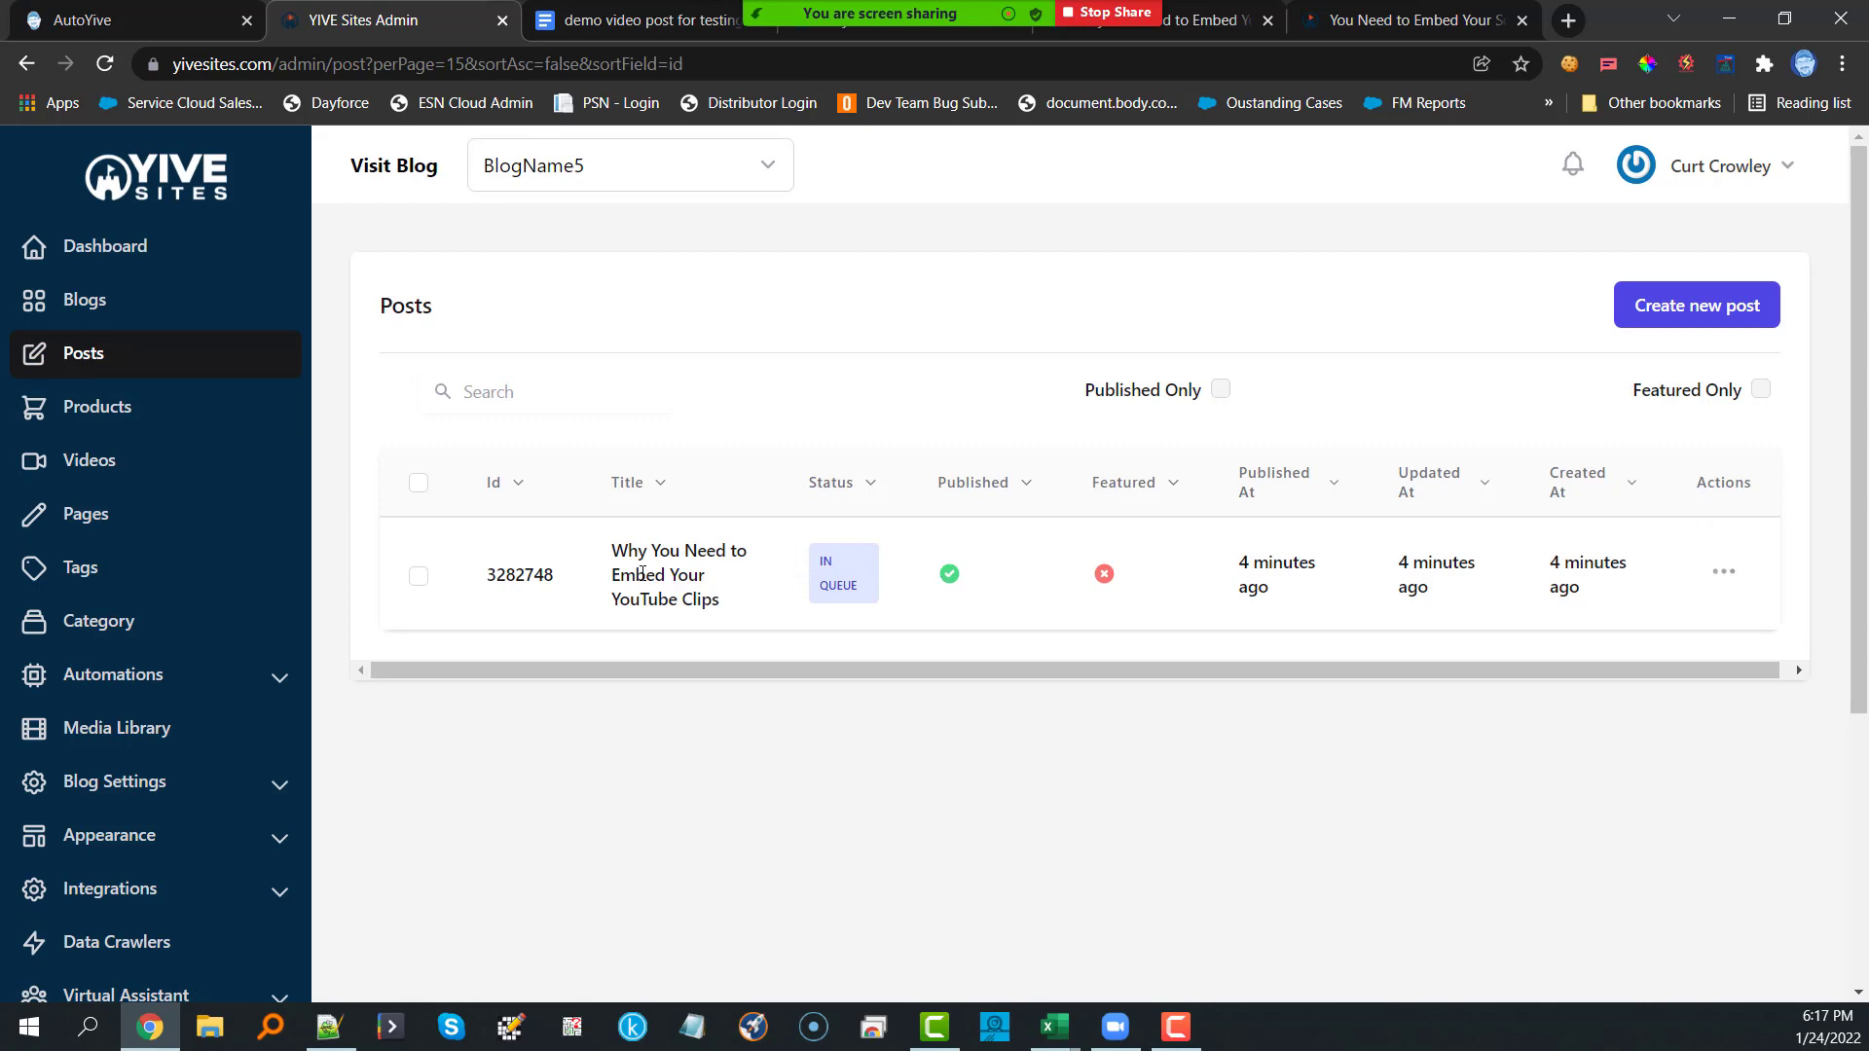
click(101, 475)
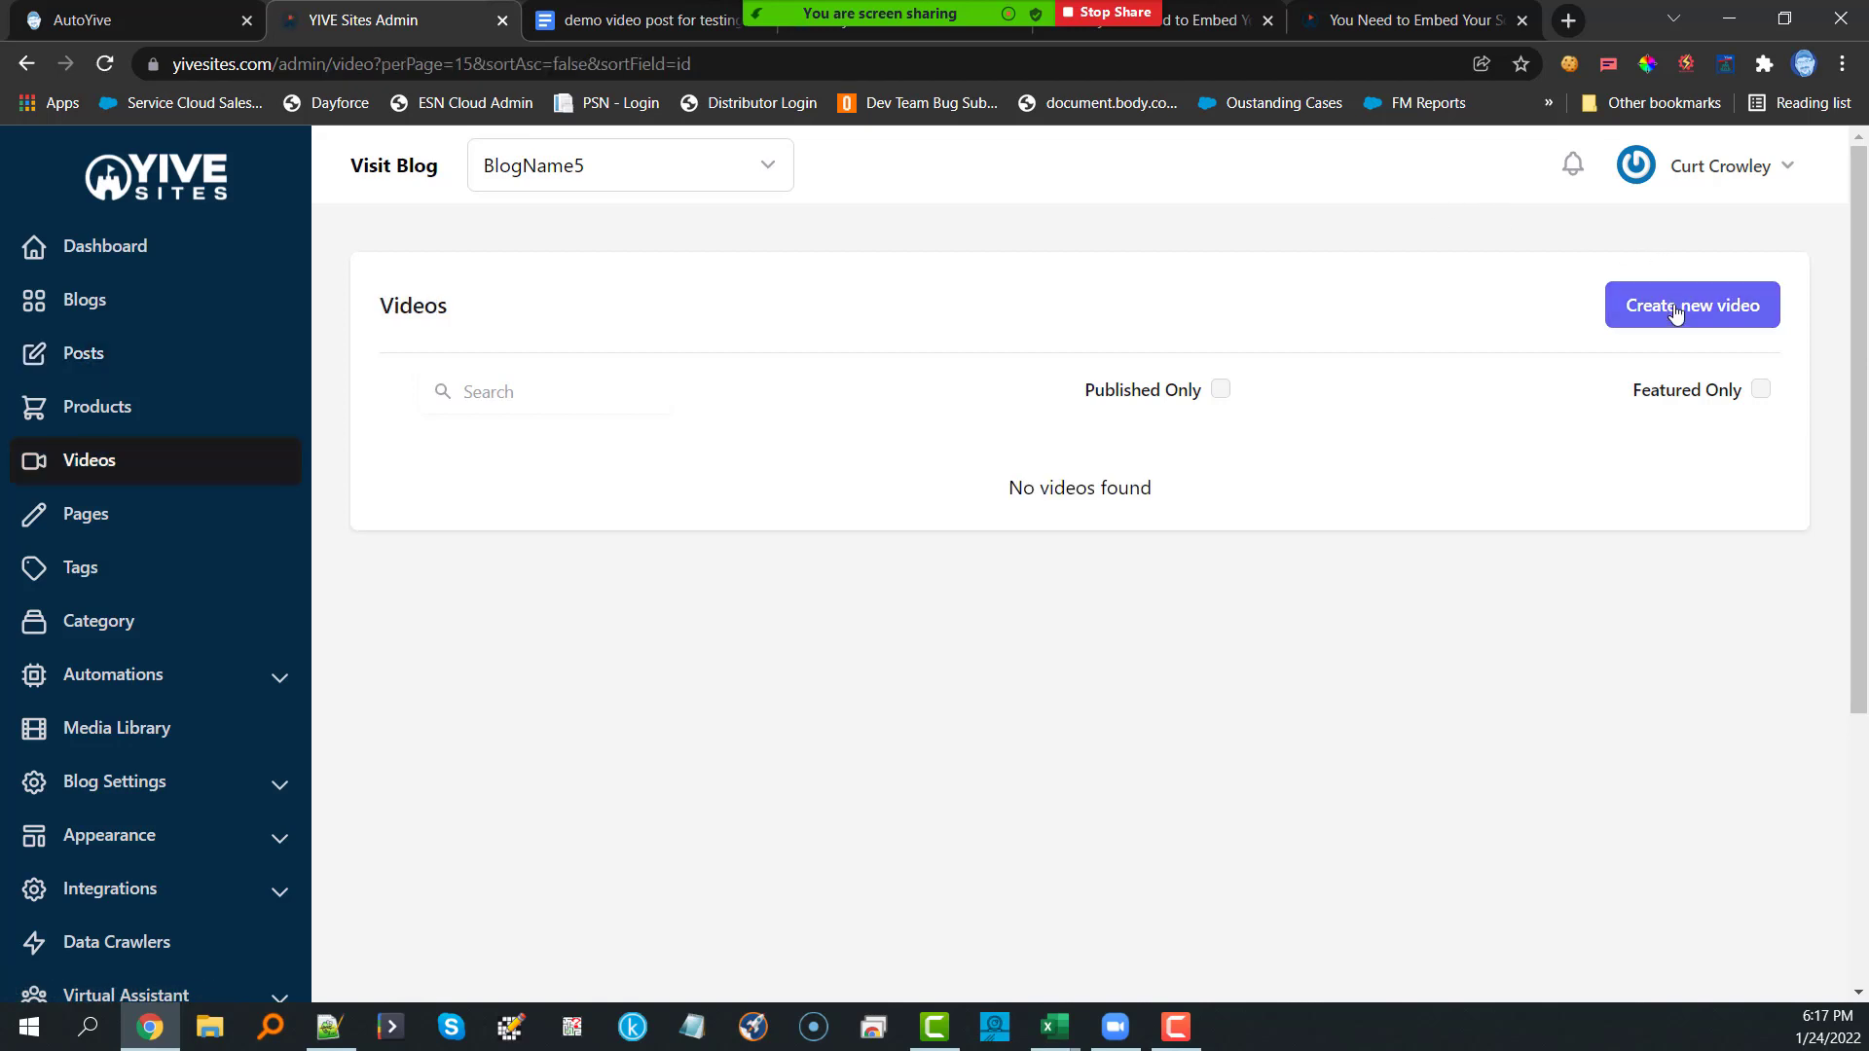
Step: Open BlogName5's blank Create Video form and inspect its YouTube Video URL field
click(1675, 315)
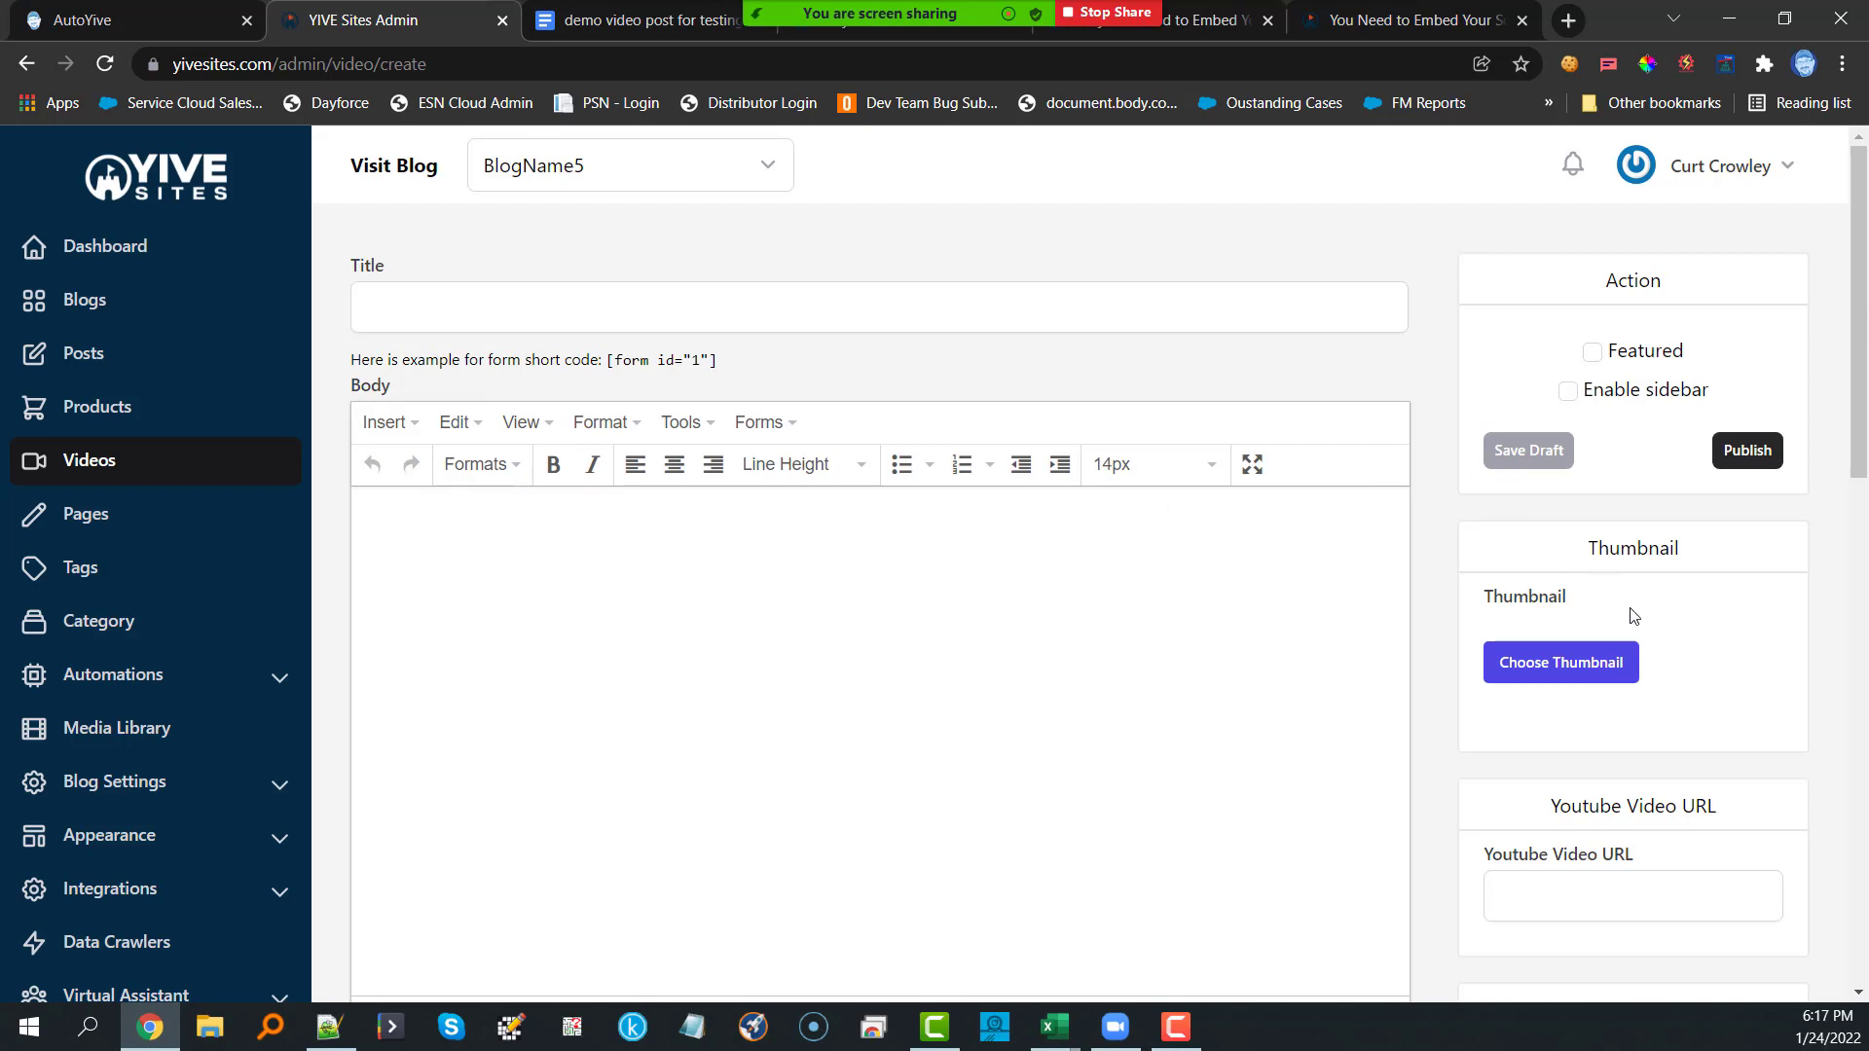
scroll(1530, 686, down, 2)
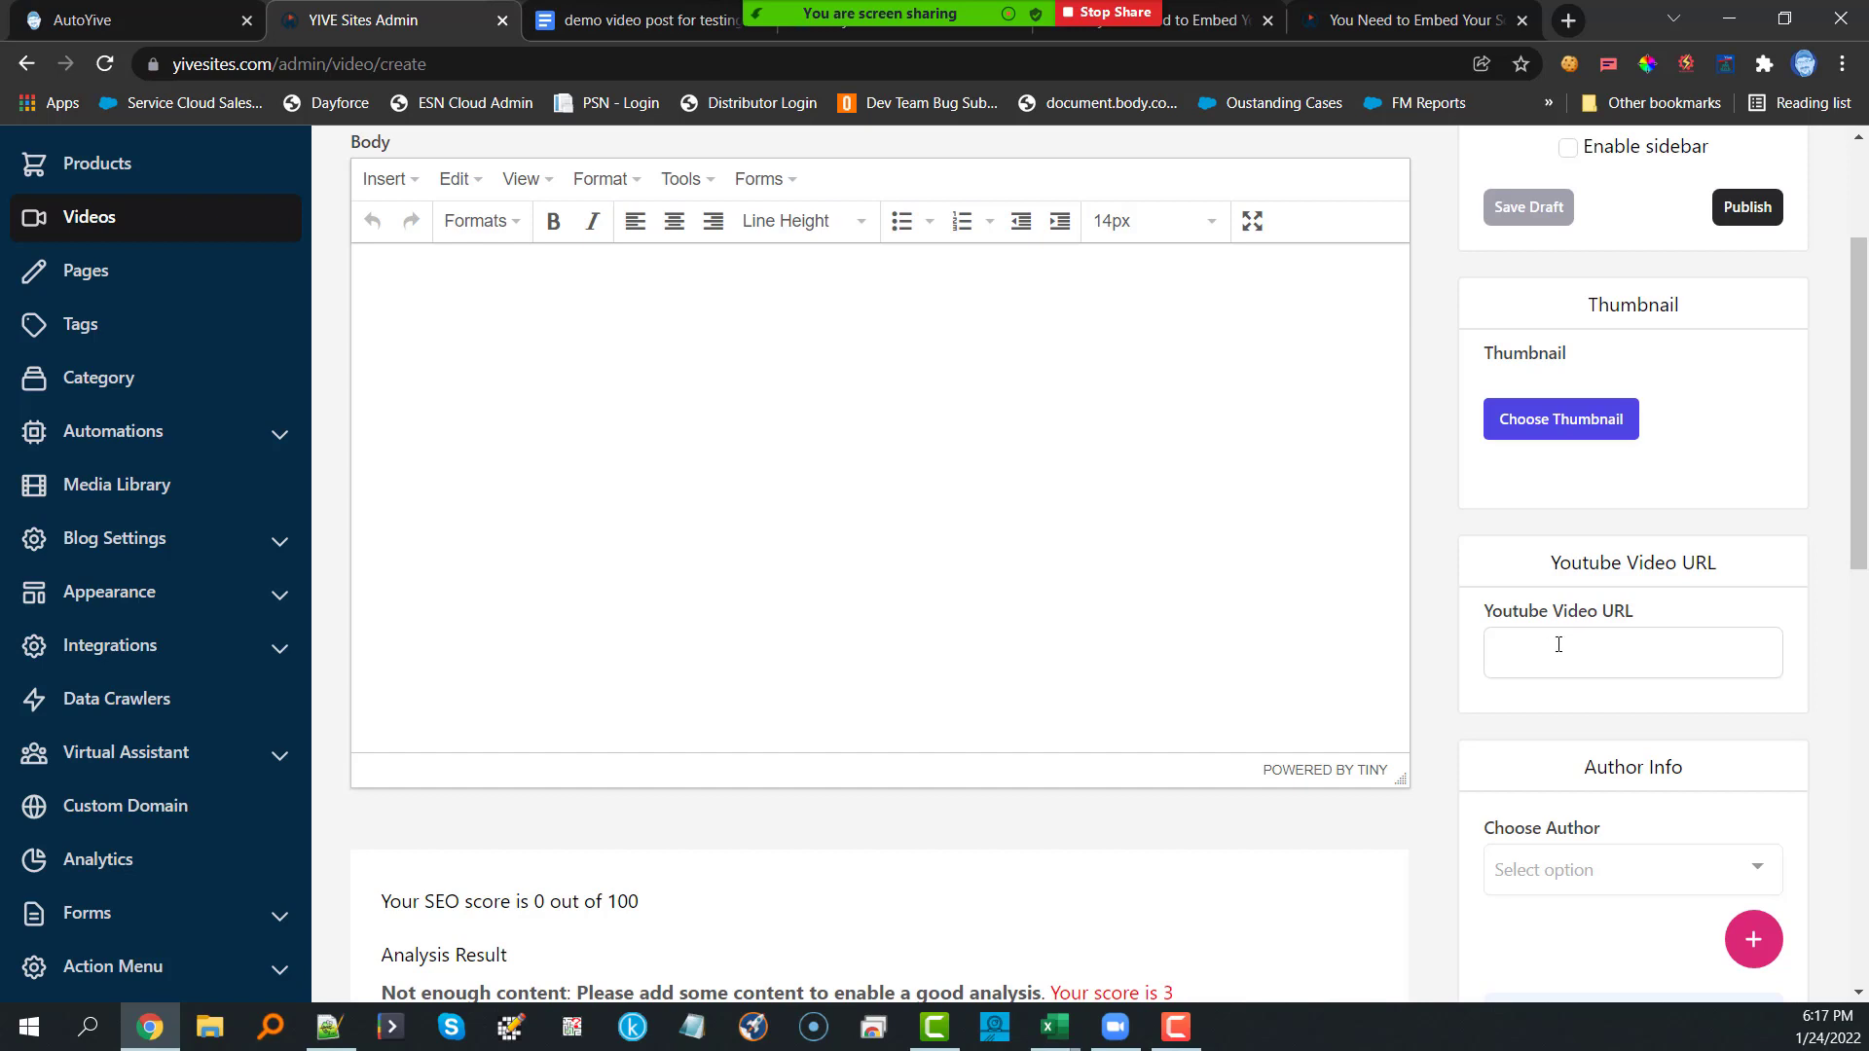
drag(1480, 611, 1667, 613)
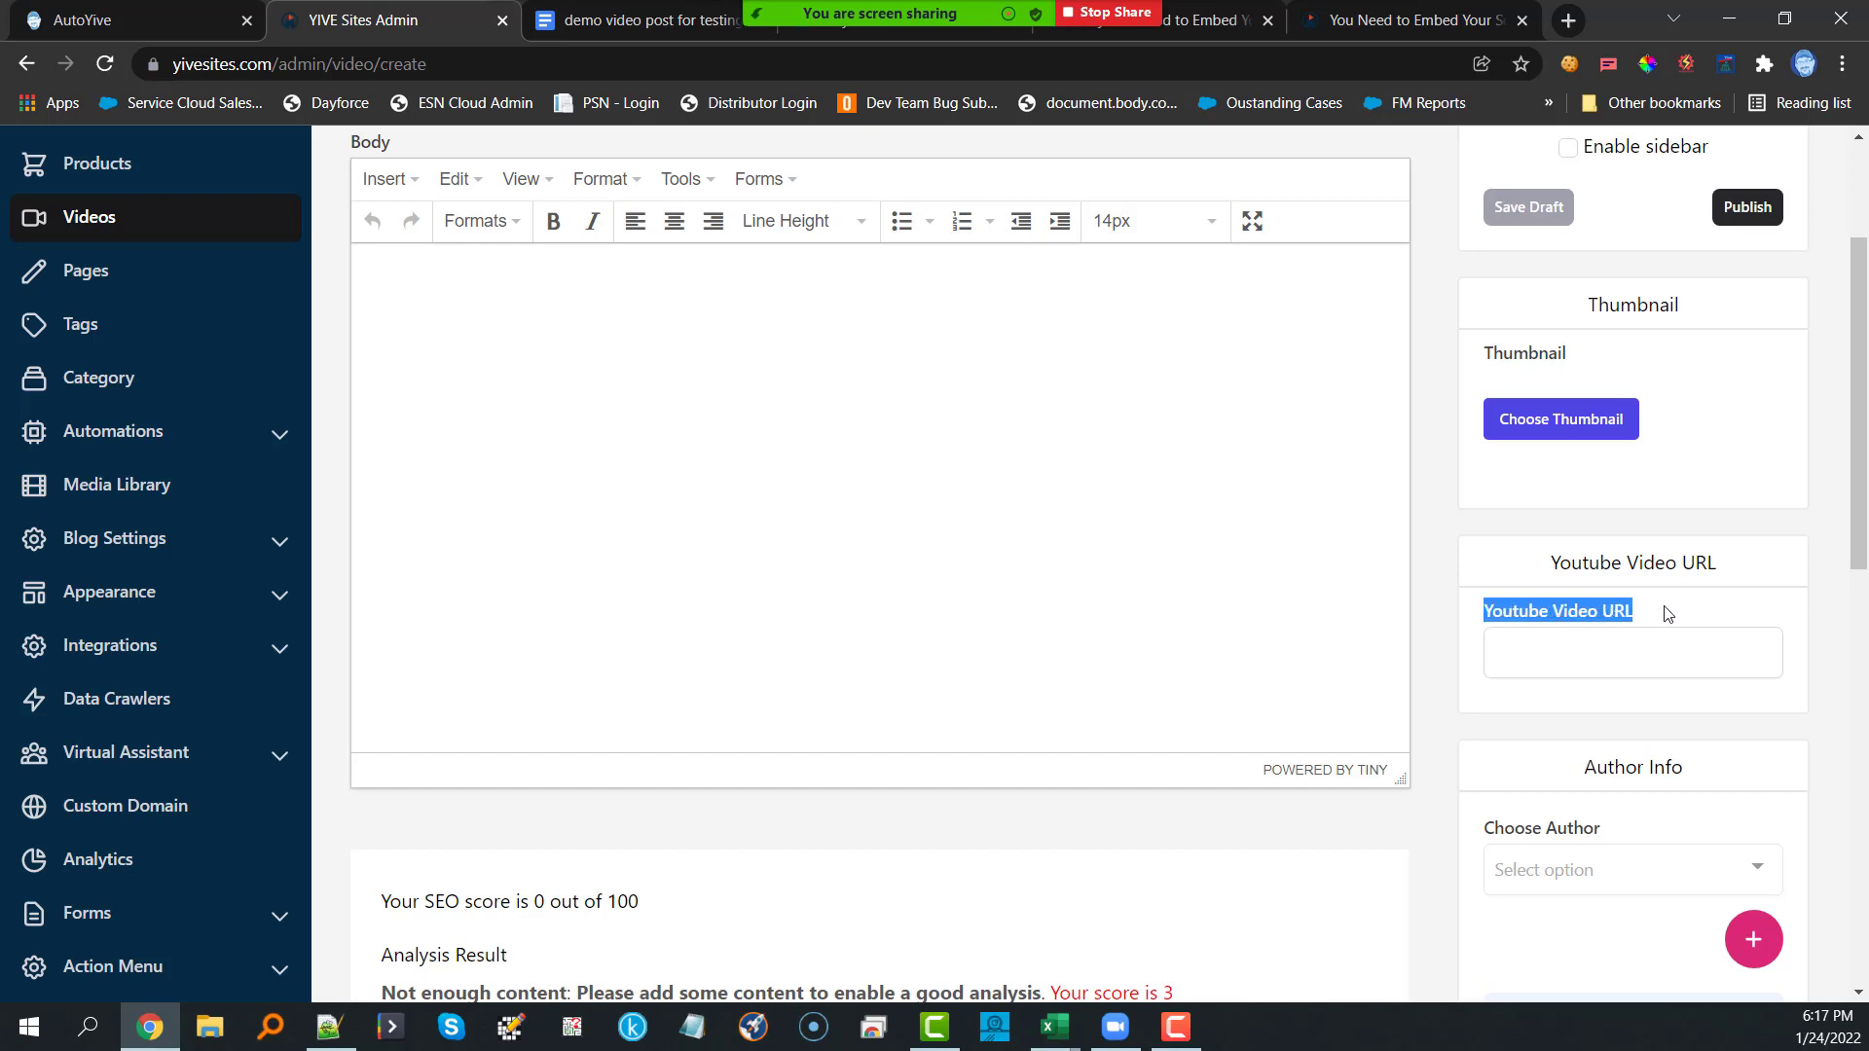
Step: View the published BlogName3 post from AutoYive, then return to the admin's Posts section
click(1685, 70)
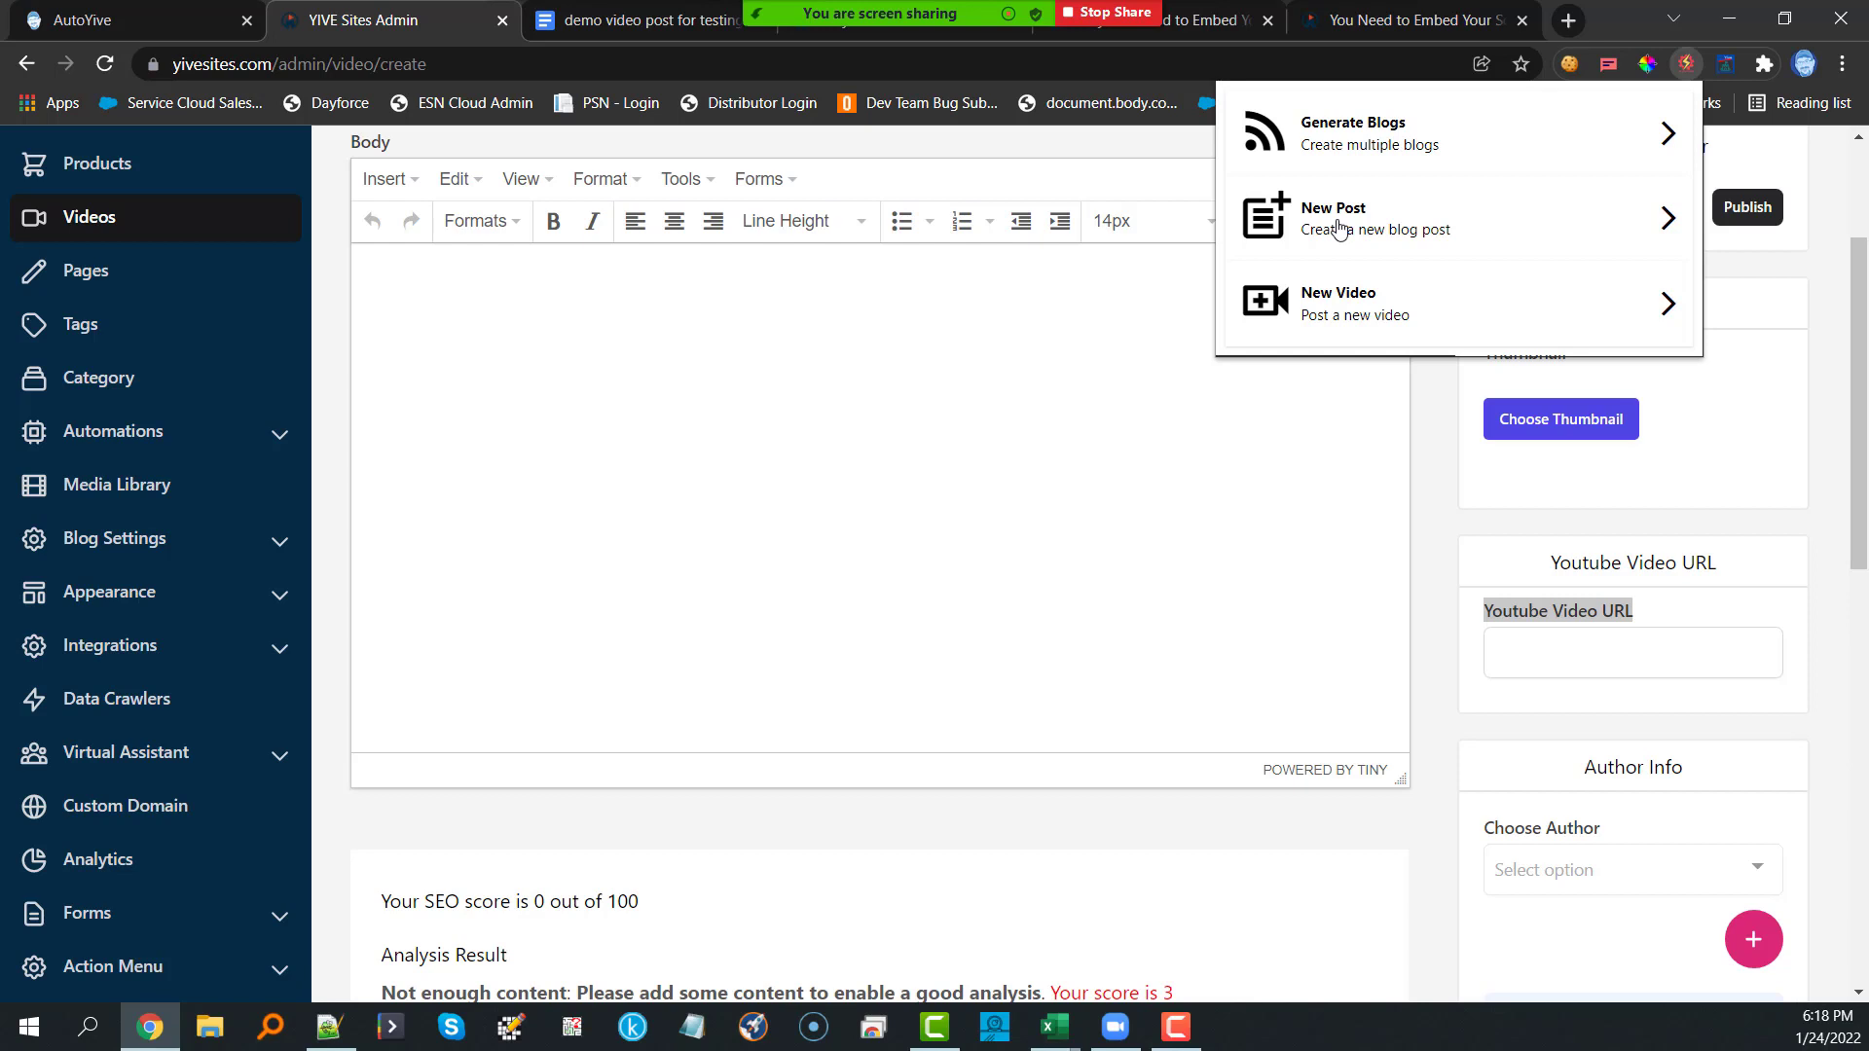
click(1404, 29)
scroll(1222, 382, up, 8)
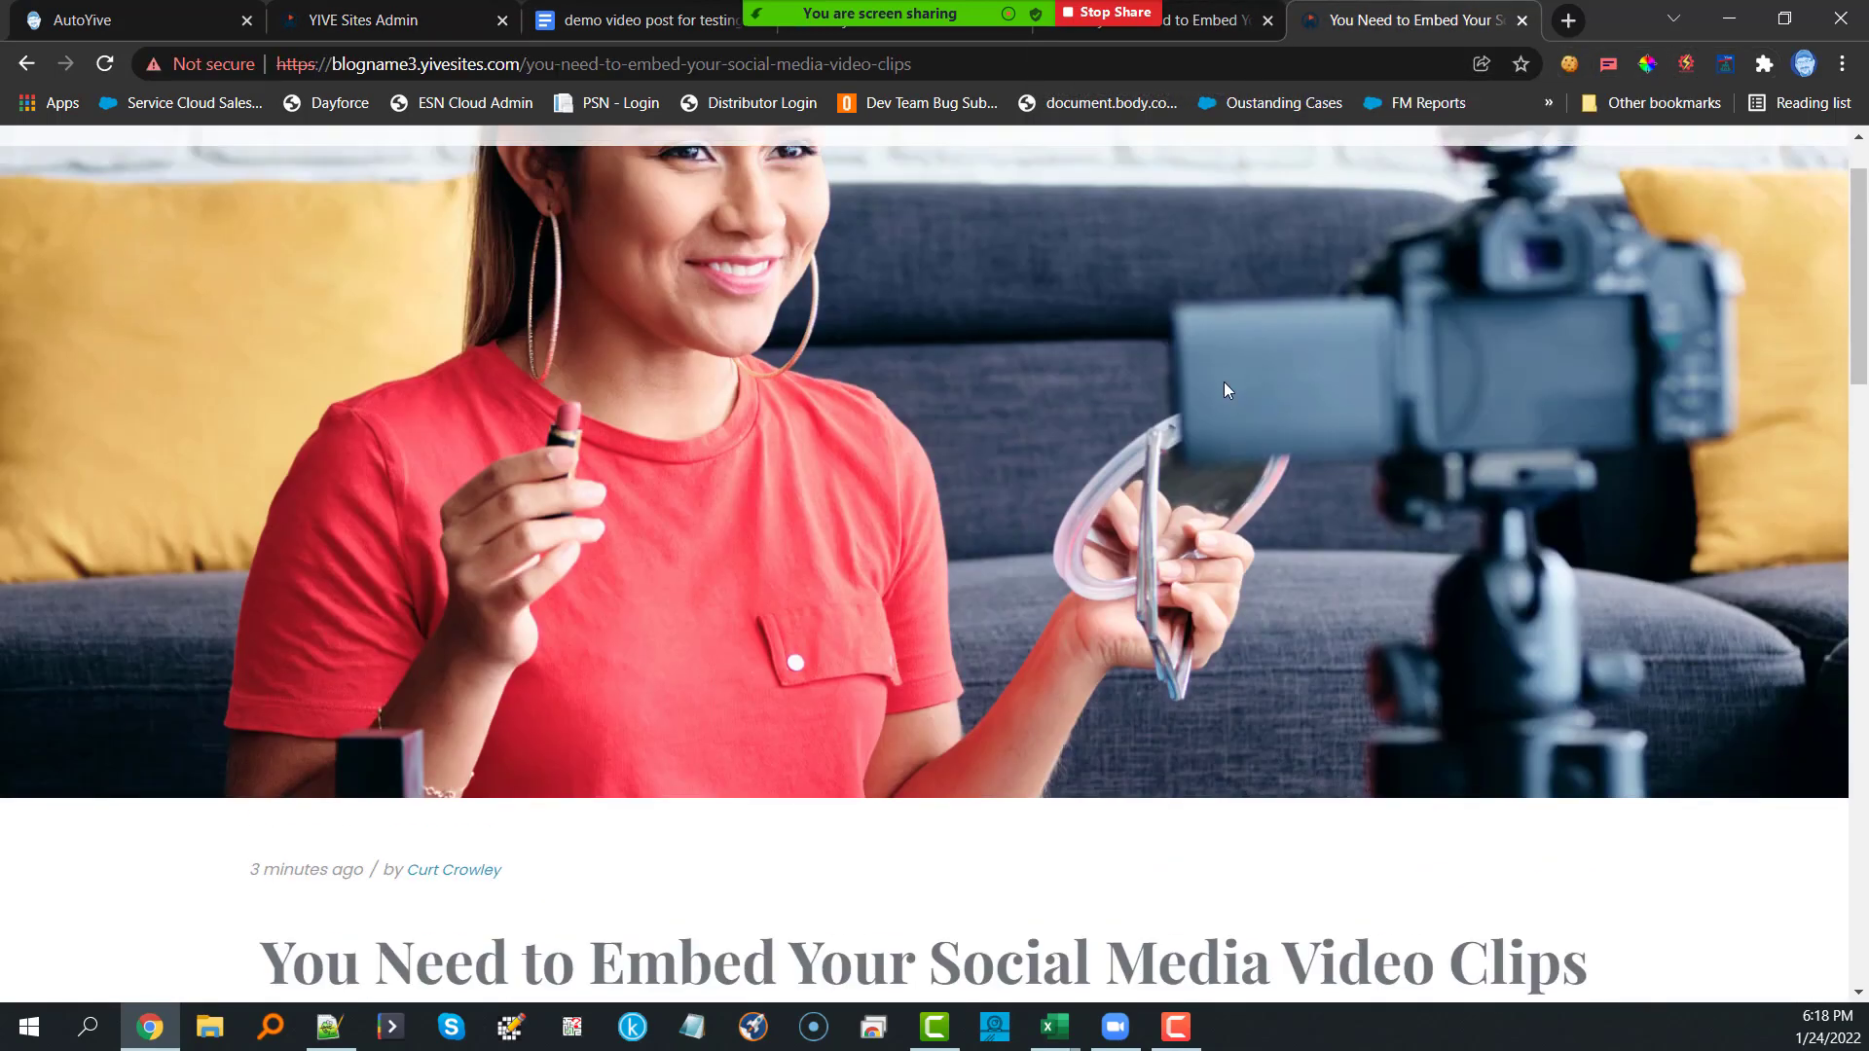
scroll(1224, 387, up, 1)
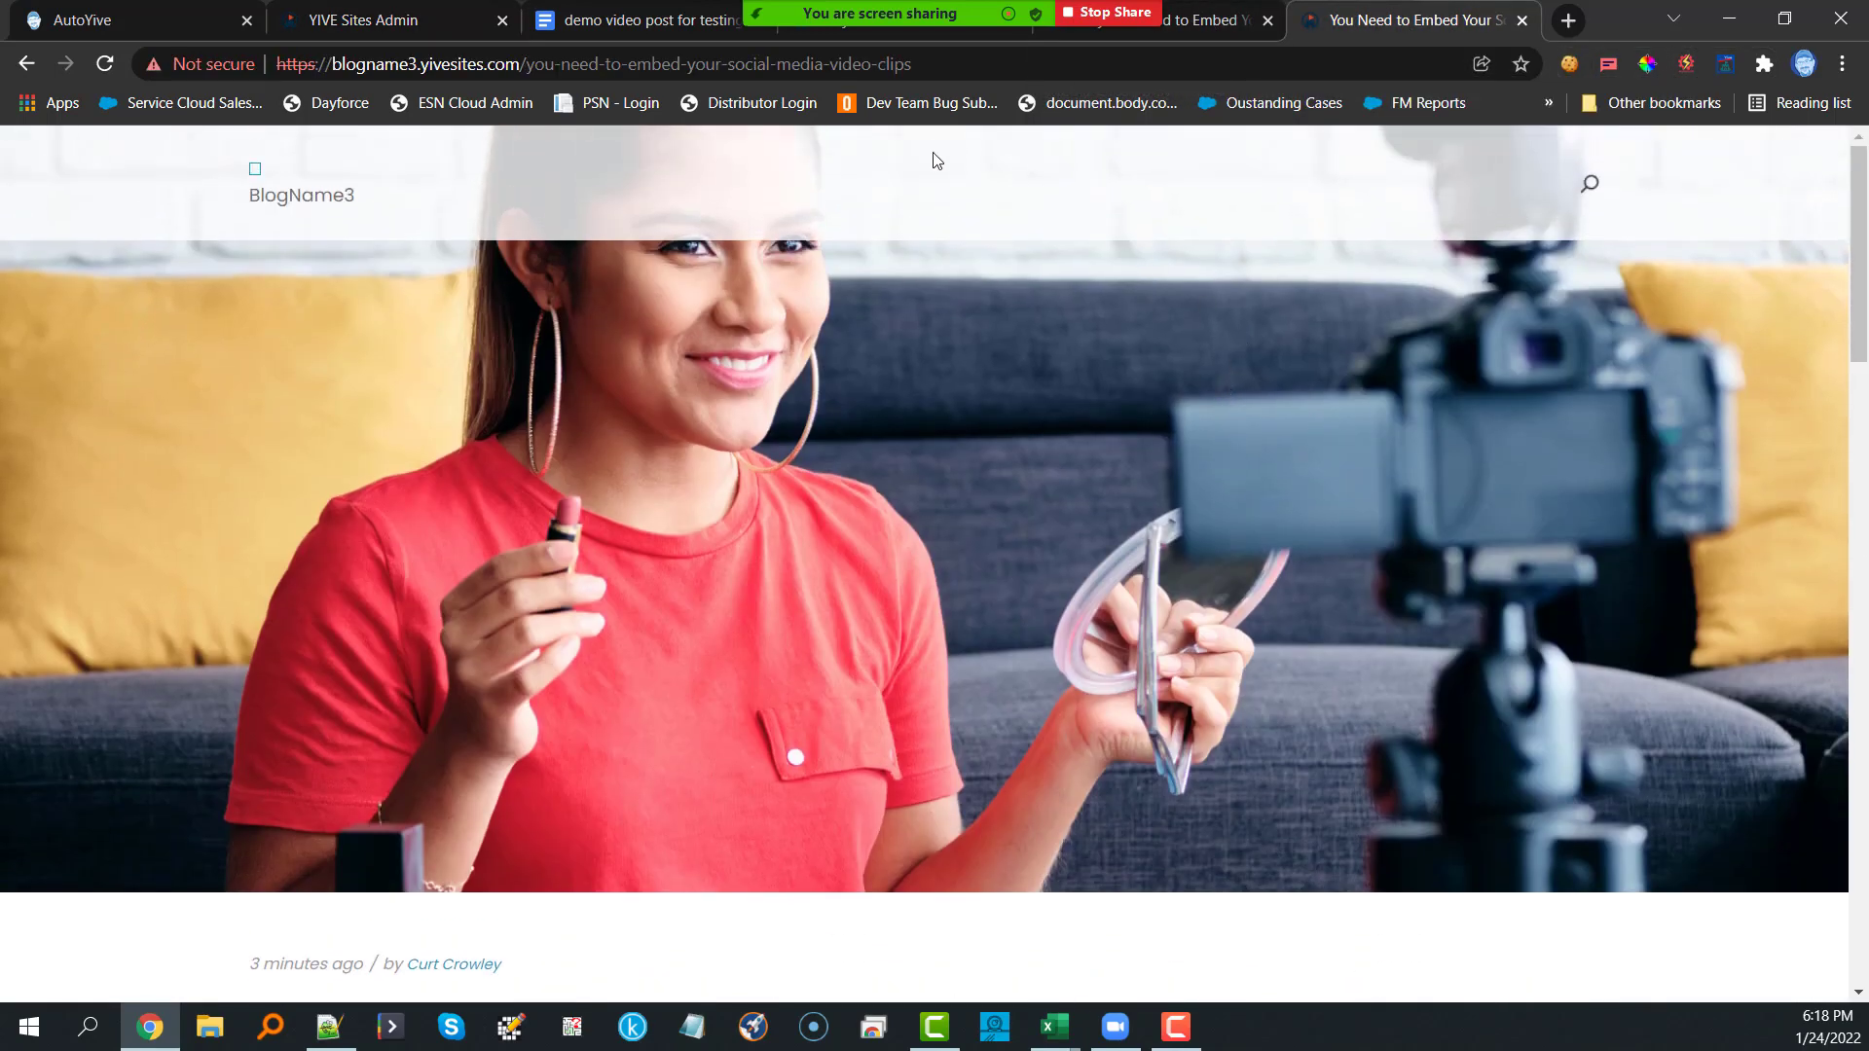
click(429, 21)
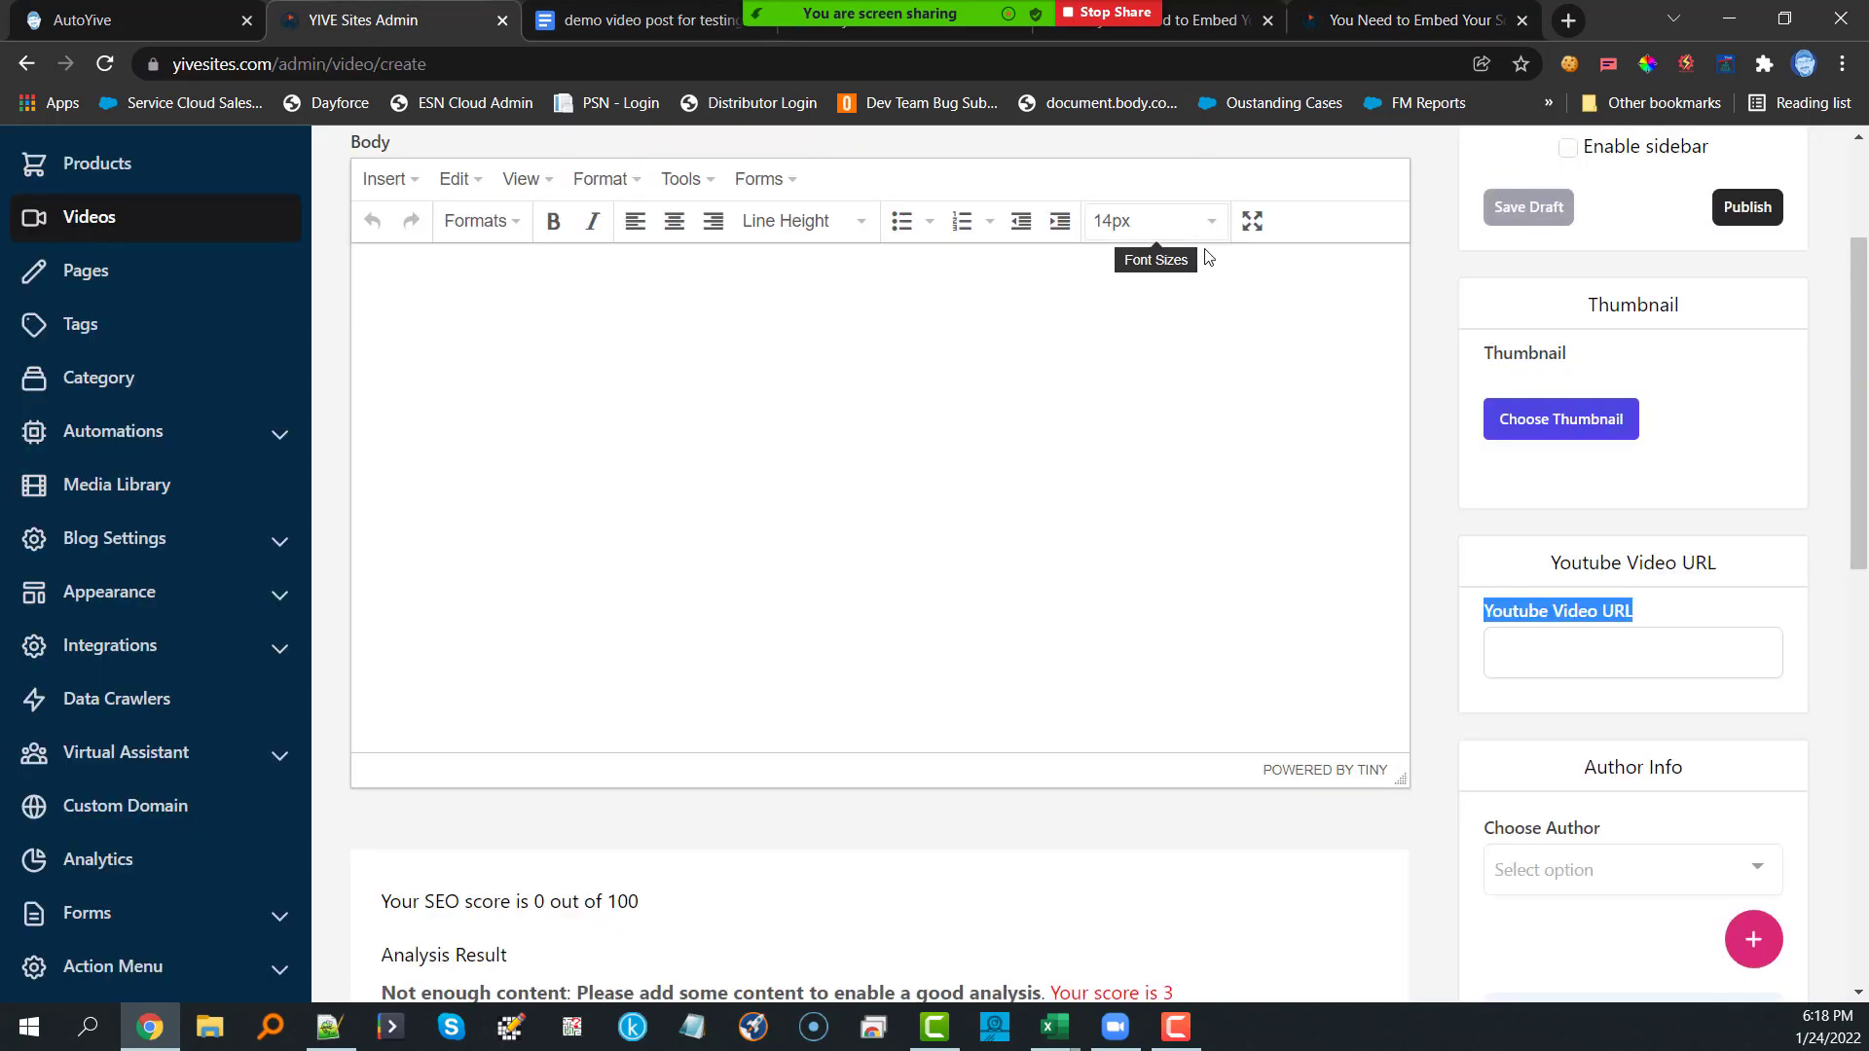
scroll(1417, 300, up, 3)
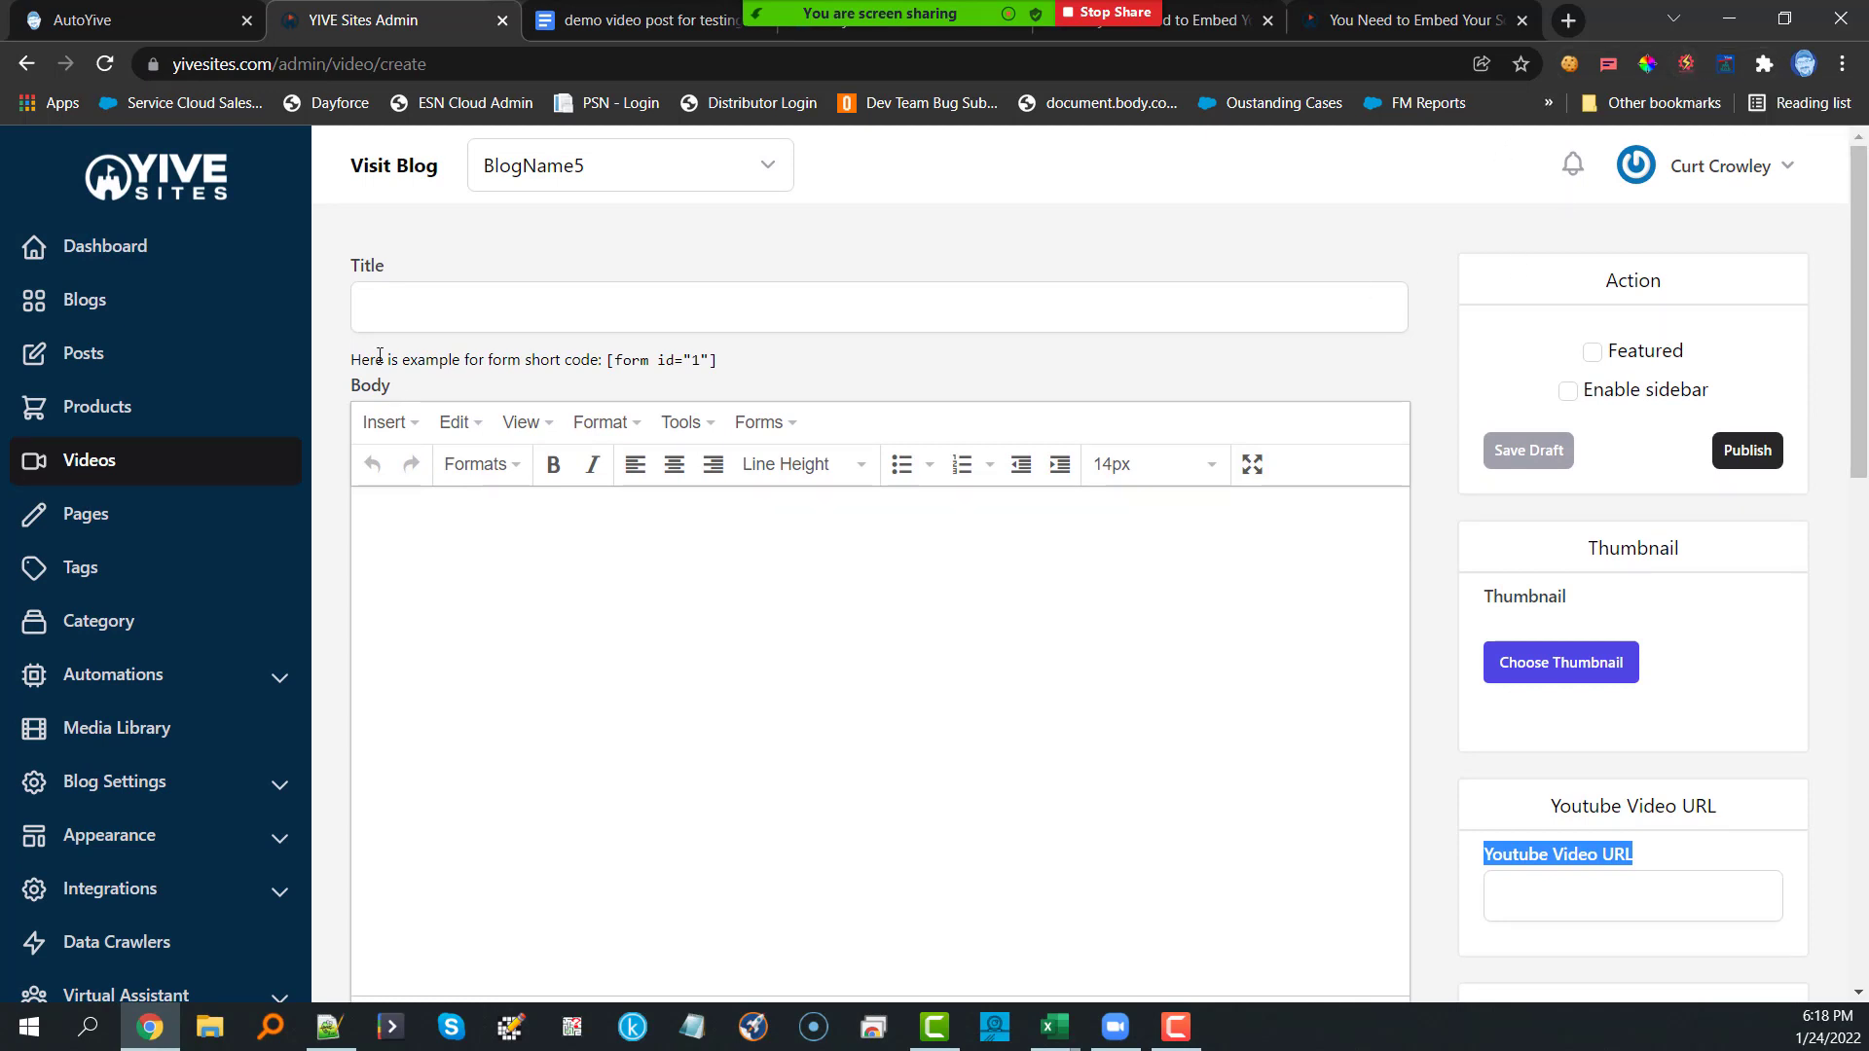
click(107, 358)
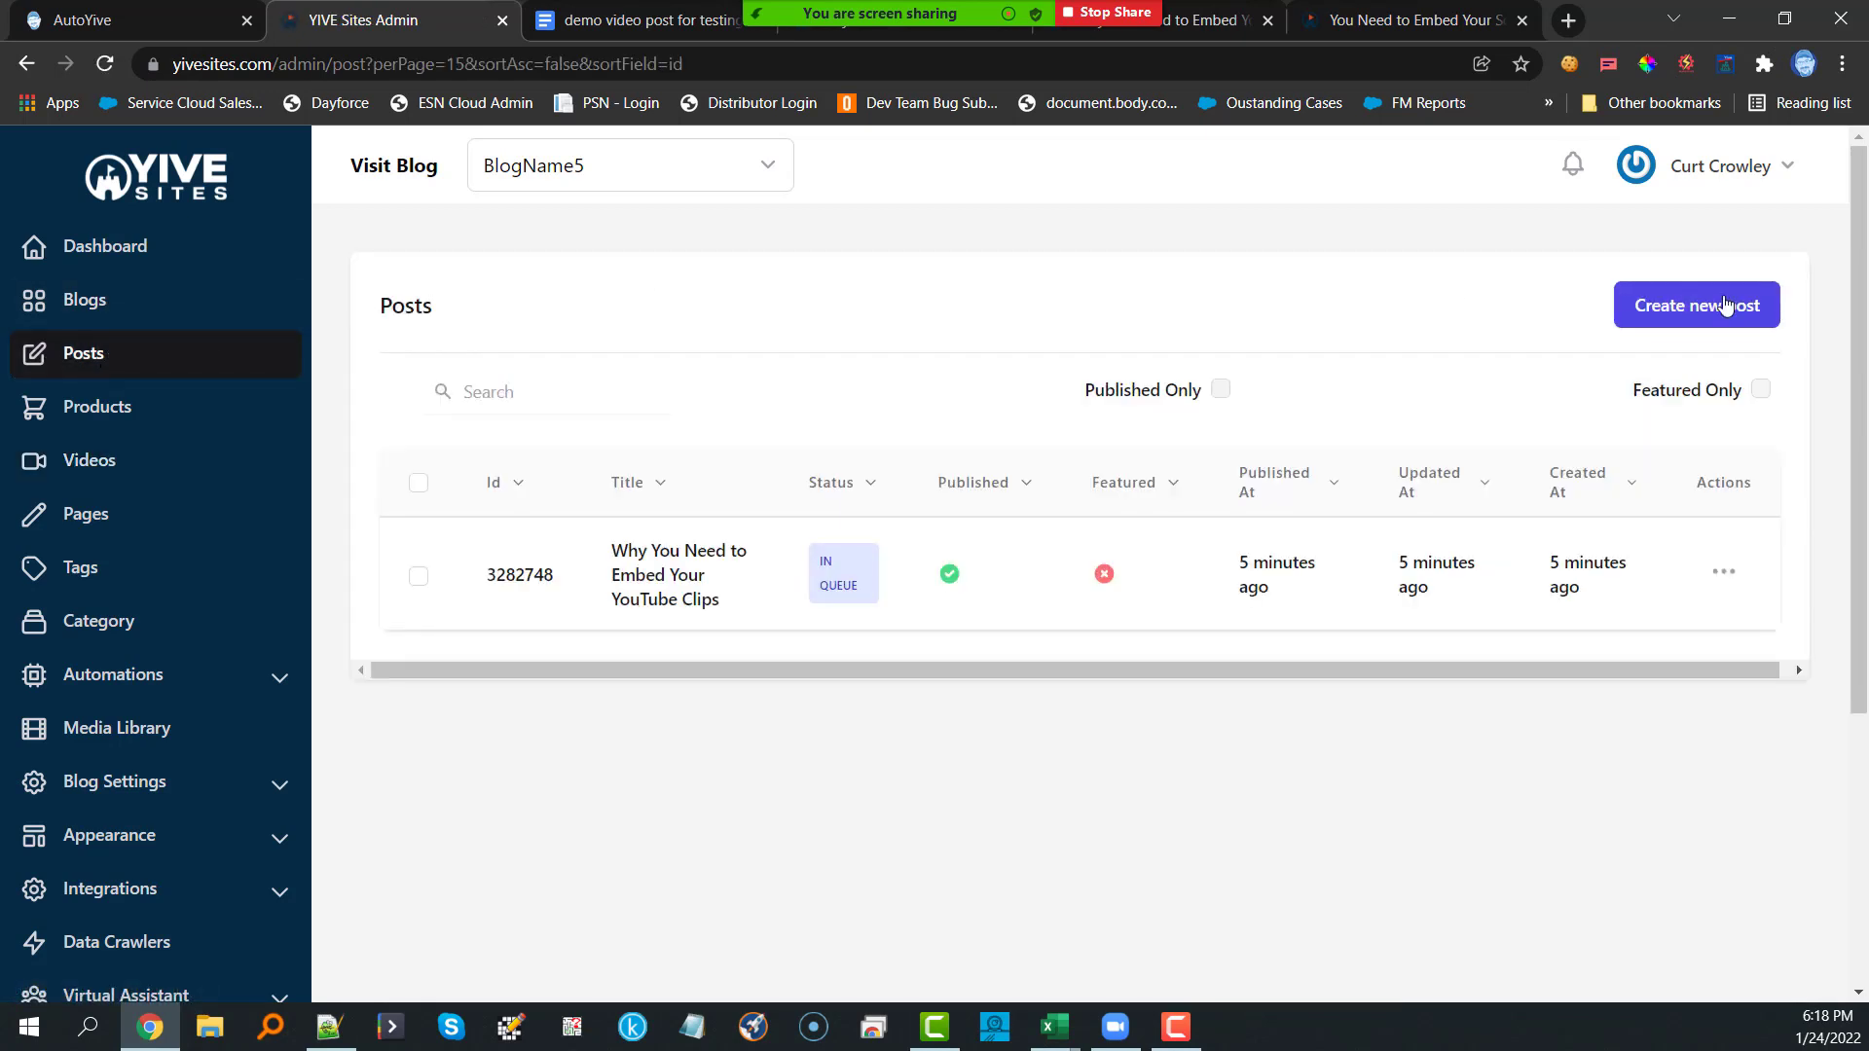
Step: Open a blank new-post form and check its existing Tags and Category suggestions
click(1652, 304)
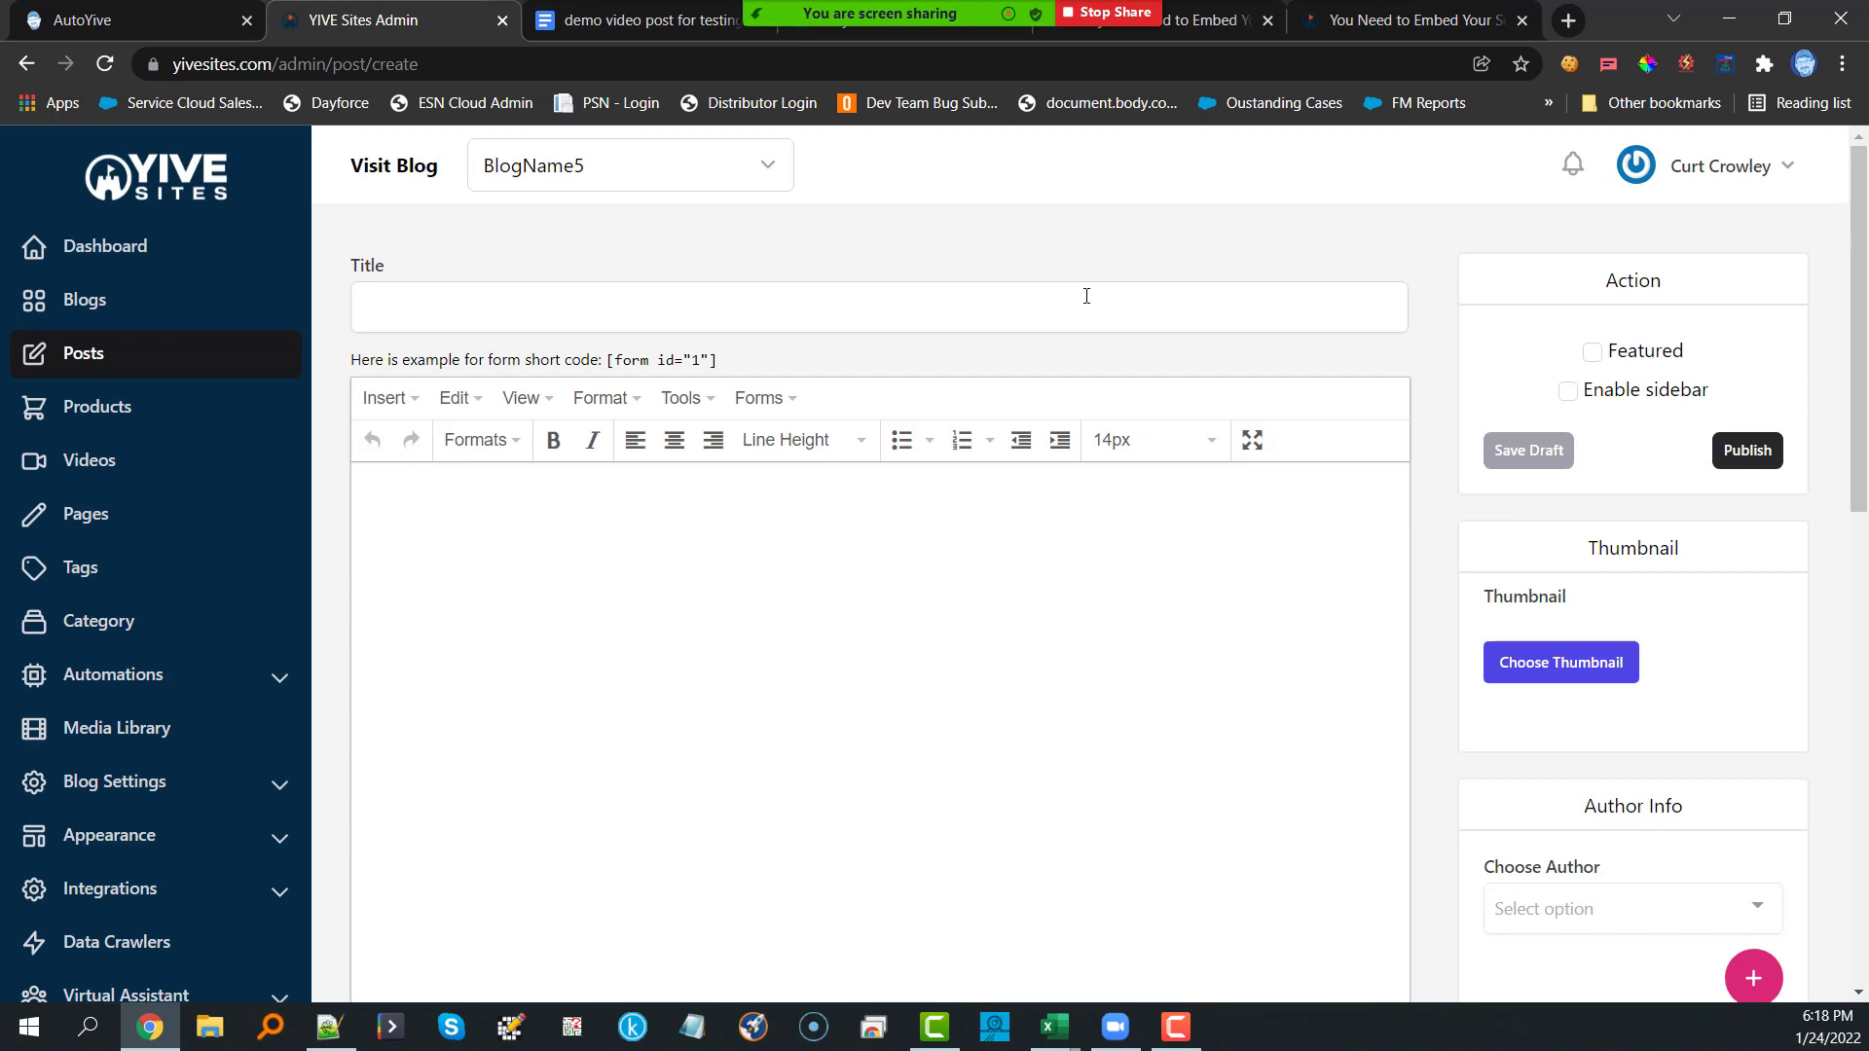
scroll(925, 292, down, 3)
scroll(1168, 390, down, 3)
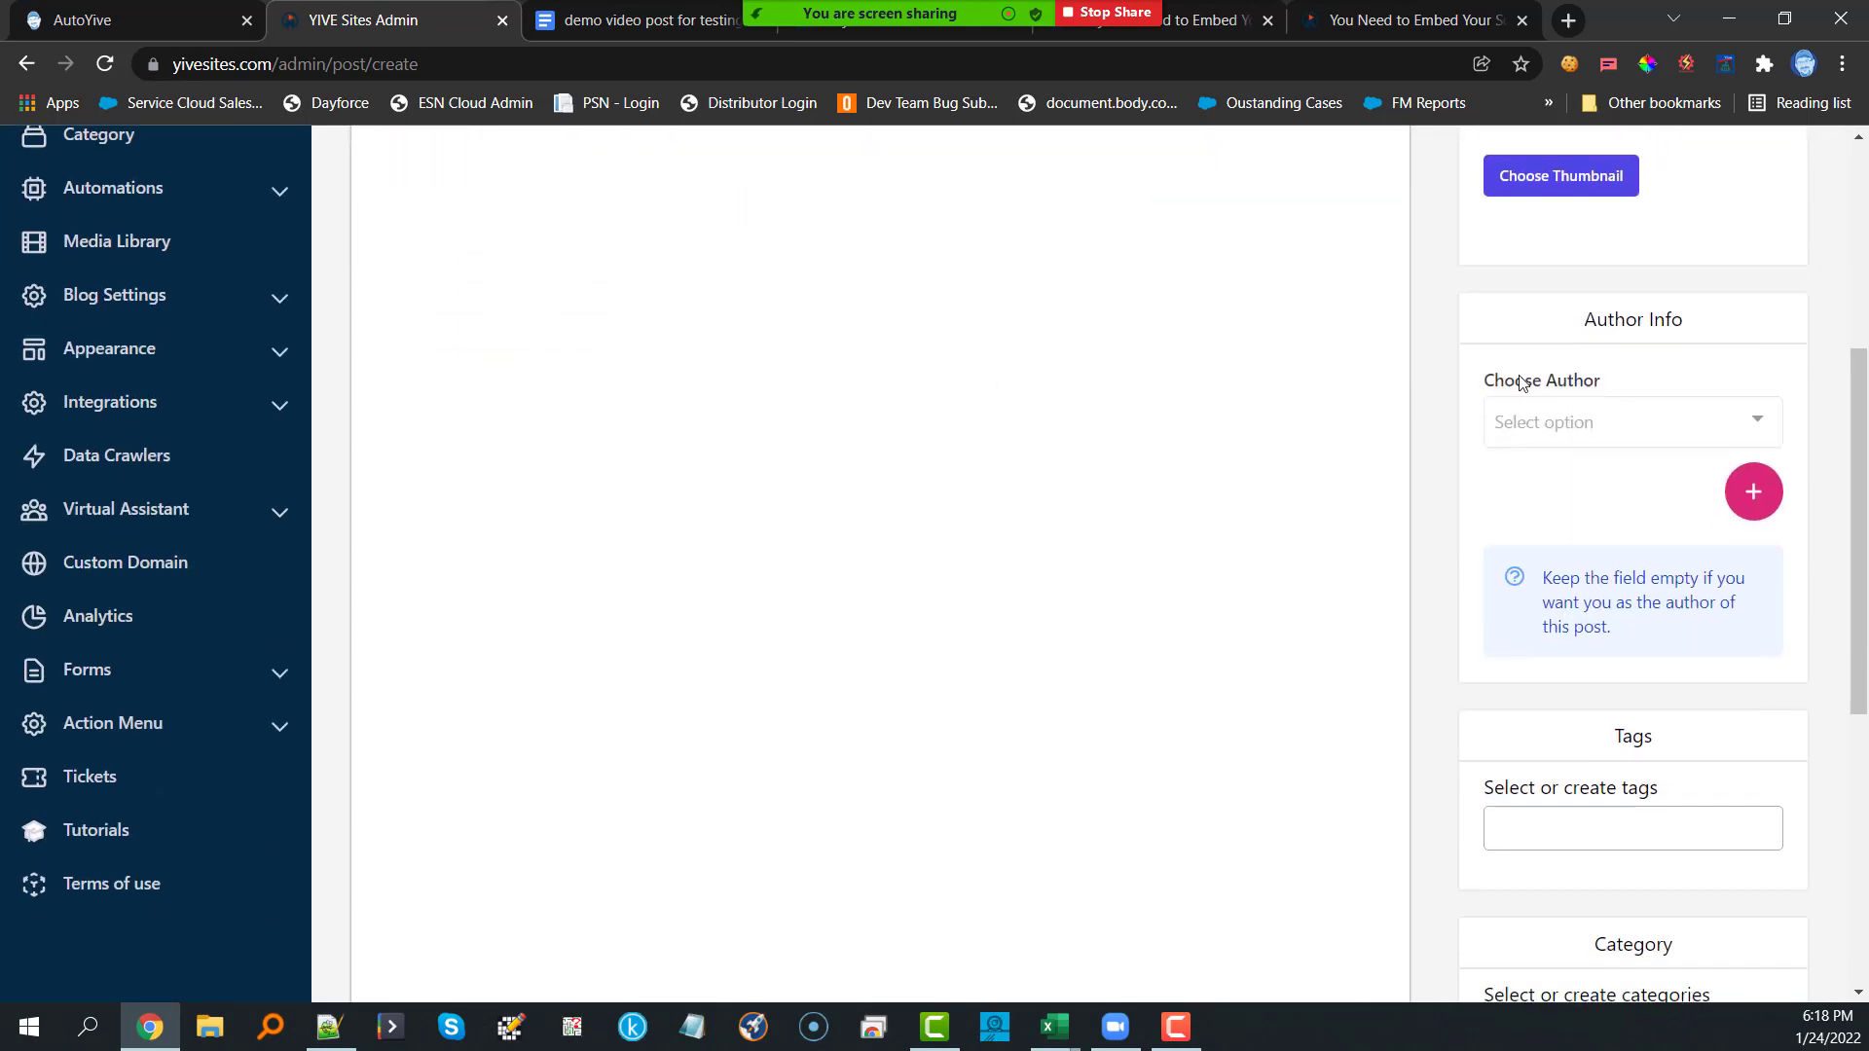
scroll(1373, 580, down, 4)
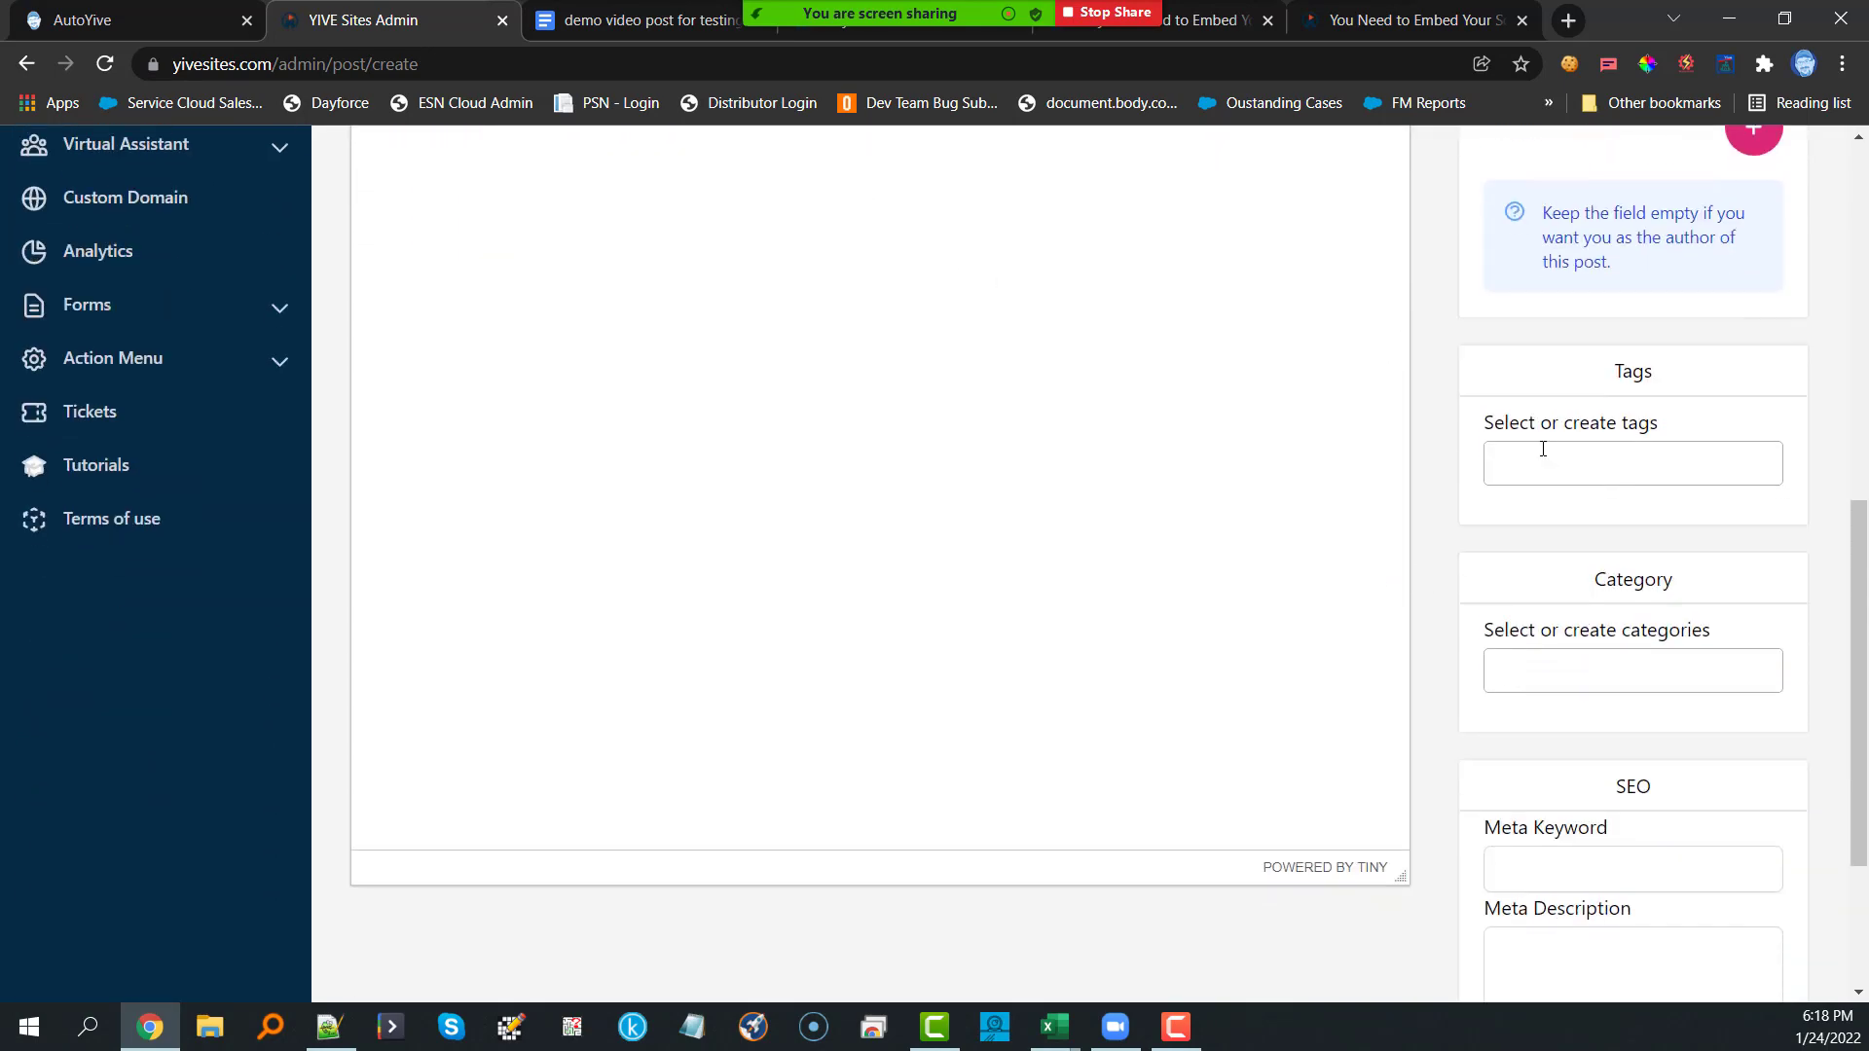
click(1545, 461)
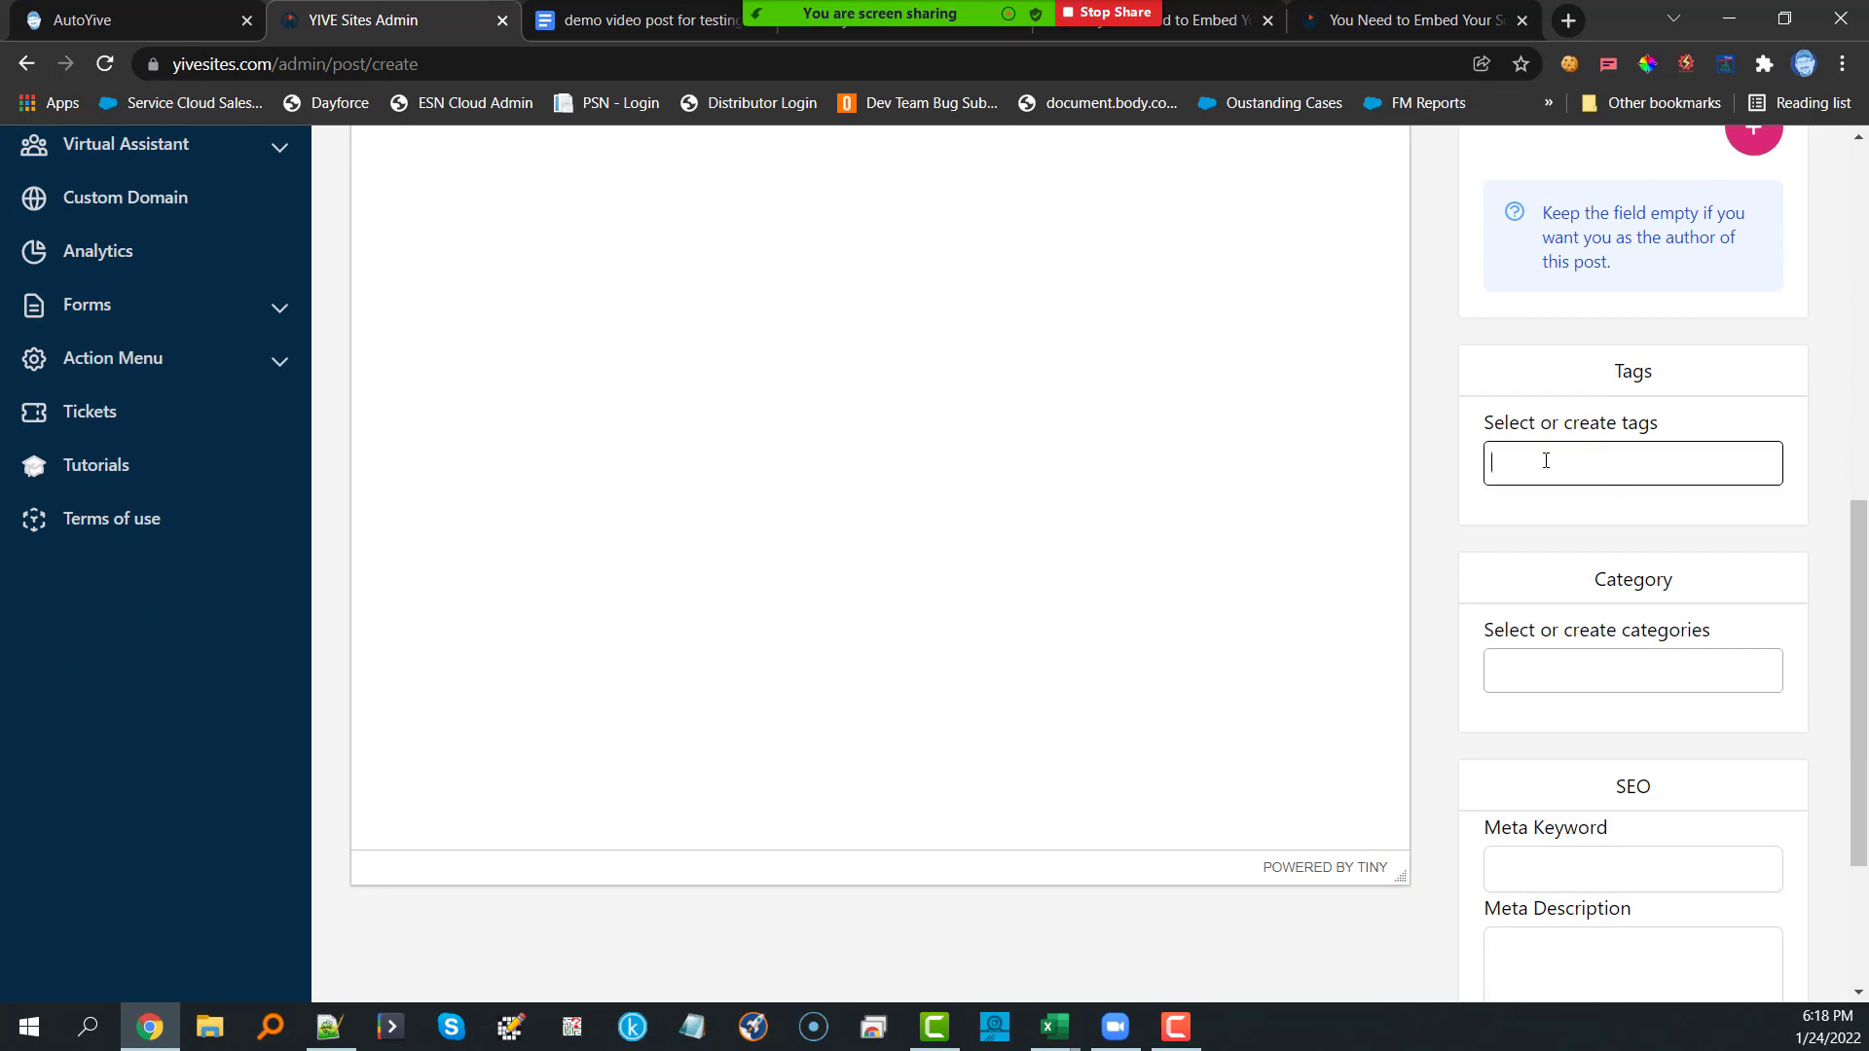
click(1636, 465)
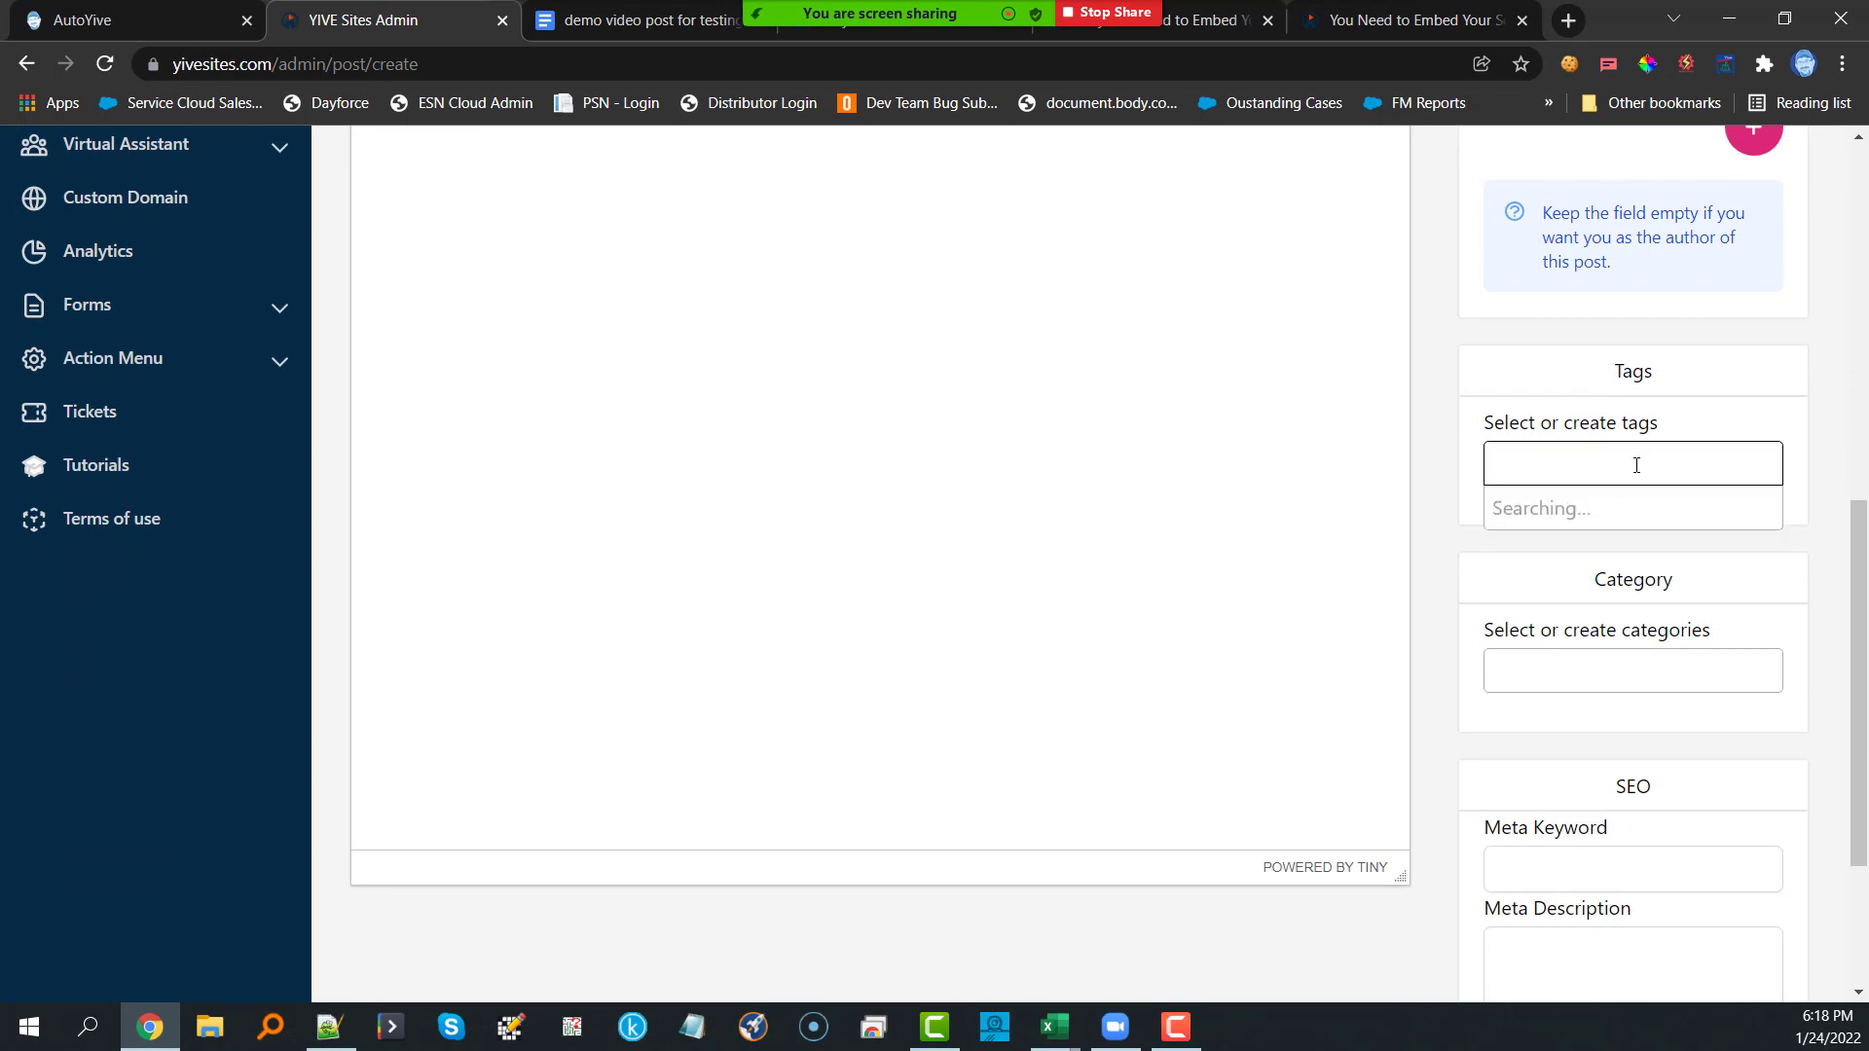
click(1531, 661)
Step: Look back over the new-post form's author and SEO fields, then open Media Library
scroll(1405, 584, up, 1)
scroll(1431, 574, up, 7)
scroll(1433, 572, up, 1)
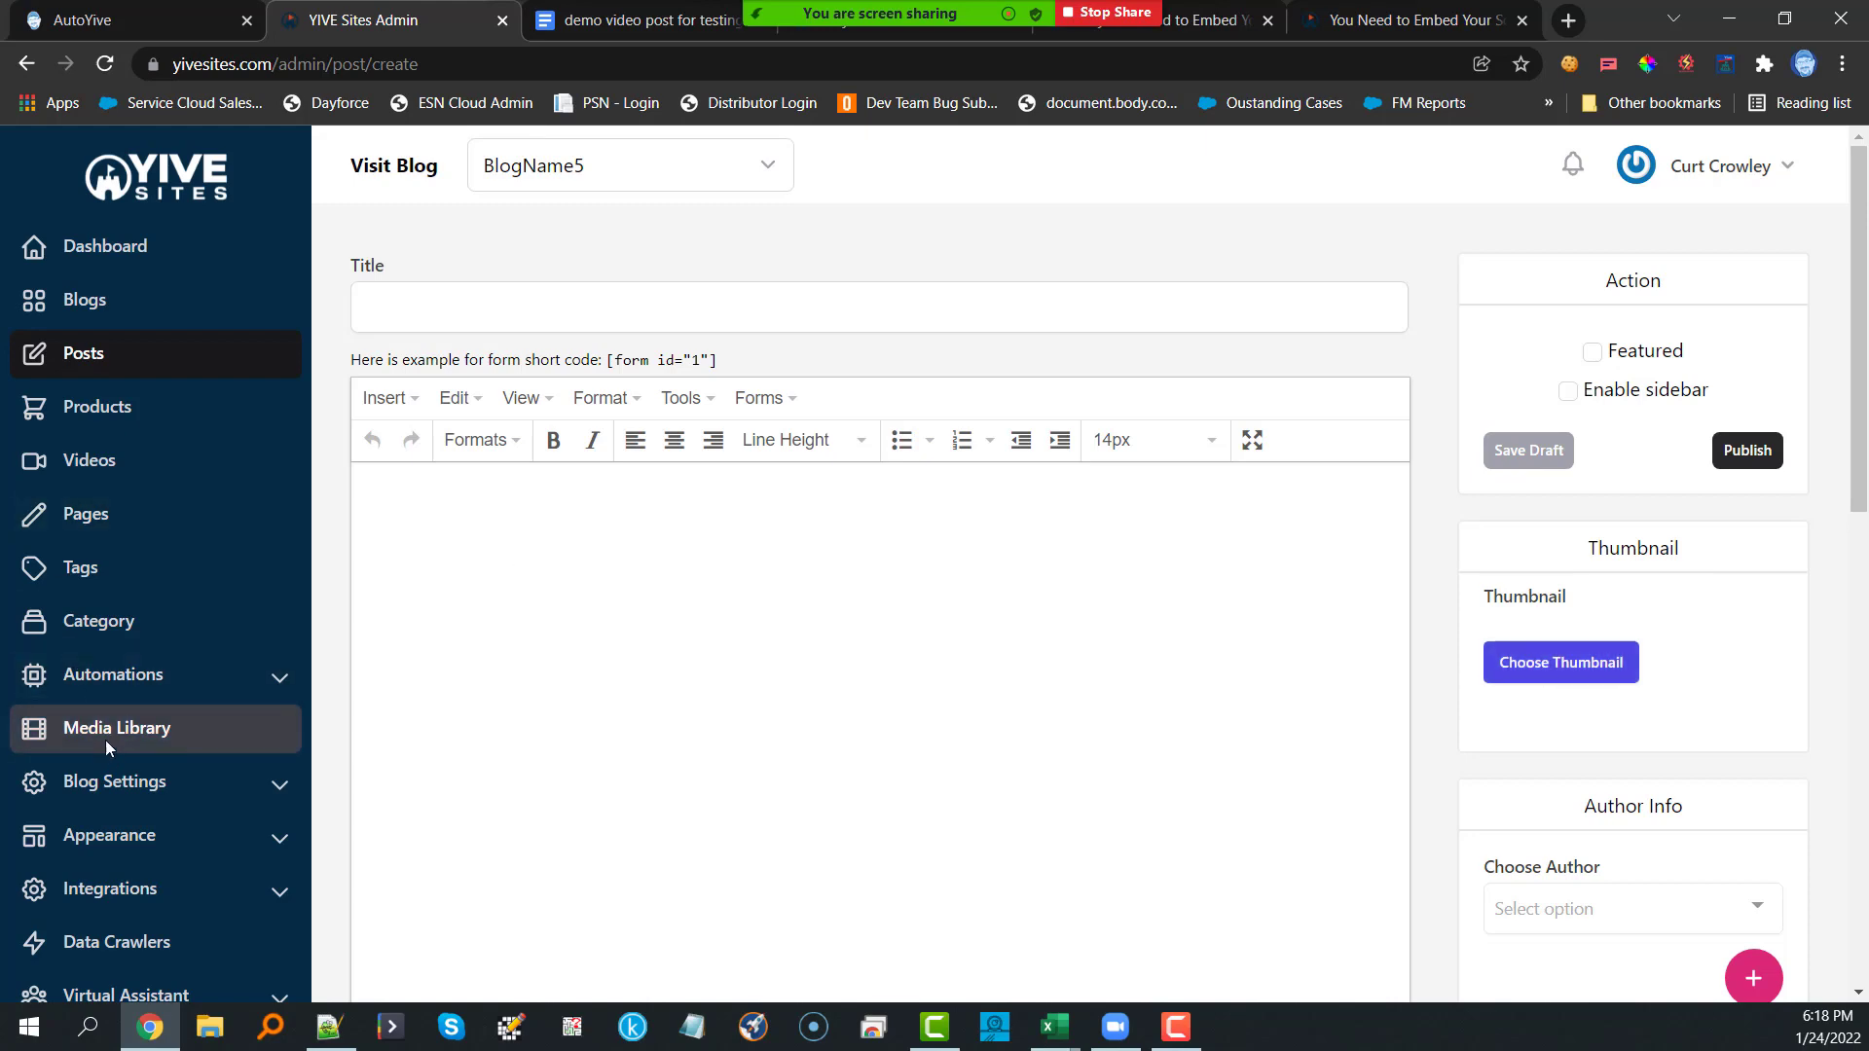
scroll(107, 745, down, 10)
scroll(210, 617, up, 7)
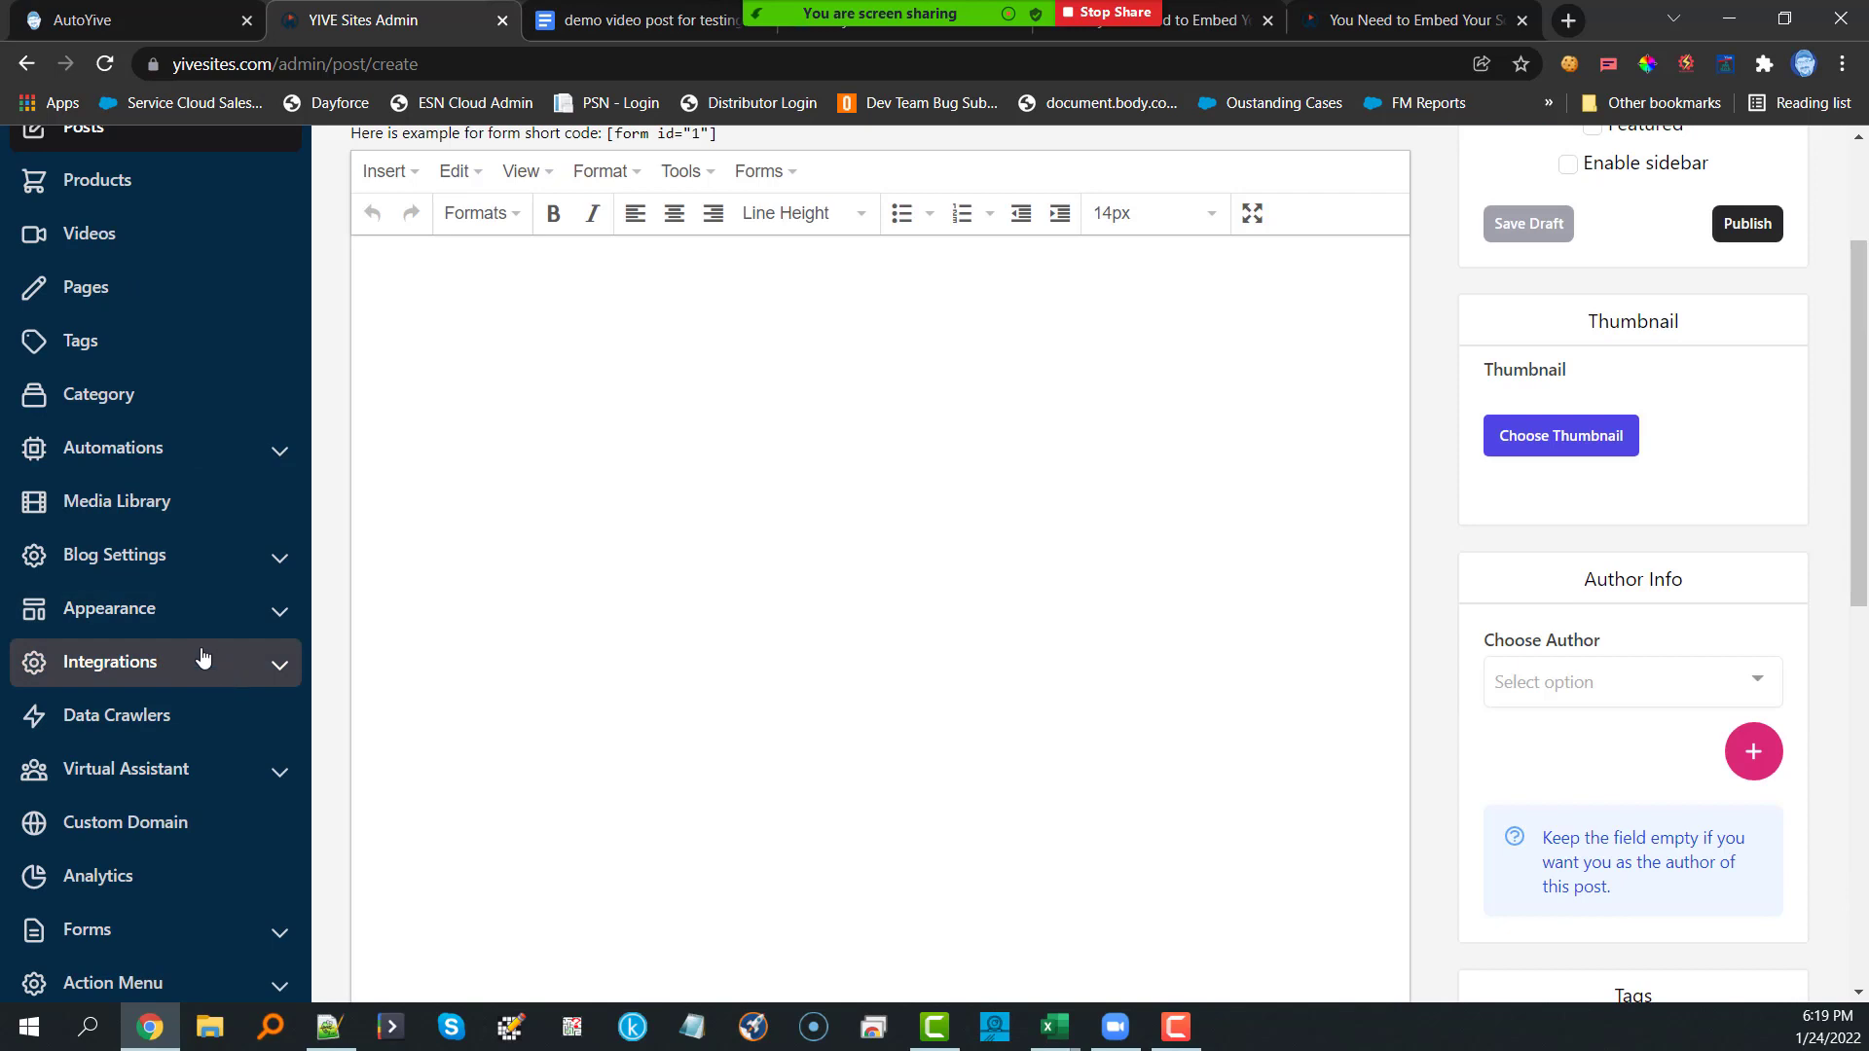
click(129, 502)
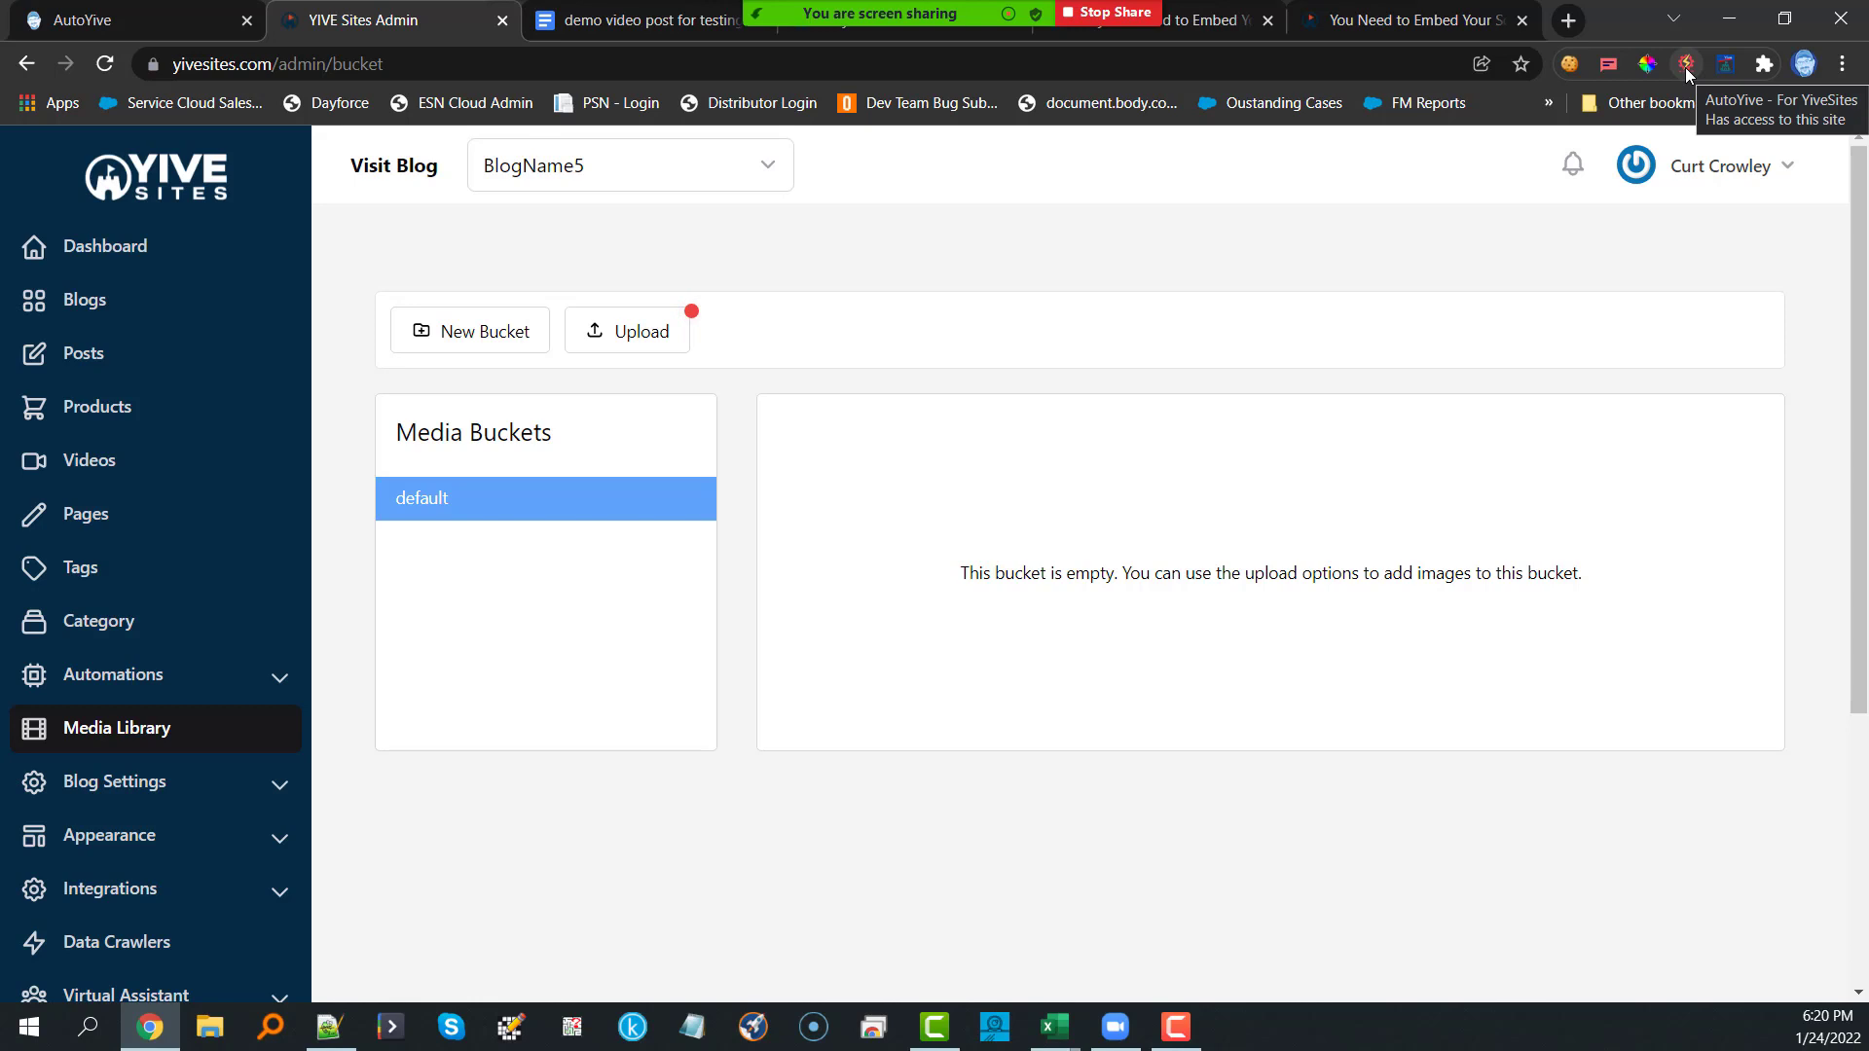
Step: Leave the empty default Media Library bucket and return to the AutoYive Gumroad product page
mouse_move(1007, 78)
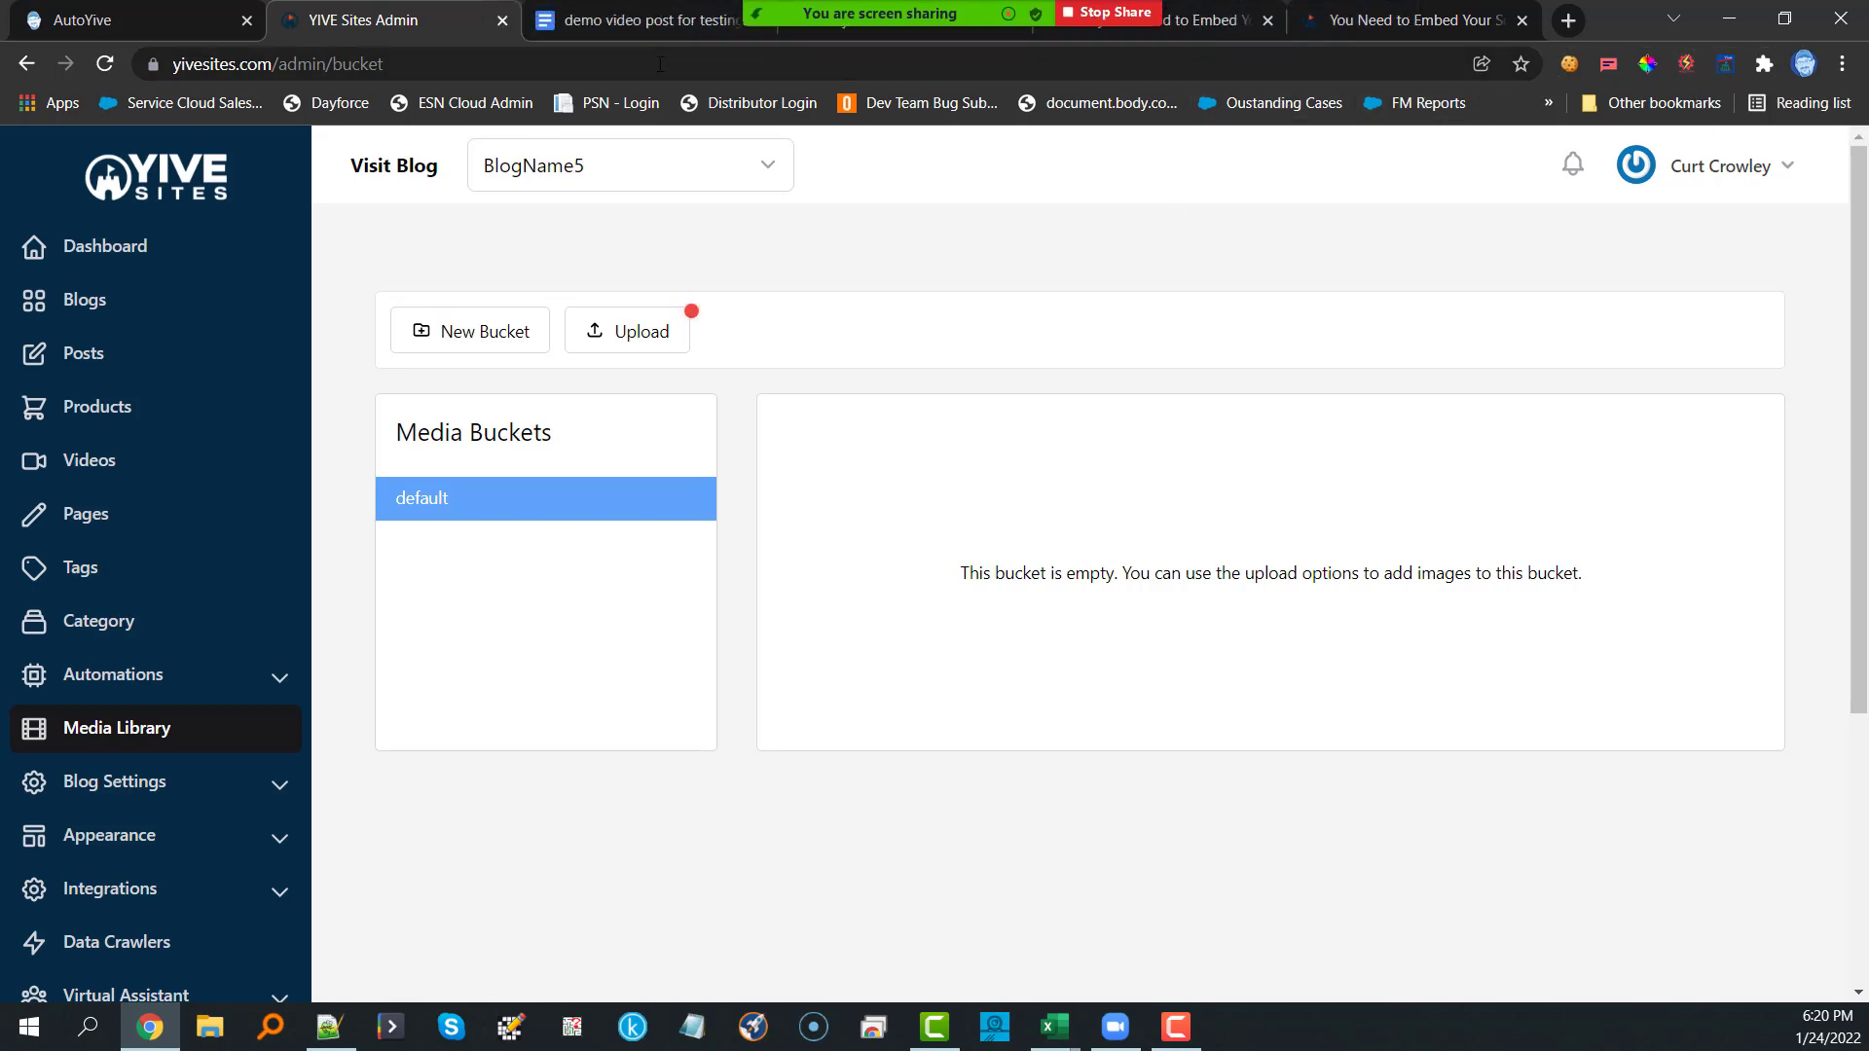
click(158, 25)
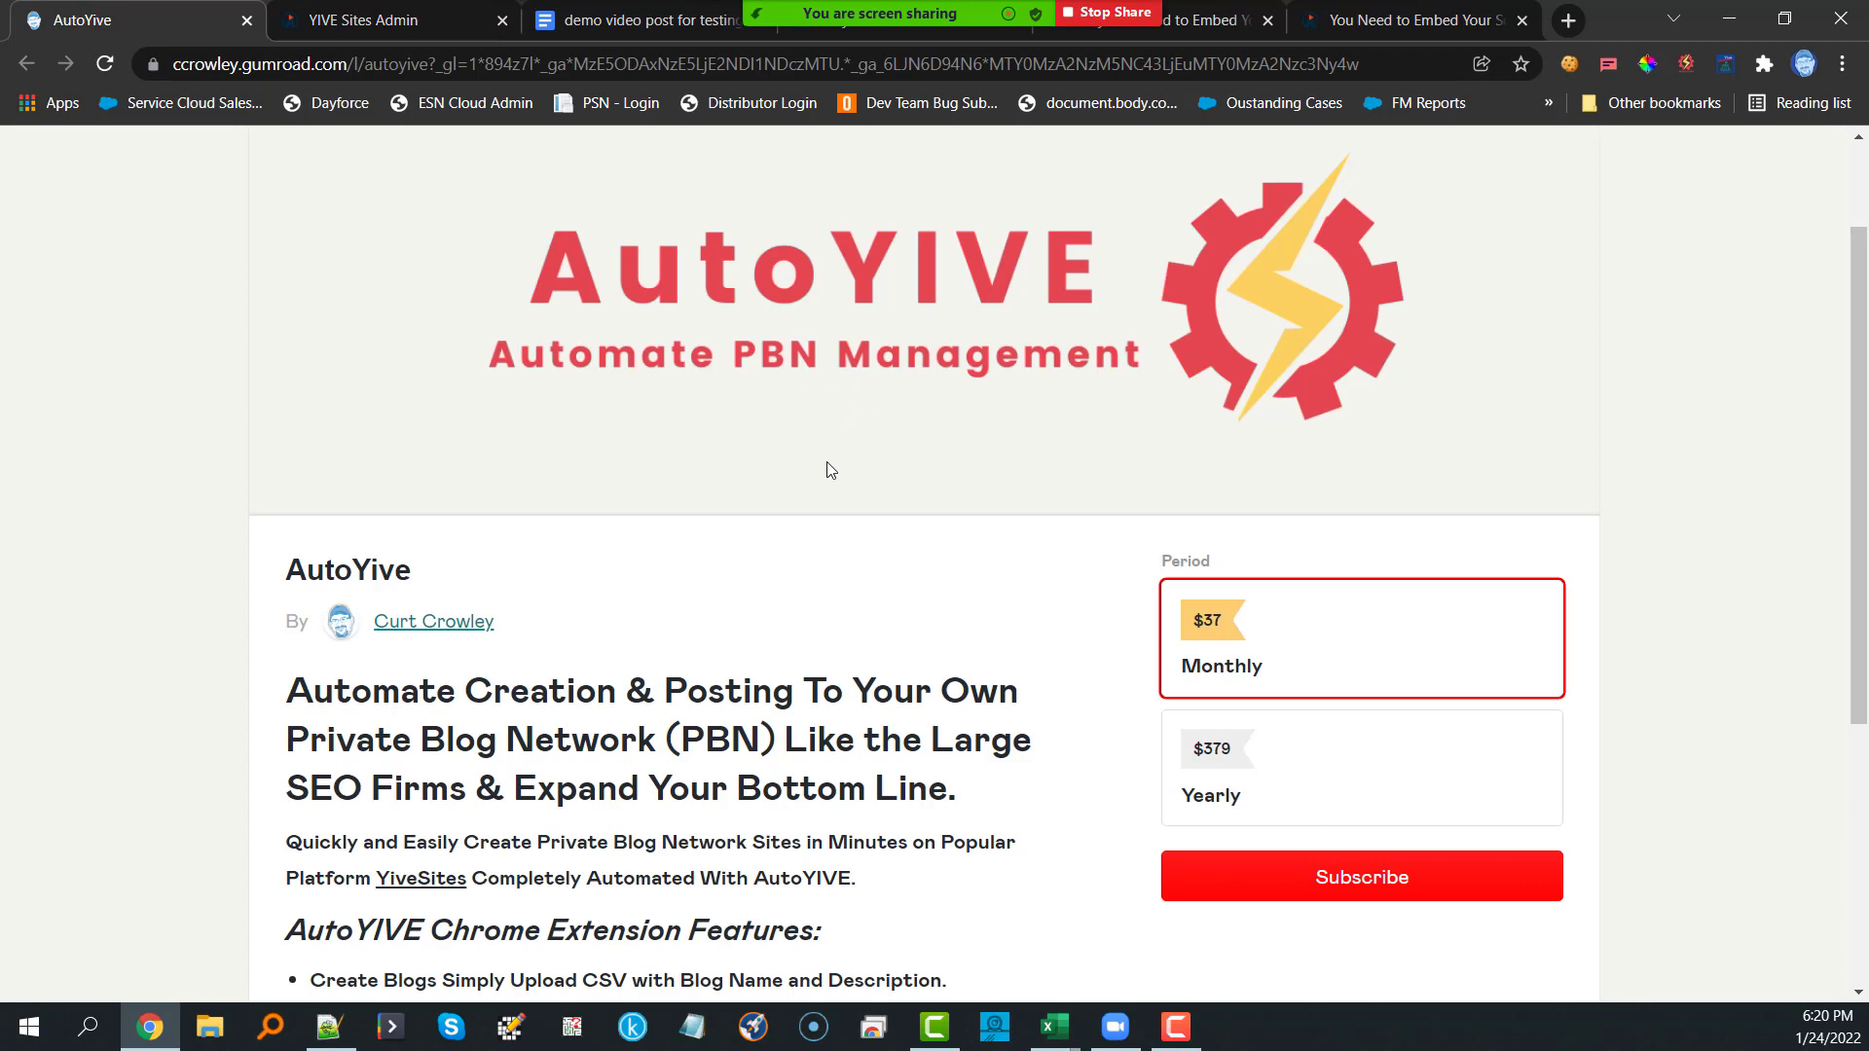
Step: Start Monthly plan checkout and apply discount code dfythemes to see the reduced charge
scroll(966, 596, down, 1)
scroll(966, 596, down, 1)
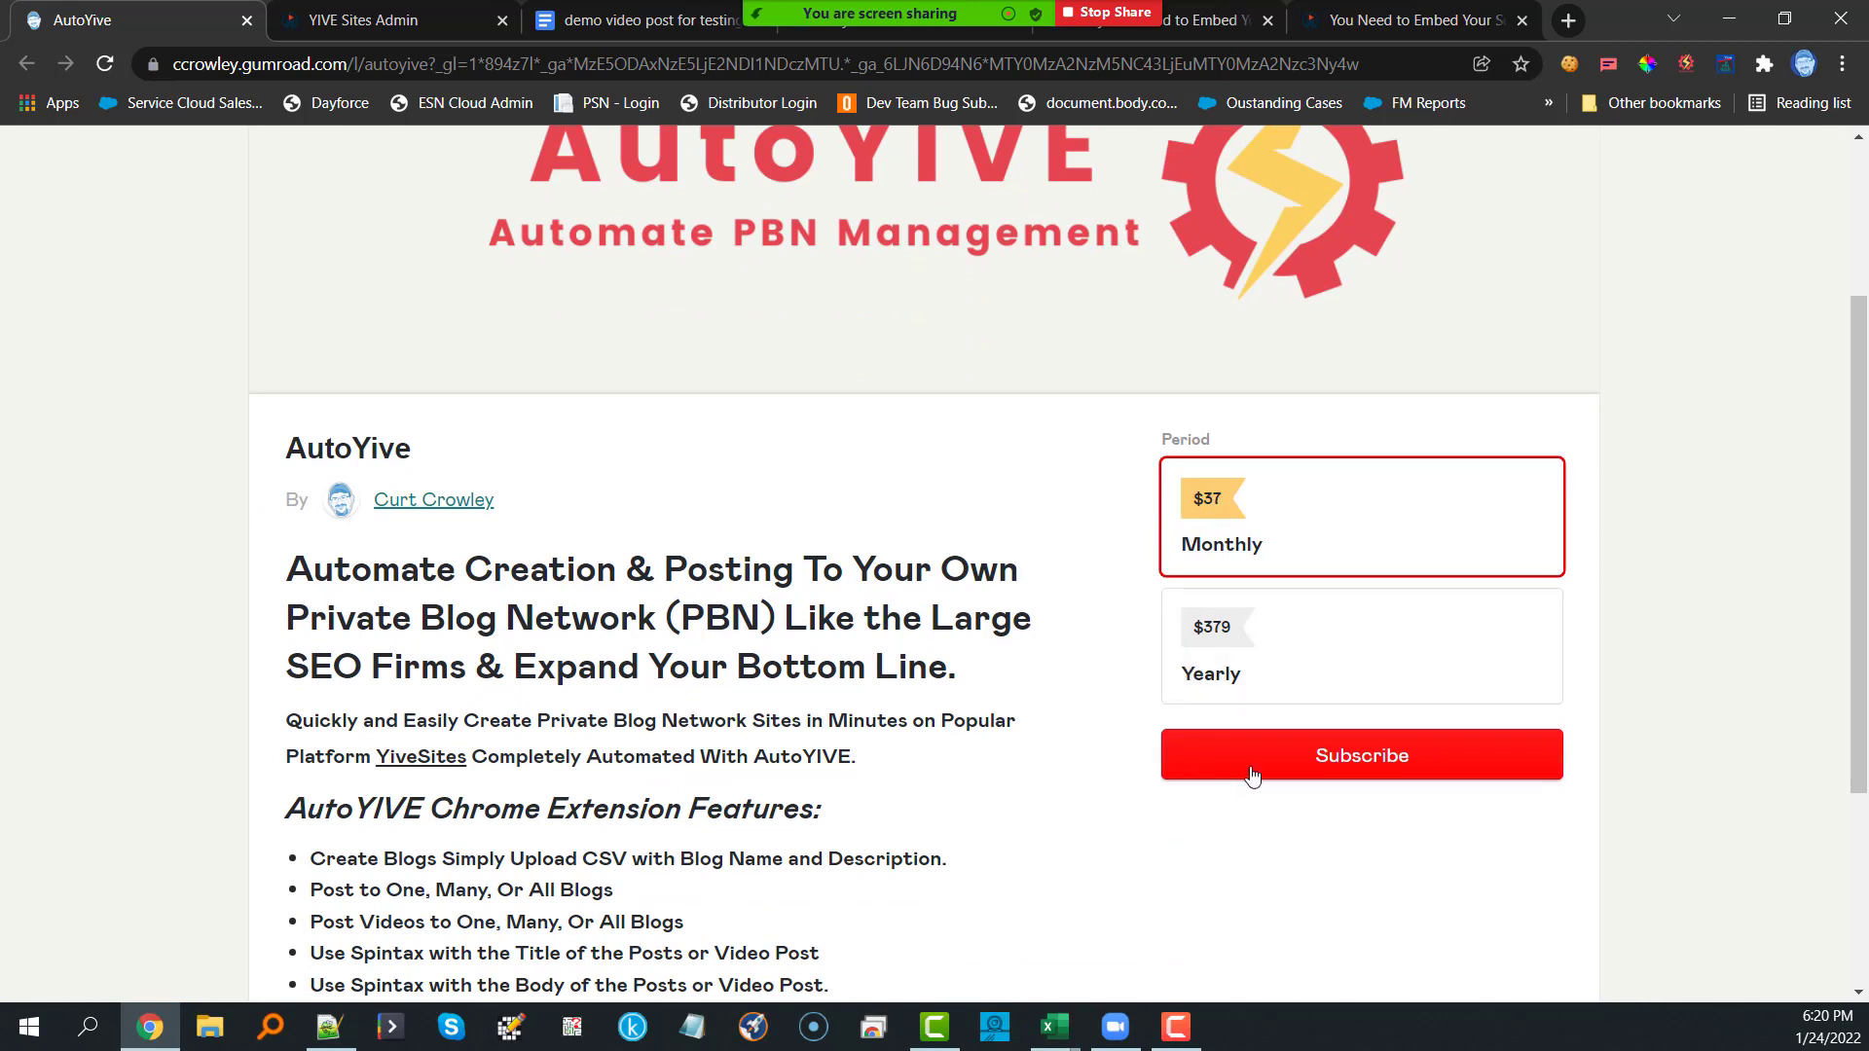
click(1285, 763)
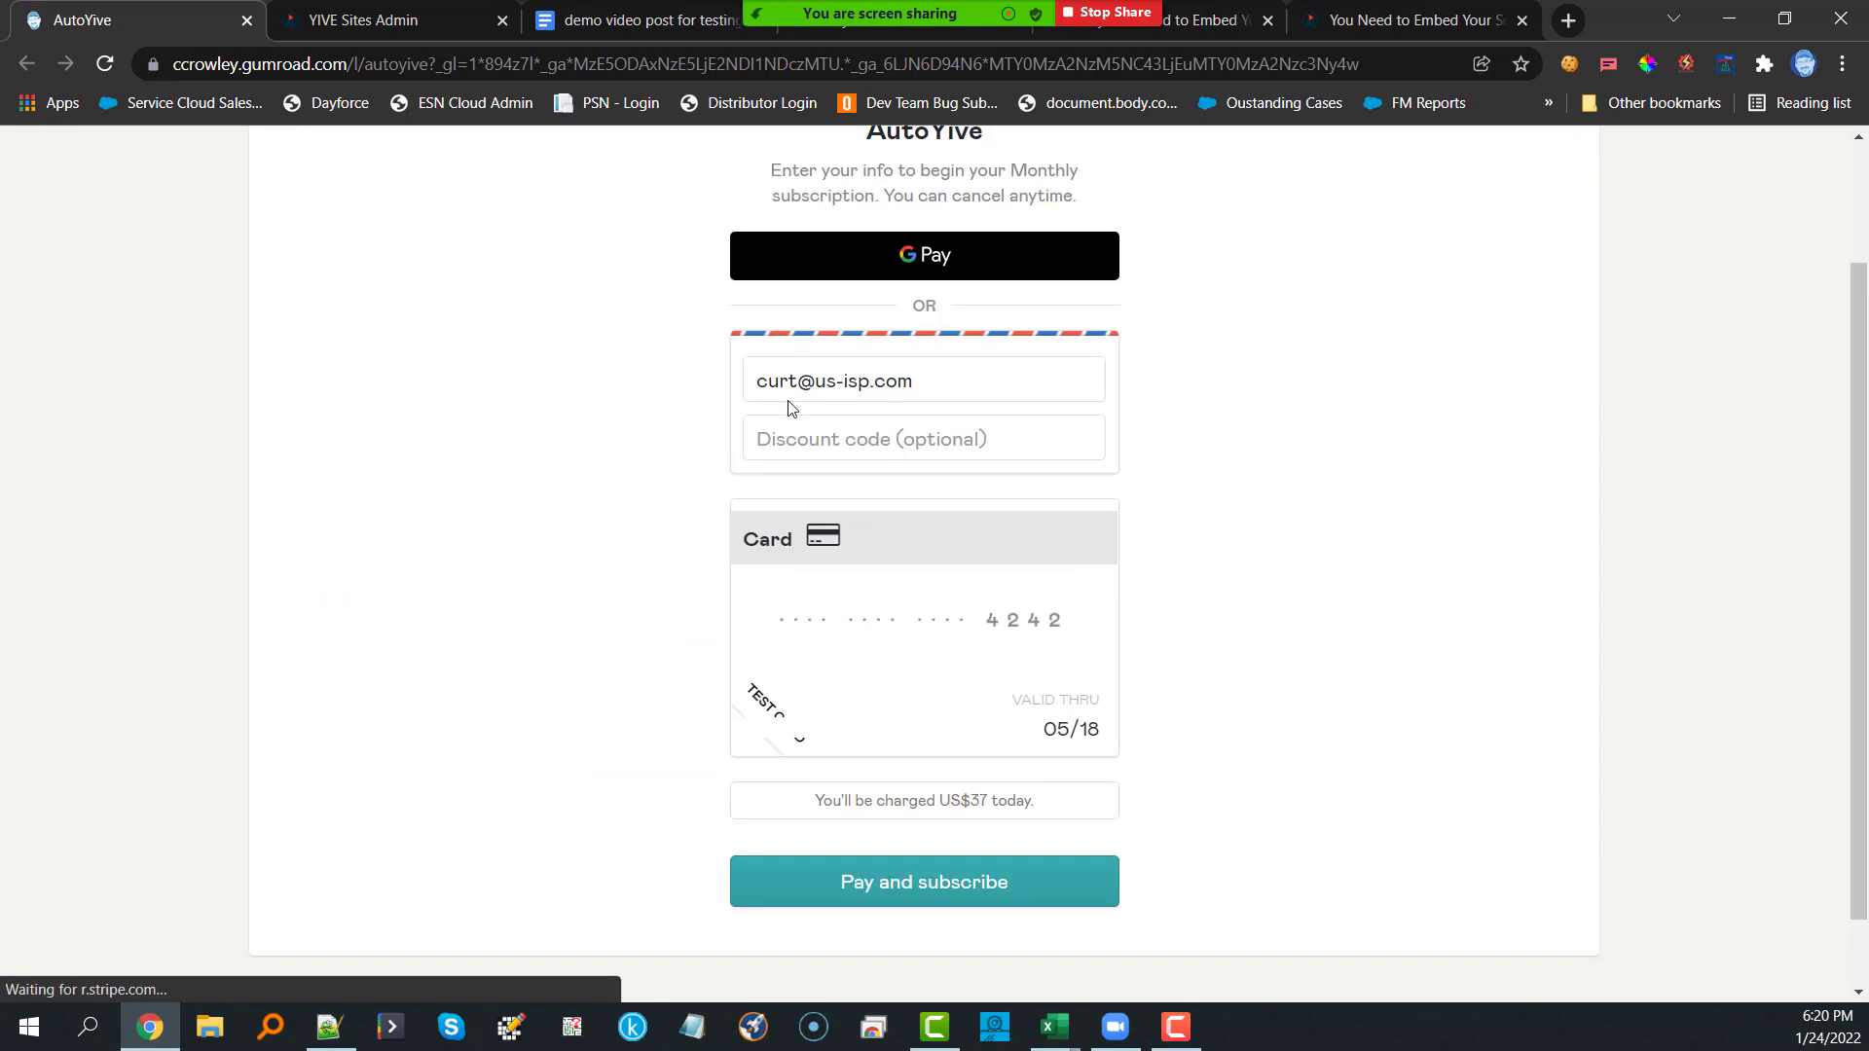
click(853, 439)
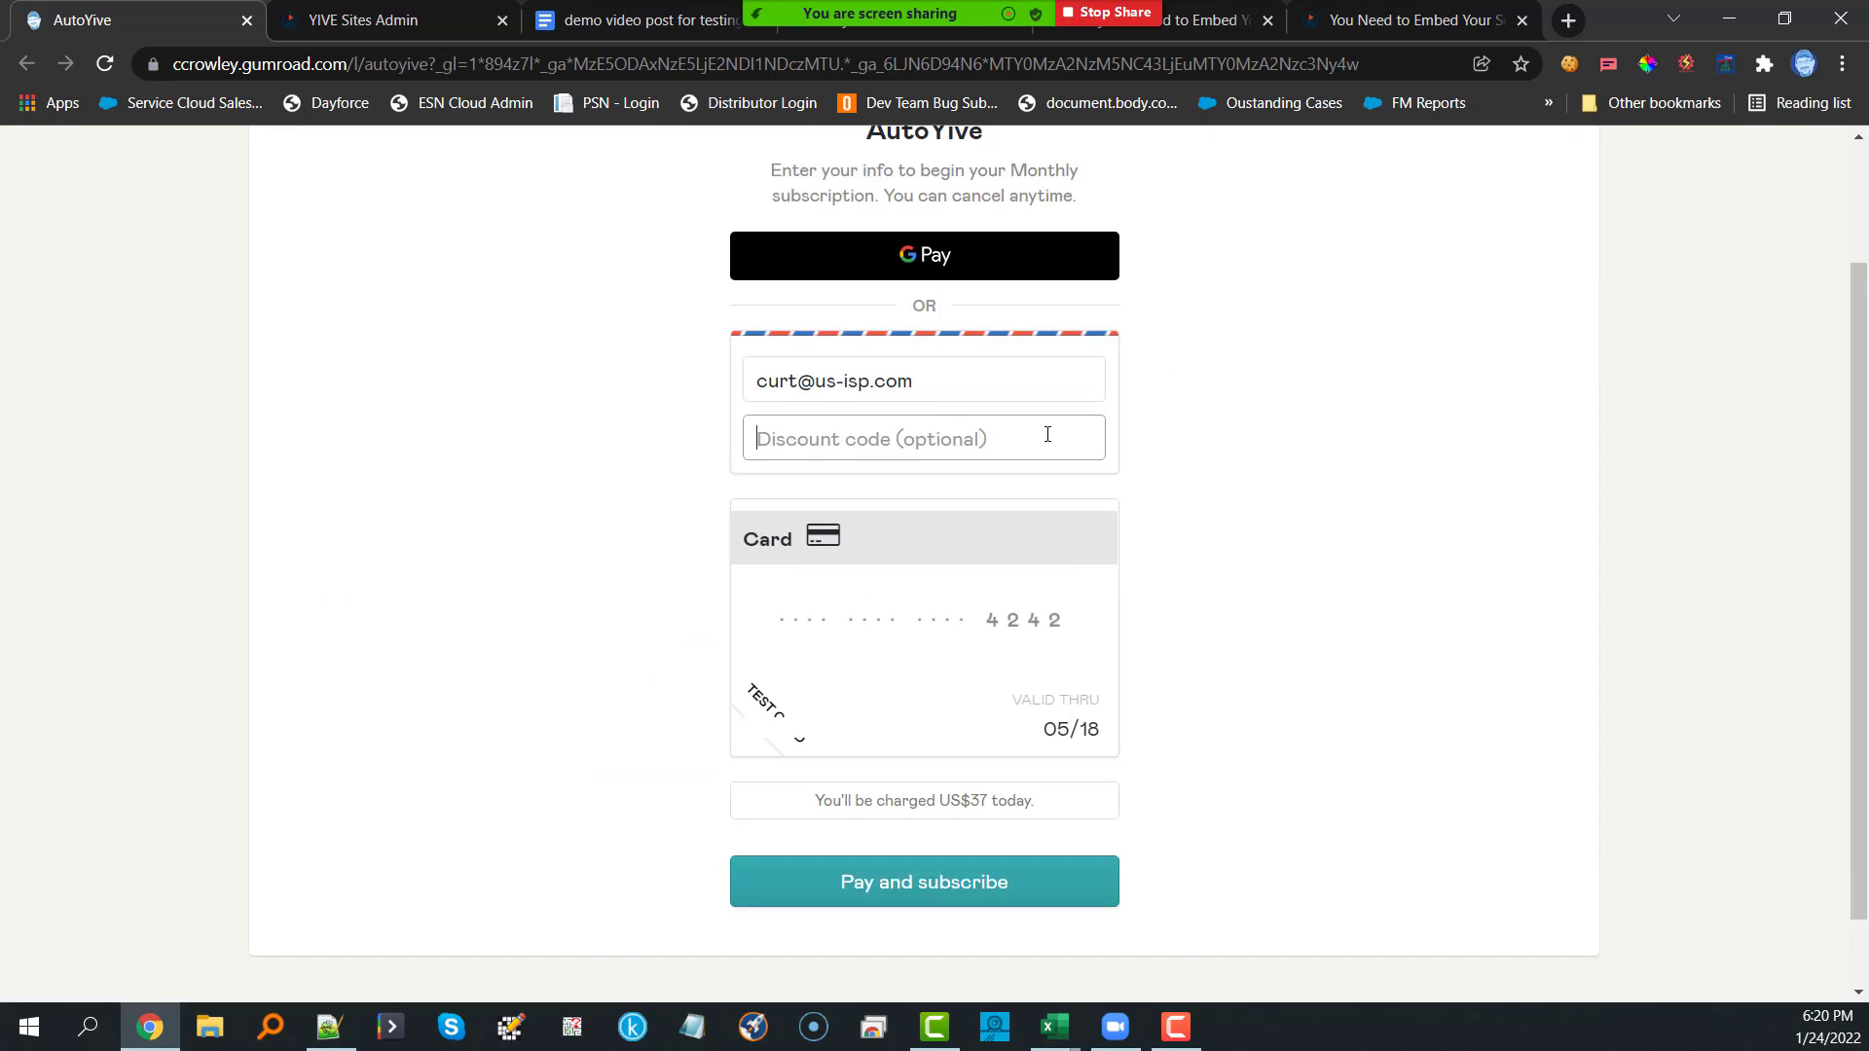
text(dfythe)
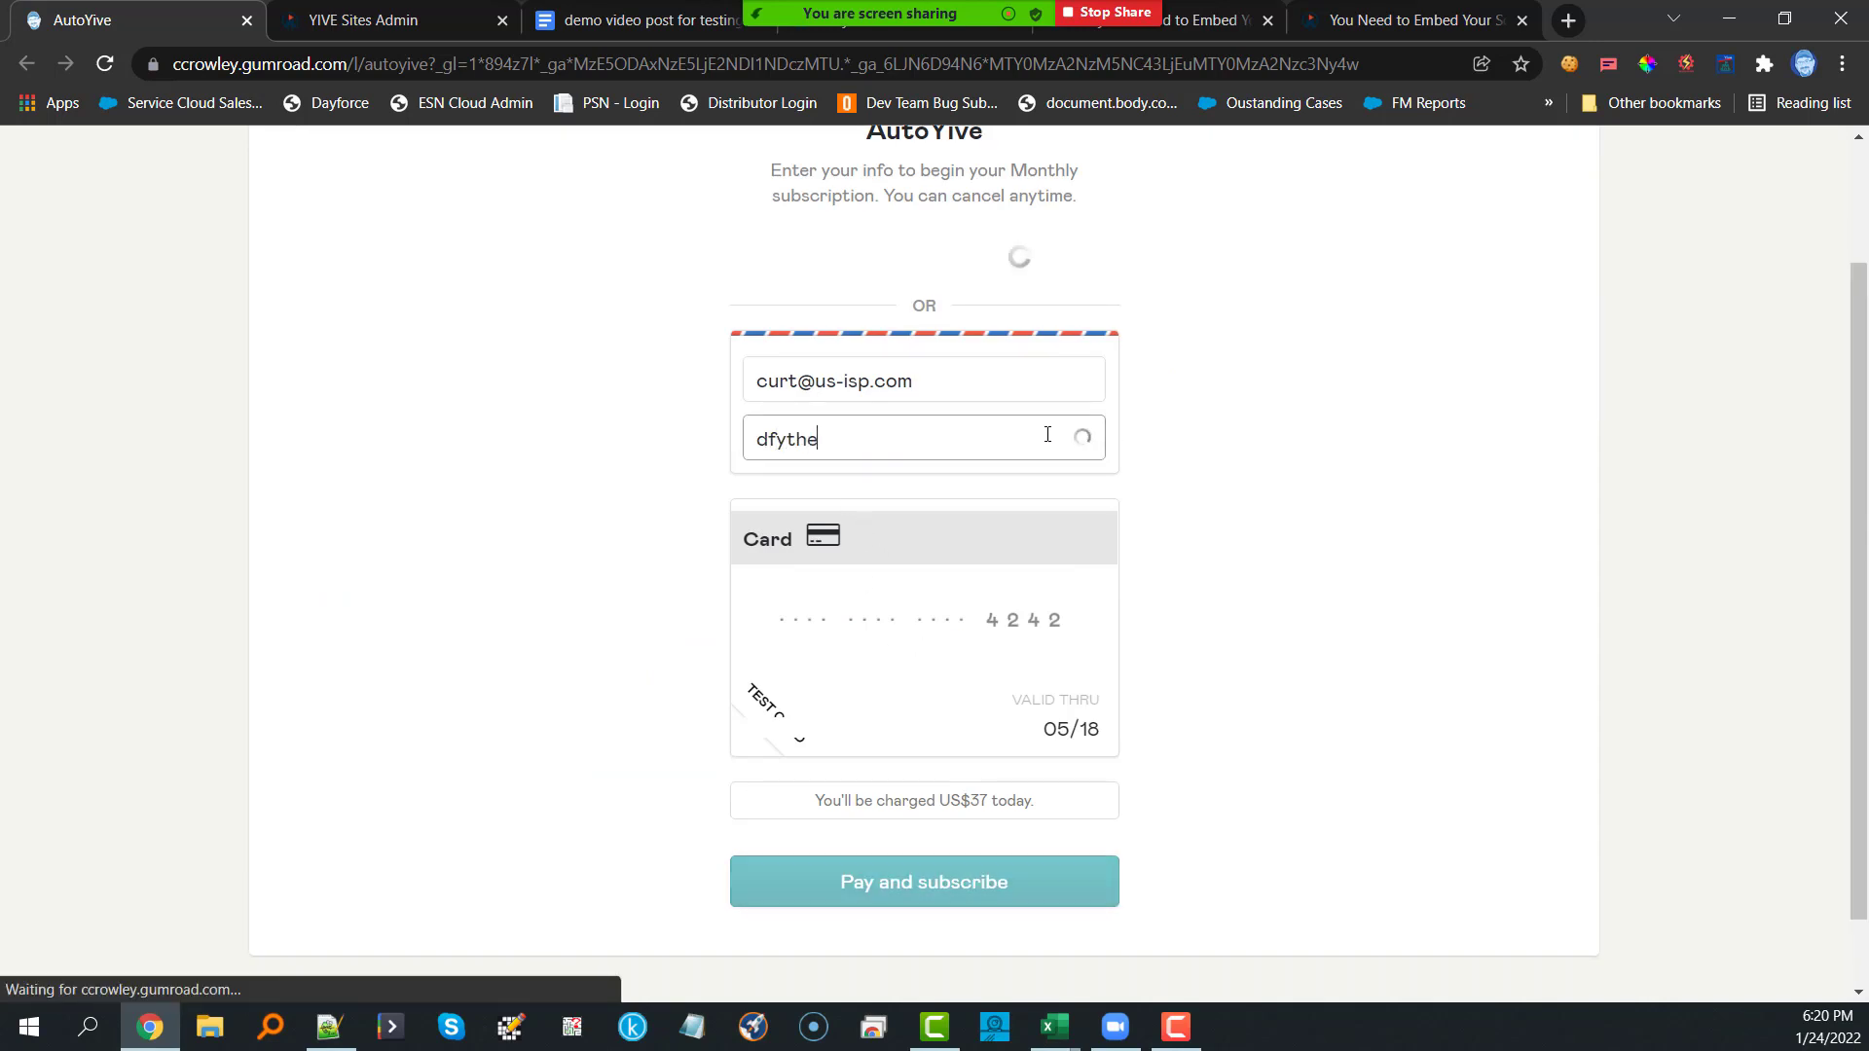
text(mes)
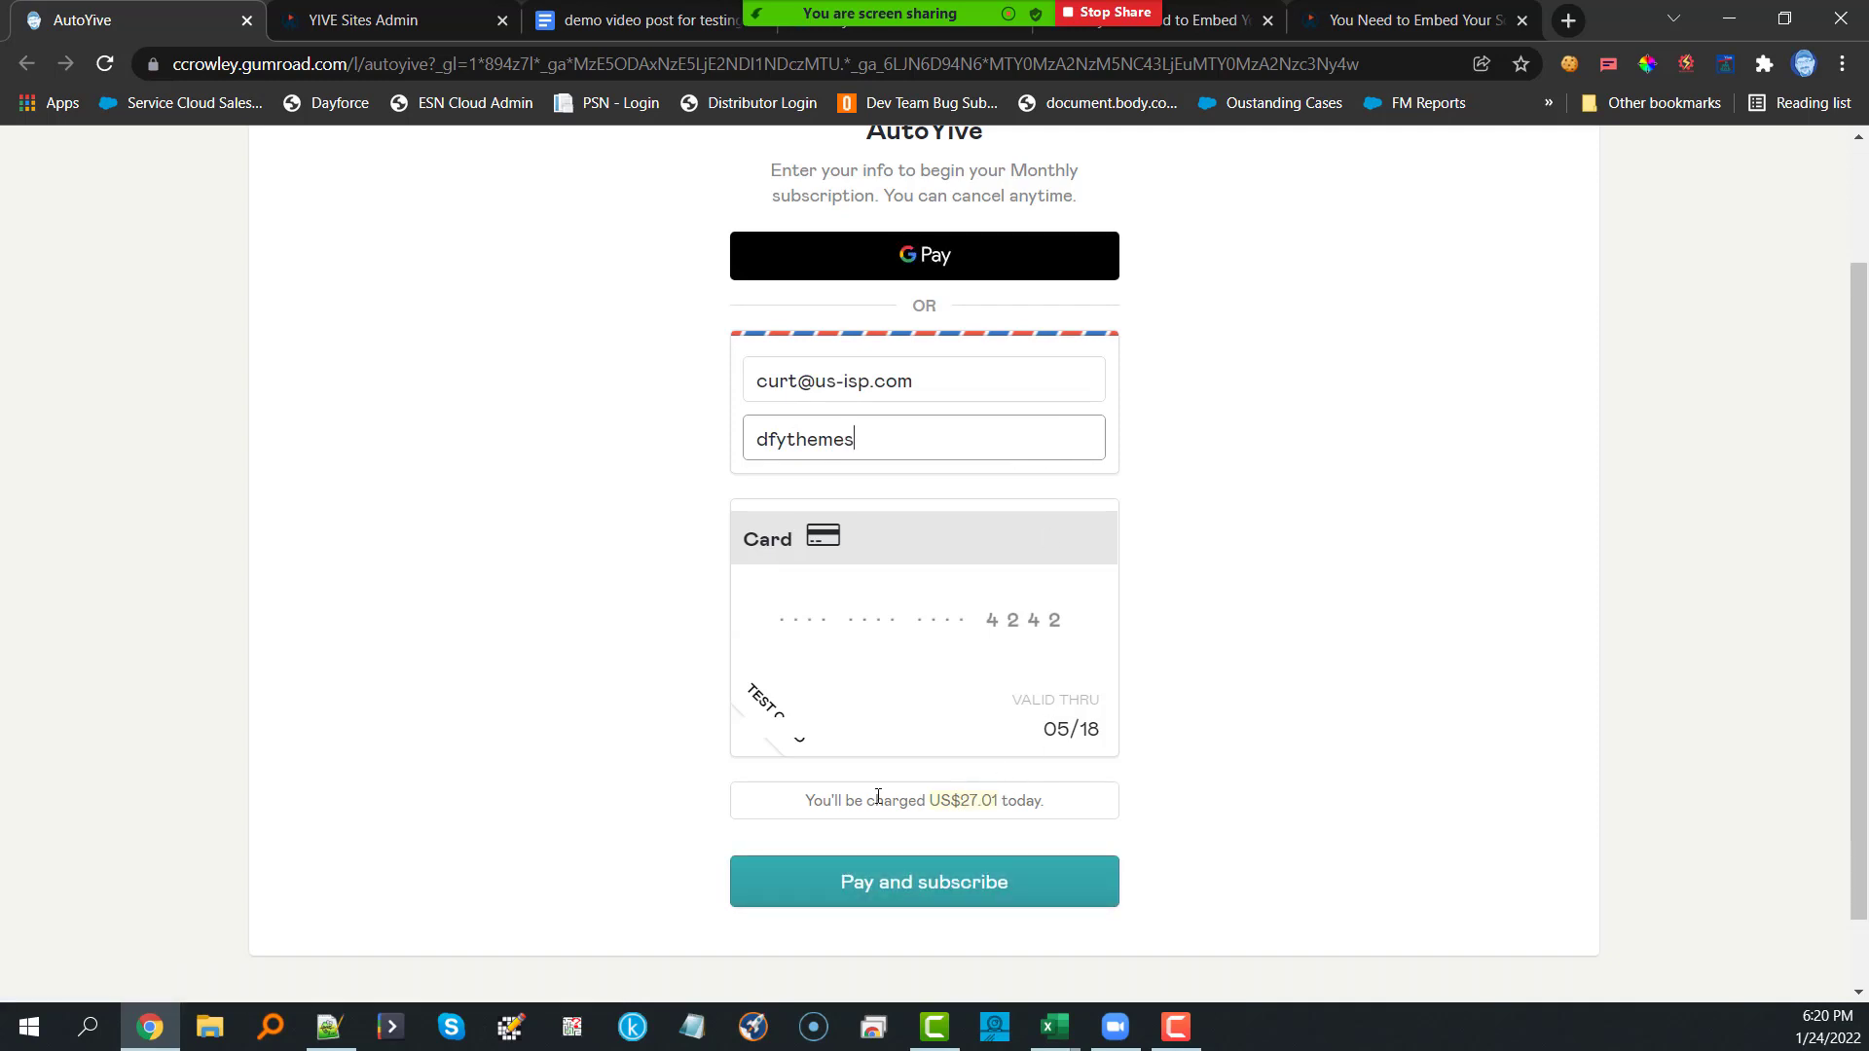
drag(811, 807, 1060, 812)
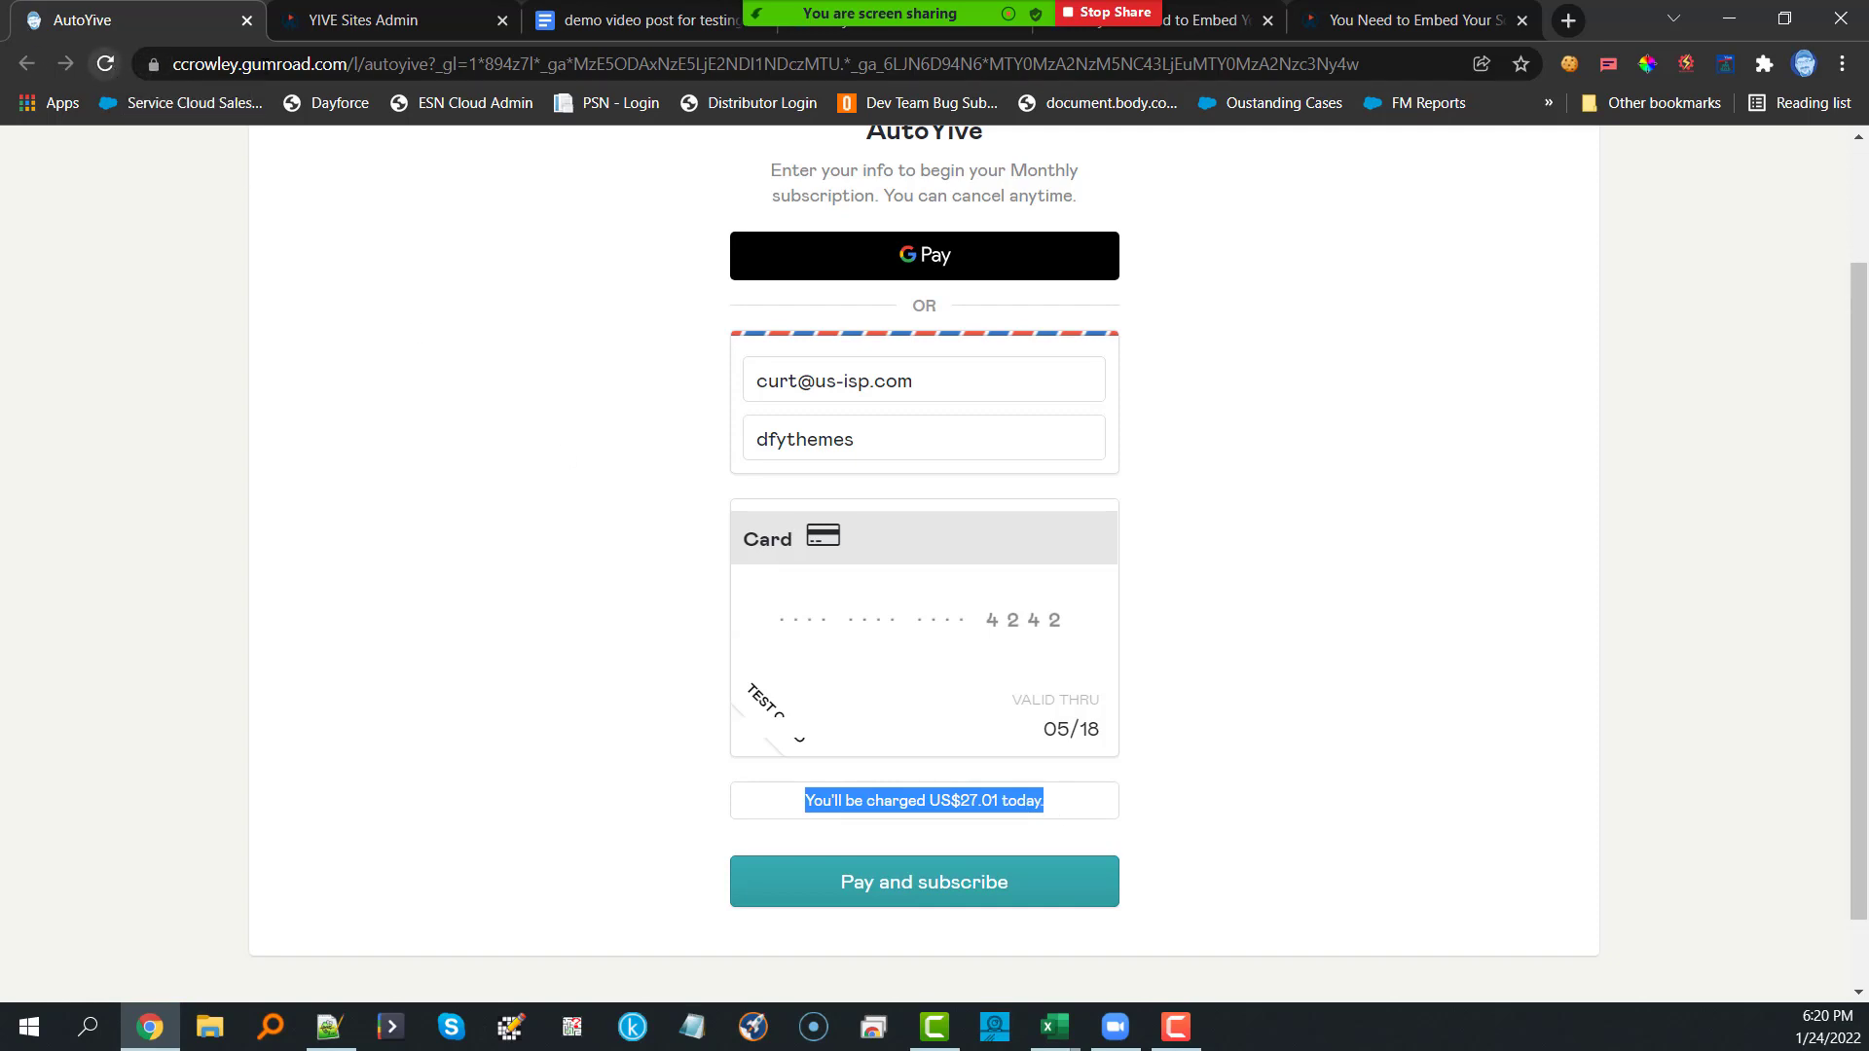
Step: Switch to the Yearly $379 plan and apply dfythemes, lowering today's charge to US$276.67
click(105, 64)
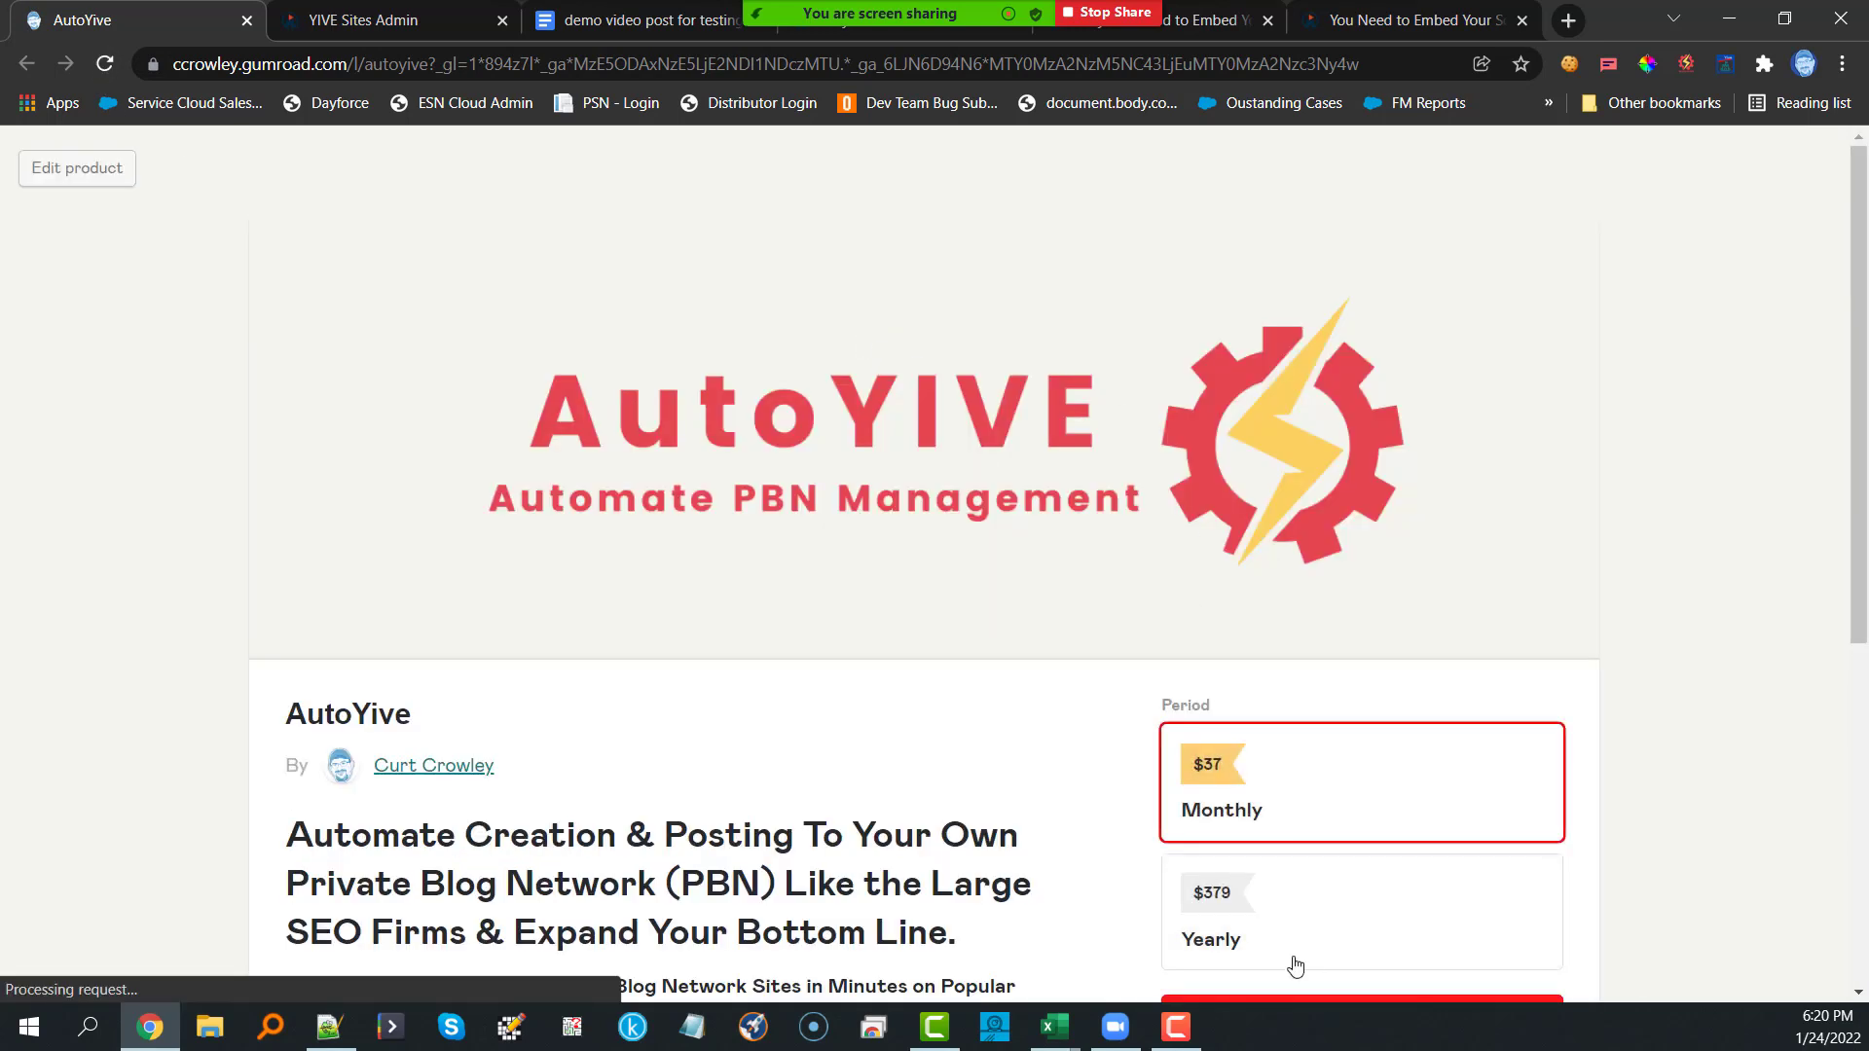
click(1281, 928)
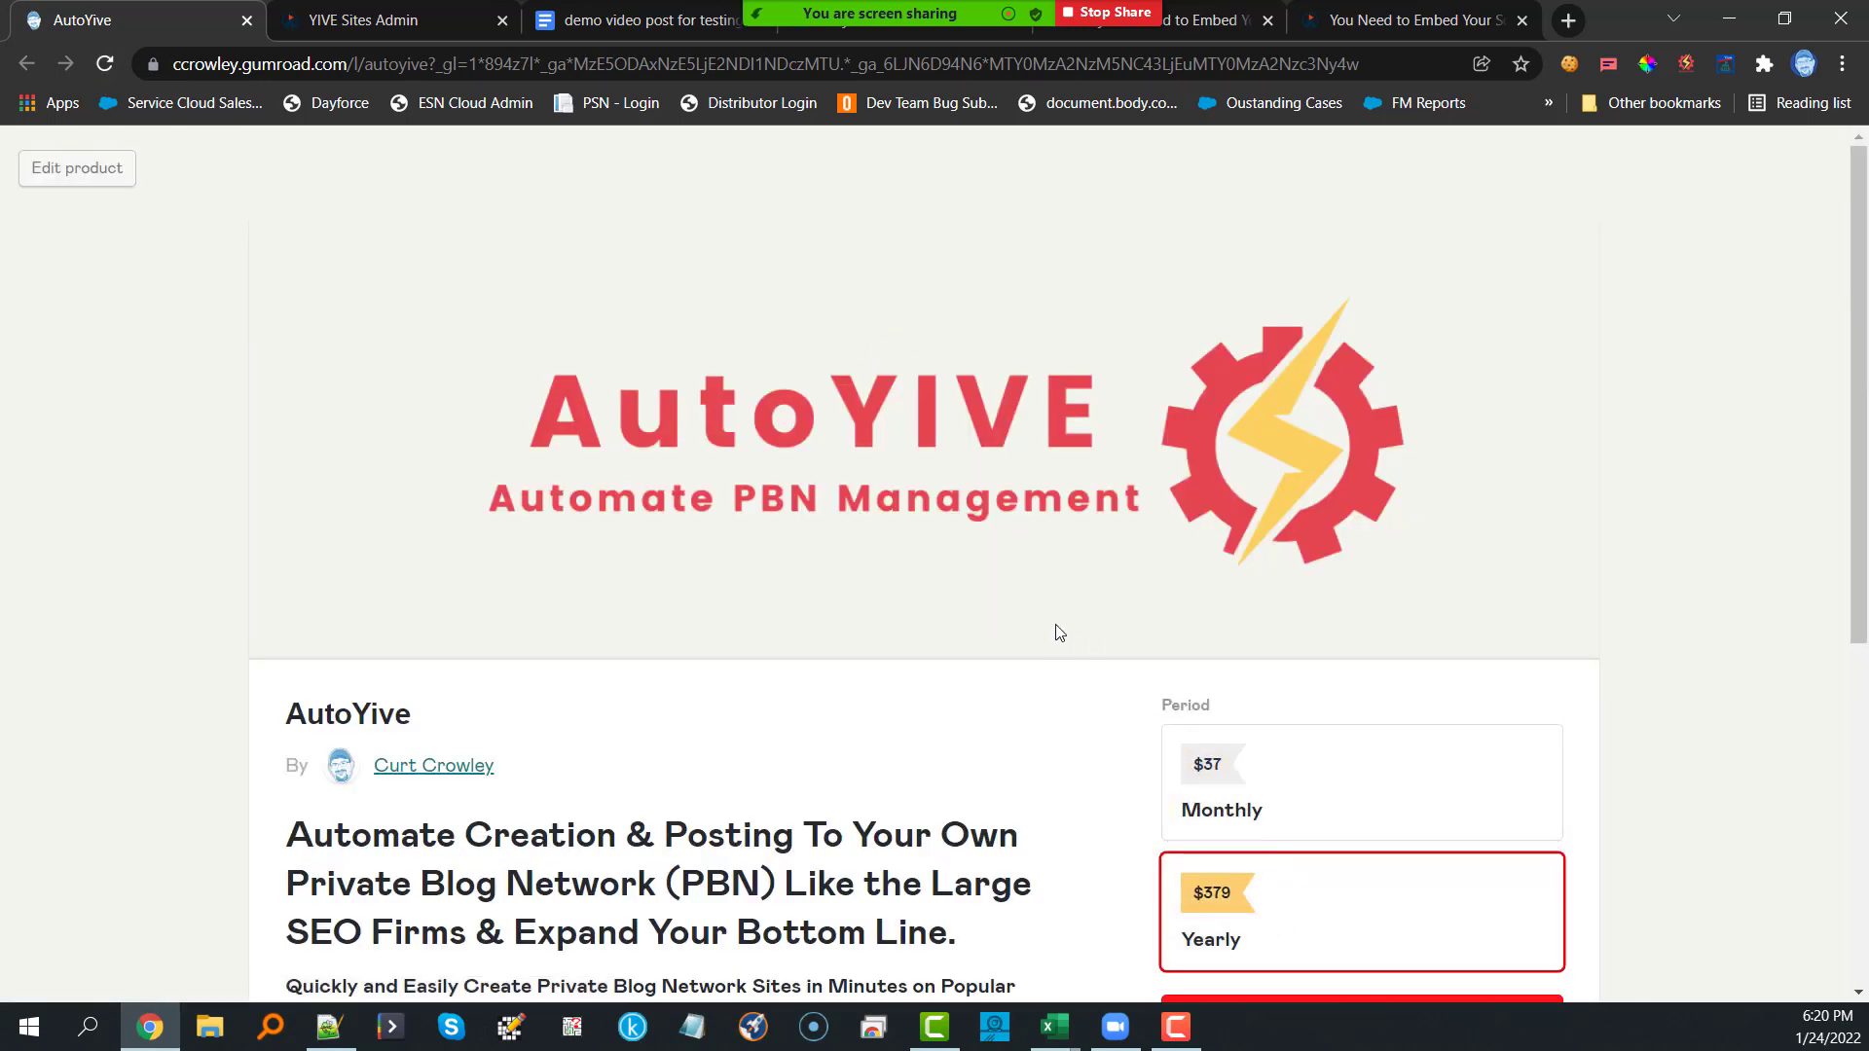
scroll(1044, 588, down, 2)
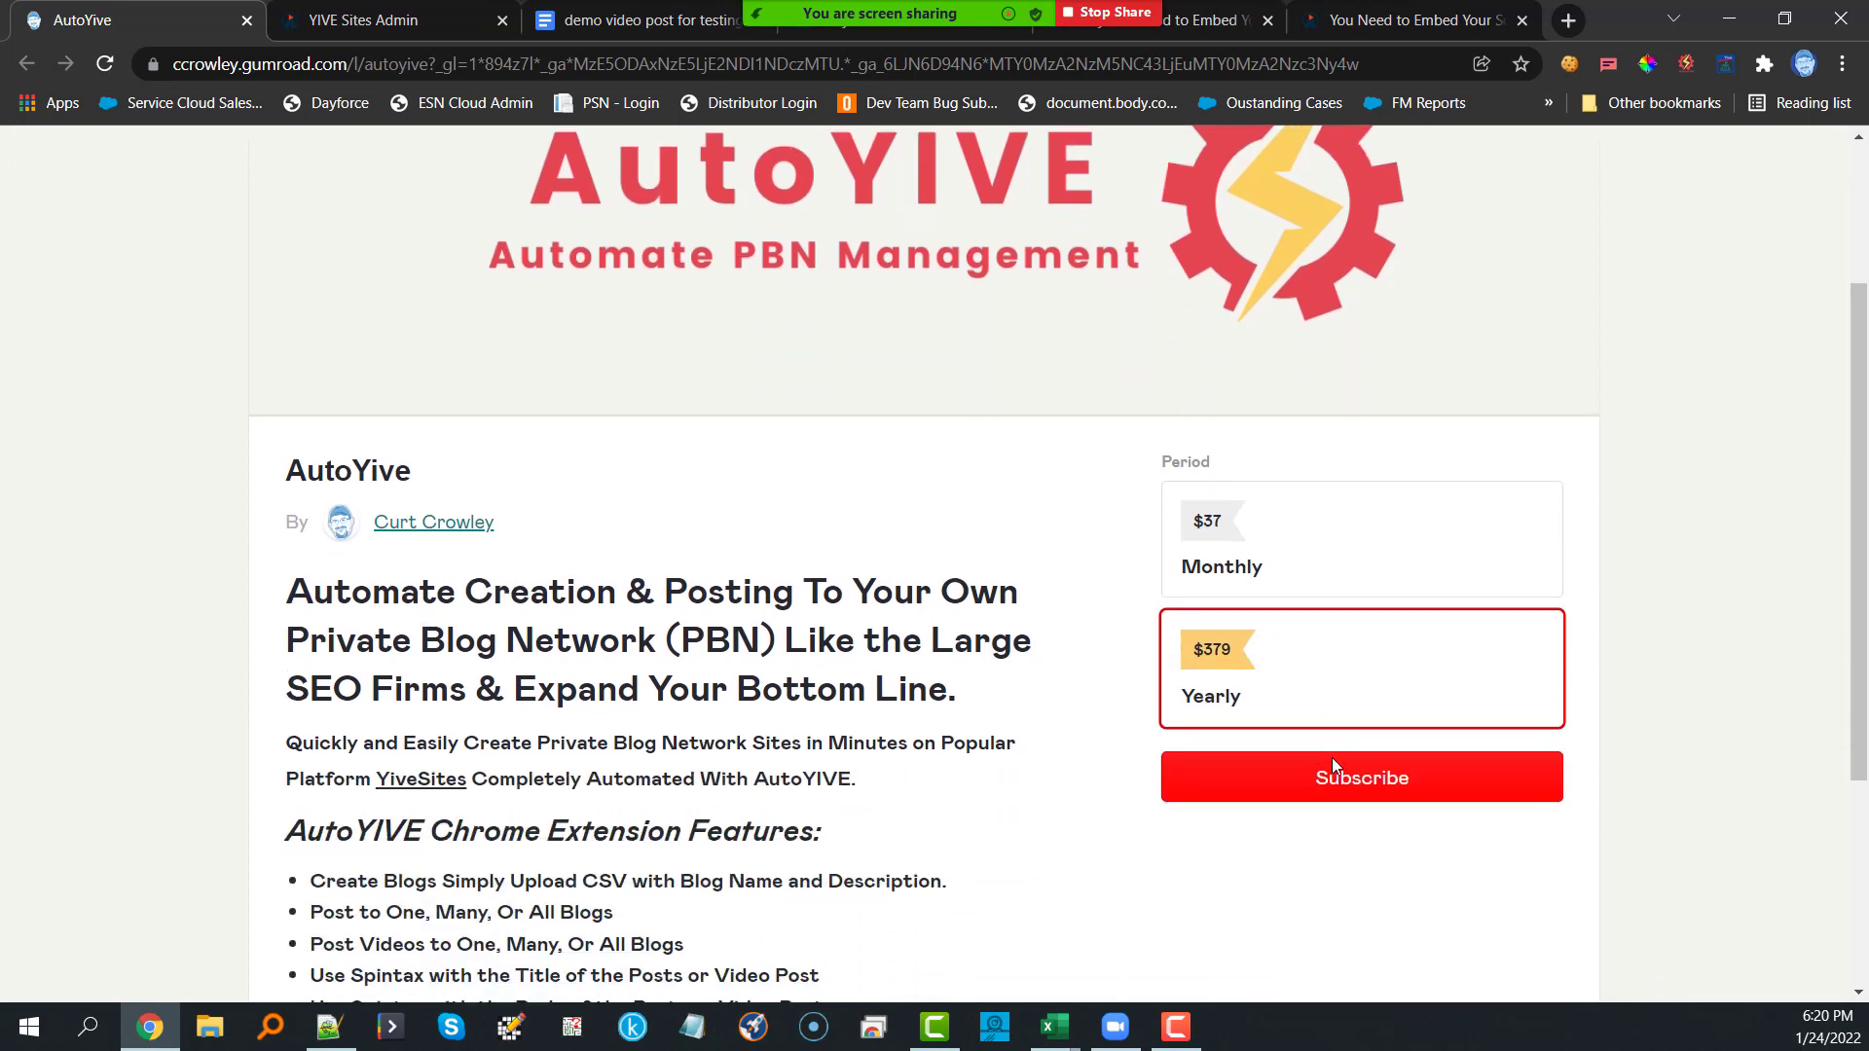
click(1314, 763)
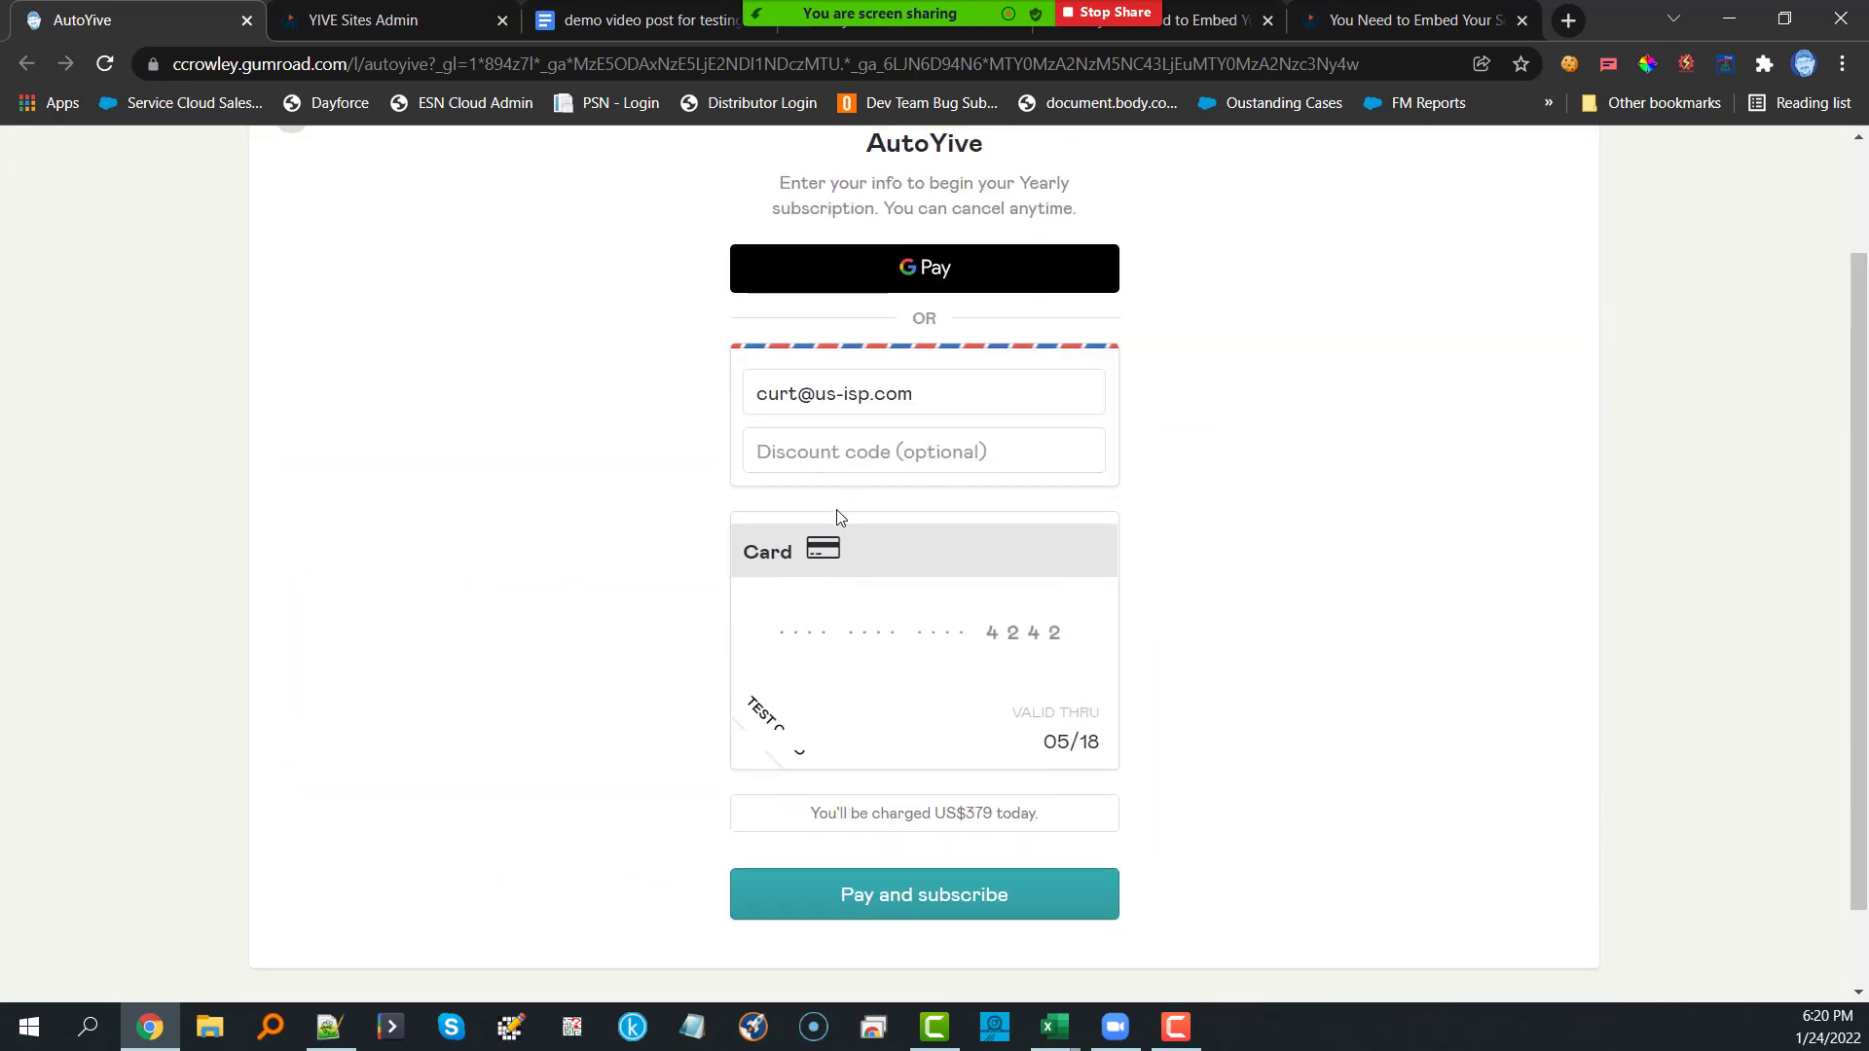
click(830, 453)
text(dfythemes)
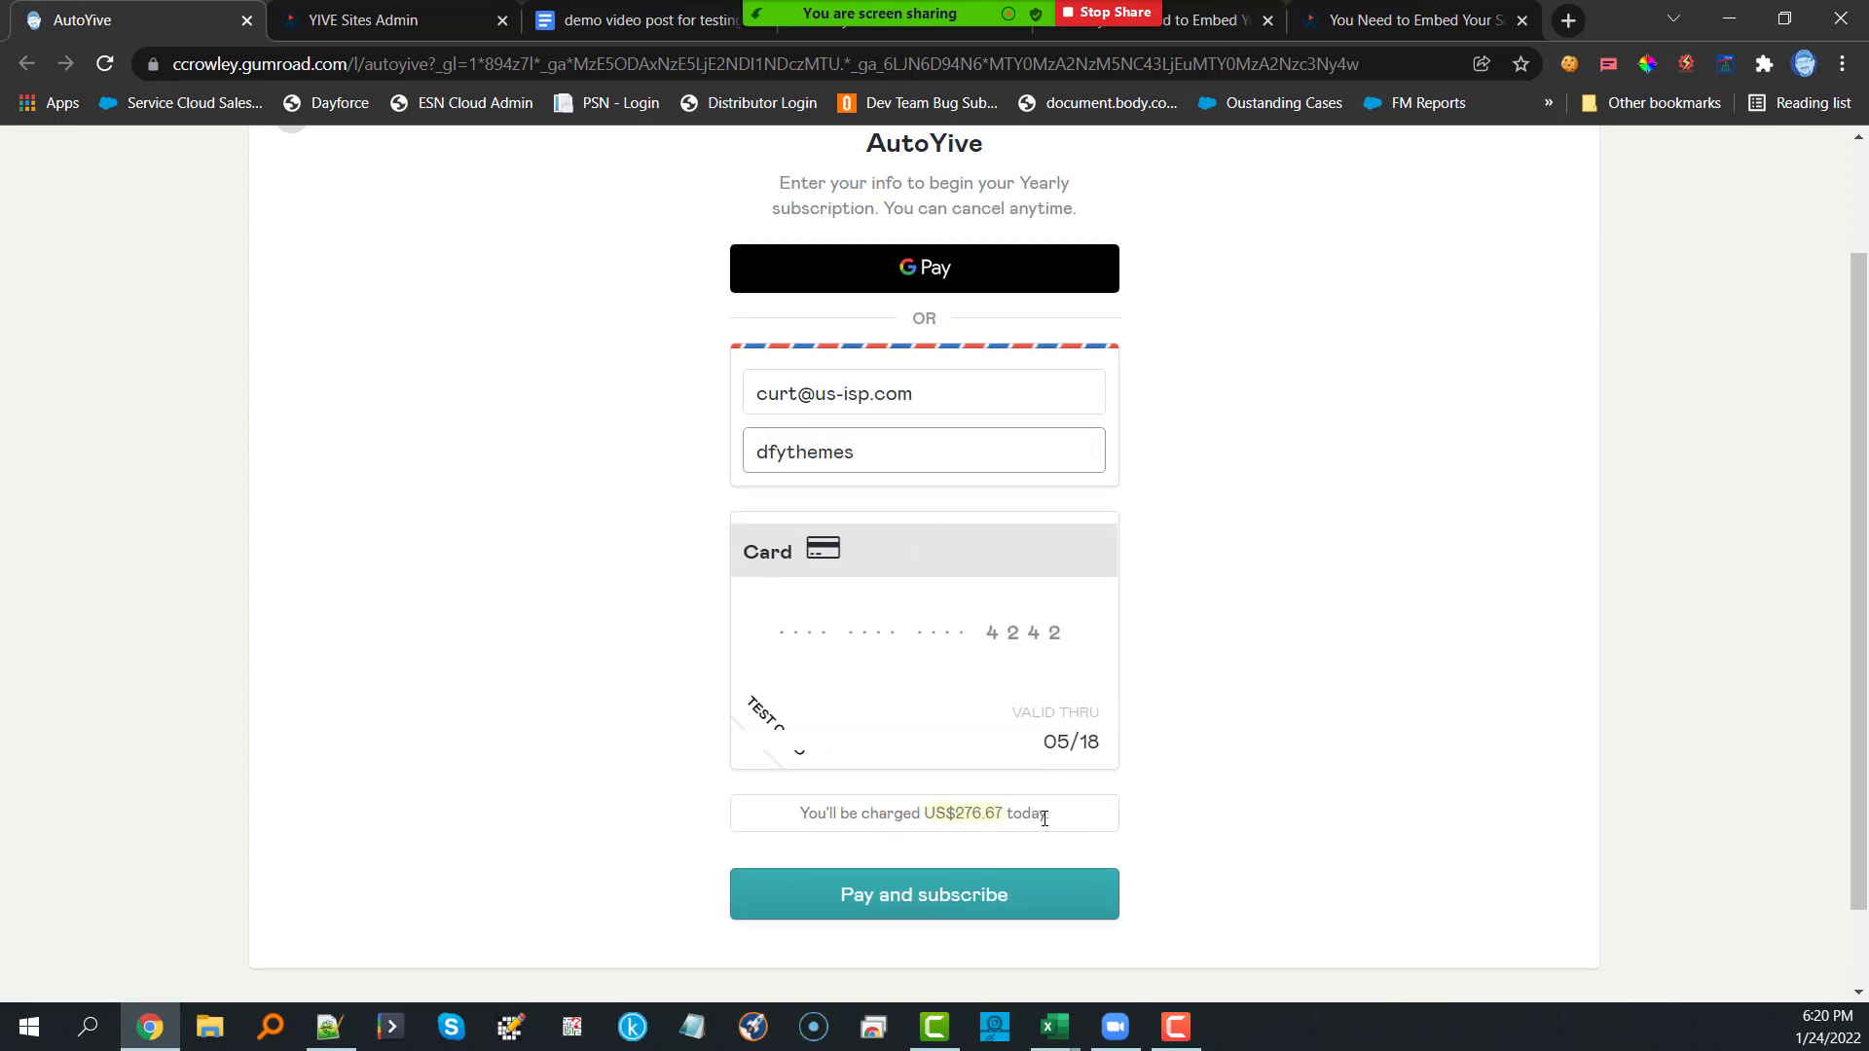
drag(1061, 818, 804, 835)
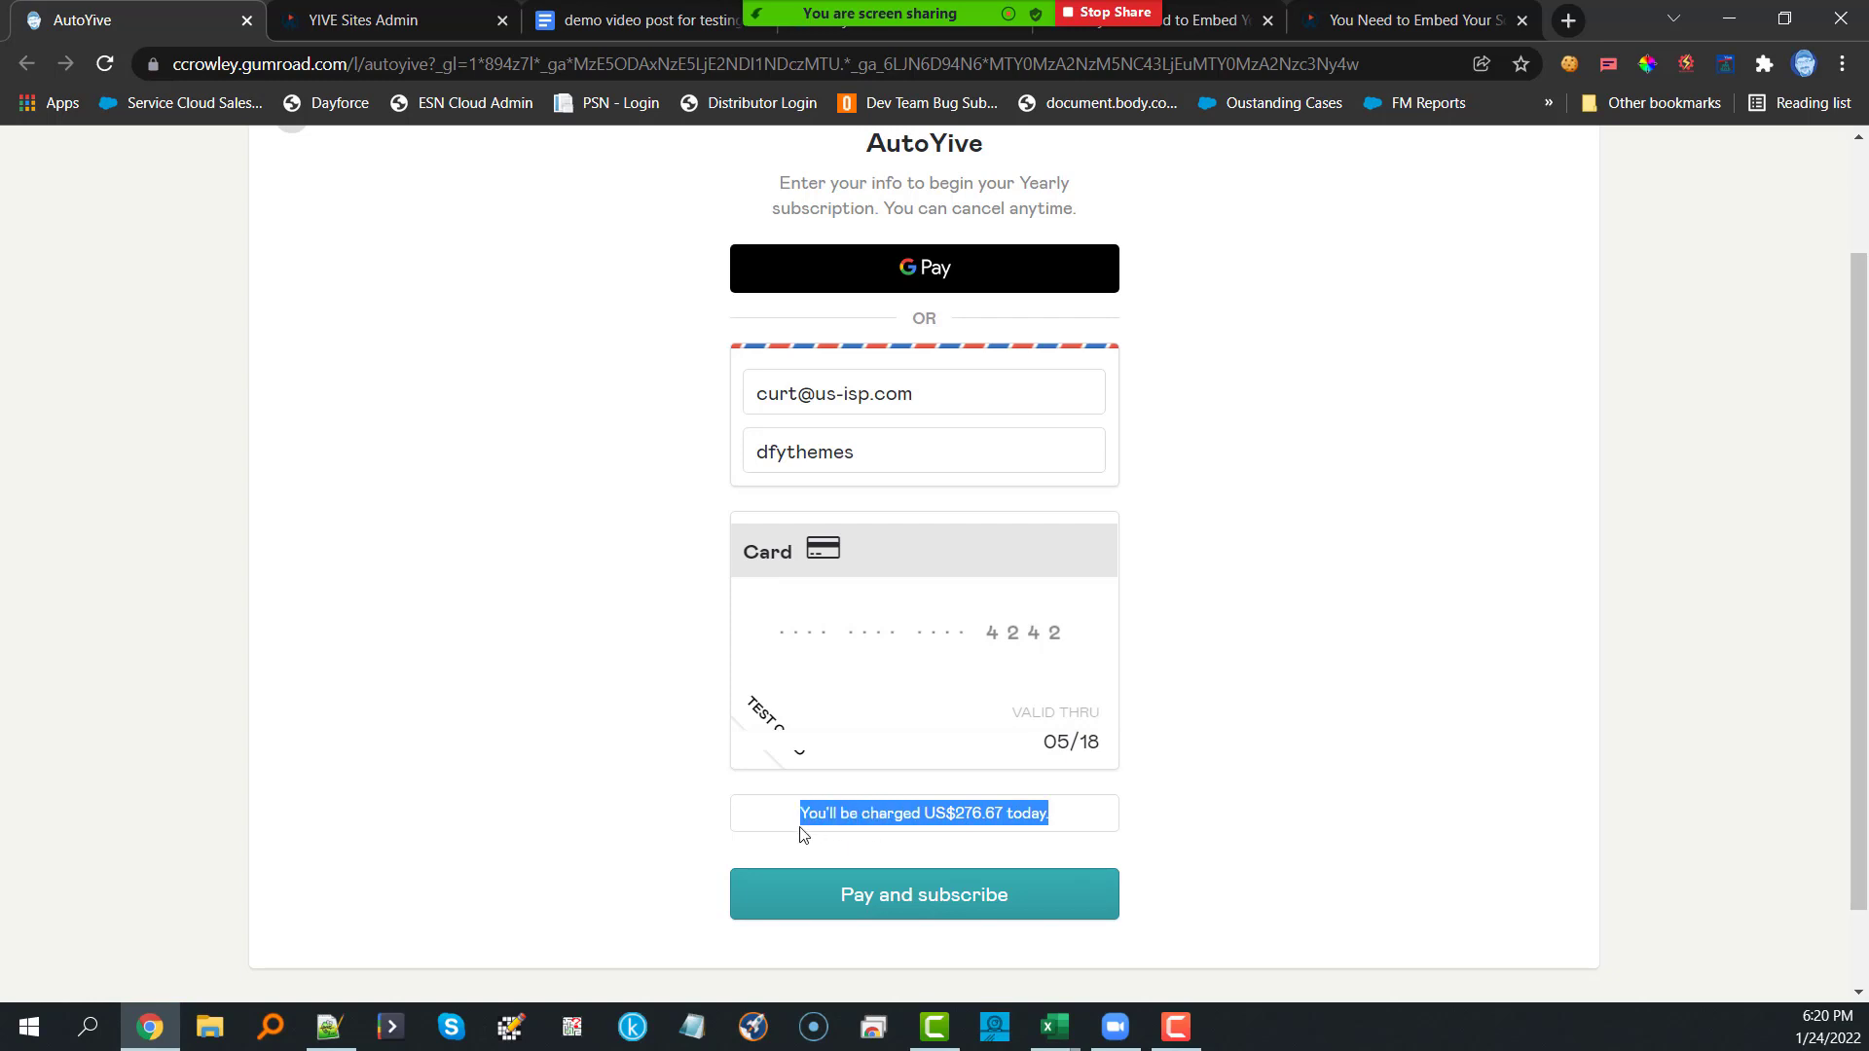
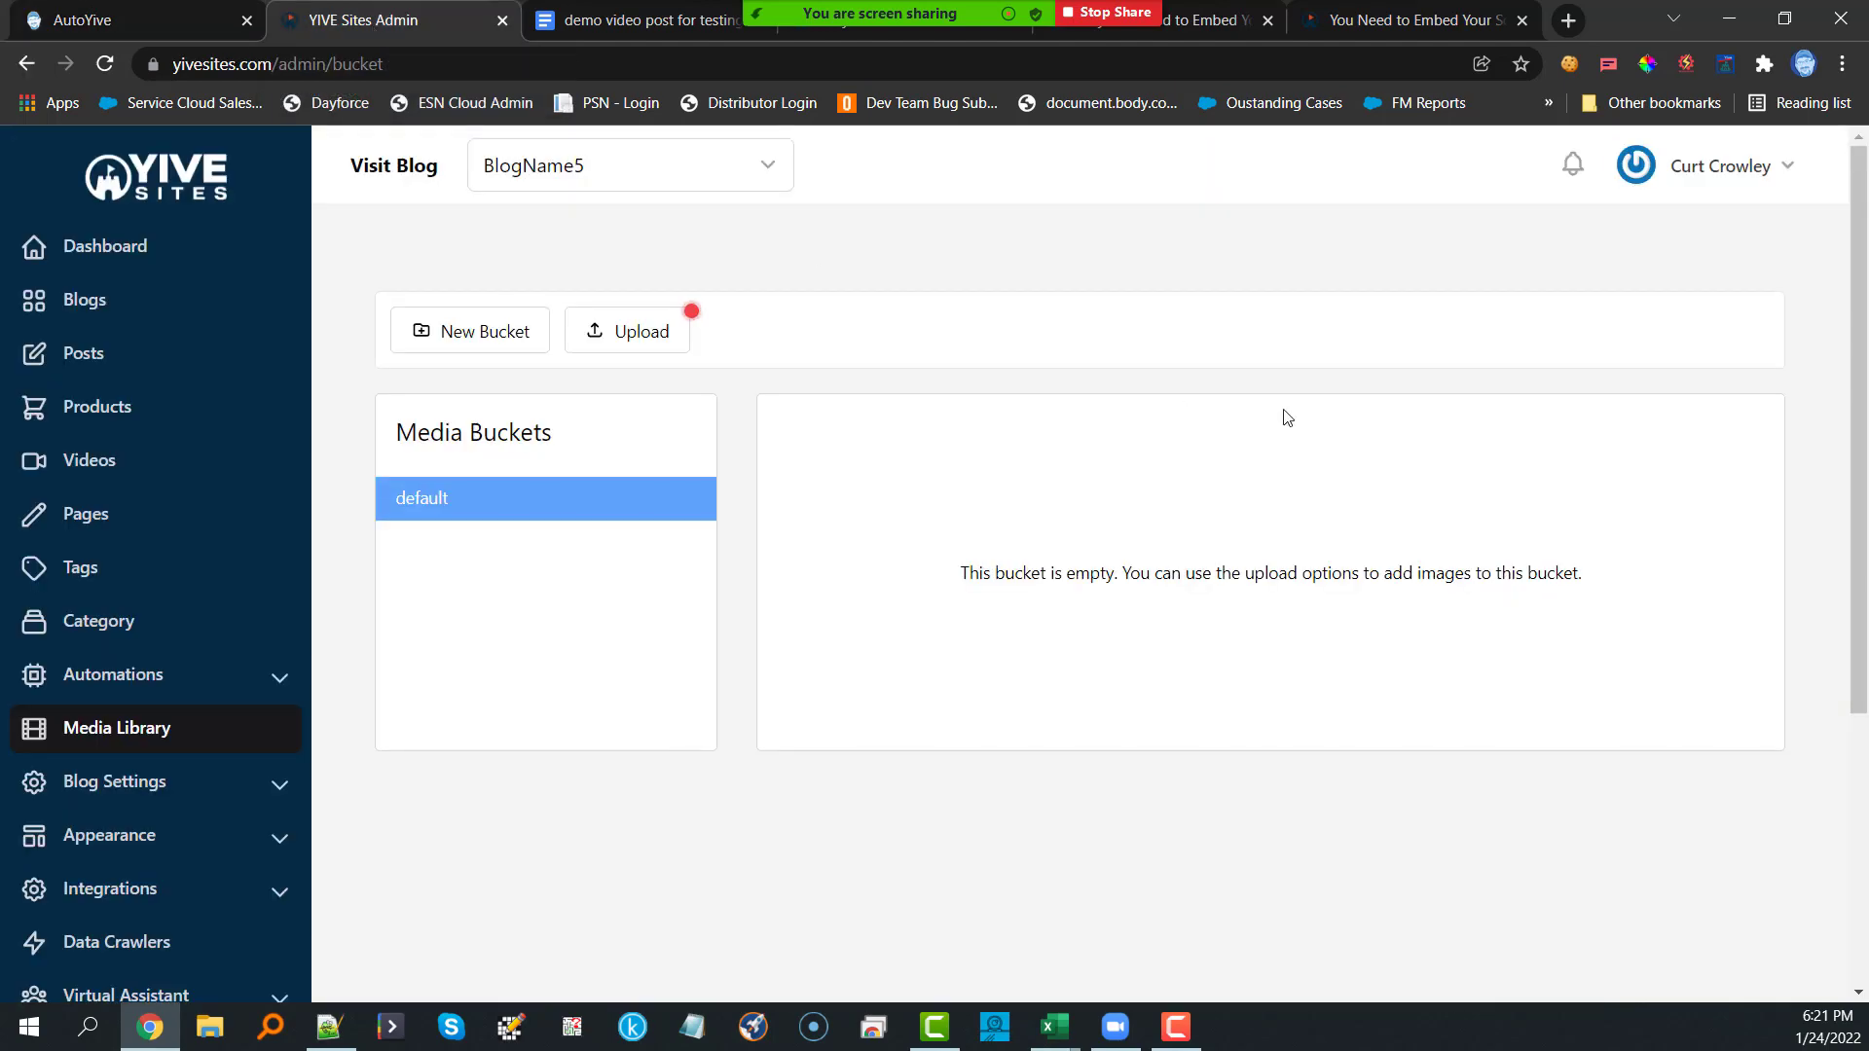
Step: Open the YIVE quick-create menu, then switch to the 'demo video post for testing' Google Doc
click(1685, 64)
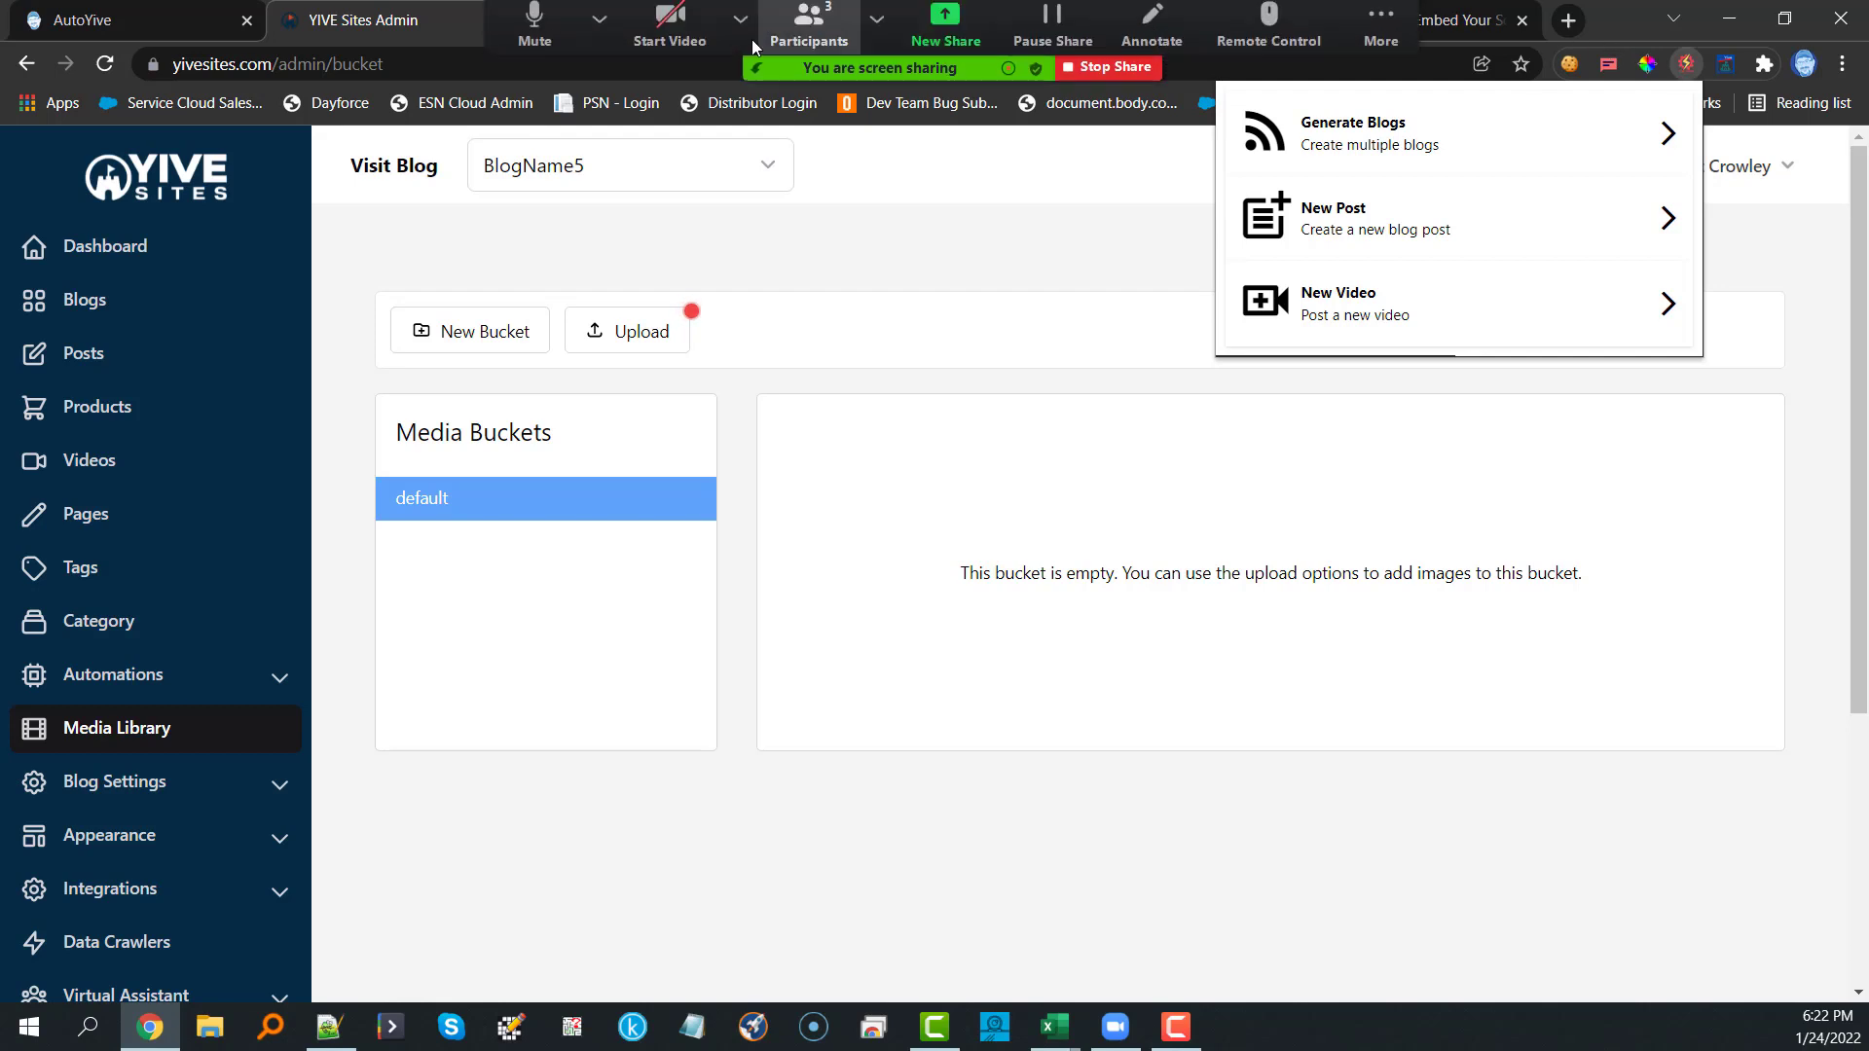
click(740, 29)
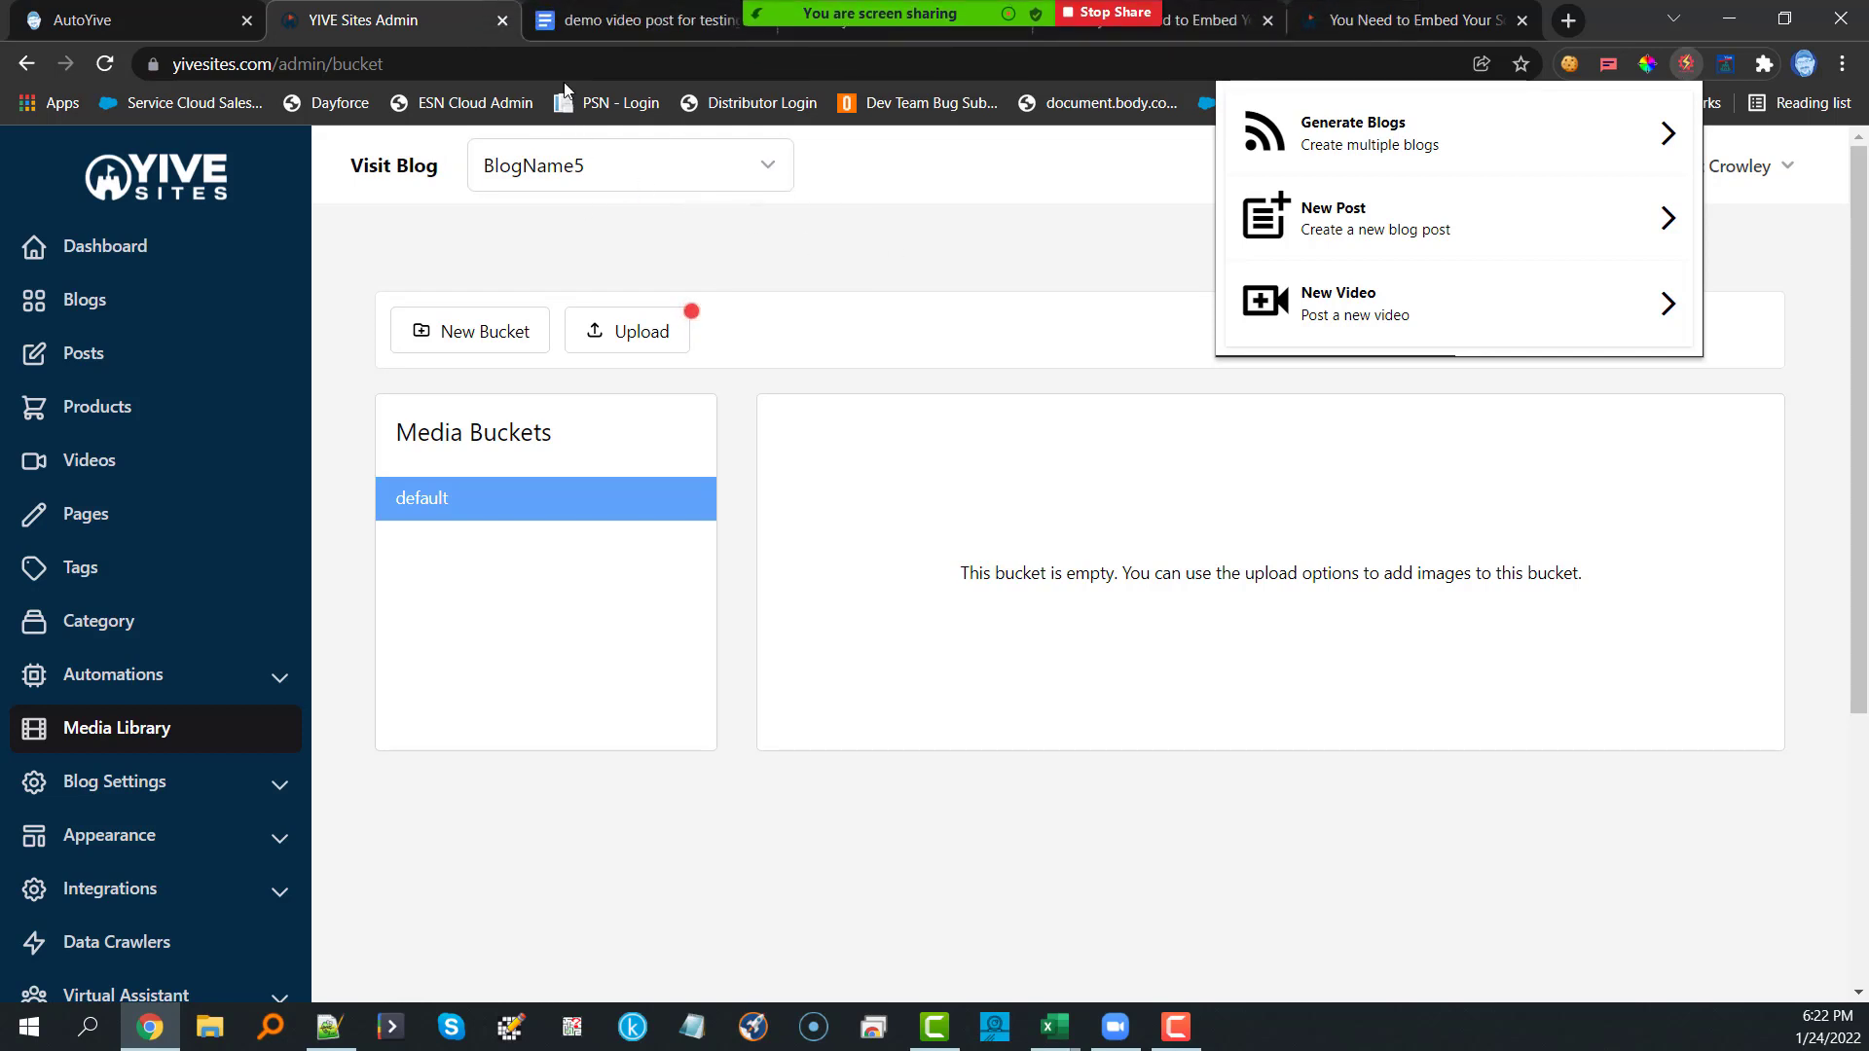
click(582, 21)
scroll(815, 456, down, 10)
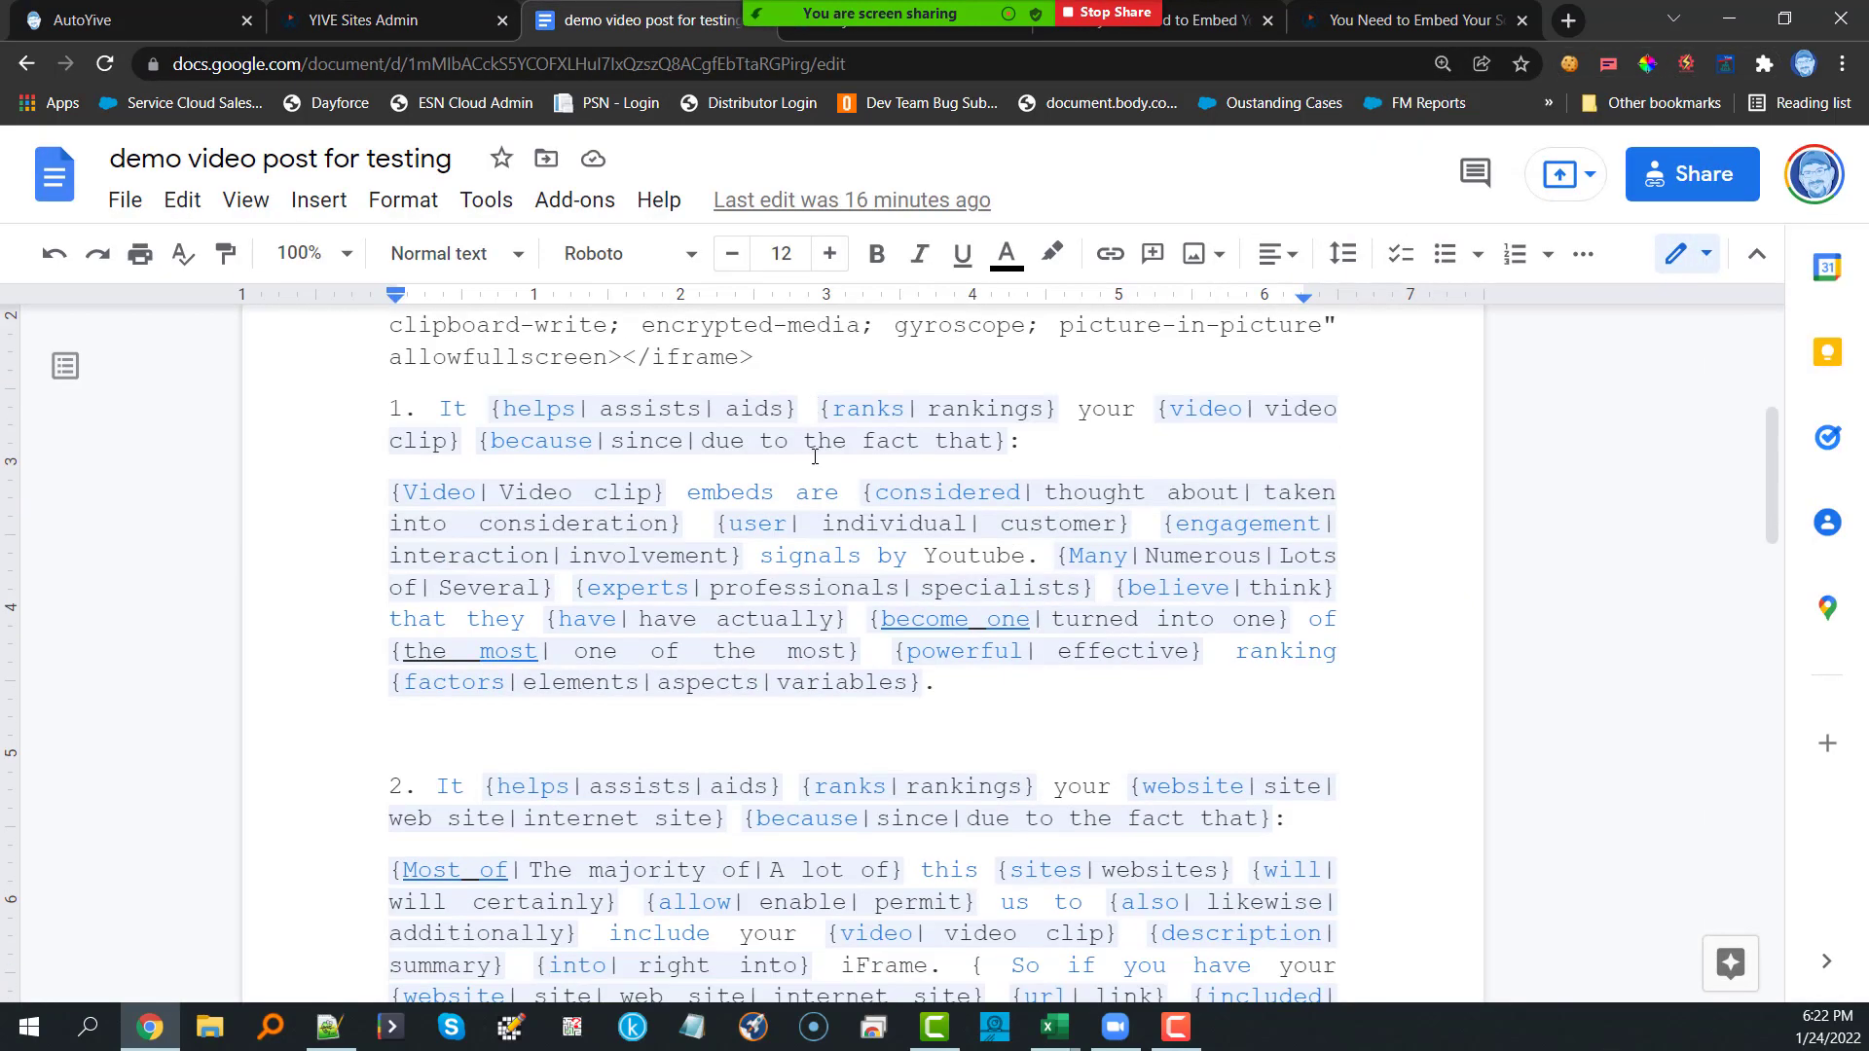
scroll(814, 457, down, 1)
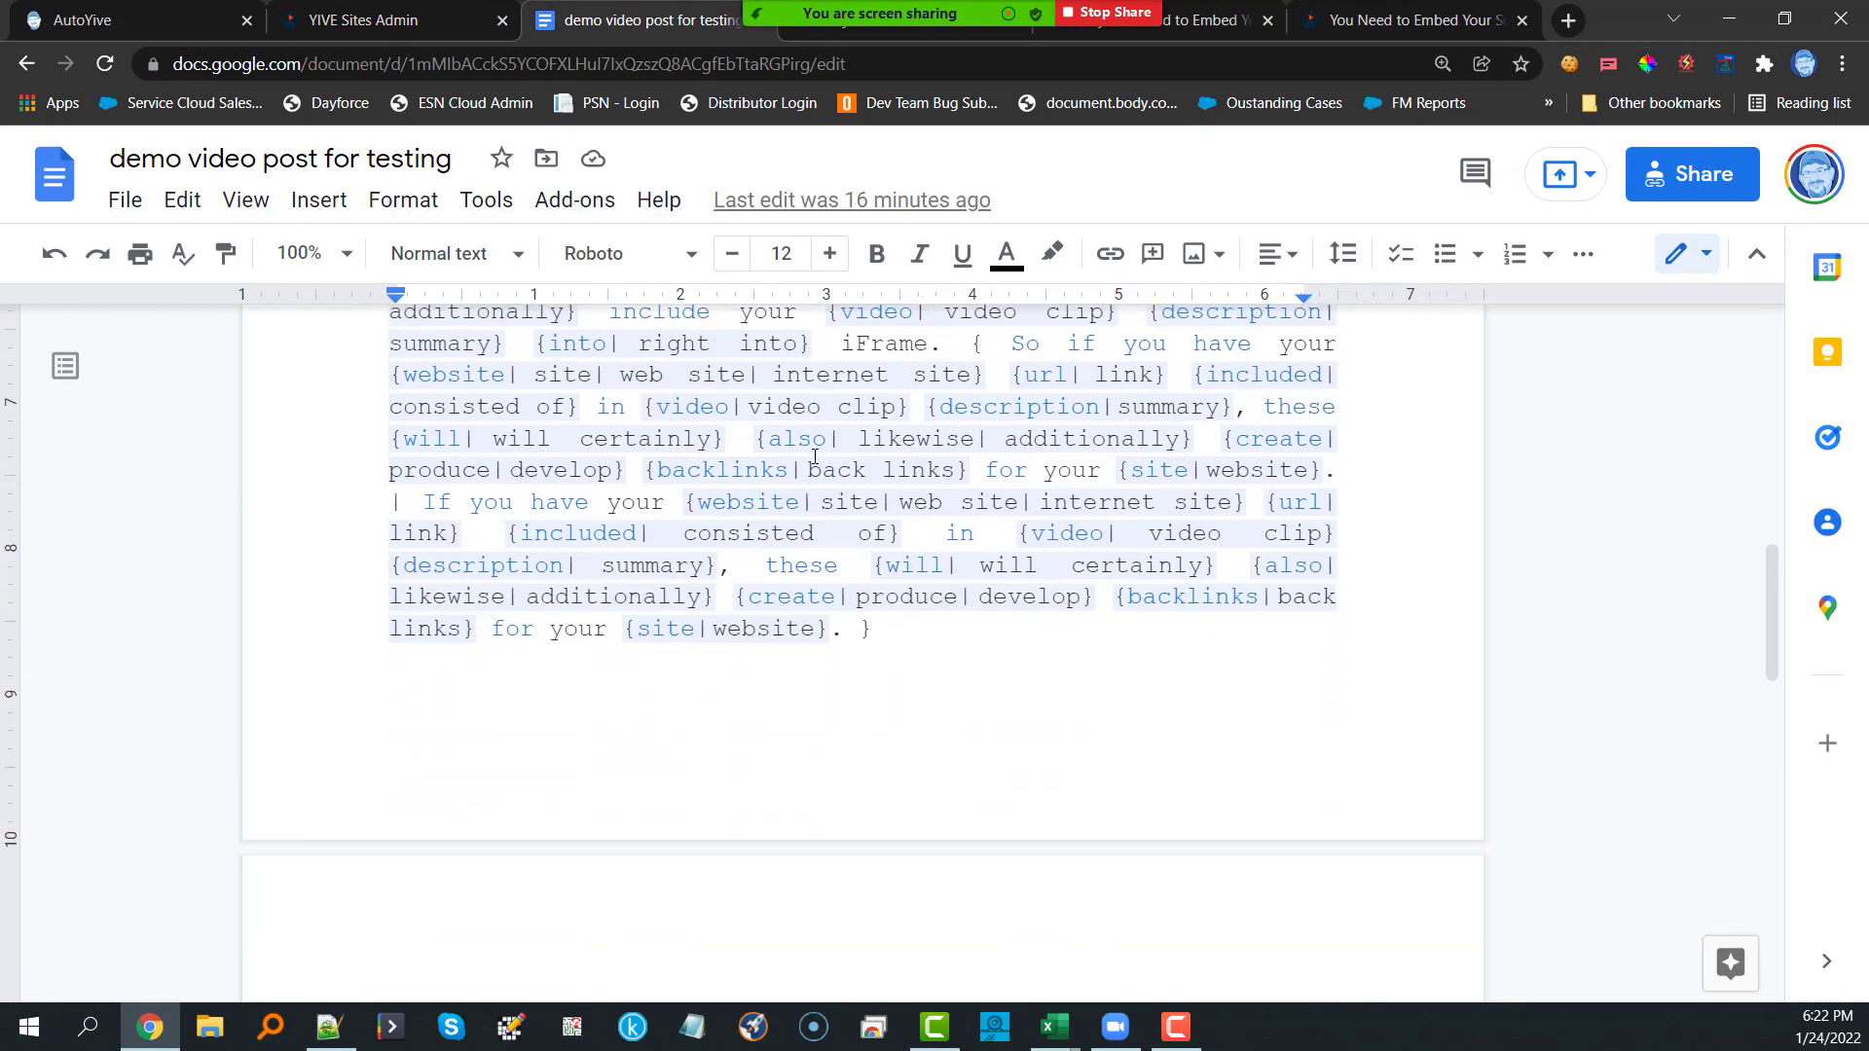
scroll(815, 456, down, 9)
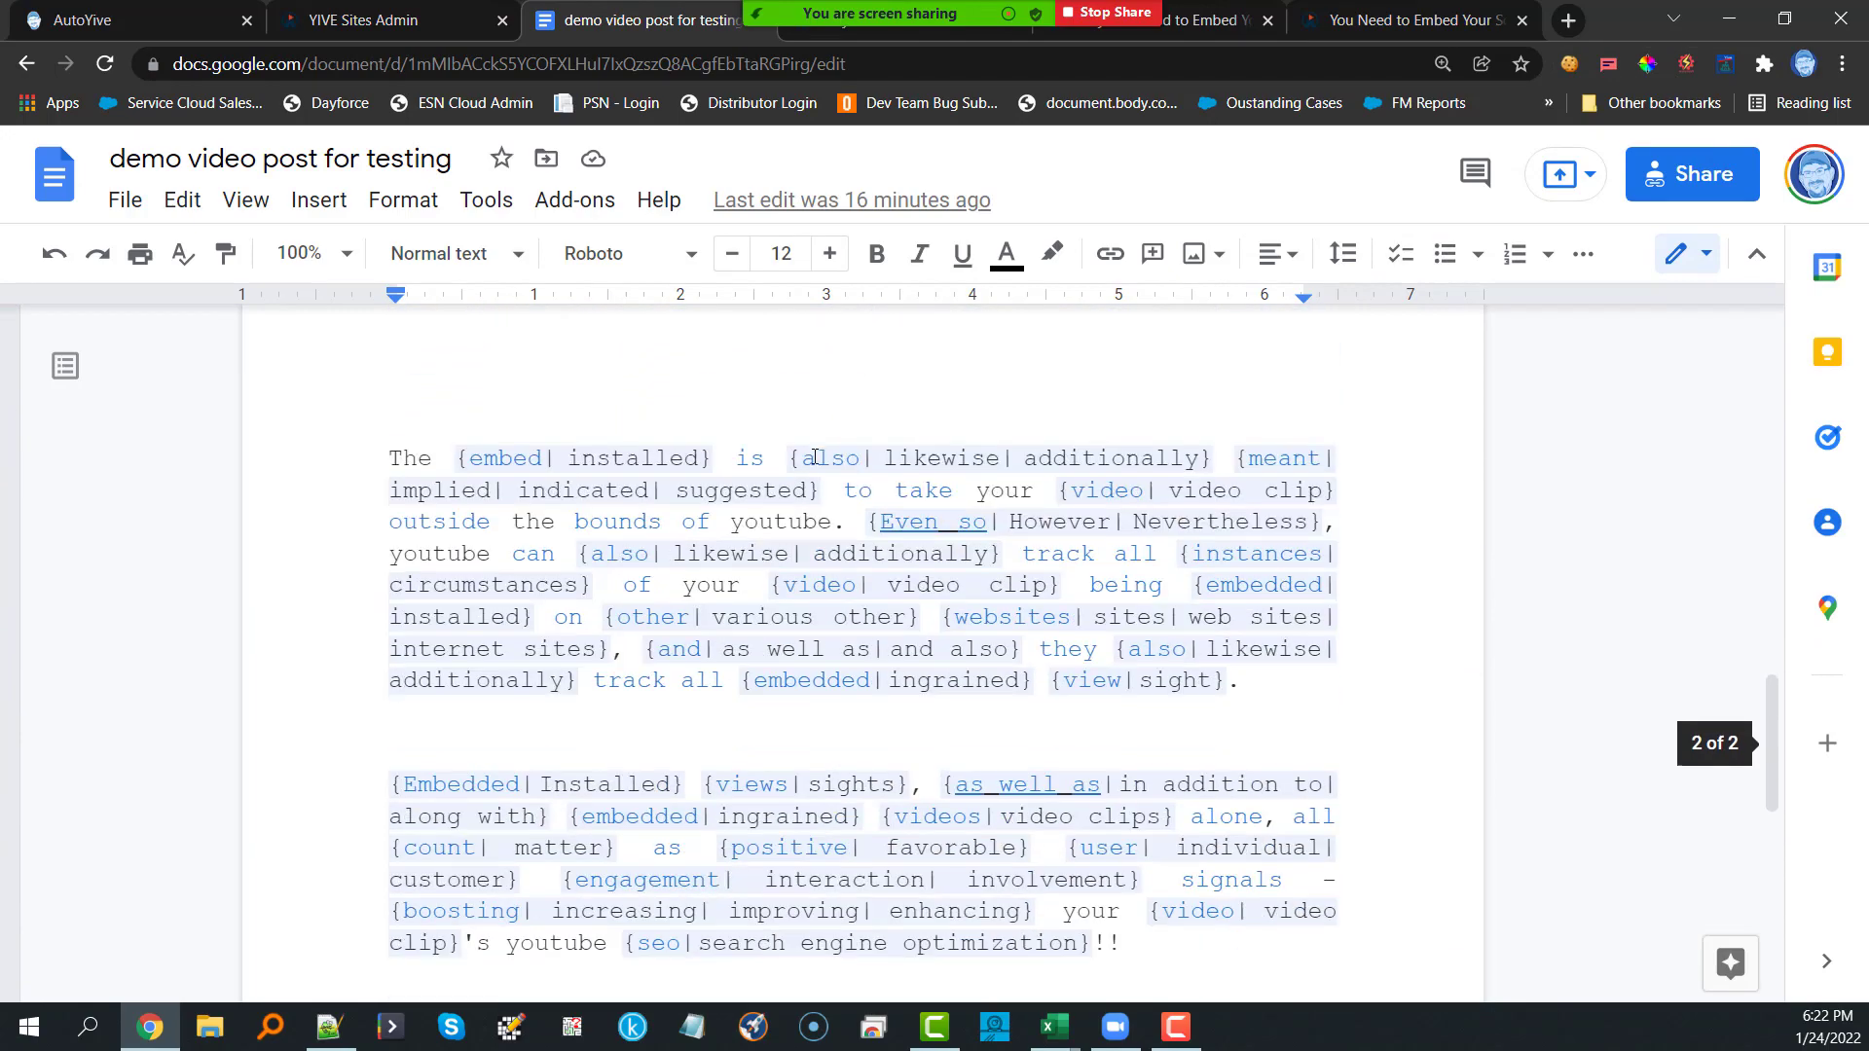
scroll(815, 457, down, 2)
scroll(815, 456, up, 15)
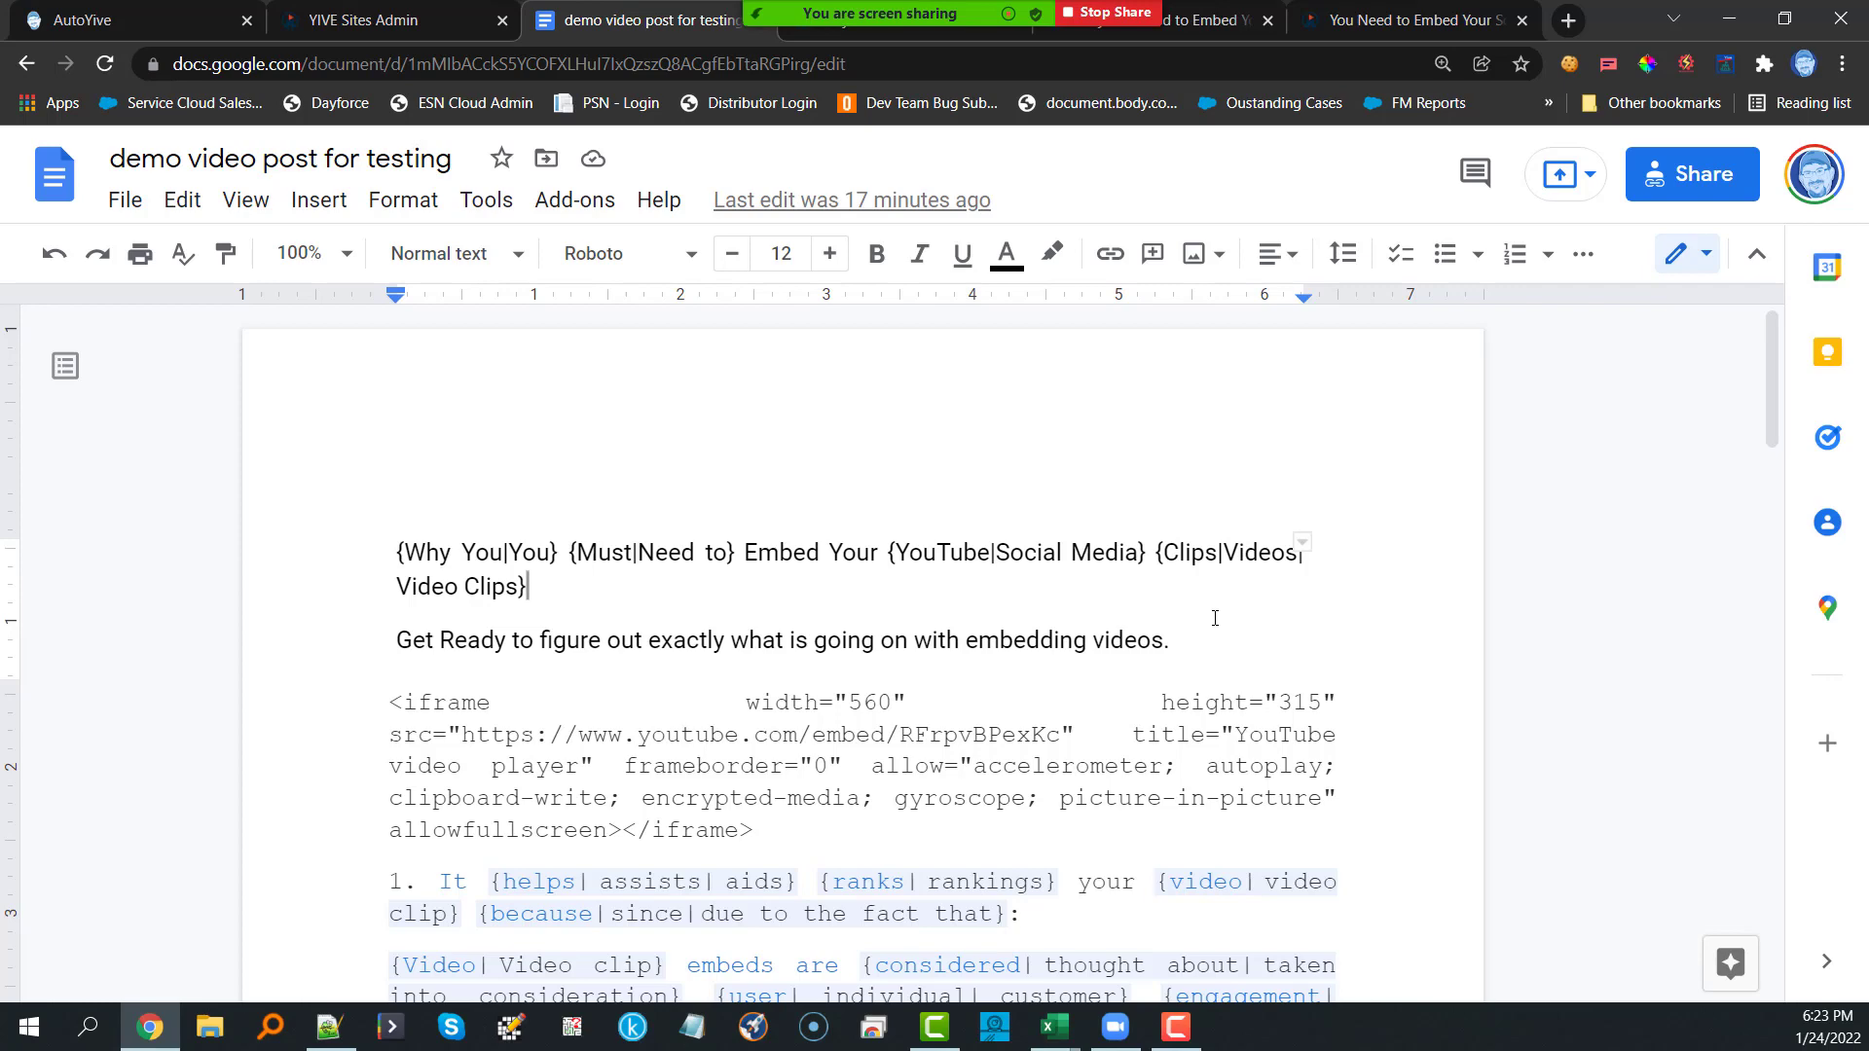
Step: Open YouTube in a new tab and start the 'Biggest Cheater In Boxing Gets Owned By A Legend' video
click(1569, 20)
text(youtube)
key(Return)
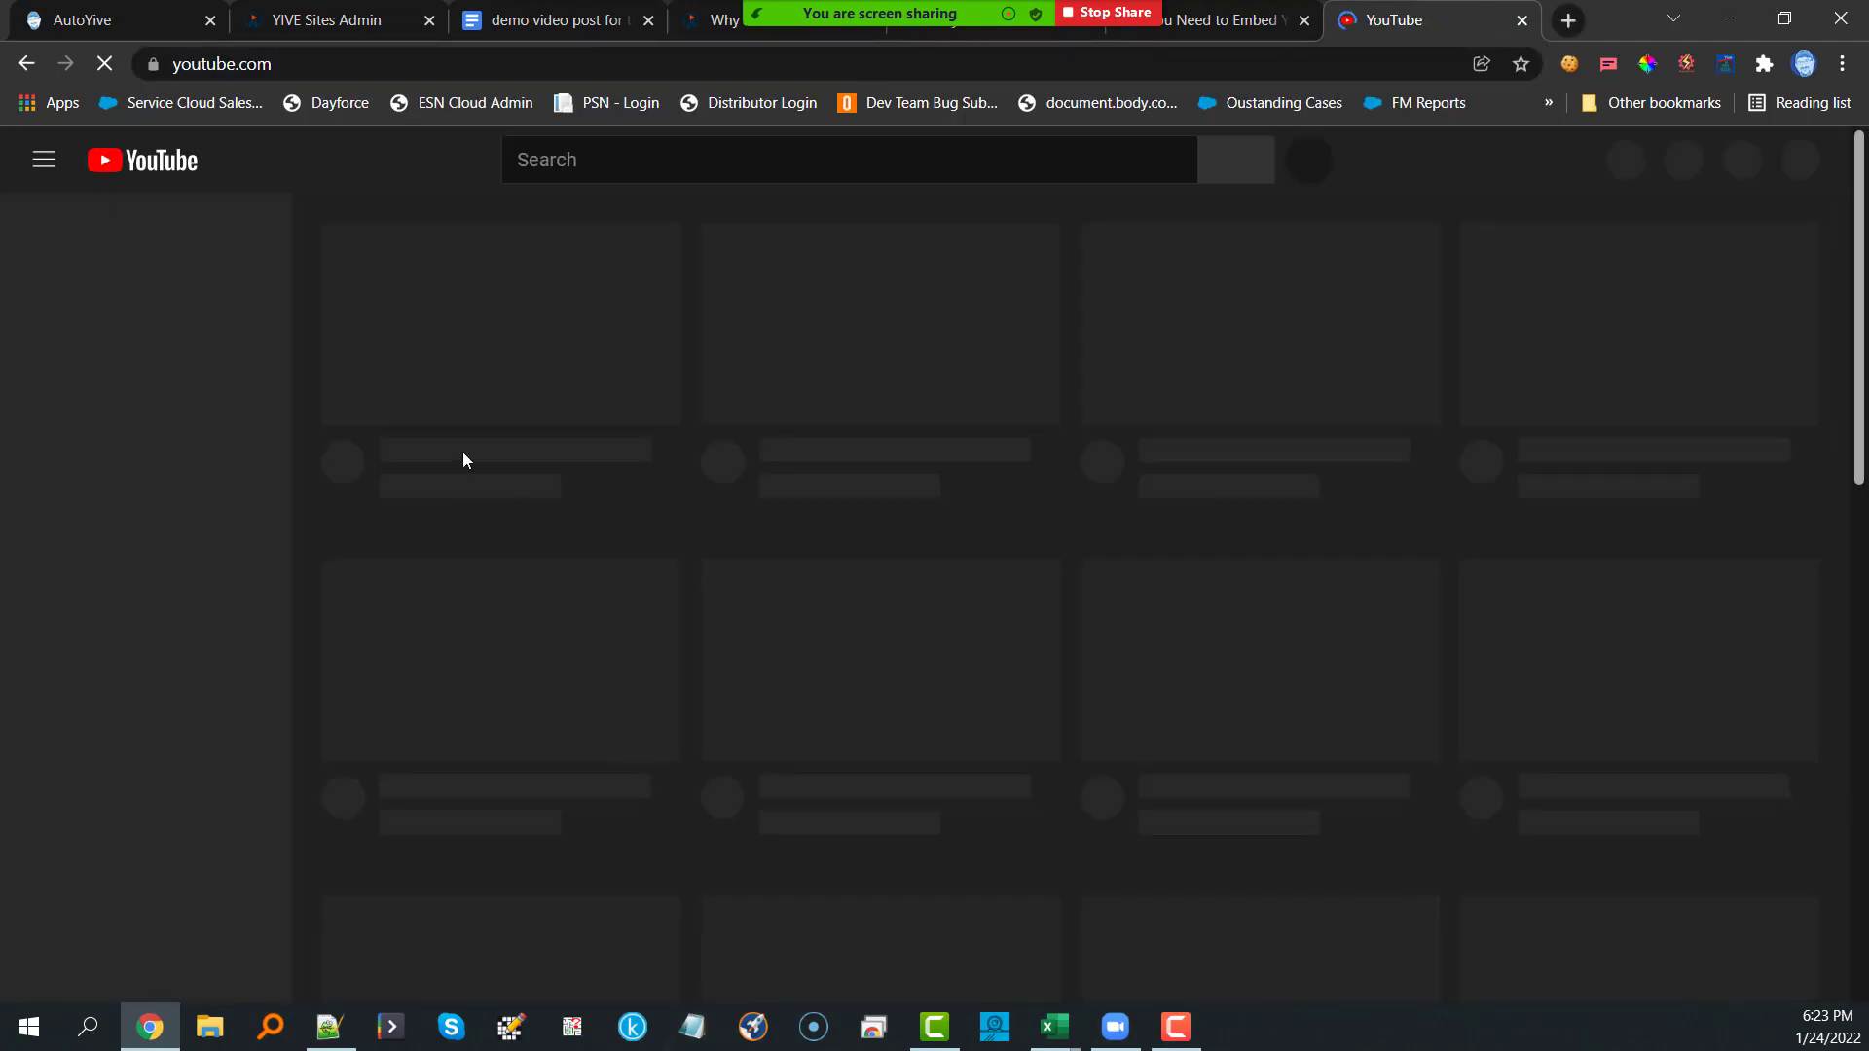
scroll(547, 629, down, 15)
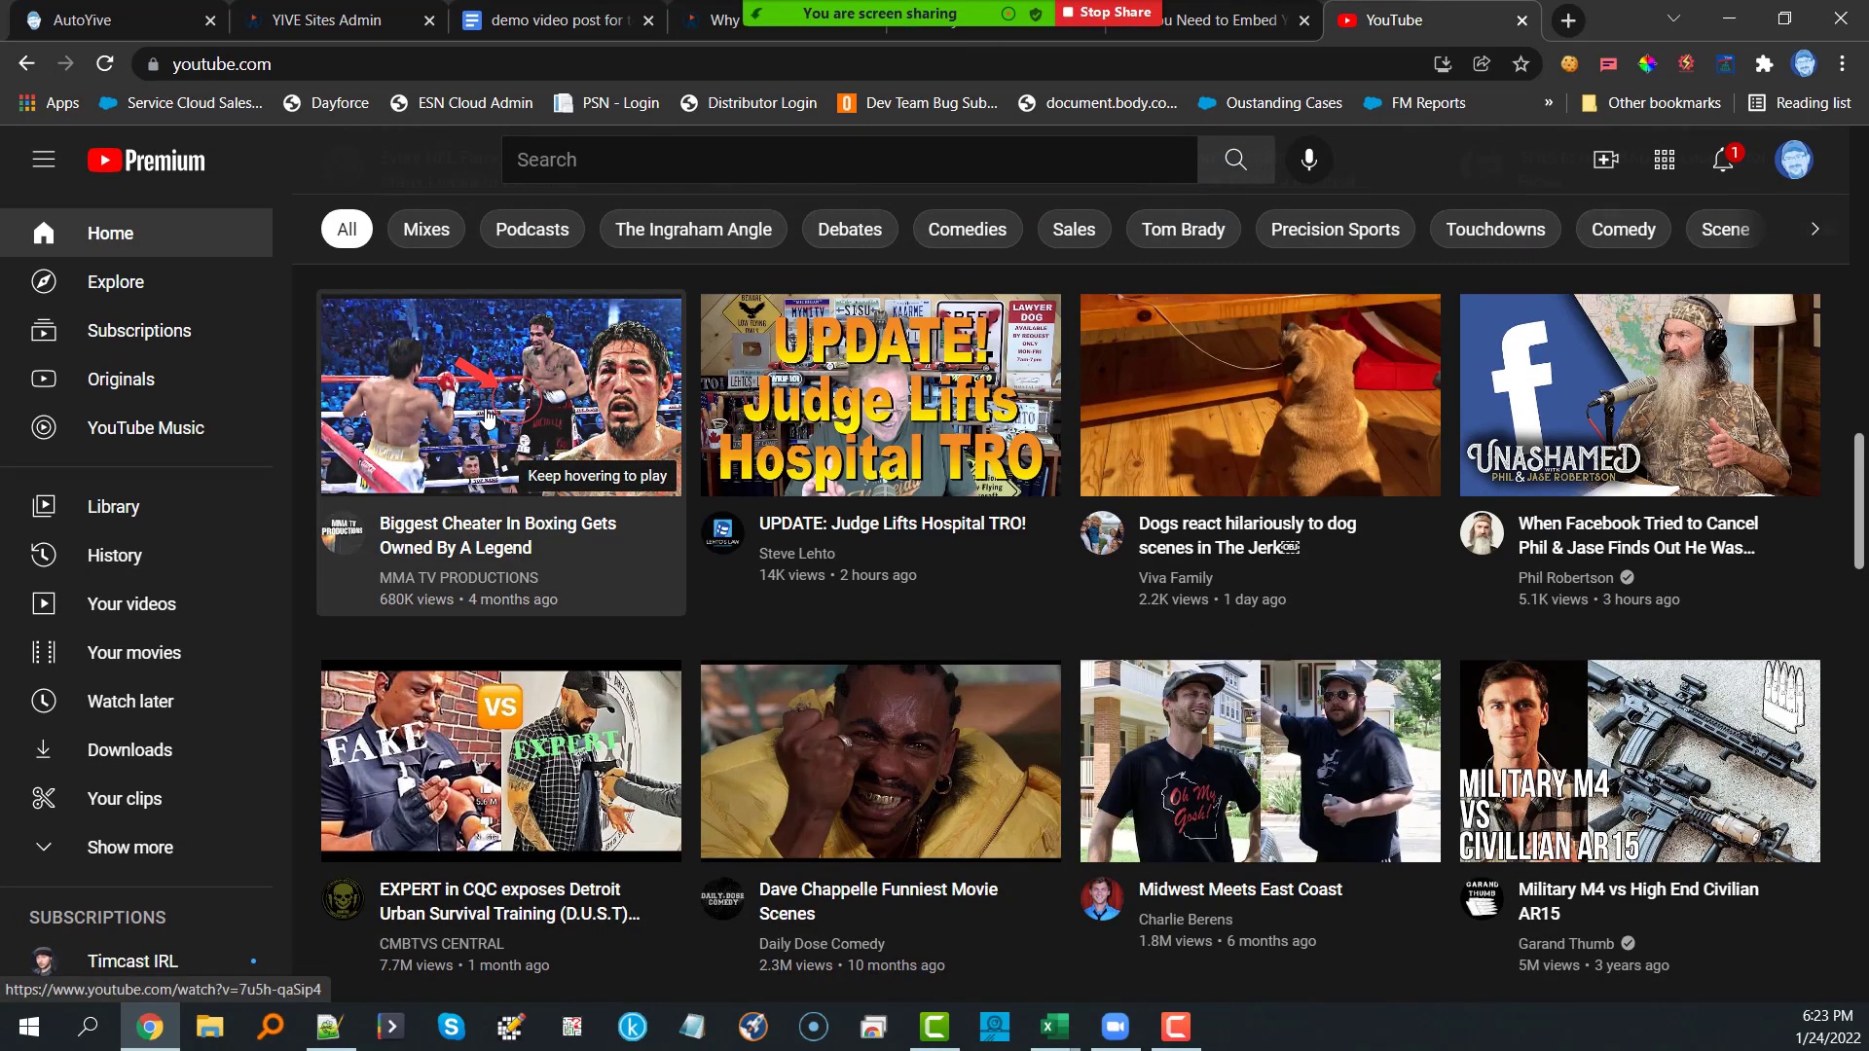
click(487, 402)
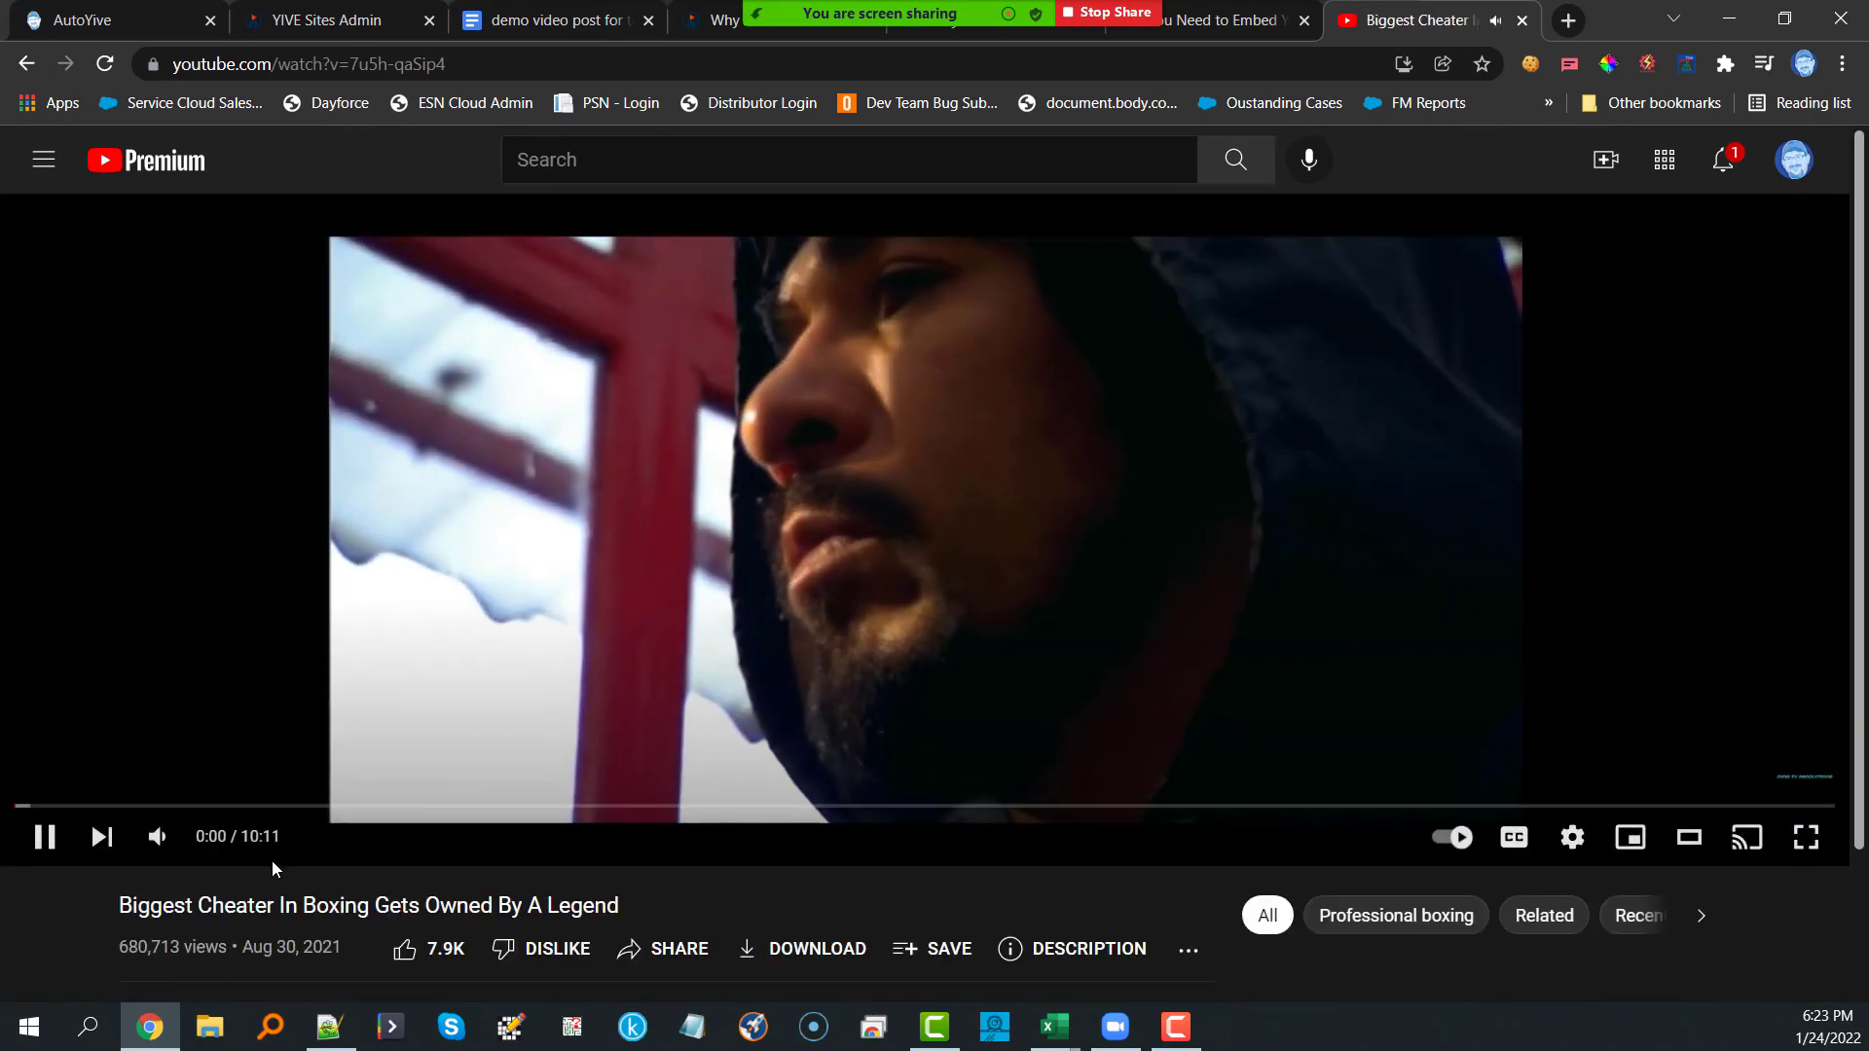
Step: Pause the video and select its full iframe embed code from Share > Embed
click(44, 839)
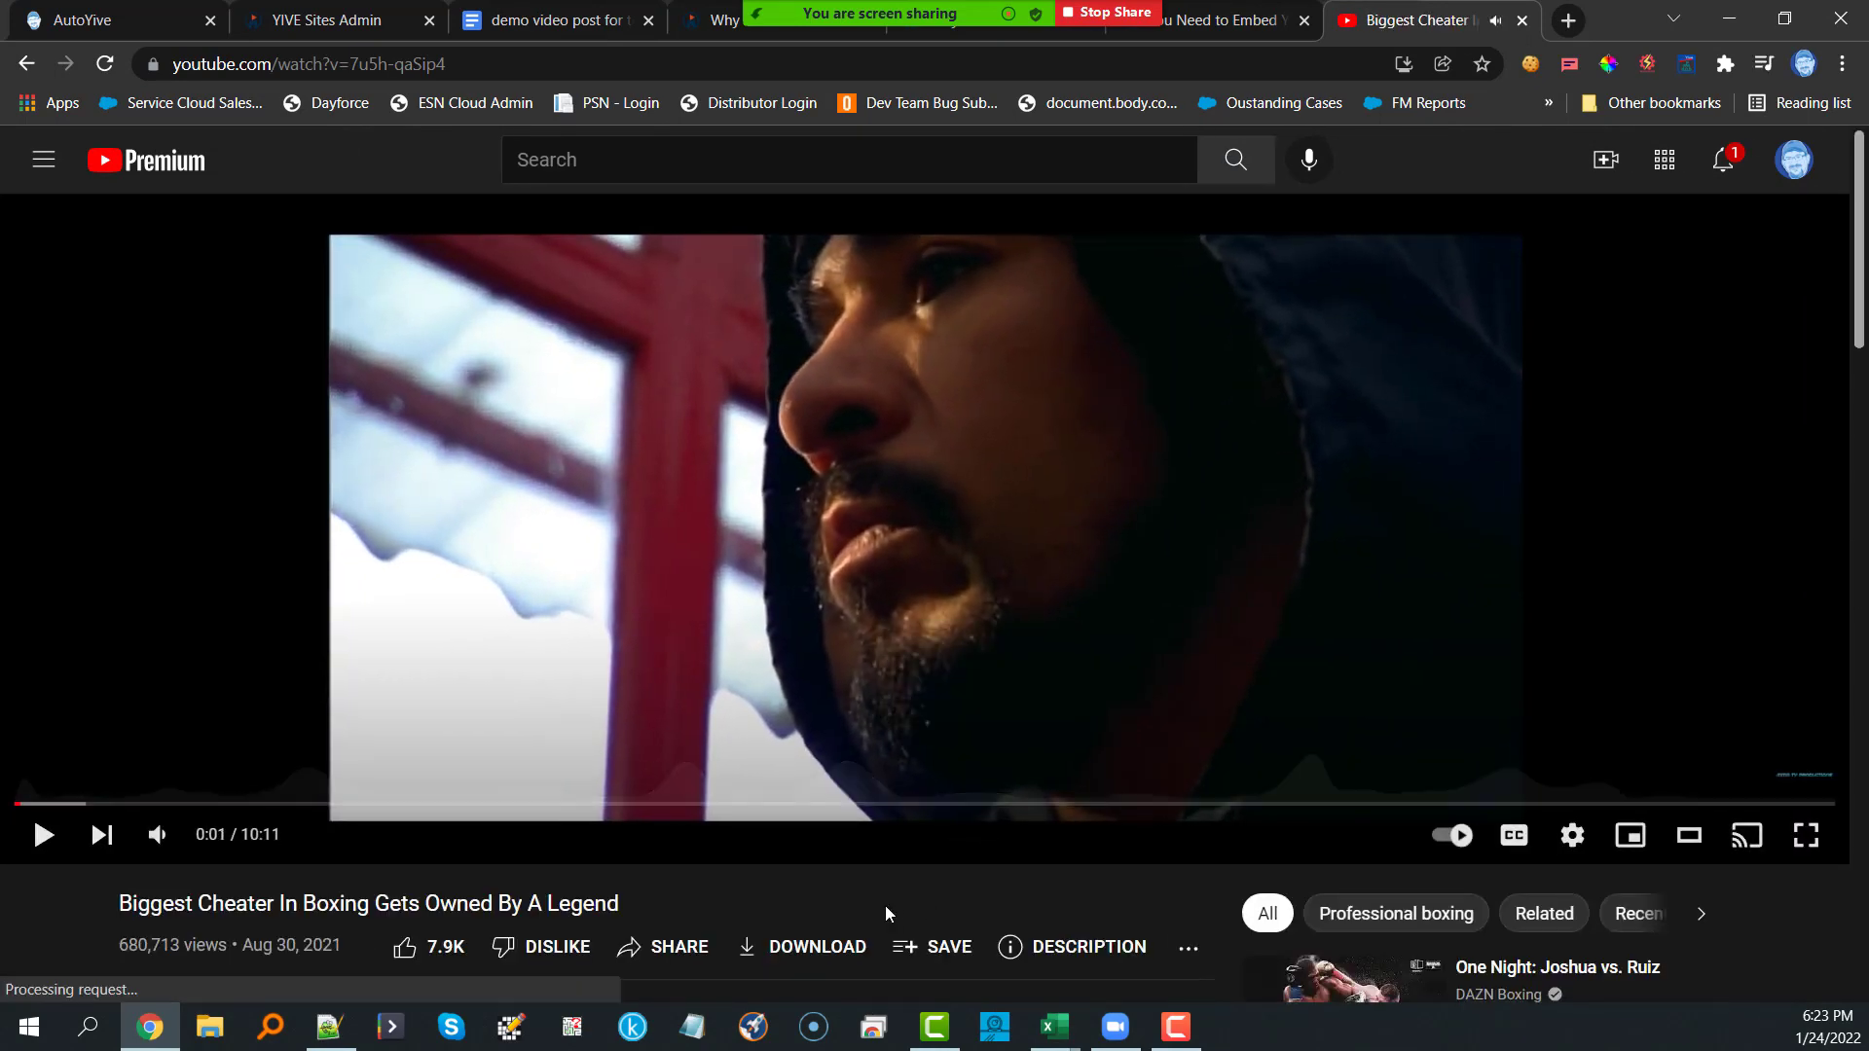
scroll(611, 919, down, 1)
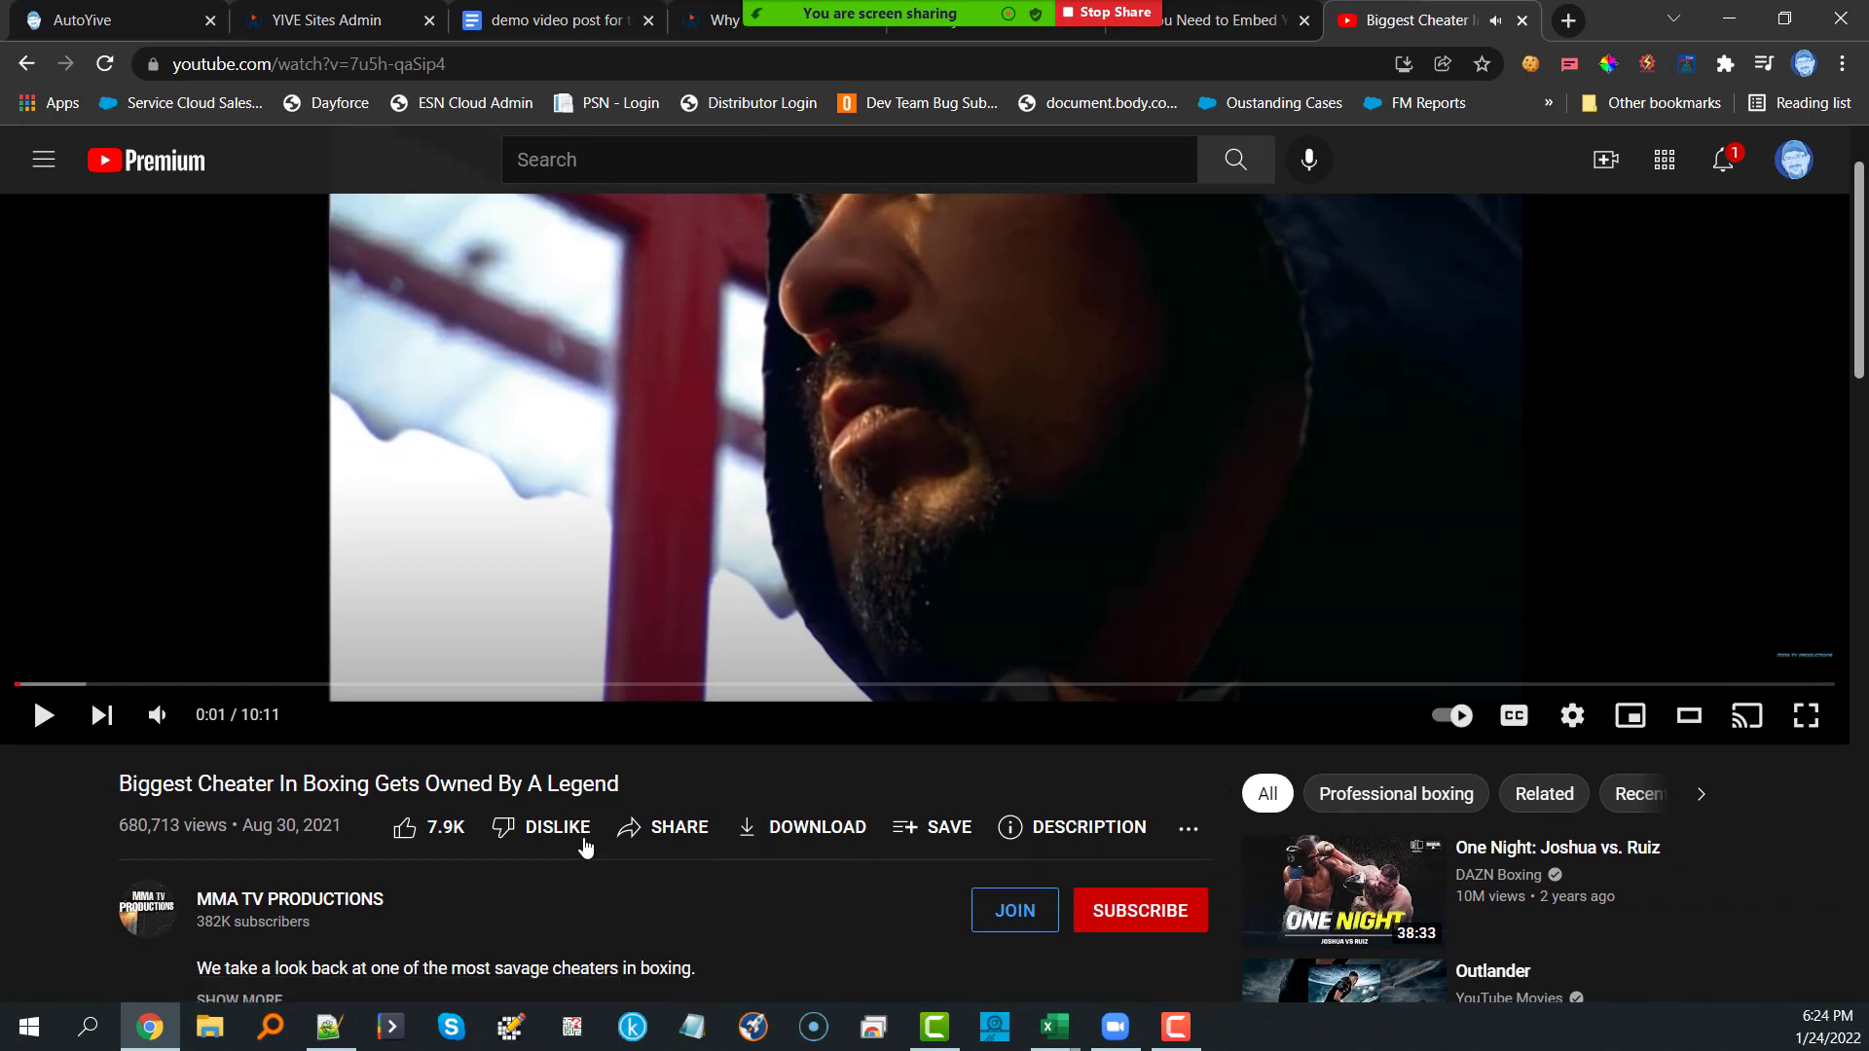
click(668, 830)
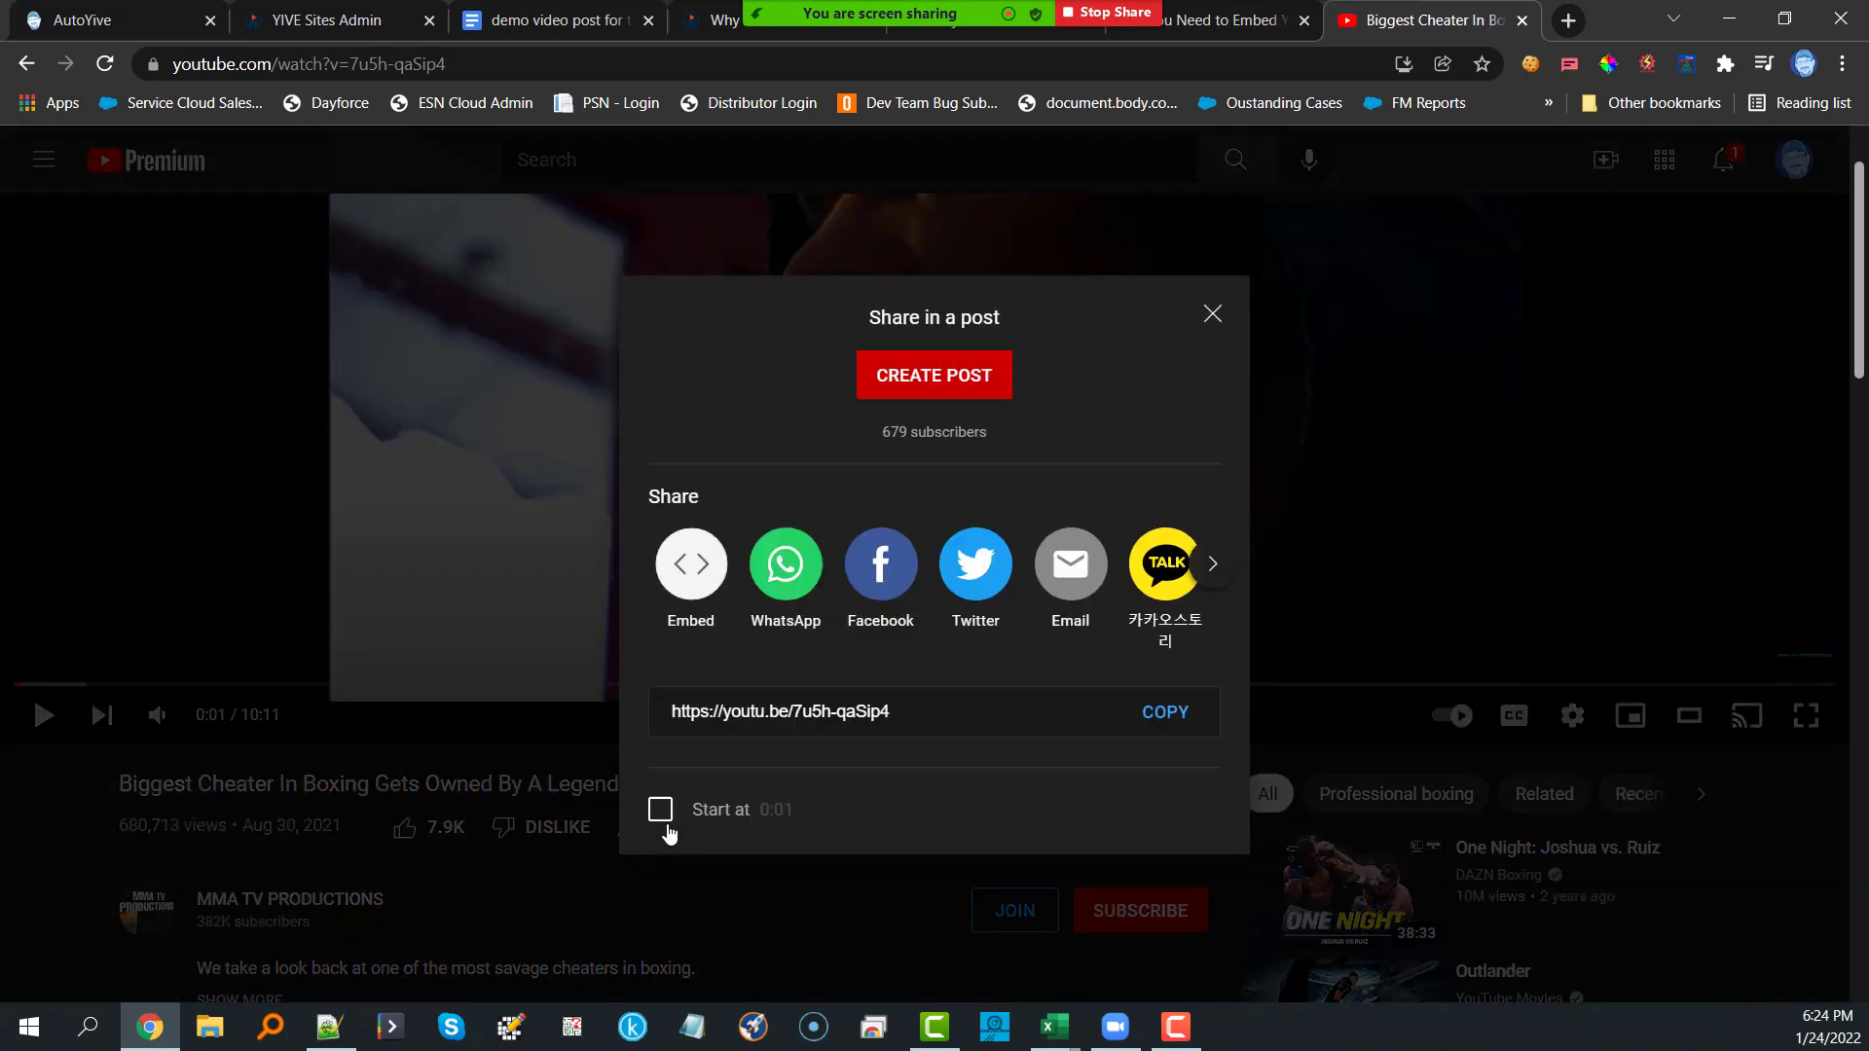
click(694, 570)
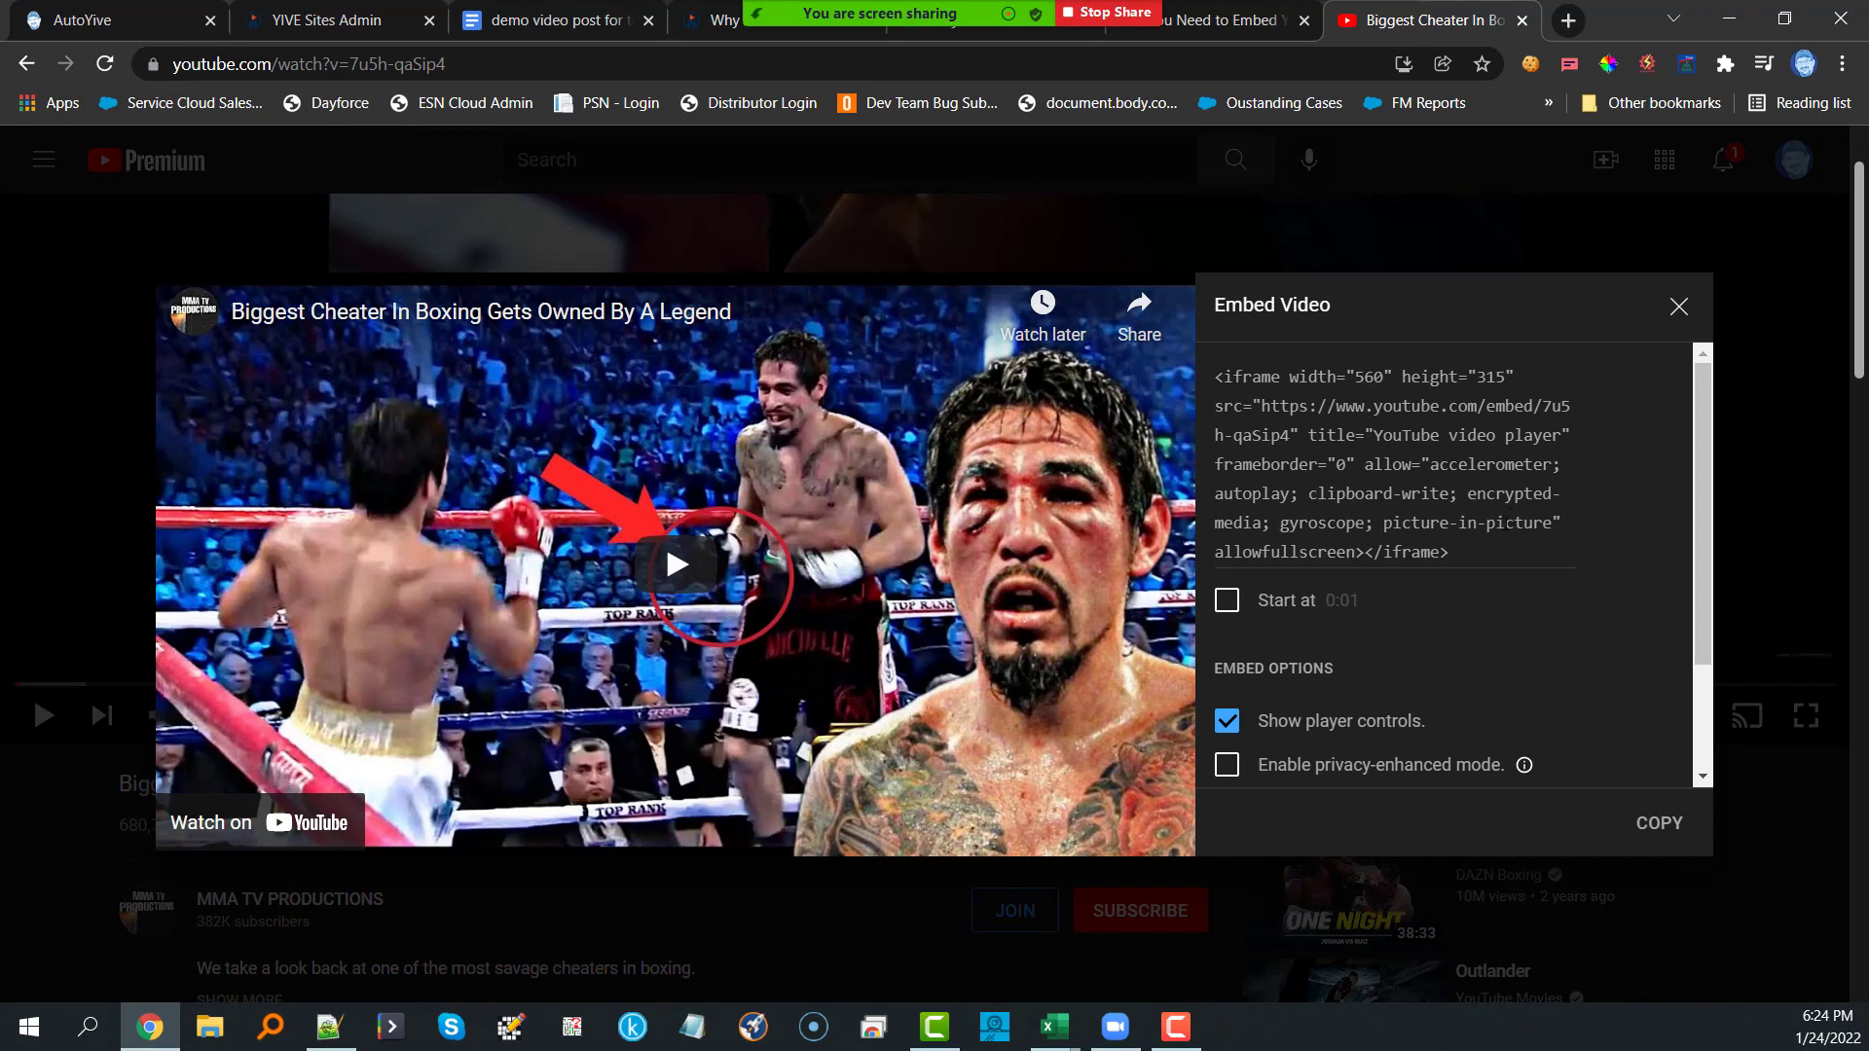
drag(1473, 552, 1446, 362)
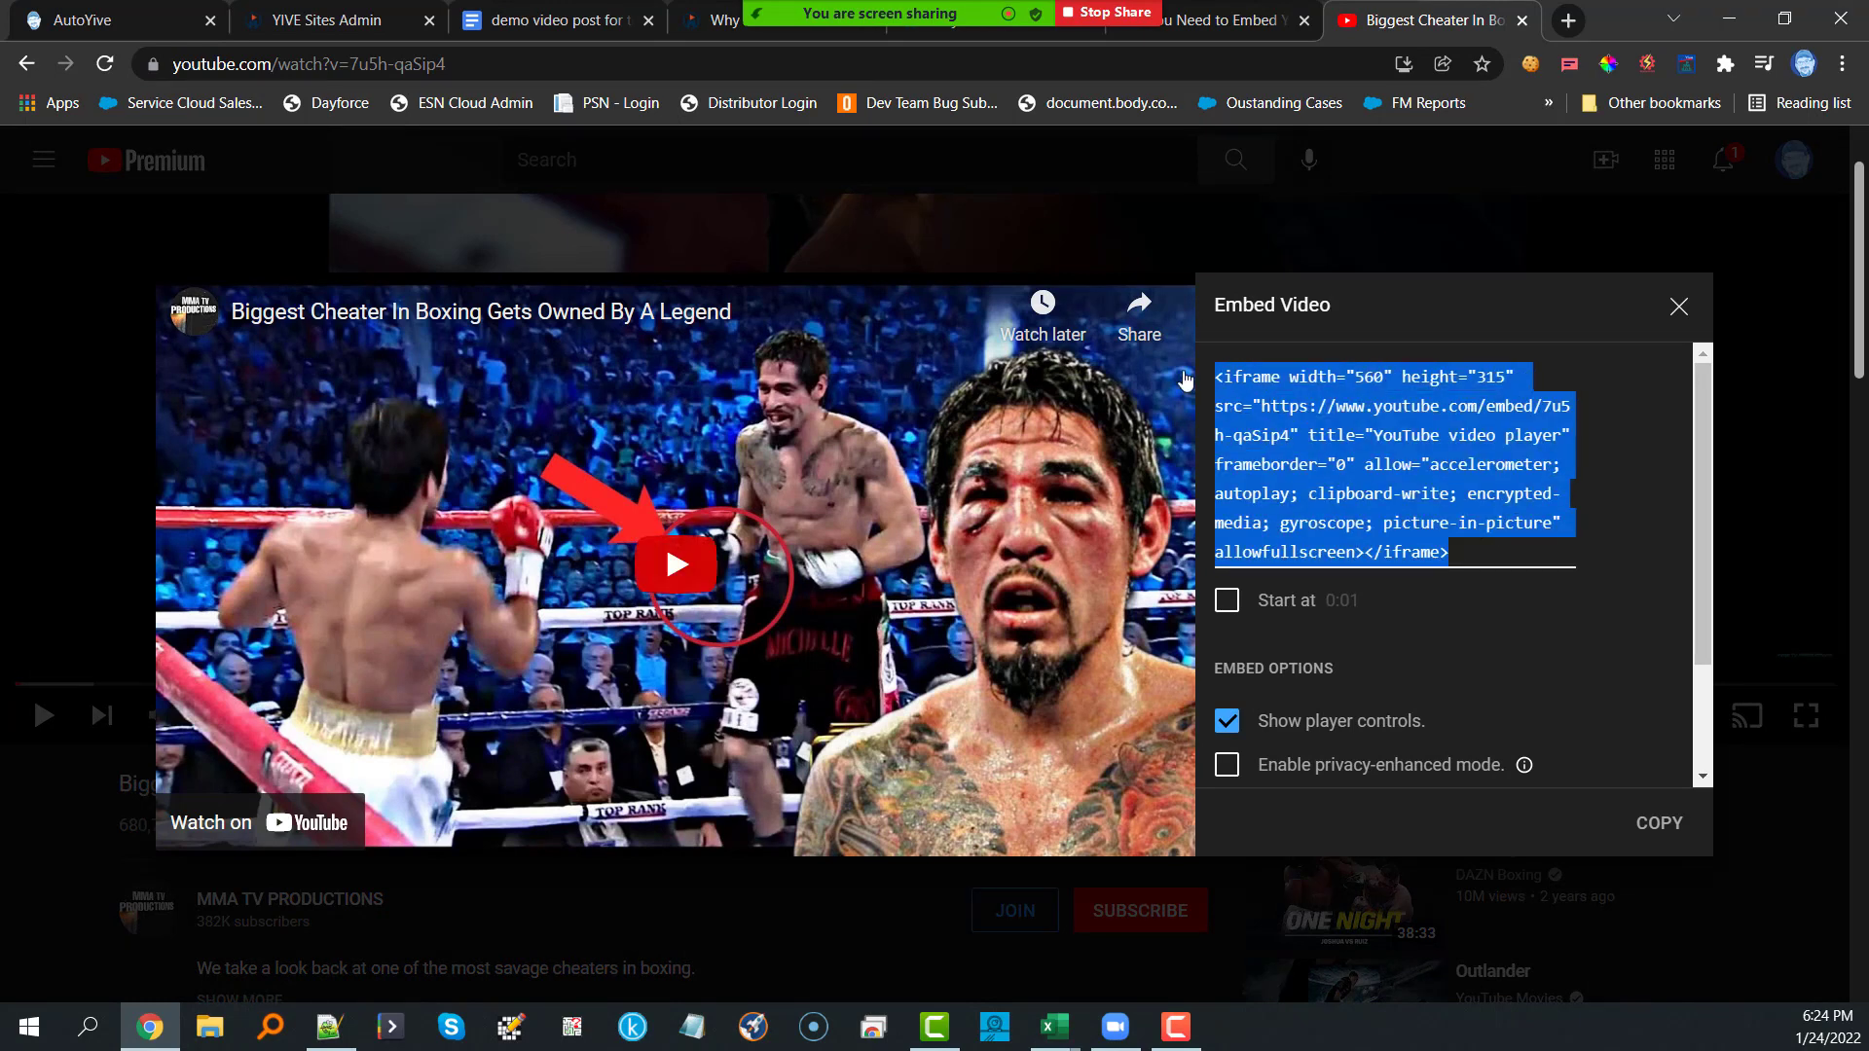
click(1568, 20)
Step: Load vimeo.com and open the NBA Top Shot “Superfans” video from the Watch page
text(vime)
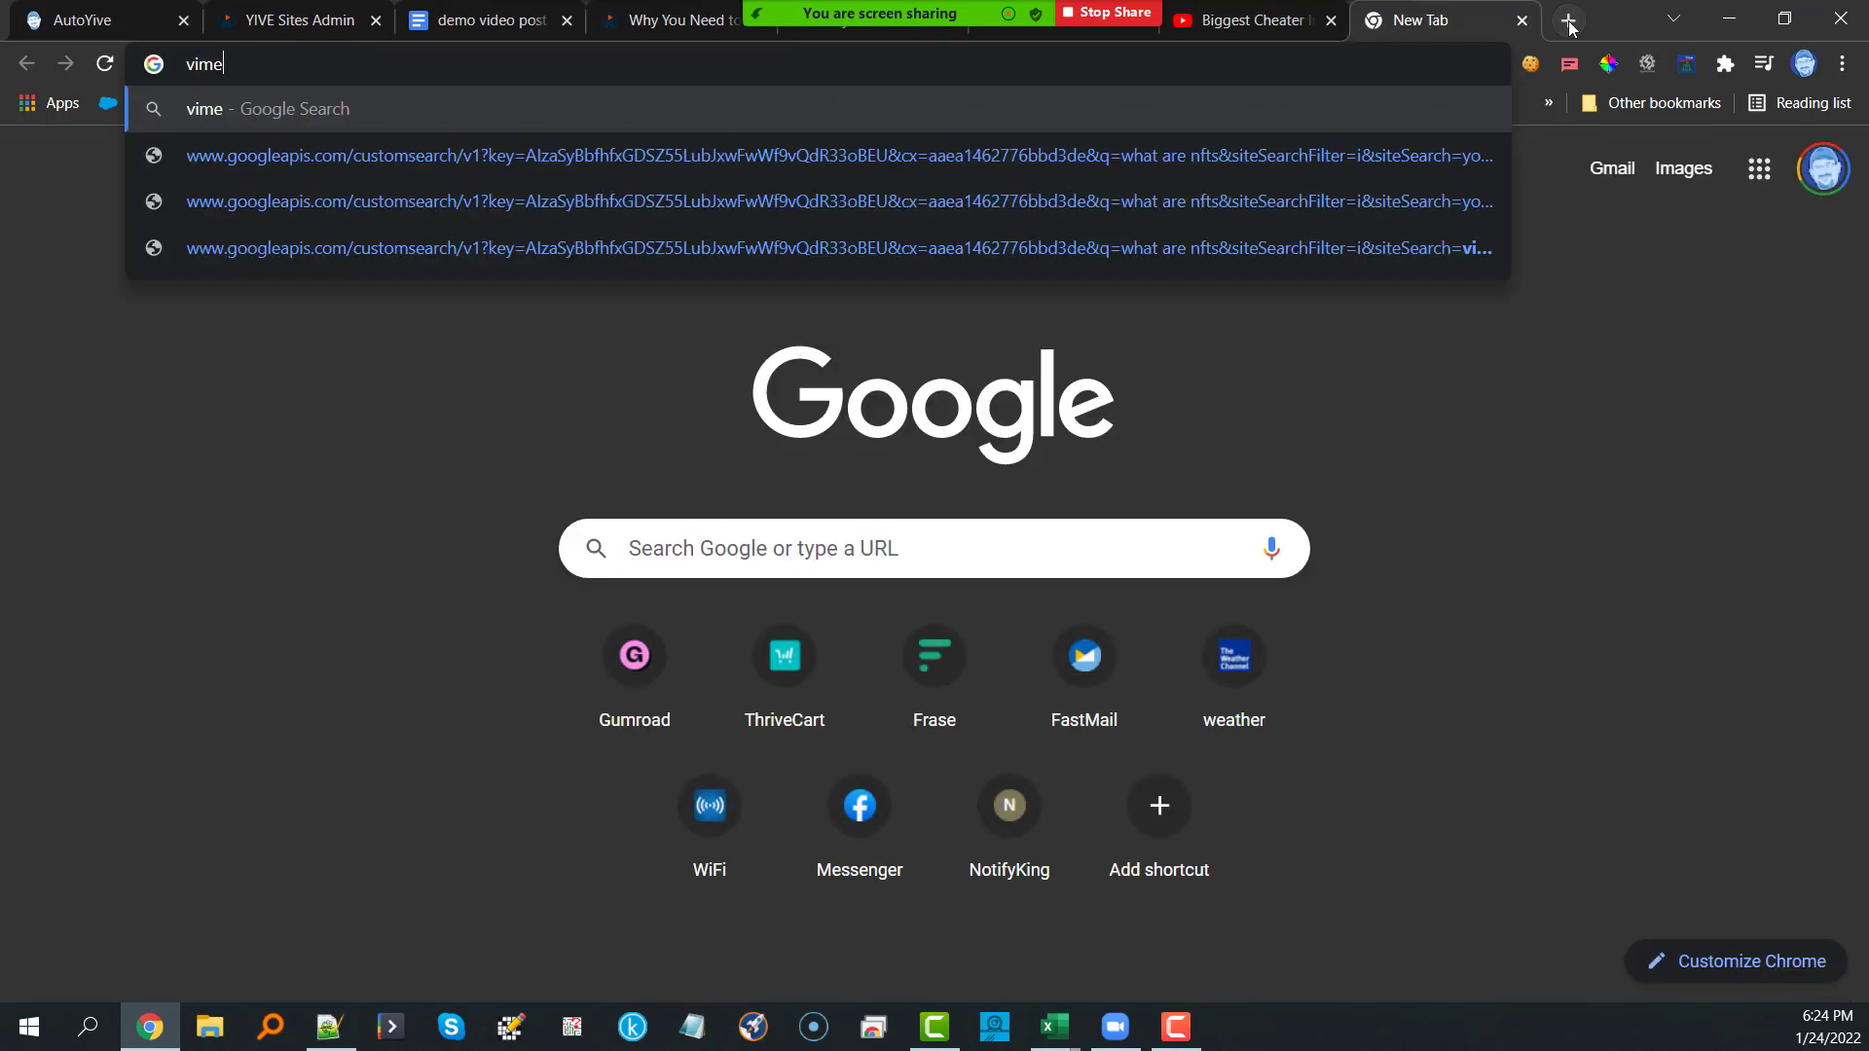
text(o.com)
key(Return)
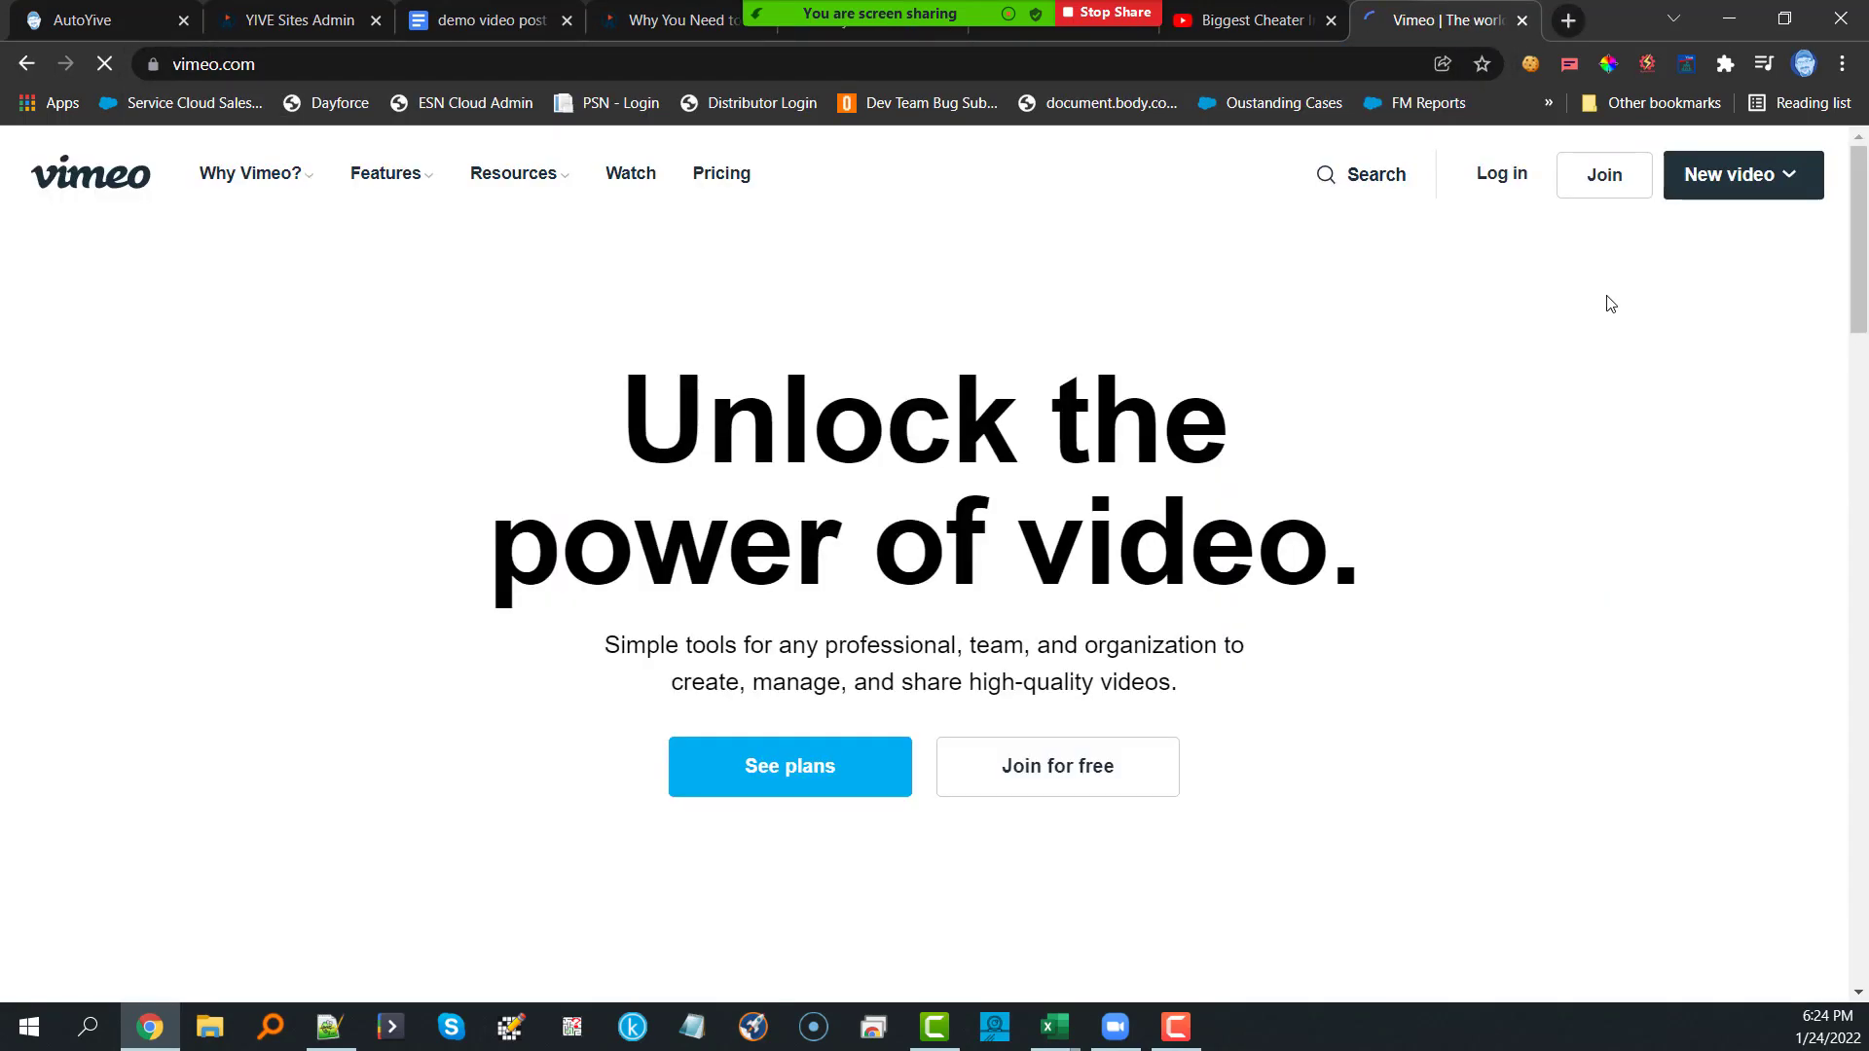
click(628, 177)
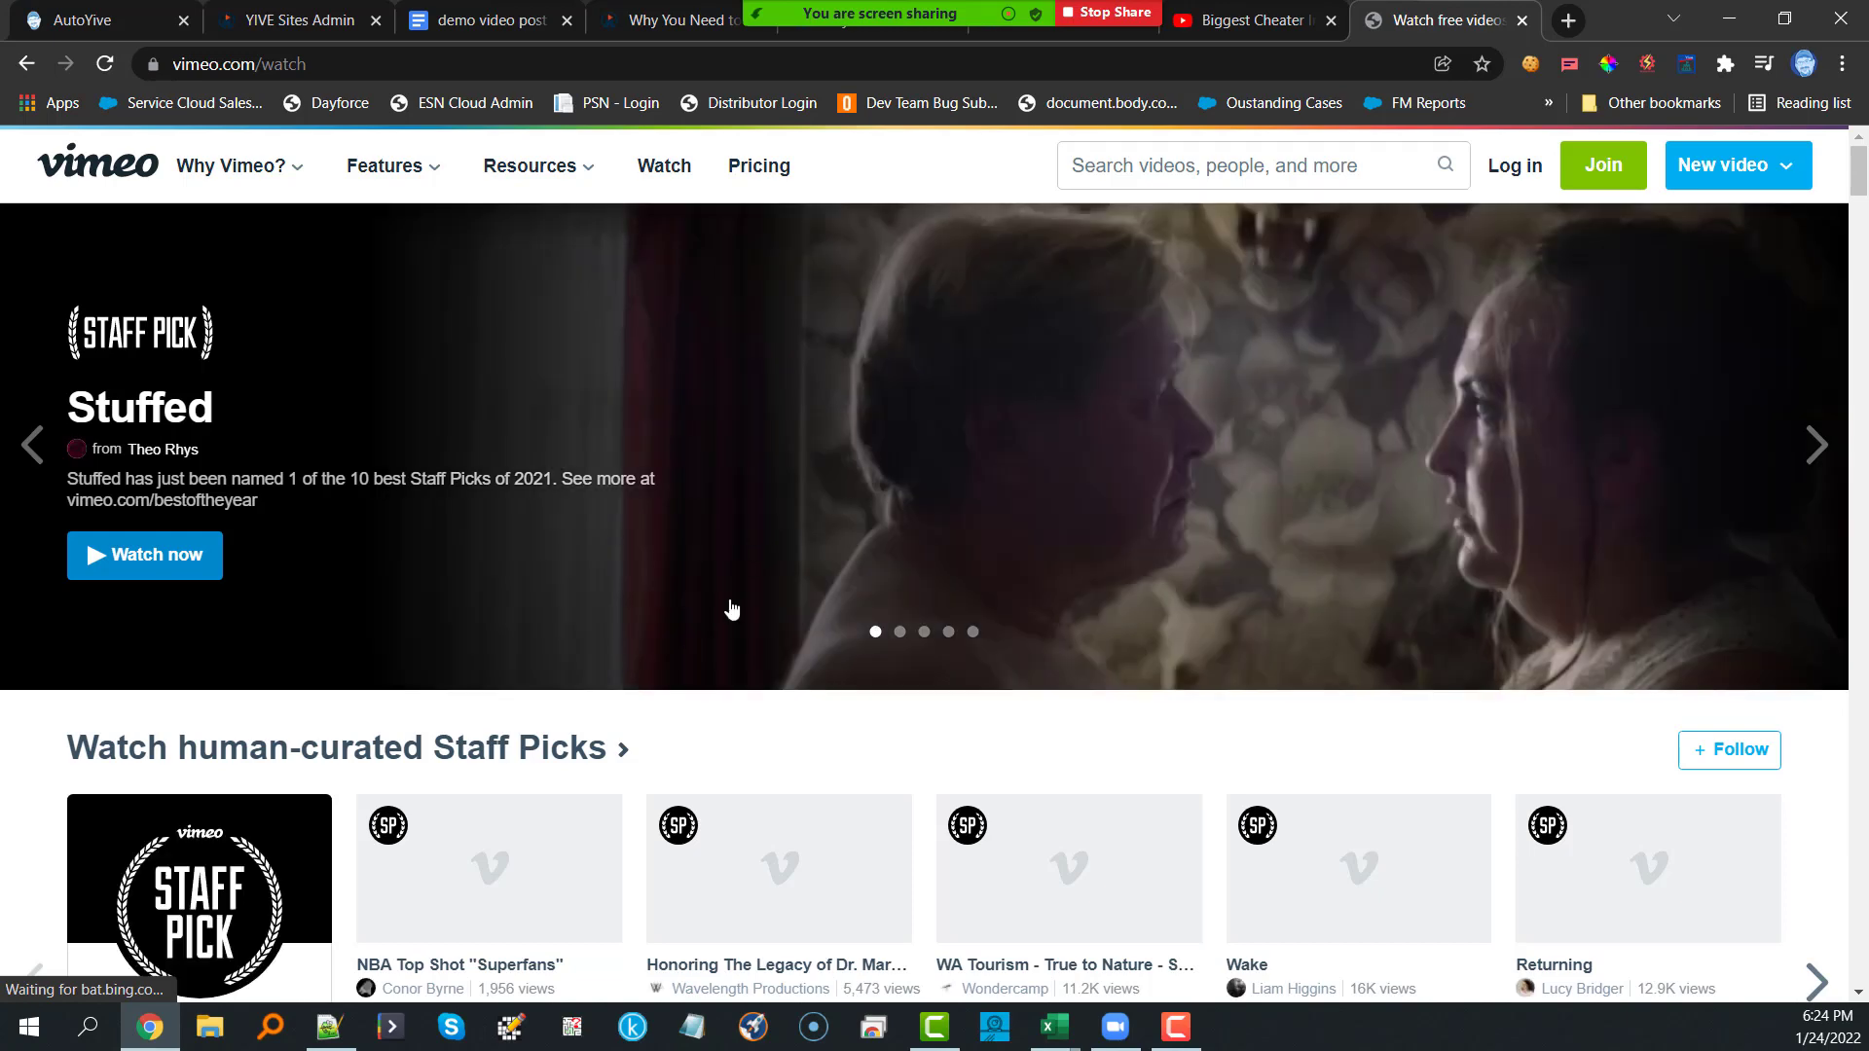
scroll(682, 623, down, 5)
mouse_move(496, 389)
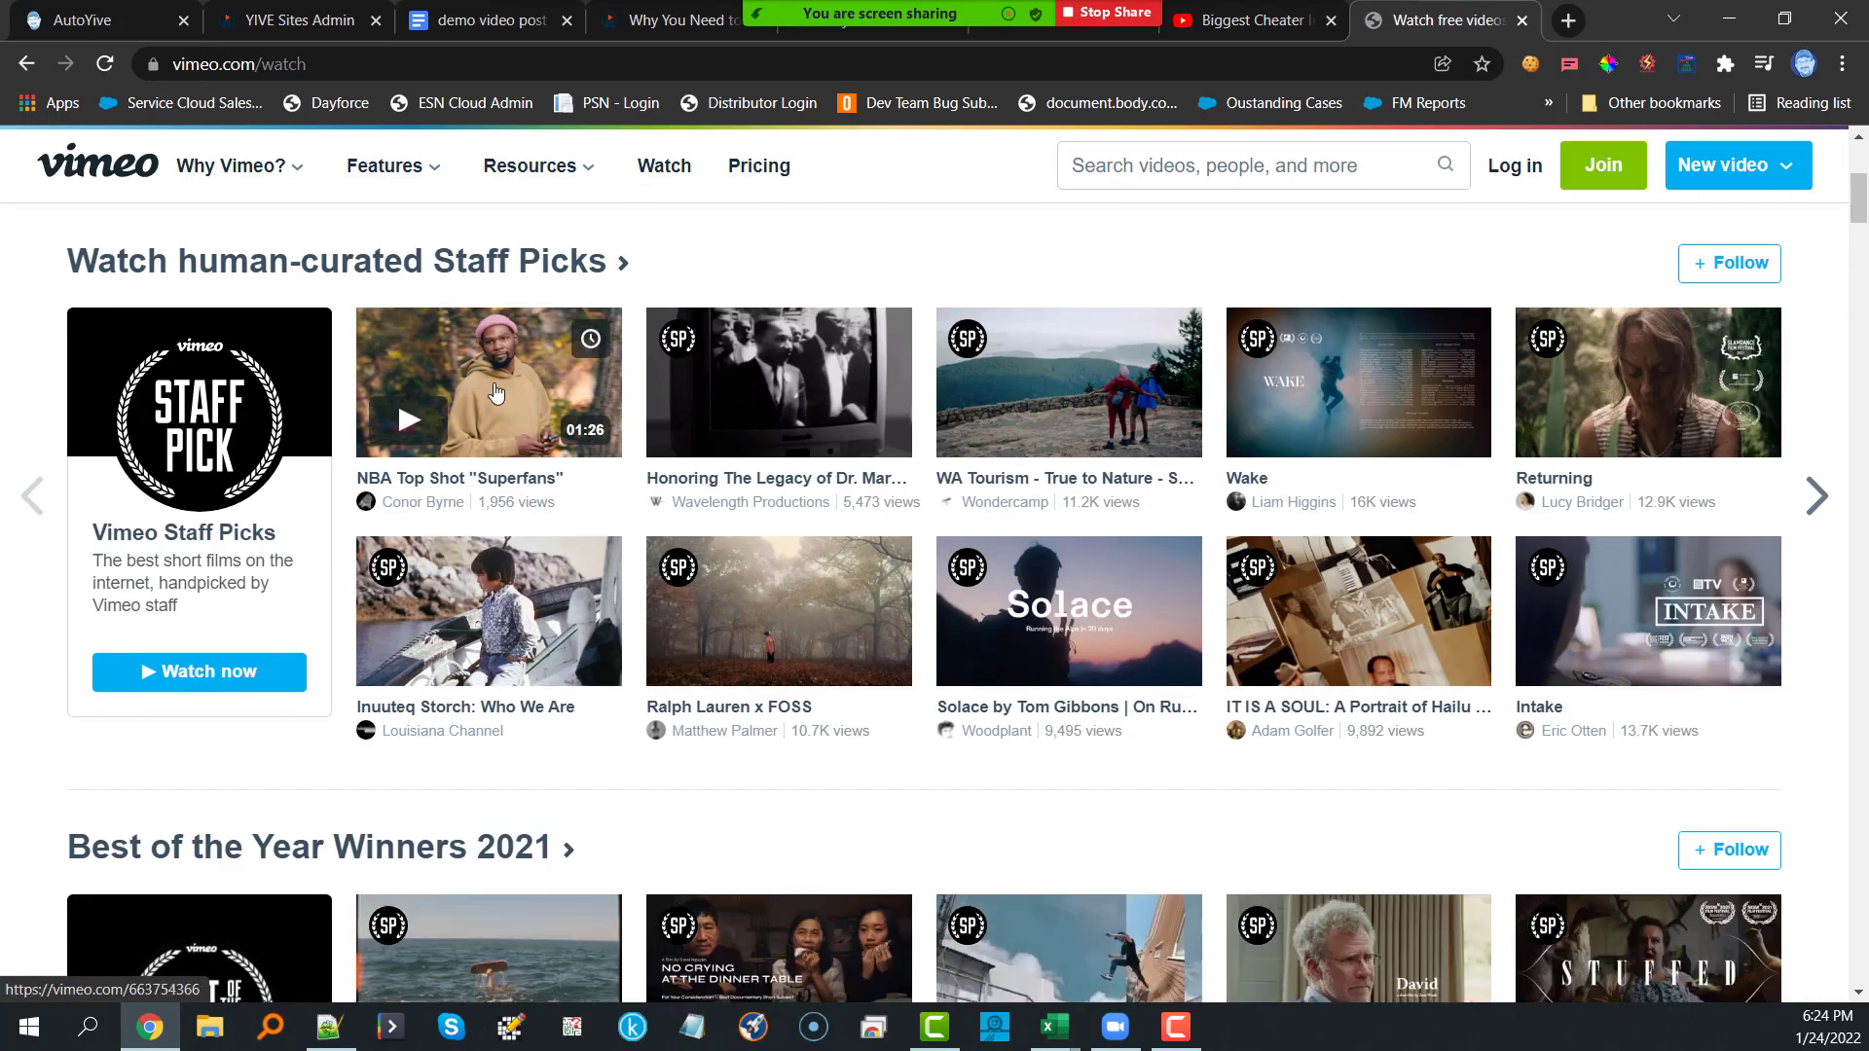
click(495, 393)
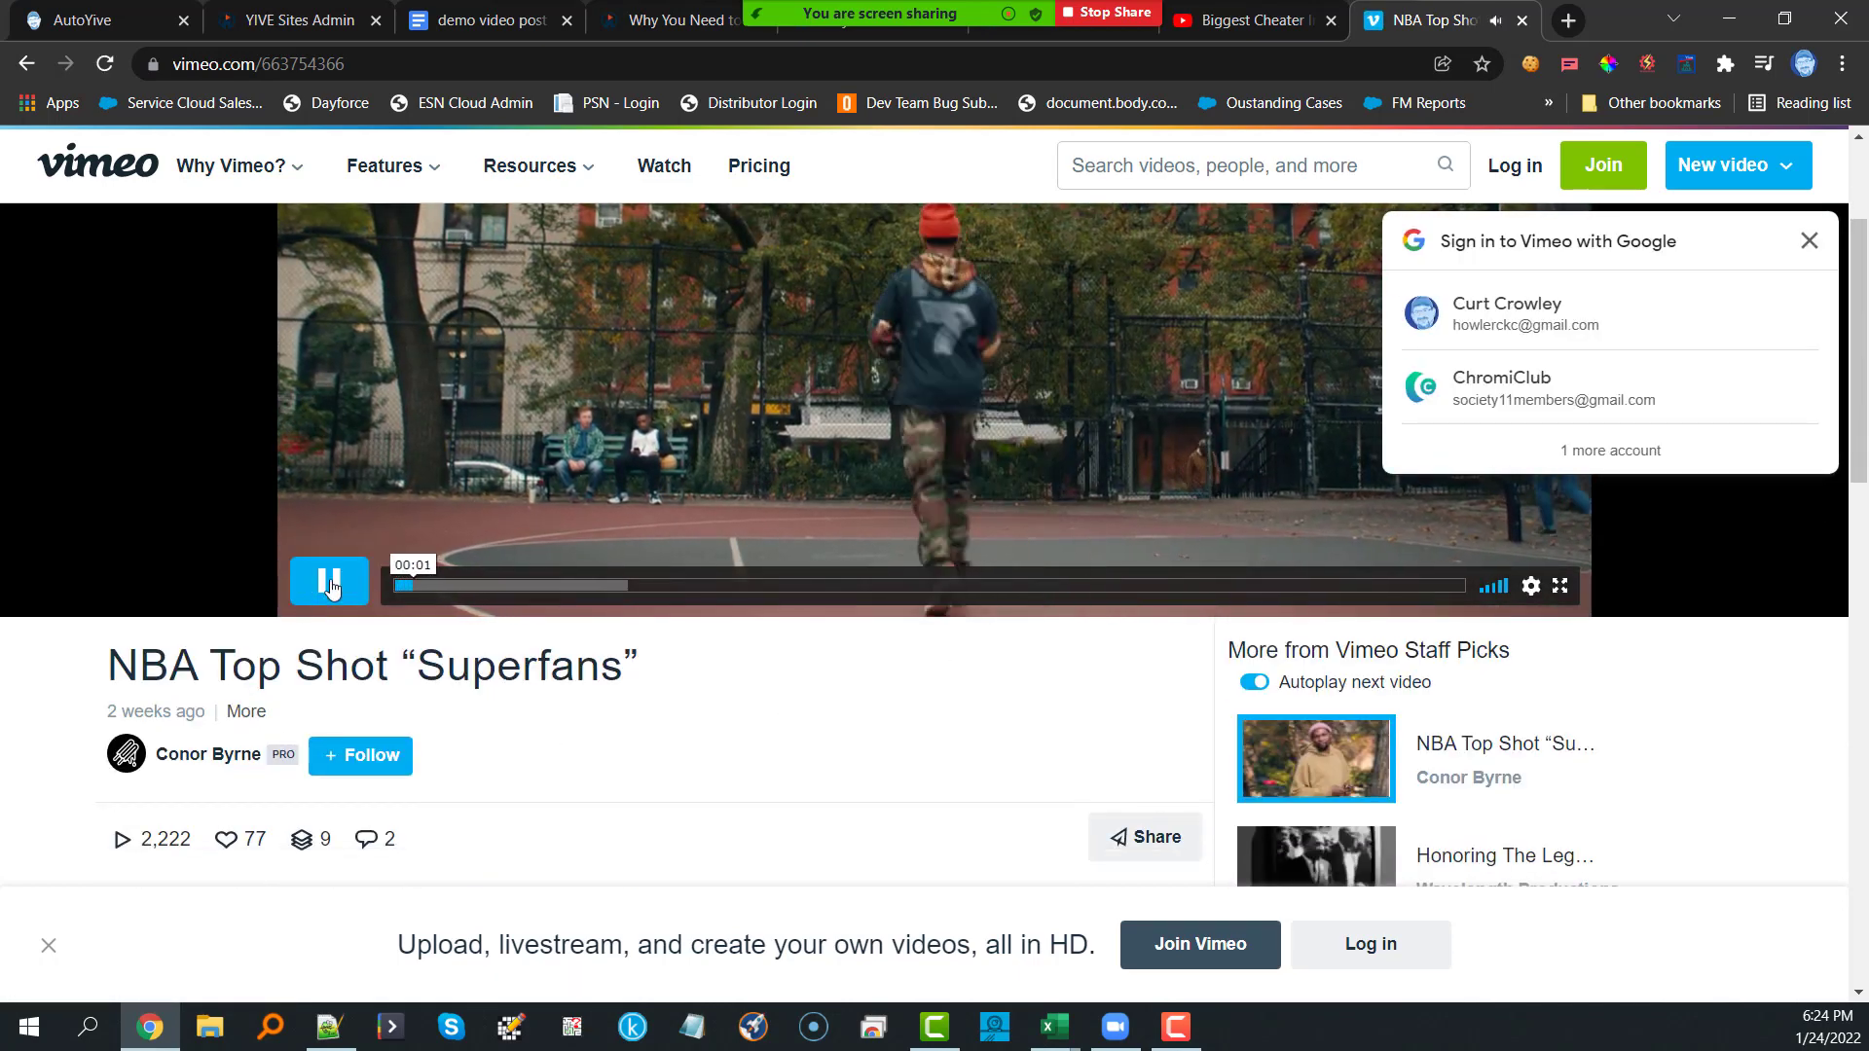
Step: Pause the video, dismiss the Google sign-in prompt and open the Share dialog
key(space)
scroll(1122, 710, down, 1)
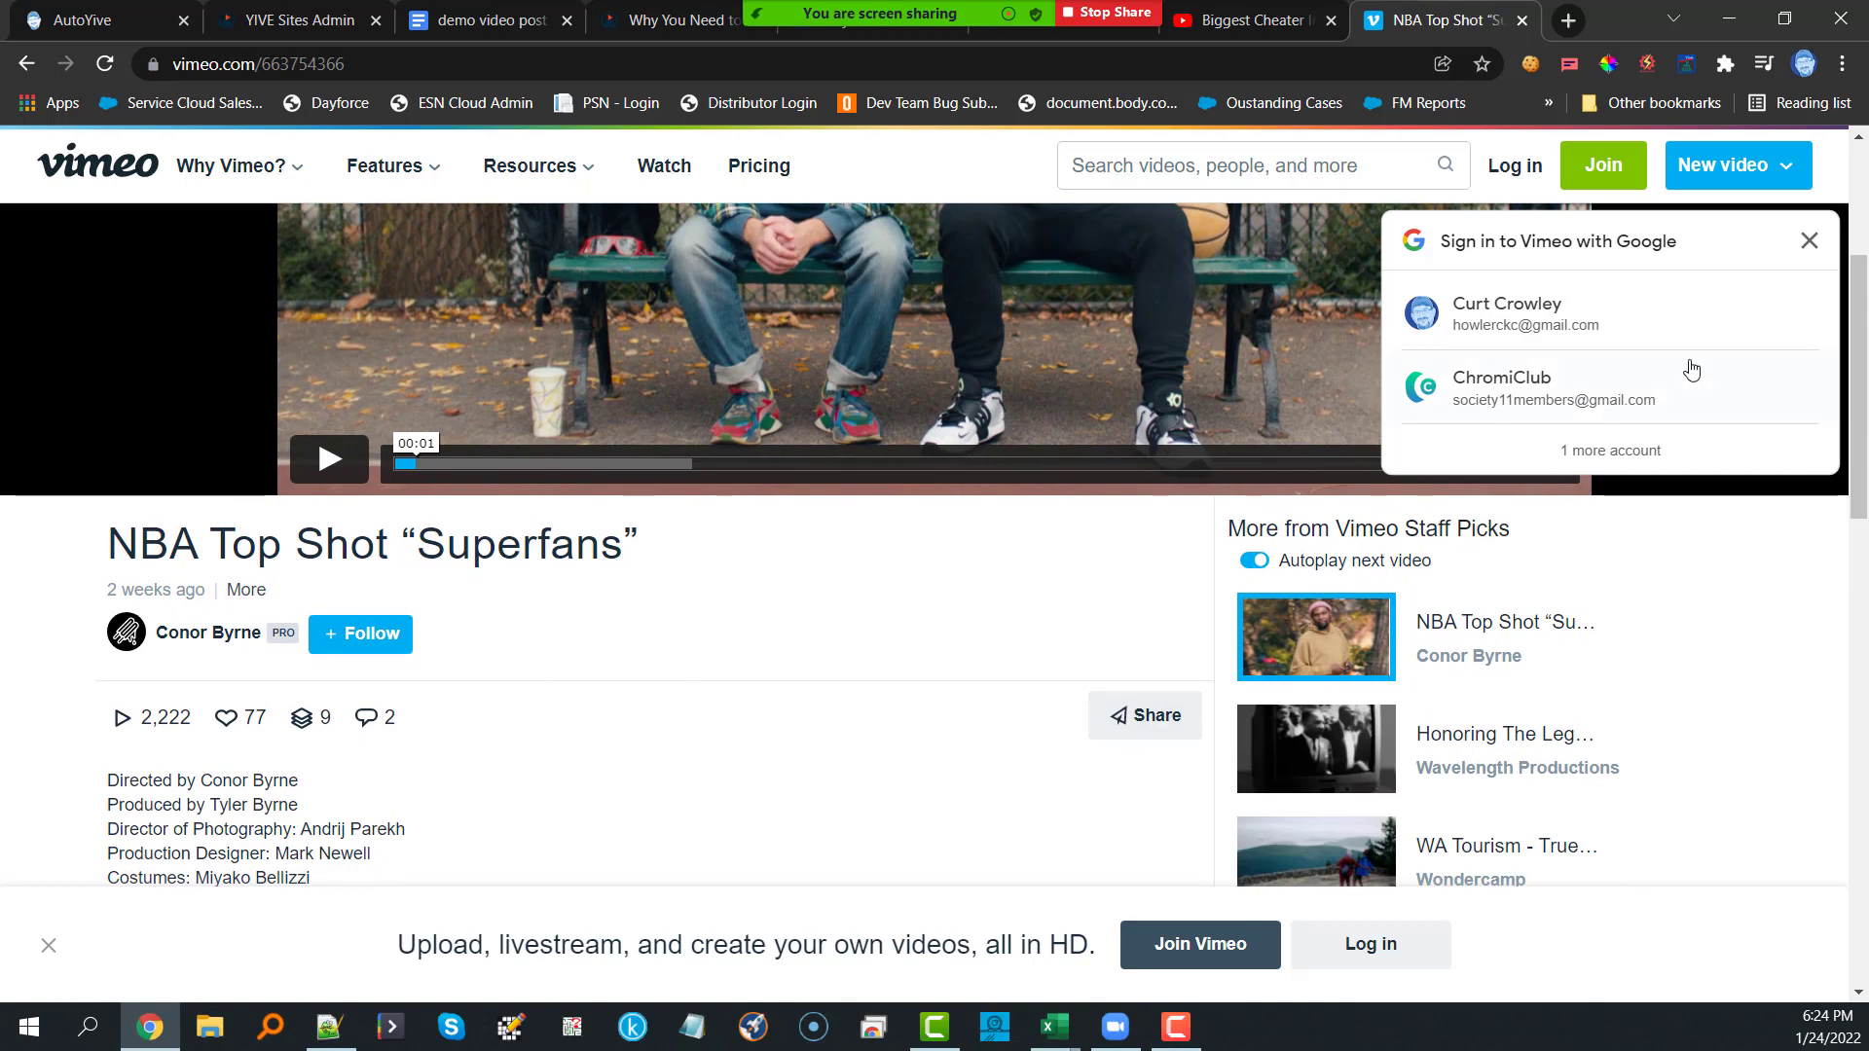
click(1809, 240)
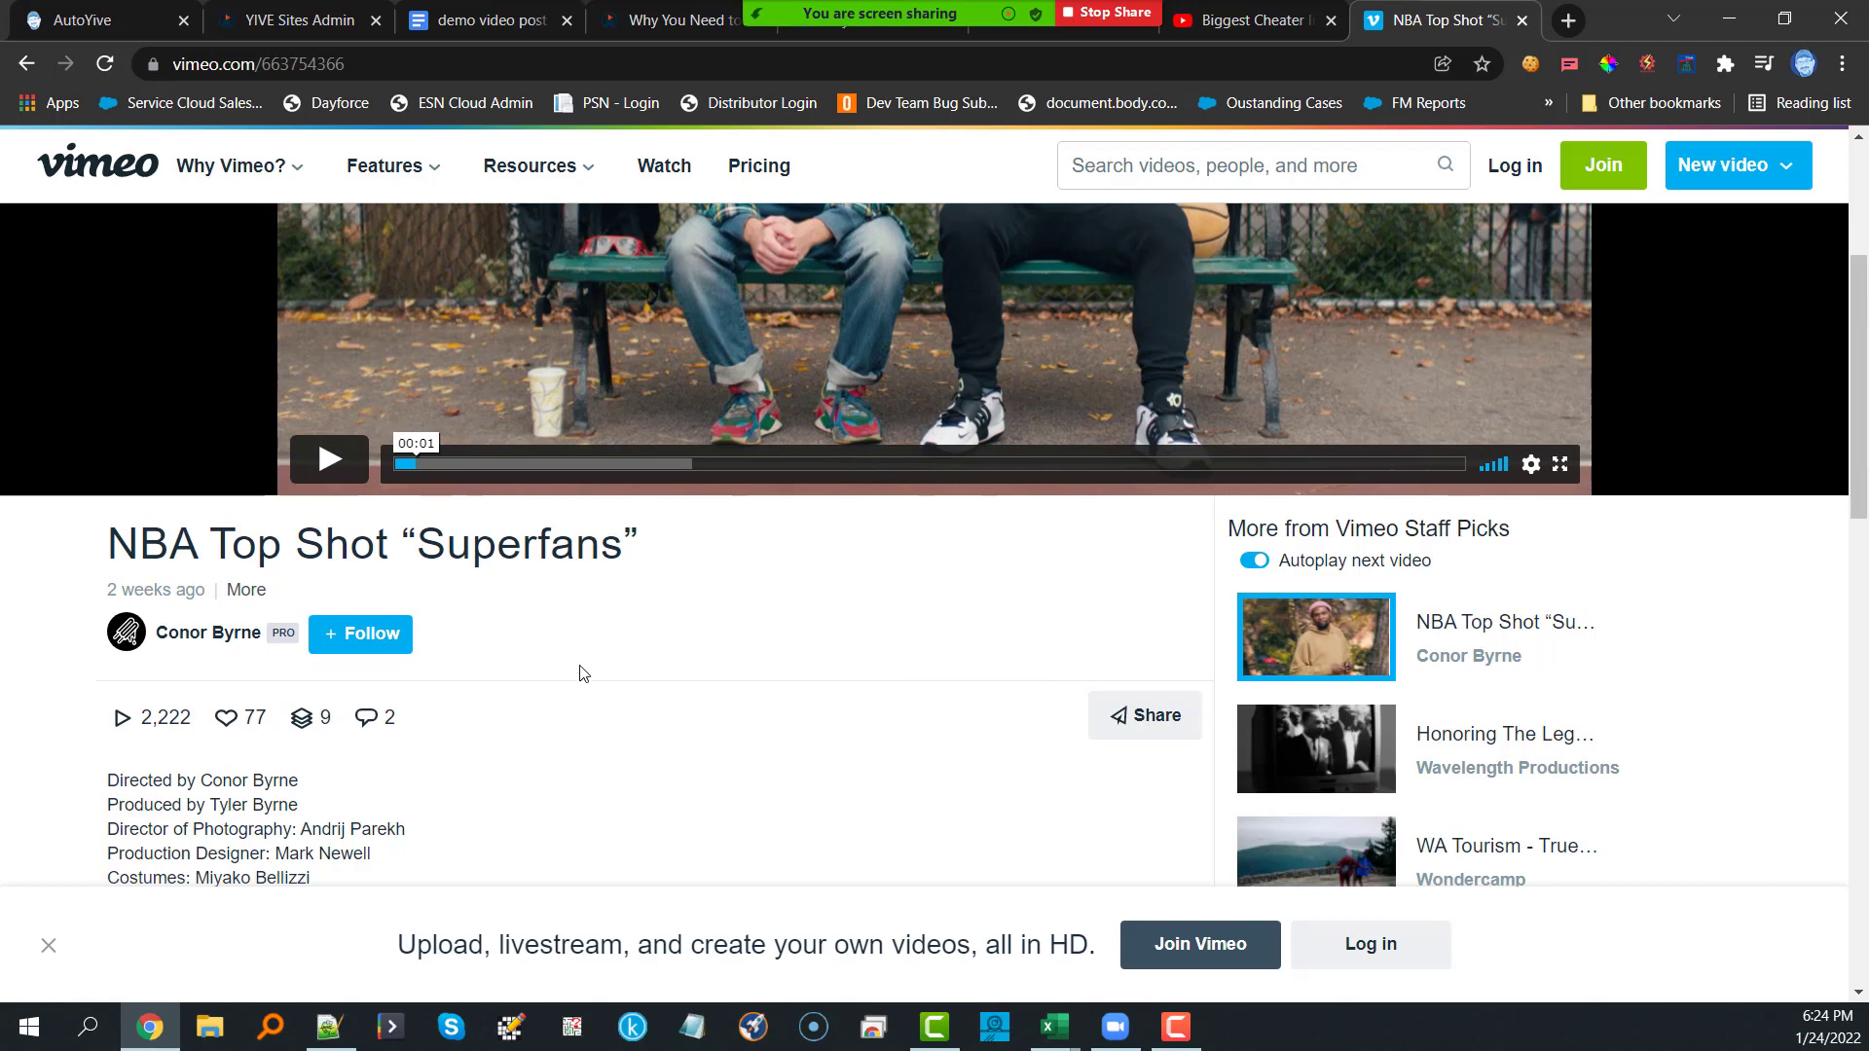
scroll(545, 676, down, 2)
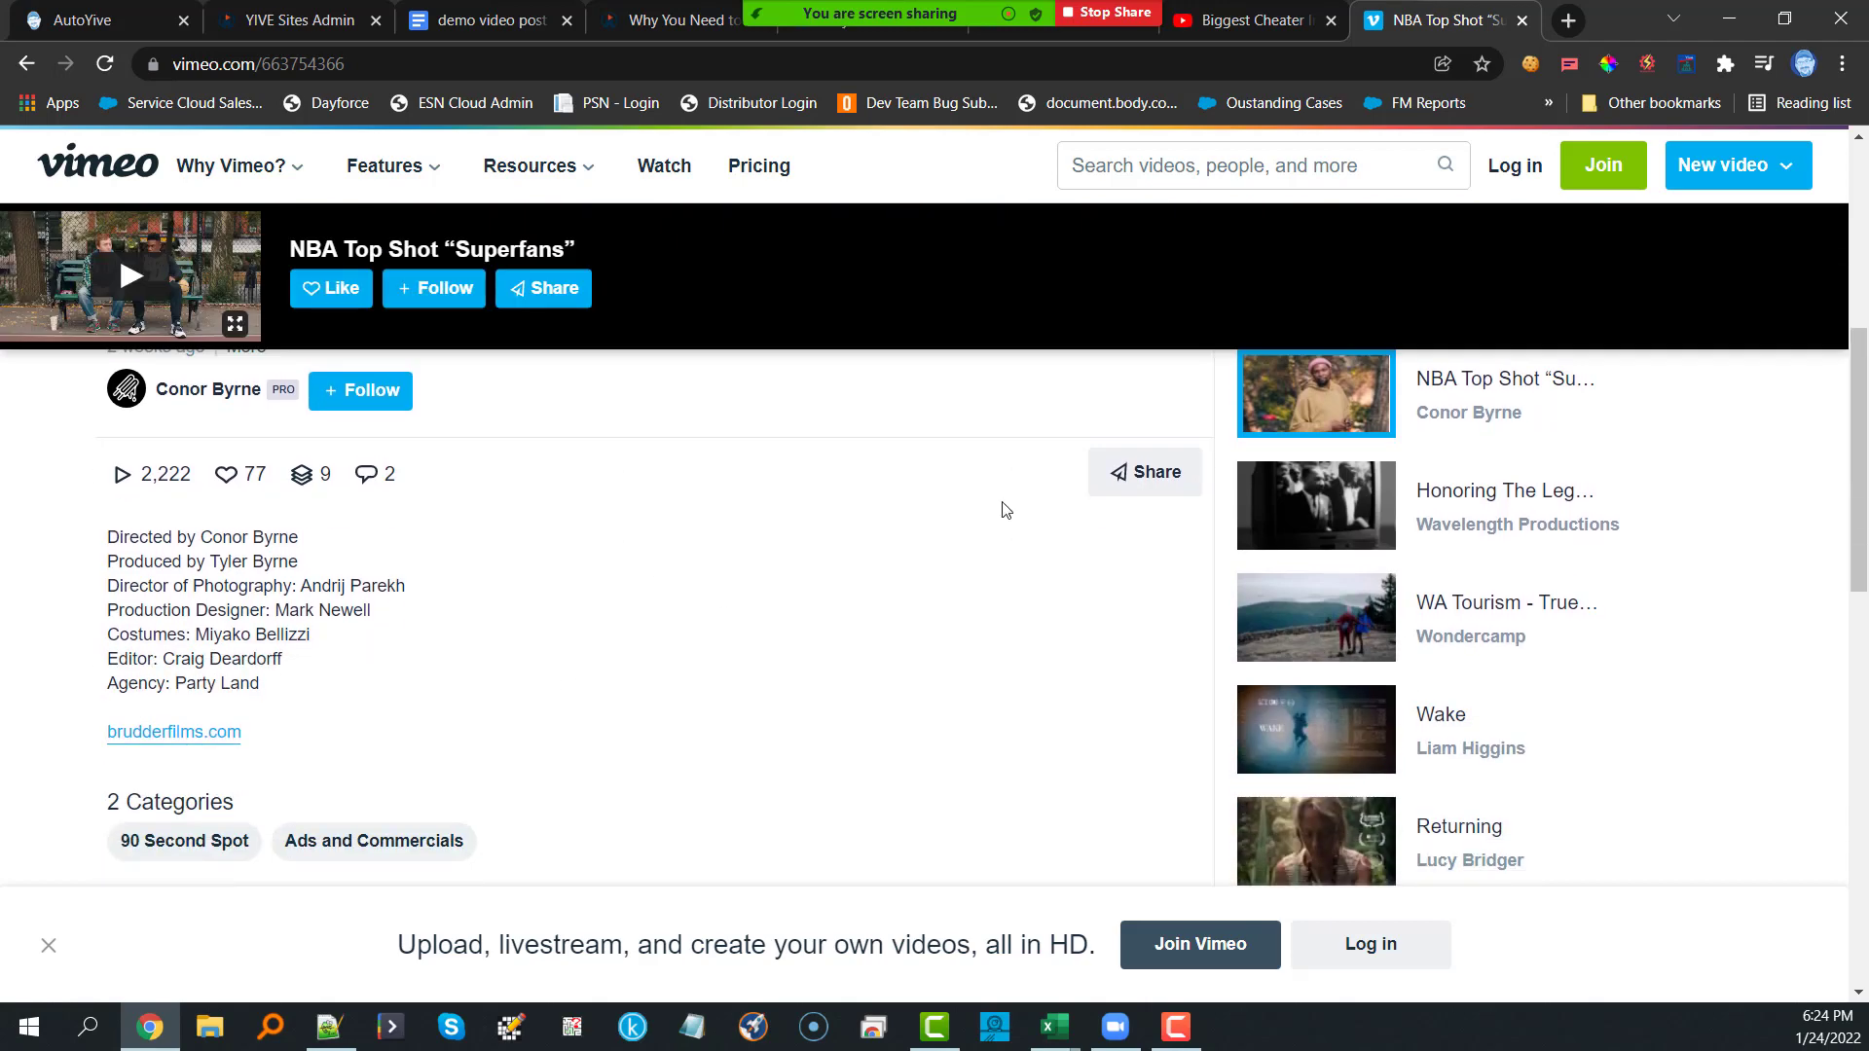
click(1117, 479)
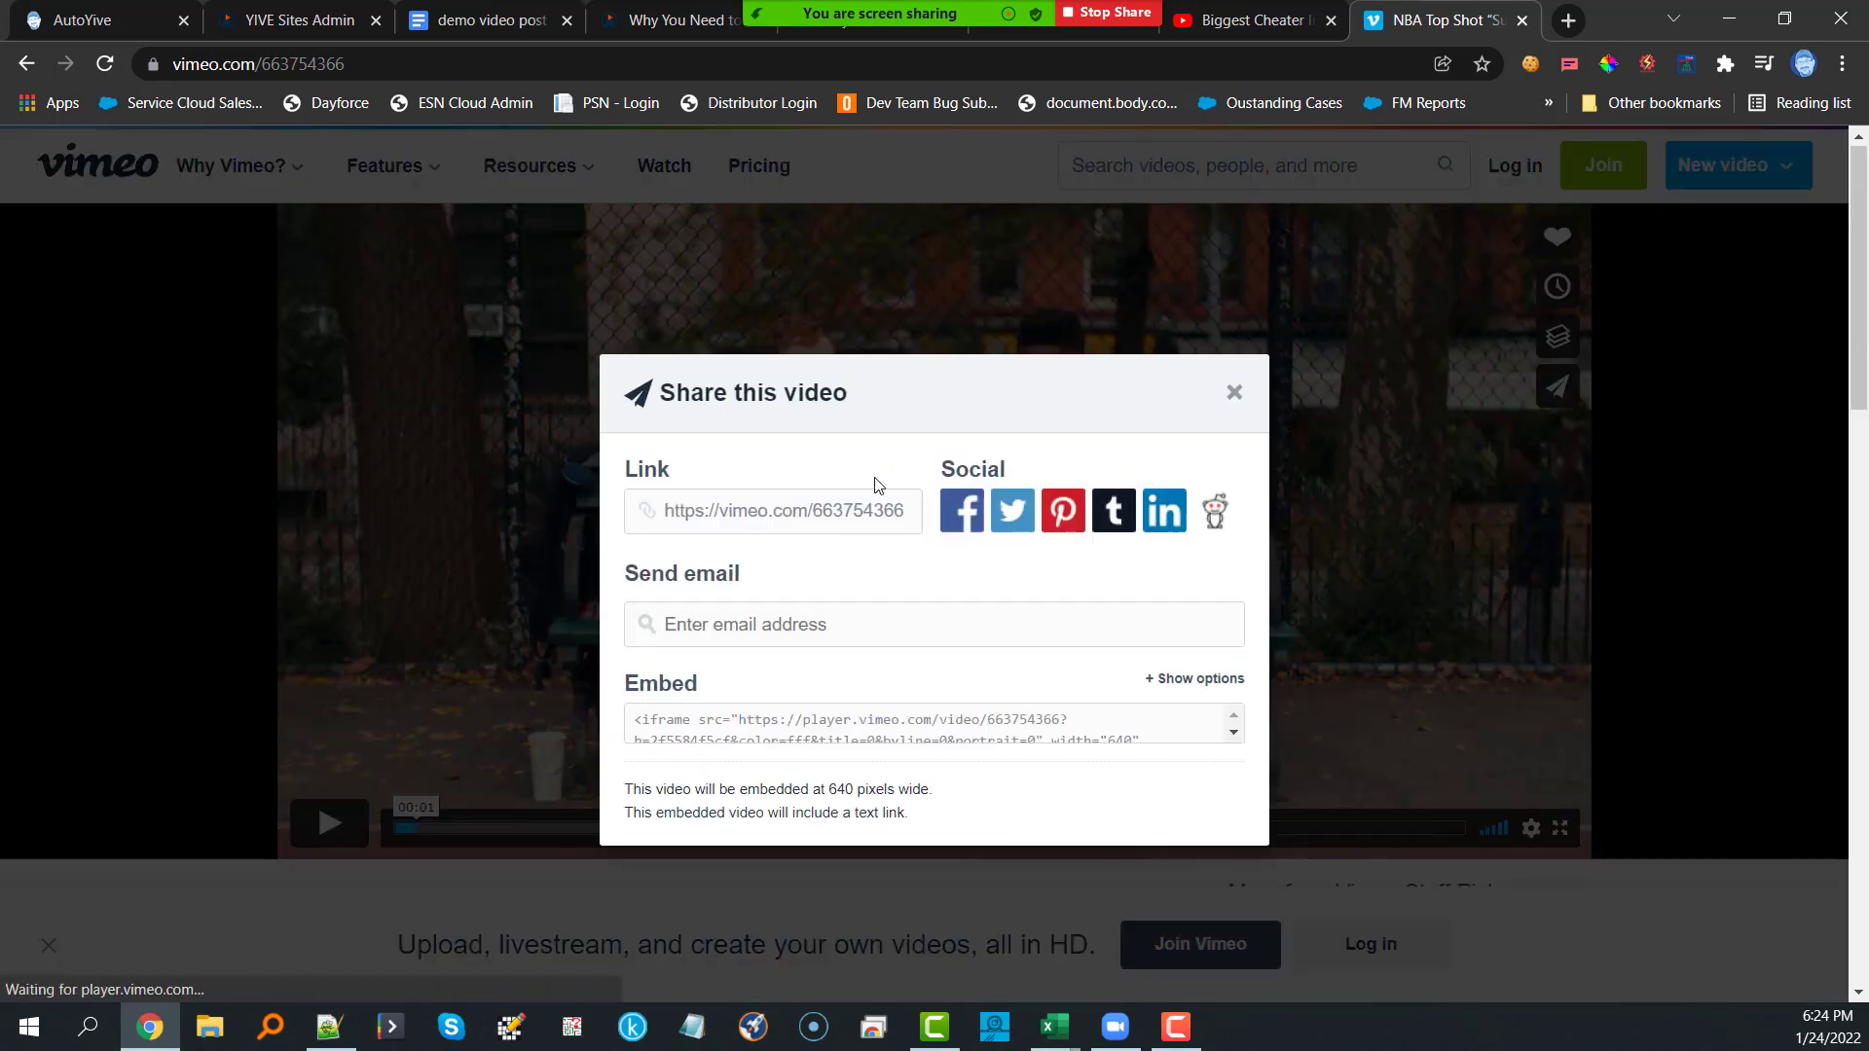
Step: Select the complete iframe embed code in the Vimeo Share dialog's Embed box
click(649, 724)
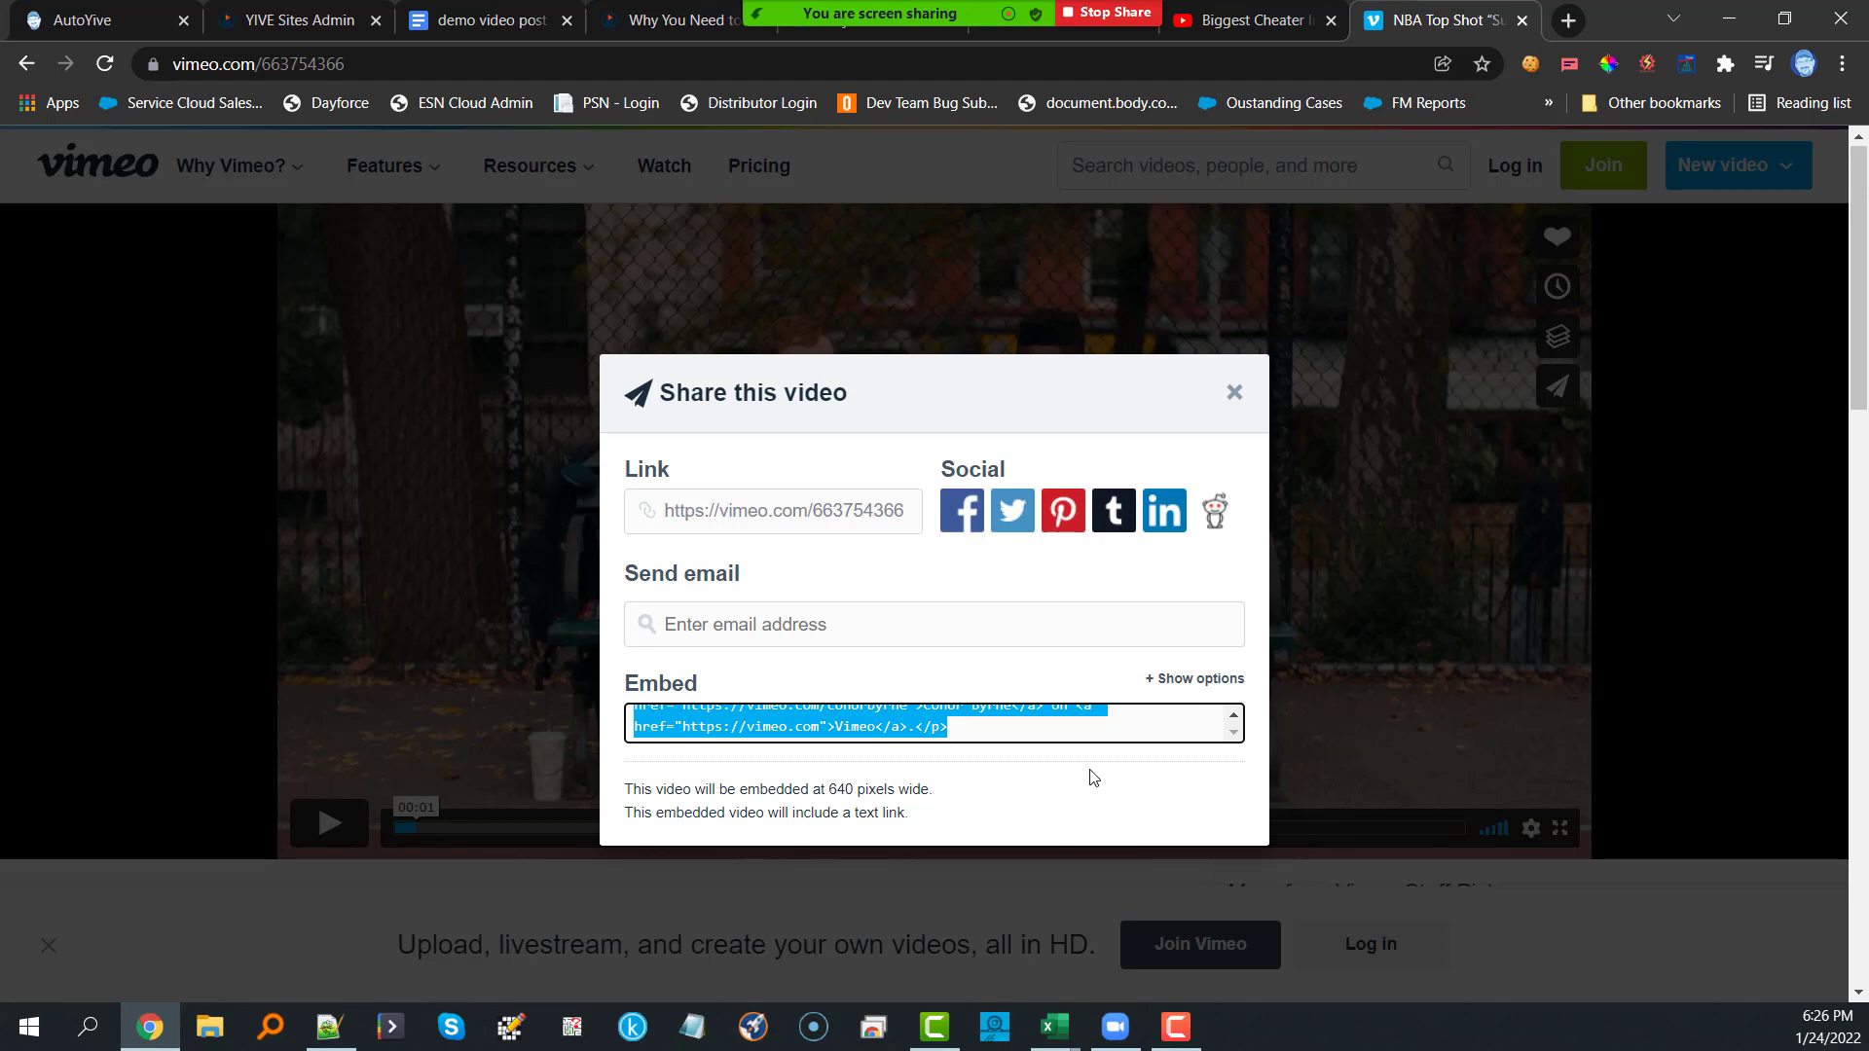
Step: Return to the YIVE Sites Admin tab and open the Blogs list
click(281, 26)
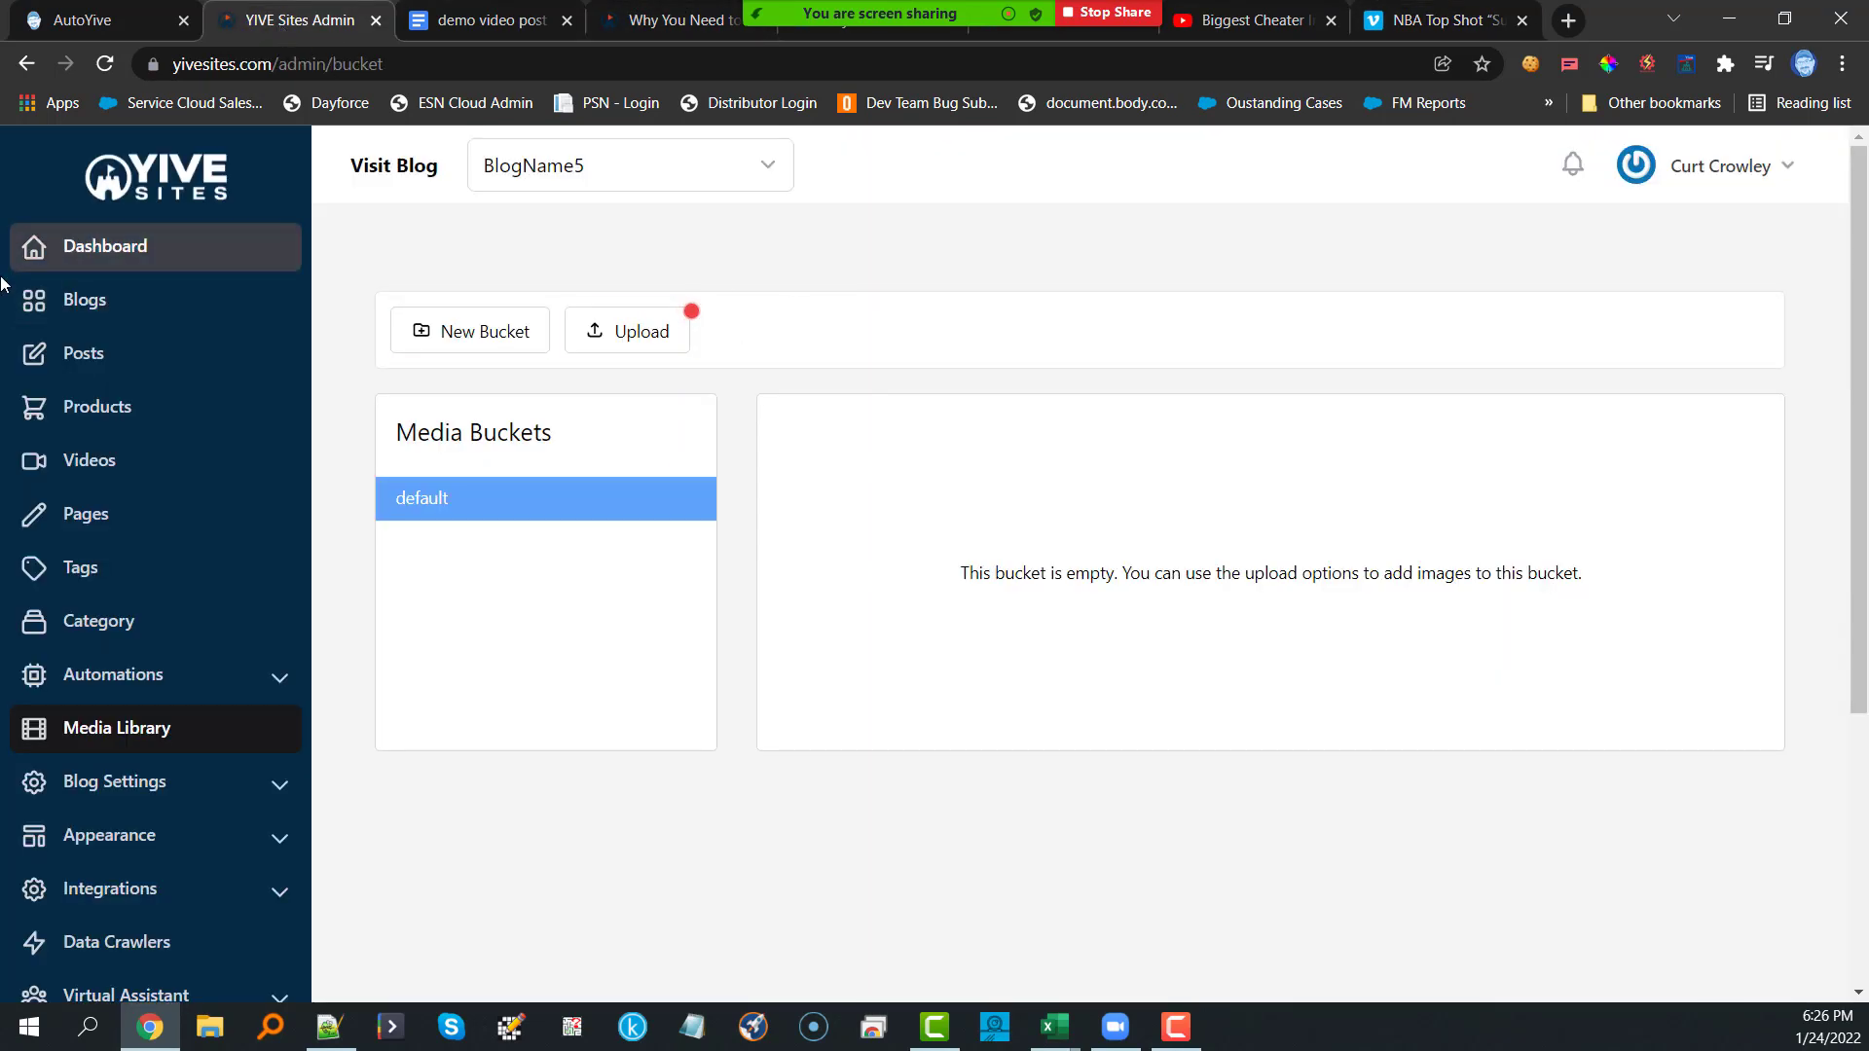
click(39, 300)
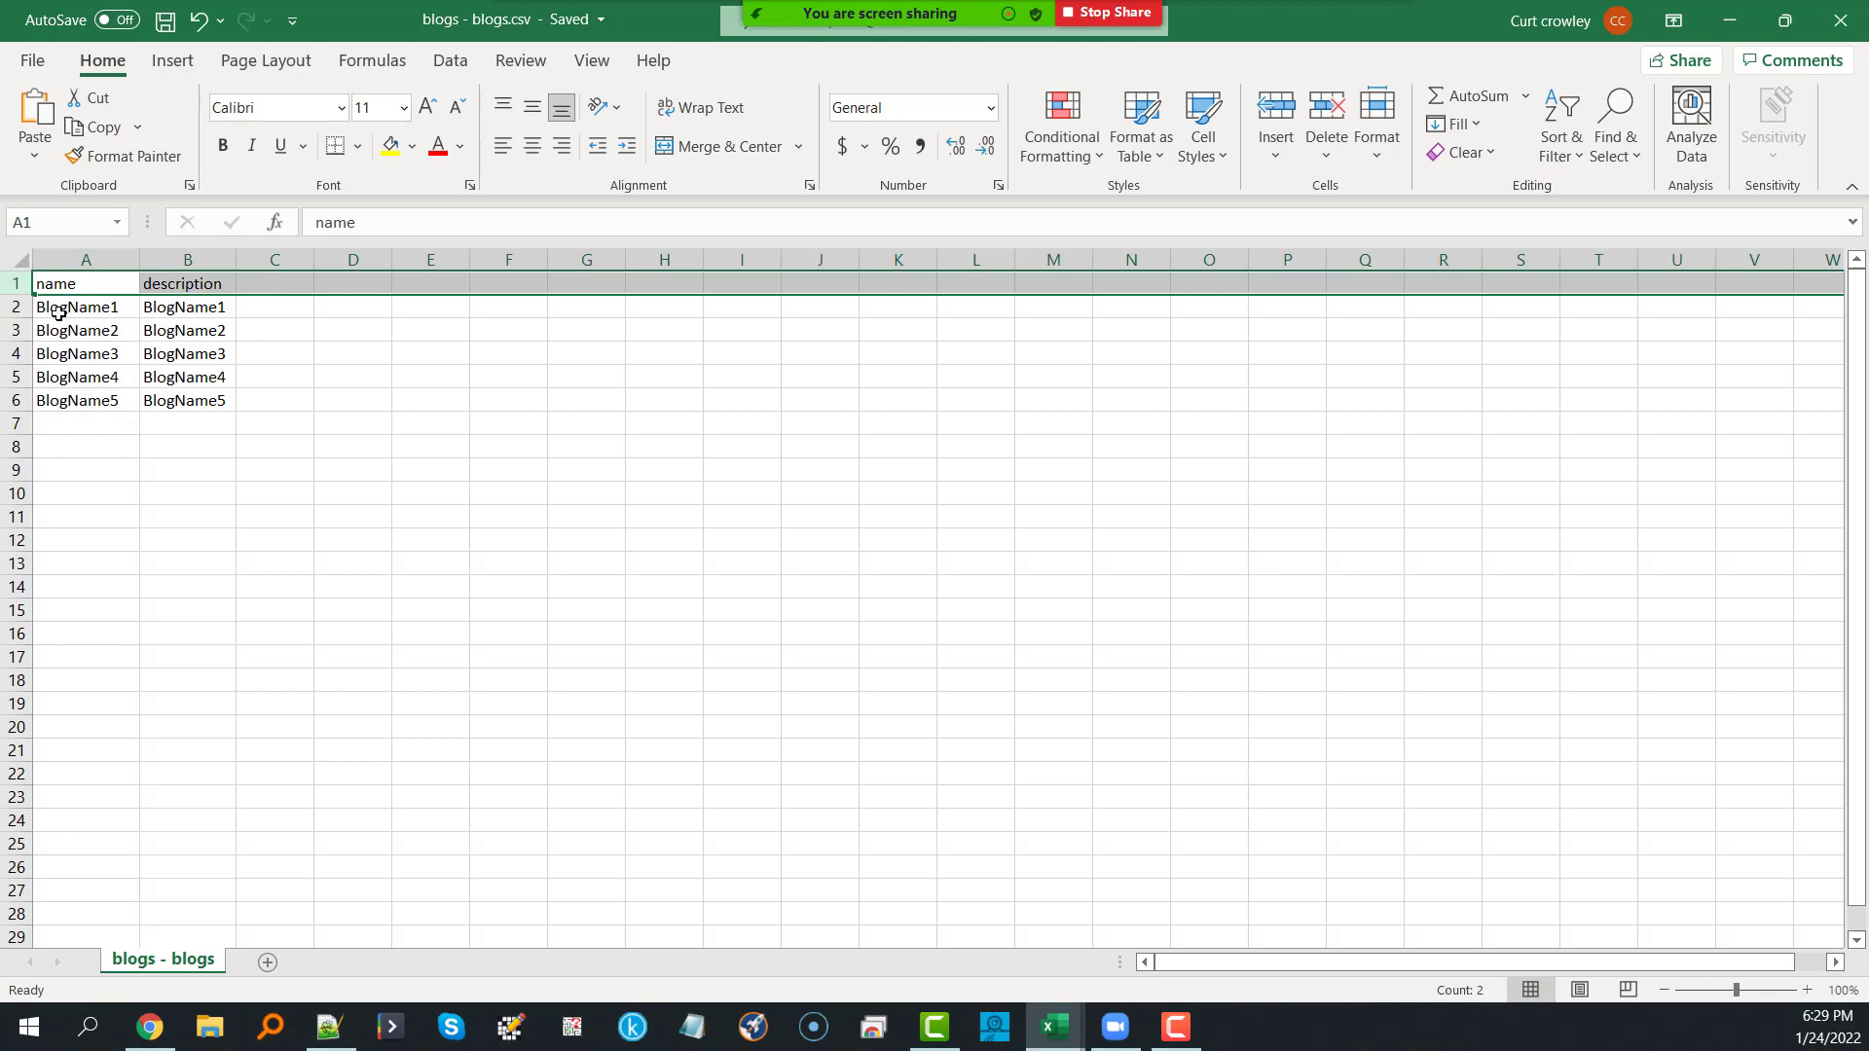
Step: Edit cell A2 from BlogName1 to 'Blog-Name-here' in the formula bar
drag(61, 308, 65, 393)
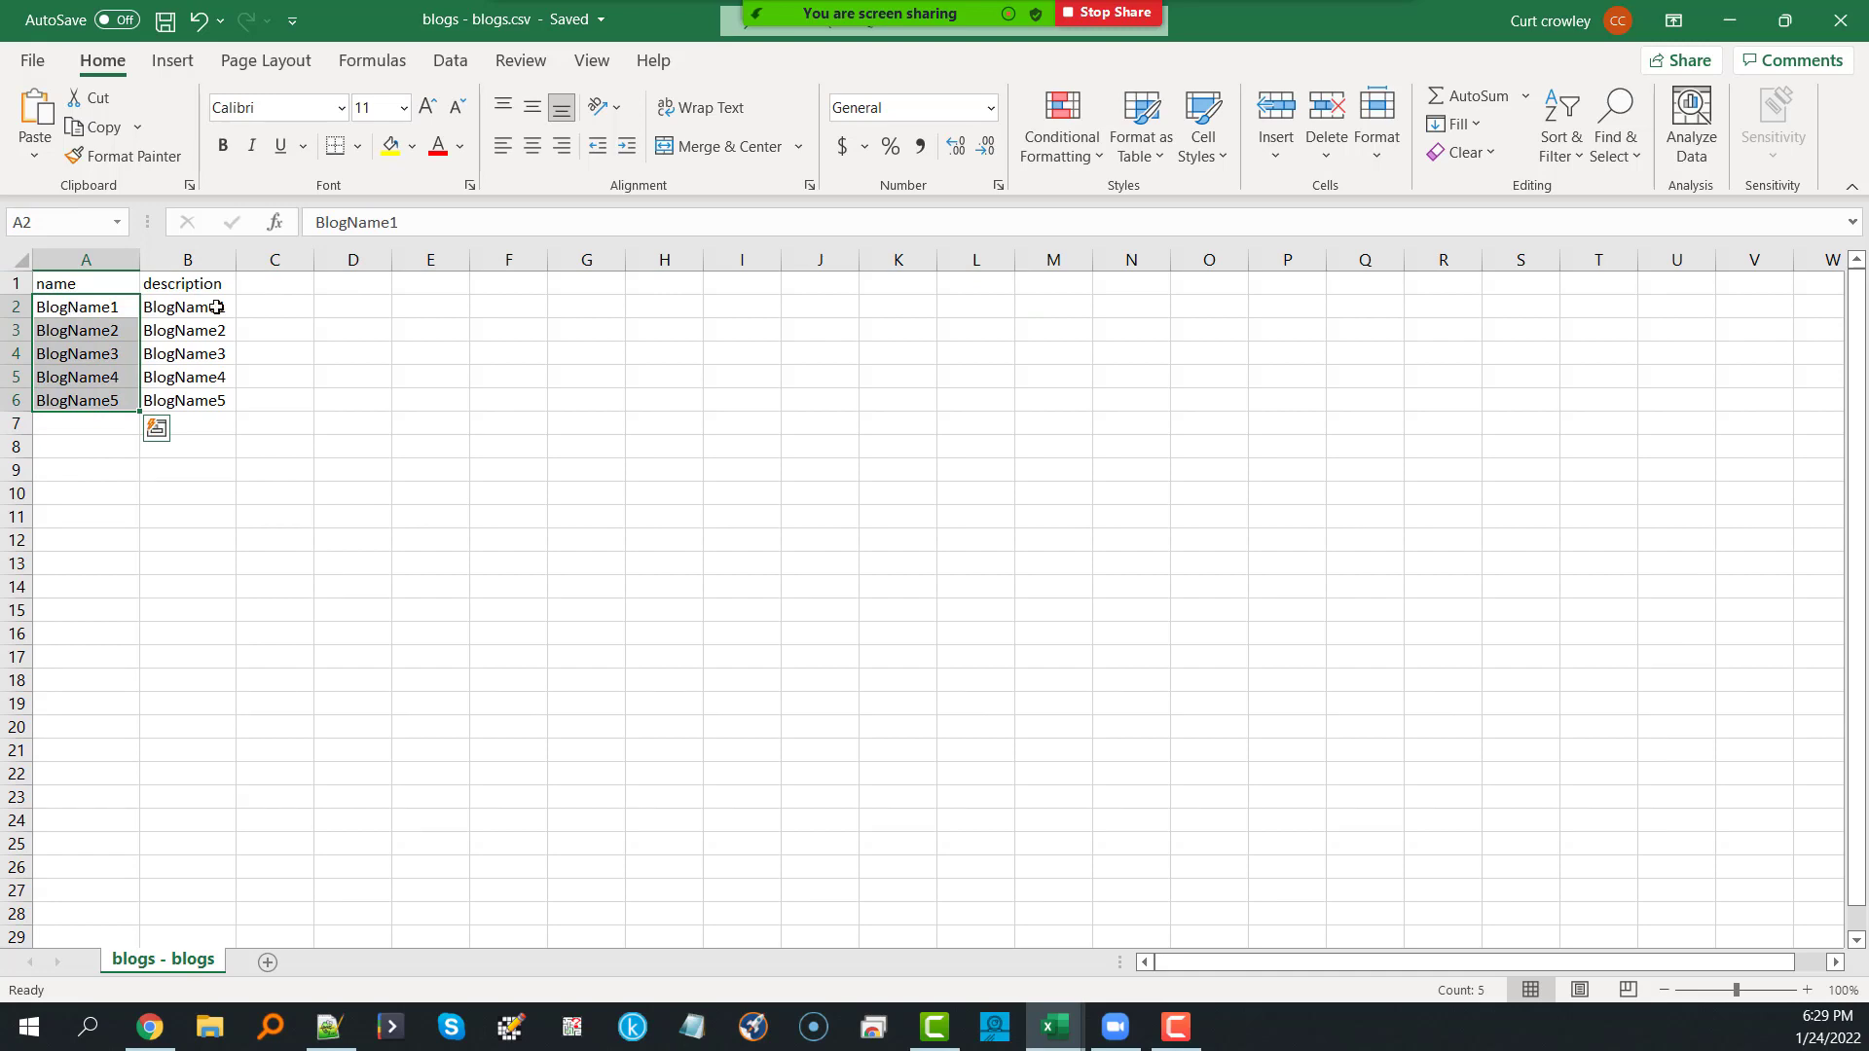
click(423, 222)
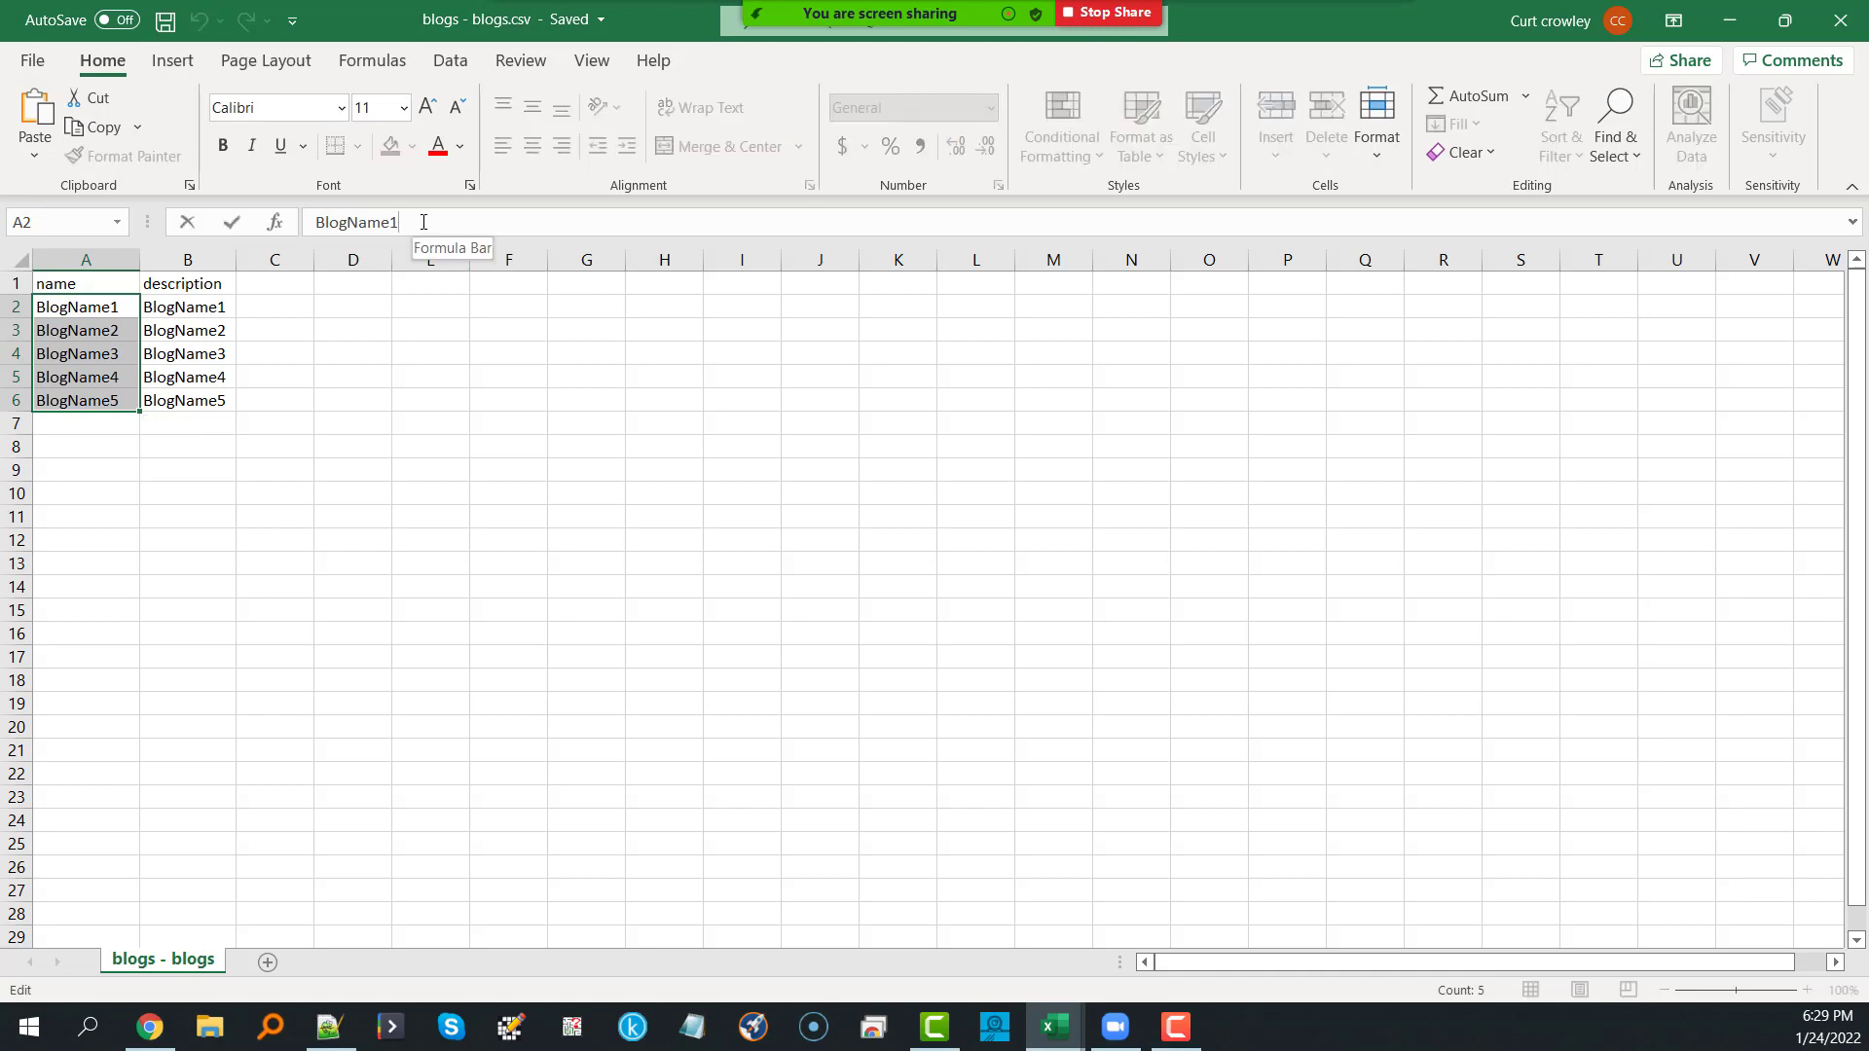
key(BackSpace)
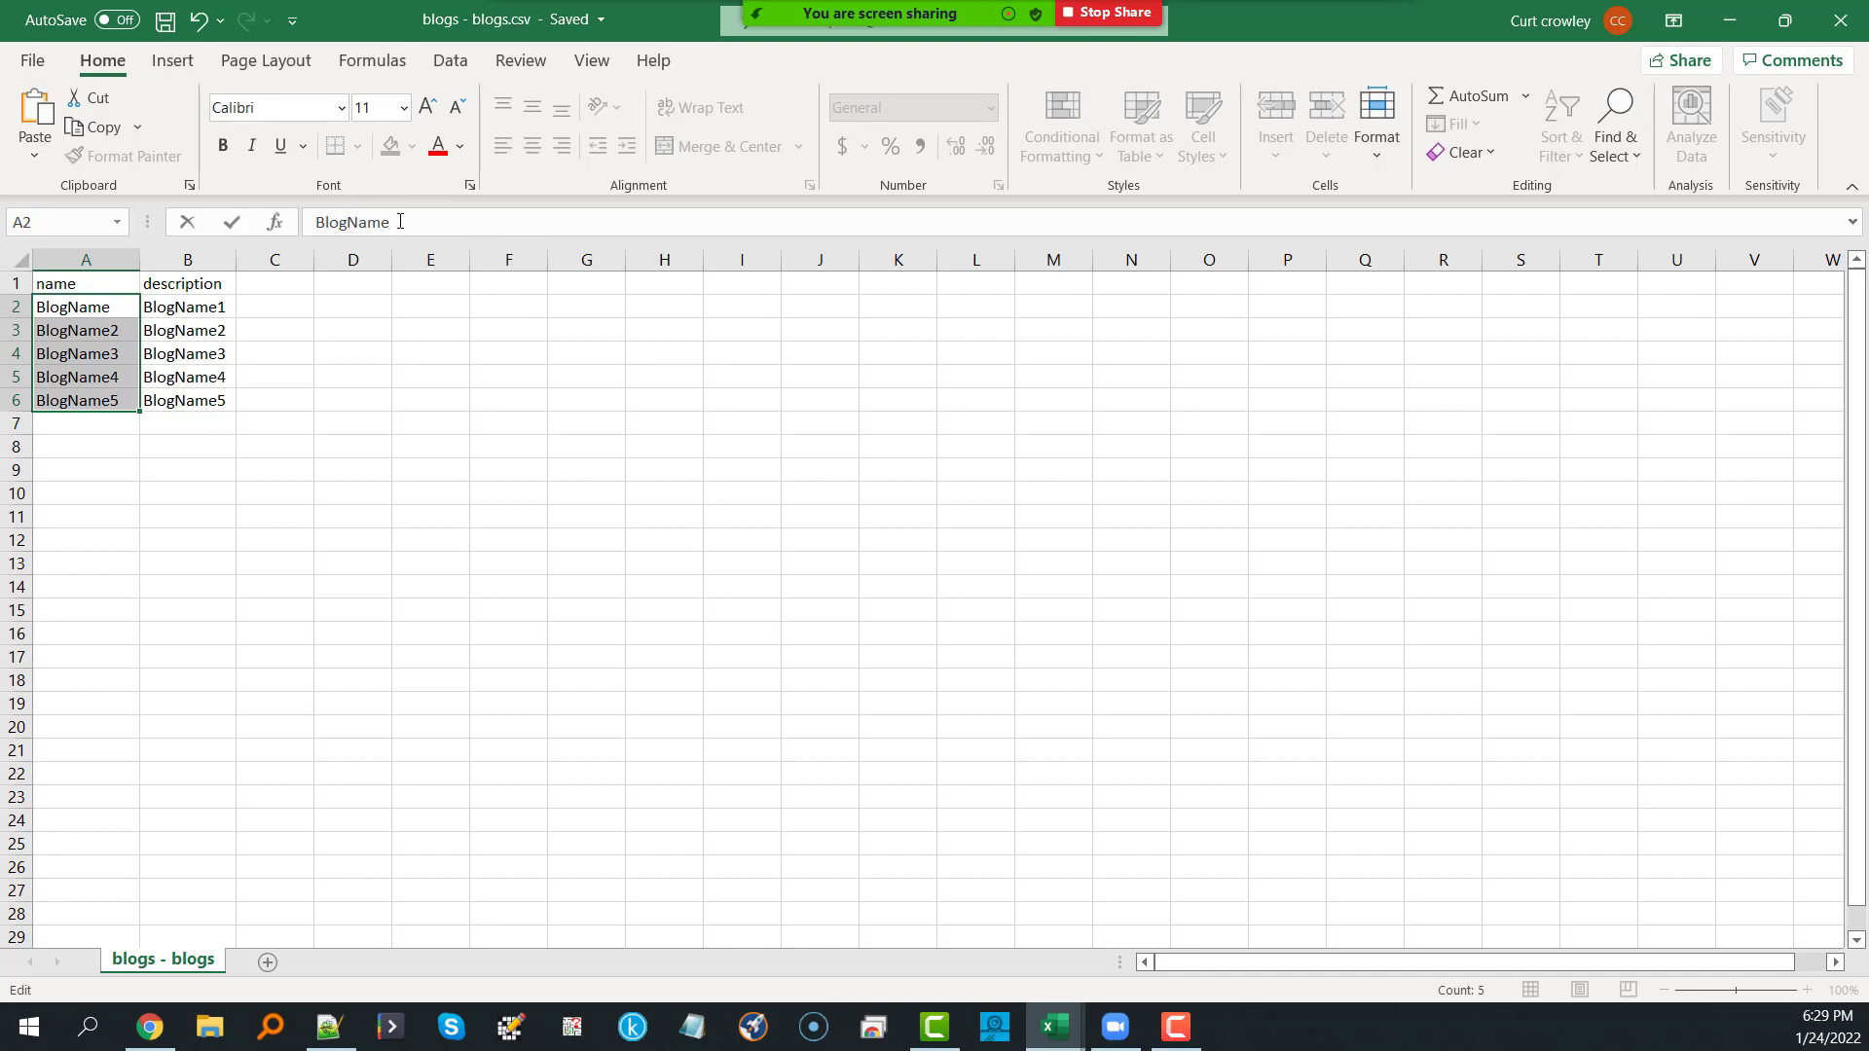
key(Left)
key(Left)
key(Left)
key(Left)
text(--here)
click(376, 347)
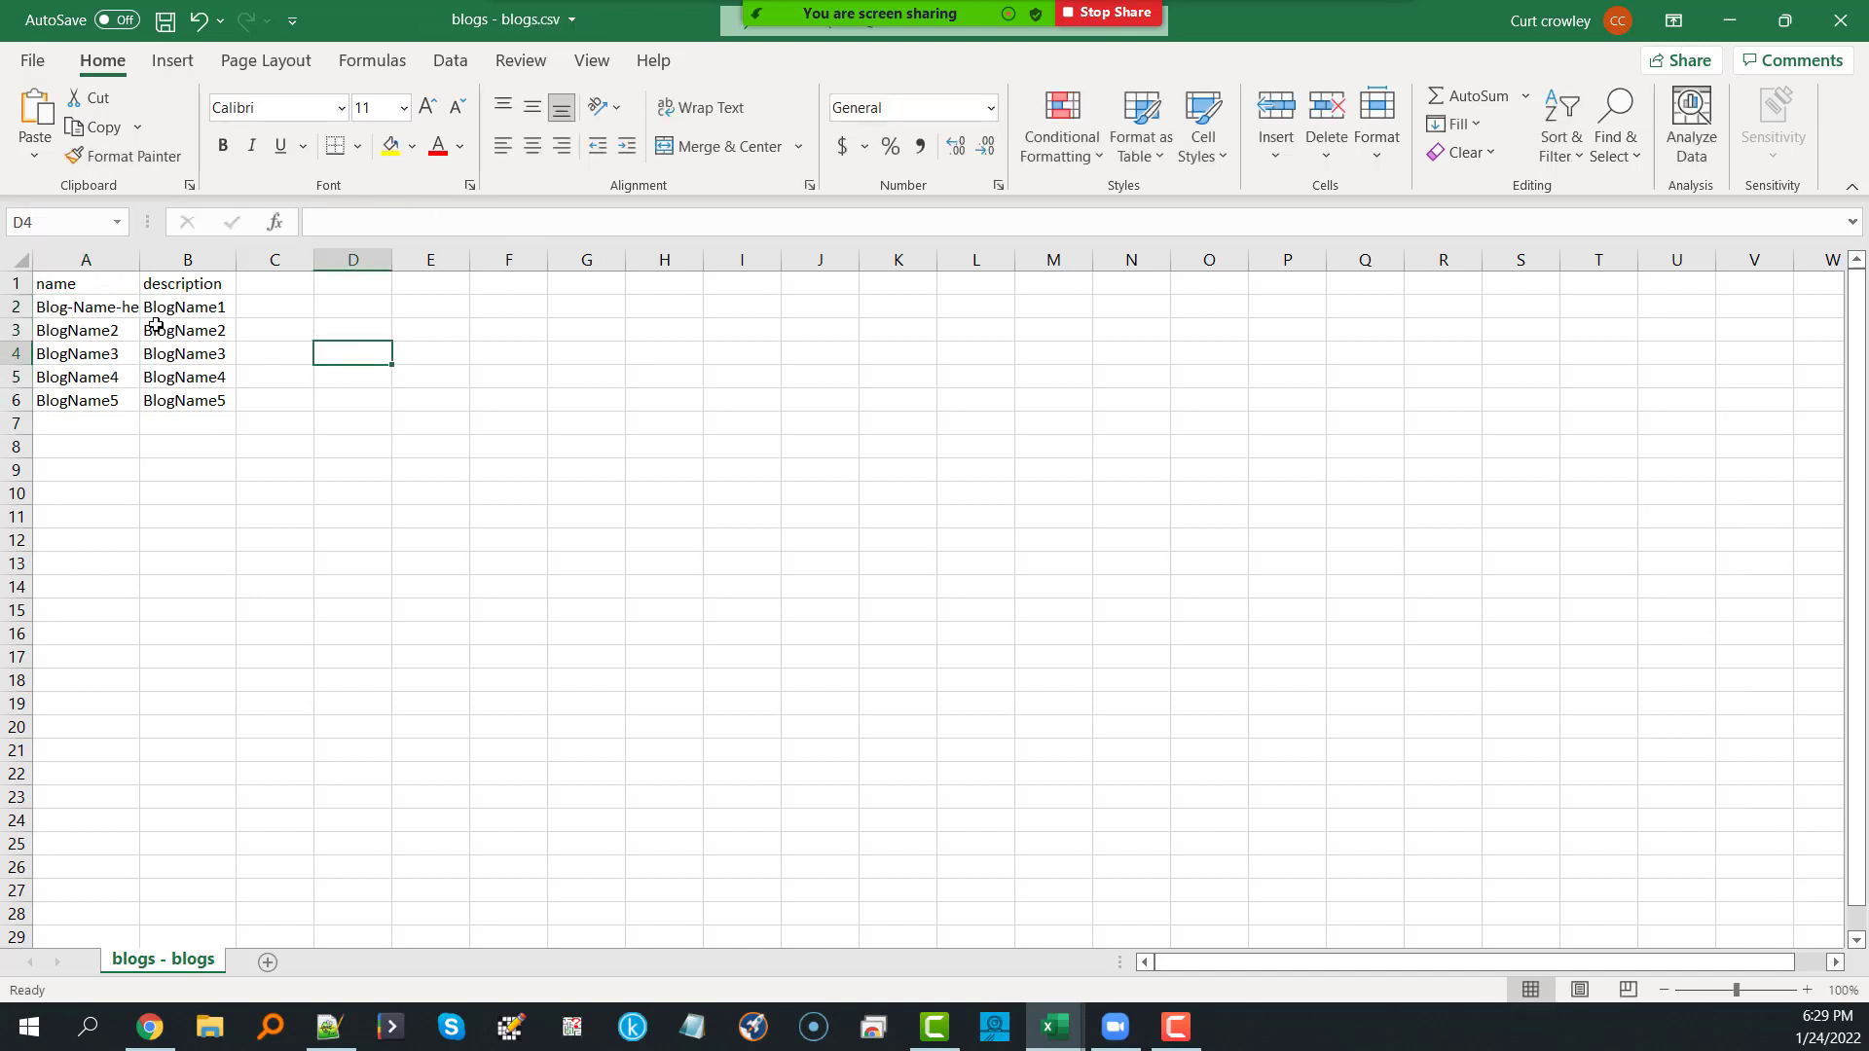
Step: Review the remaining names BlogName2–BlogName5 in A3–A6 and select the column A names
click(85, 331)
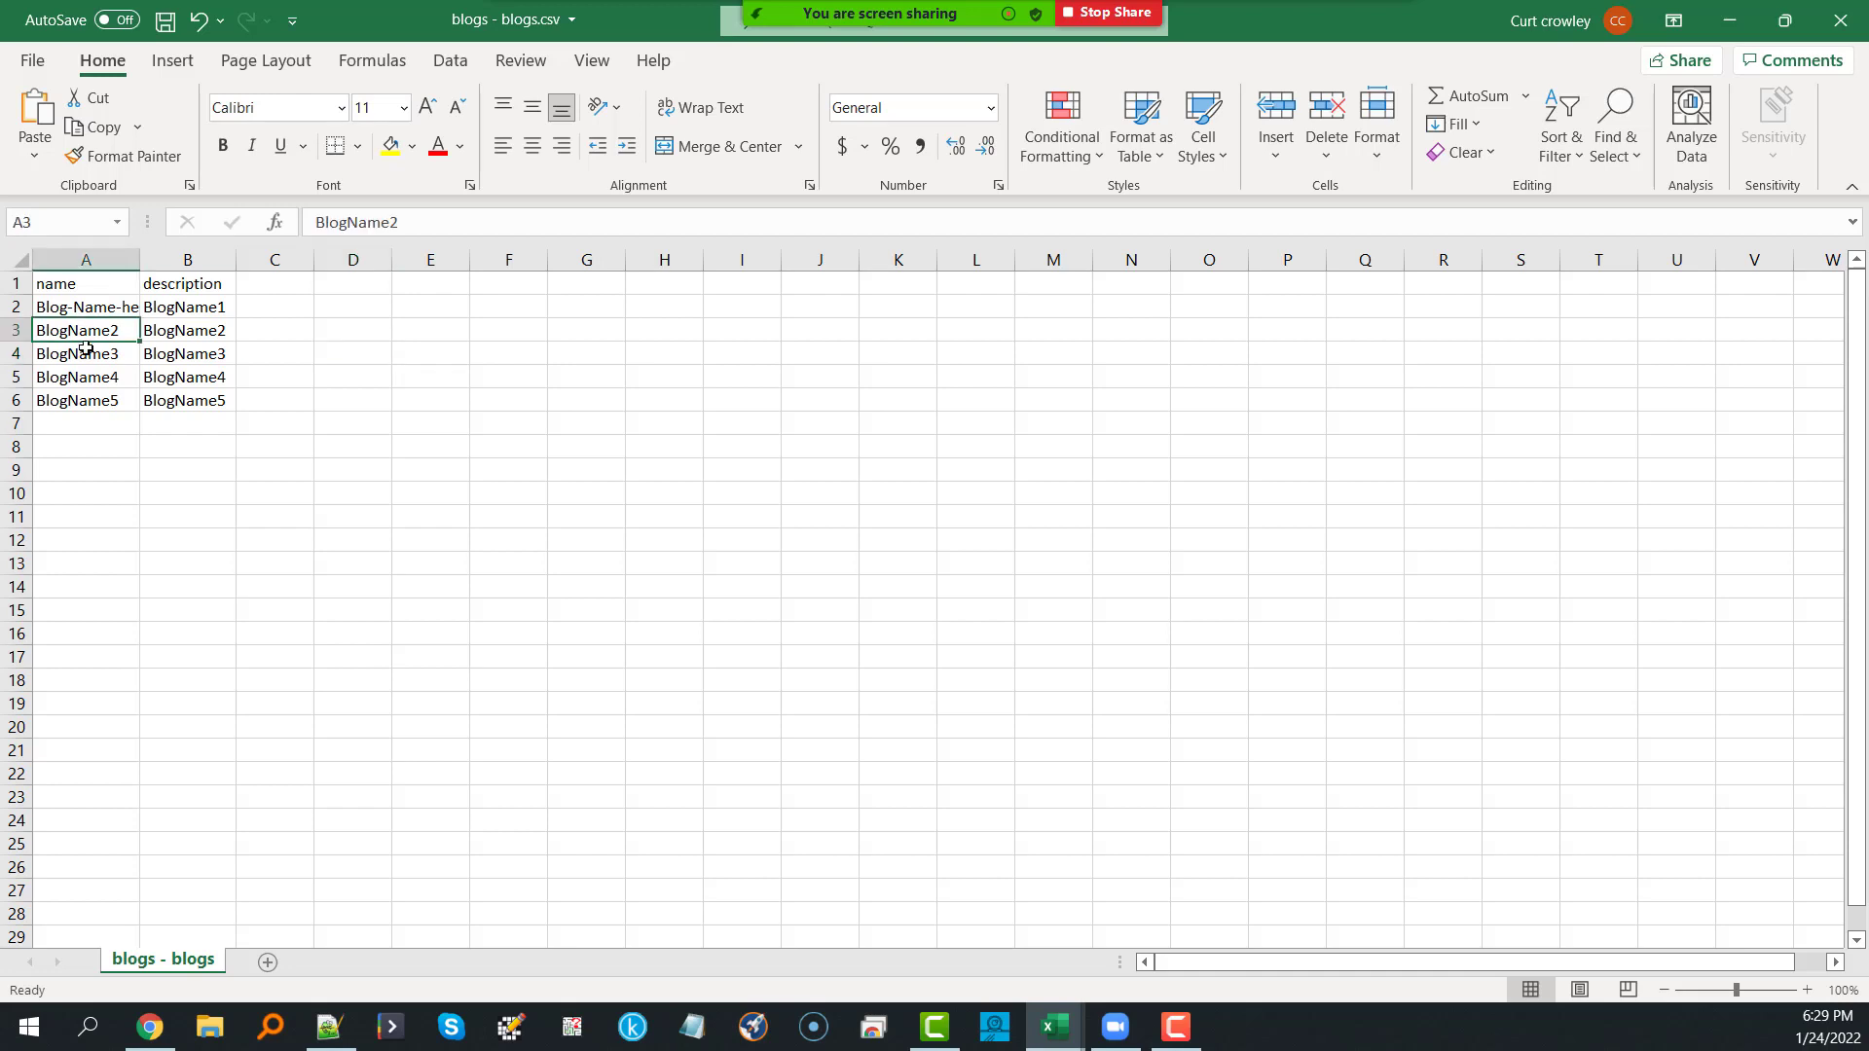
click(85, 354)
click(90, 379)
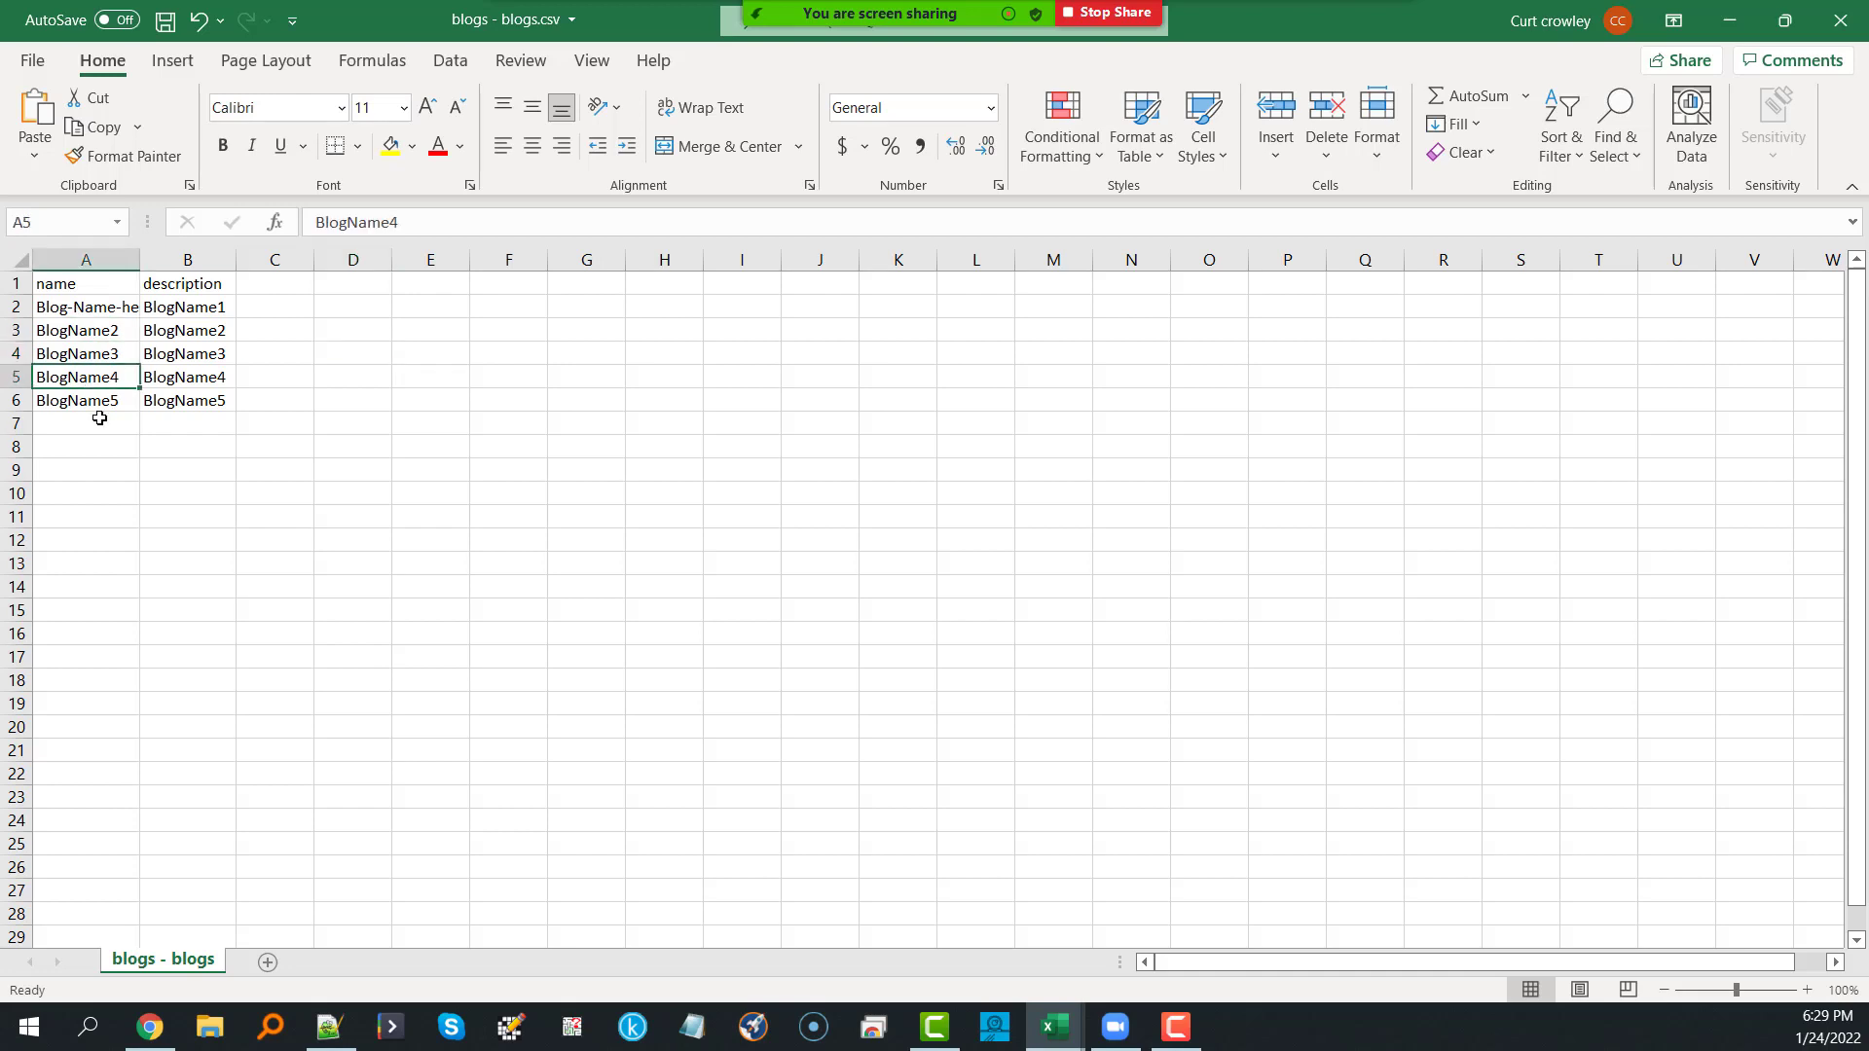
click(98, 404)
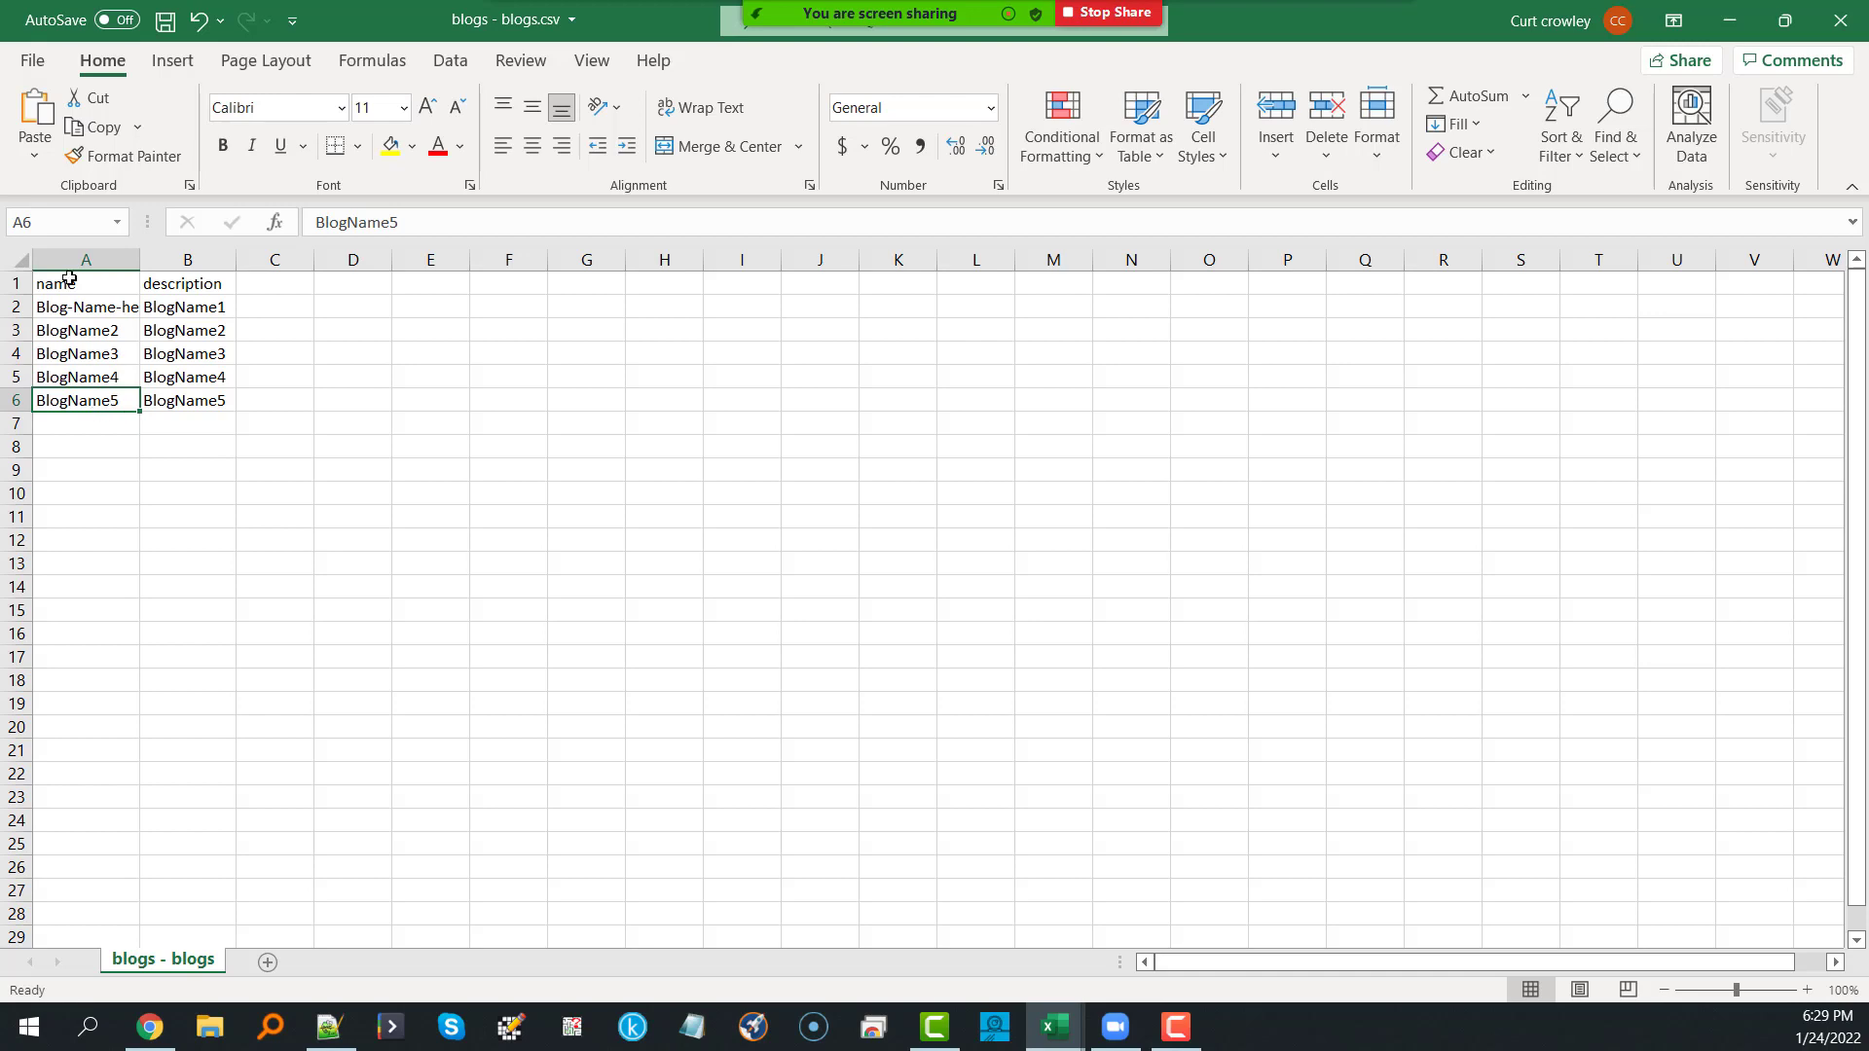
drag(73, 308, 74, 414)
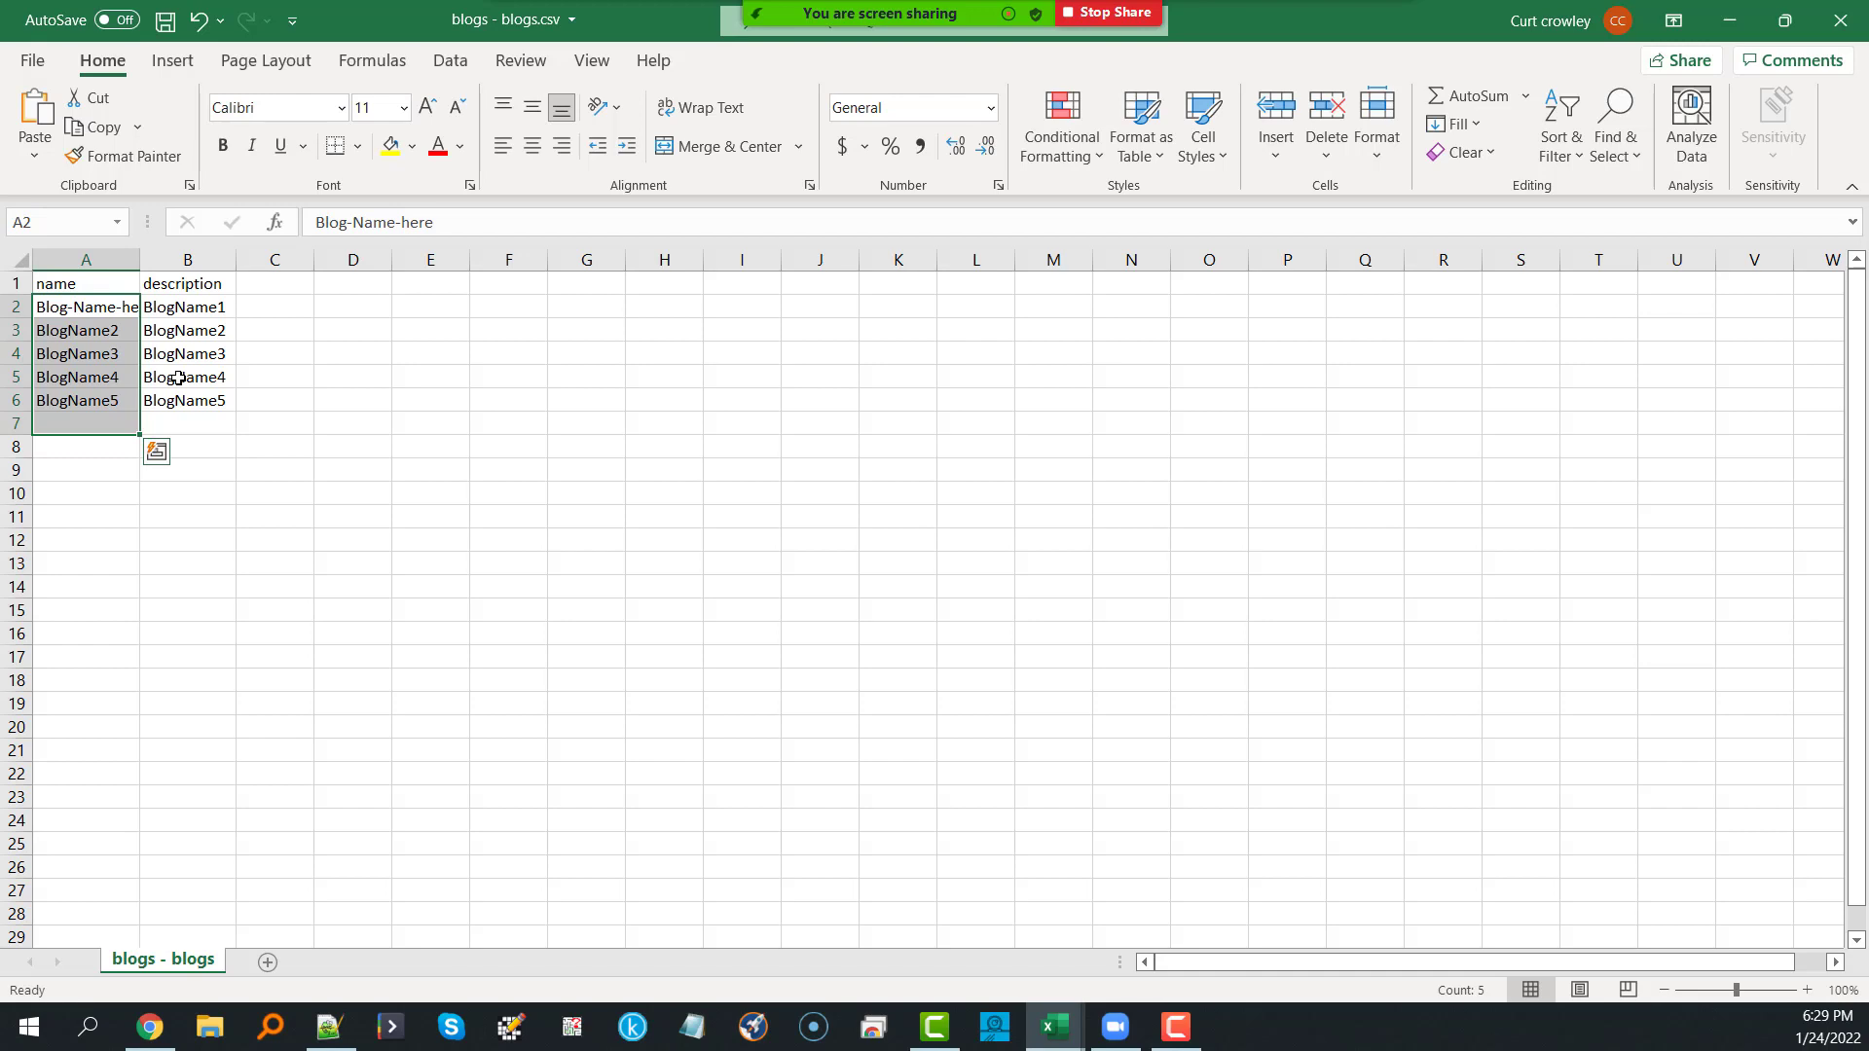
Step: Widen column A and drag Blog-Name-here from A2 down the name column to row 7
drag(139, 268, 225, 268)
click(130, 307)
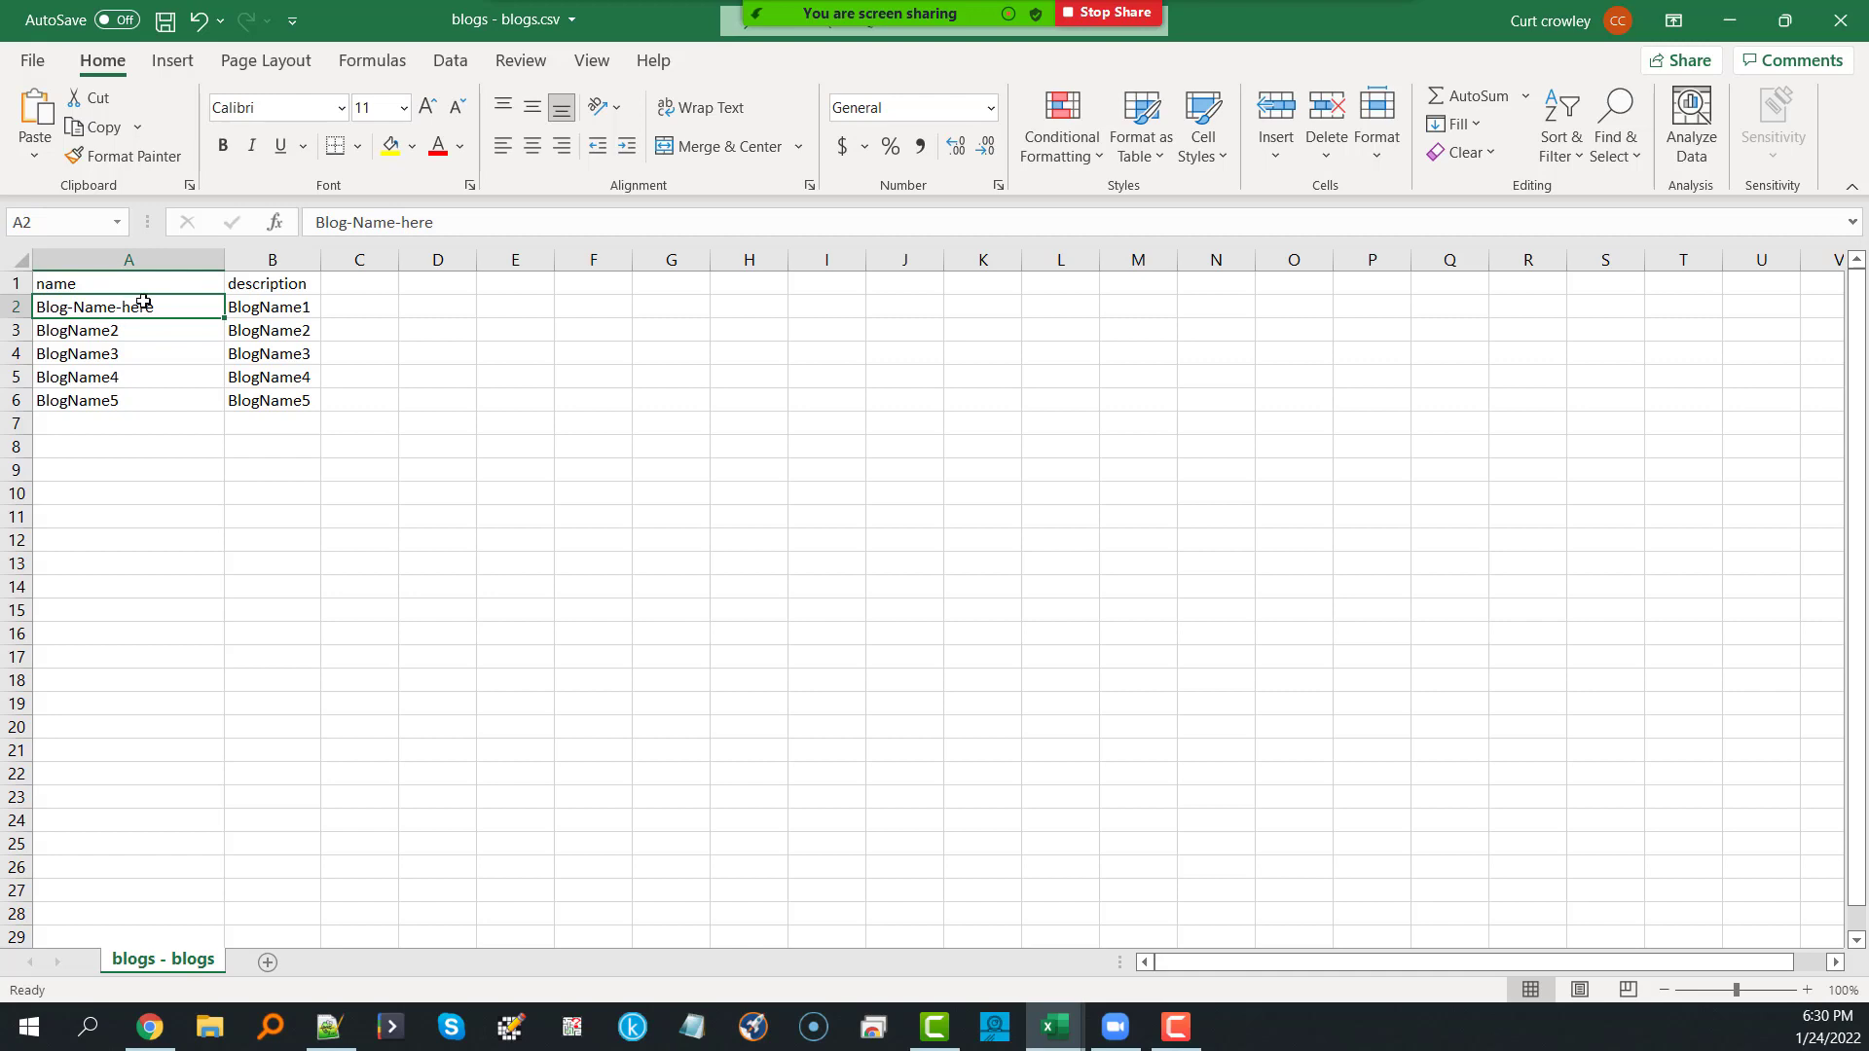
click(143, 330)
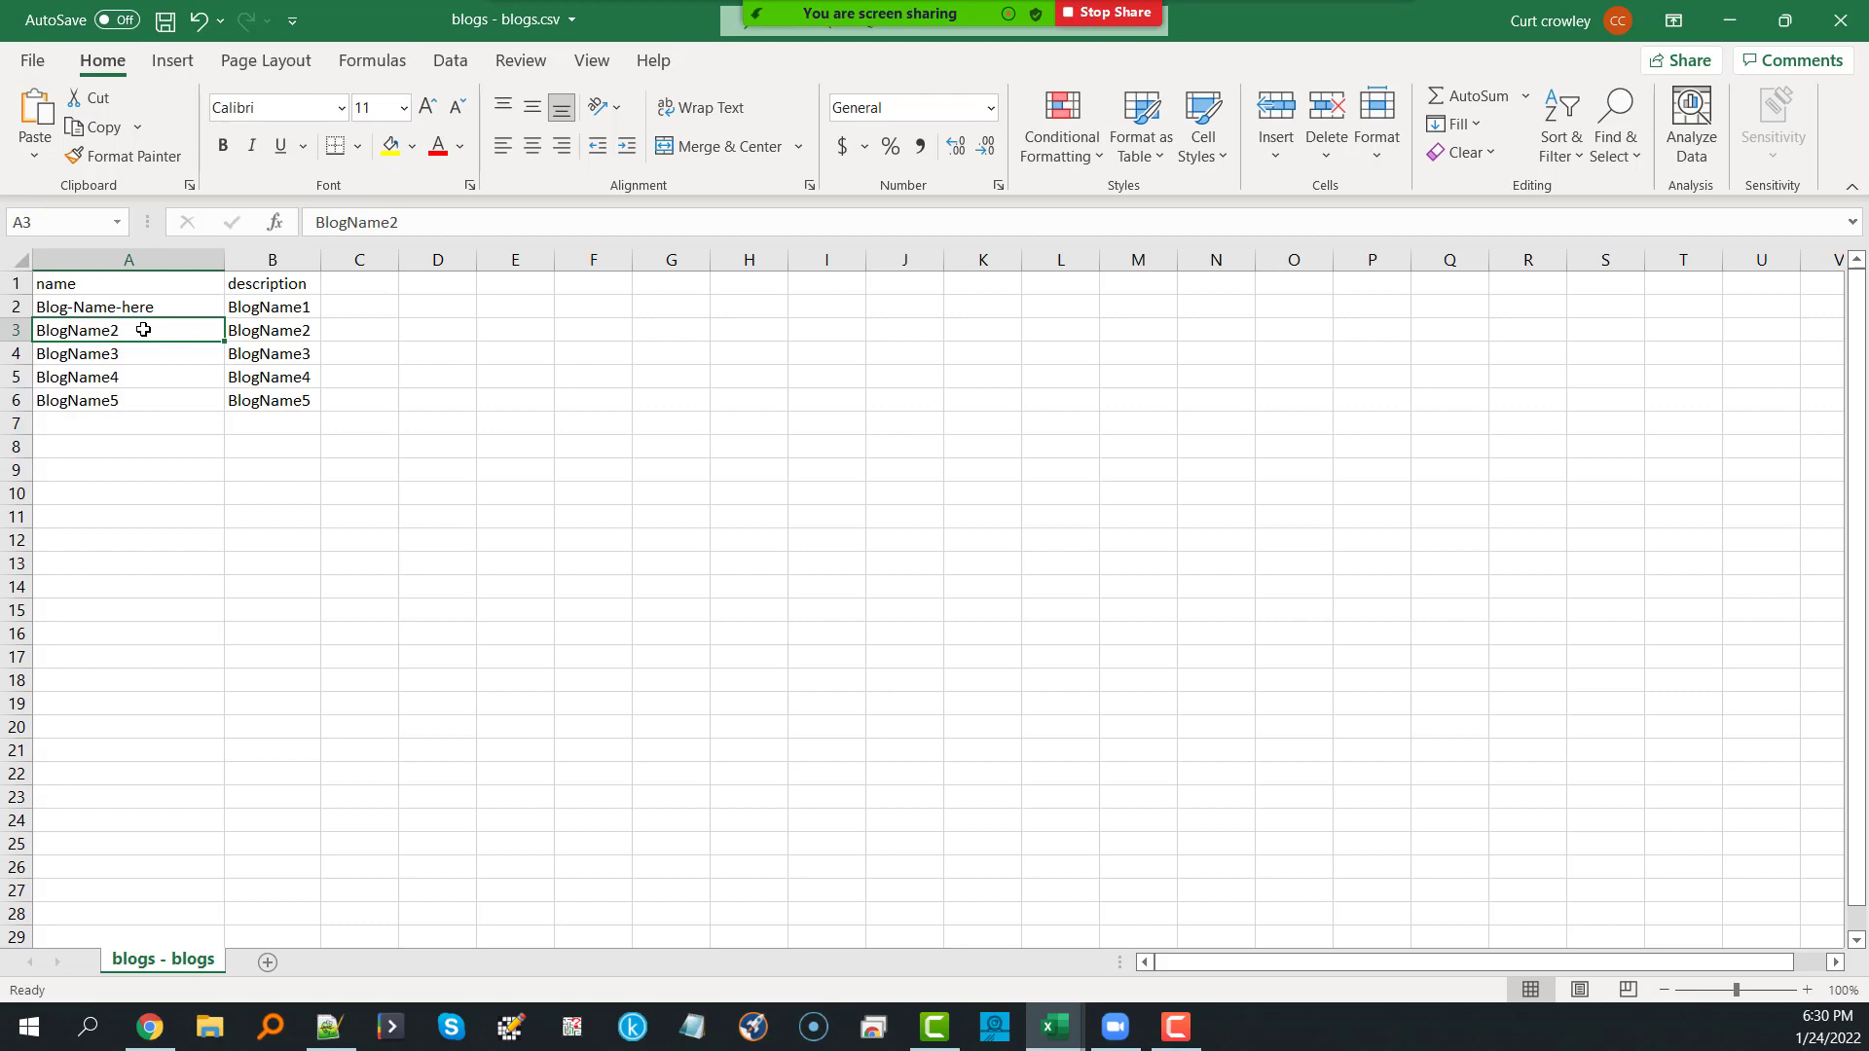
click(140, 309)
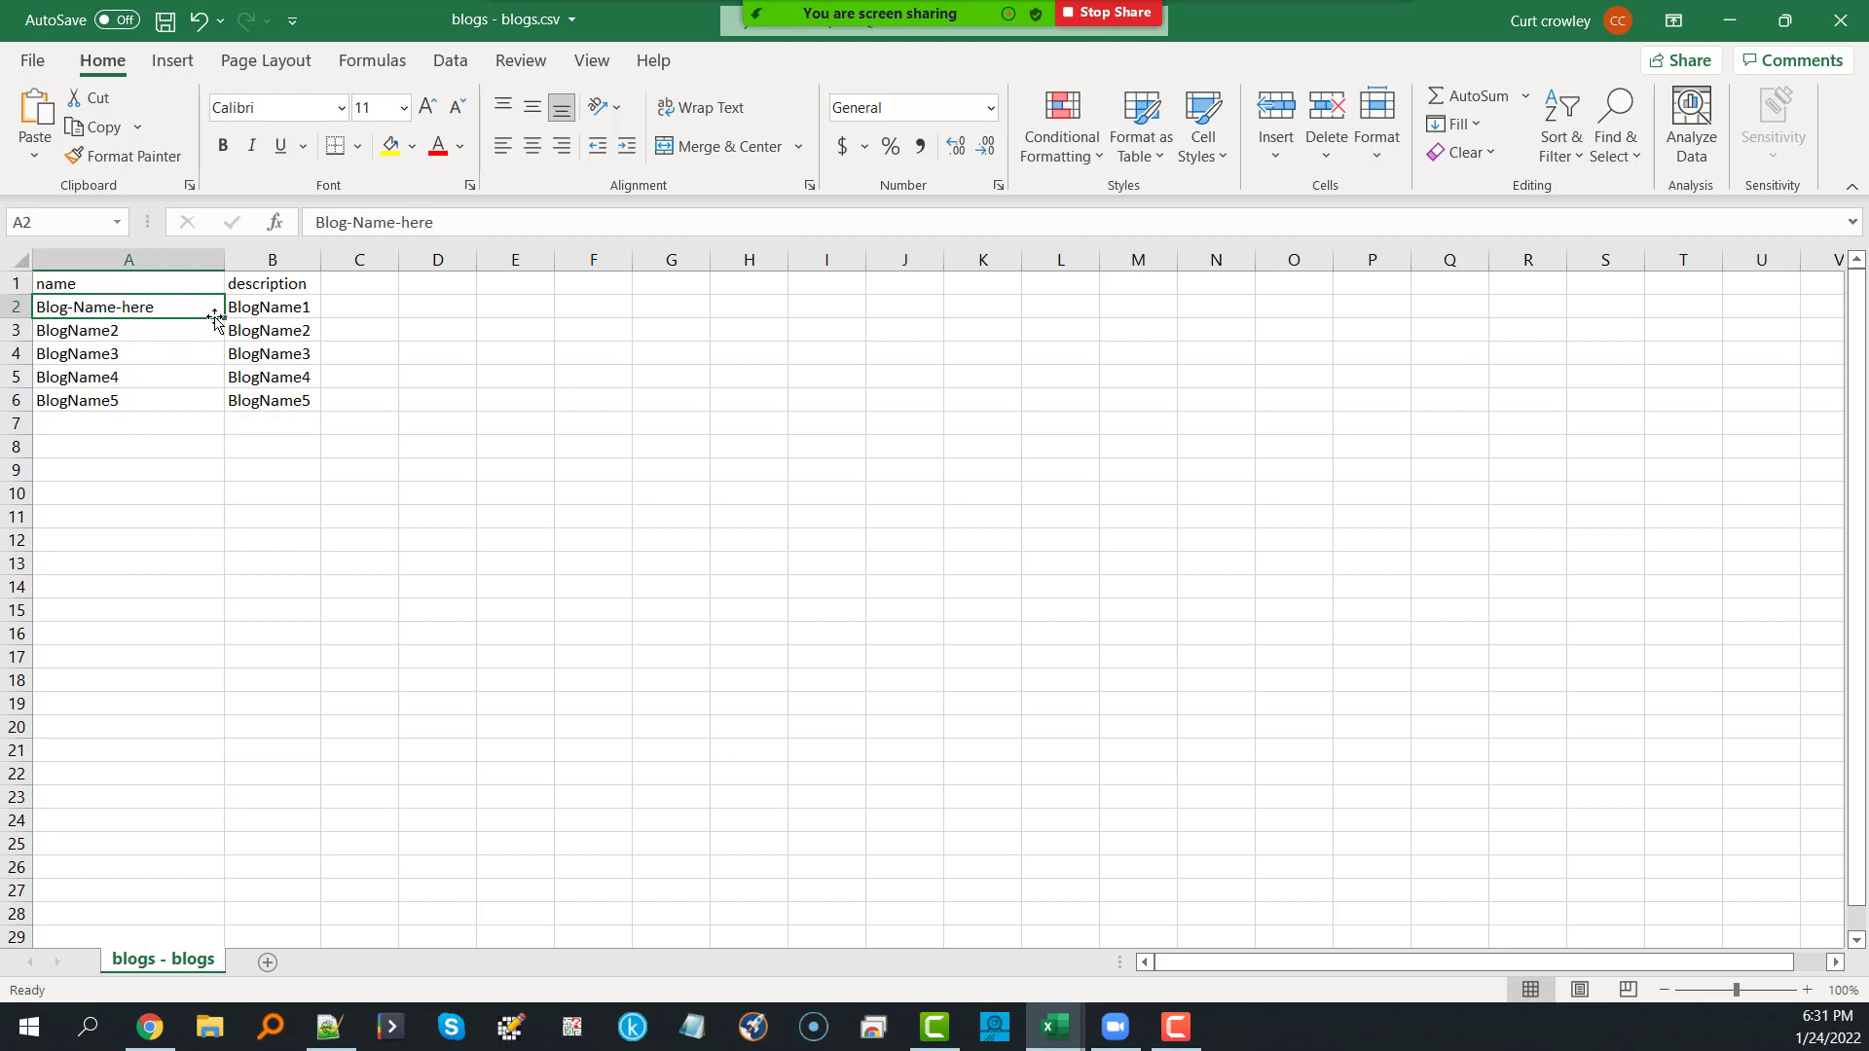
drag(223, 318, 214, 433)
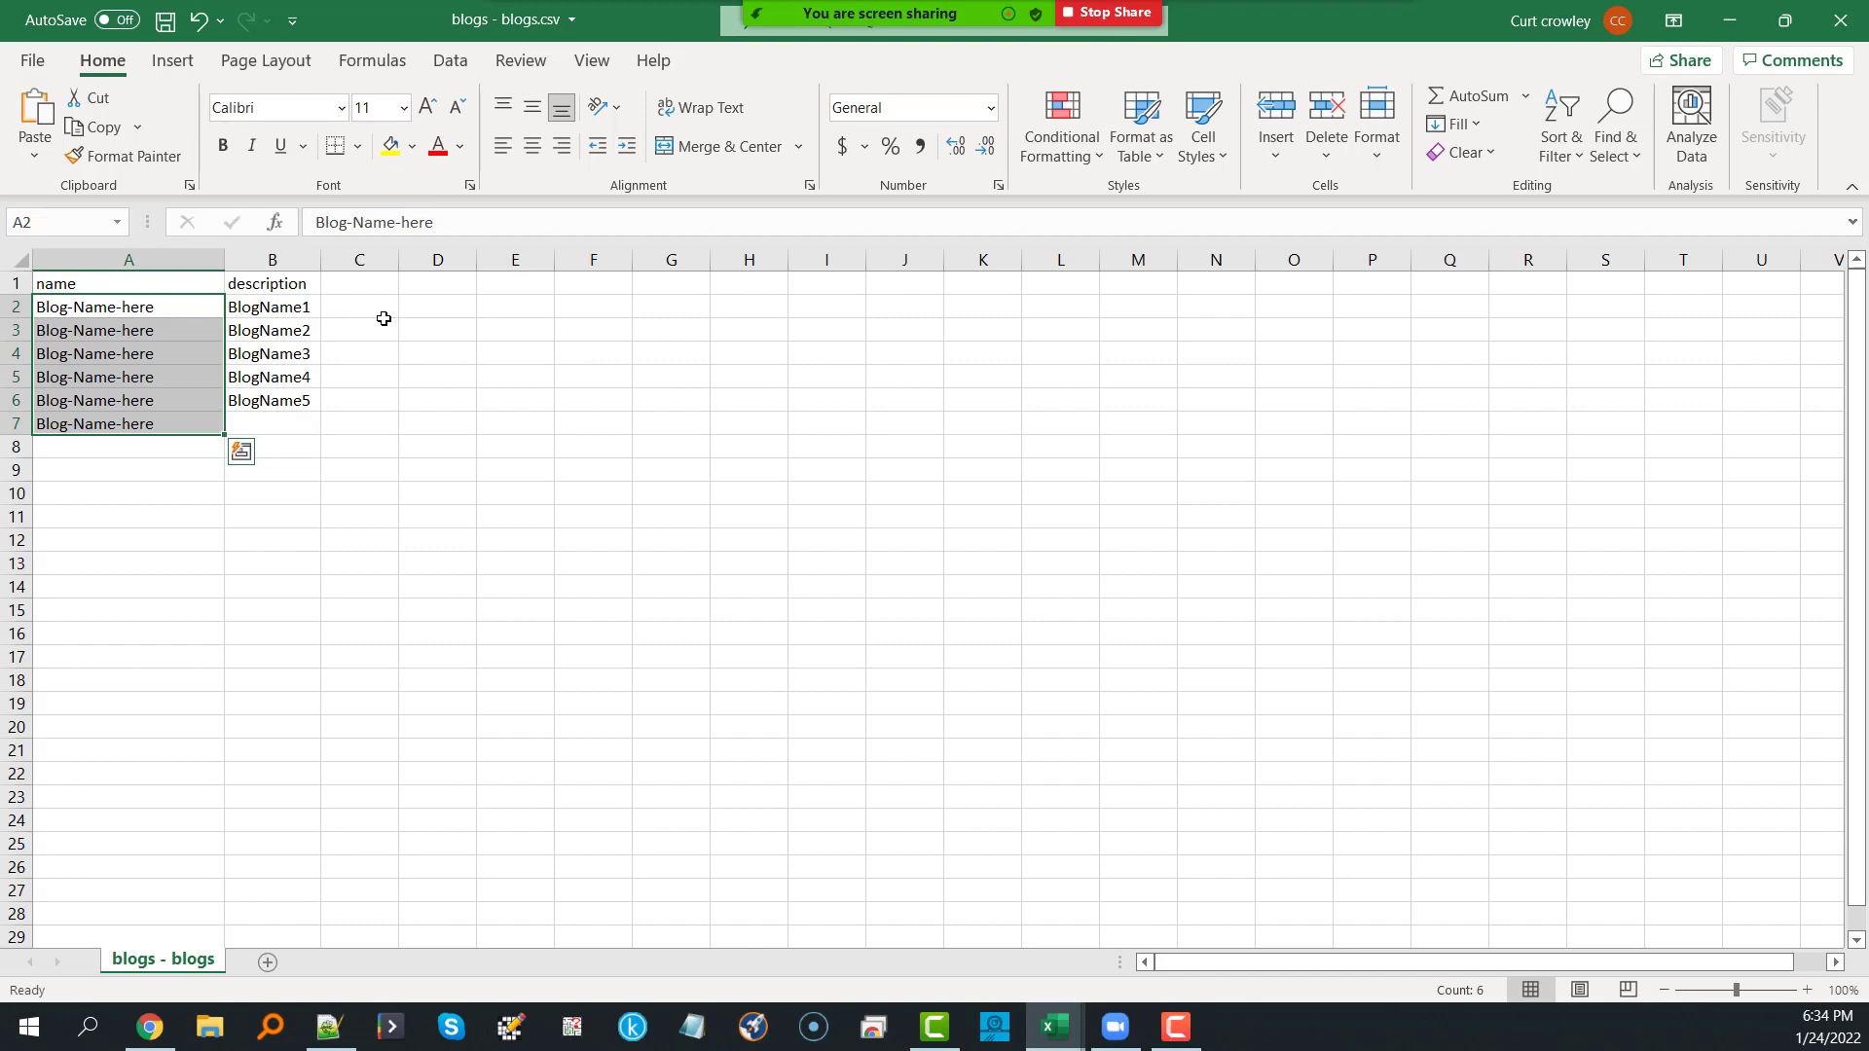
Step: Minimize Excel to reveal the YIVE Sites Blogs list in the browser
click(1731, 22)
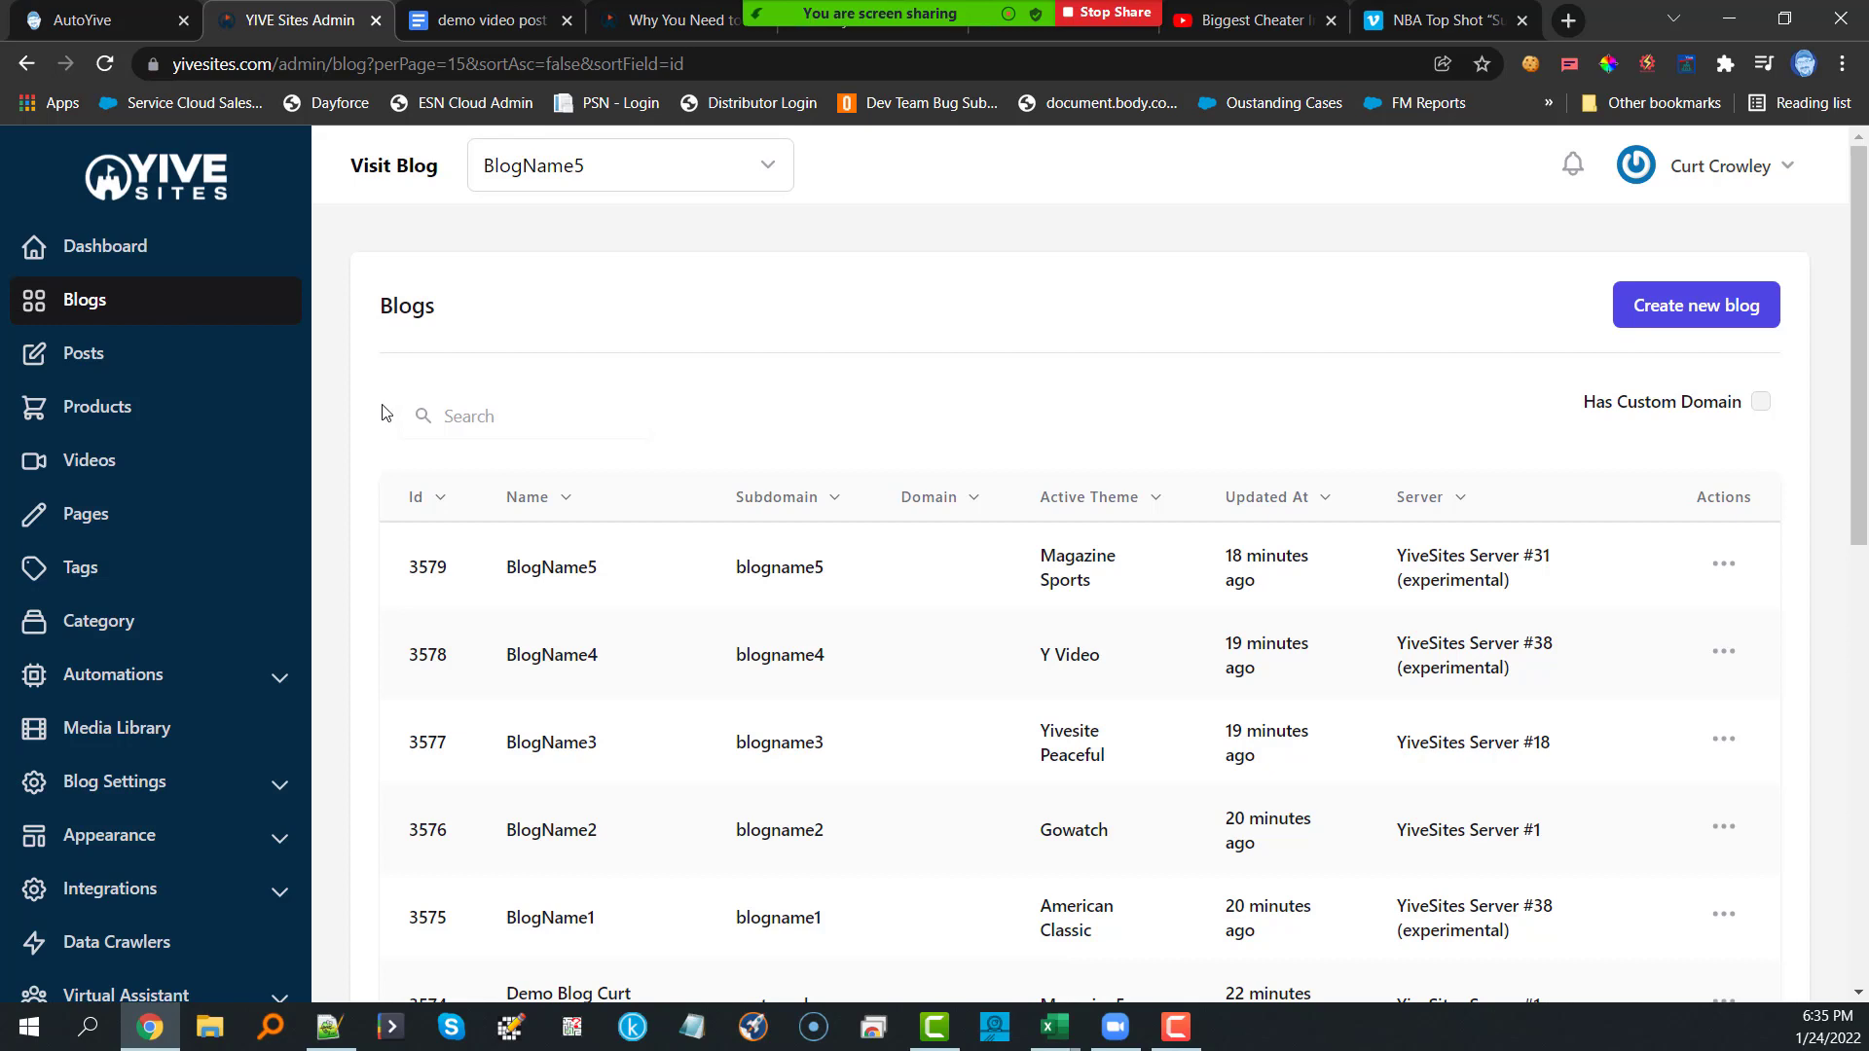
scroll(208, 451, down, 1)
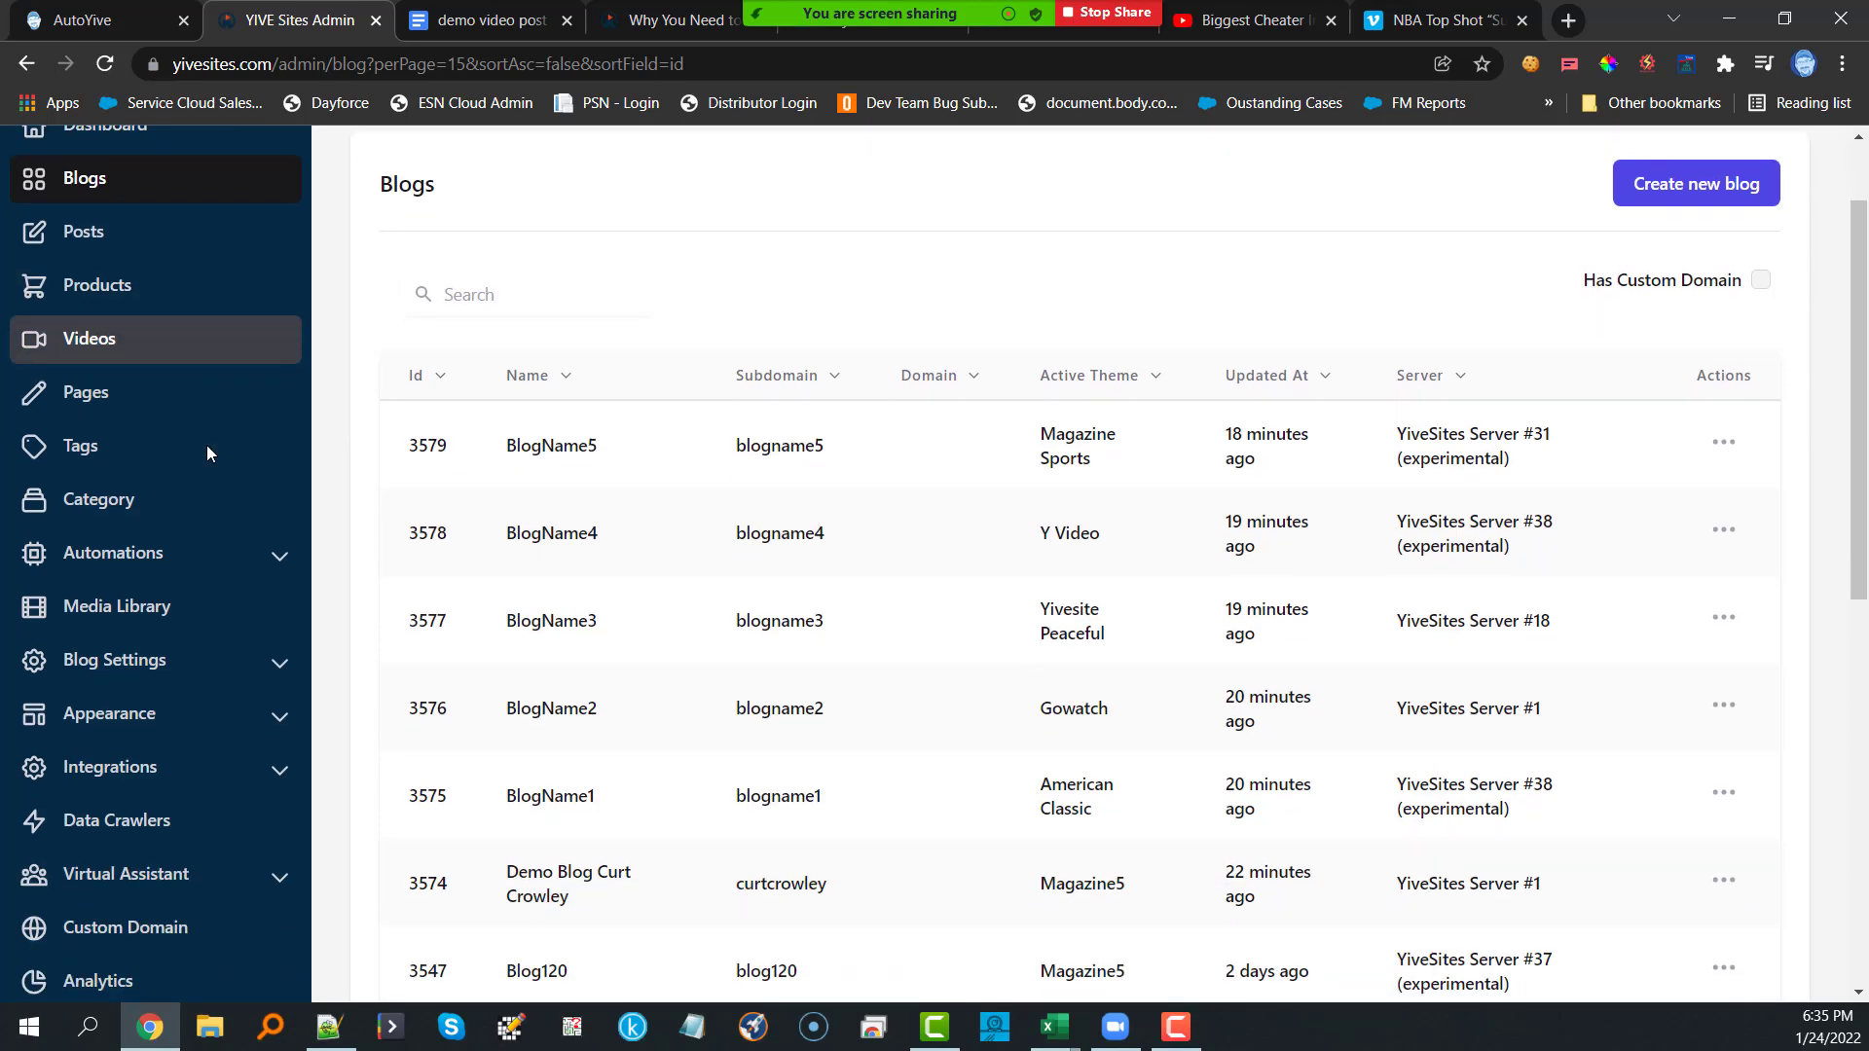
scroll(206, 452, up, 1)
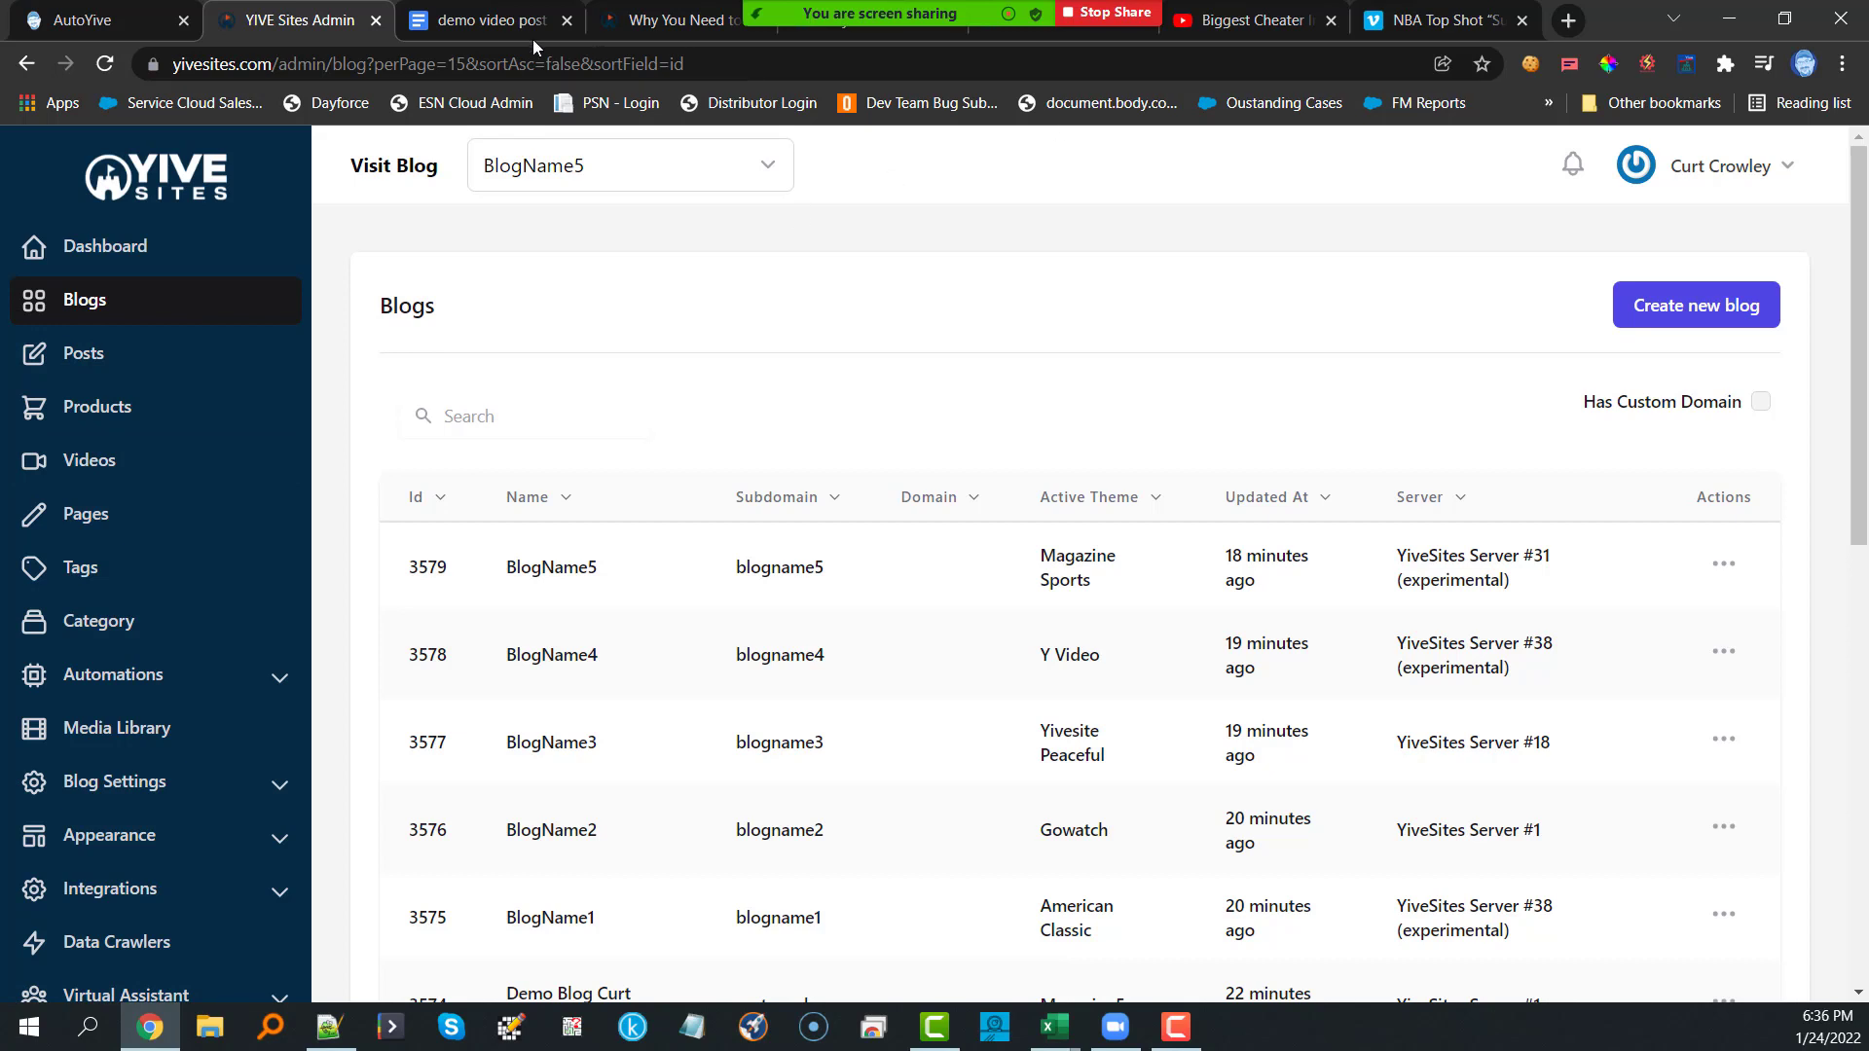
Step: Start a new post from the YIVE extension and tick every blog as a target
click(1647, 62)
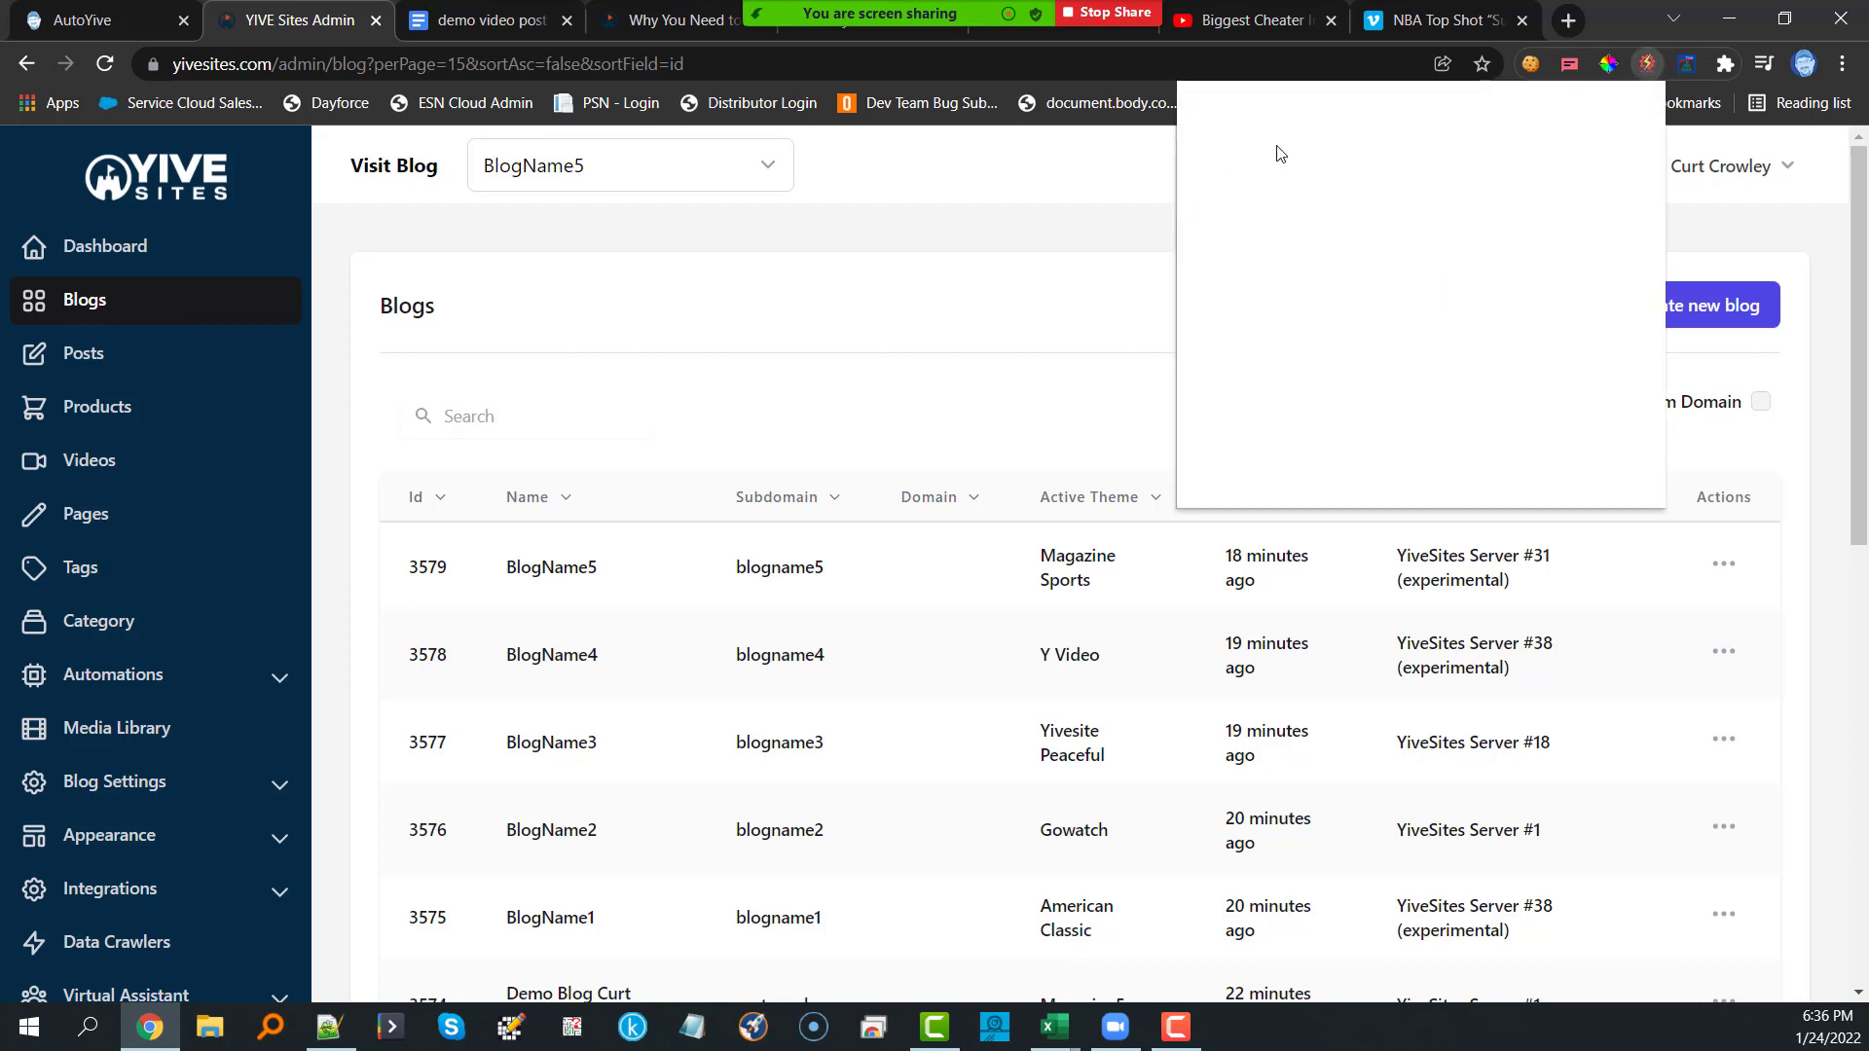
click(1293, 231)
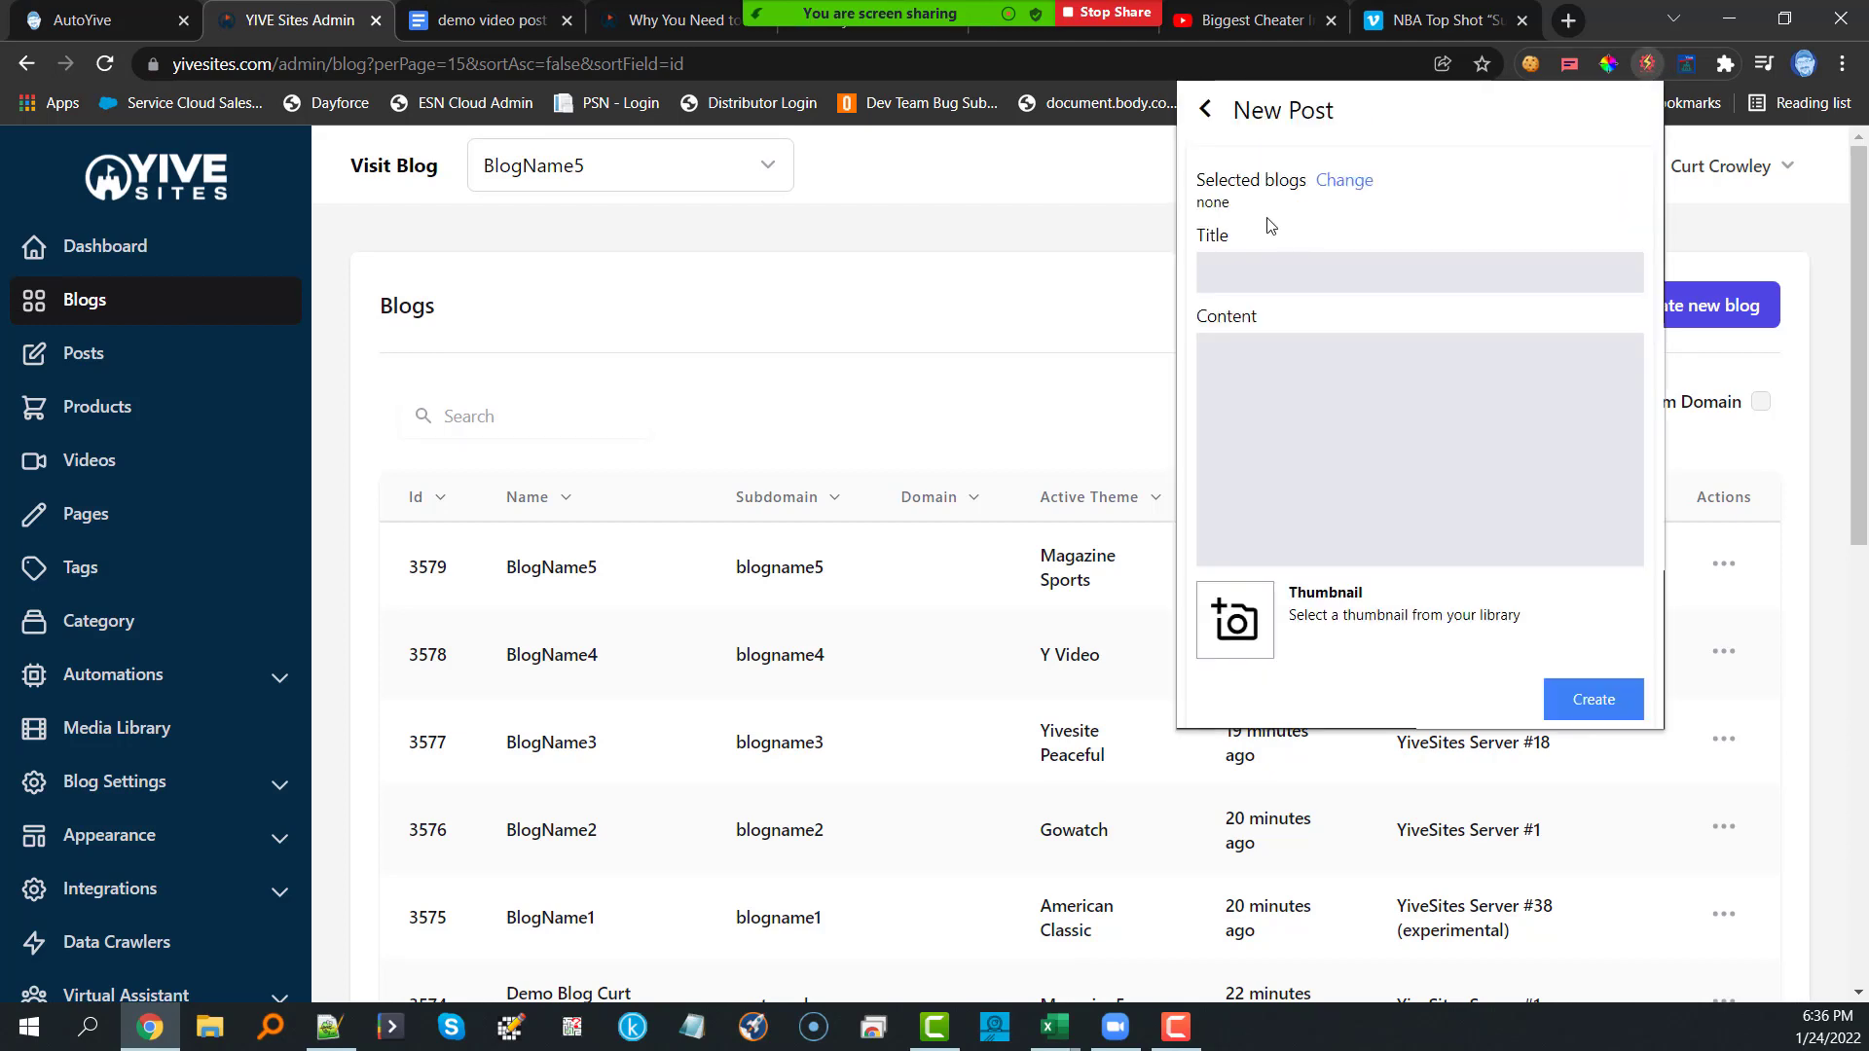
click(1362, 181)
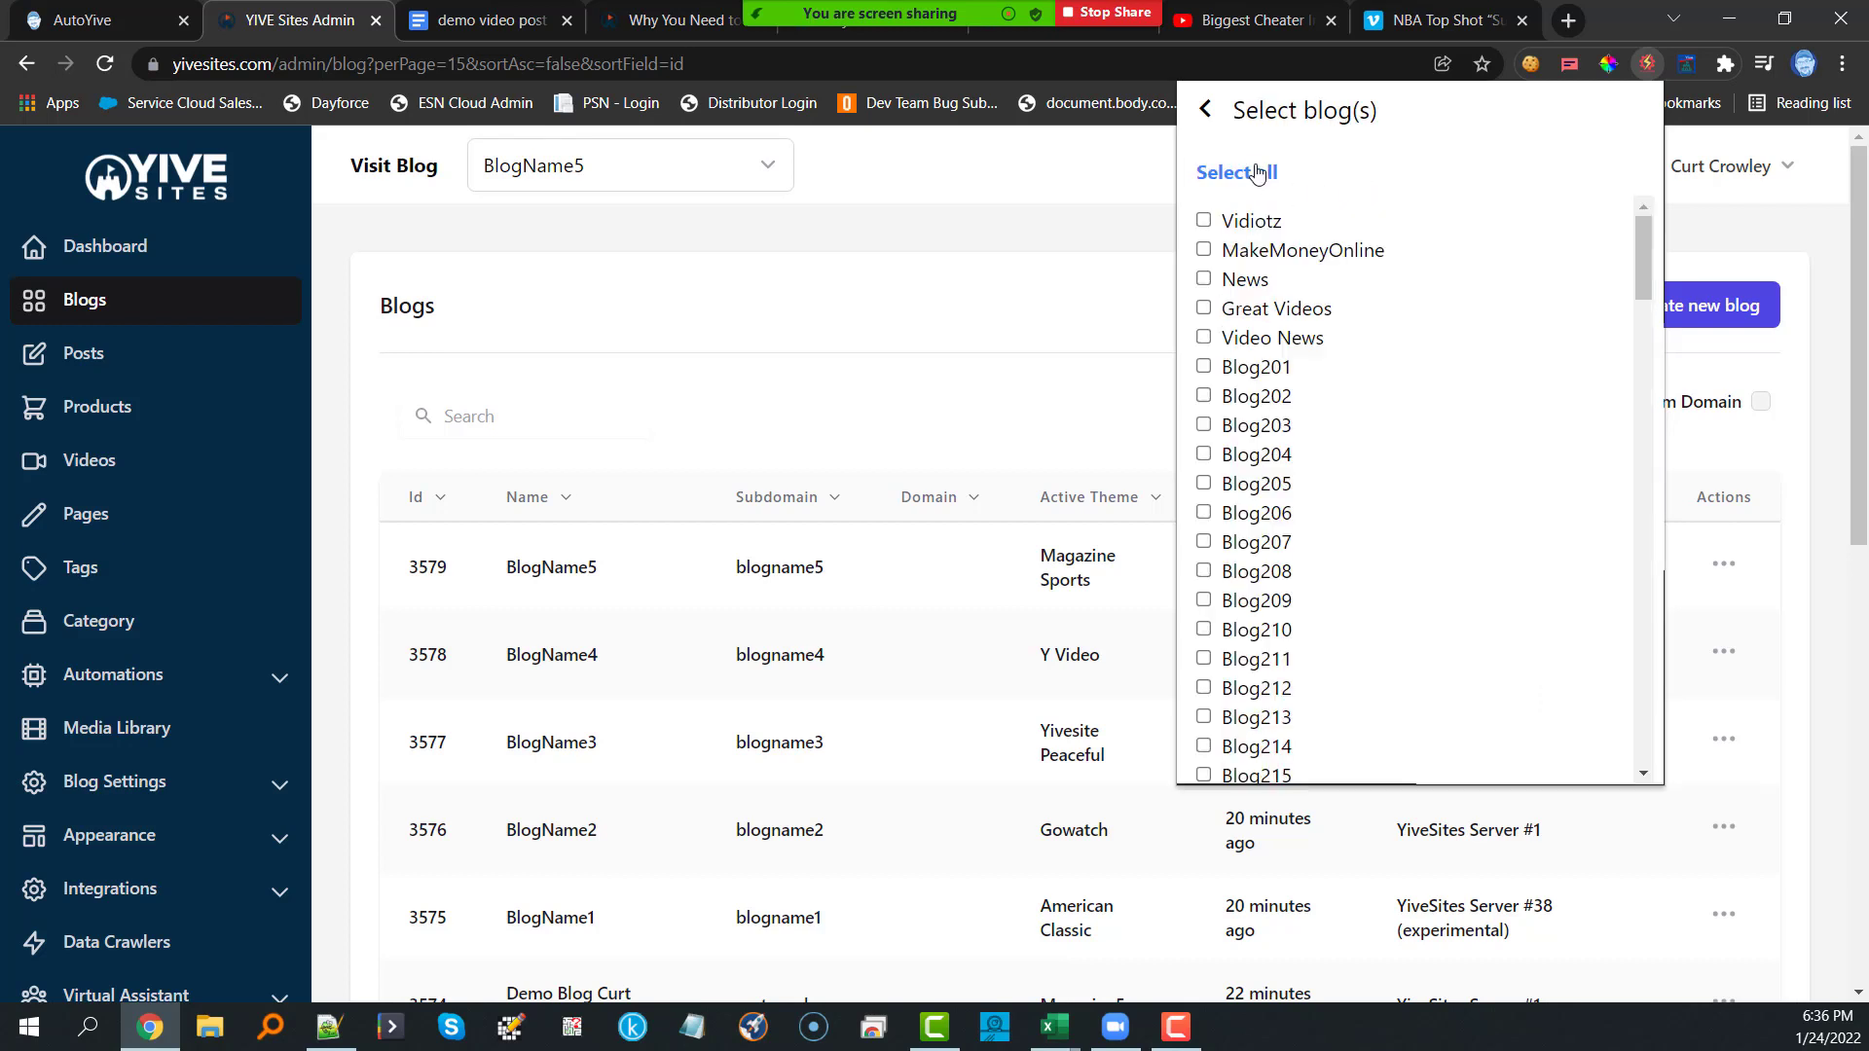
click(1259, 173)
Step: Uncheck MakeMoneyOnline, News, Great Videos, Vidiotz and Video News, then return to New Post
scroll(1385, 422, down, 20)
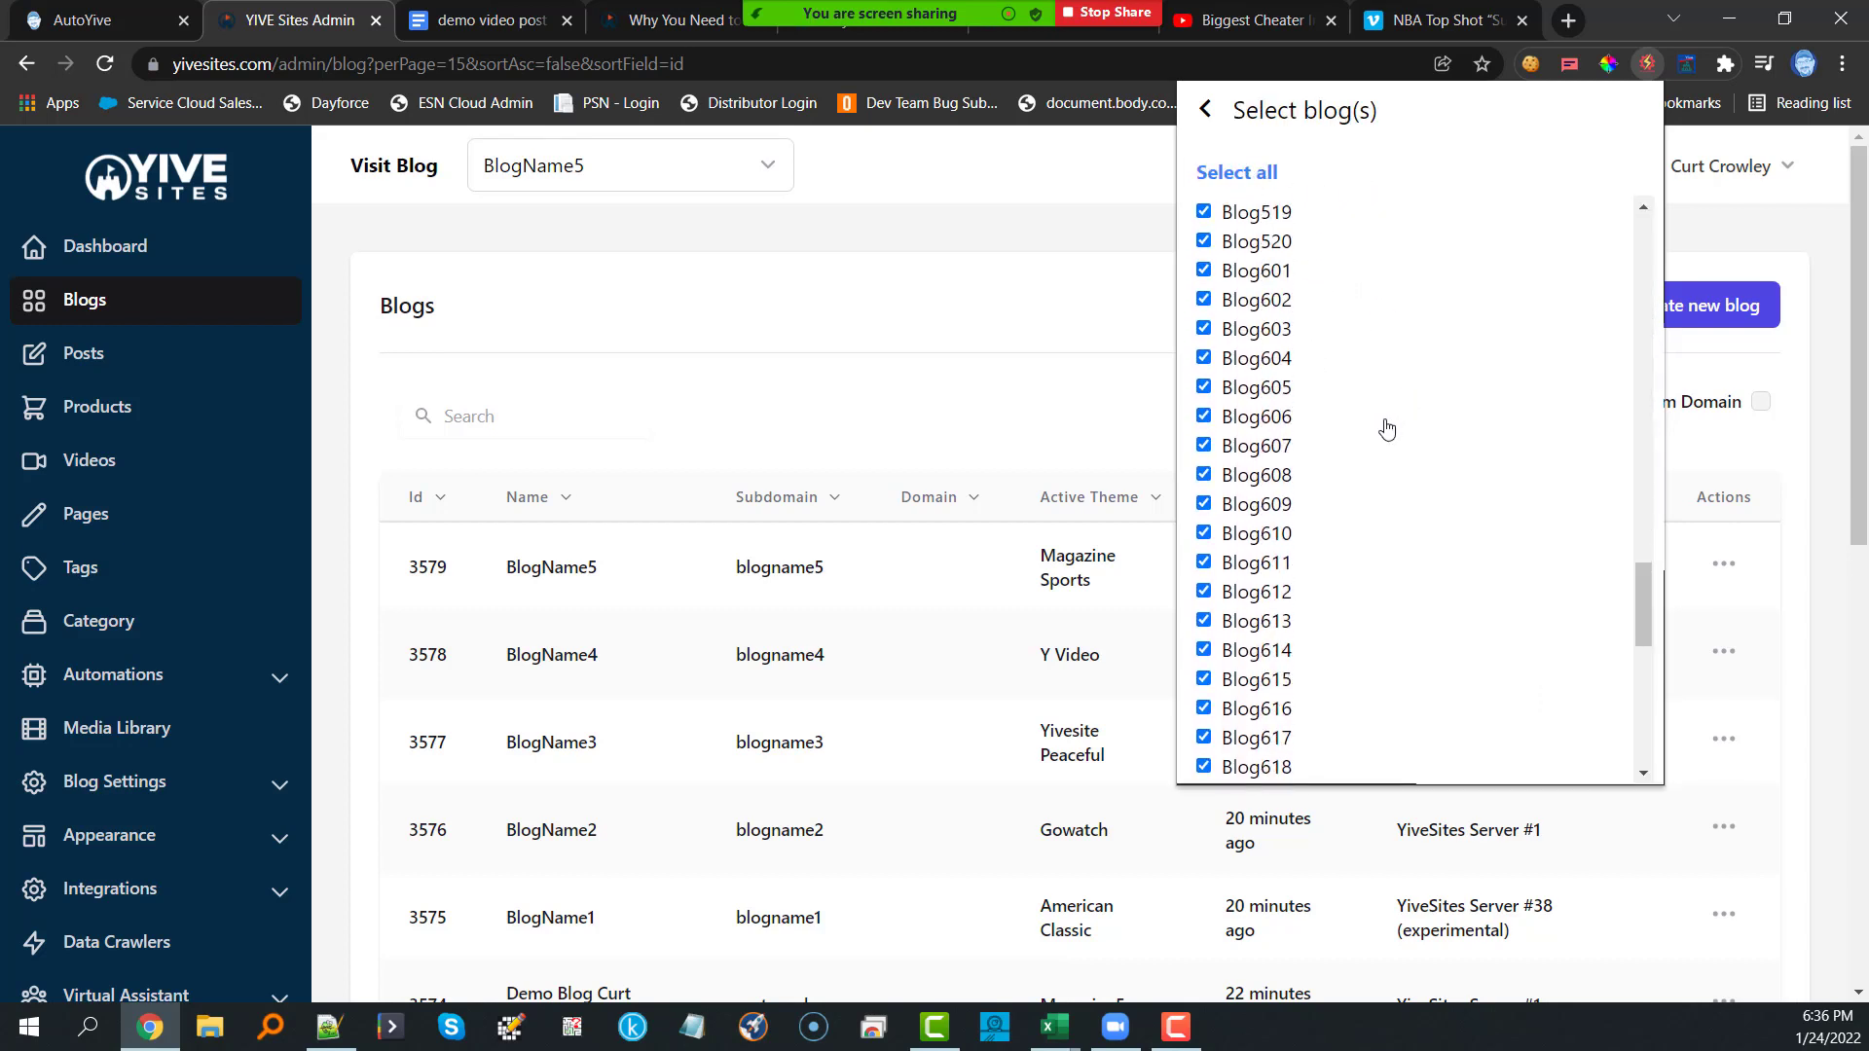
scroll(1387, 429, down, 5)
scroll(1386, 429, up, 20)
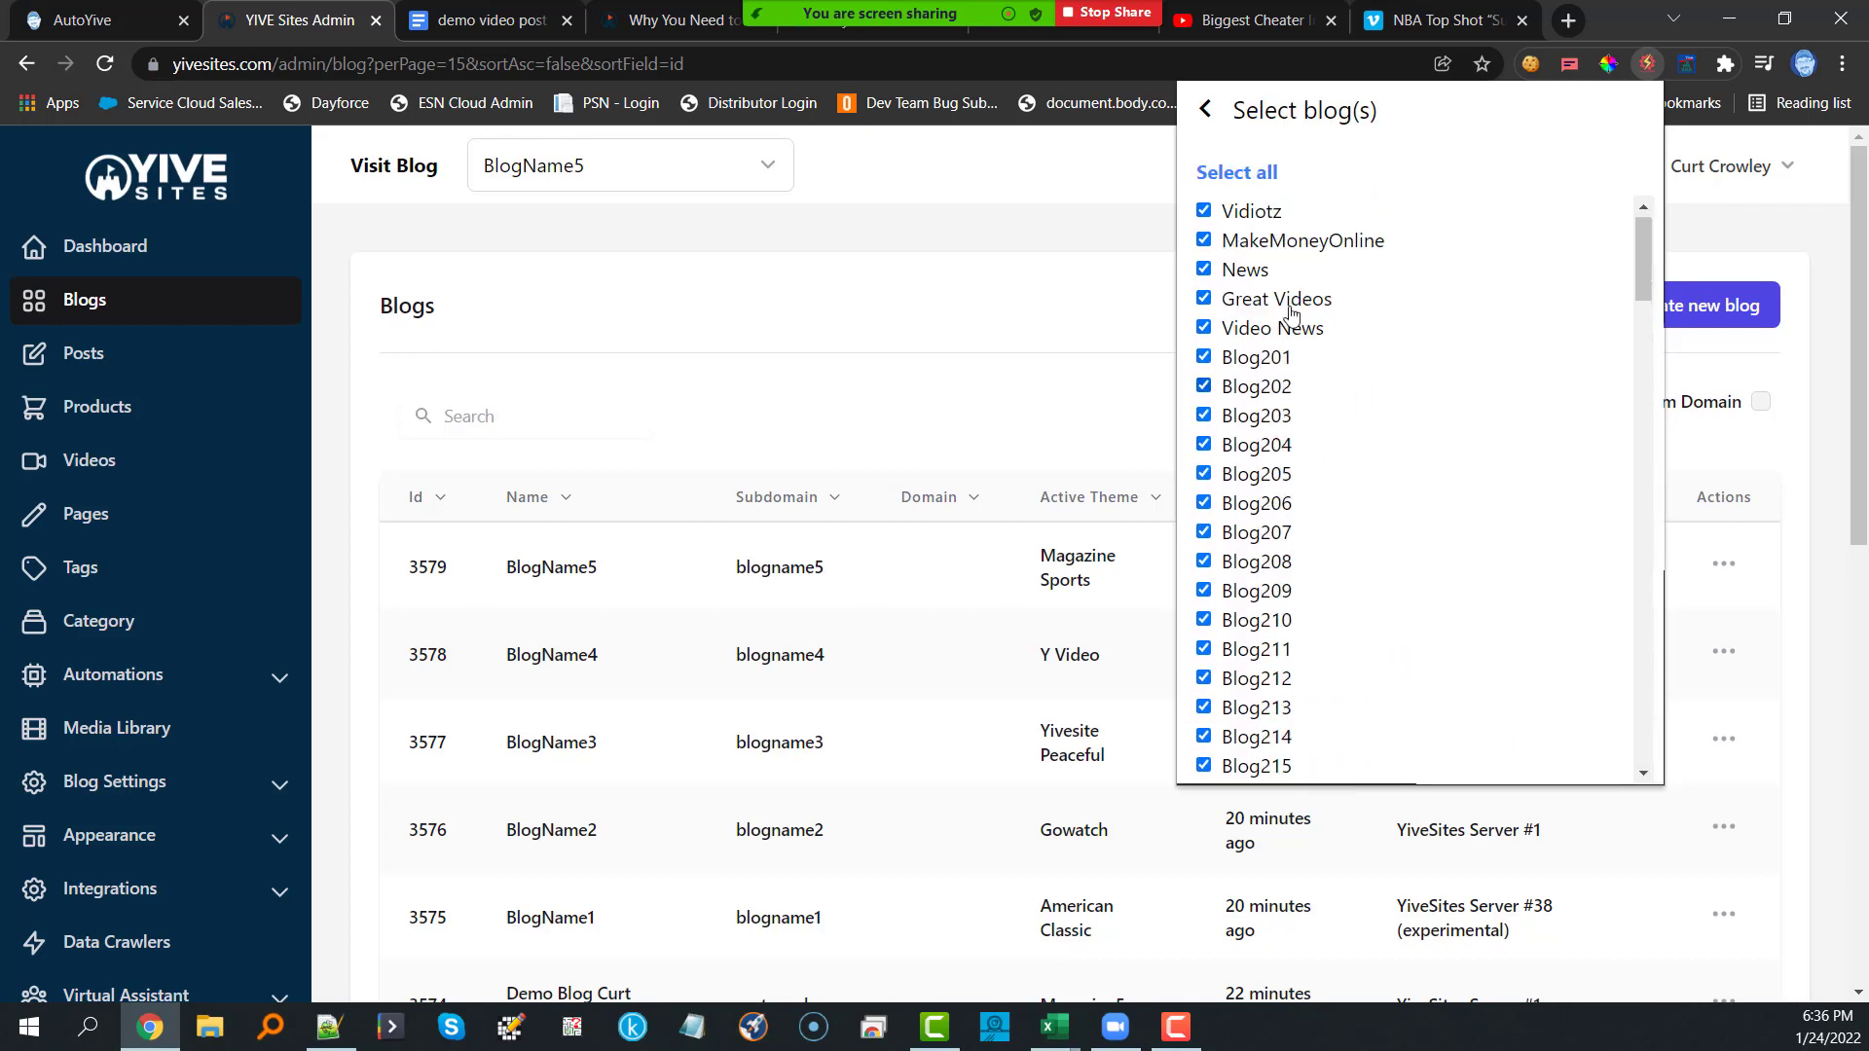
scroll(1292, 311, up, 1)
click(1204, 249)
click(1204, 279)
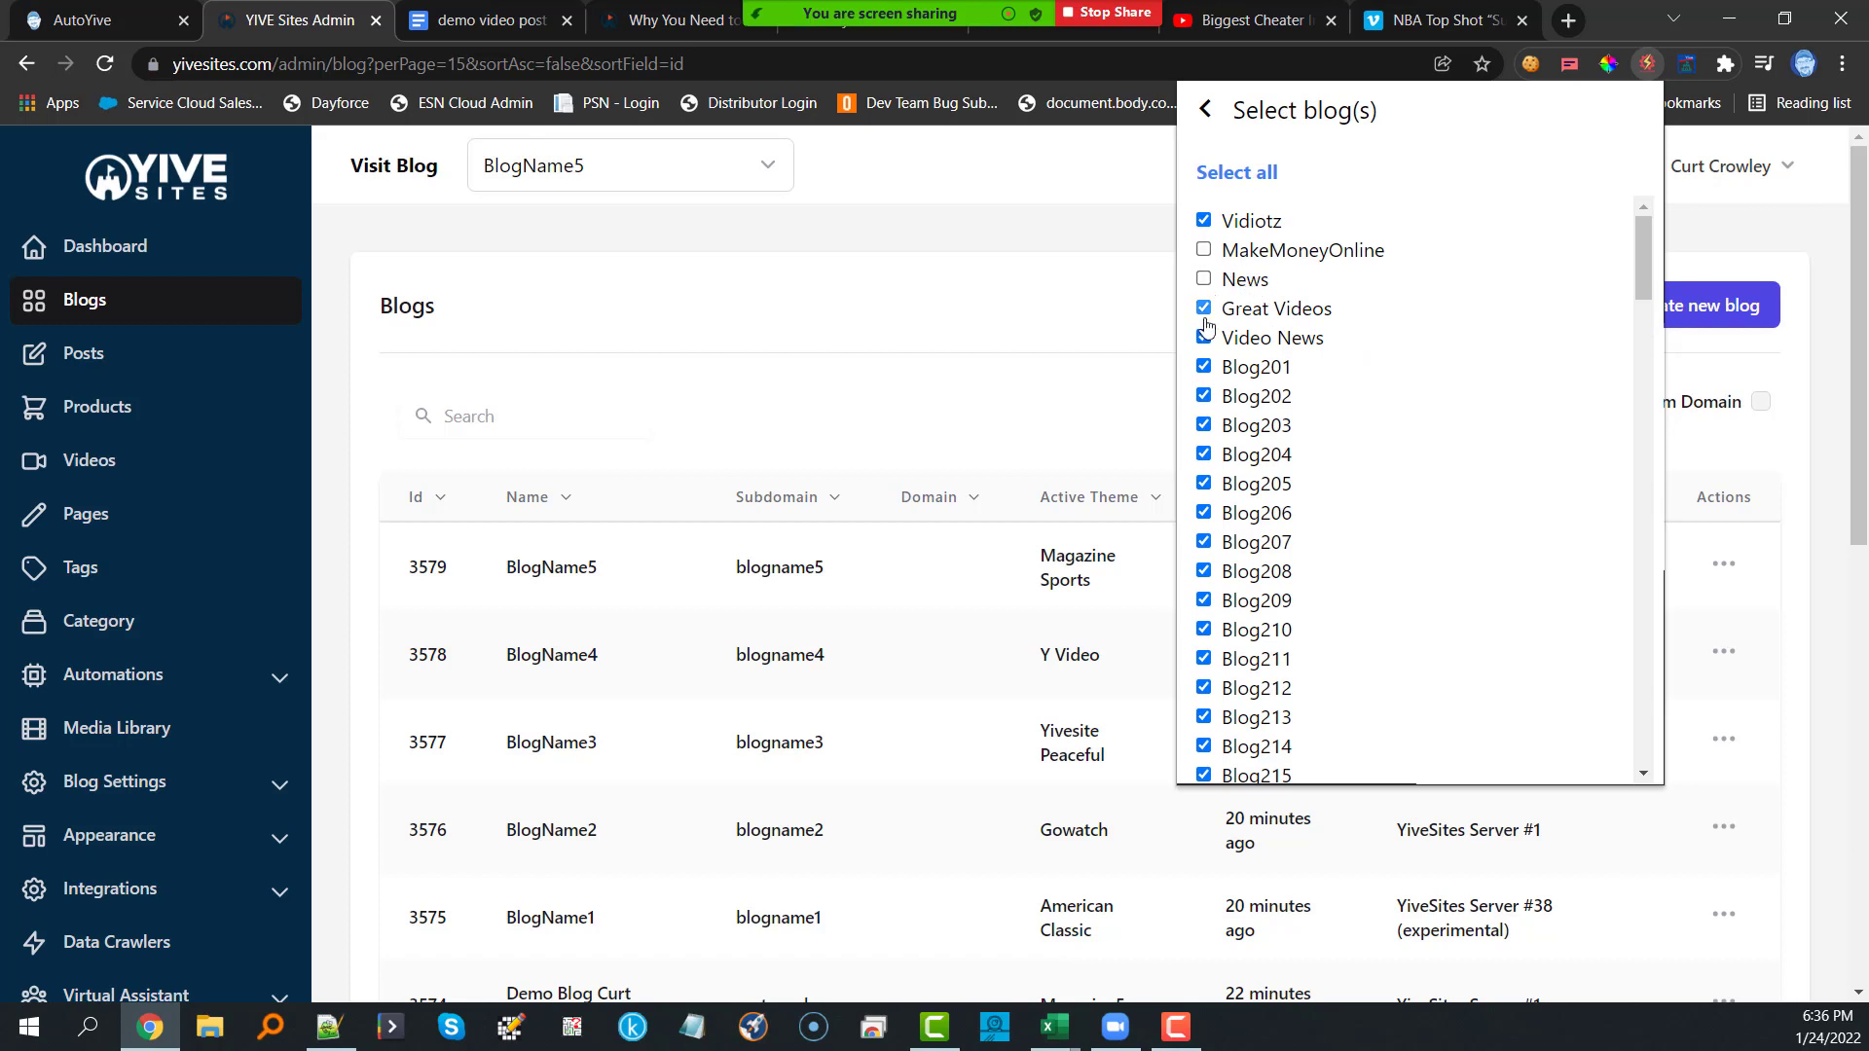
click(1204, 309)
click(1204, 221)
click(1204, 337)
scroll(1305, 408, down, 15)
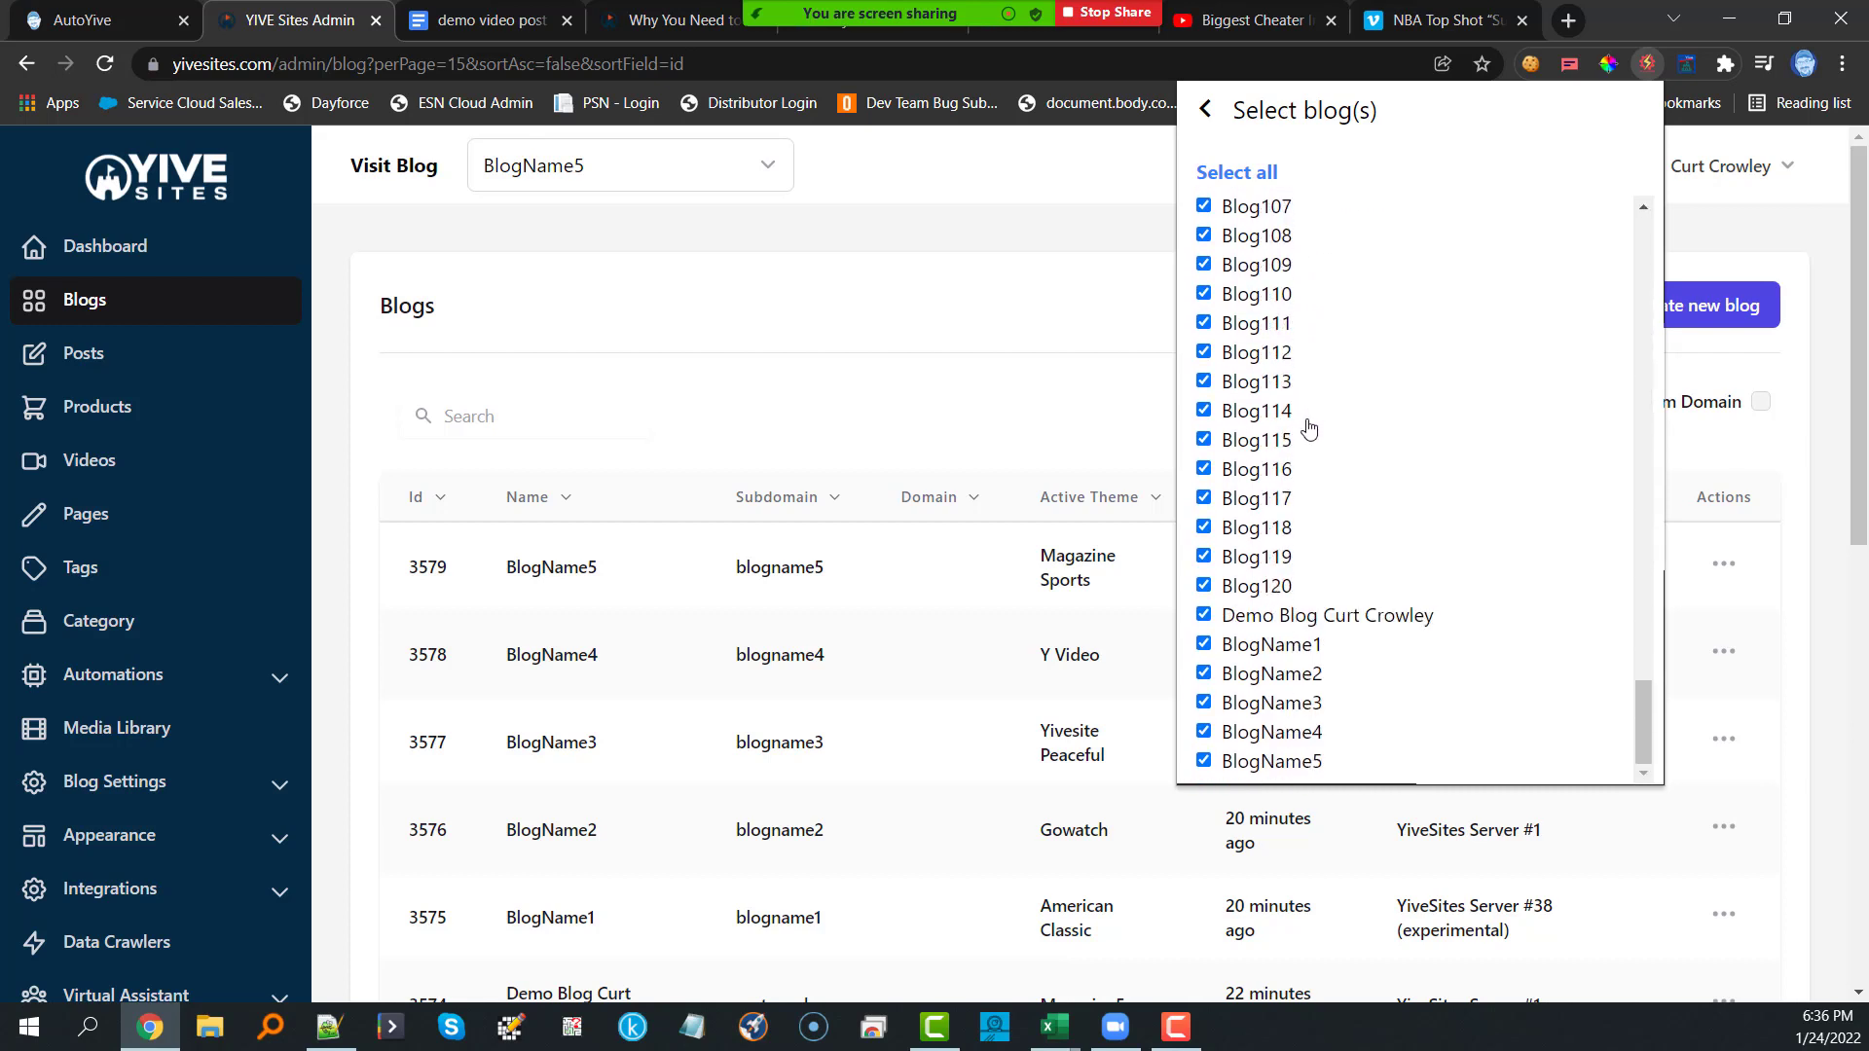
scroll(1305, 418, up, 15)
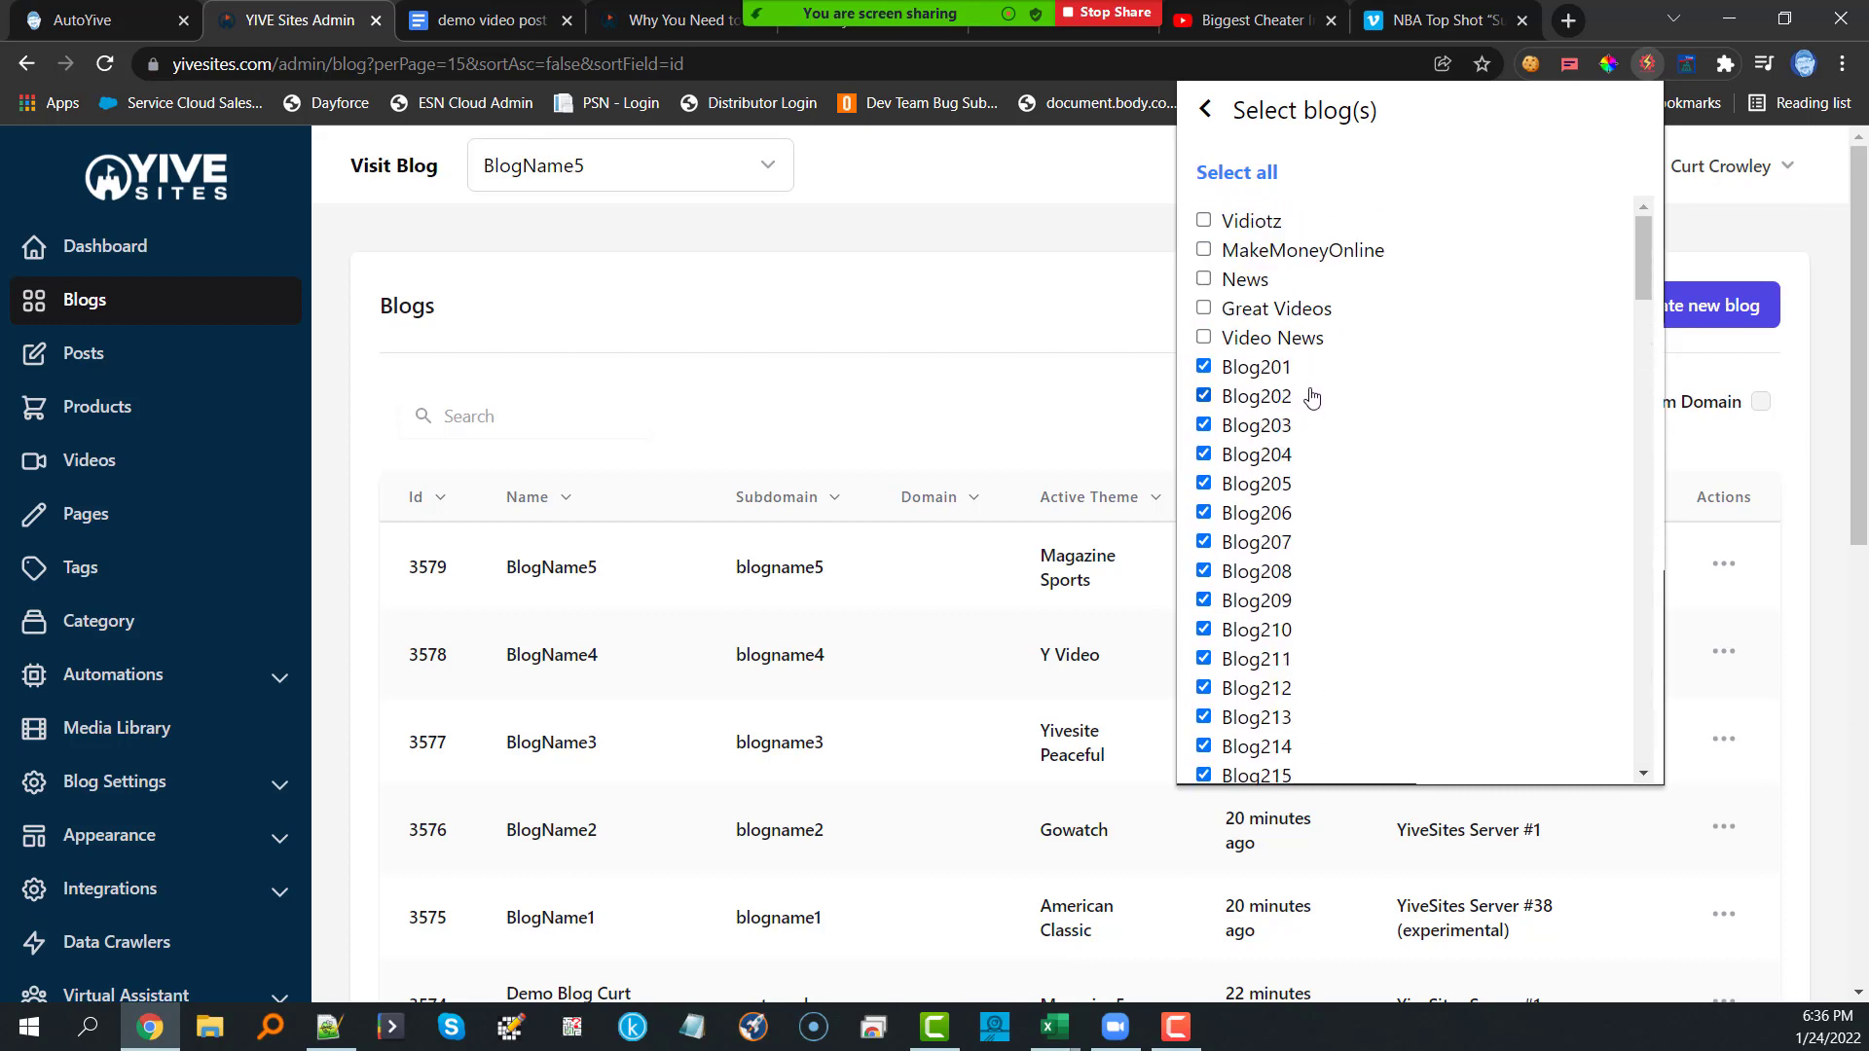
click(1206, 109)
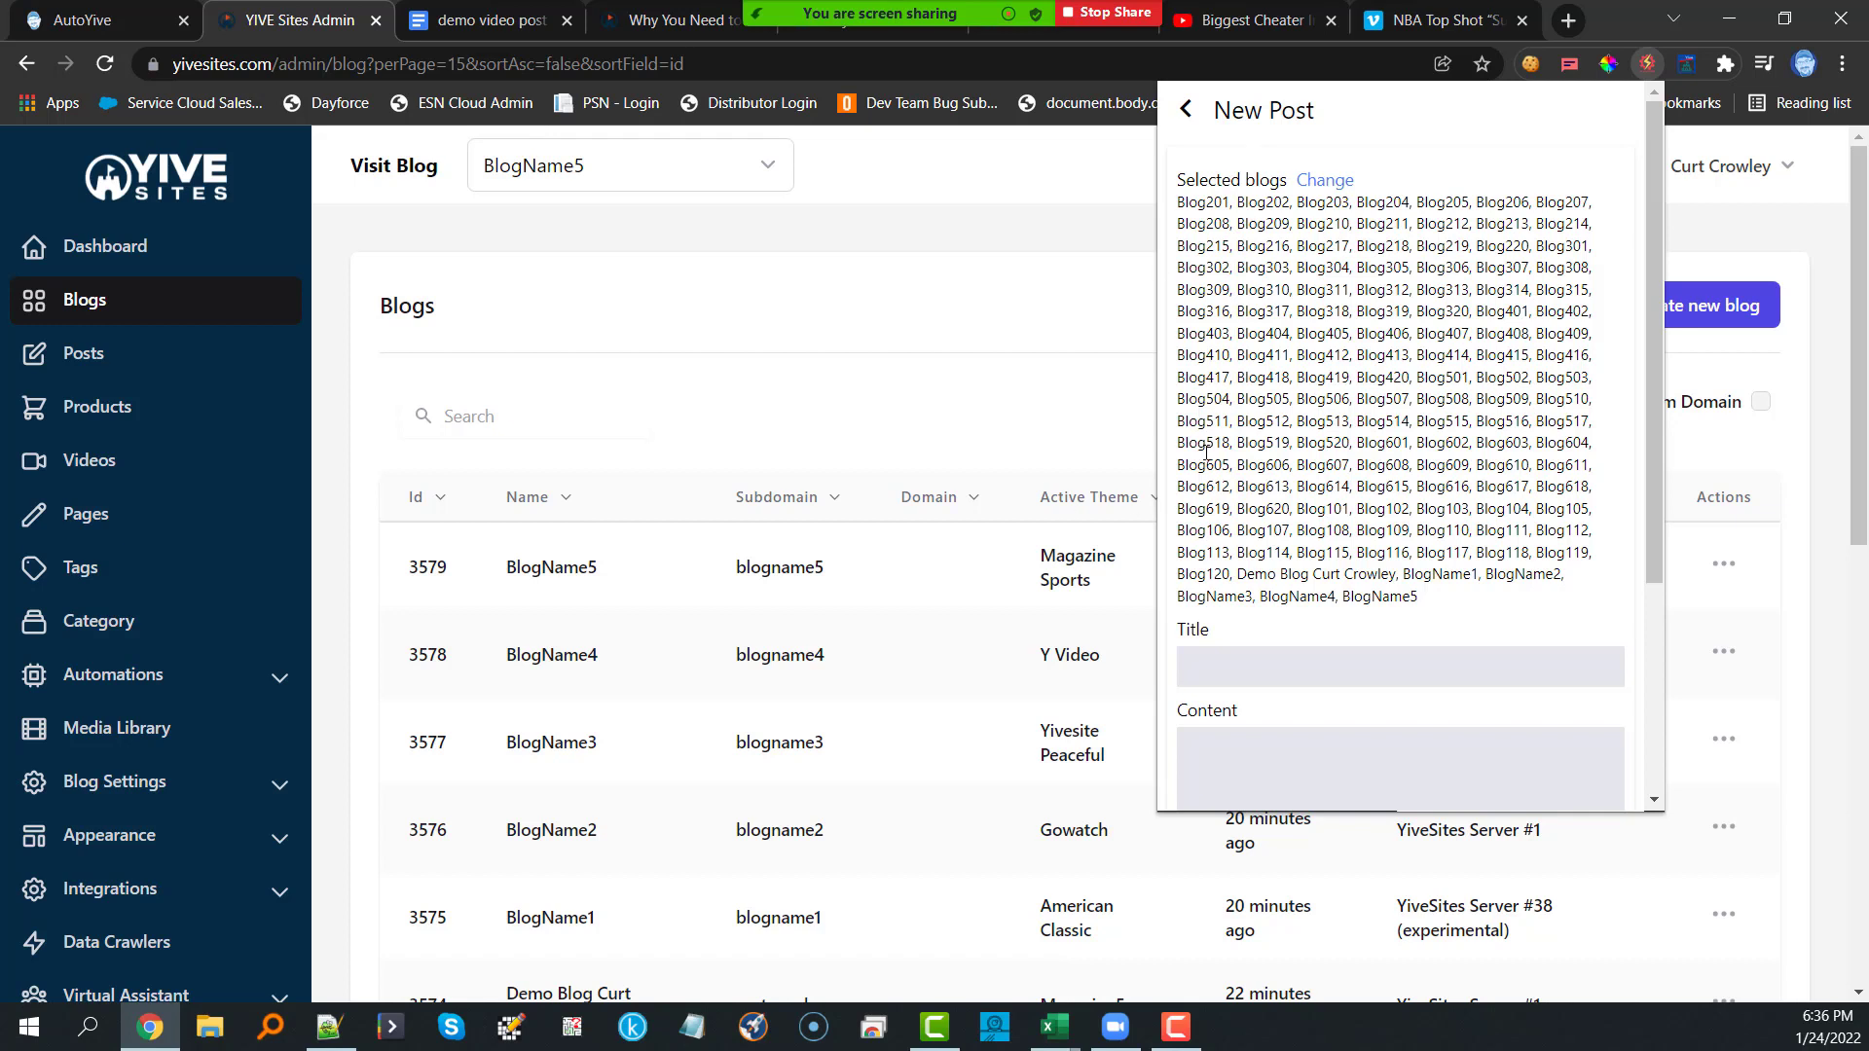
Step: Close the New Post panel and open the Custom Domain page from the sidebar
click(335, 496)
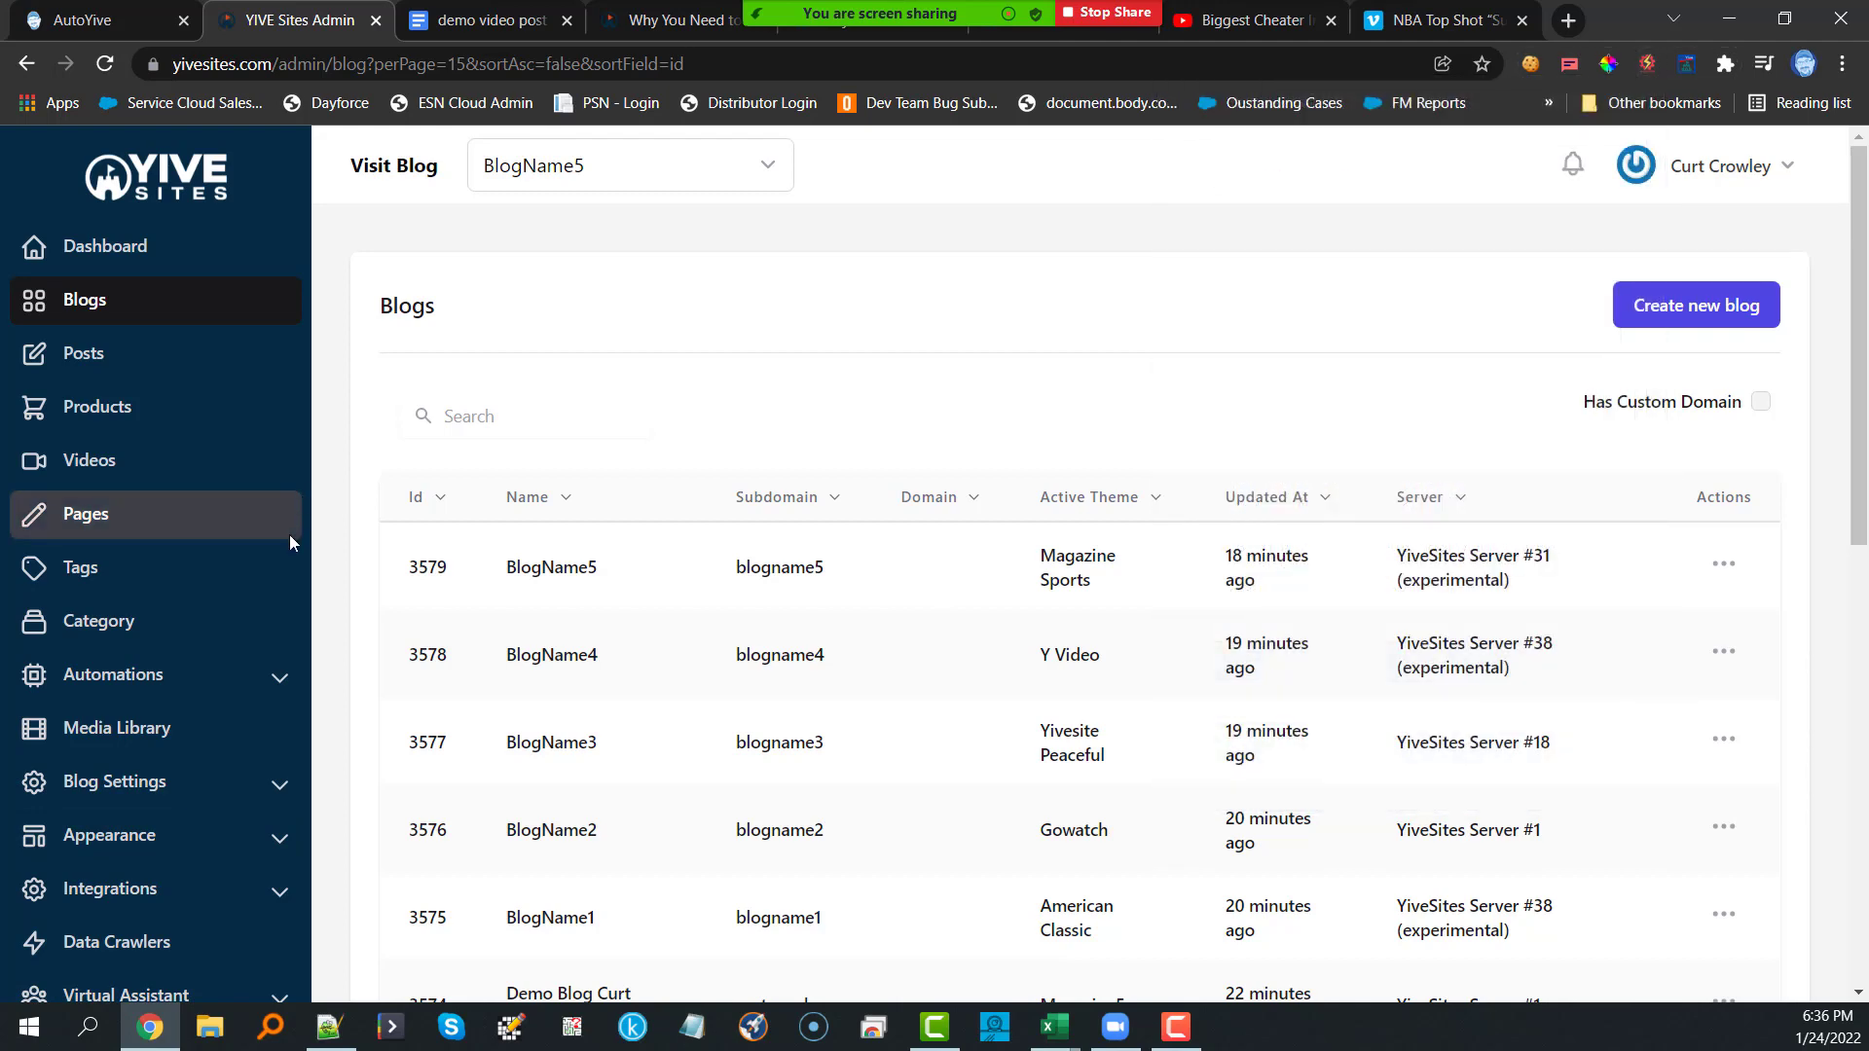
scroll(284, 547, down, 10)
scroll(220, 498, up, 5)
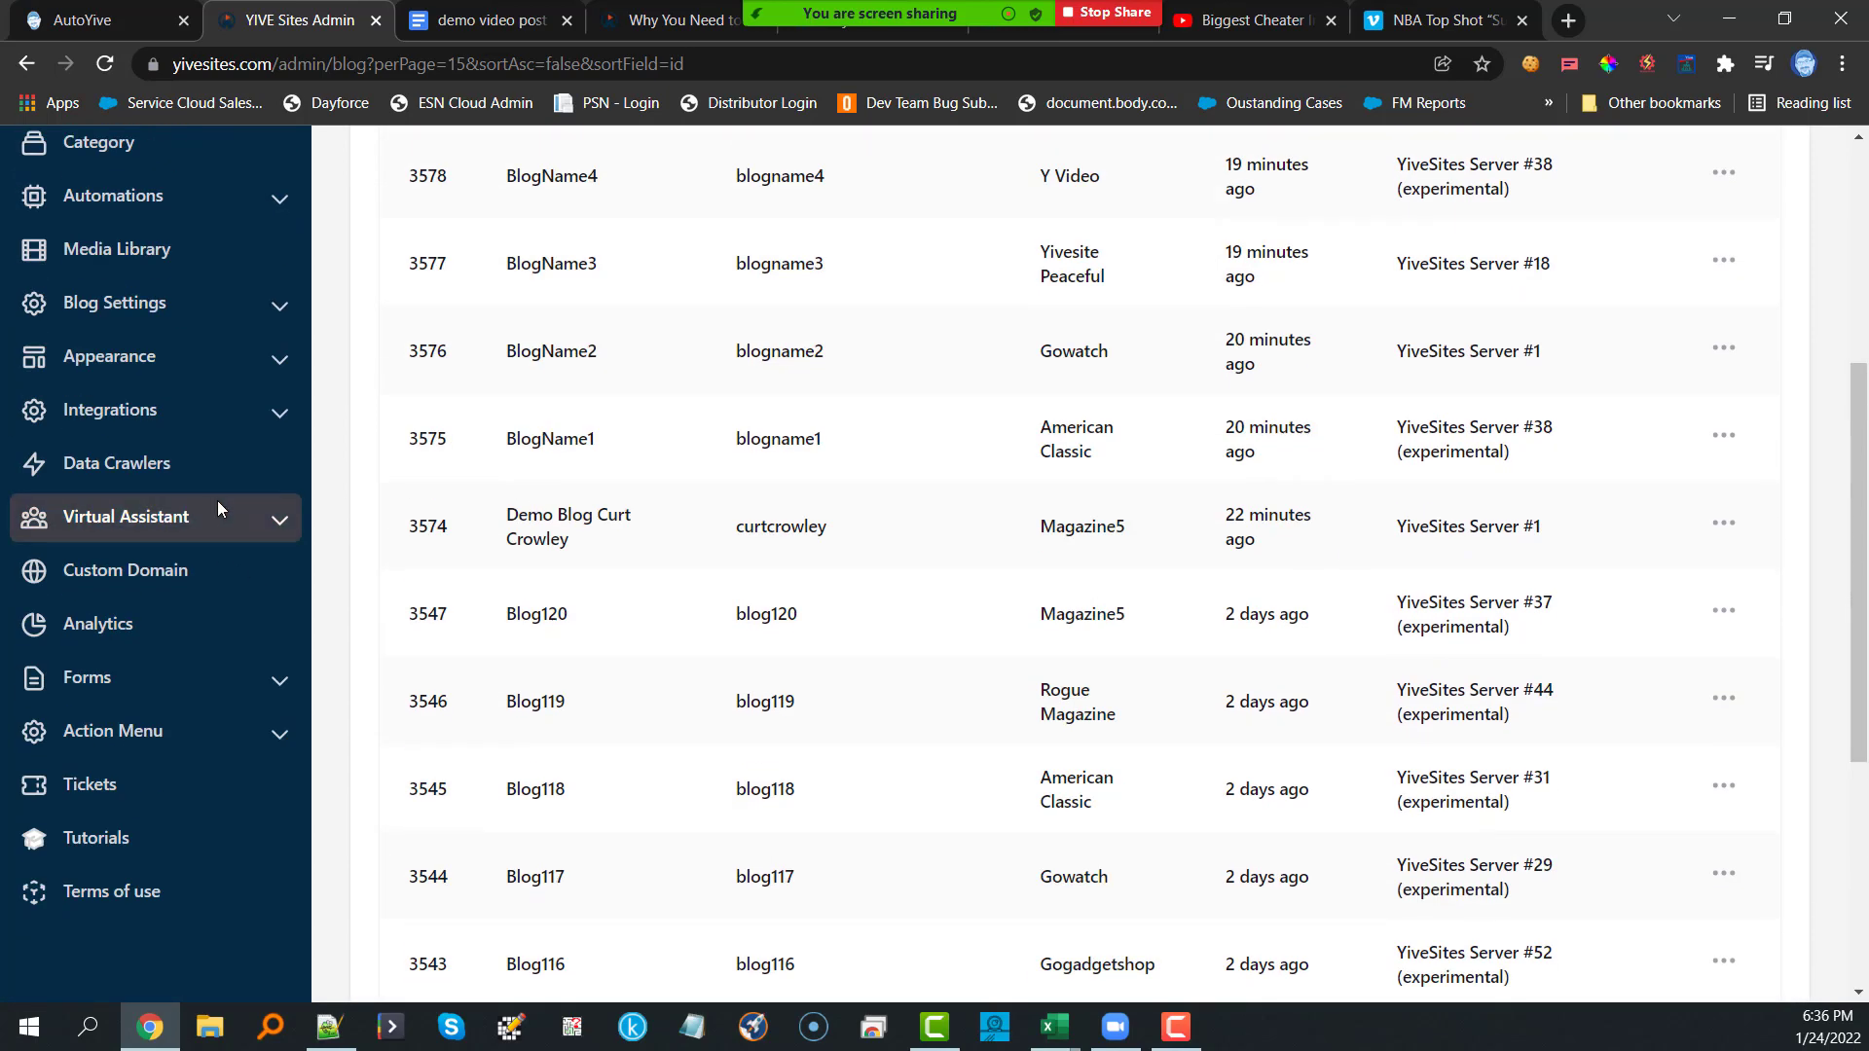
click(167, 572)
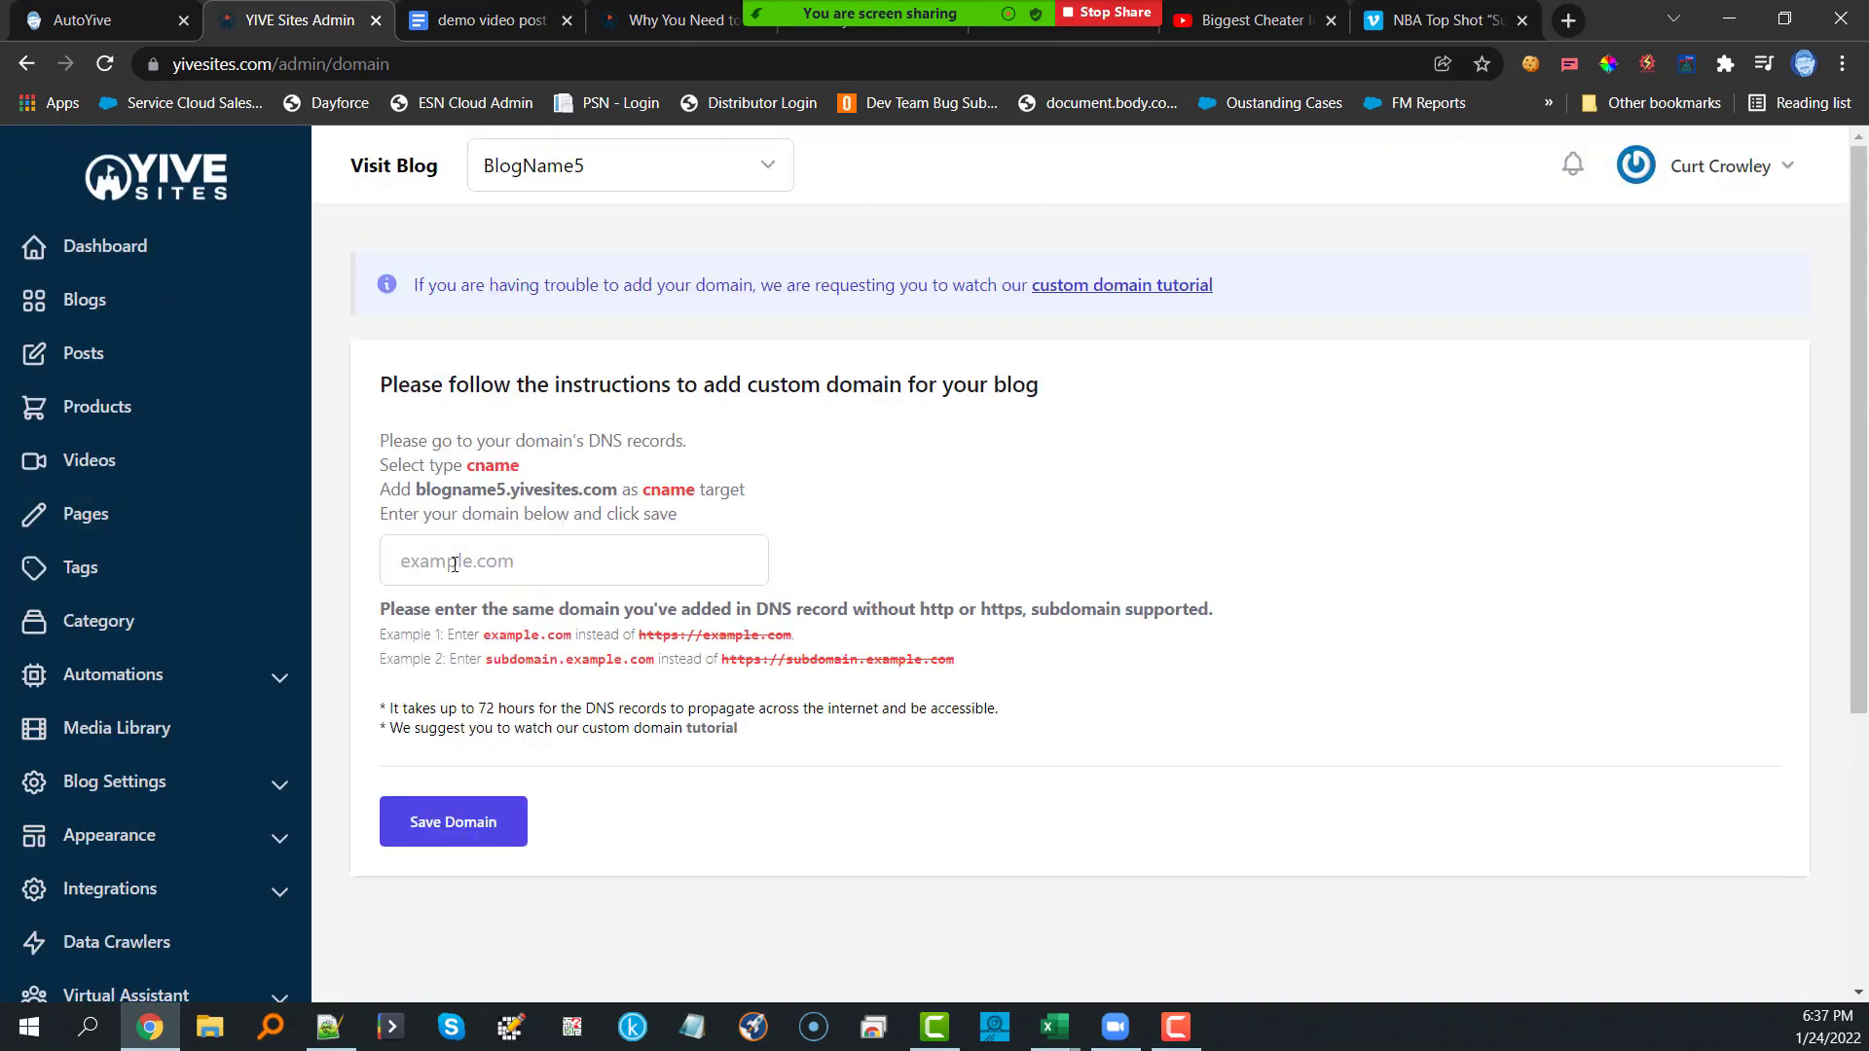
click(443, 560)
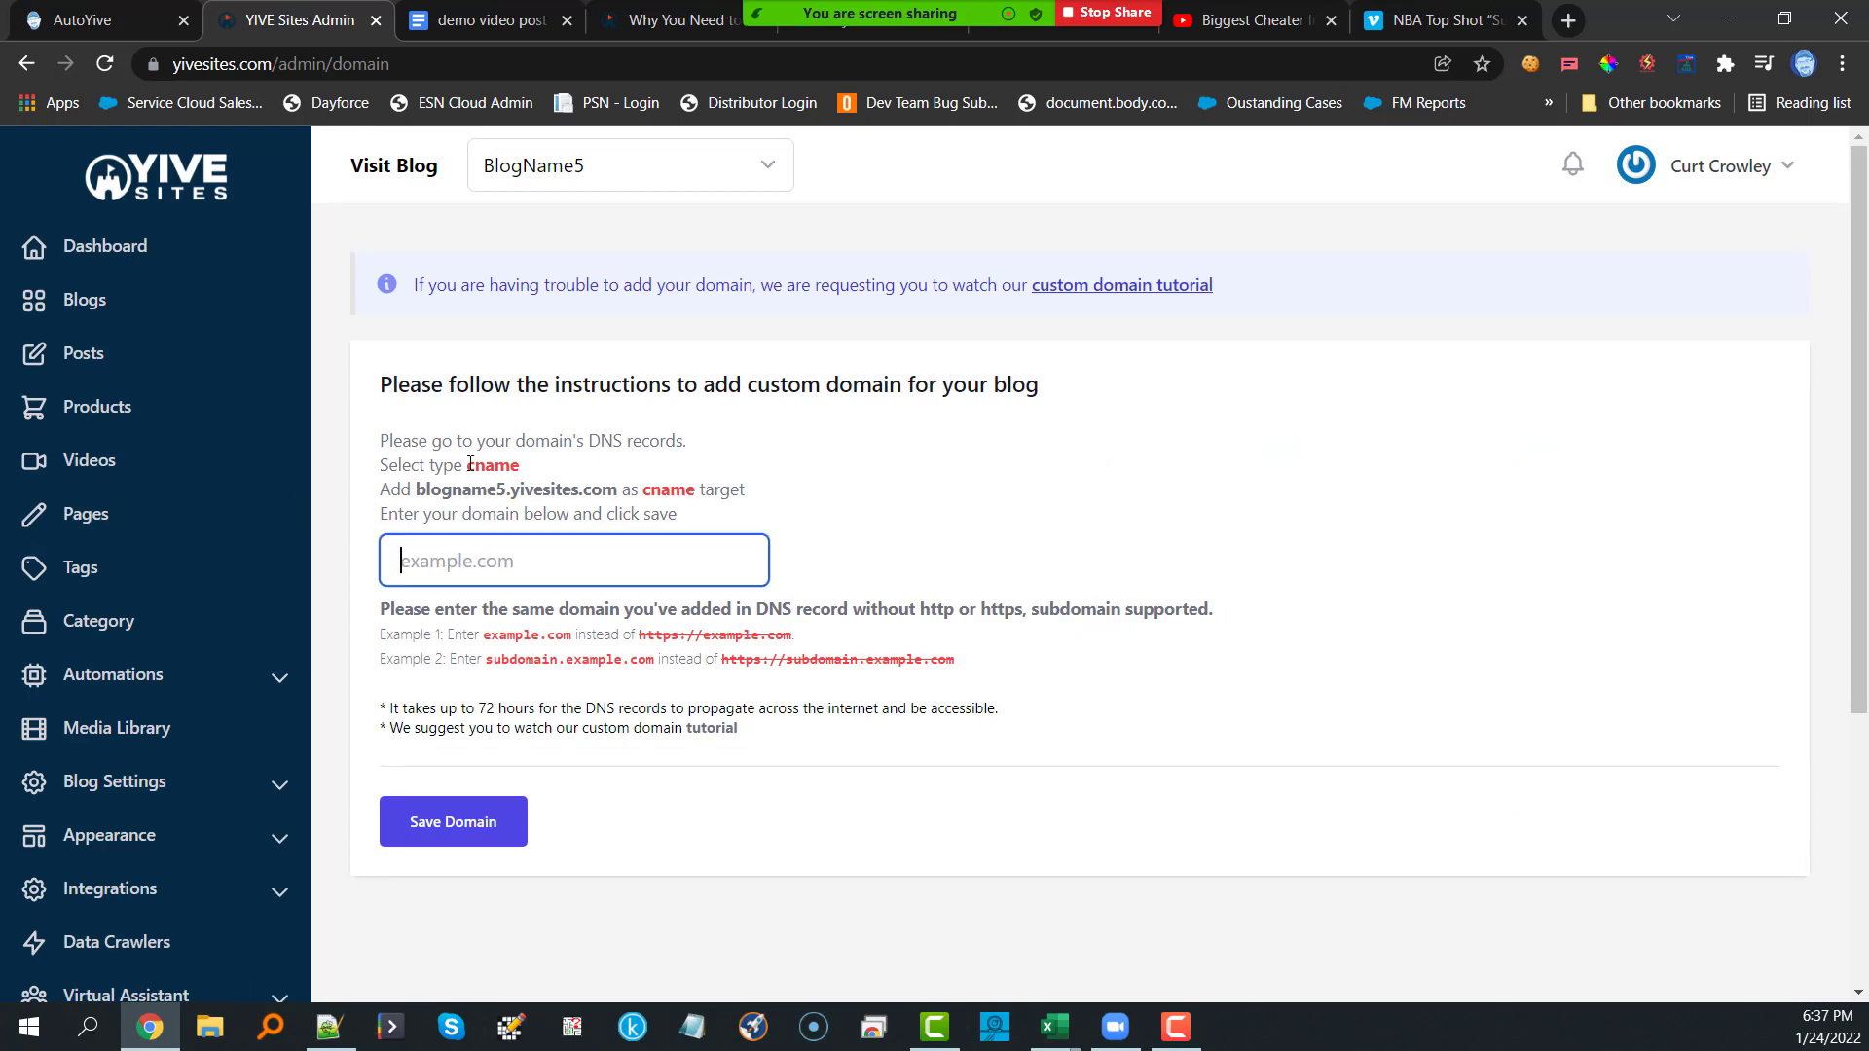
drag(619, 490, 417, 494)
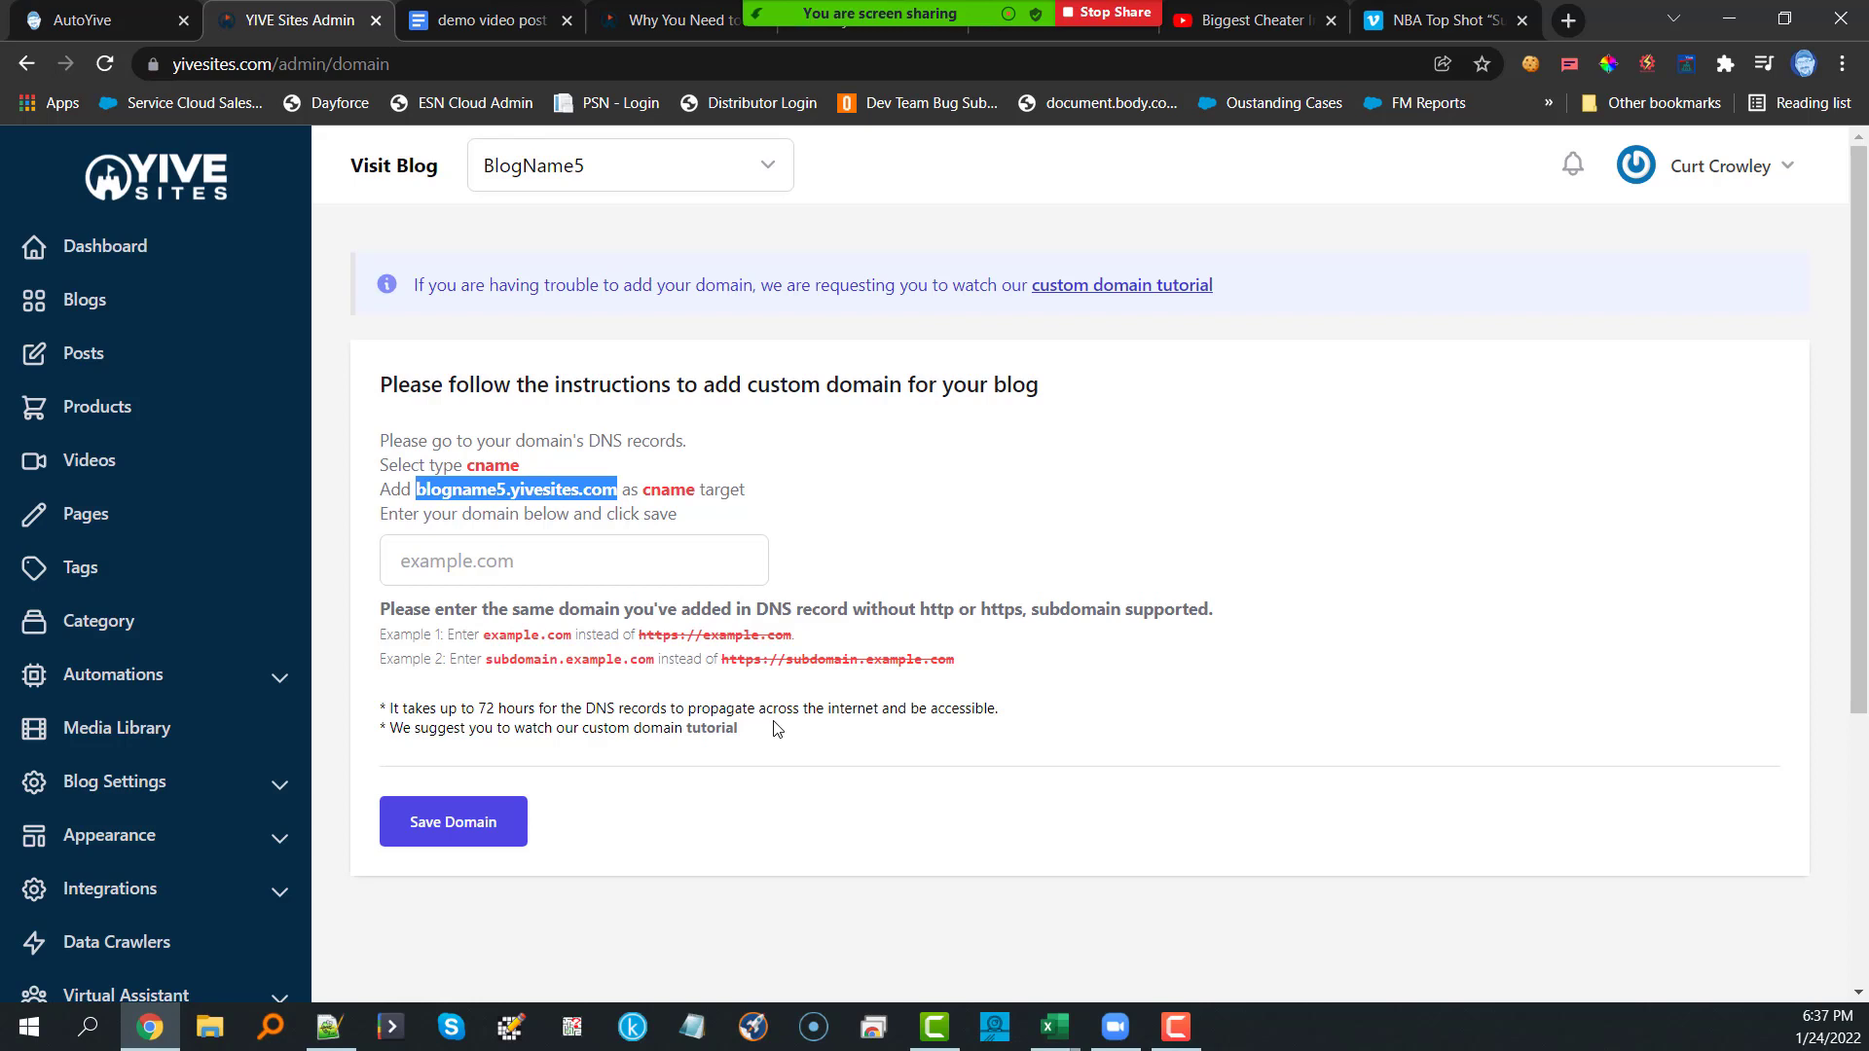
Step: Make News the active blog and show its Custom Domain page with news.epochcast.com
click(649, 182)
scroll(617, 551, up, 15)
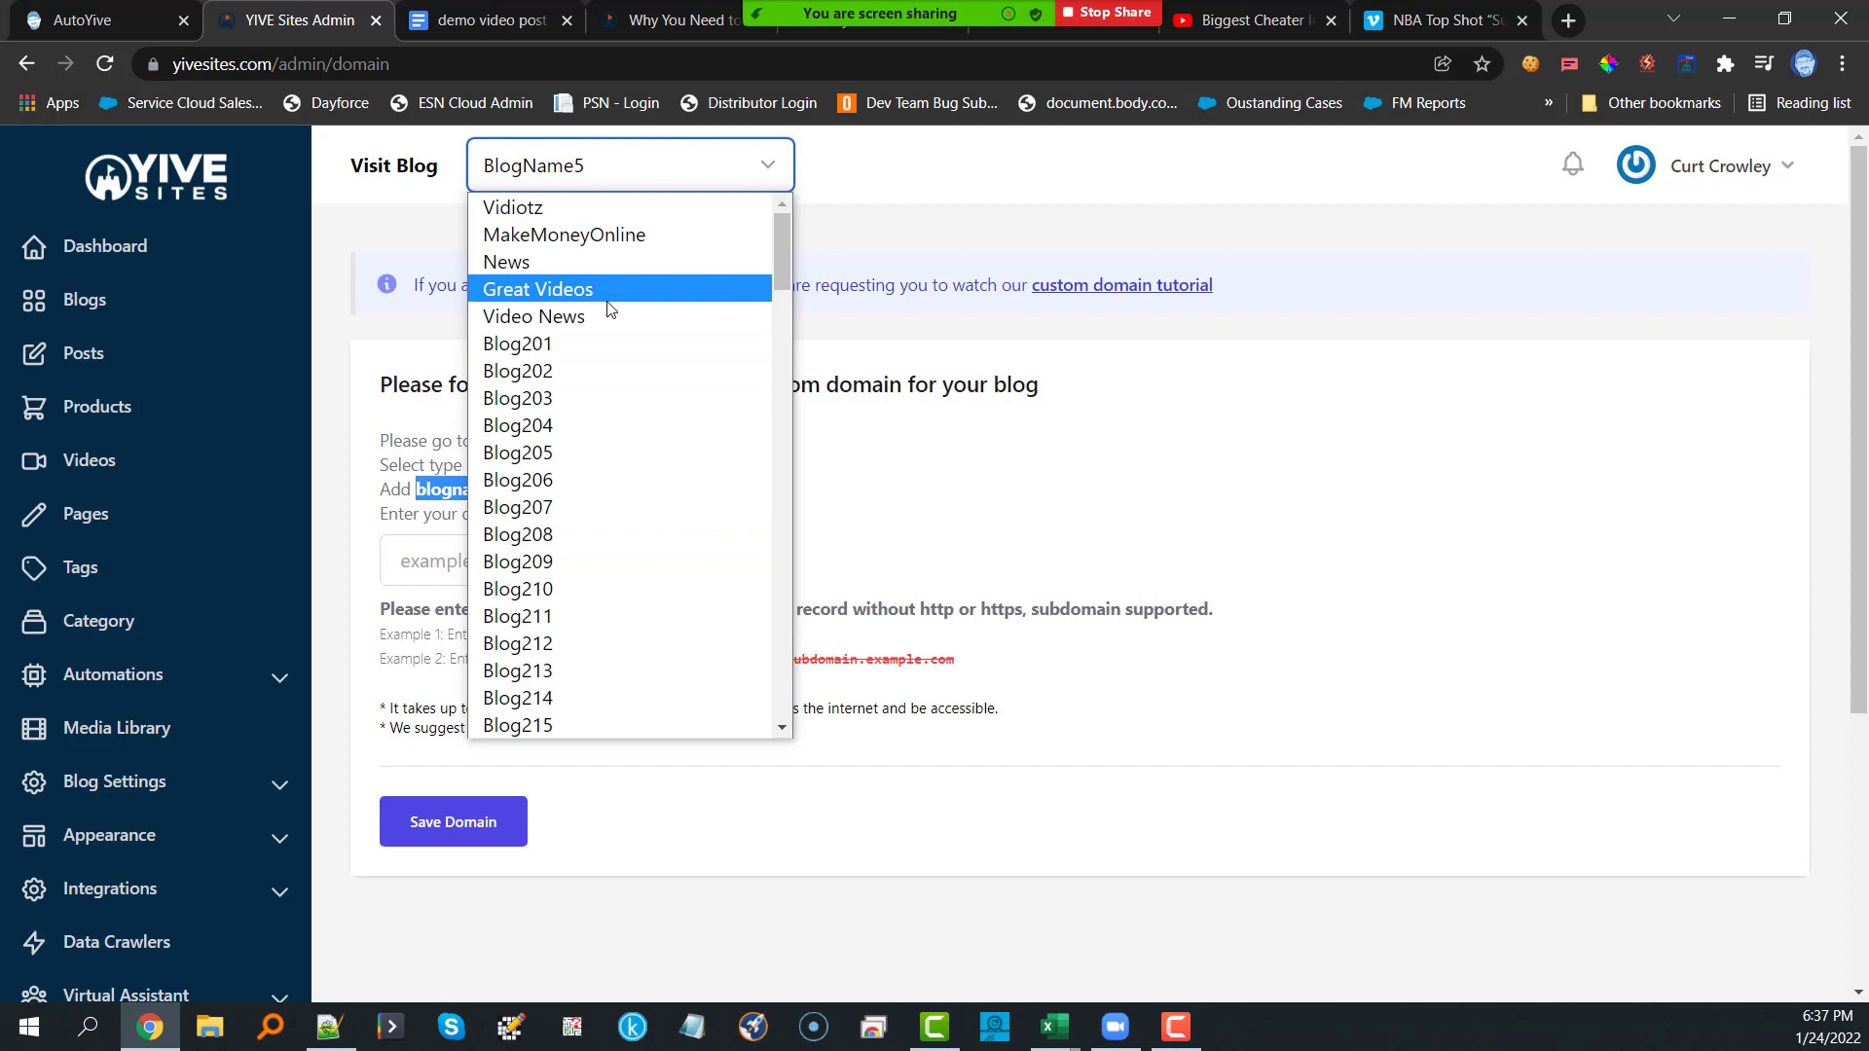
click(602, 271)
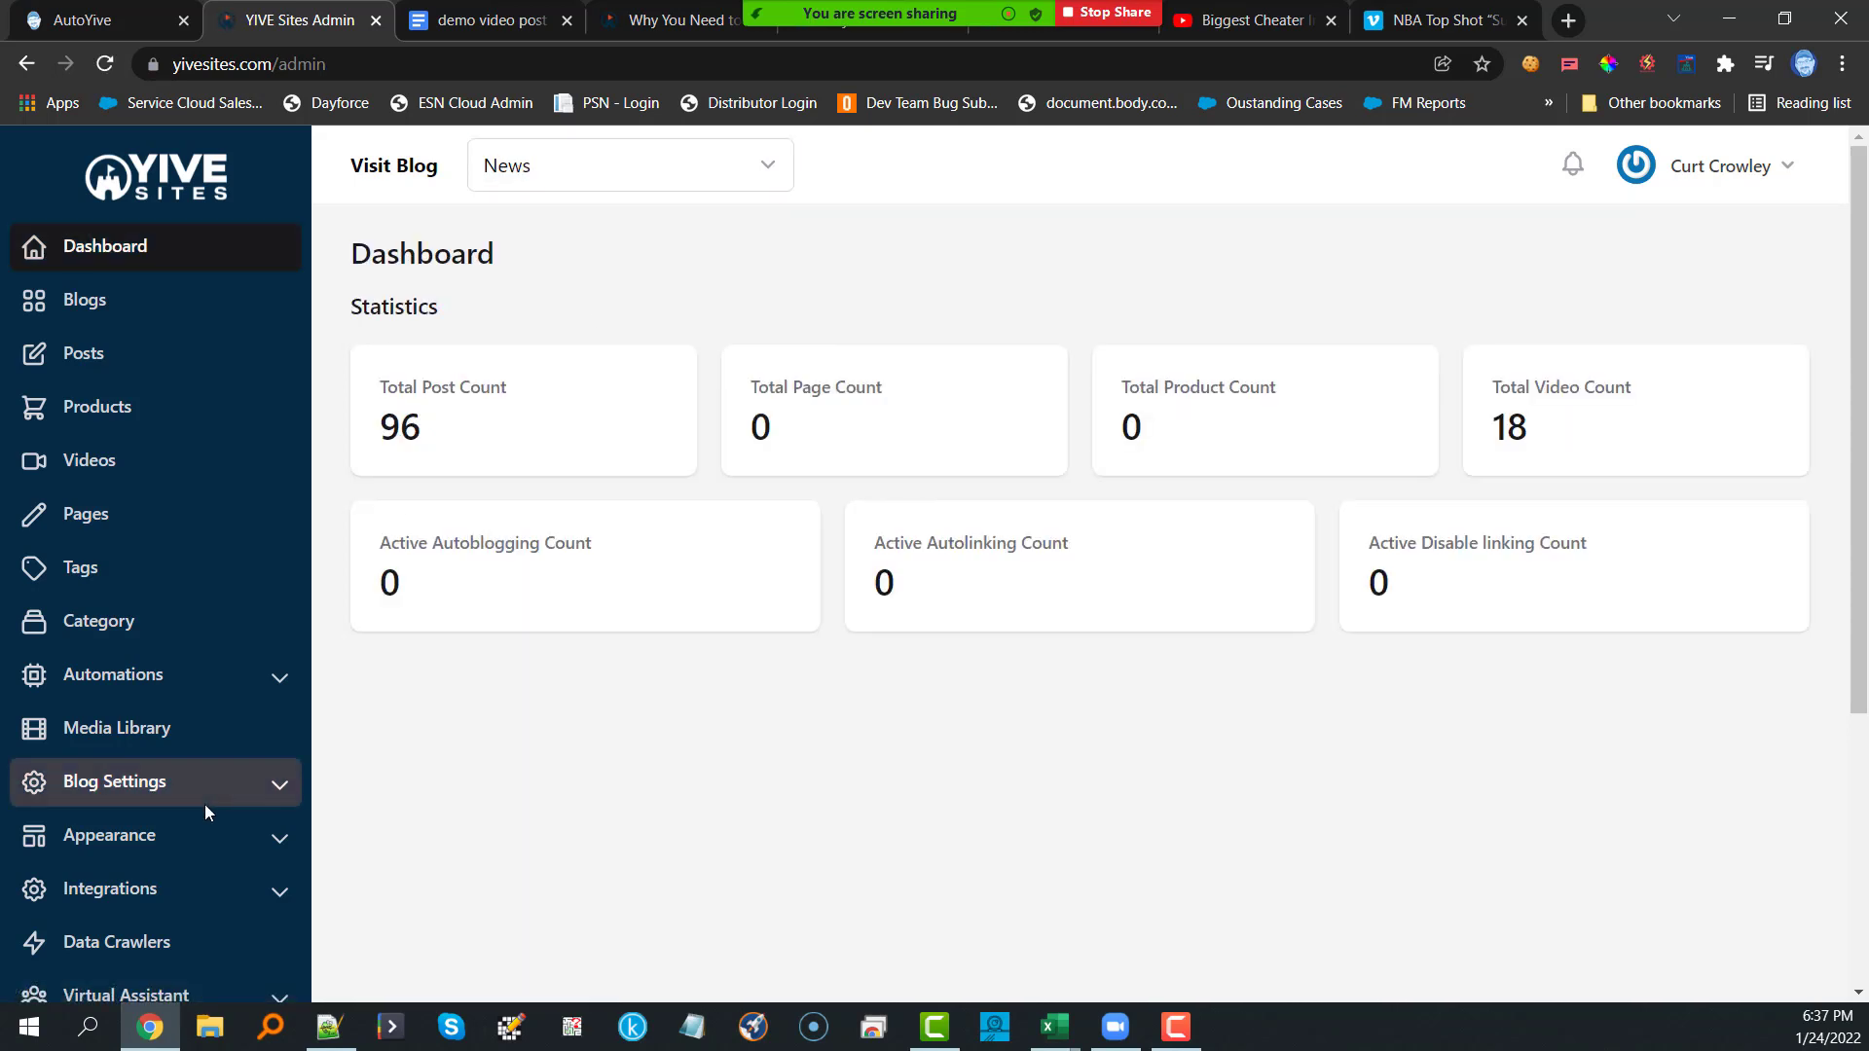
scroll(202, 806, down, 3)
click(176, 806)
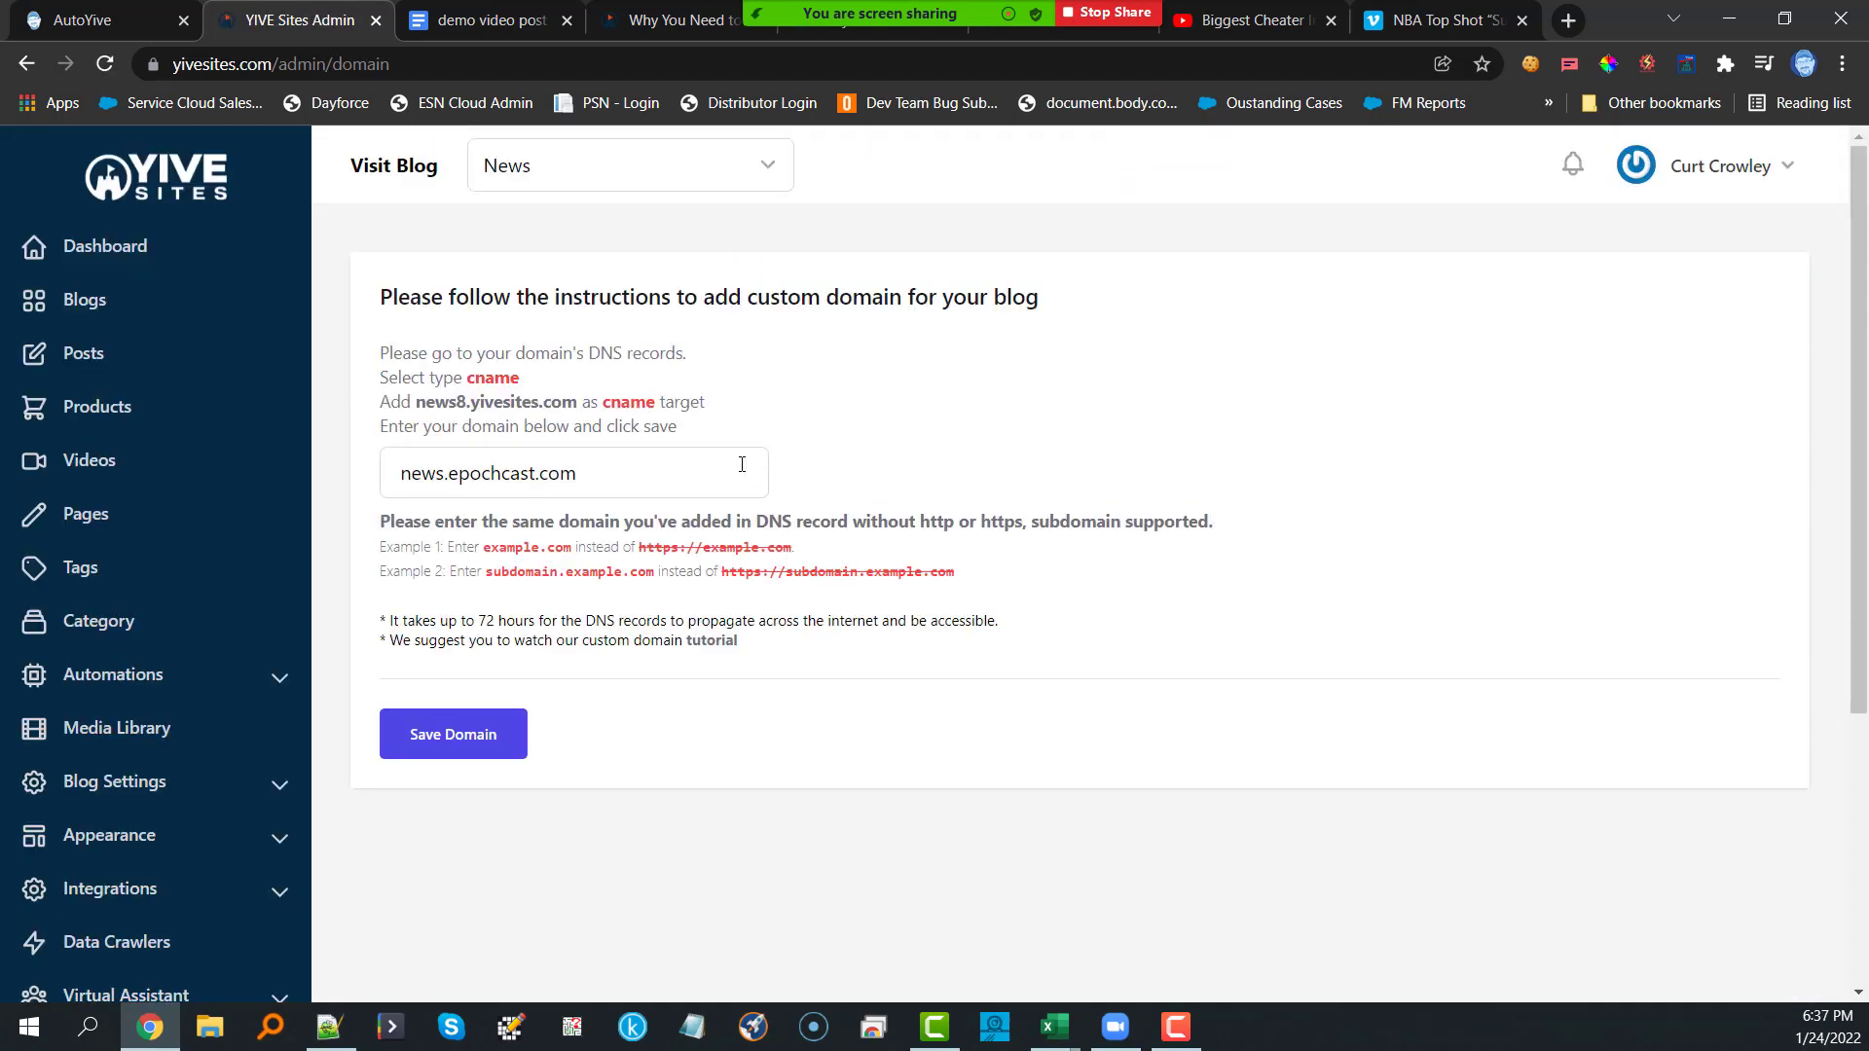
Step: Select the news.epochcast.com domain text, then return to the 'demo video post for testing' document
drag(668, 477, 377, 506)
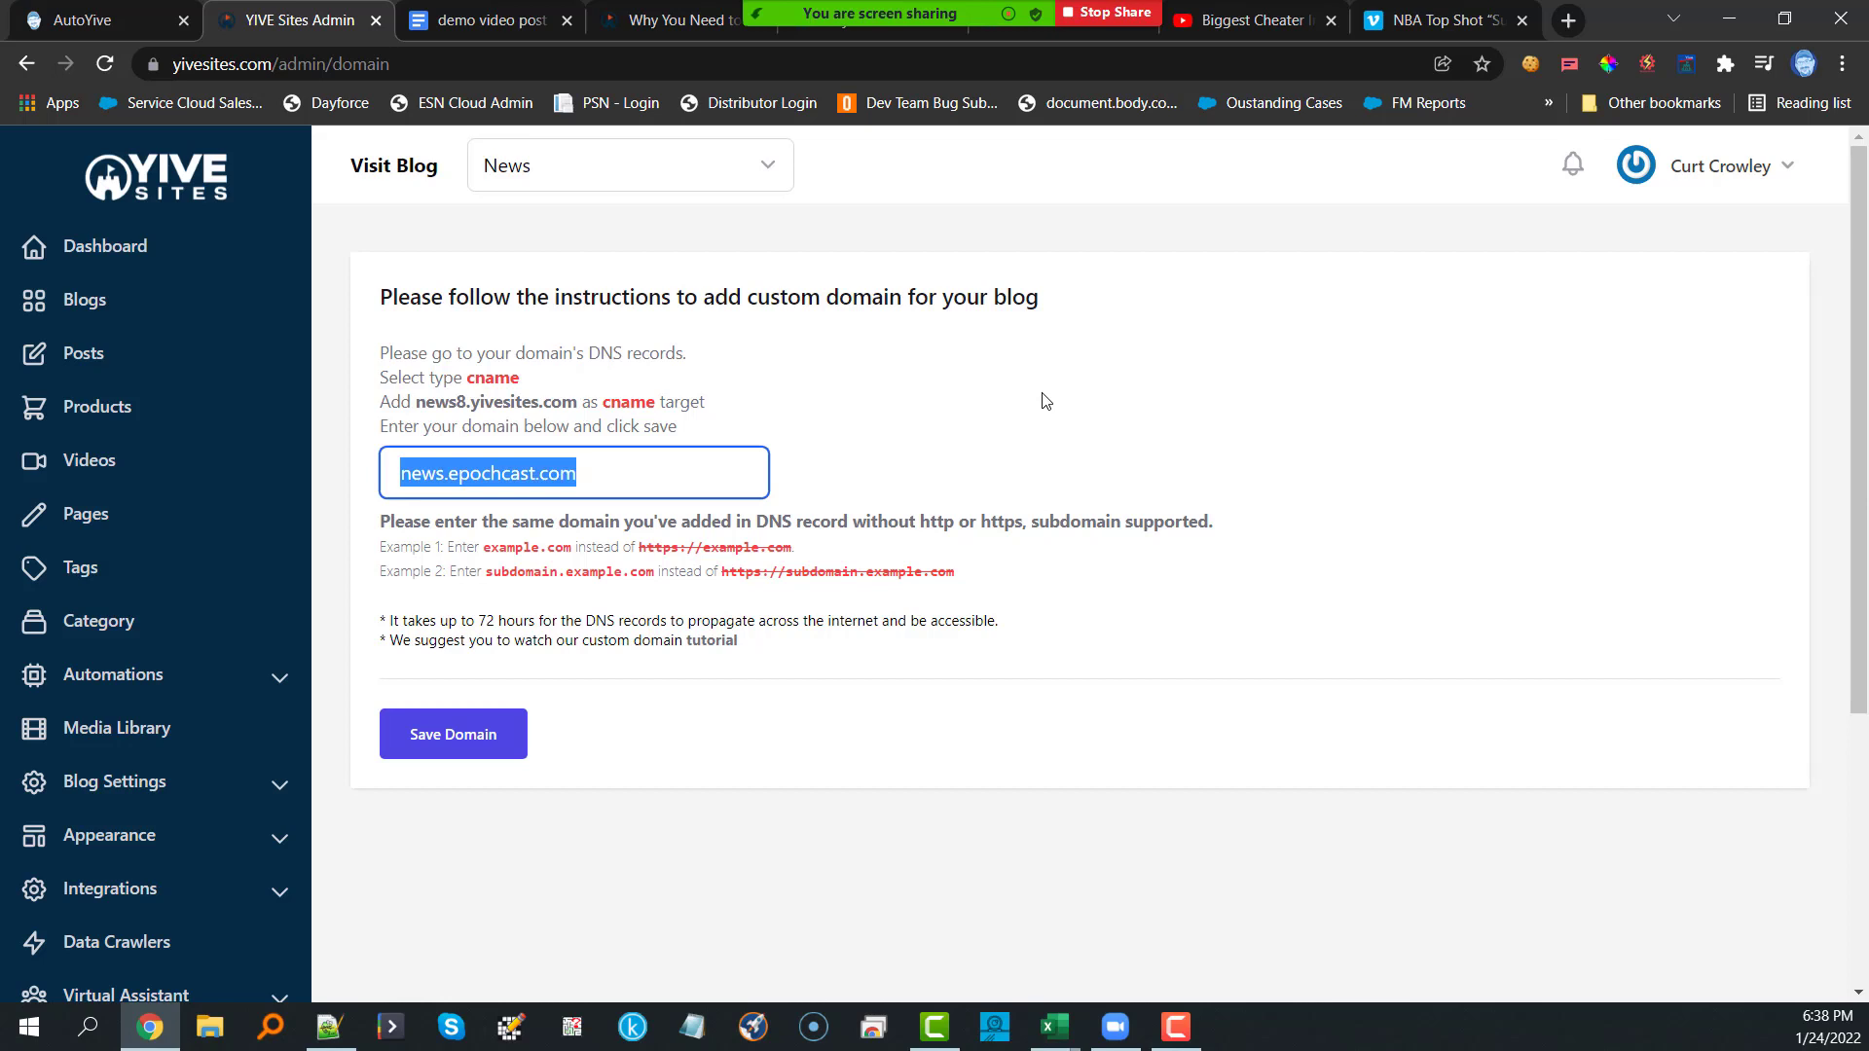
mouse_move(1055, 5)
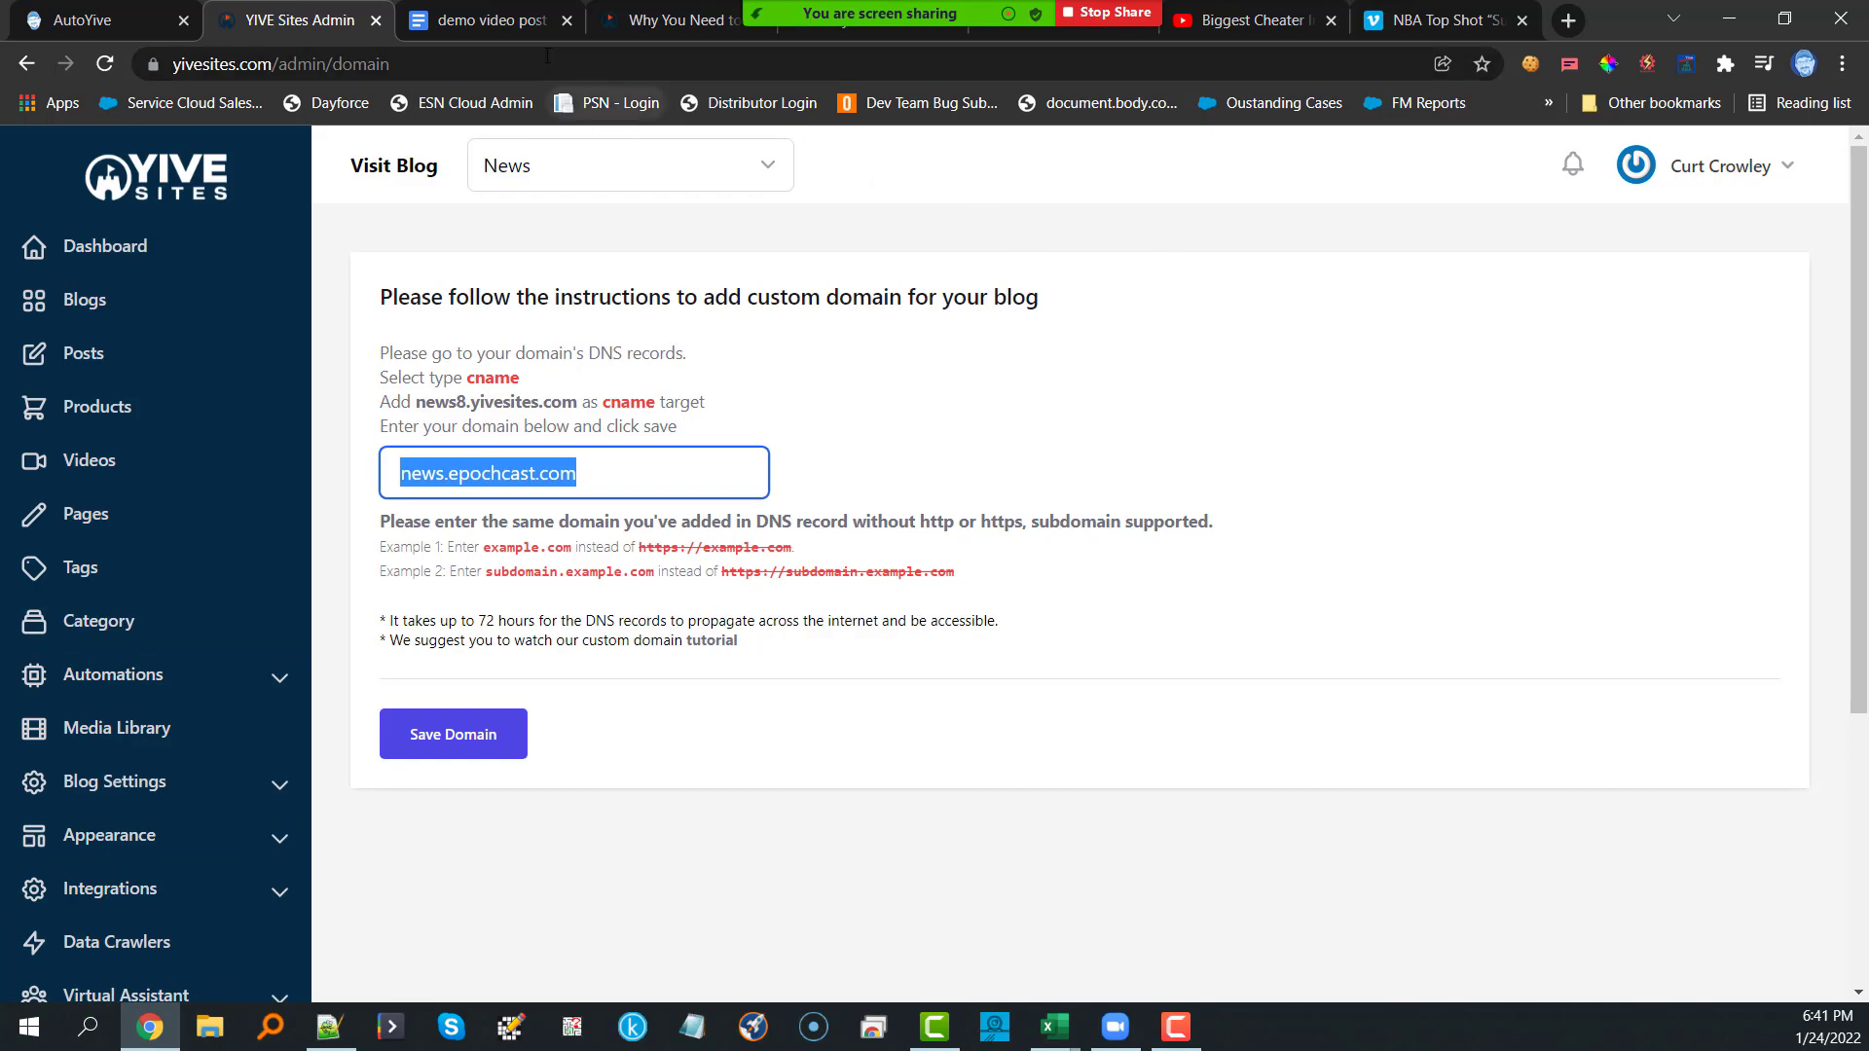
click(510, 27)
scroll(682, 522, down, 15)
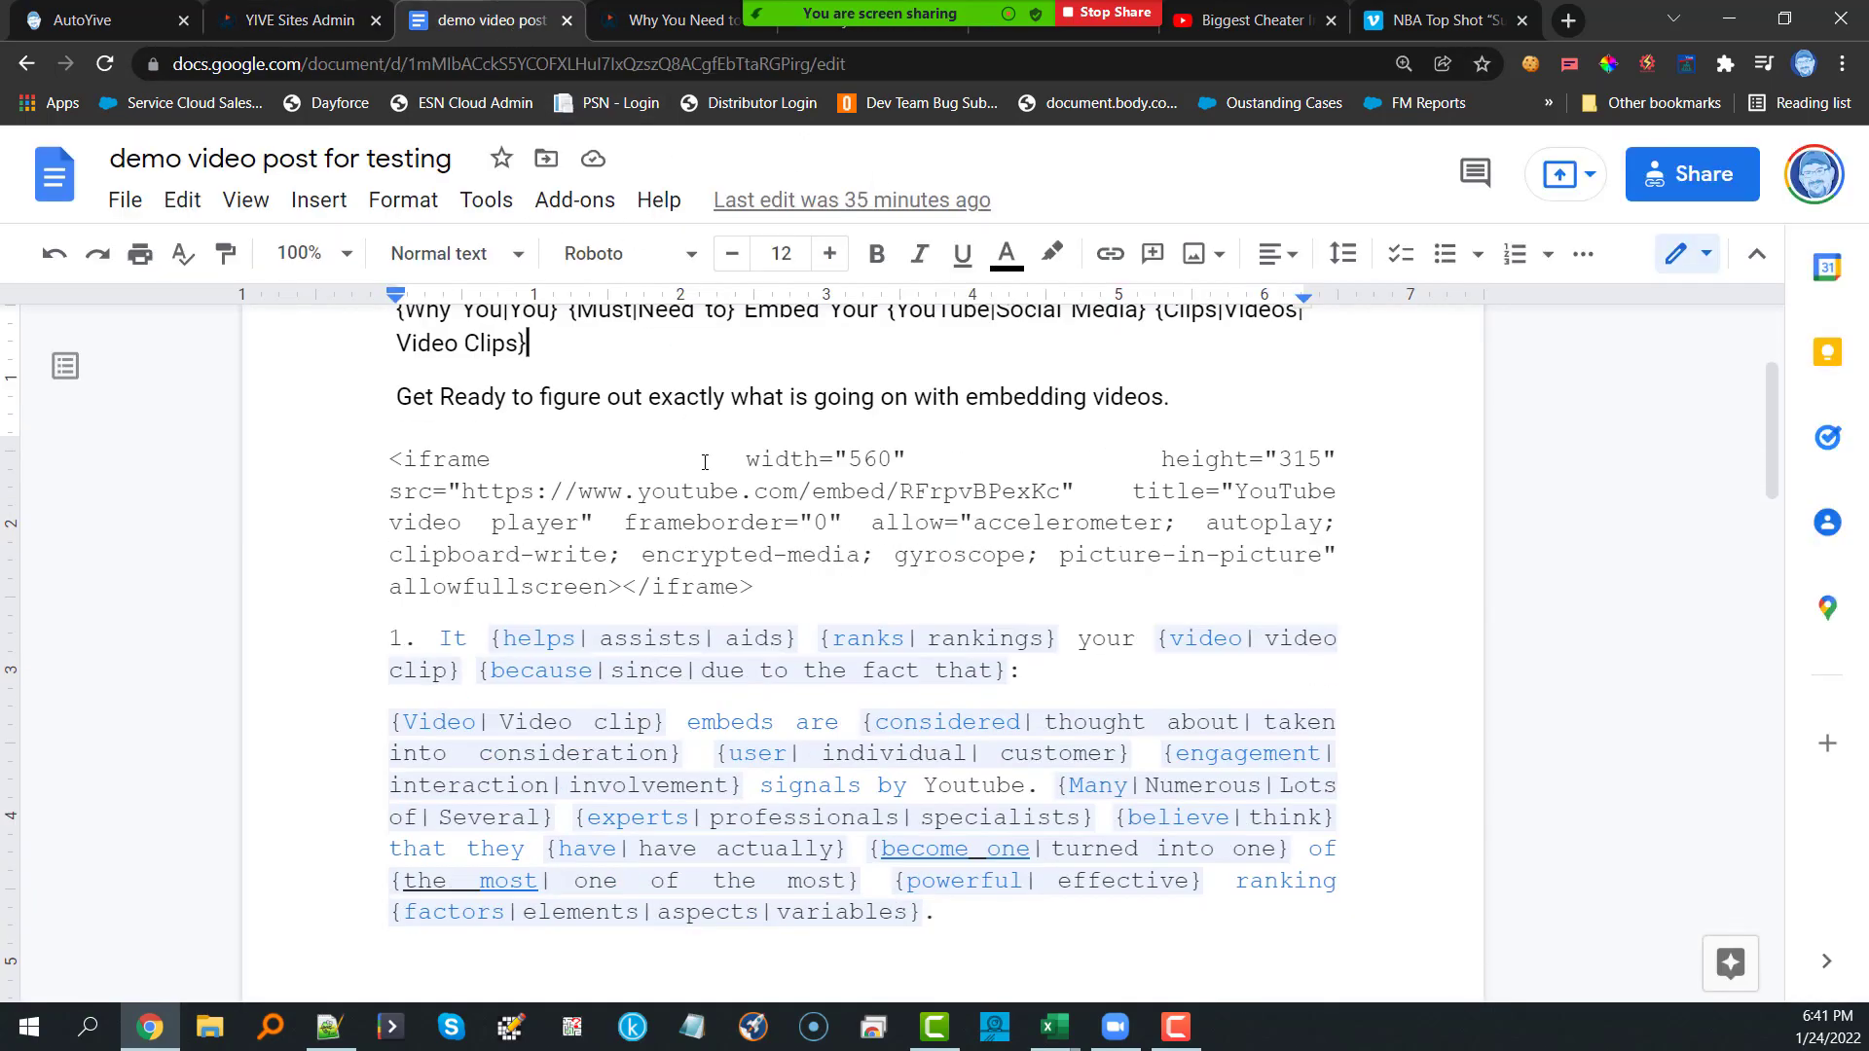
scroll(683, 521, down, 6)
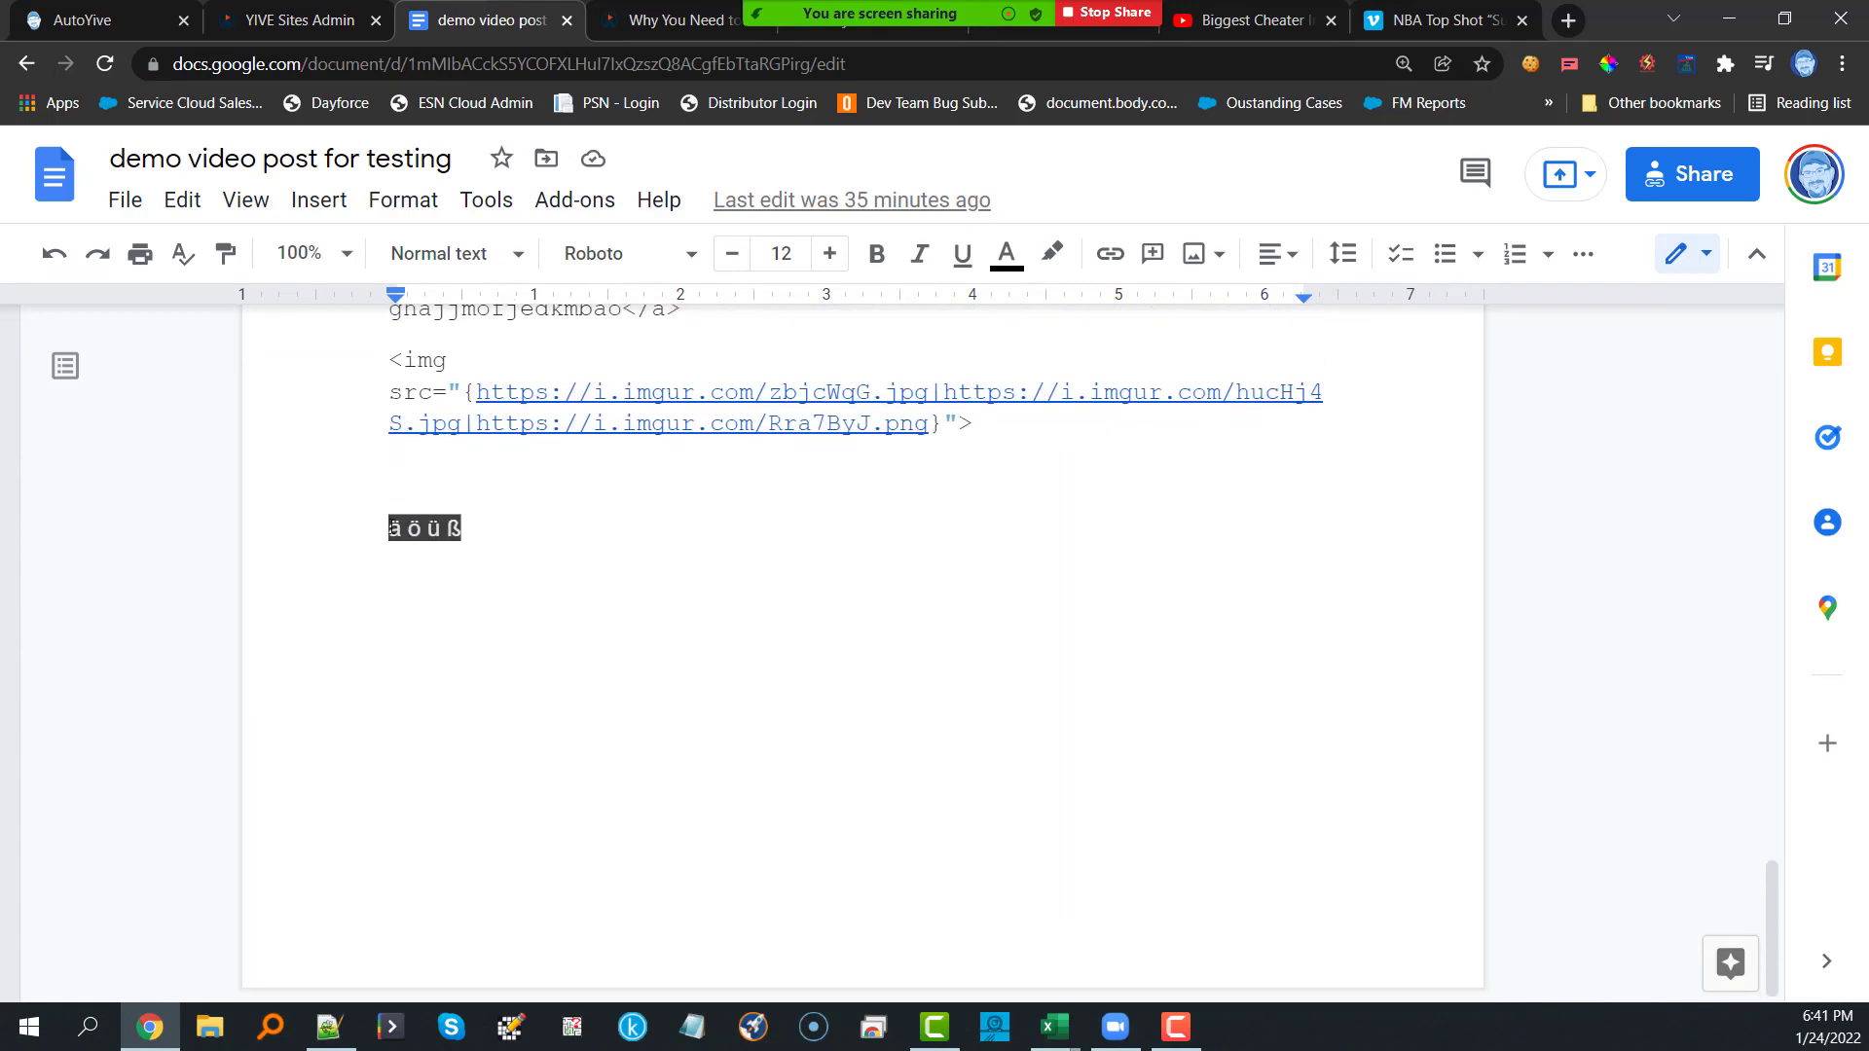
click(645, 516)
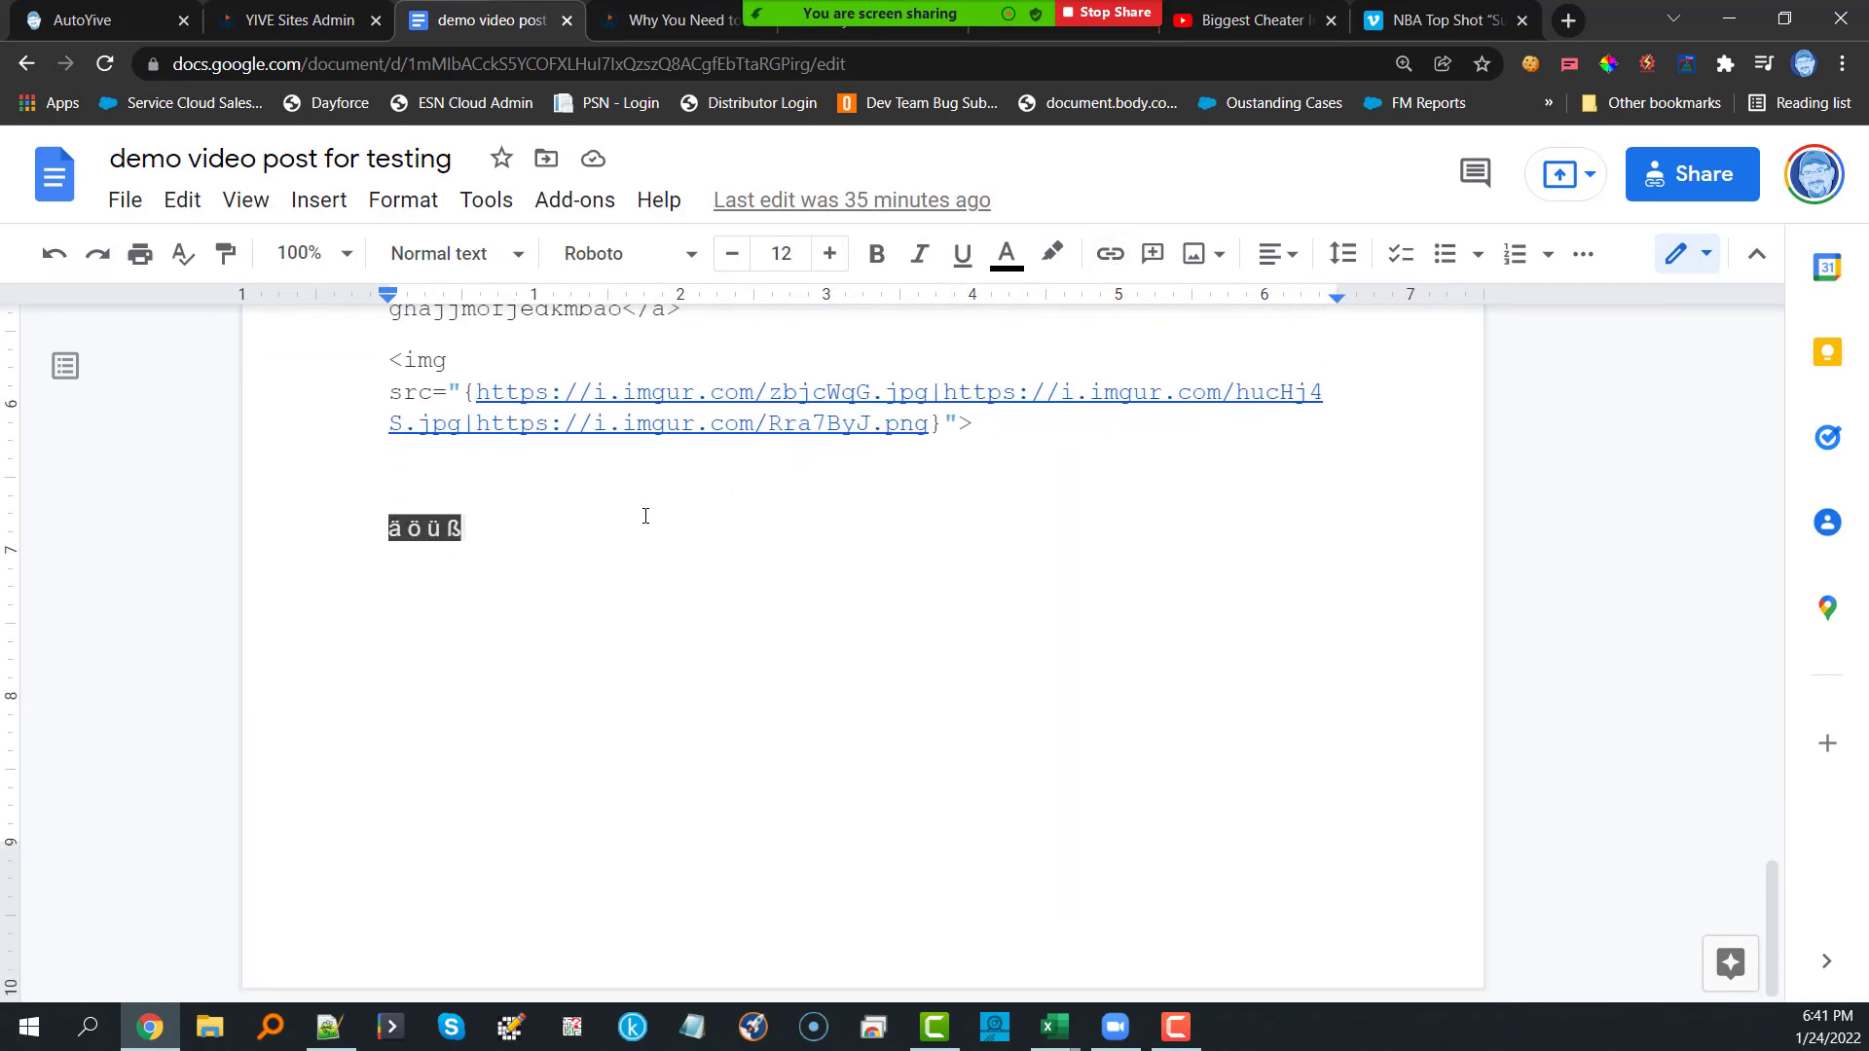
key(Return)
key(Return)
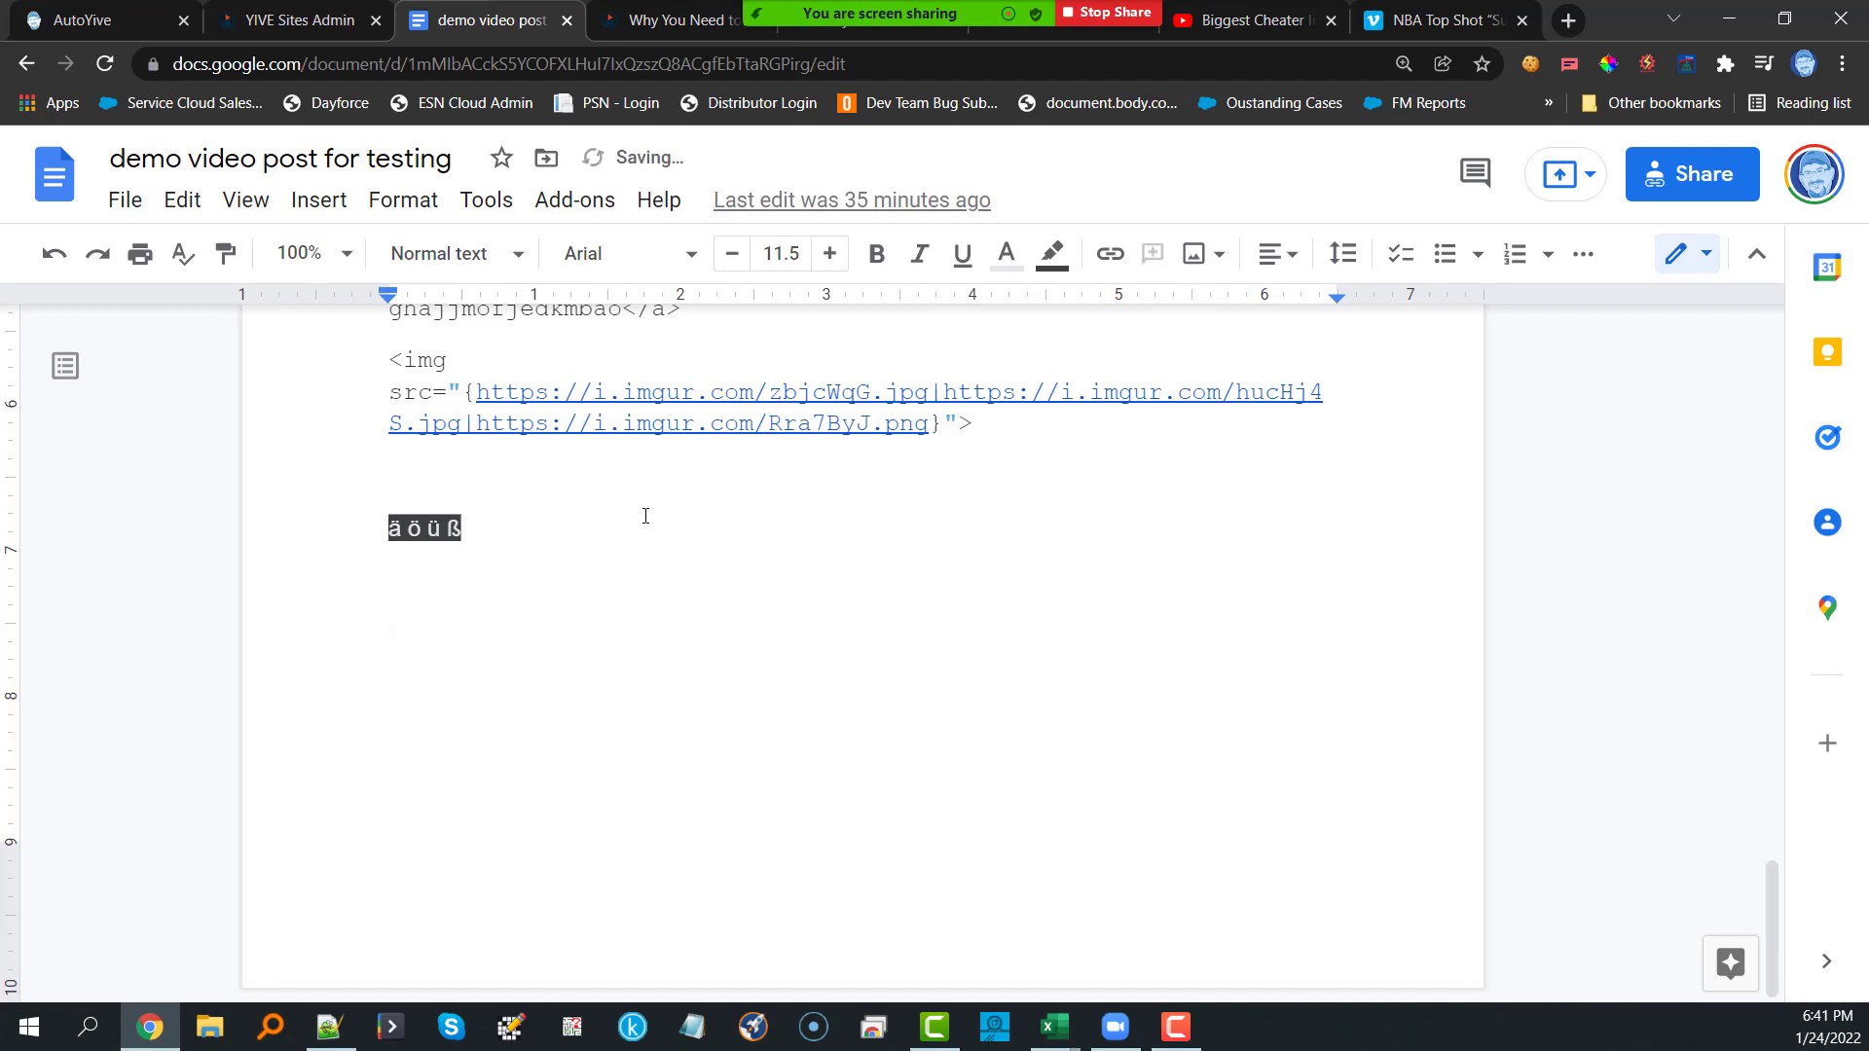
text(am)
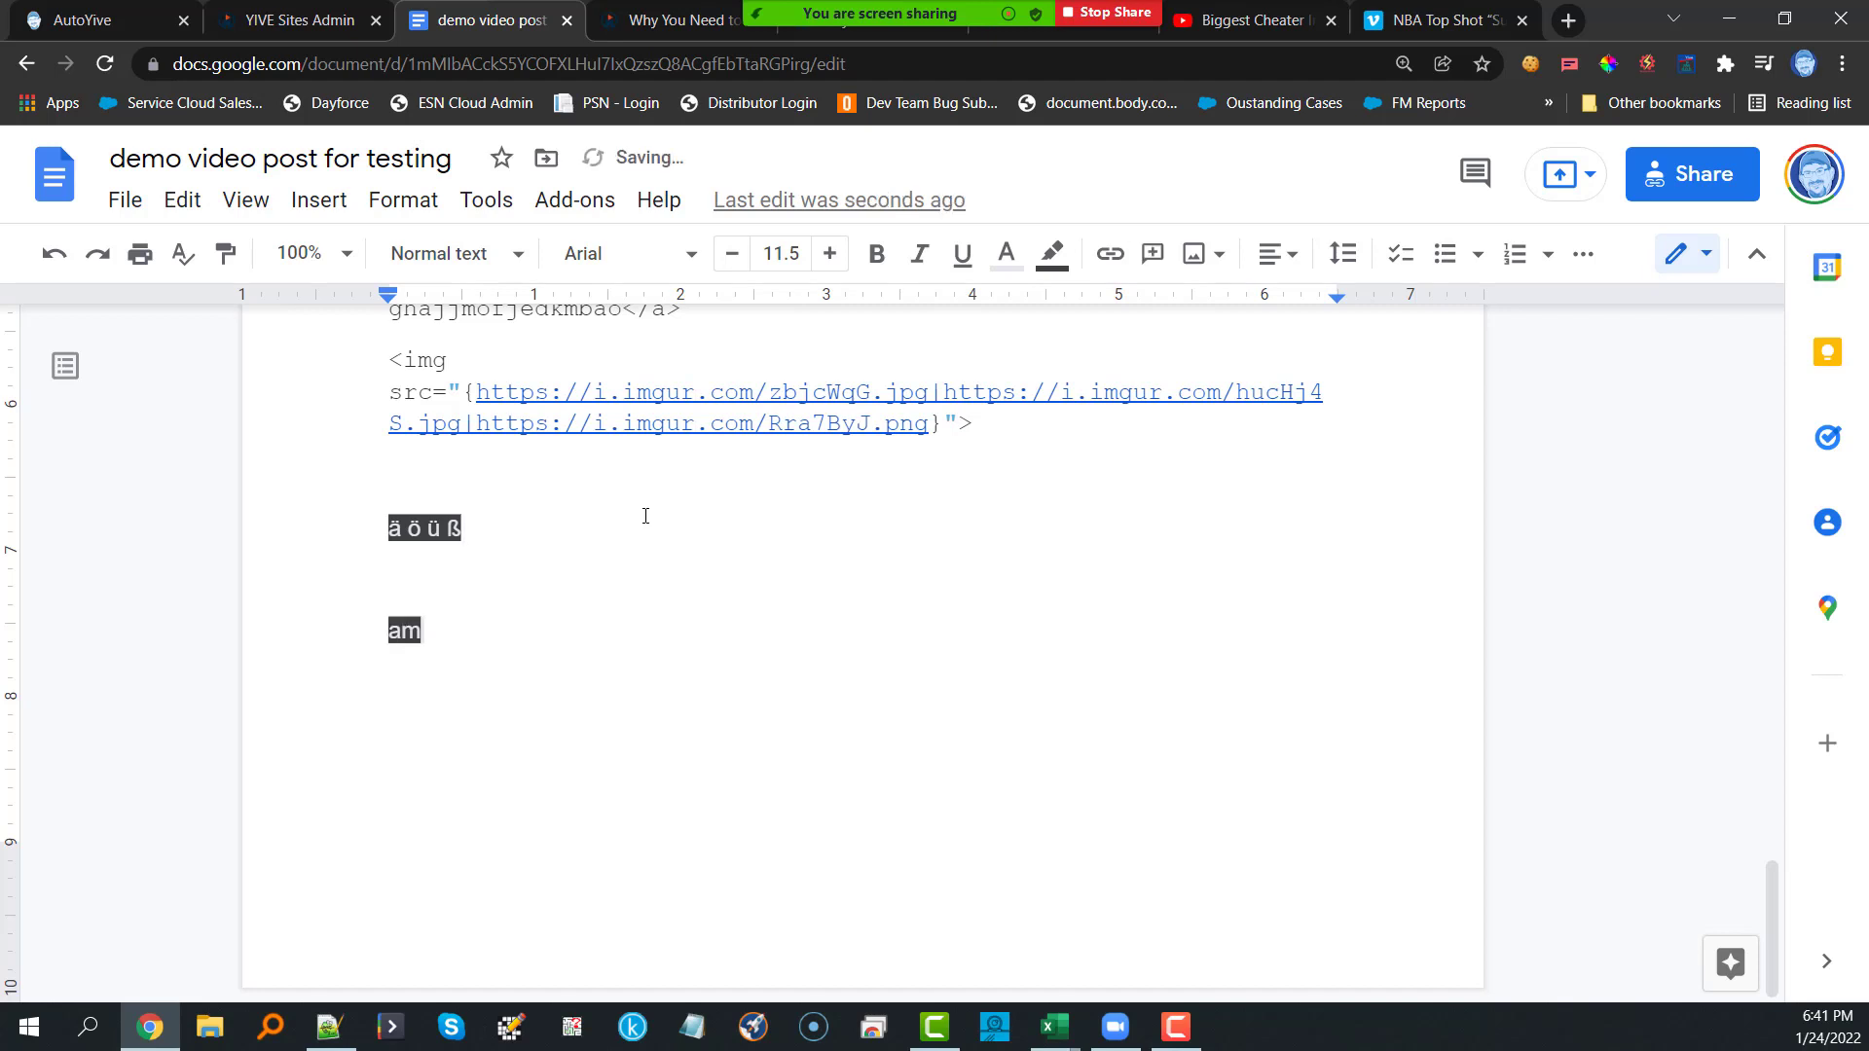
text(luats)
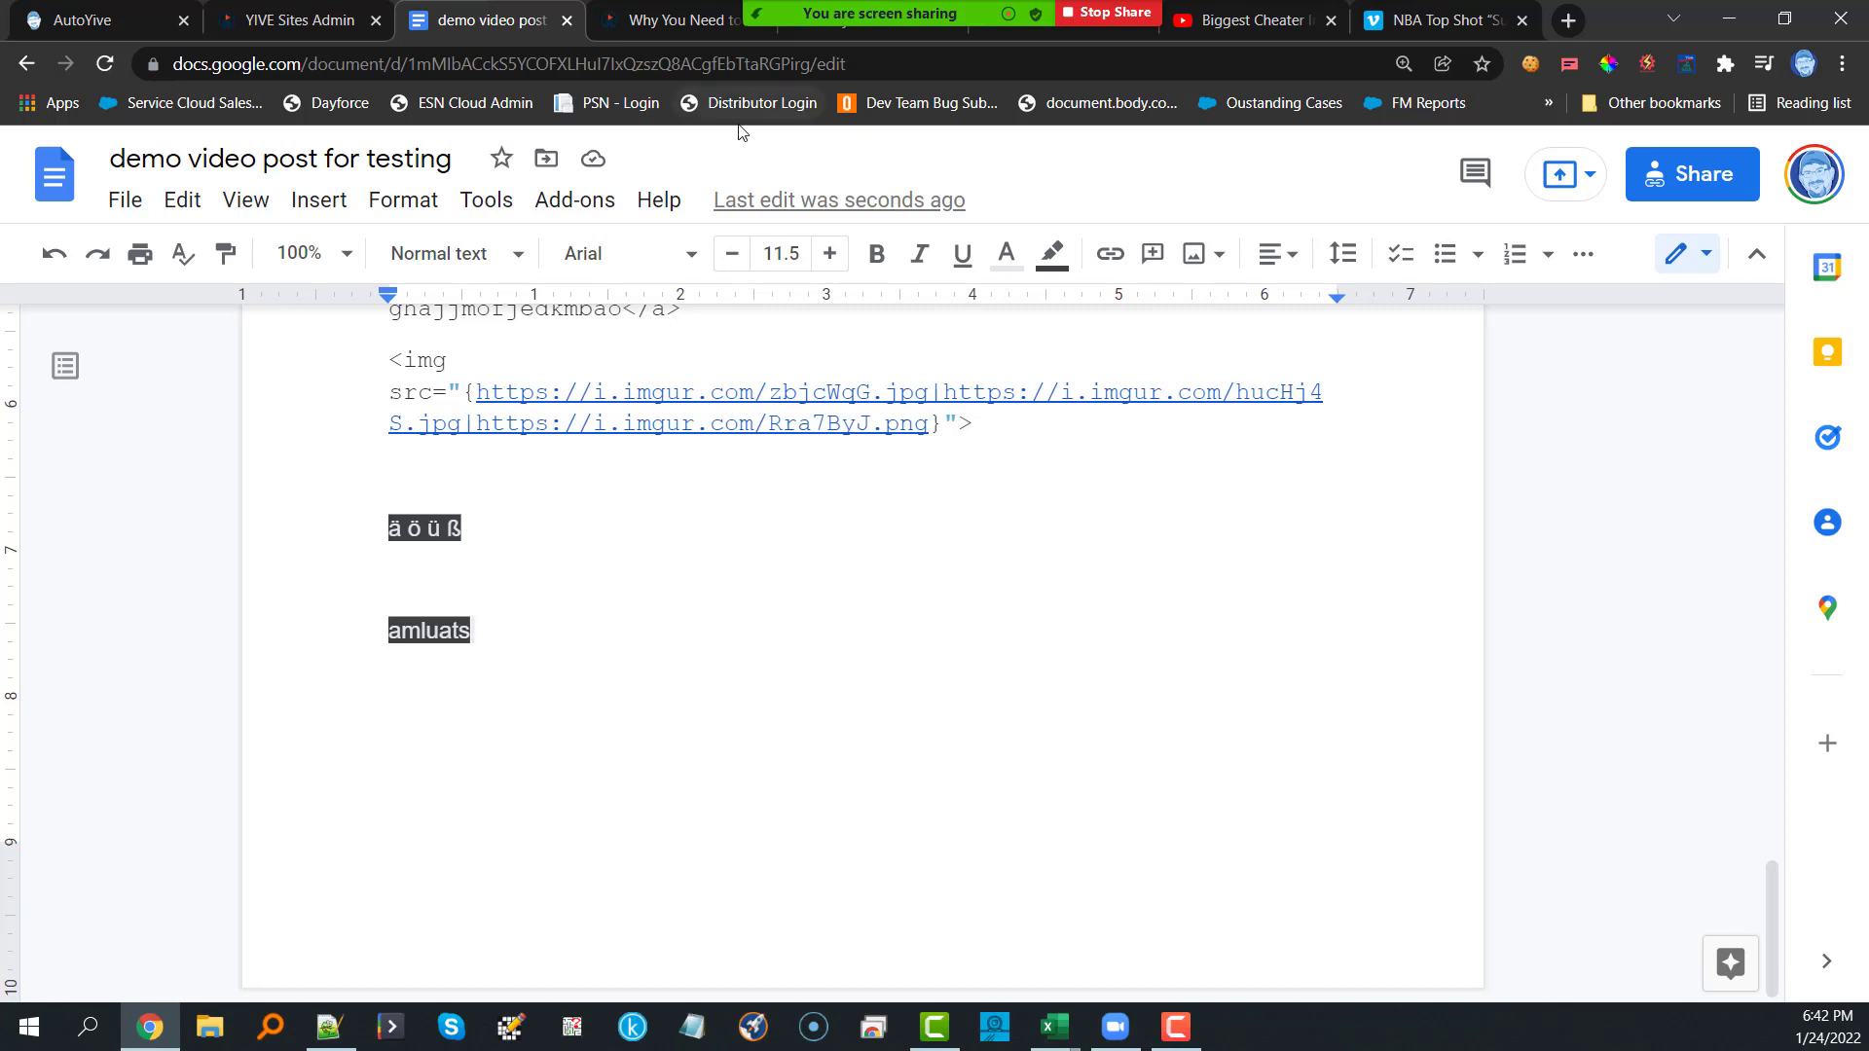
drag(391, 355, 431, 393)
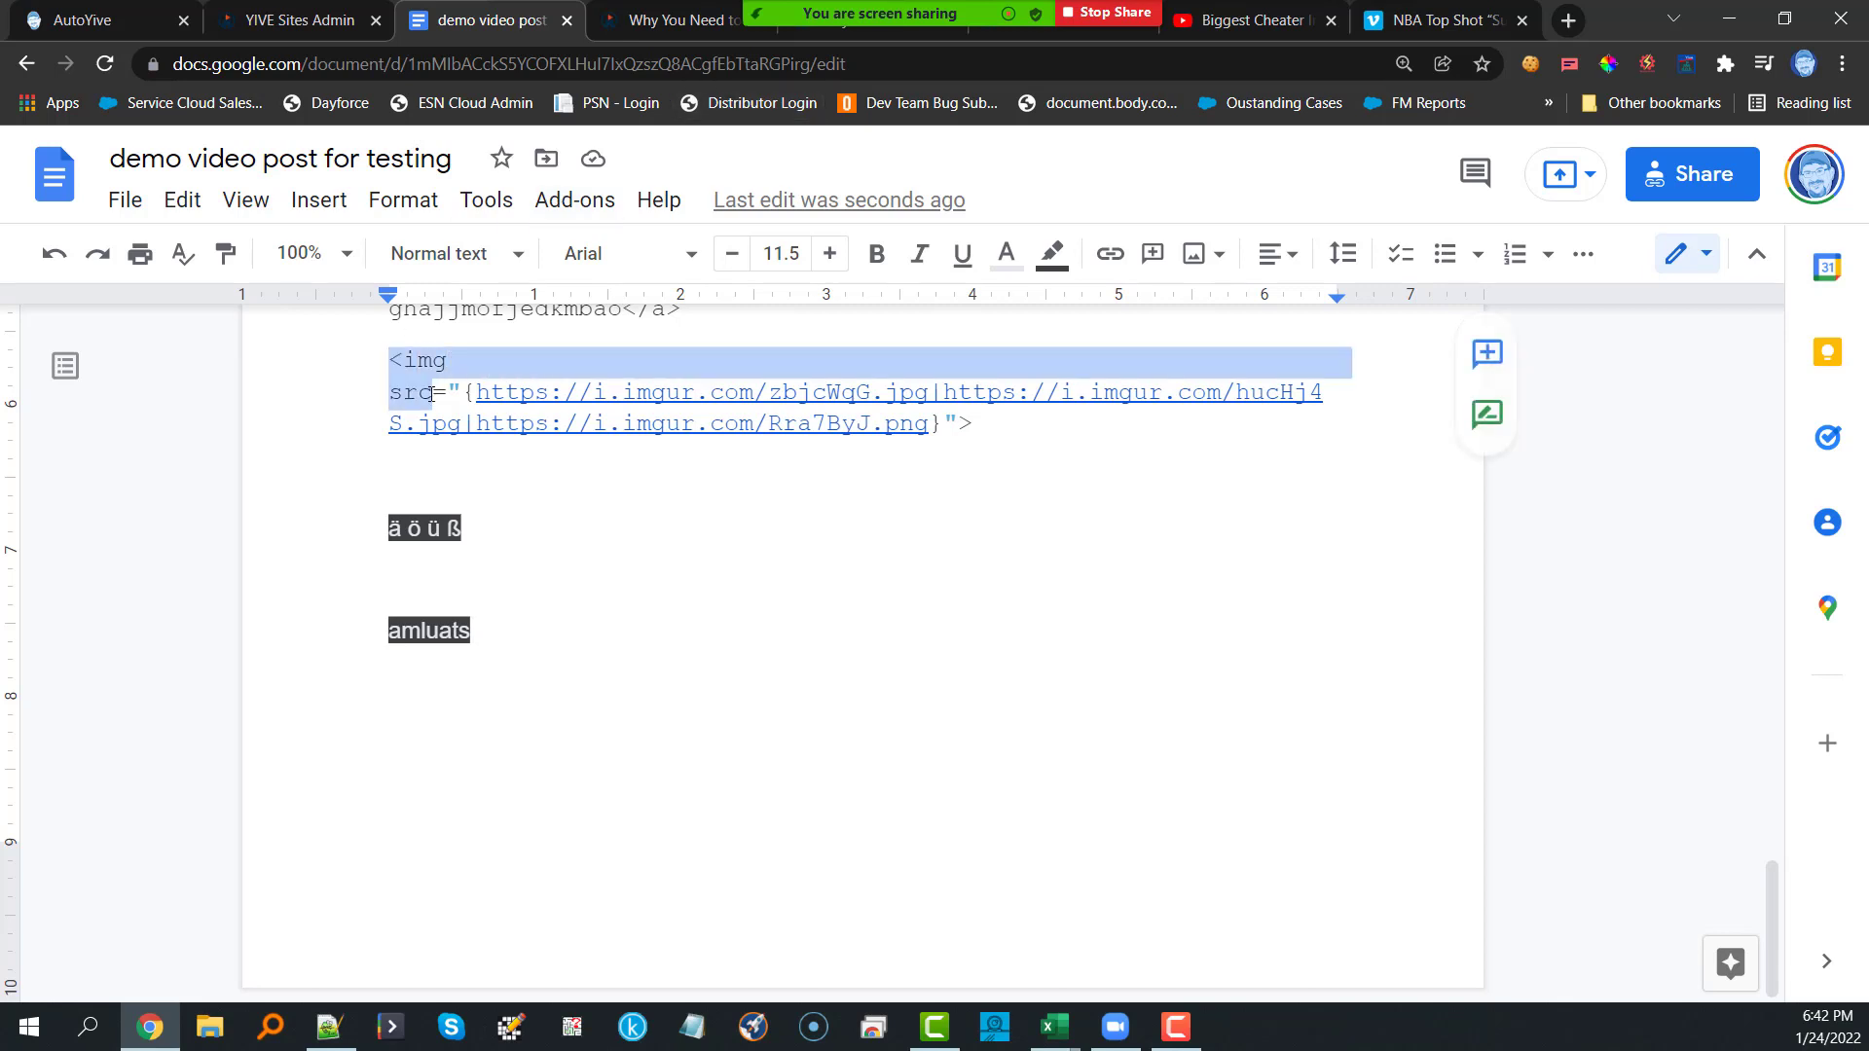
click(434, 388)
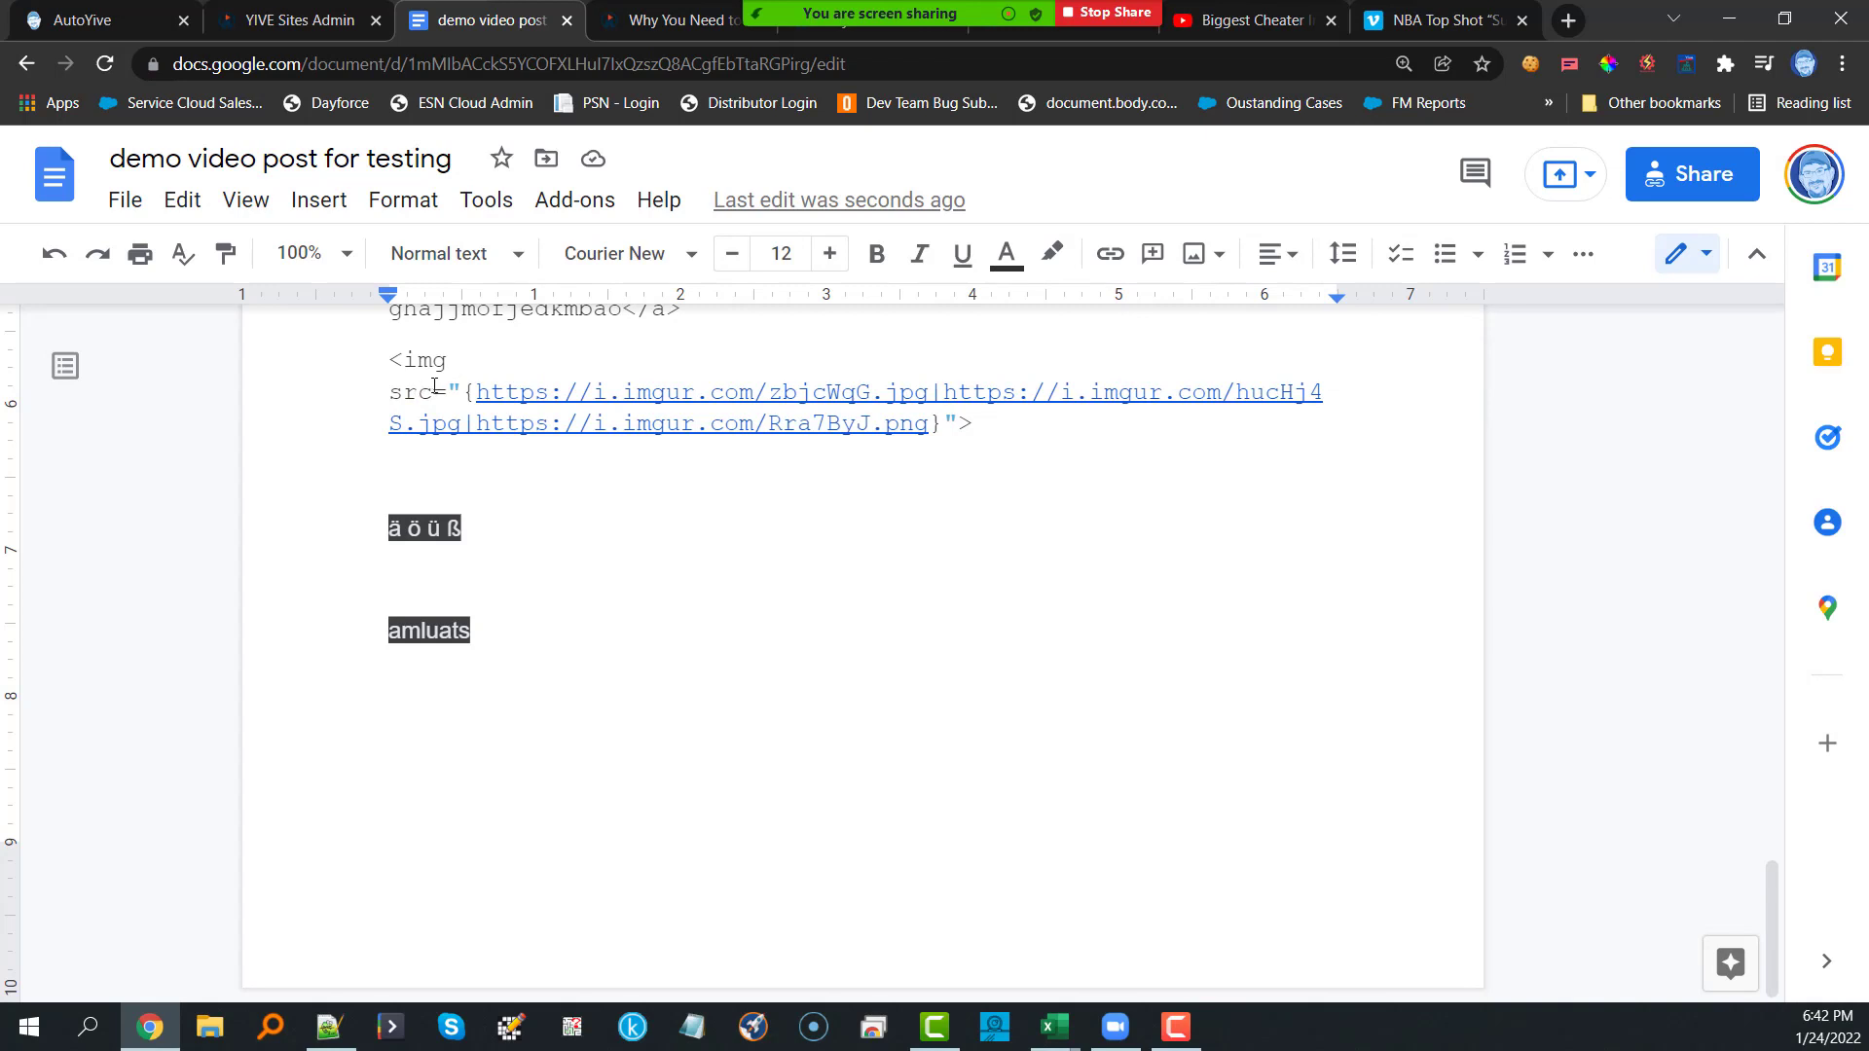
drag(464, 393, 944, 436)
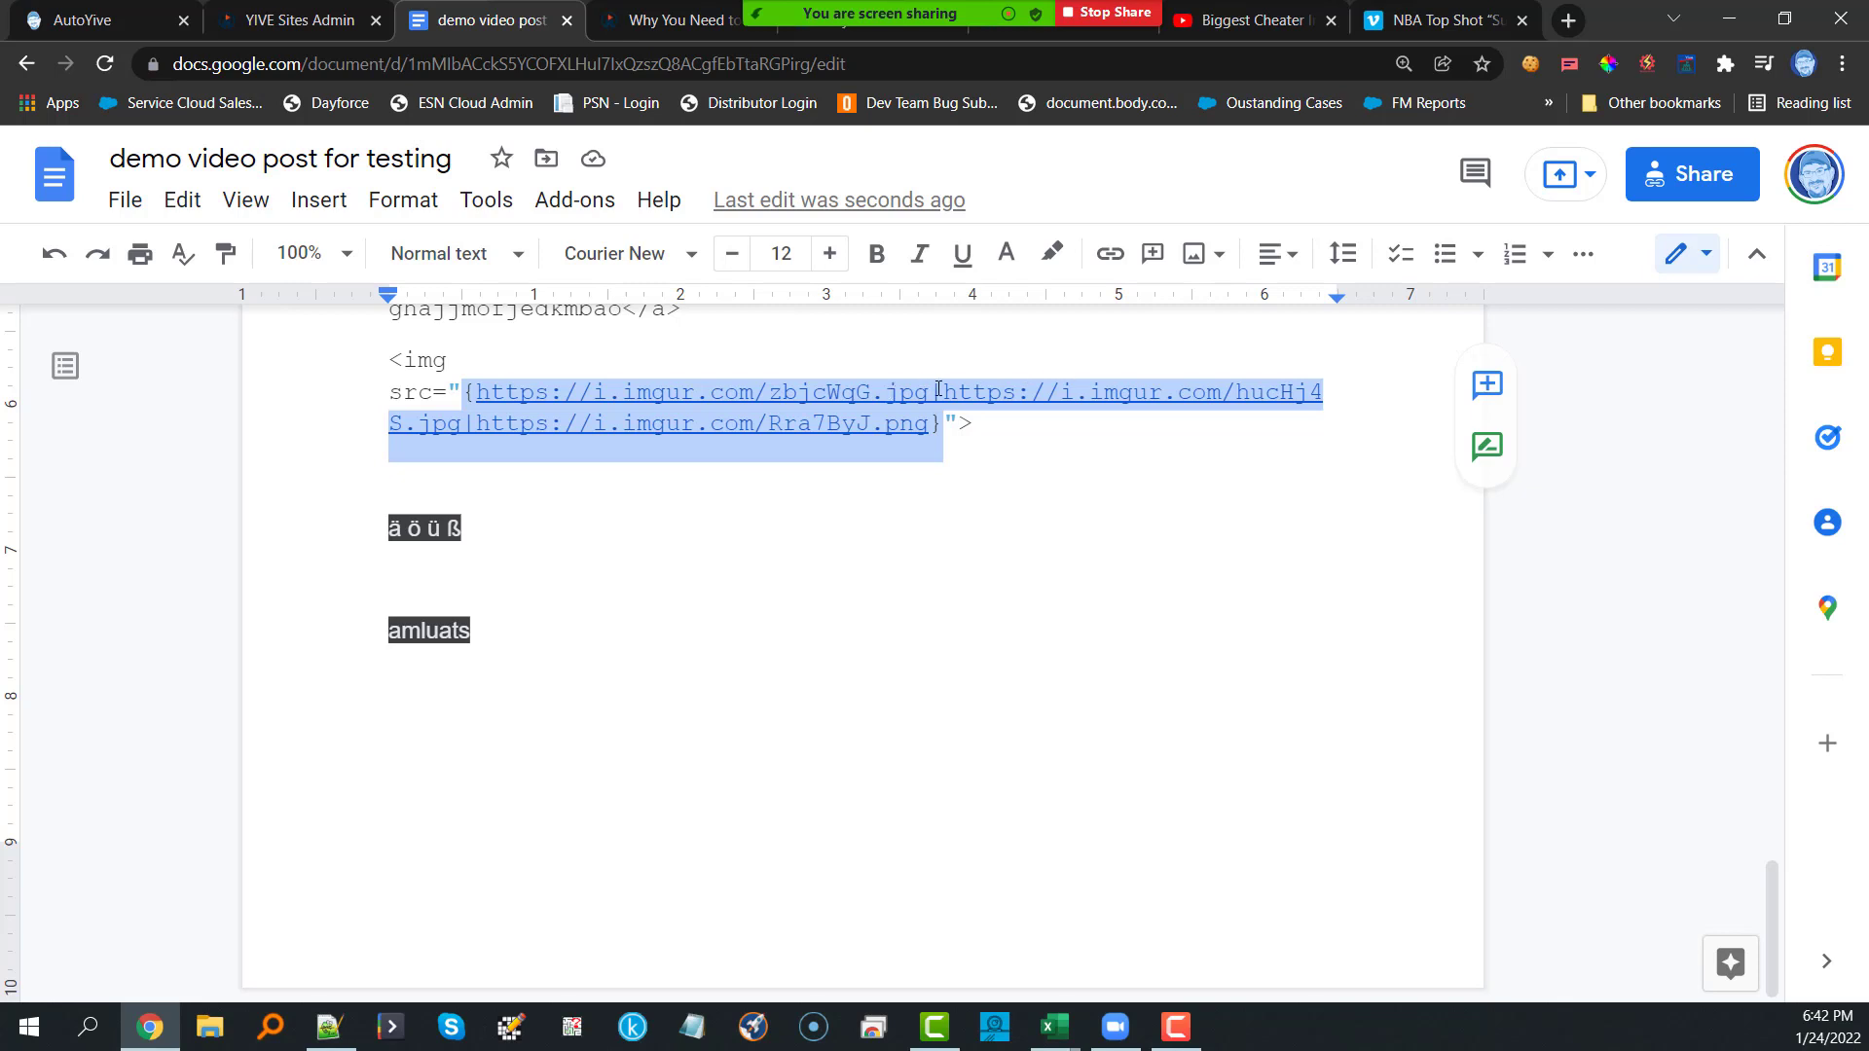
click(469, 392)
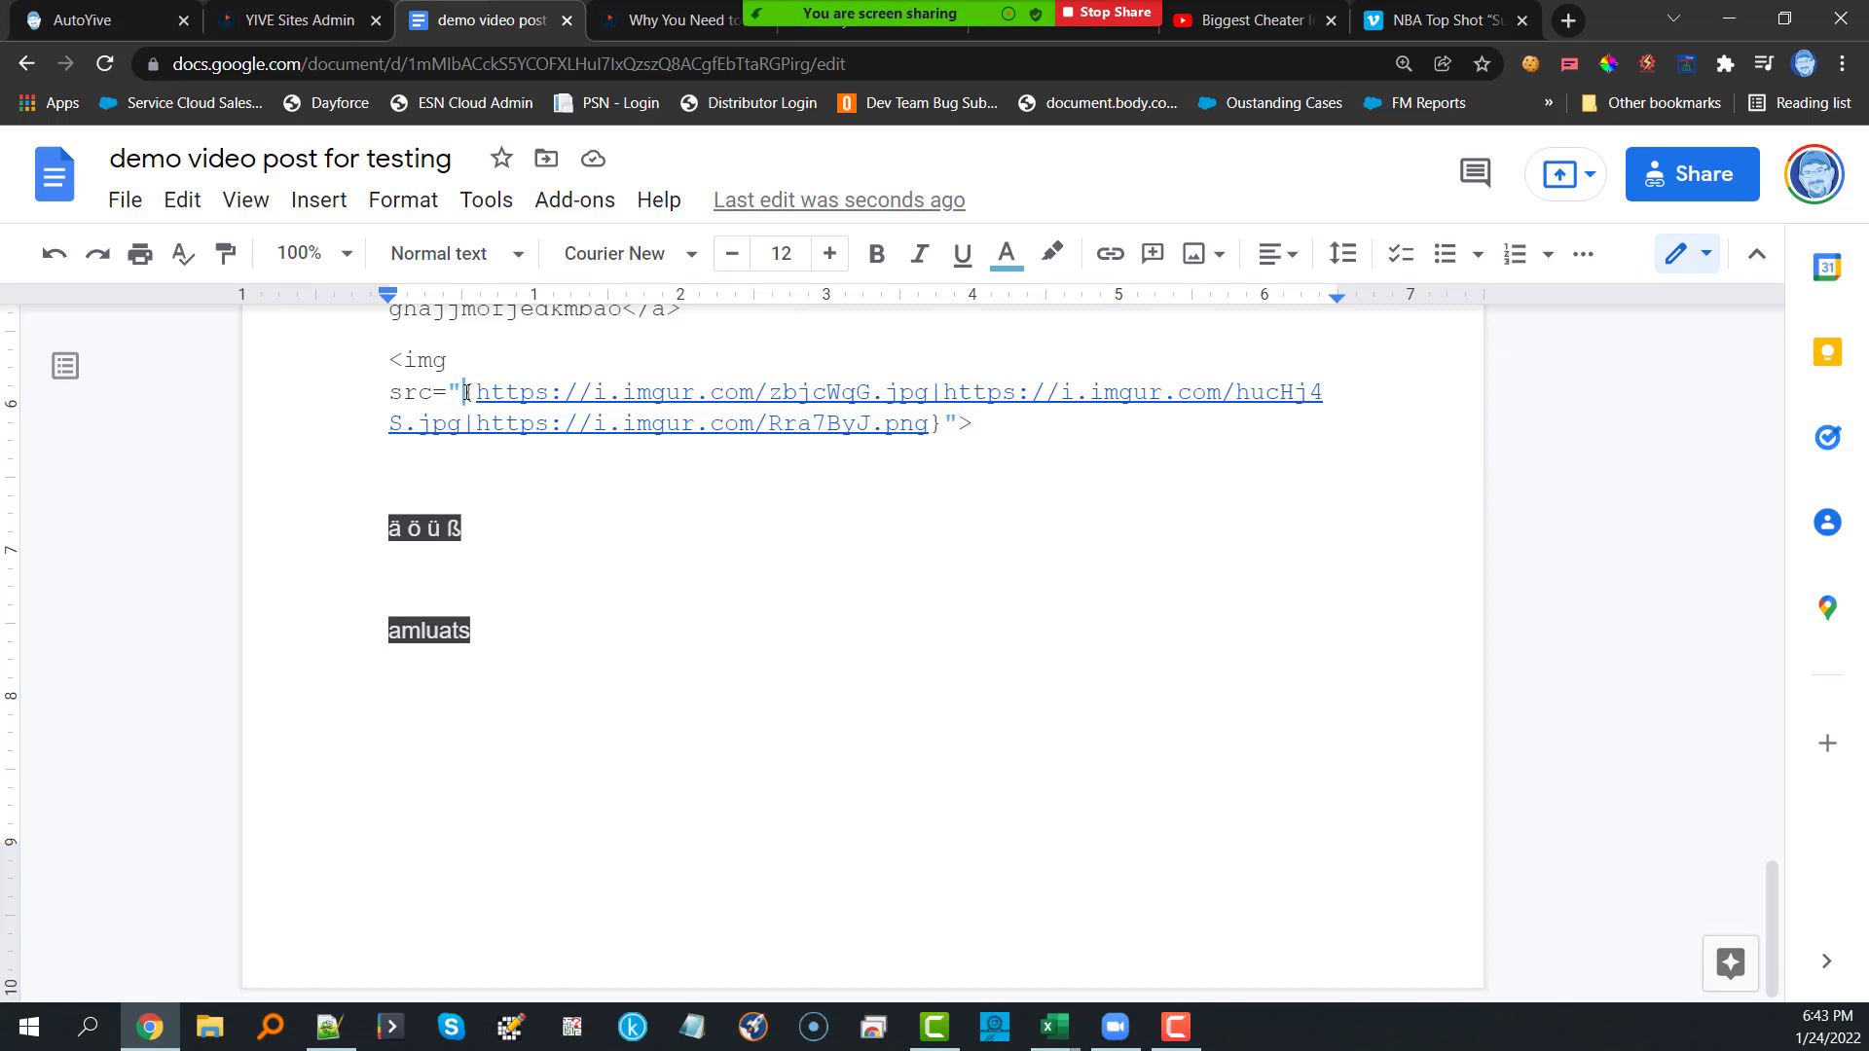
click(934, 423)
drag(932, 423, 940, 422)
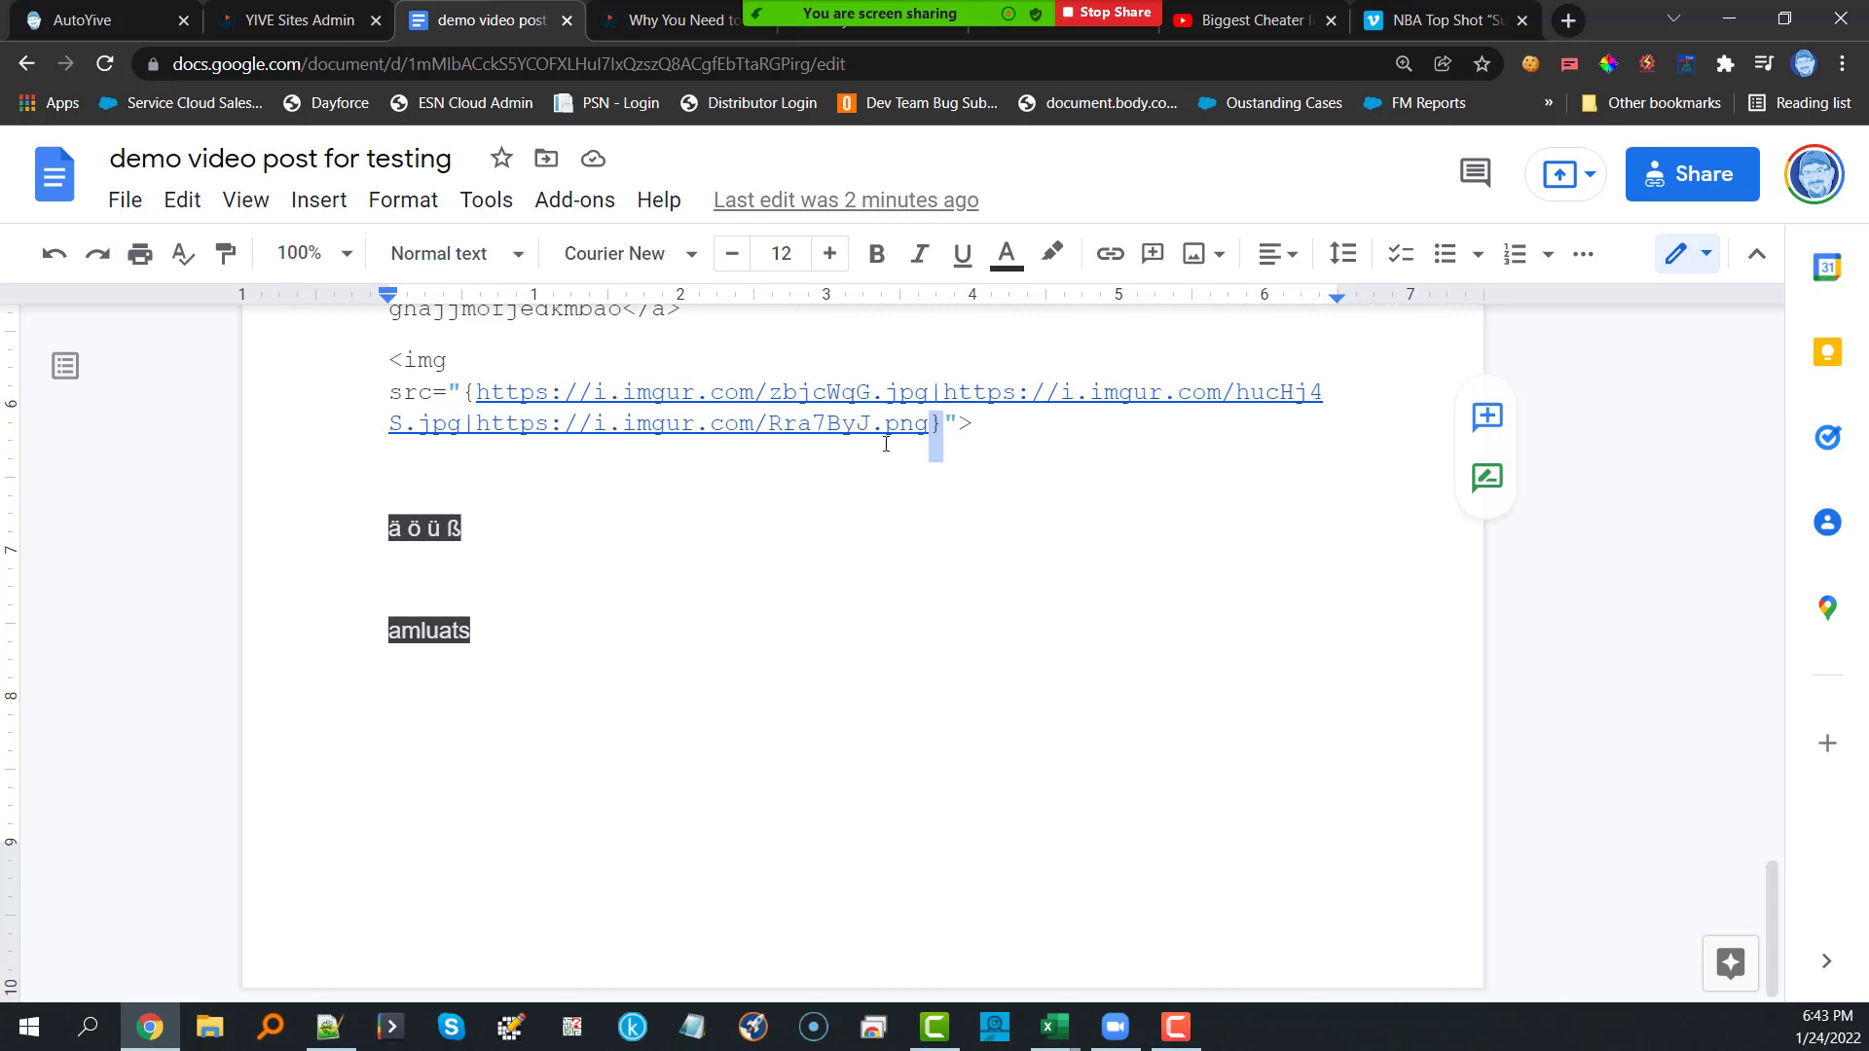
key(ctrl+a)
scroll(856, 458, up, 6)
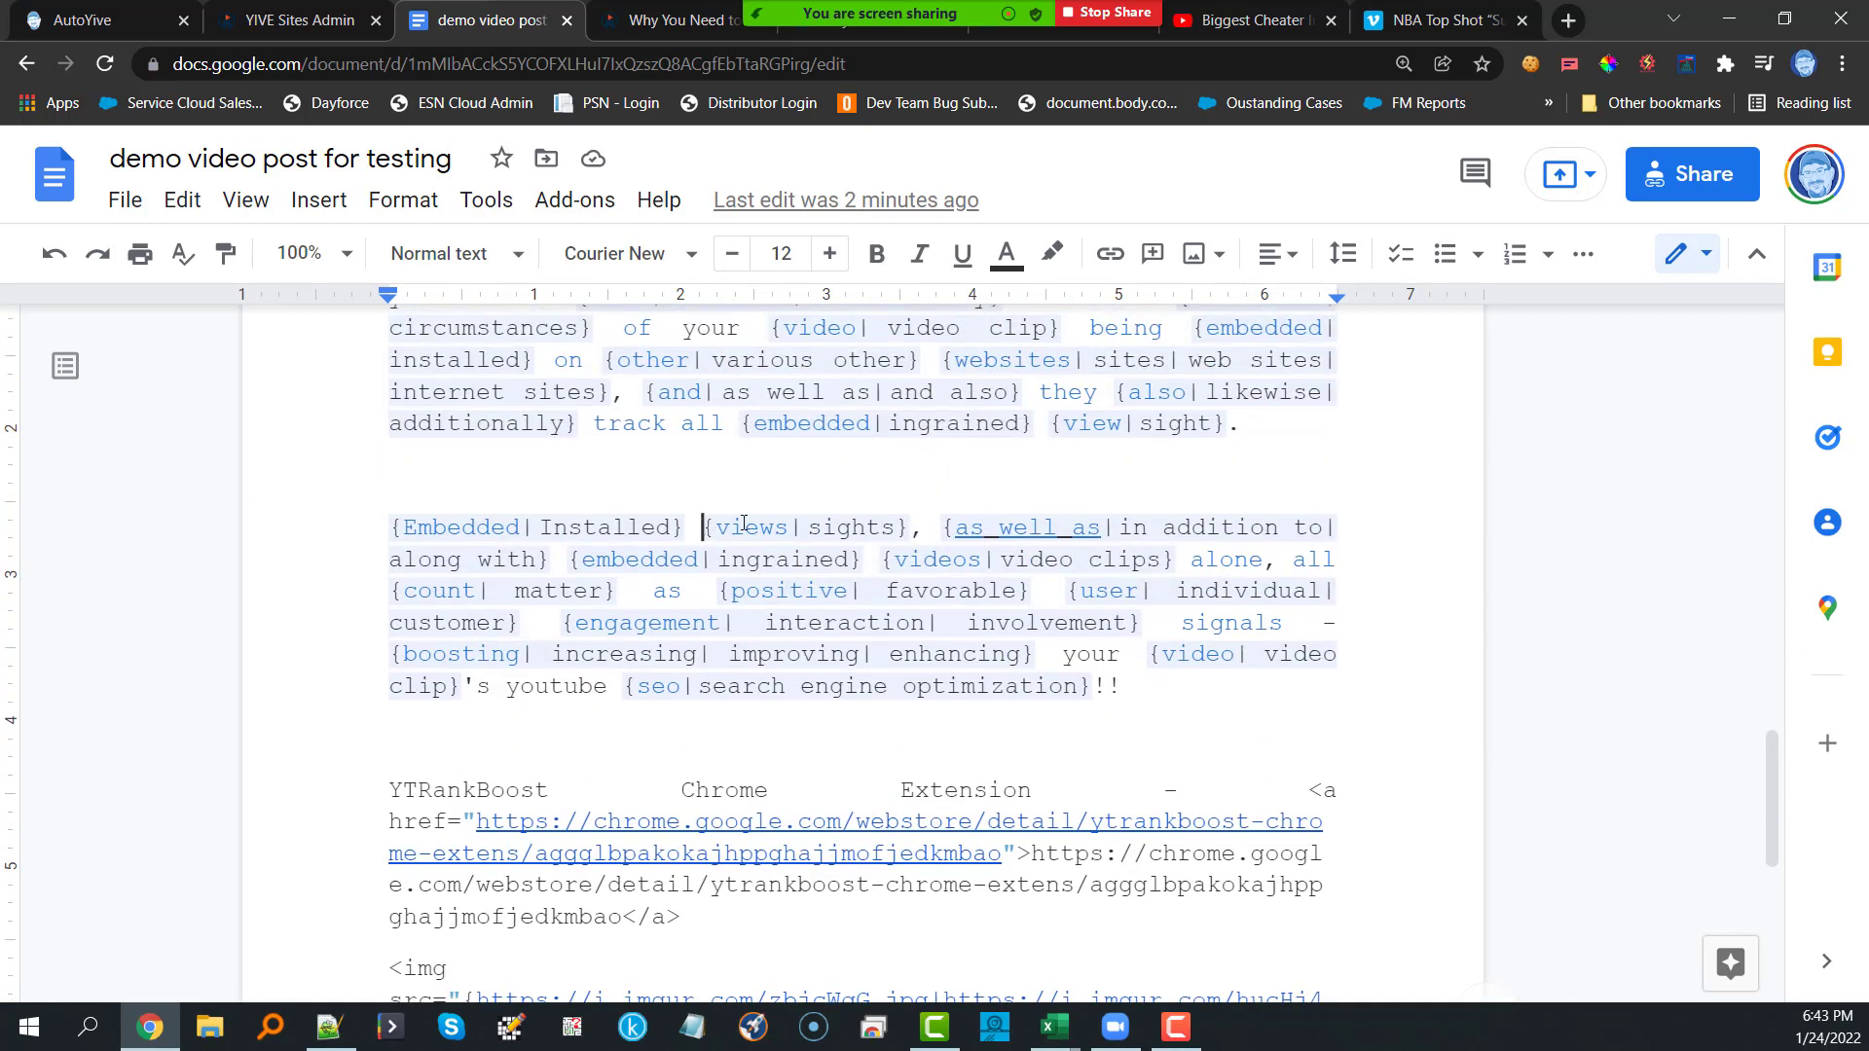
drag(703, 529, 910, 529)
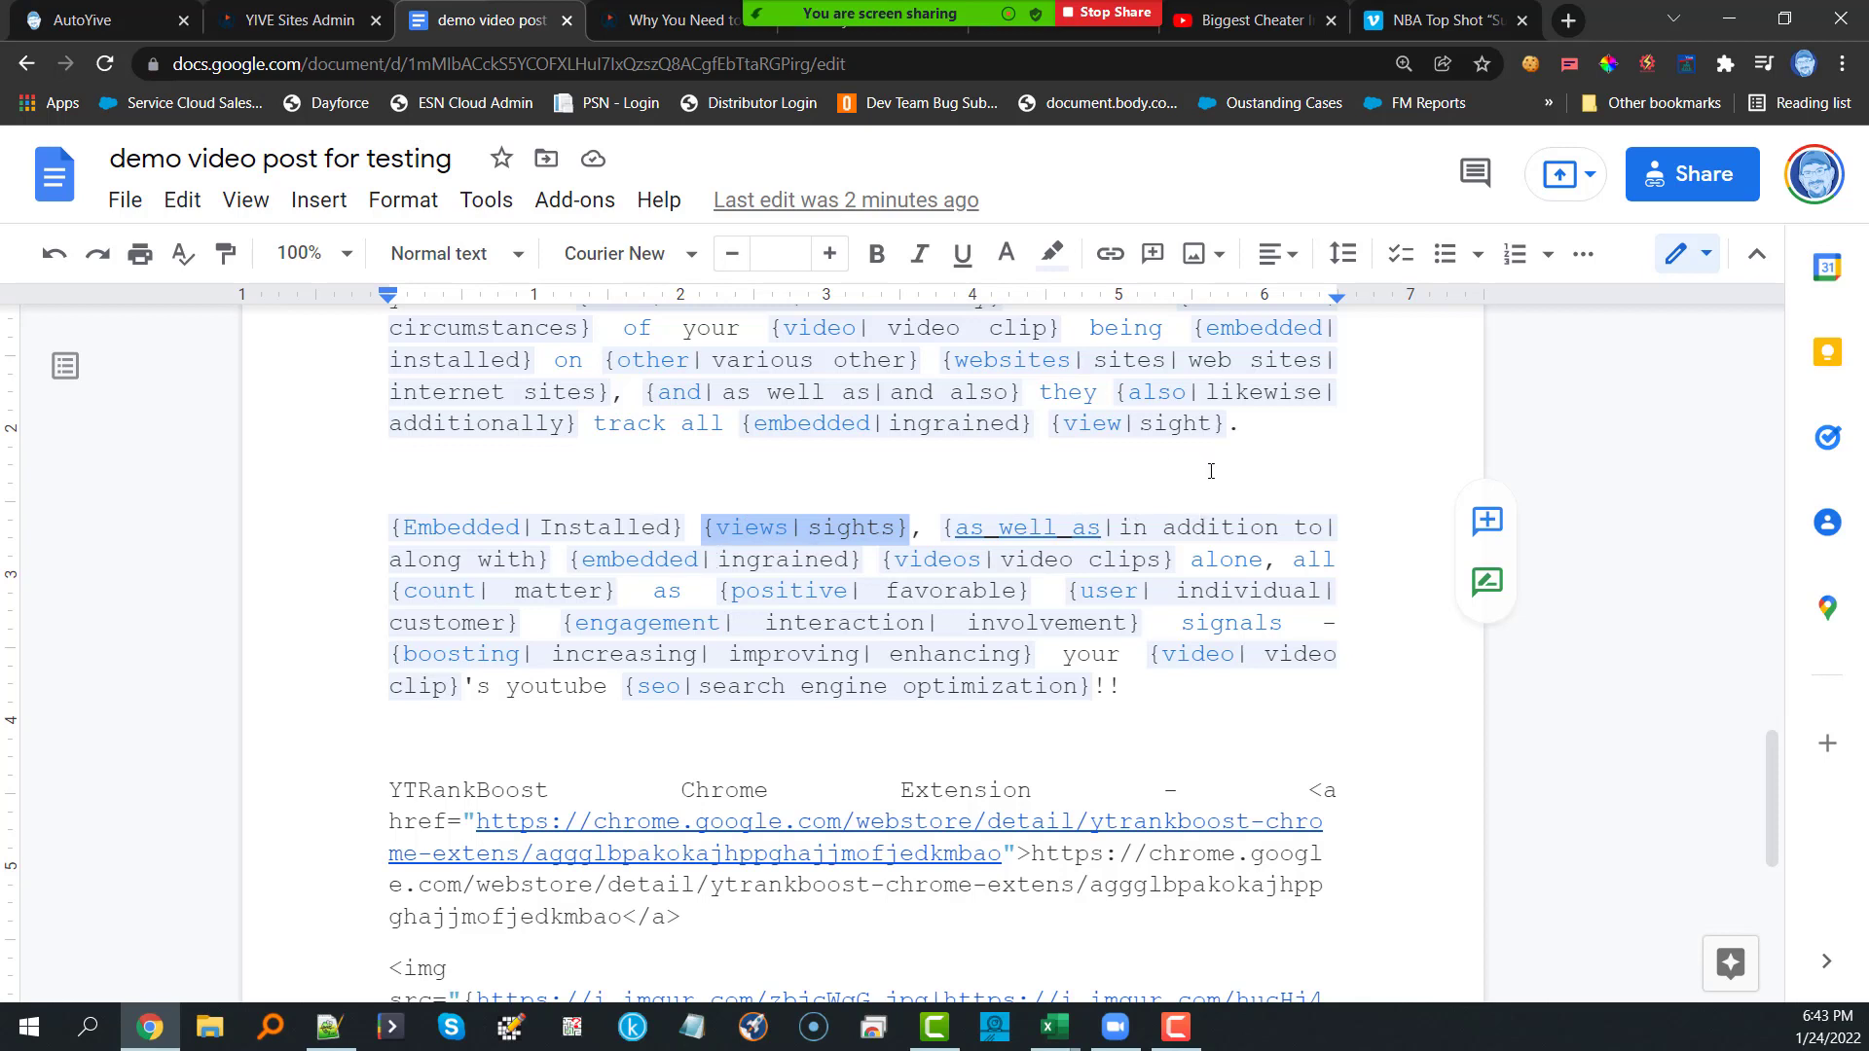
drag(944, 528, 551, 566)
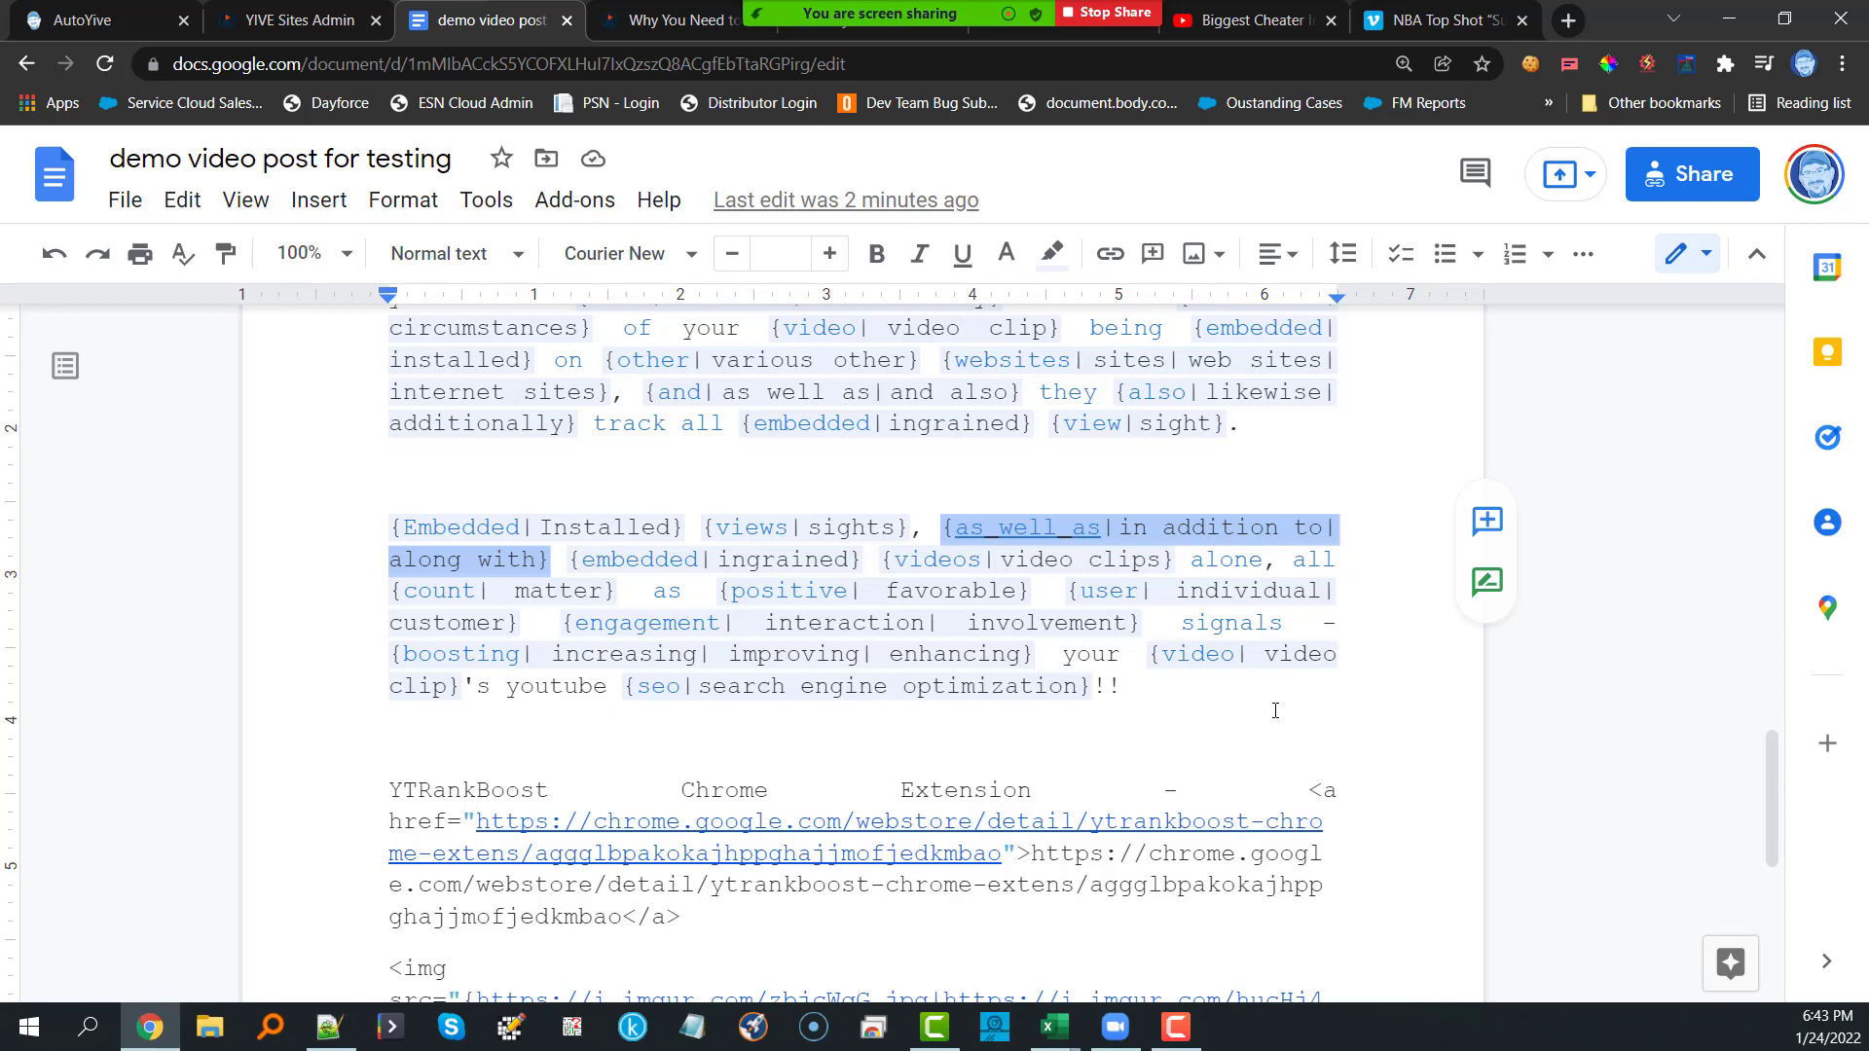
scroll(1275, 711, up, 20)
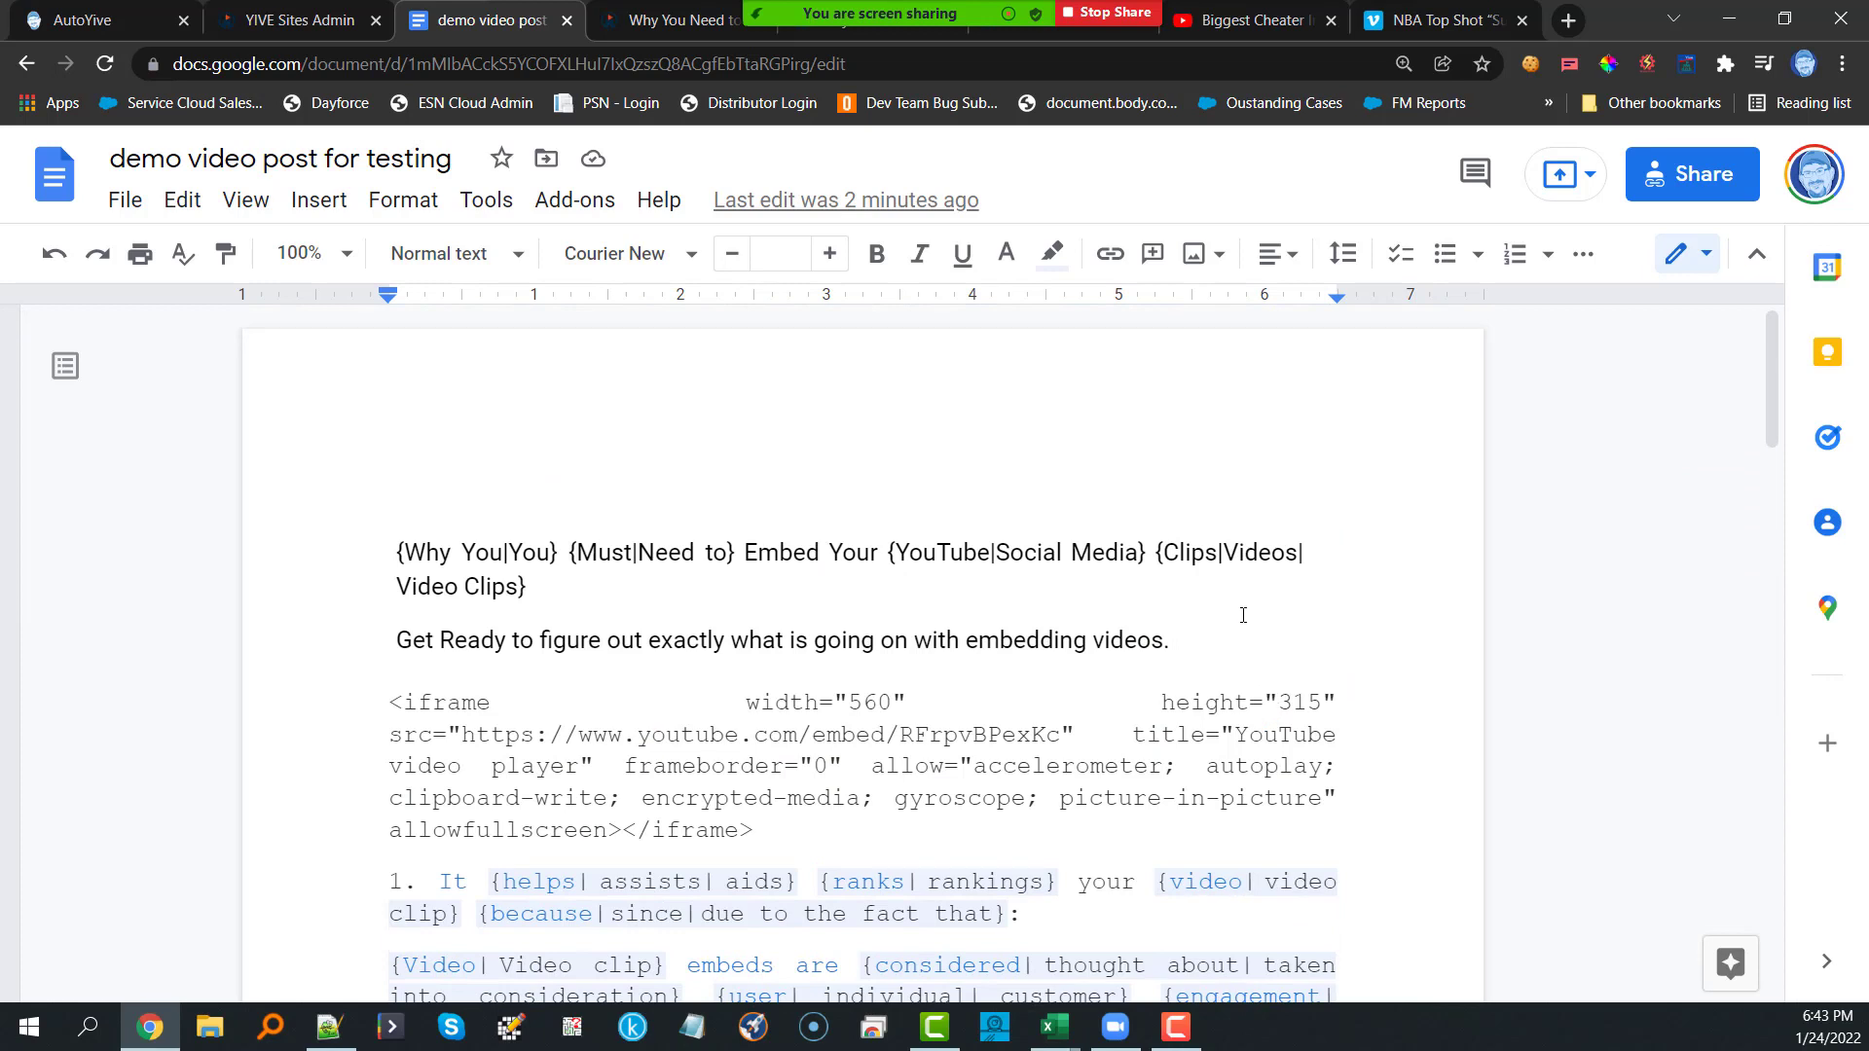
Step: Review the News custom domain page (news.epochcast.com, cname news8.yivesites.com), then bring up Excel
click(323, 21)
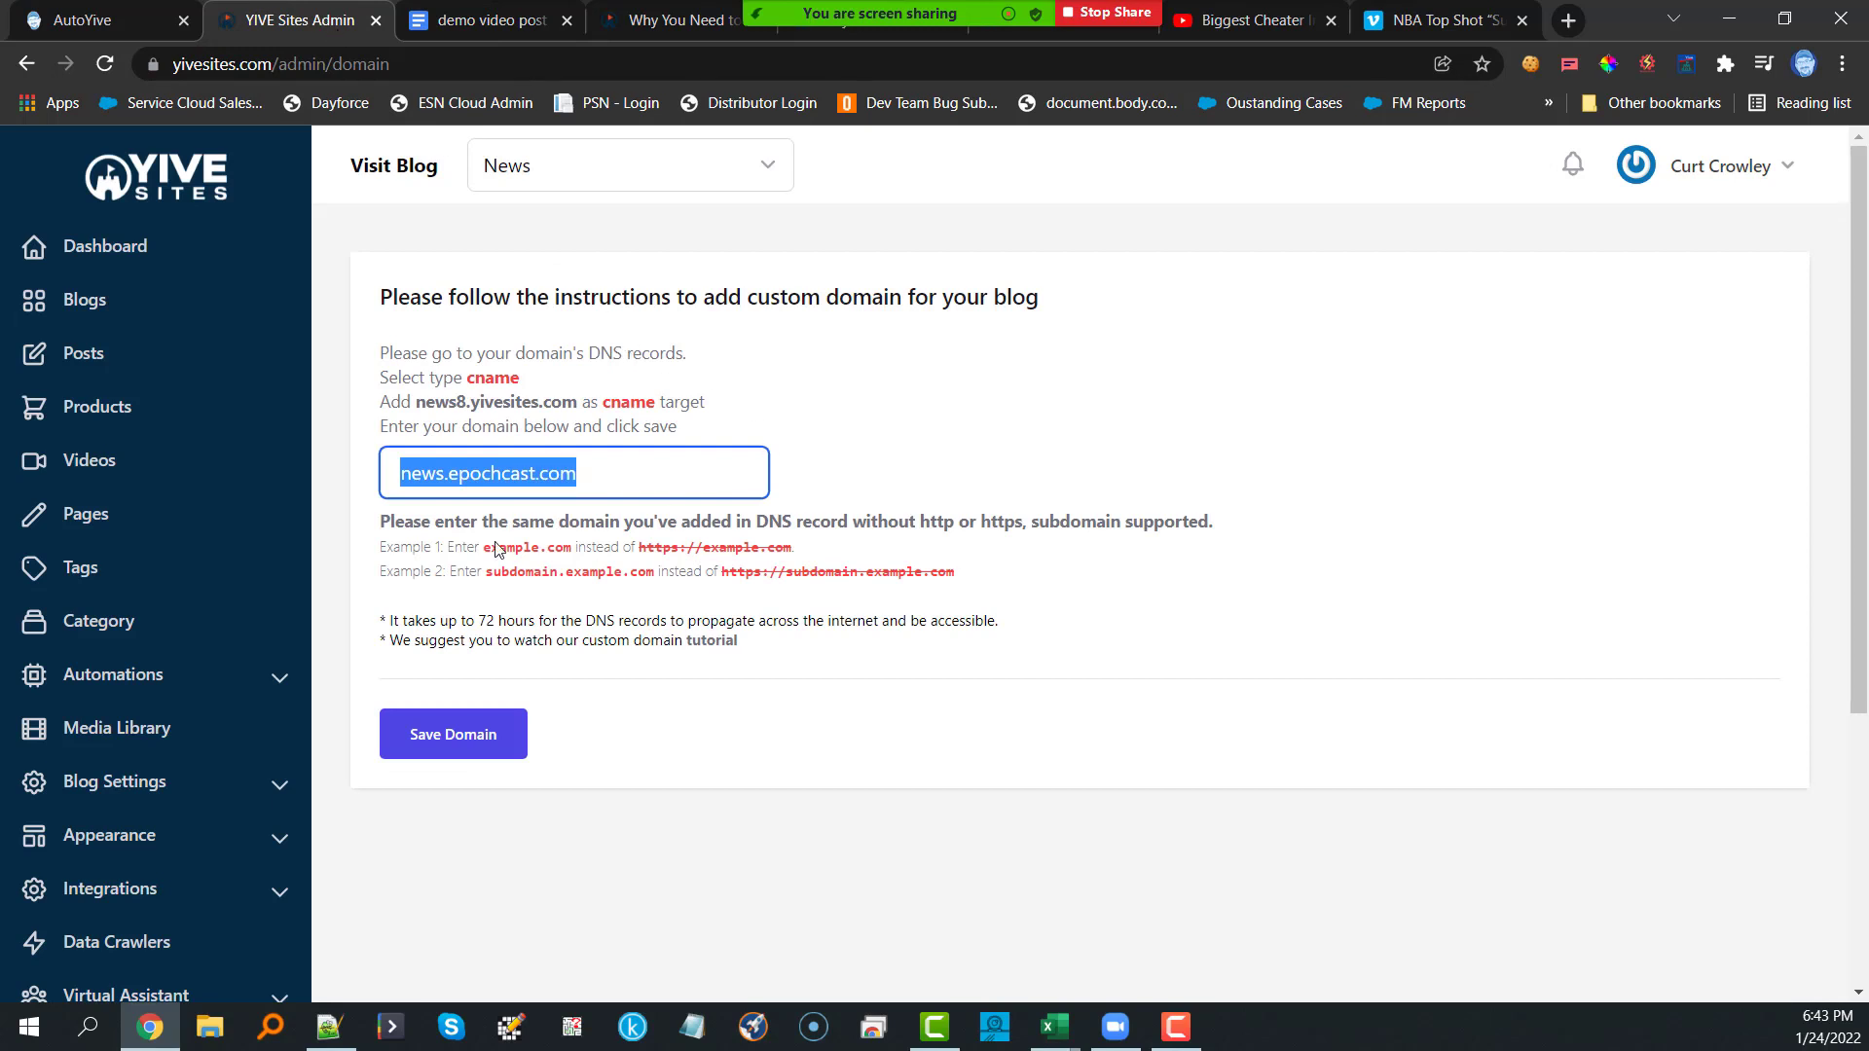
scroll(195, 658, down, 3)
scroll(195, 658, down, 2)
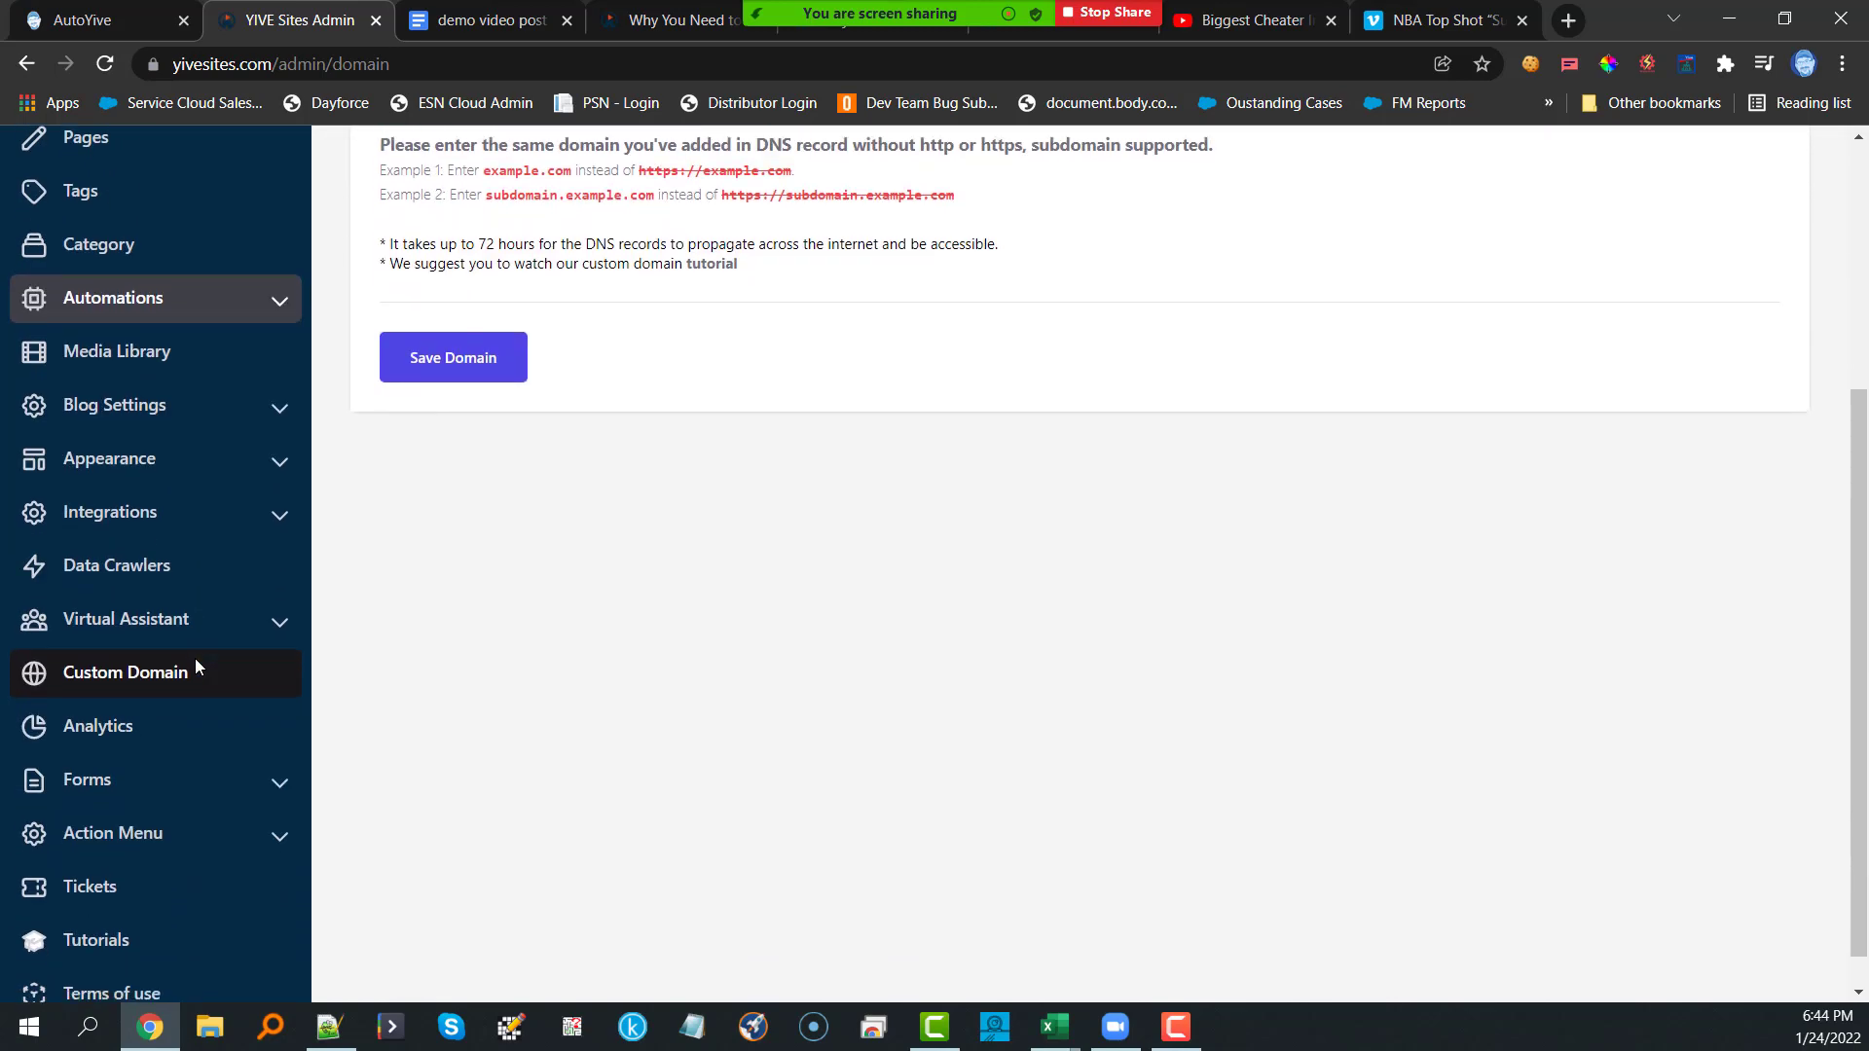
scroll(782, 610, up, 5)
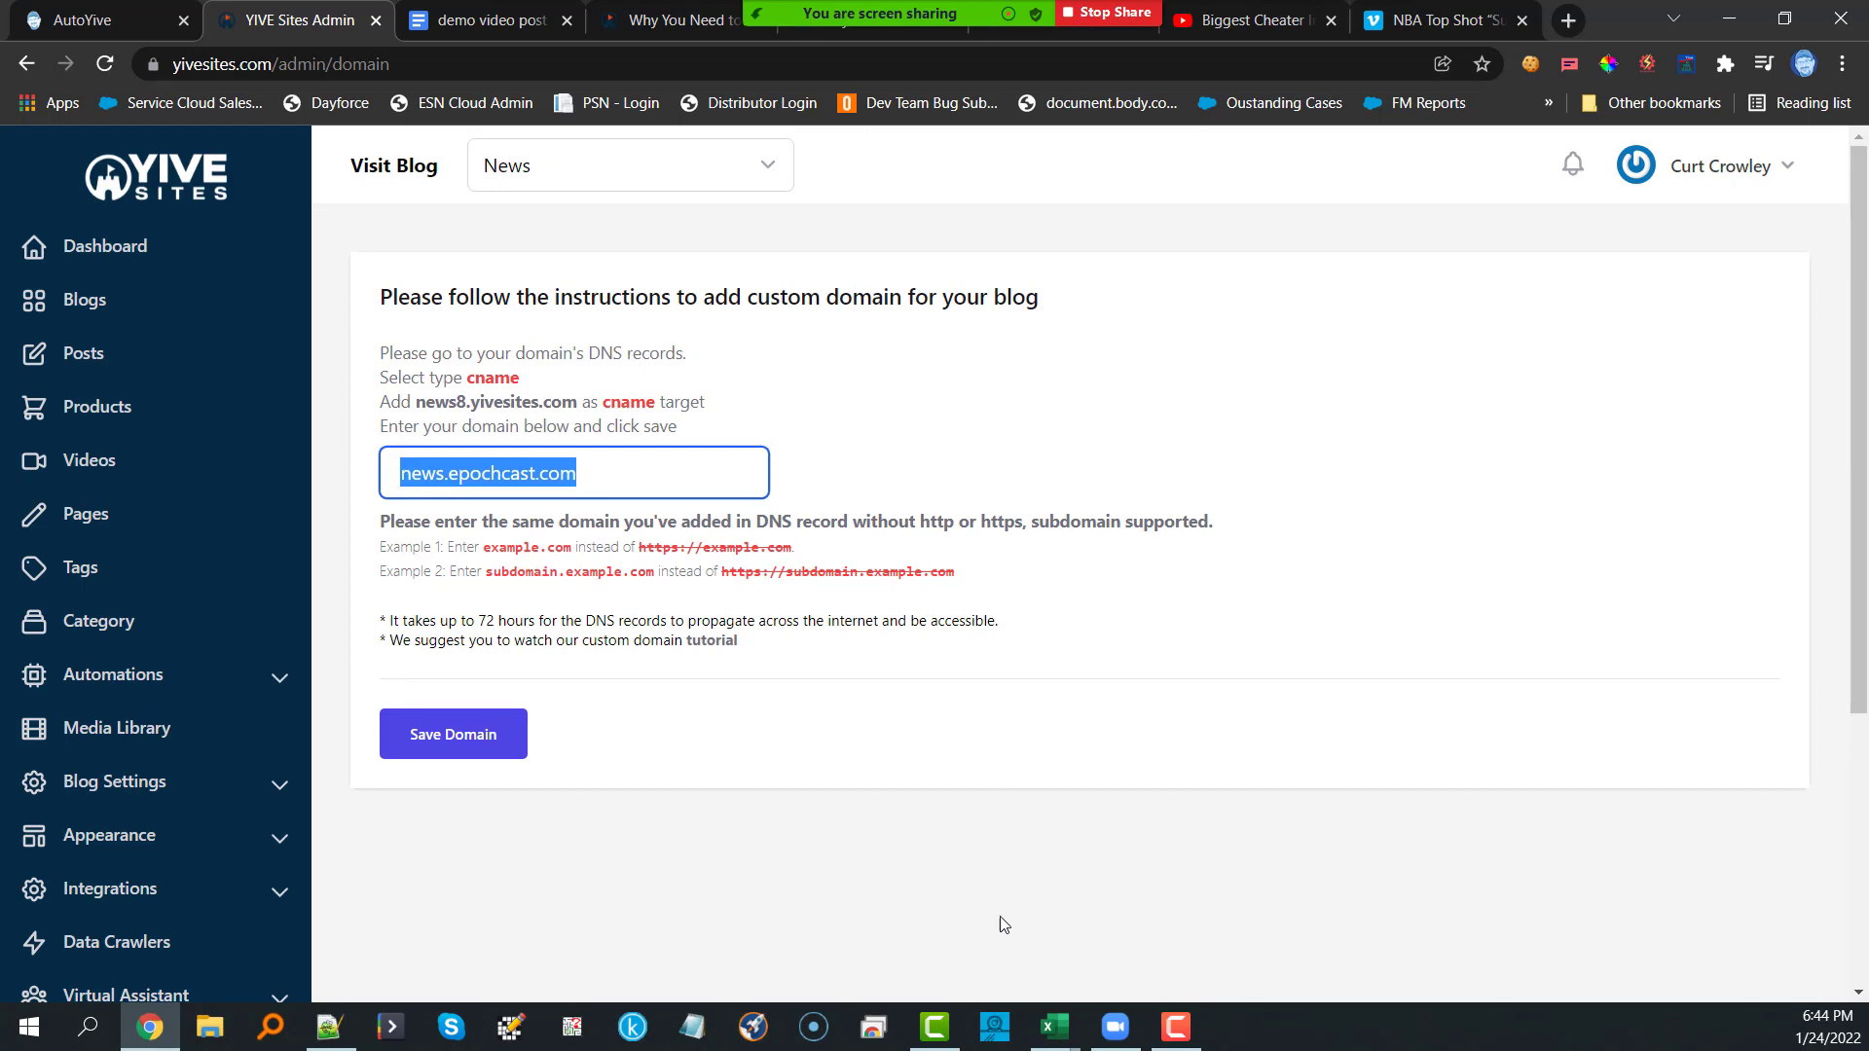
click(1054, 1027)
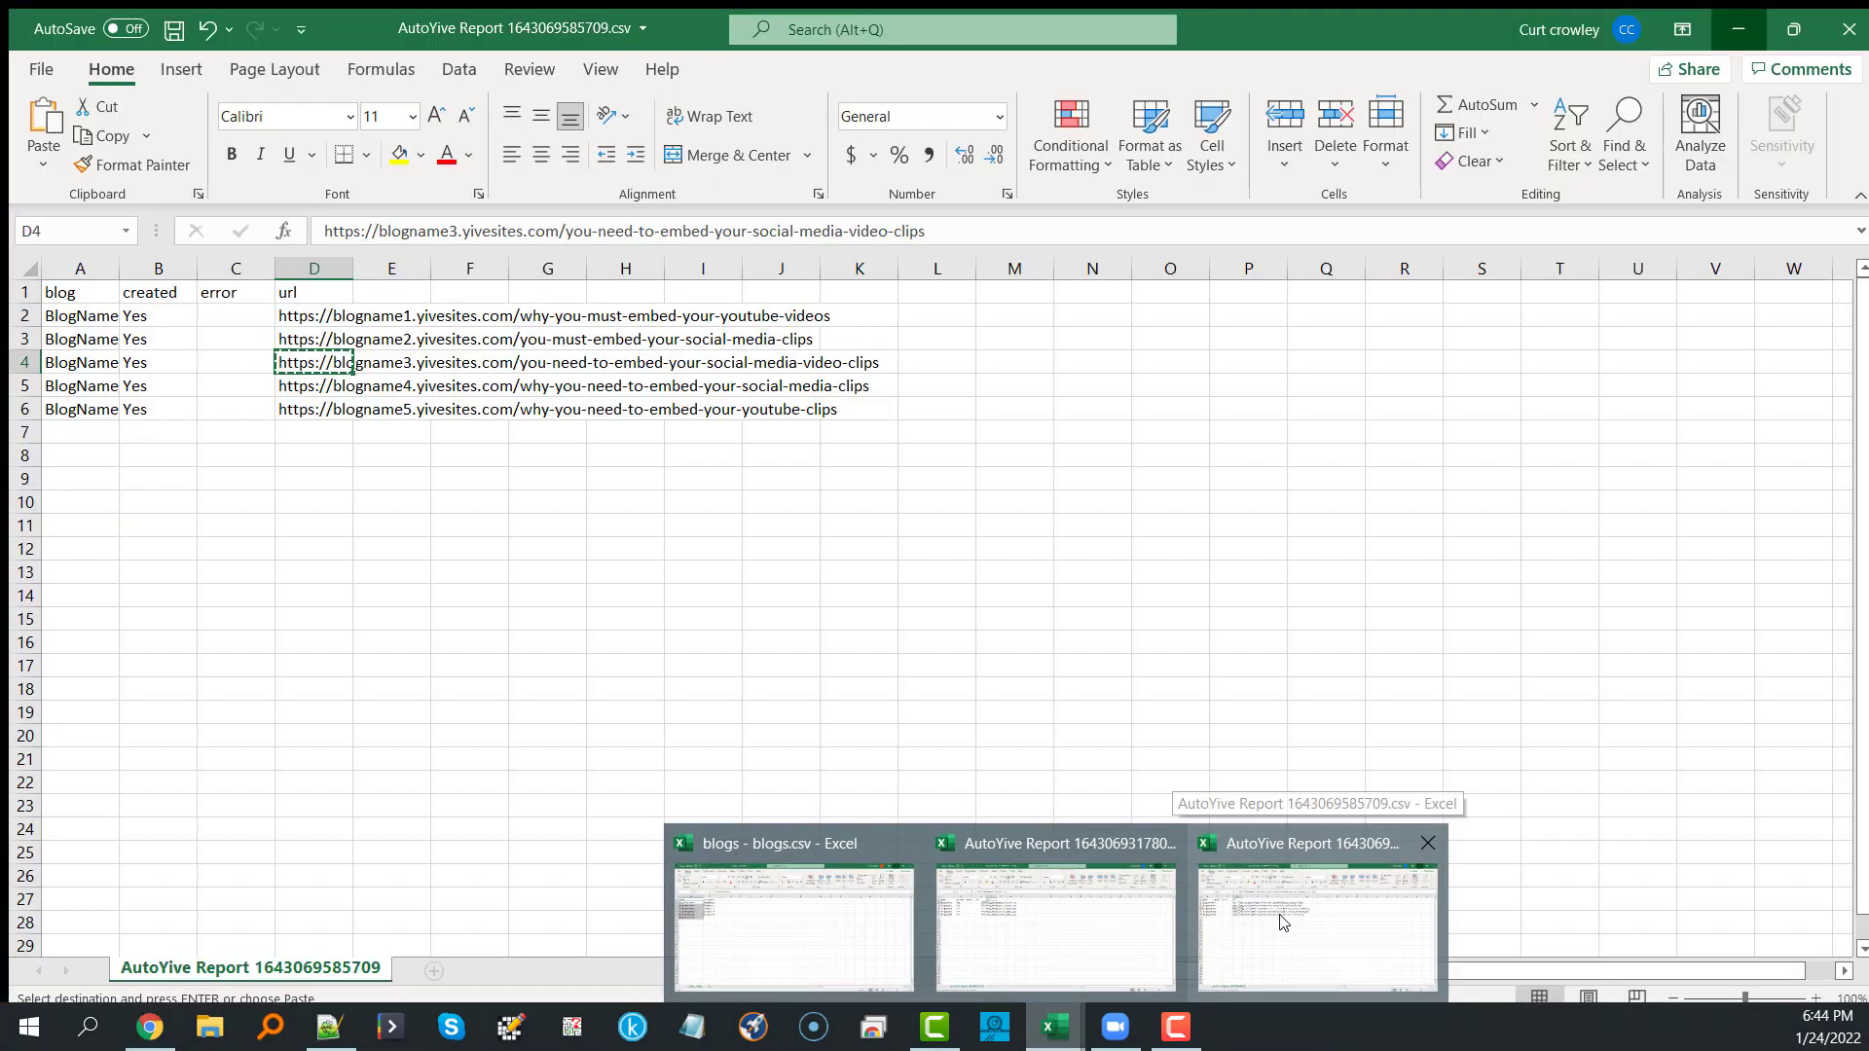
Step: In the AutoYive Report CSV, widen column A for full blog names, select D2:D6, then minimize
click(1281, 923)
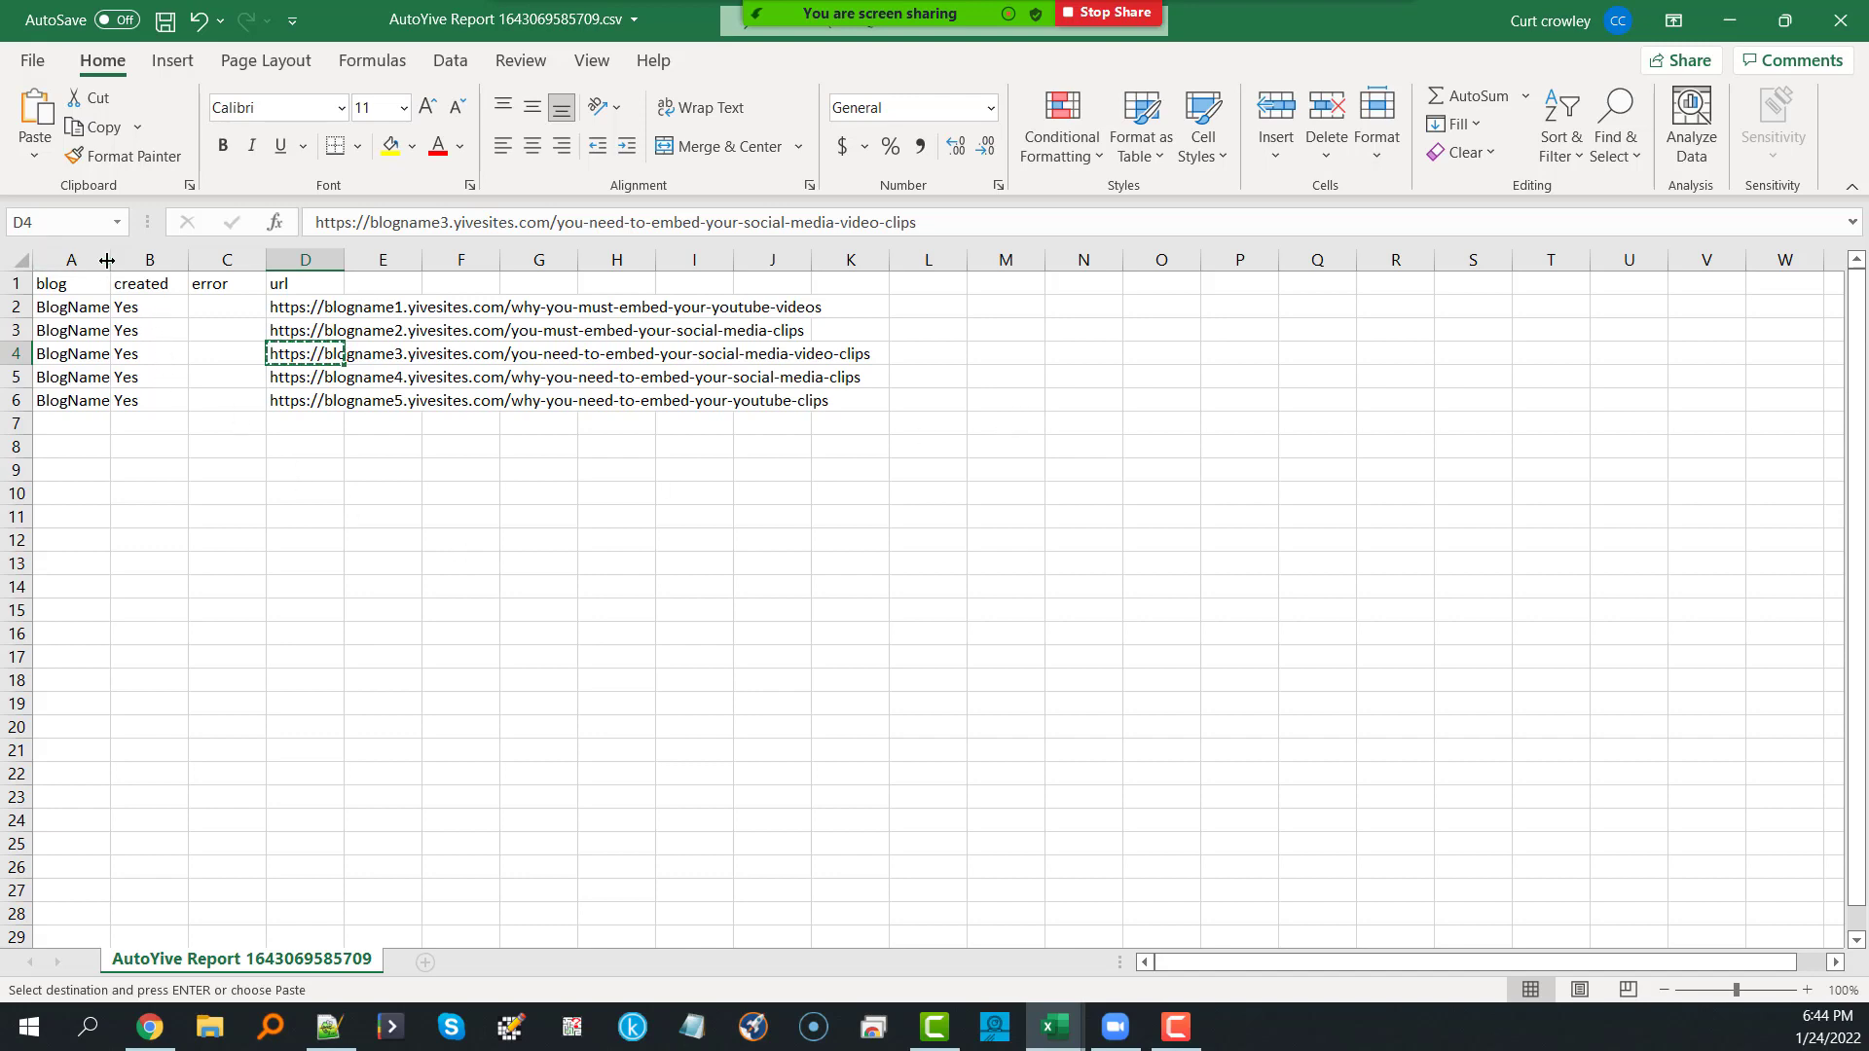
drag(106, 270, 182, 269)
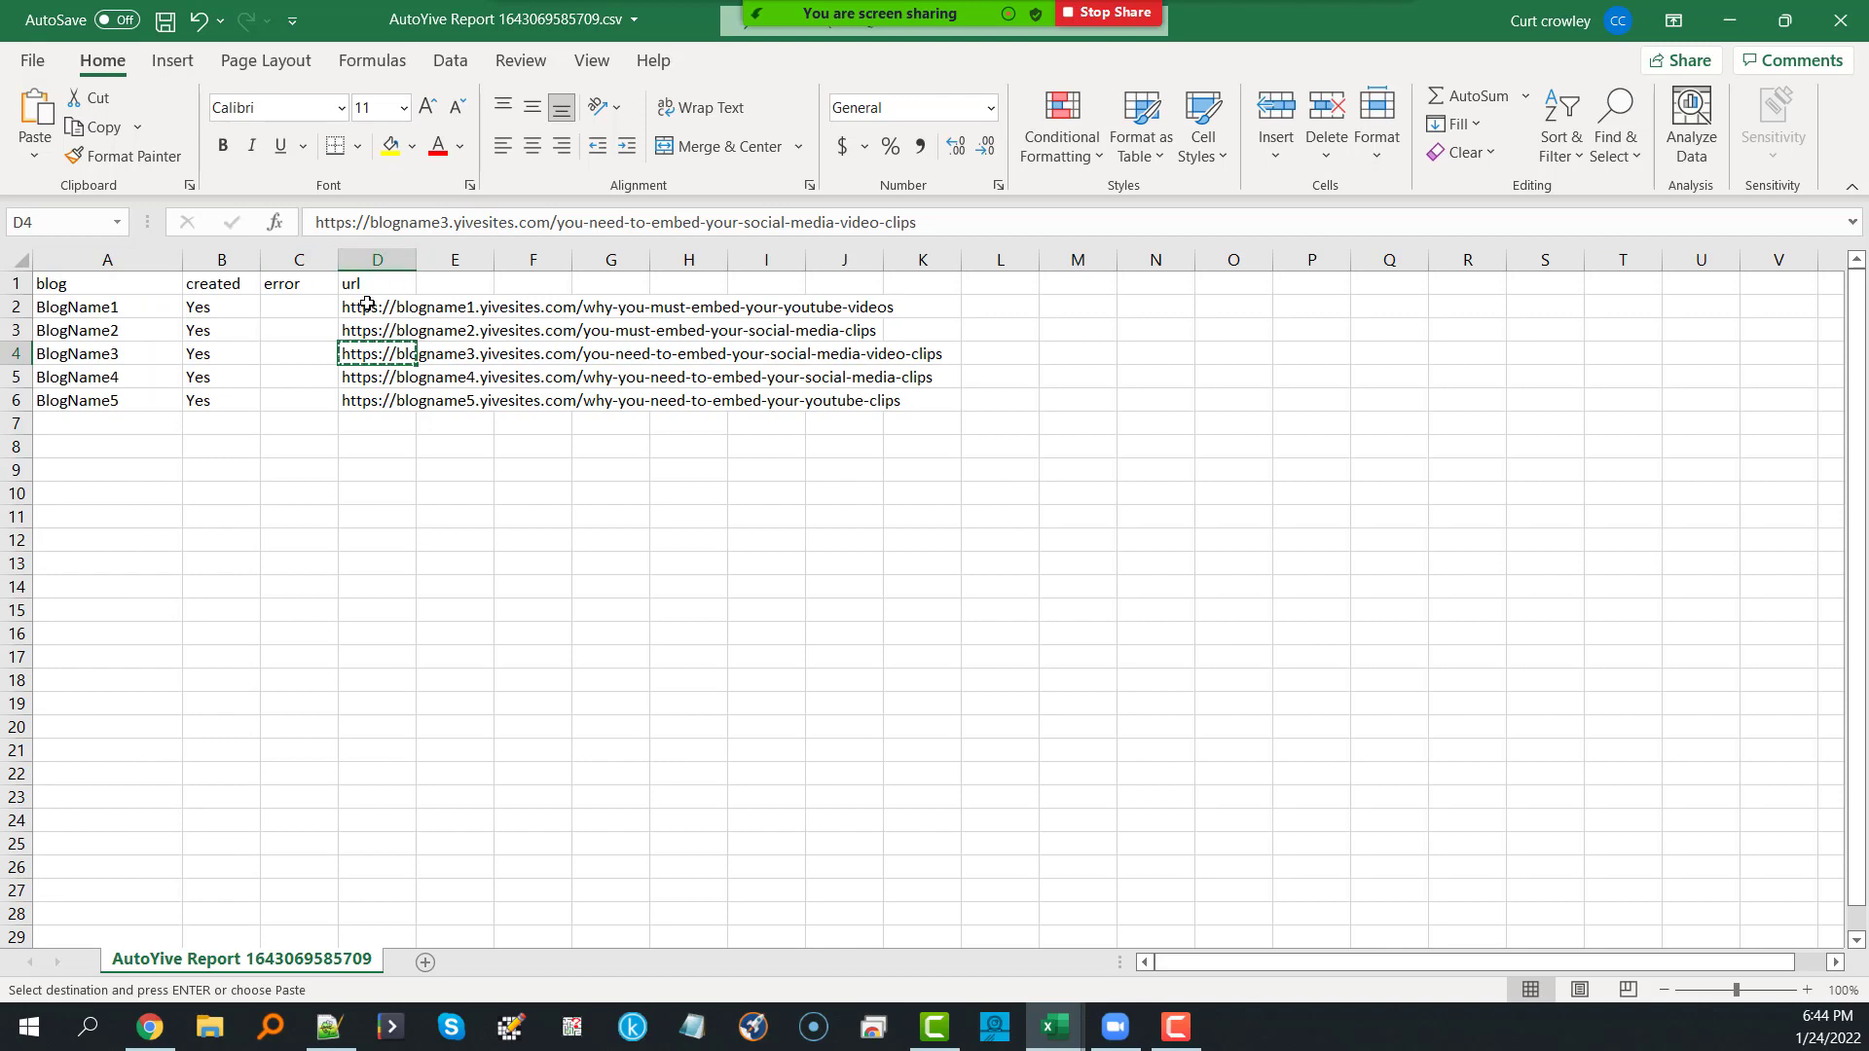
drag(375, 307, 374, 402)
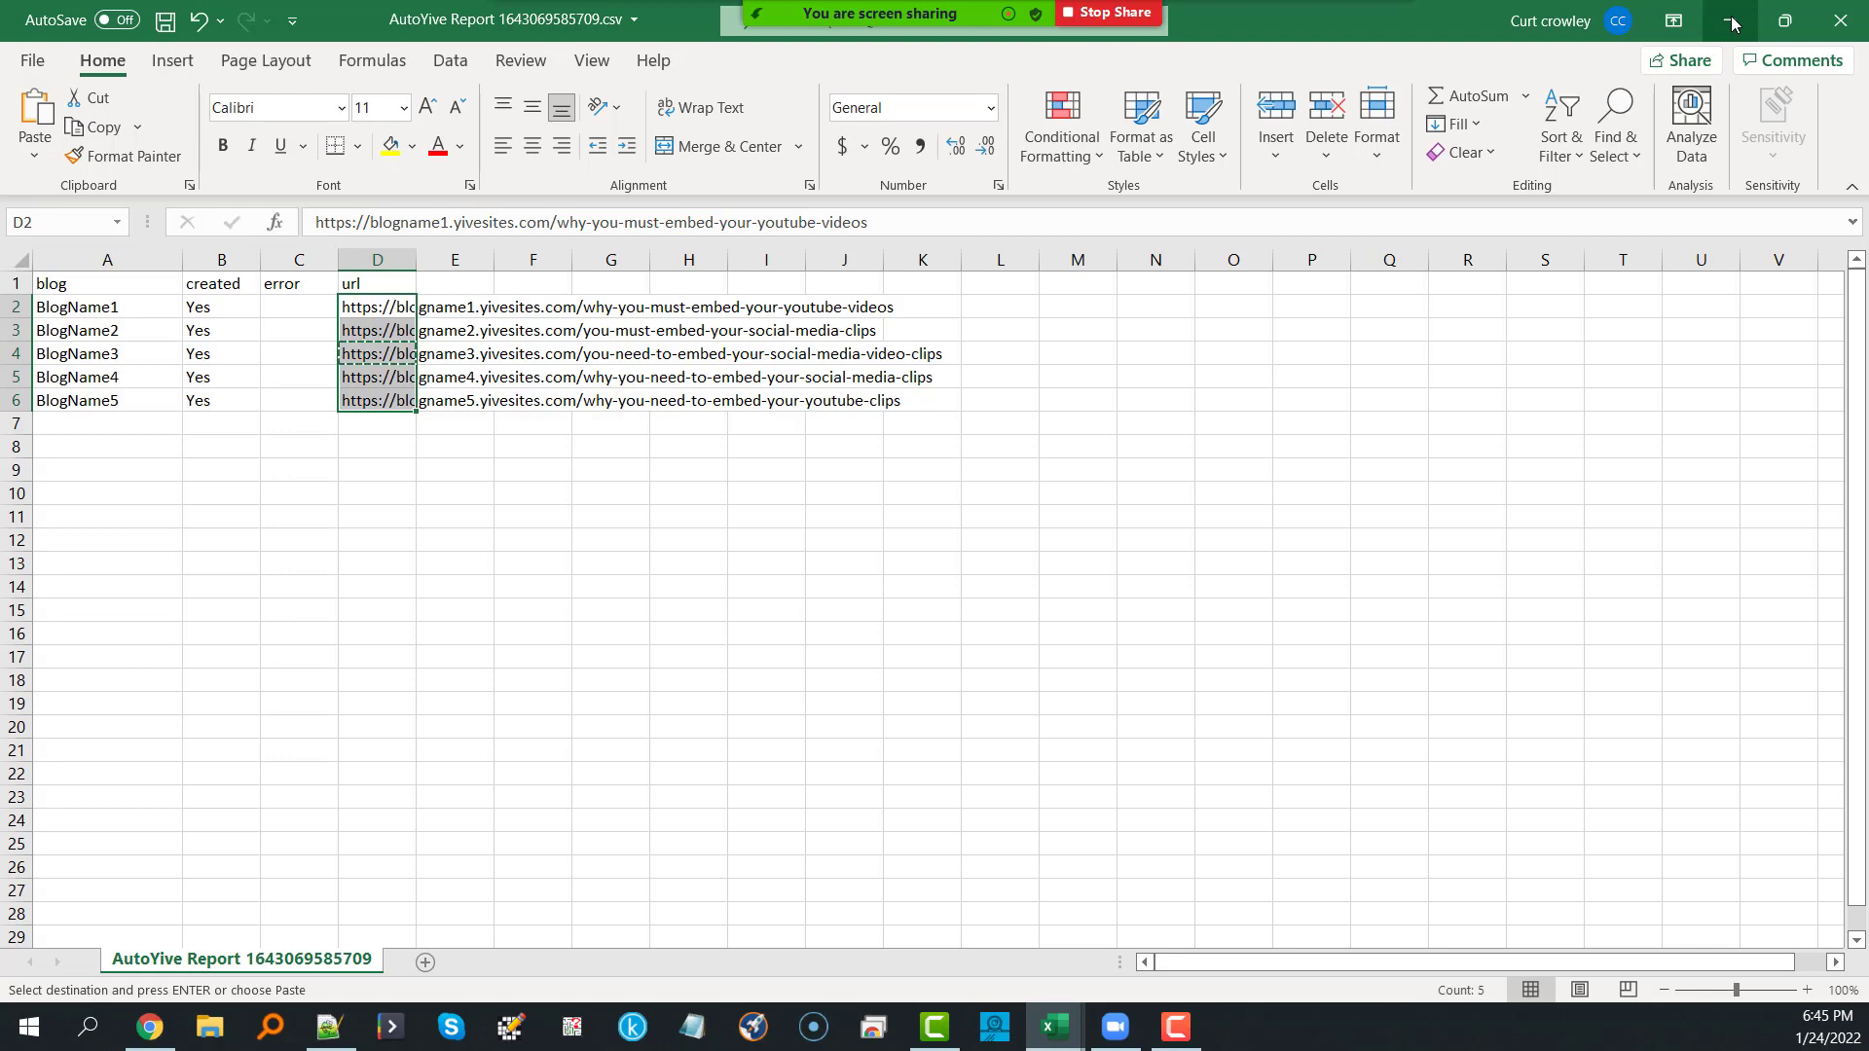
click(1731, 21)
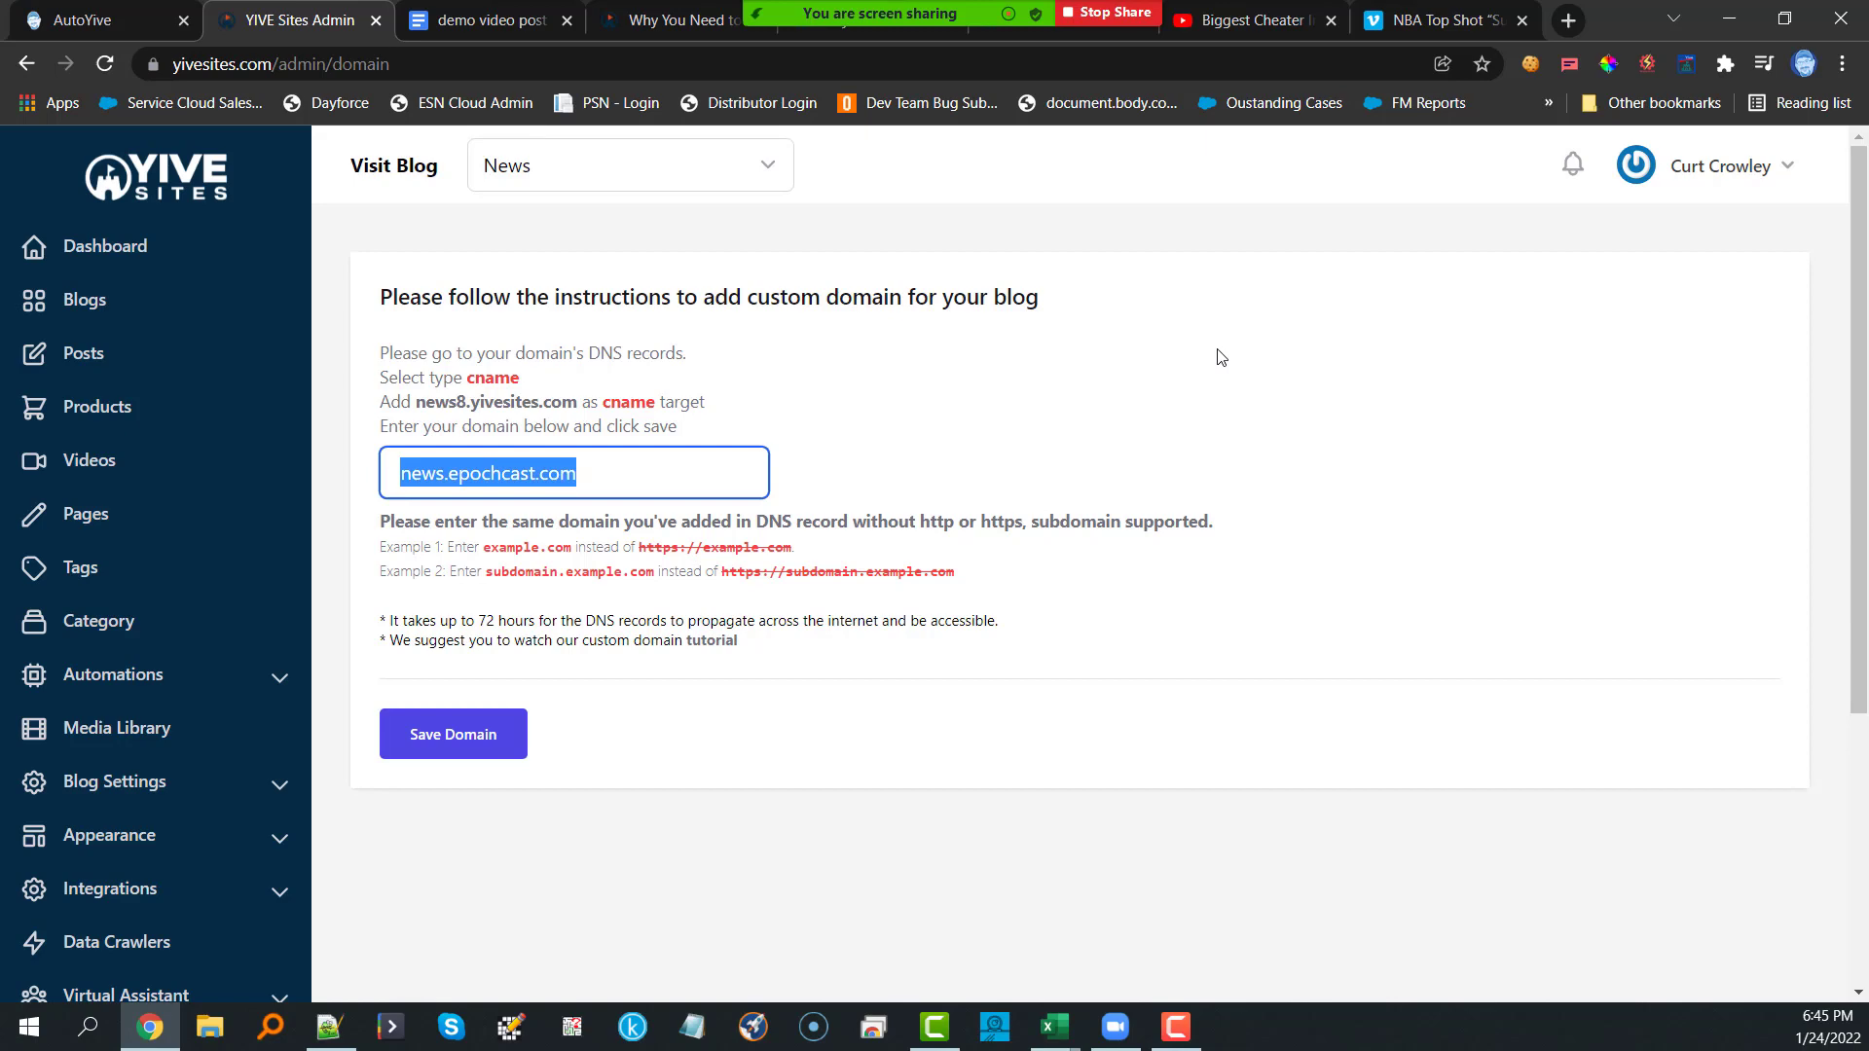
Step: Scroll through the AutoYive Gumroad product page and its feature list
click(101, 25)
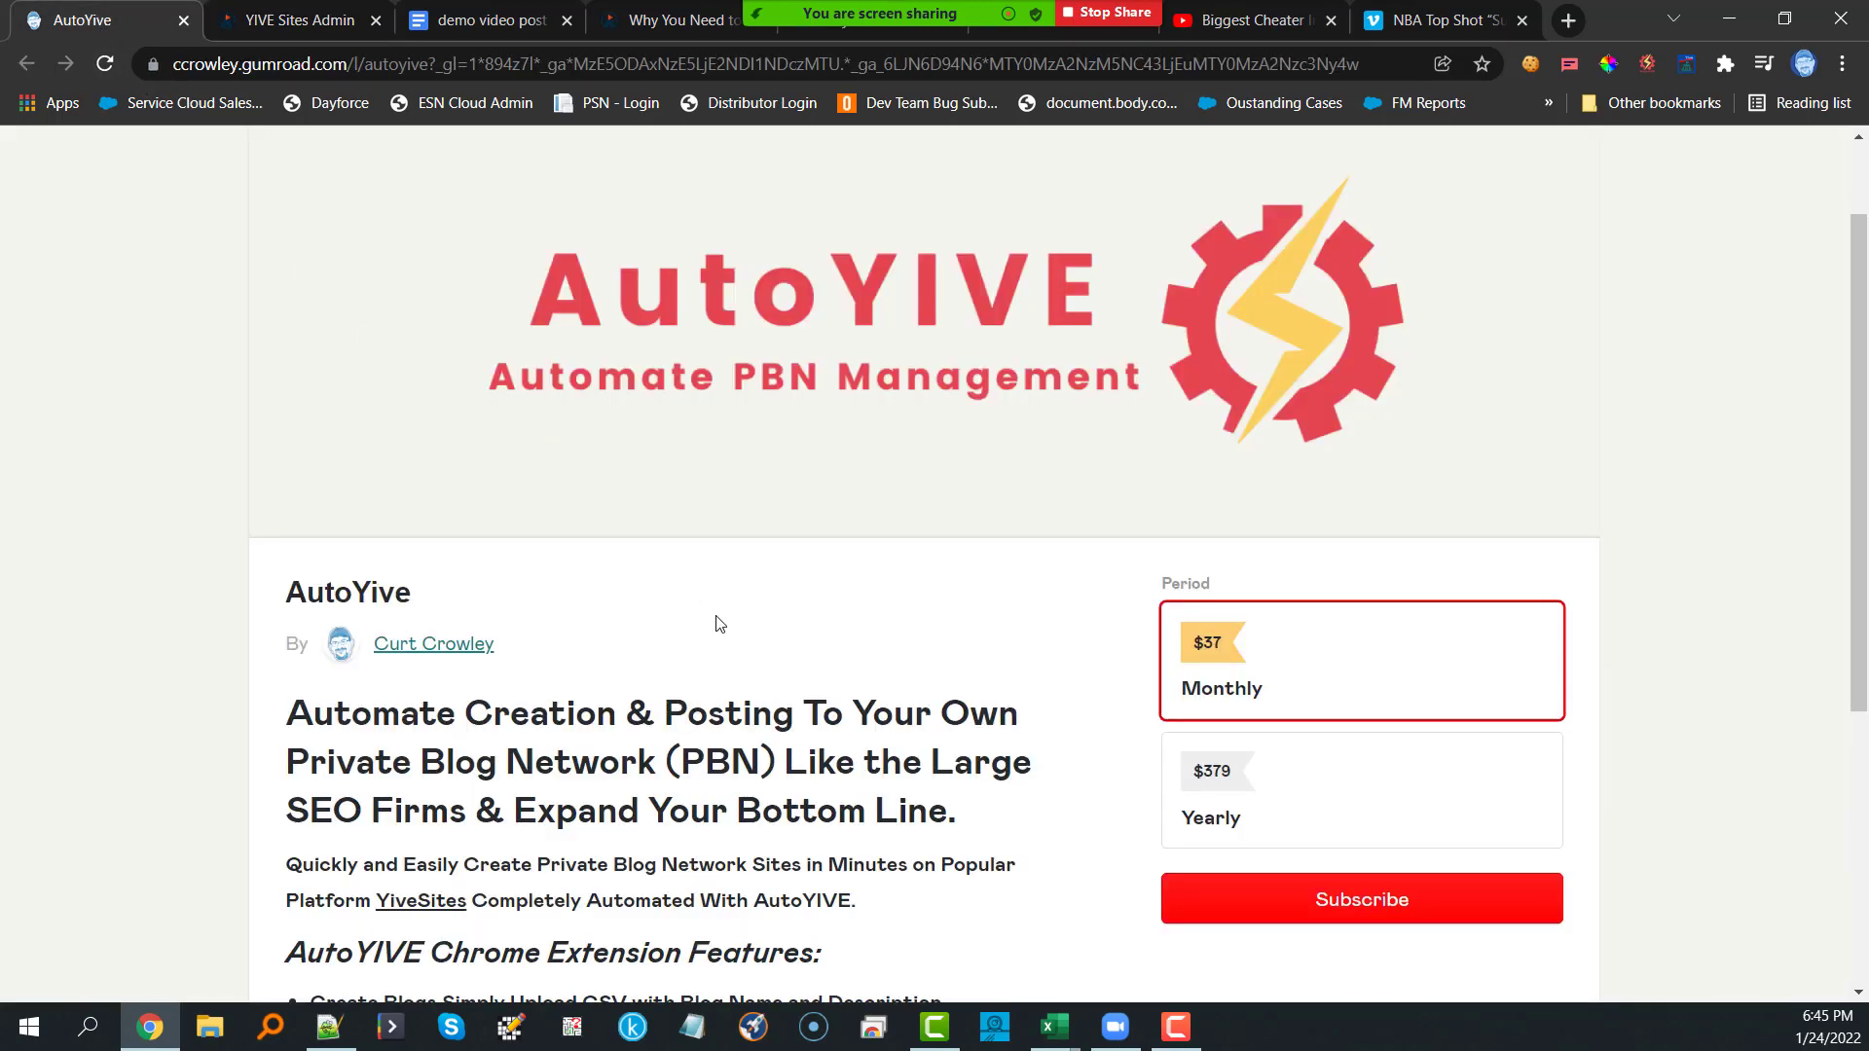
scroll(719, 623, down, 1)
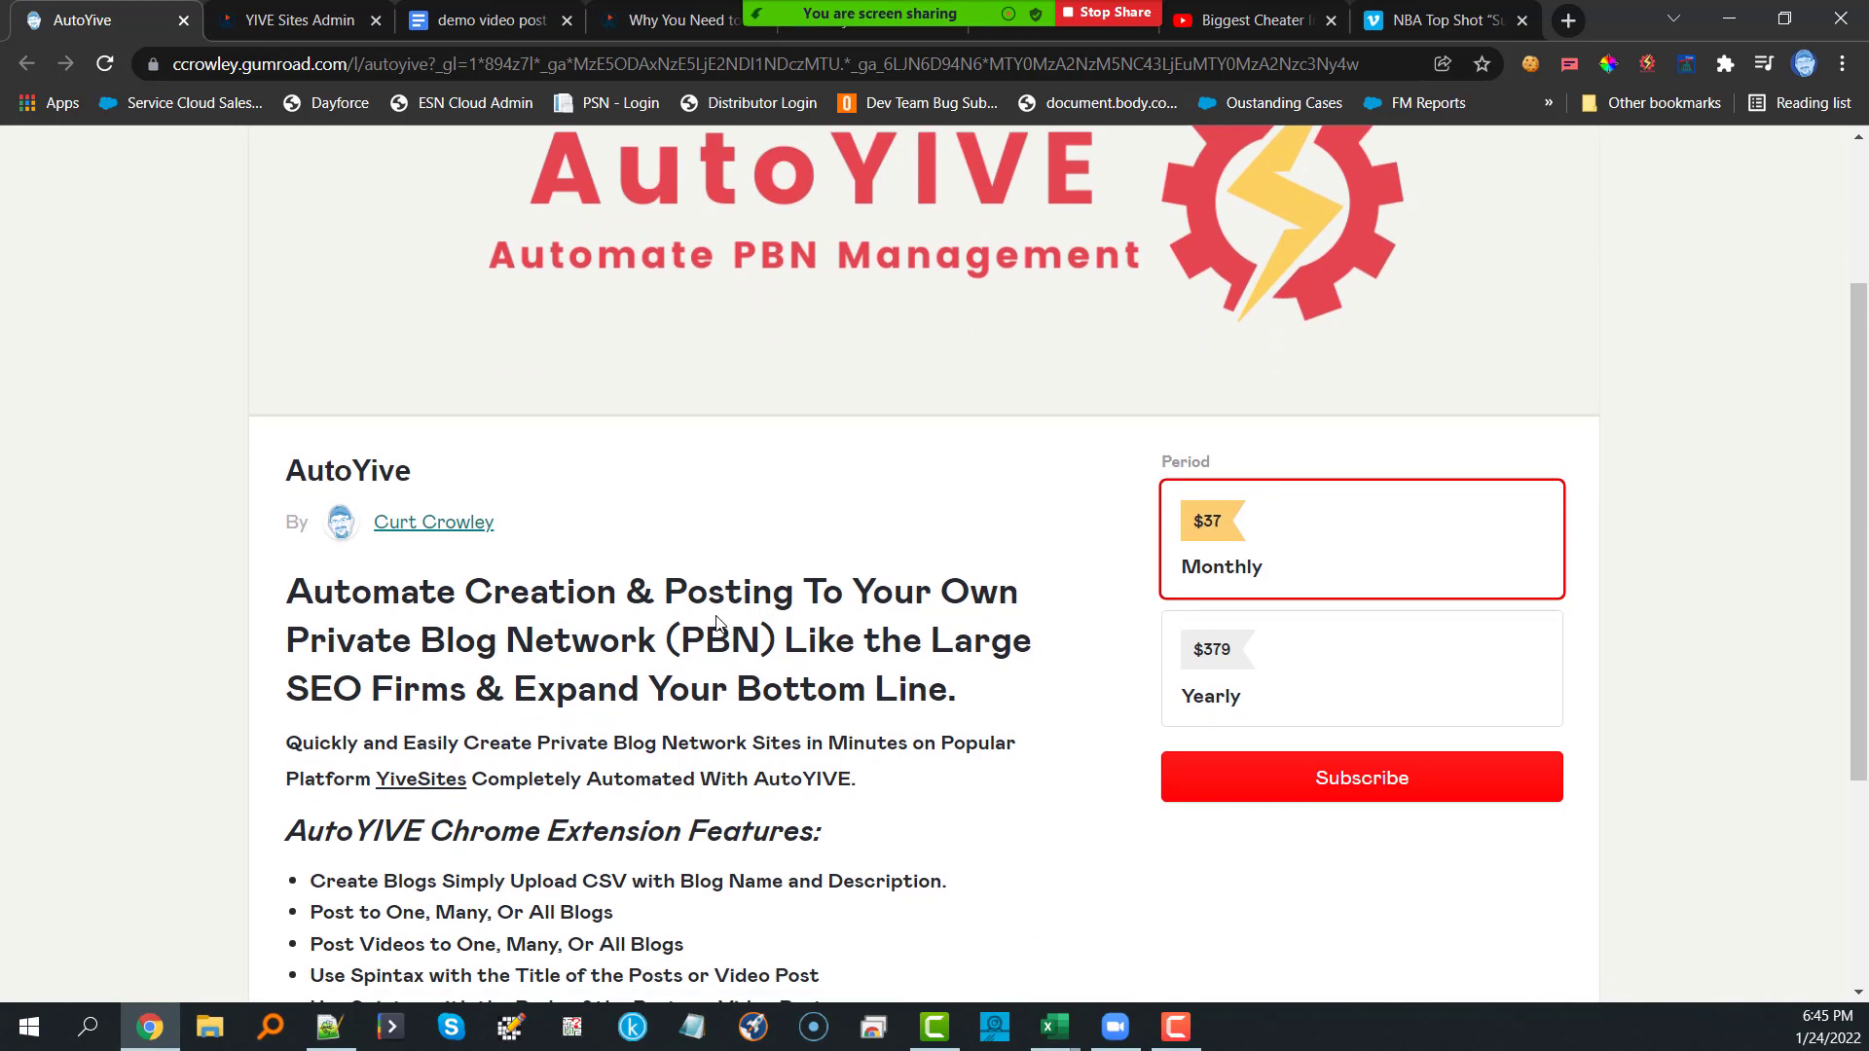
scroll(719, 623, up, 1)
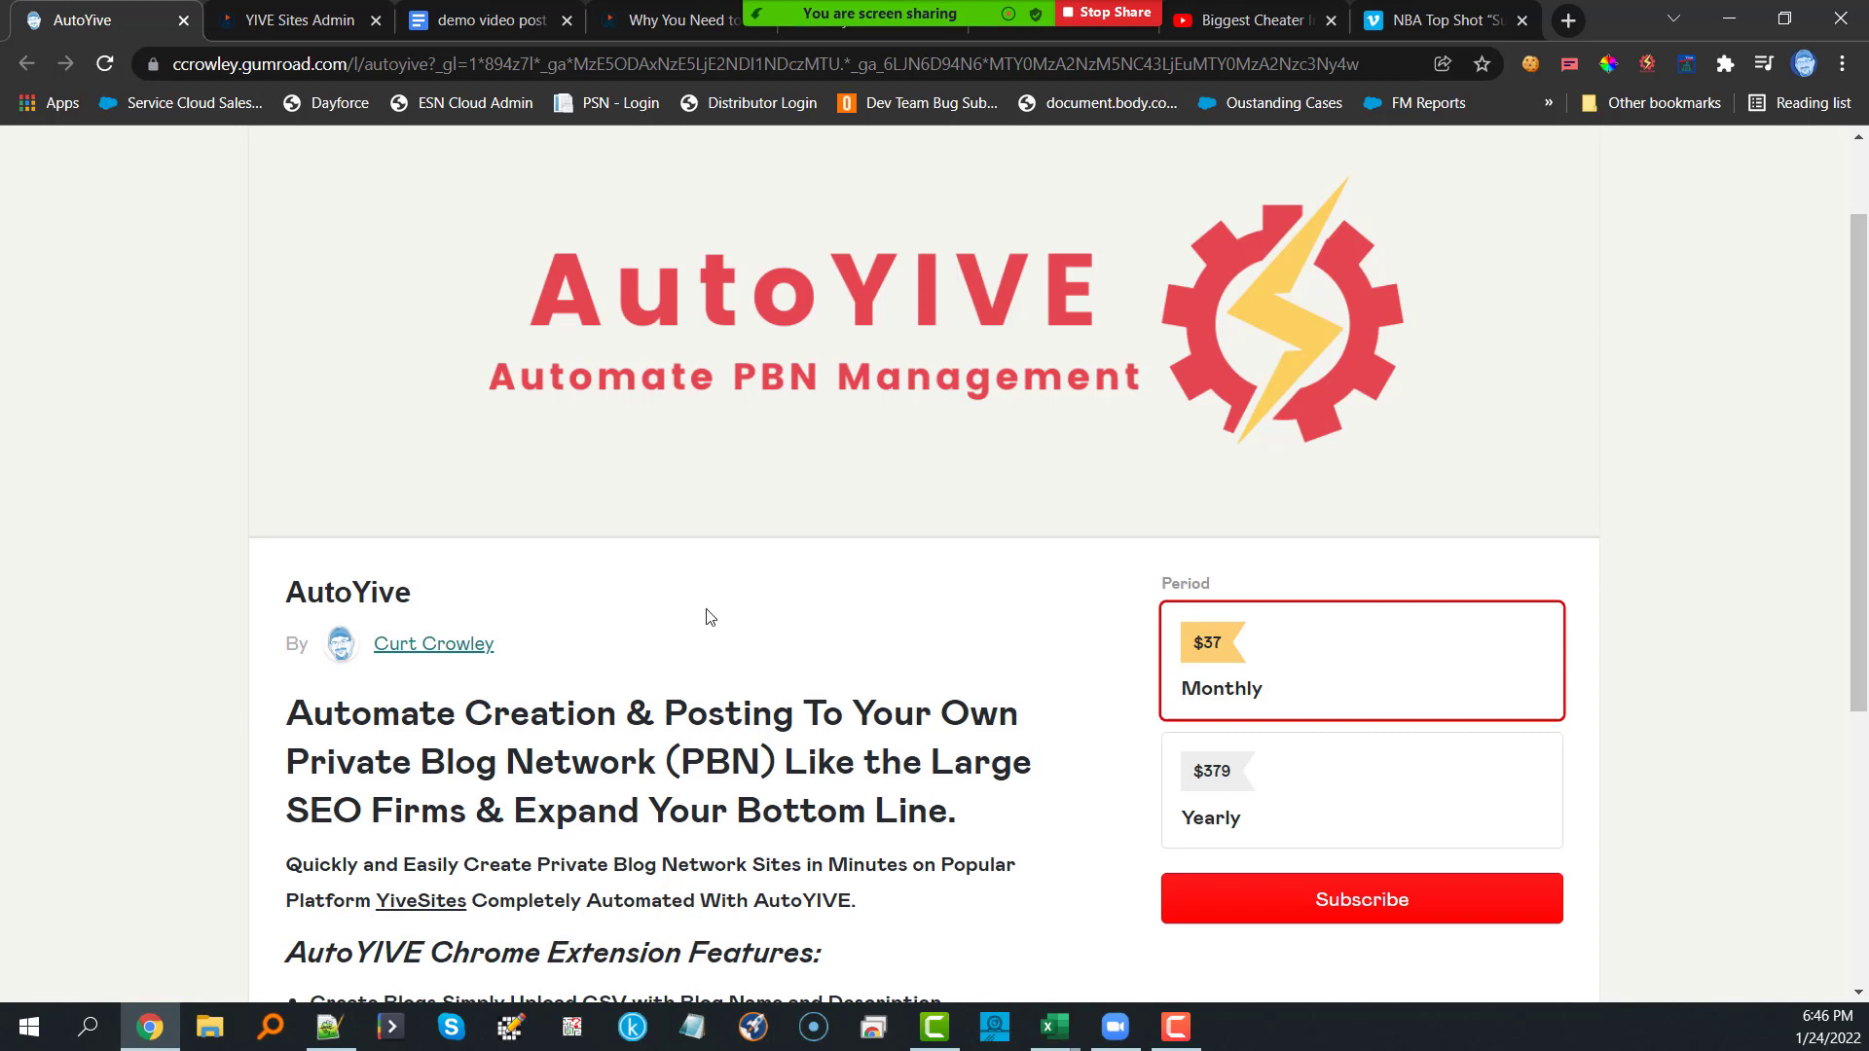
scroll(683, 617, down, 1)
scroll(682, 618, down, 2)
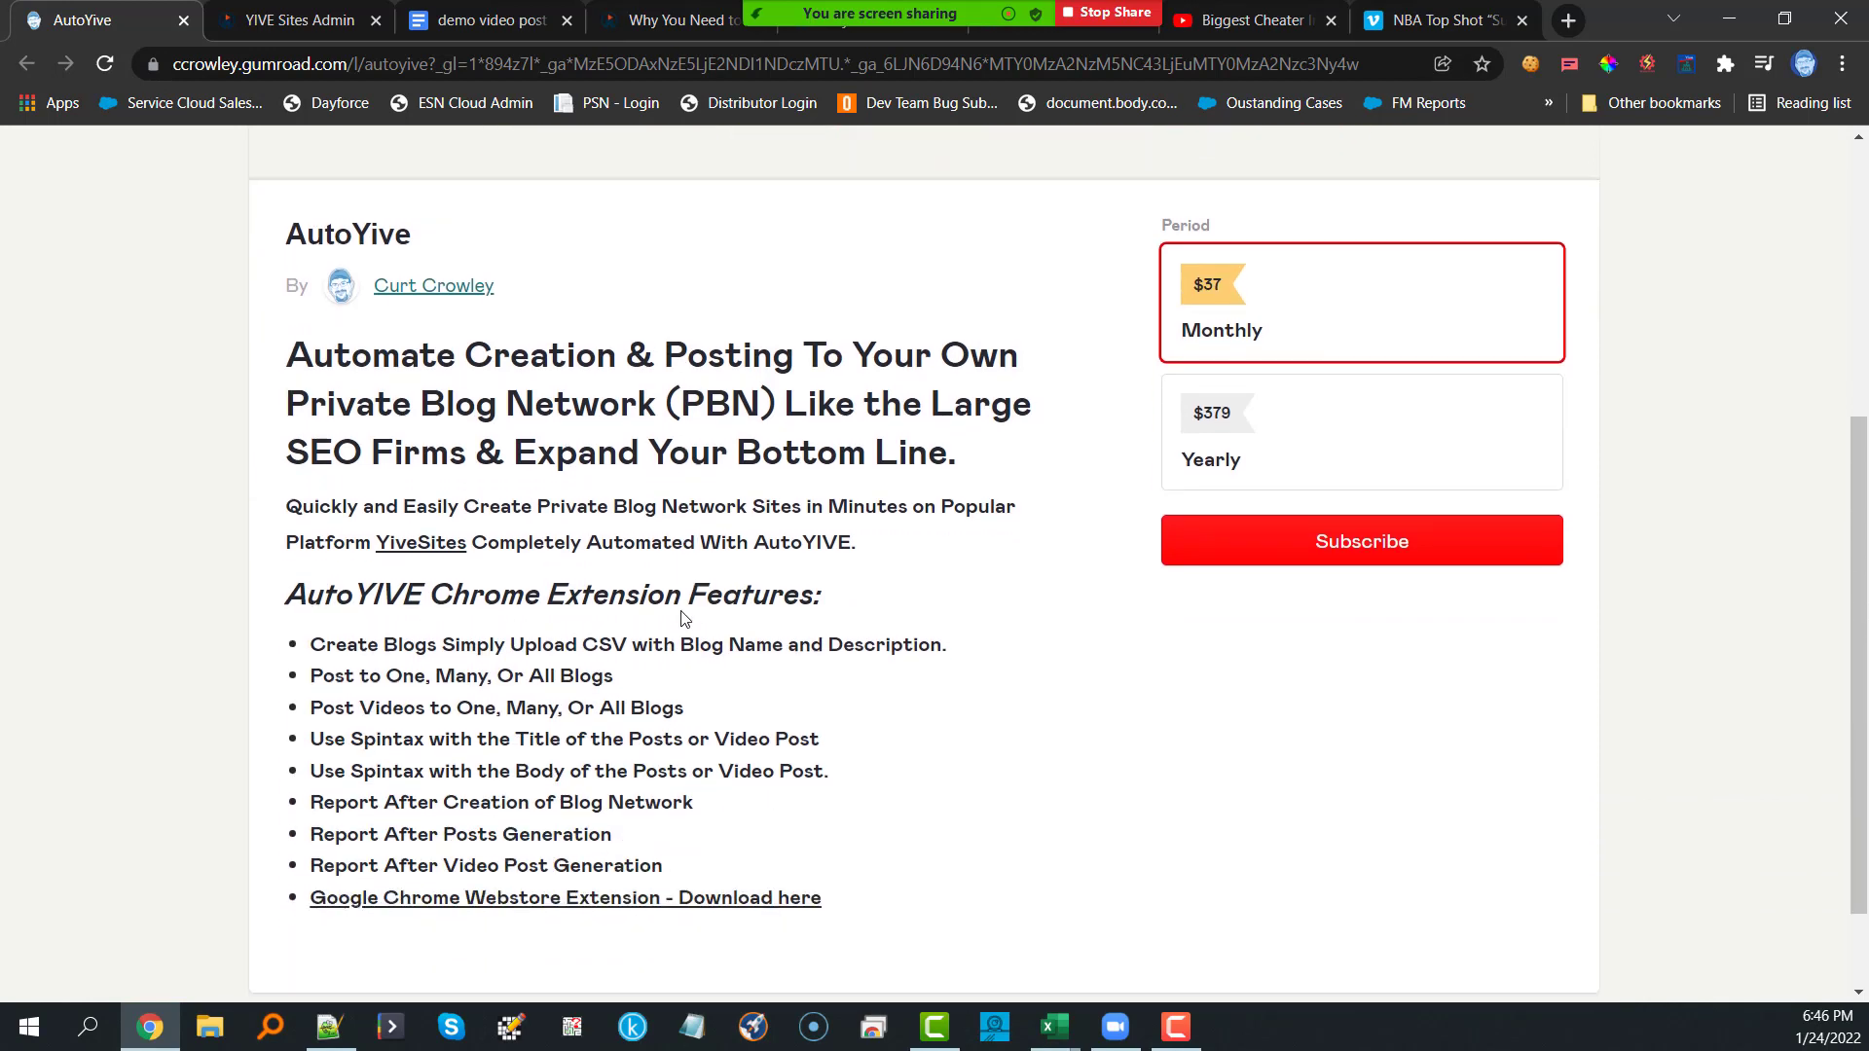
scroll(683, 618, up, 1)
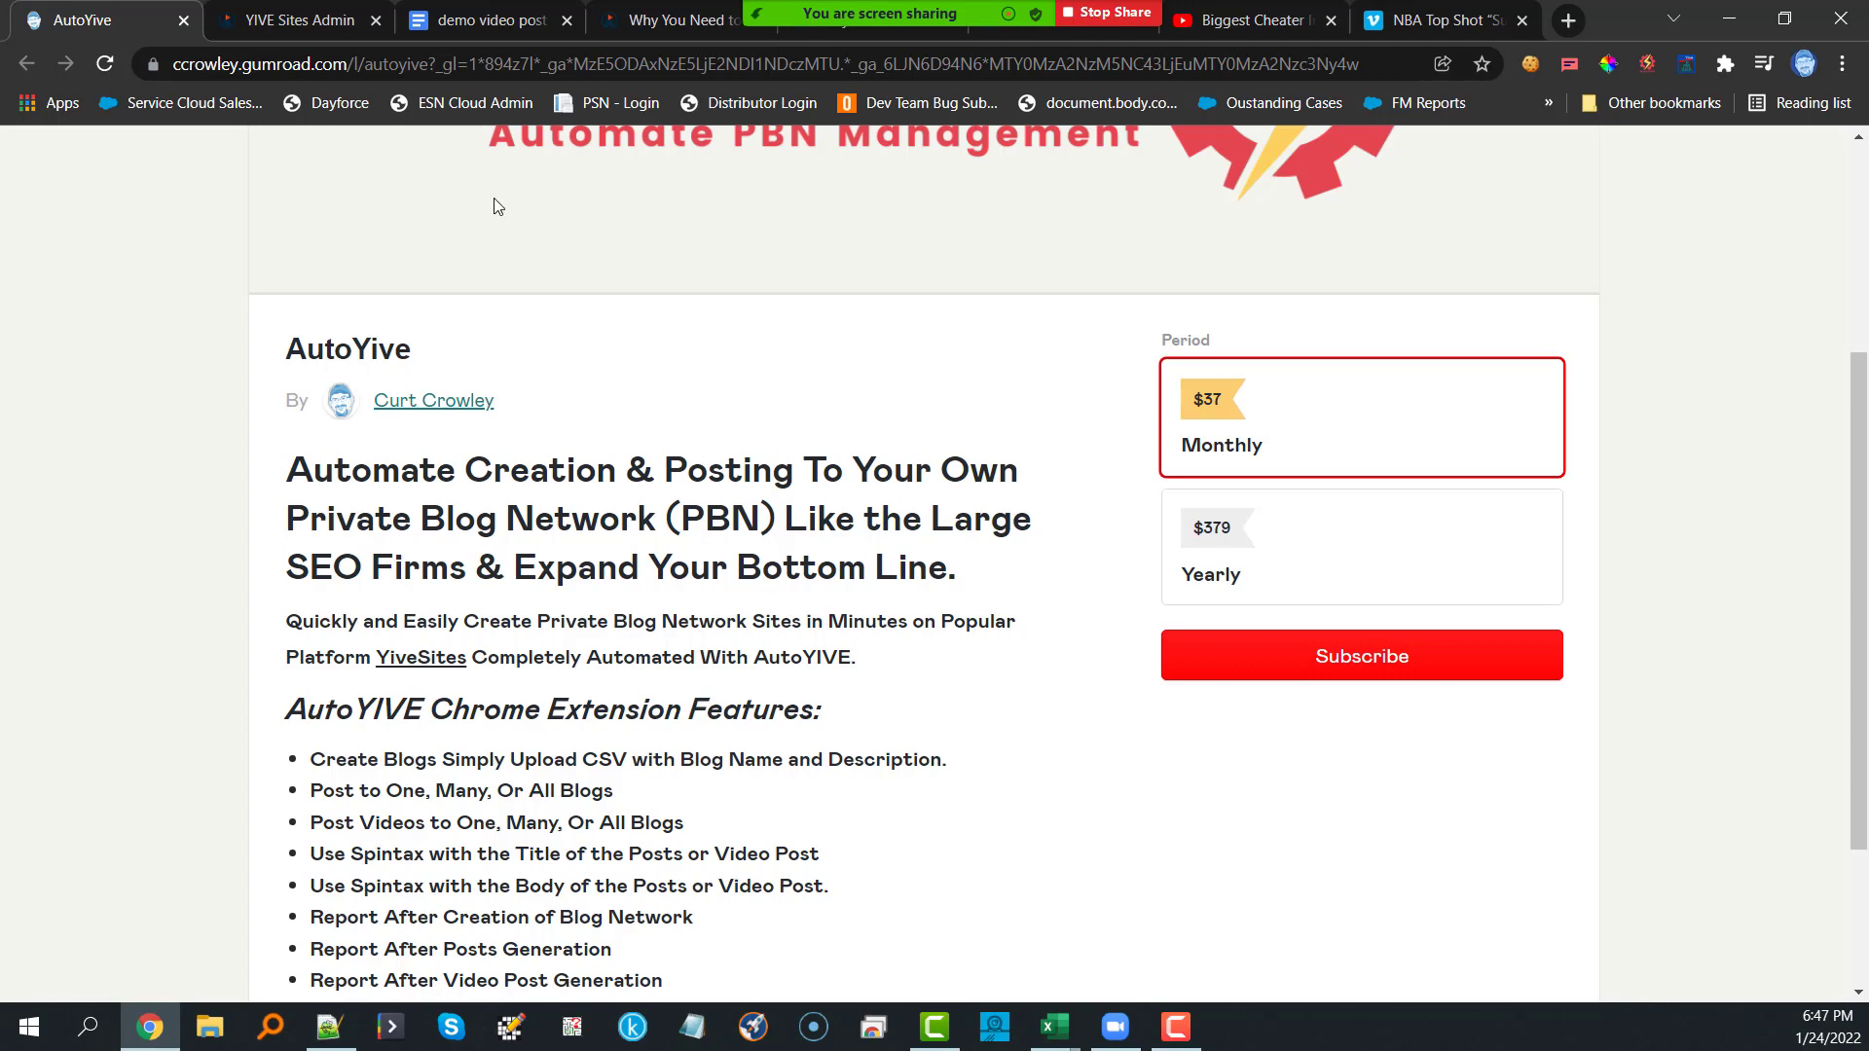
Step: Return to the NBA Top Shot “Superfans” Vimeo page with the share dialog closed
click(1460, 29)
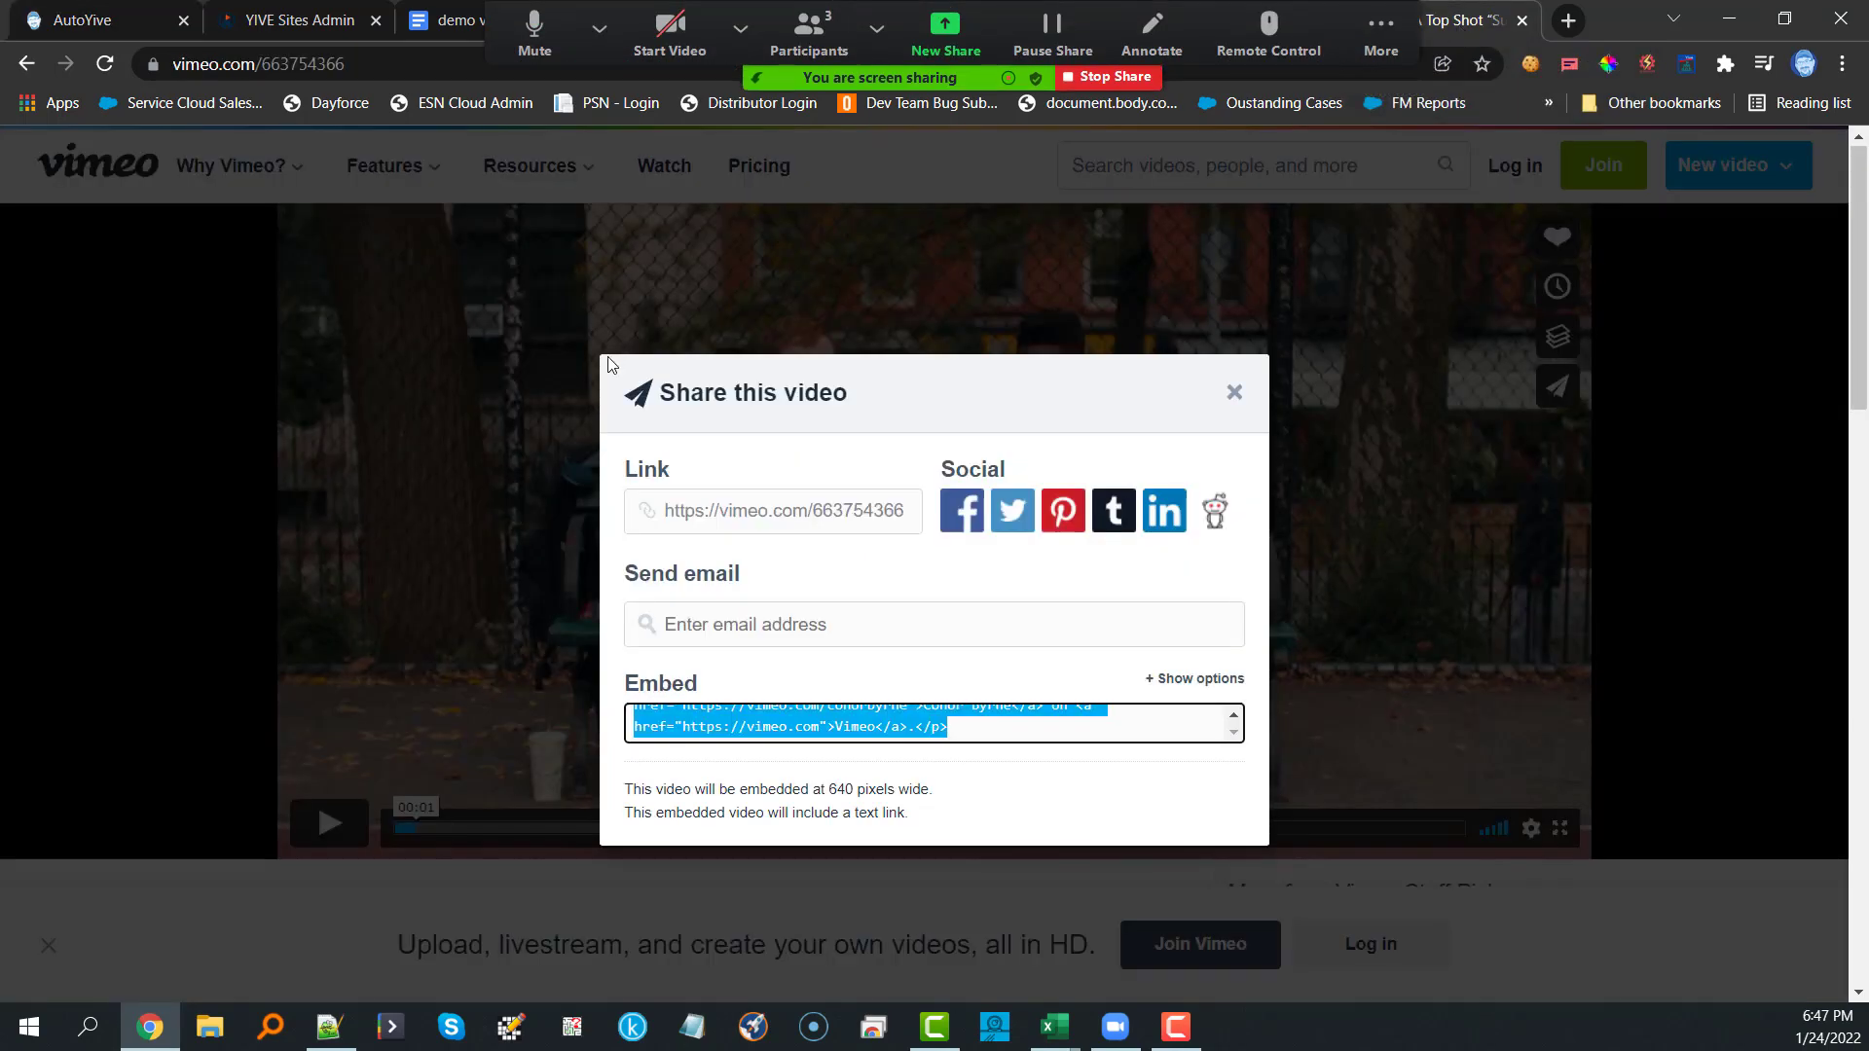
click(1235, 395)
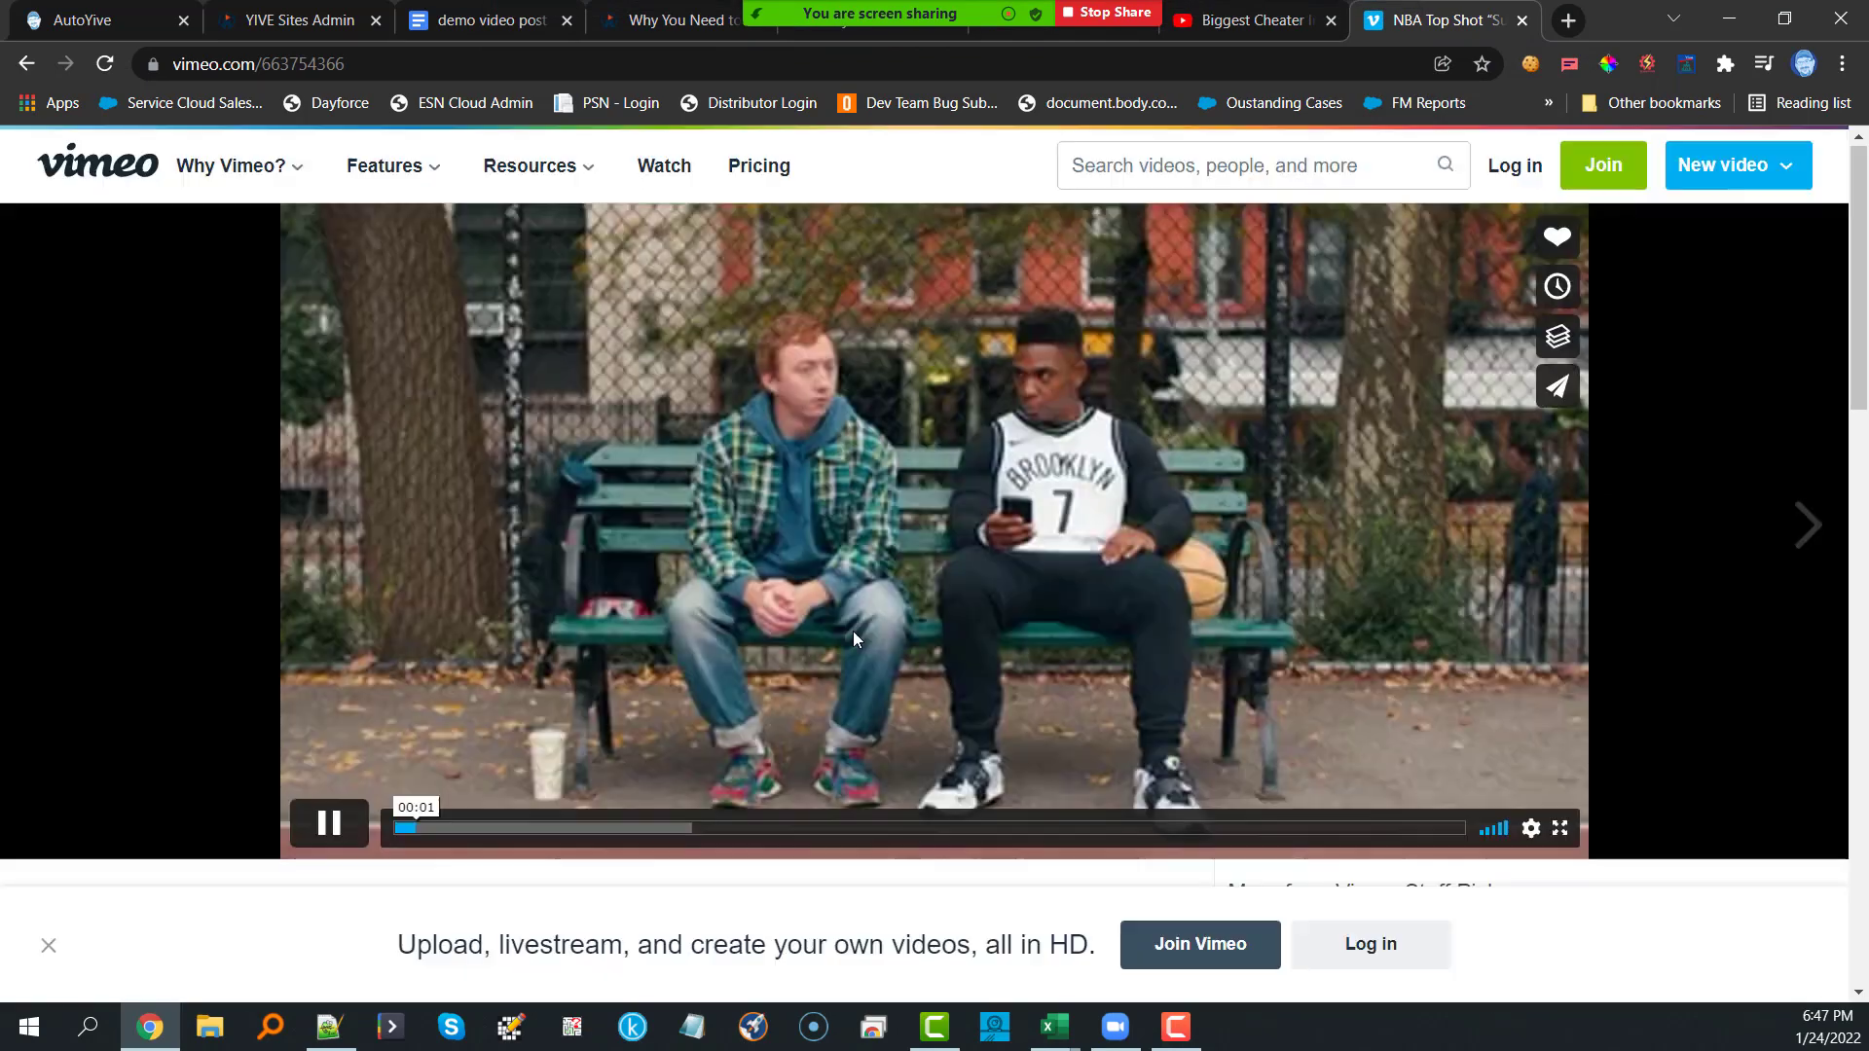
scroll(668, 676, down, 4)
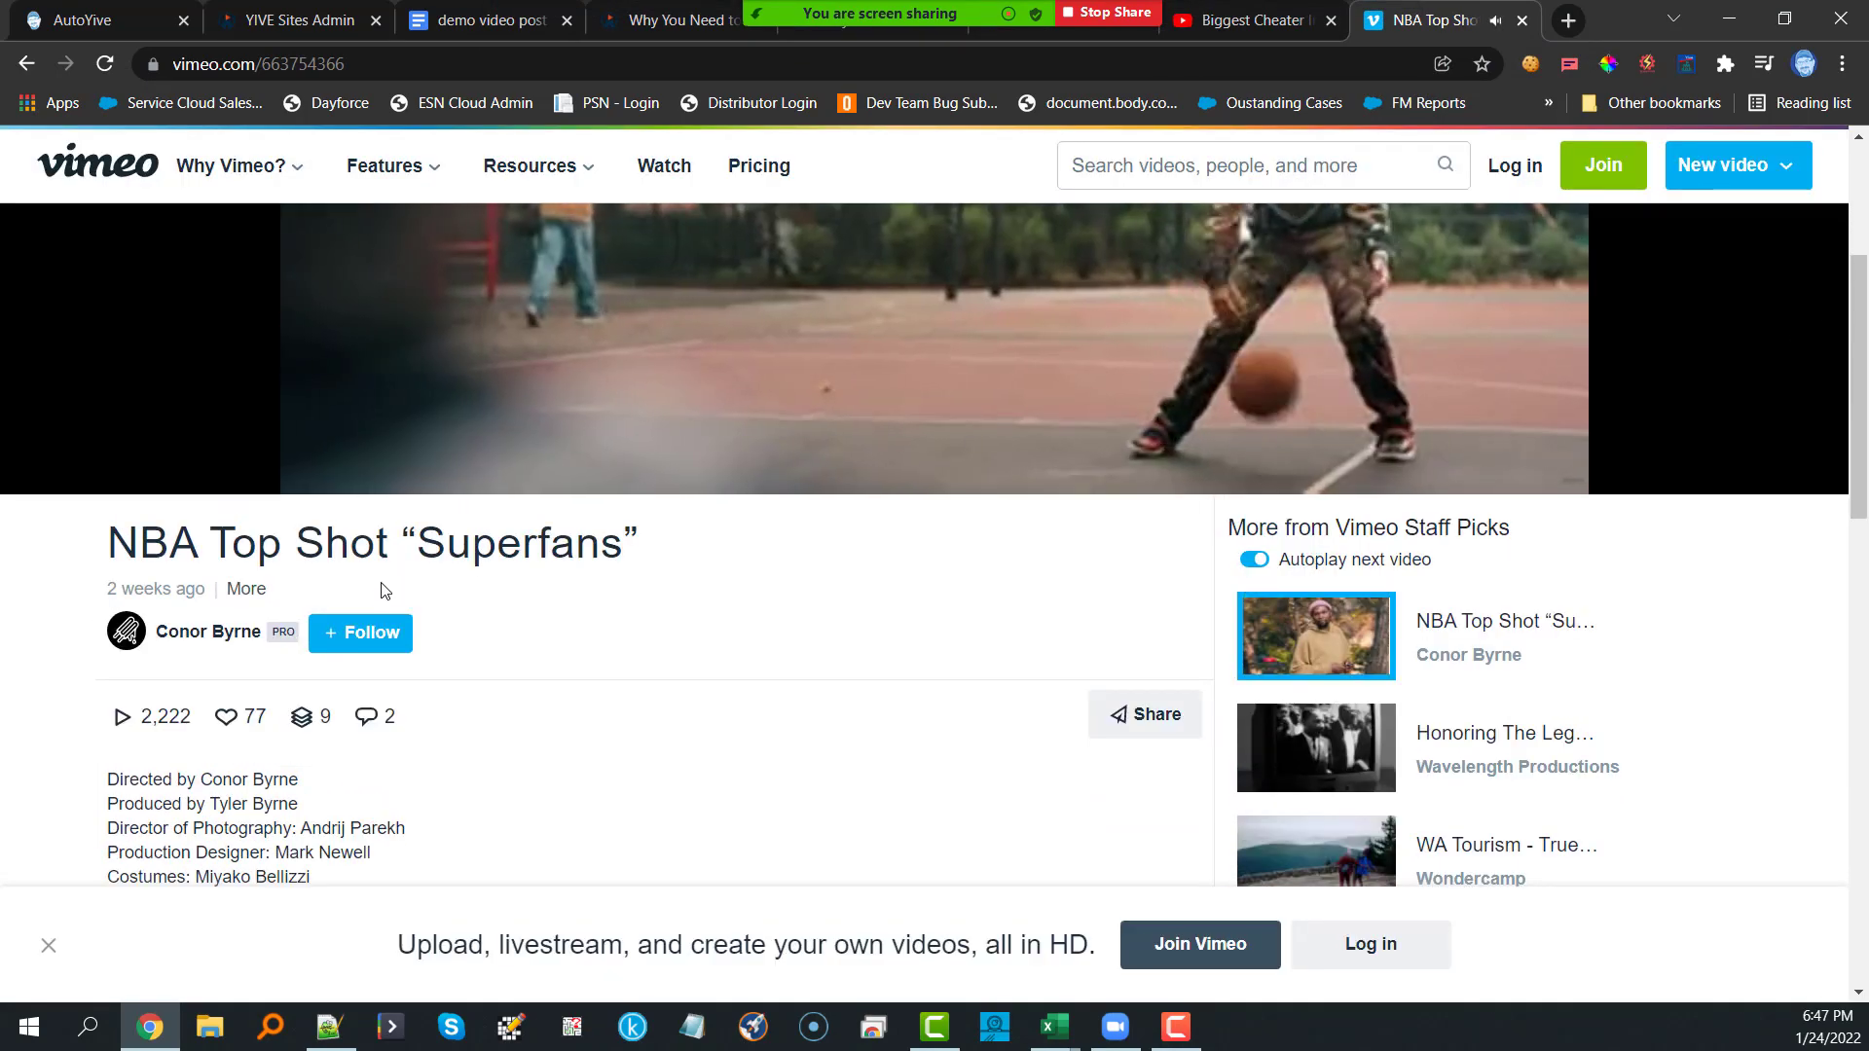
Step: Pause the video and search its title NBA Top Shot “Superfans” under Google Videos in a new tab
click(326, 482)
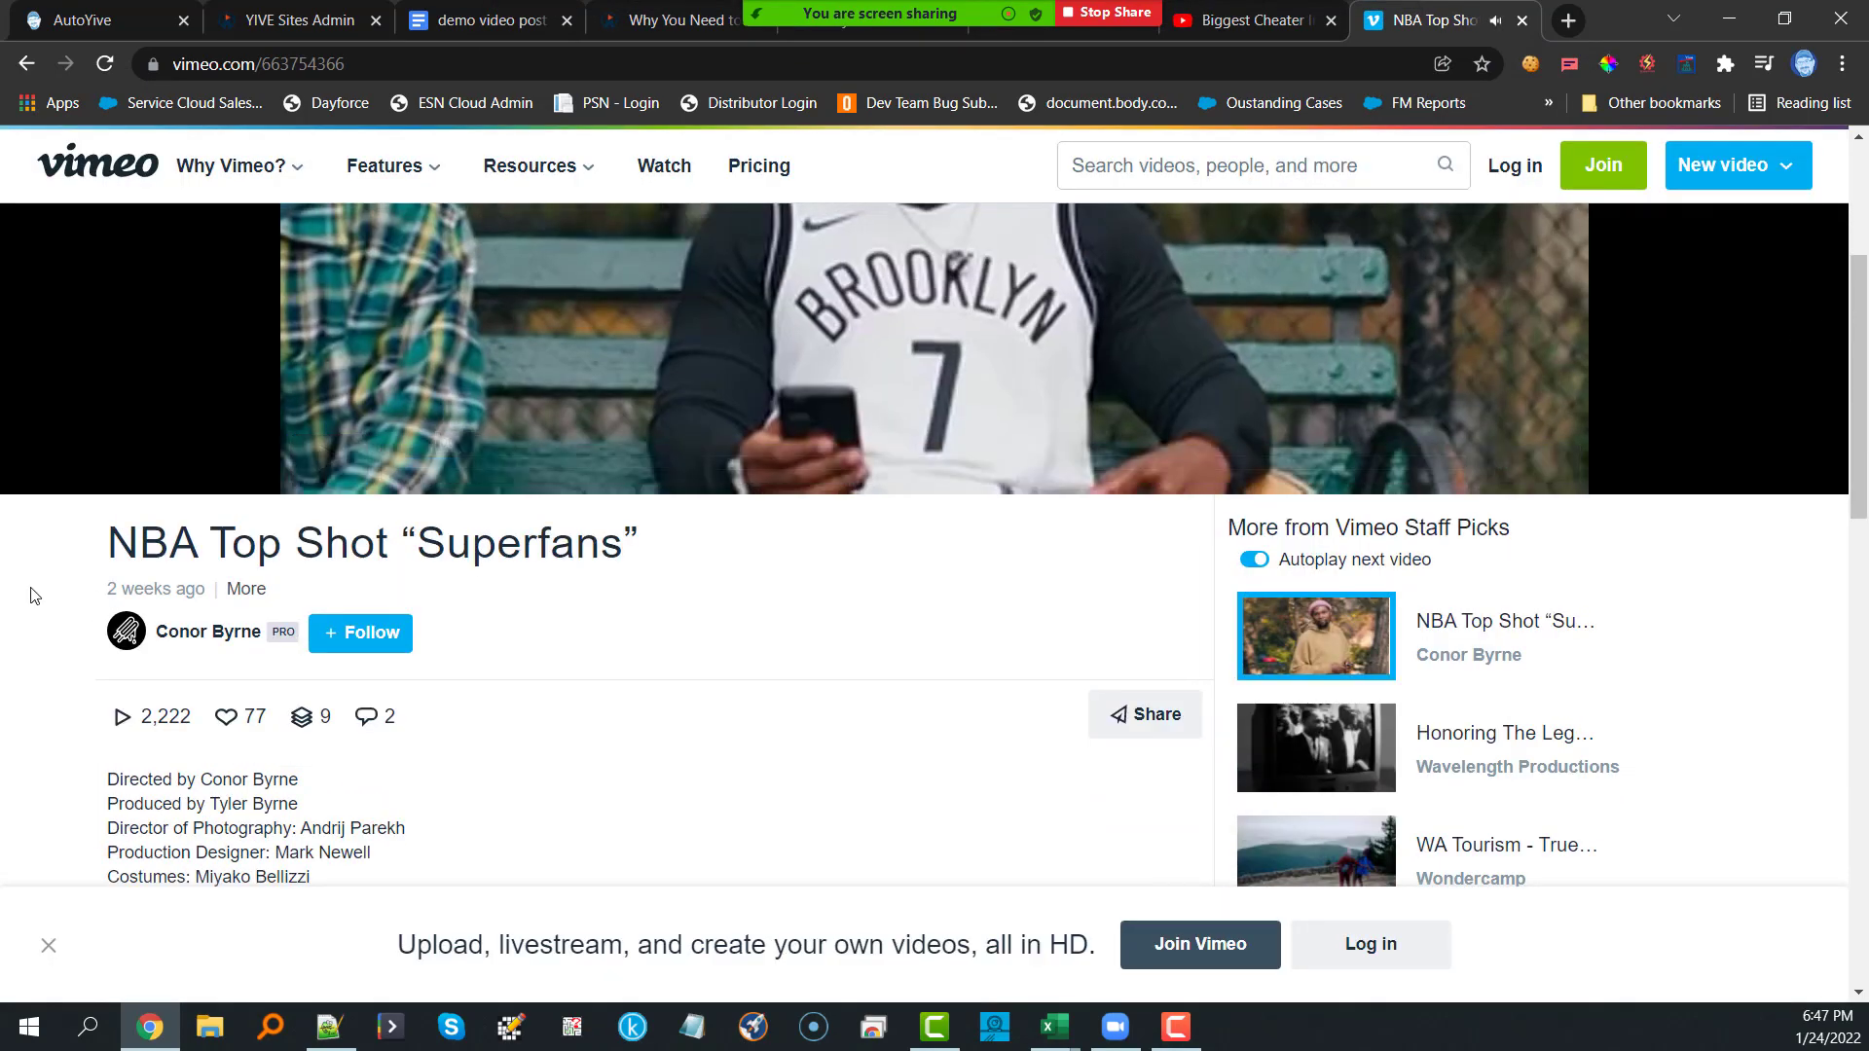
drag(114, 536, 693, 527)
key(ctrl+c)
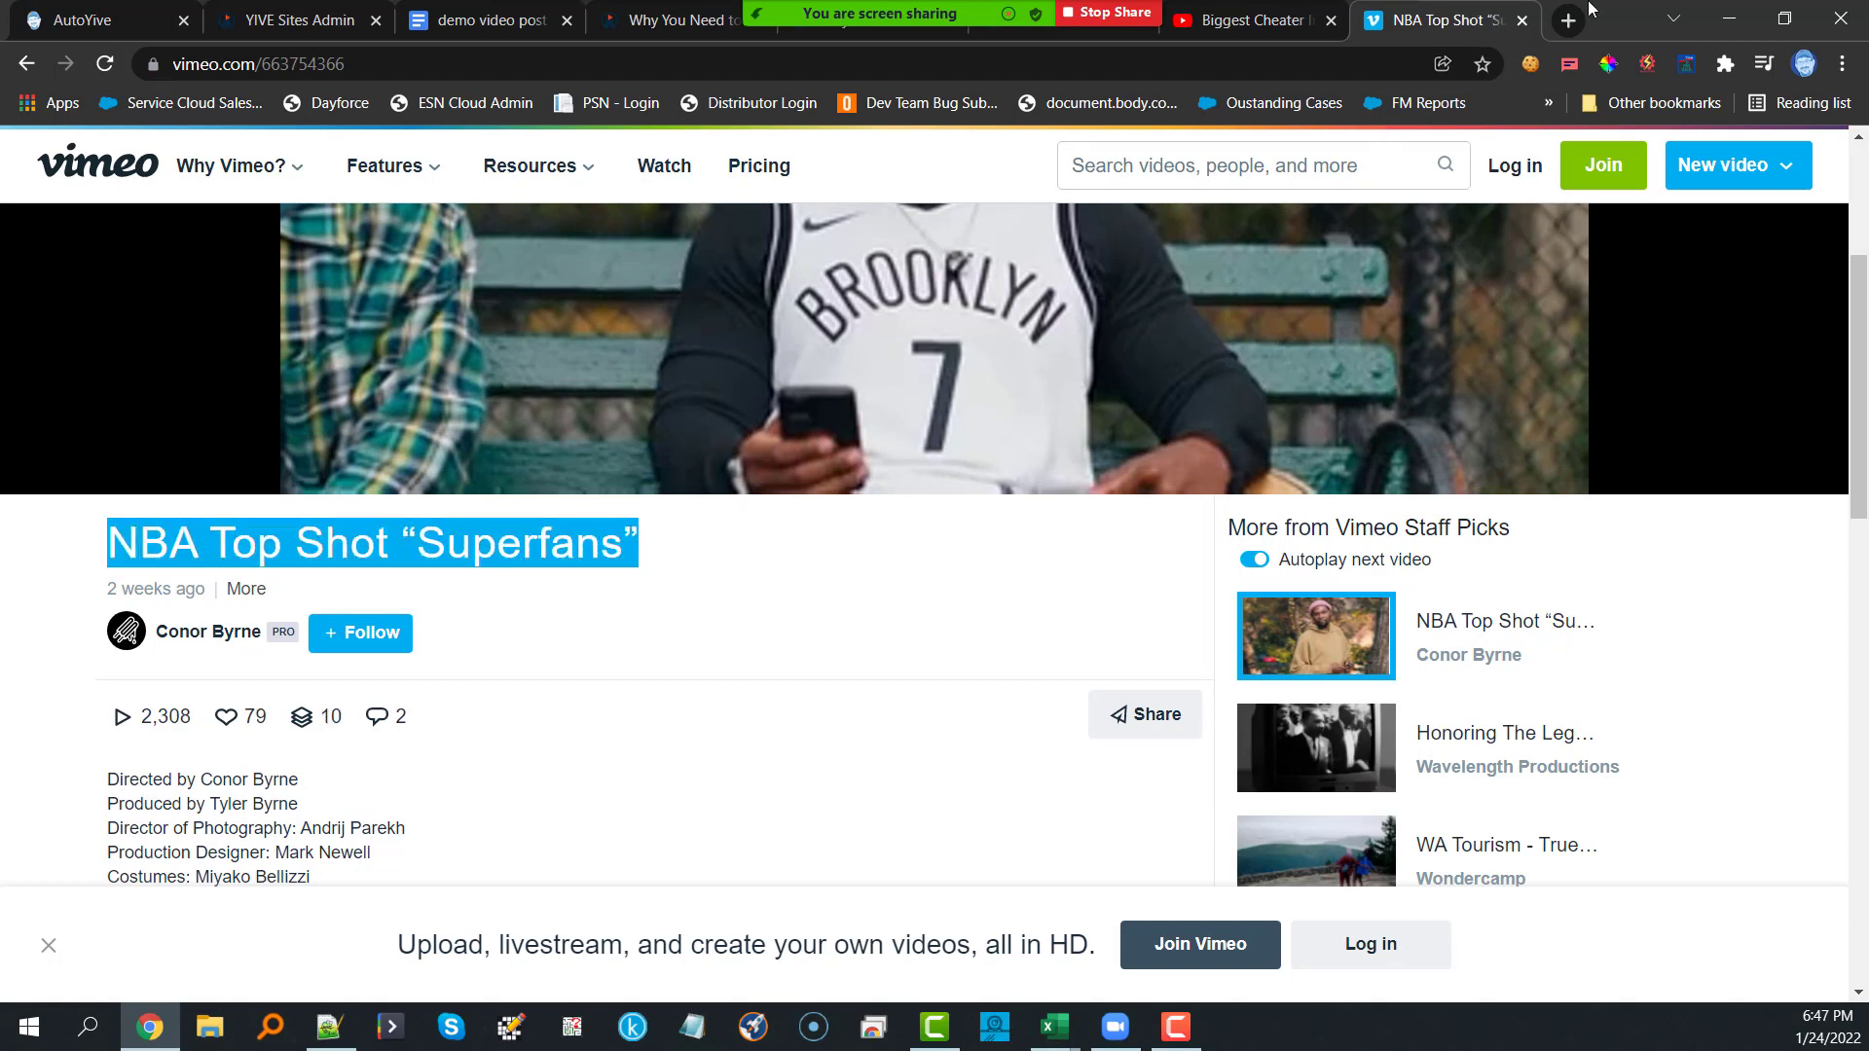
click(1566, 22)
key(ctrl+v)
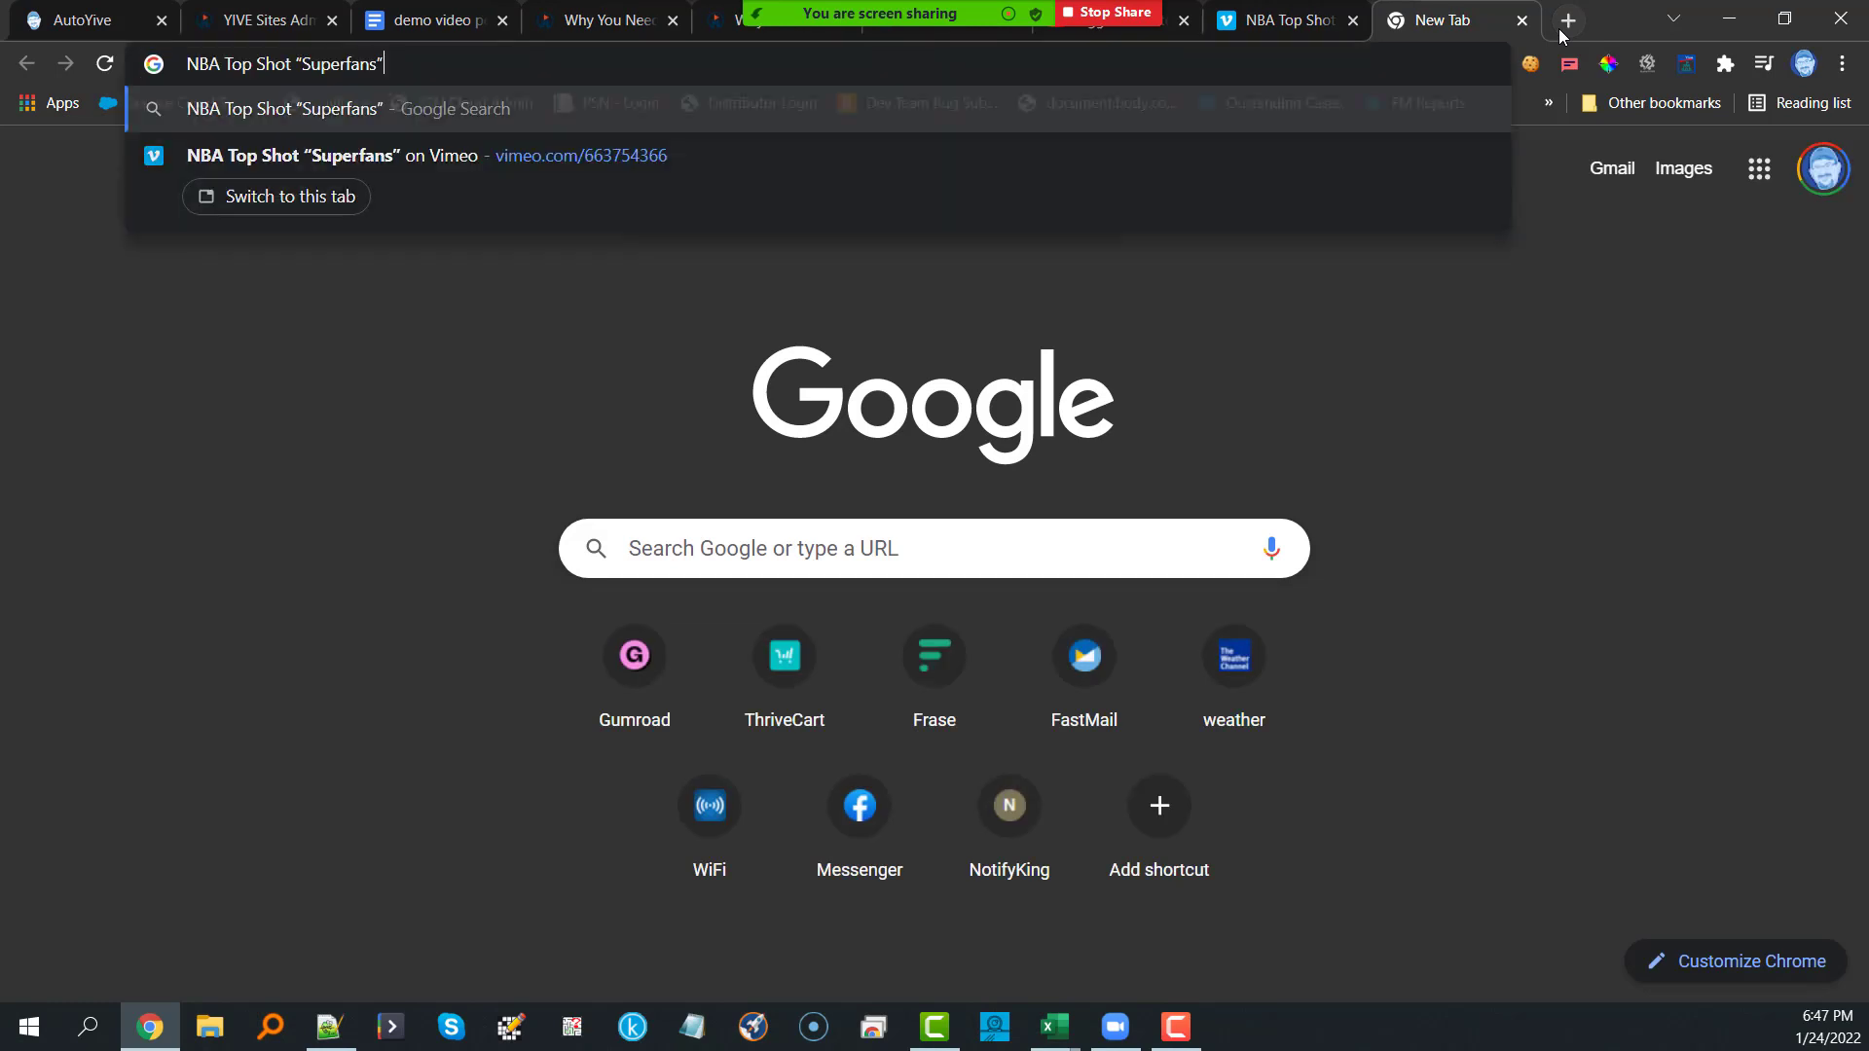
key(Return)
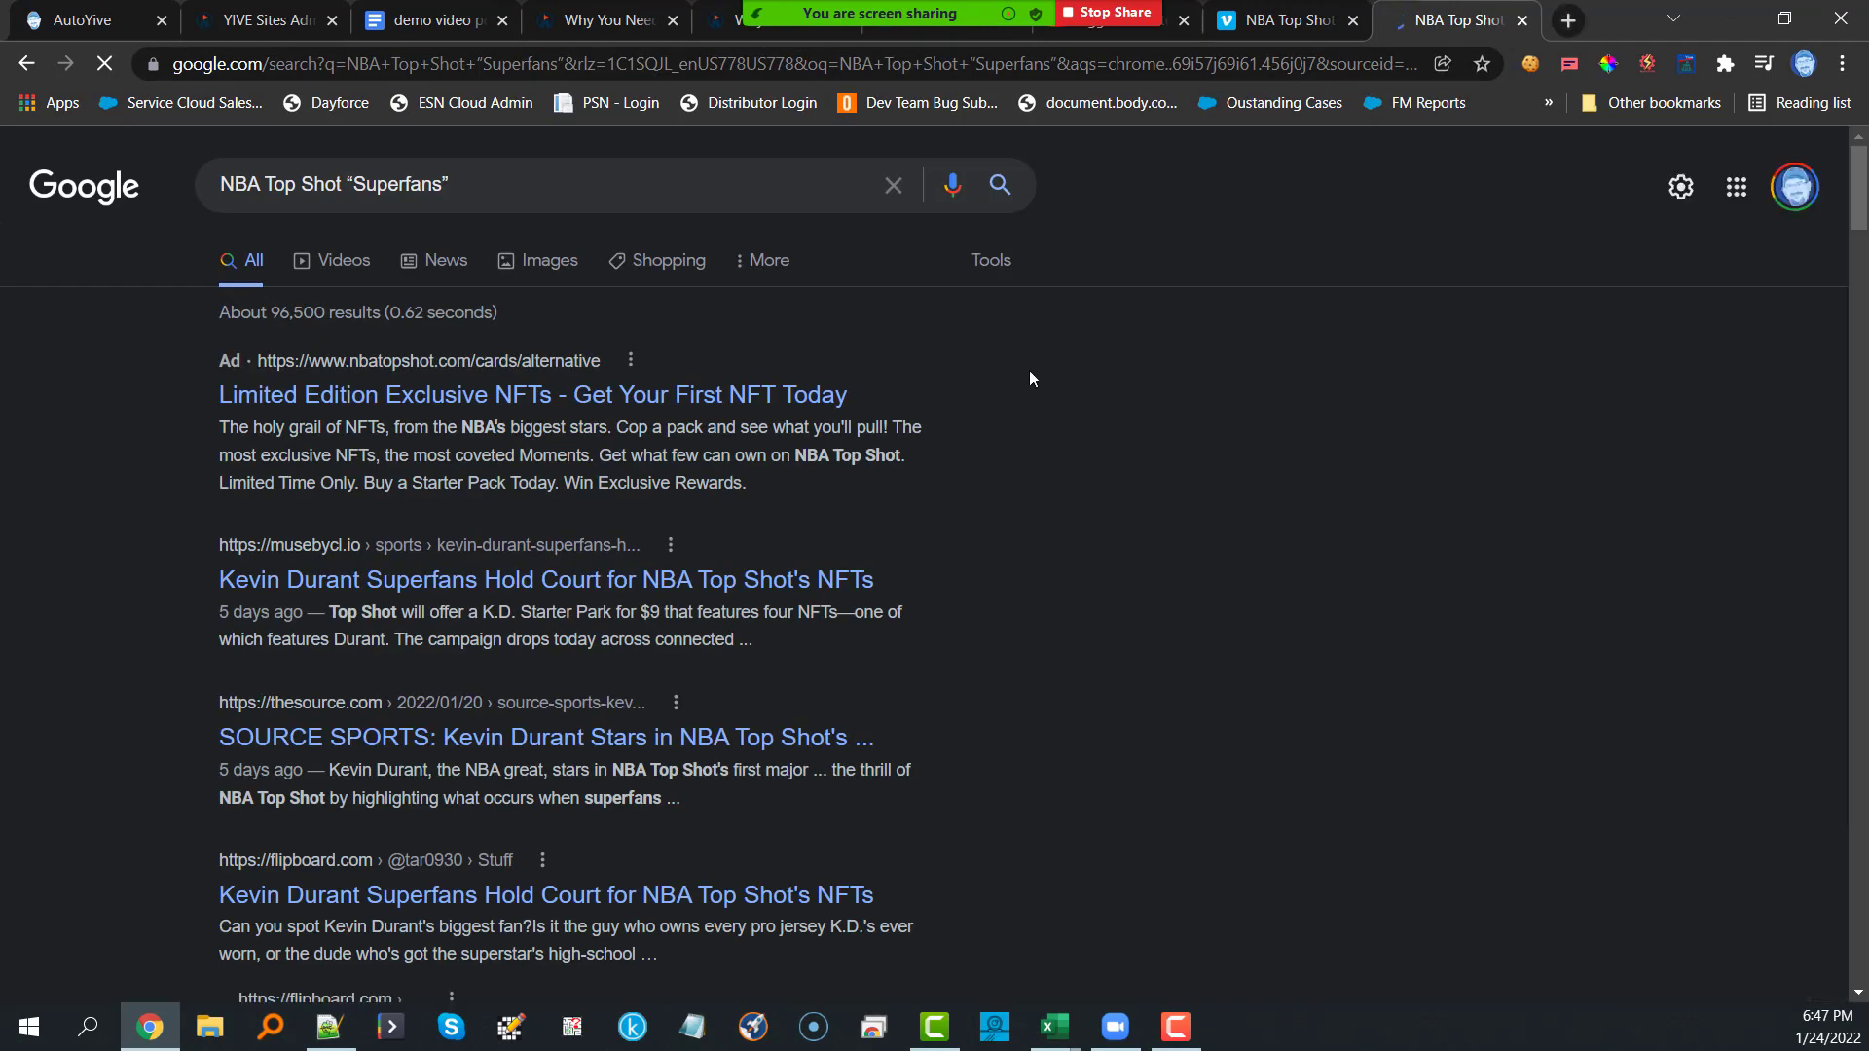
click(348, 260)
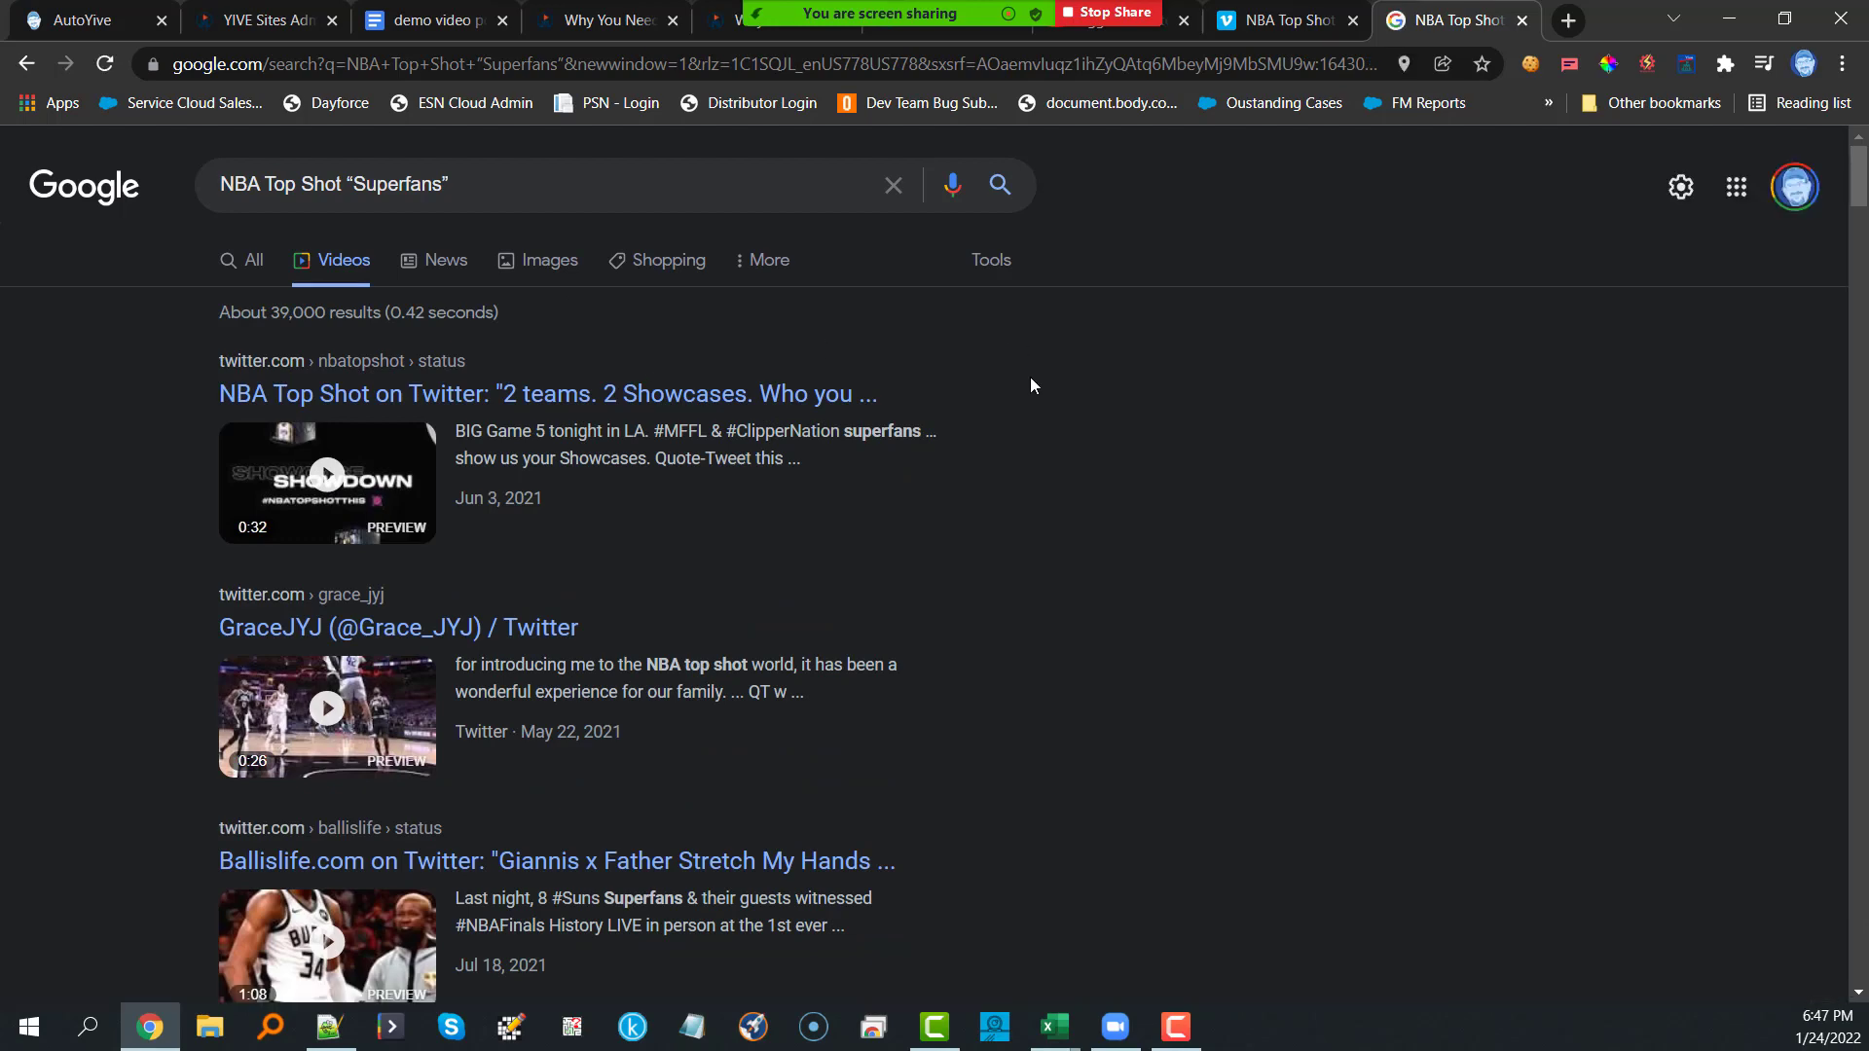
scroll(1032, 385, down, 10)
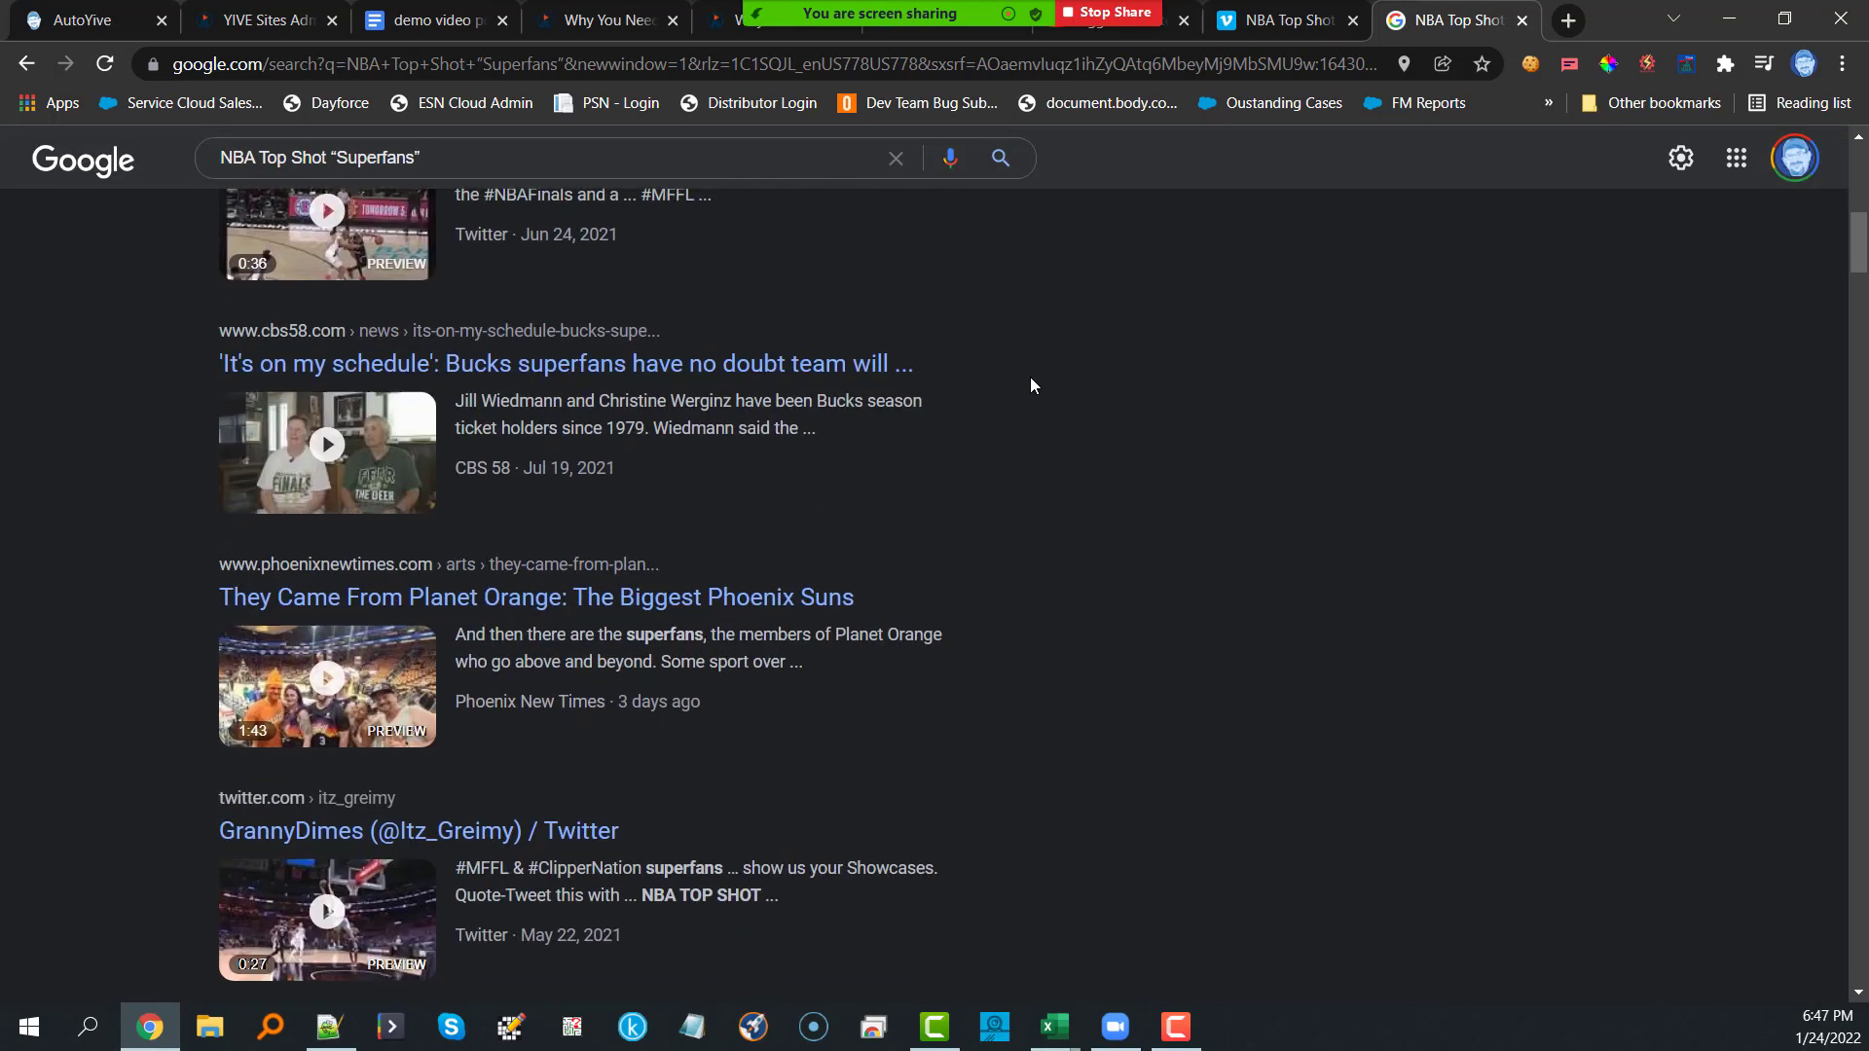
scroll(1032, 379, up, 10)
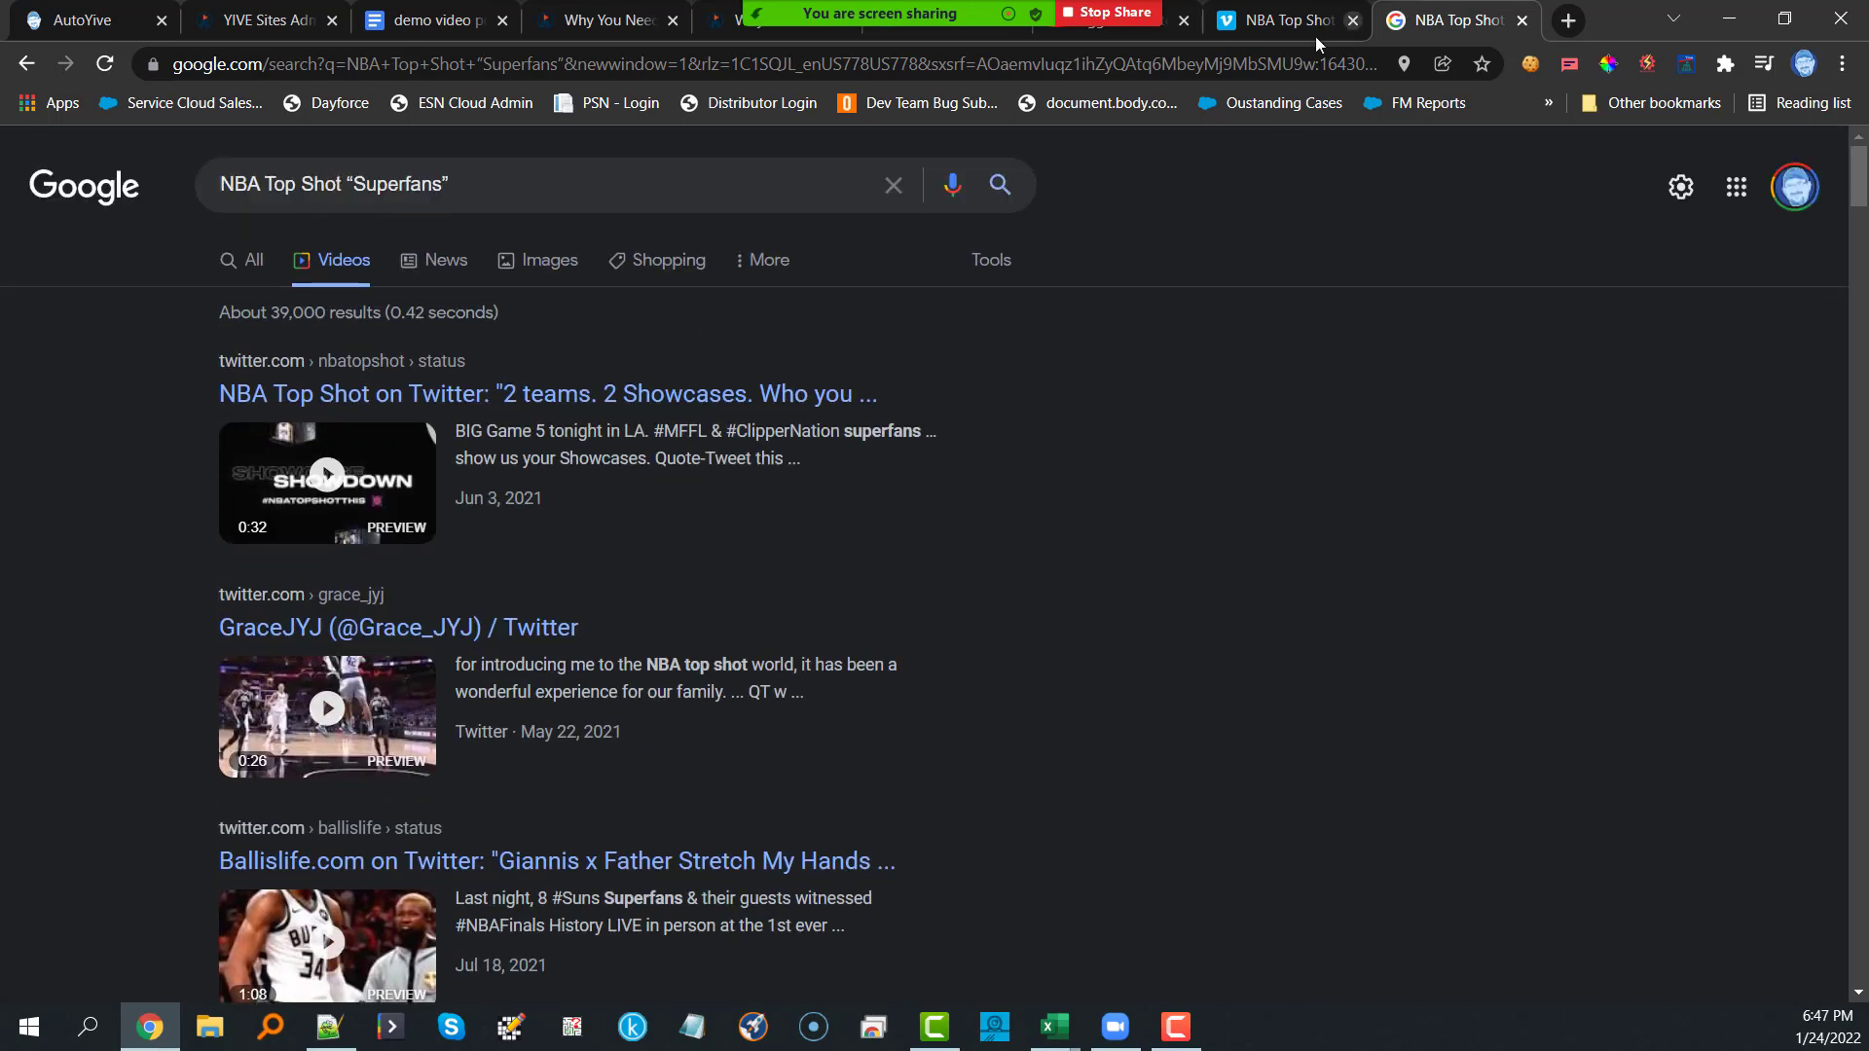
click(1276, 19)
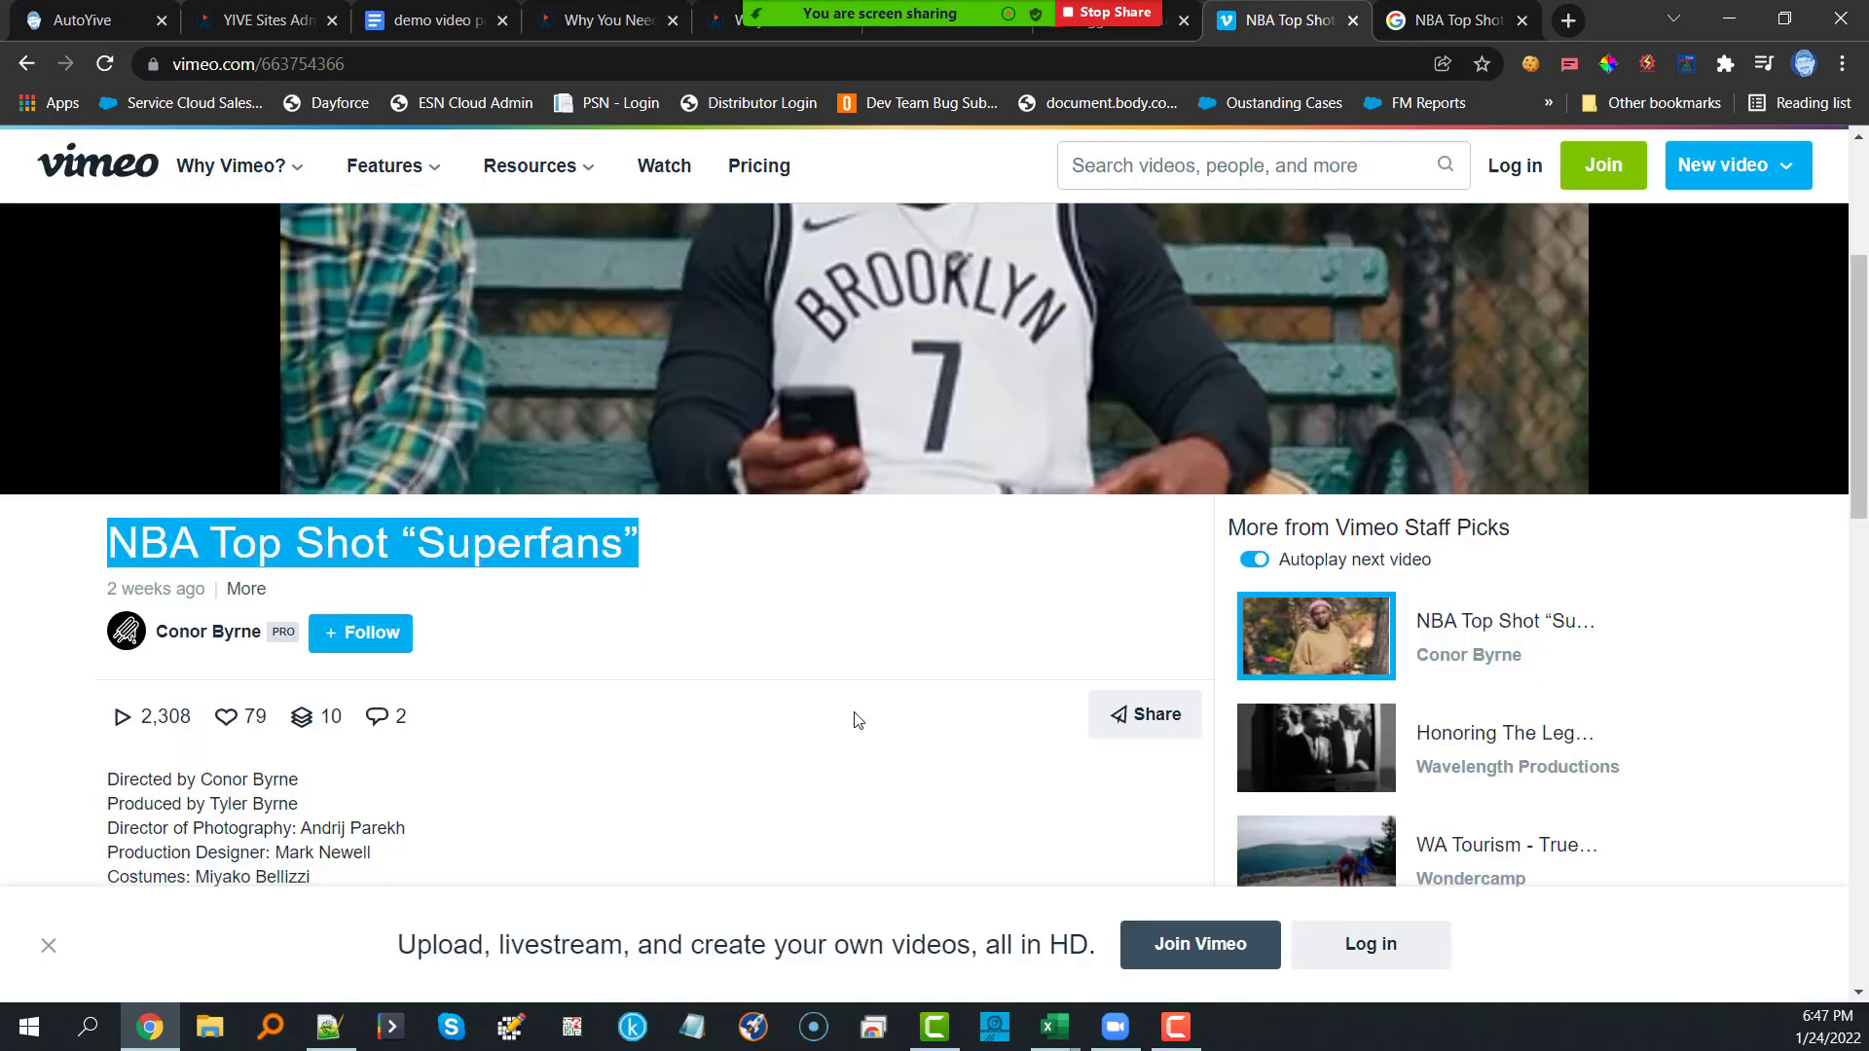
scroll(856, 715, up, 4)
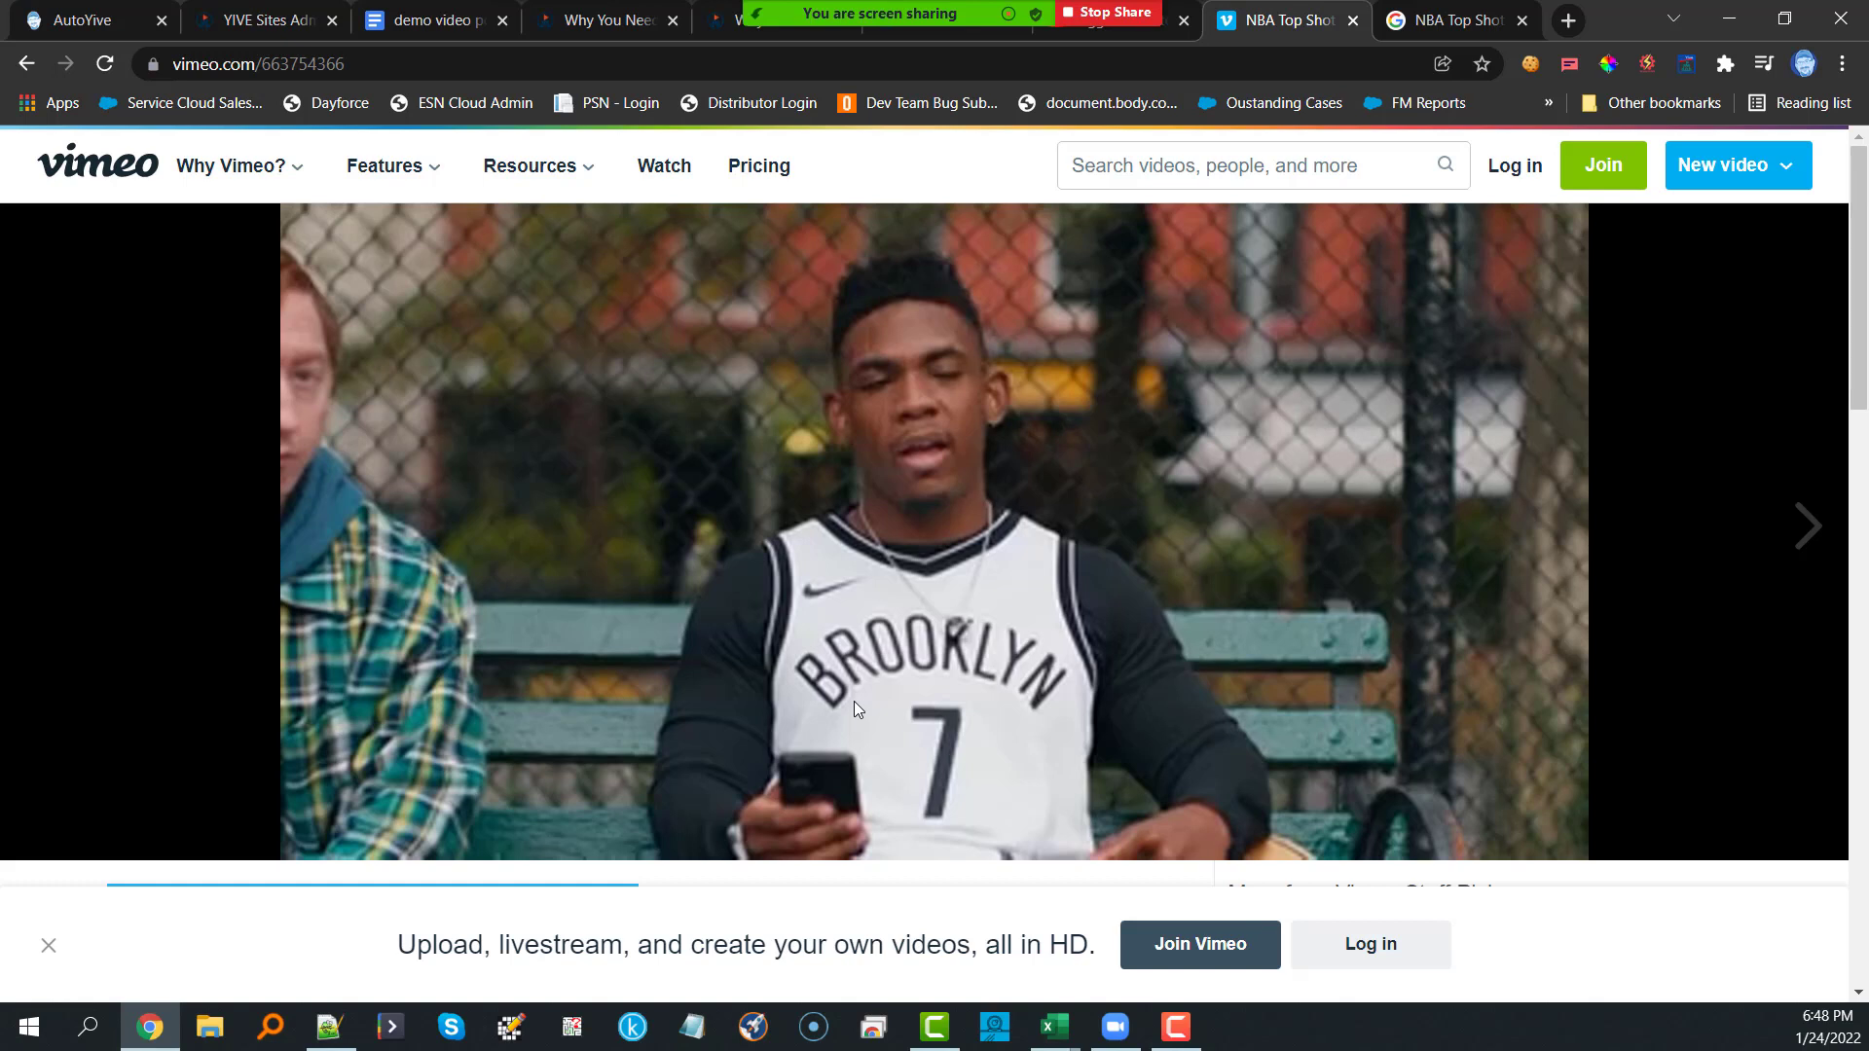
Step: Open the quick new-post form's blog selection and tick Blog201 through Blog205
click(233, 28)
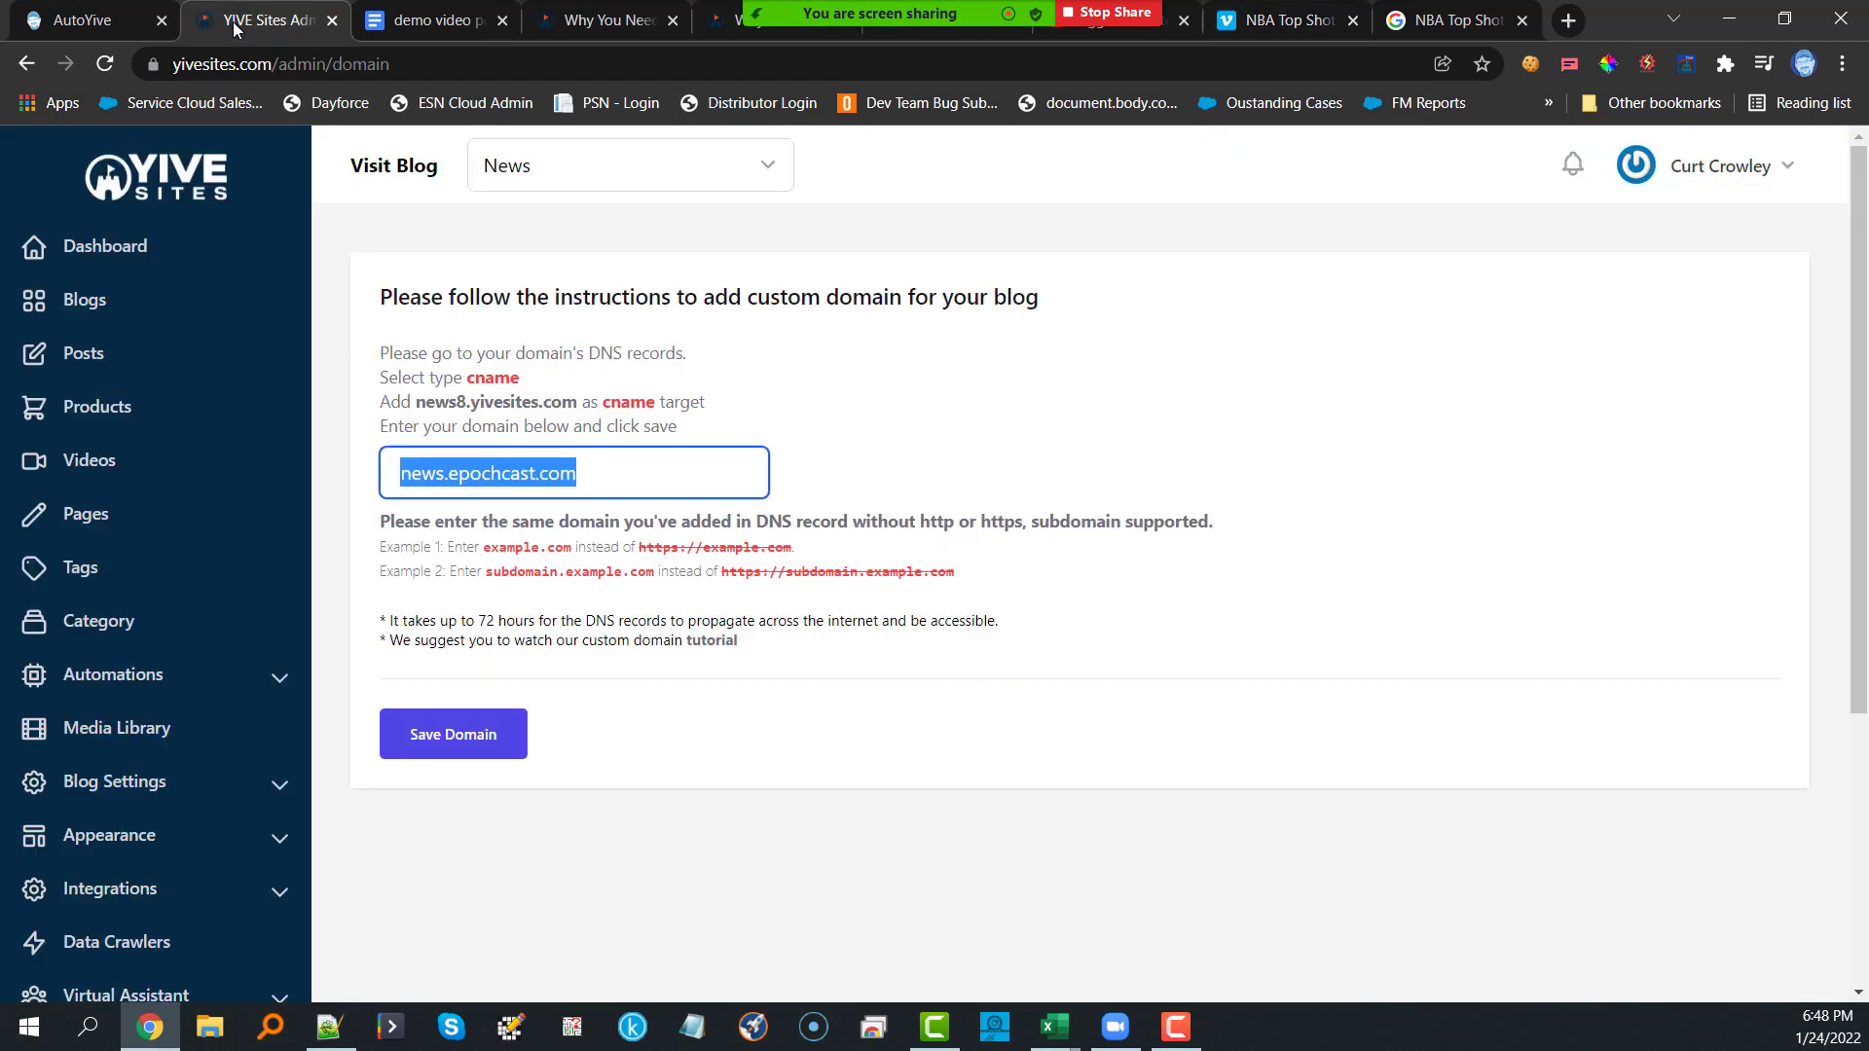
click(1645, 64)
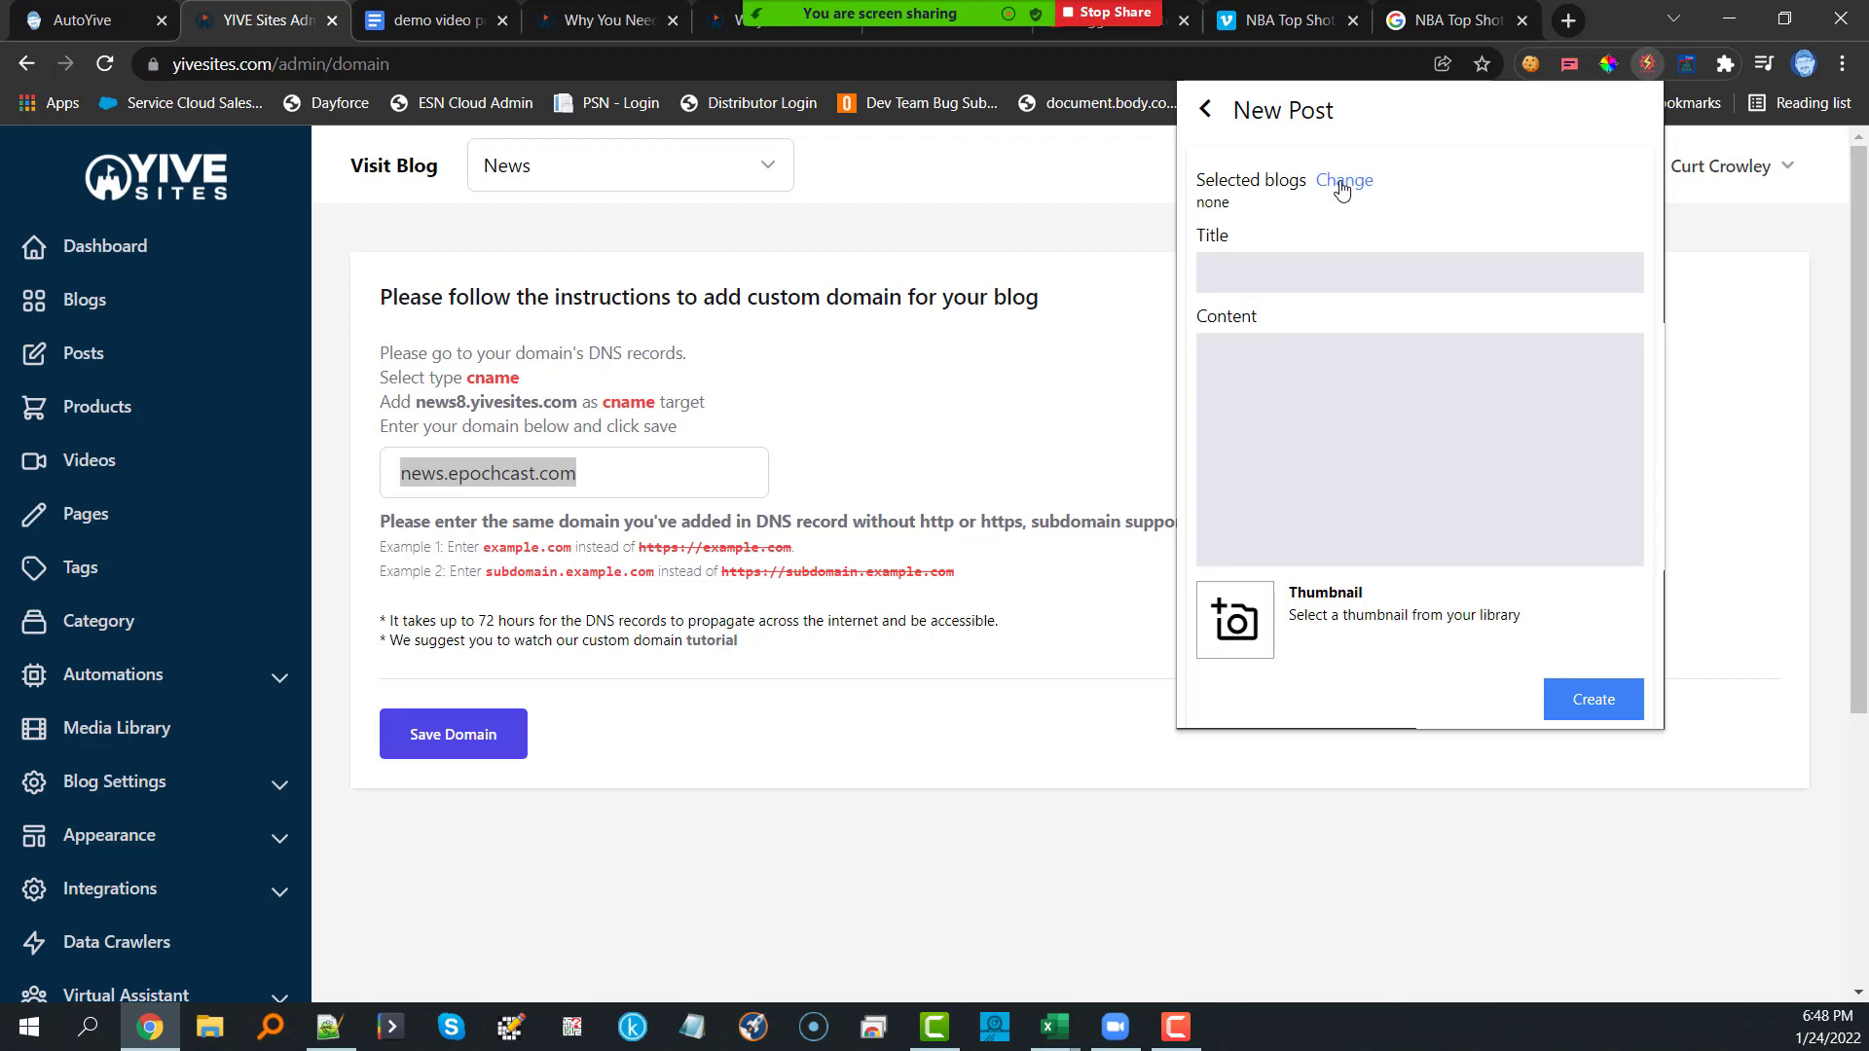
click(1341, 185)
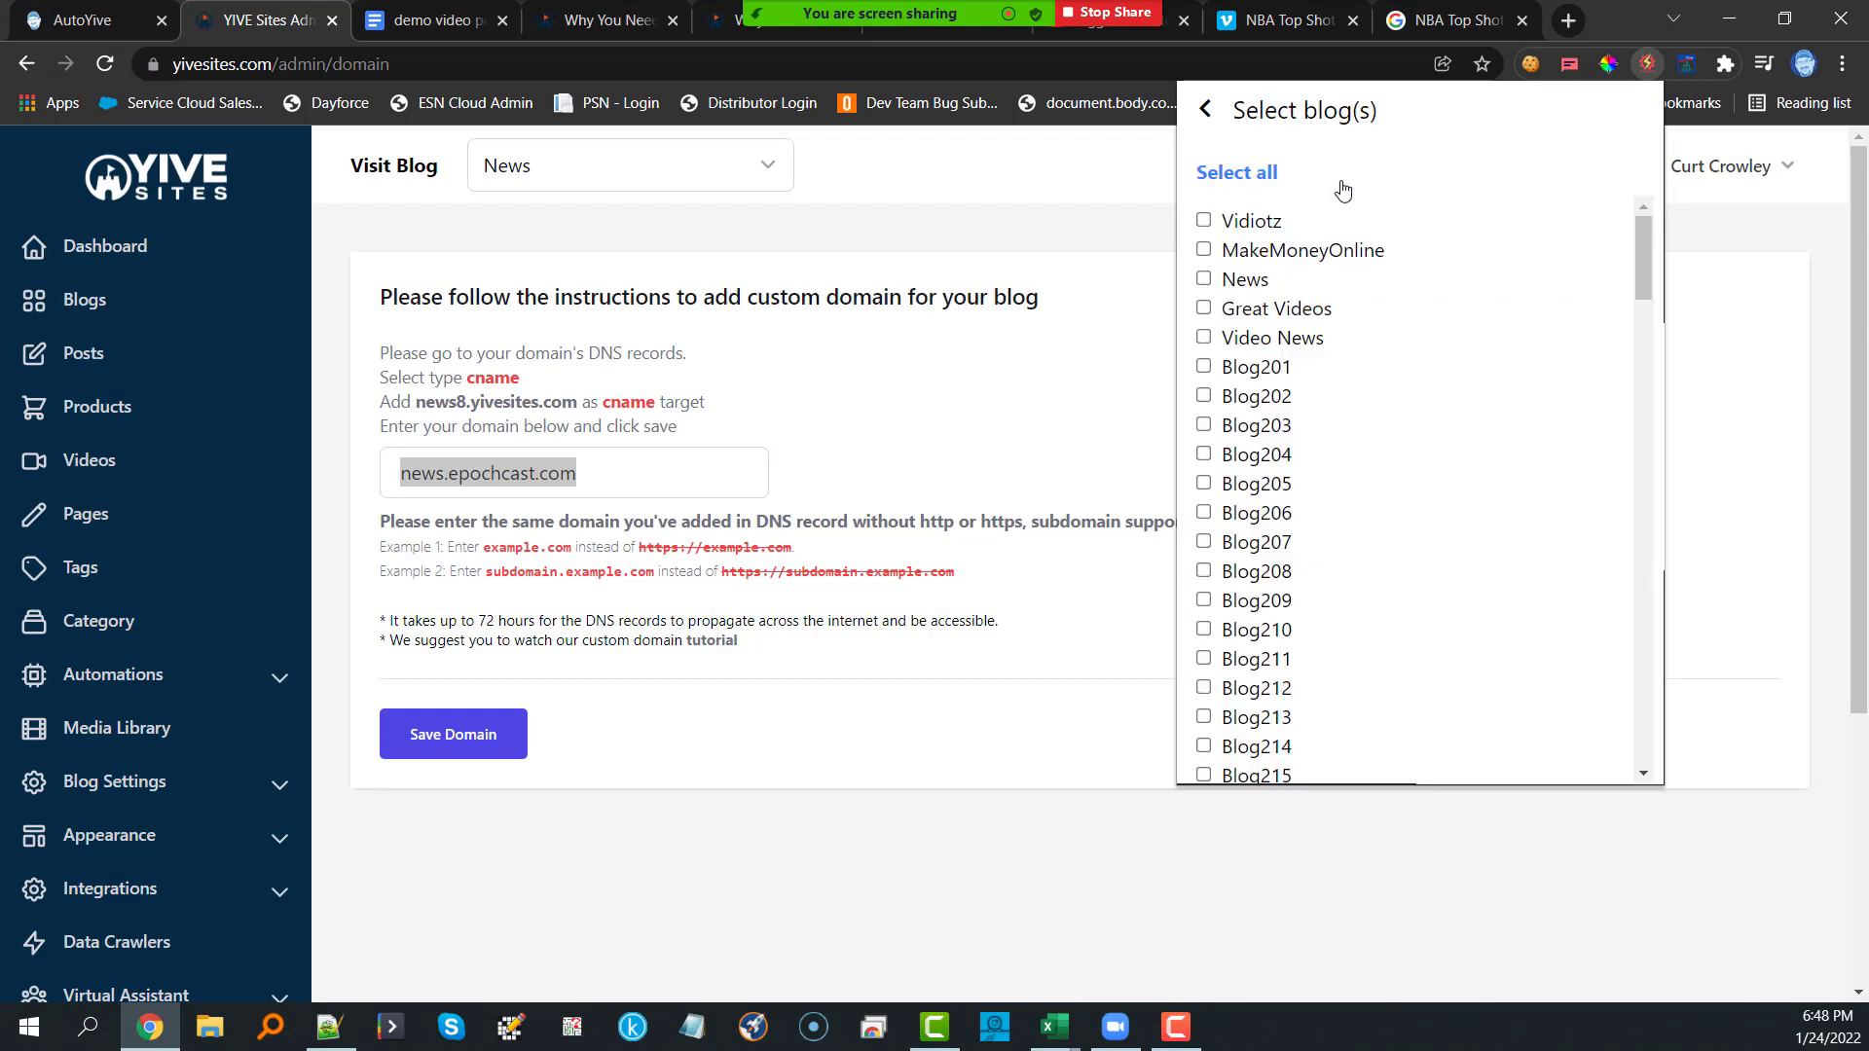
click(1206, 368)
click(1205, 397)
click(1204, 427)
click(1204, 455)
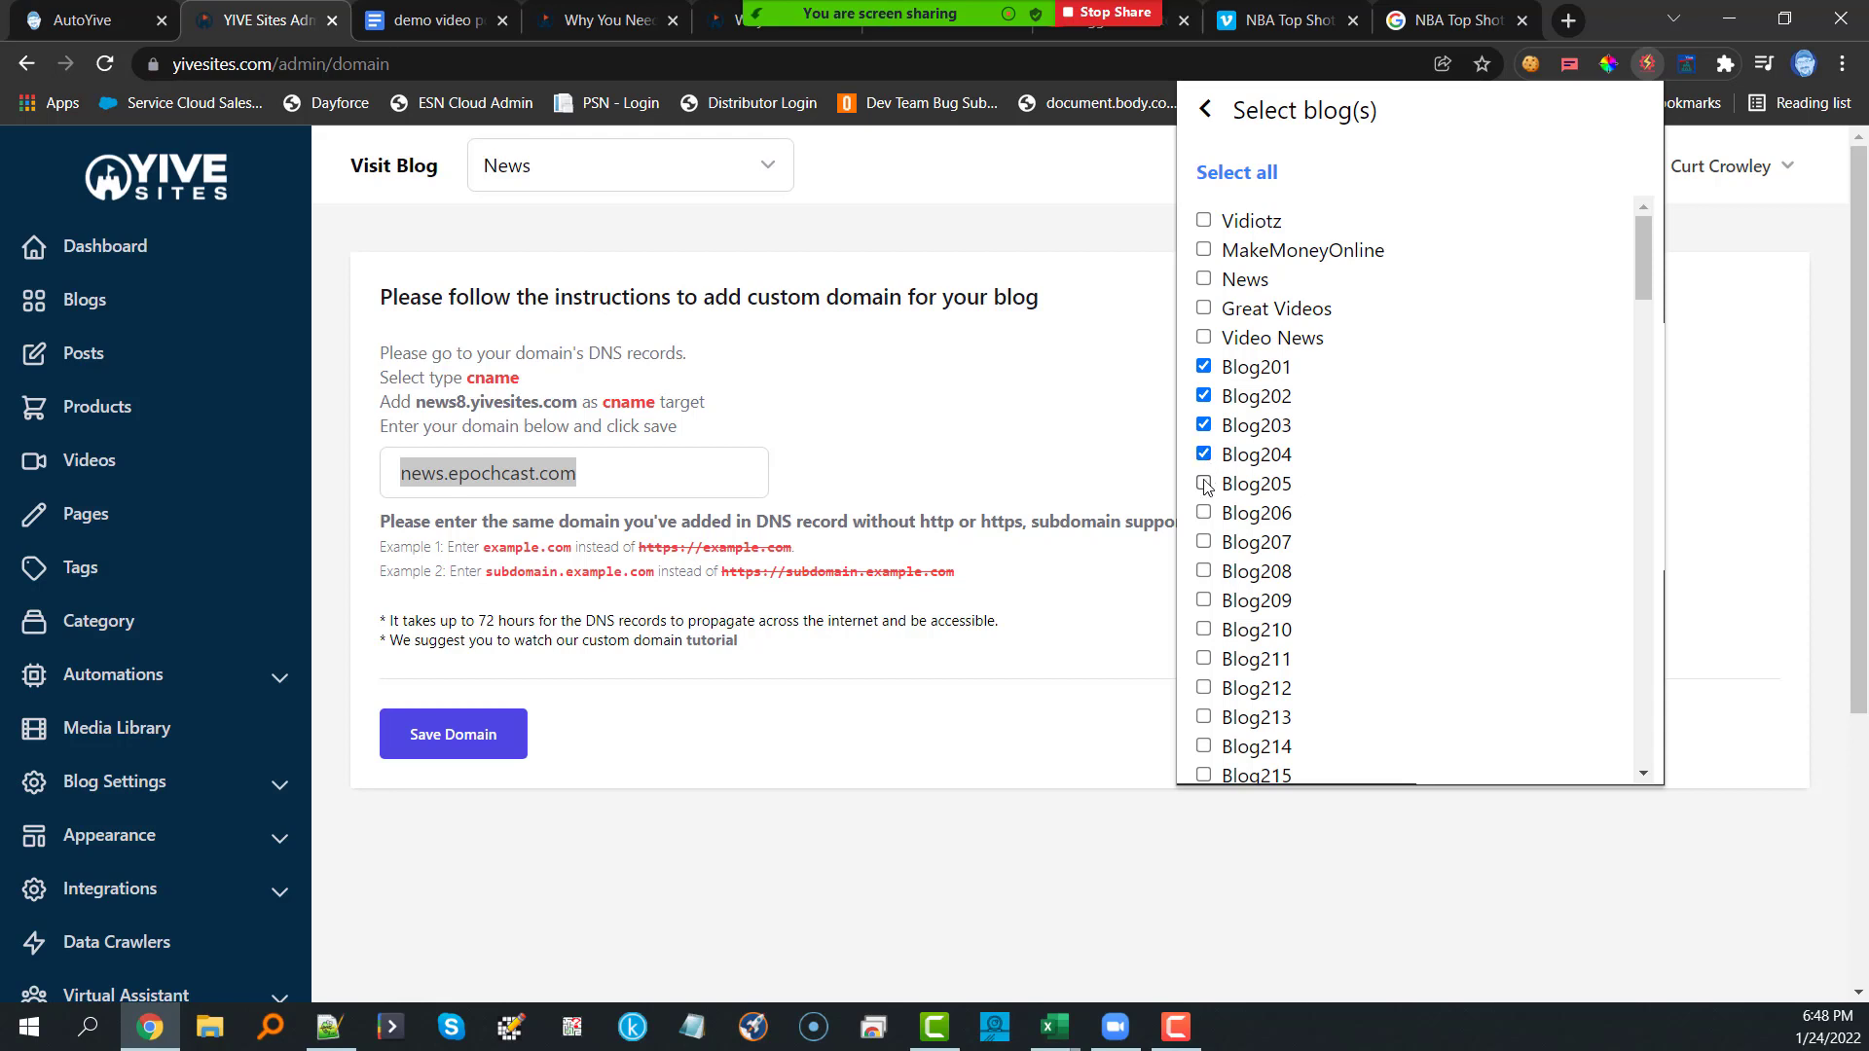
click(1205, 485)
Step: Untick Blog201 through Blog205 so no blog is selected
click(1217, 376)
click(1205, 396)
click(1204, 425)
click(1204, 455)
click(1204, 484)
Step: Review the blogs.csv sheet of blog names and descriptions, then minimise Excel
mouse_move(1058, 1030)
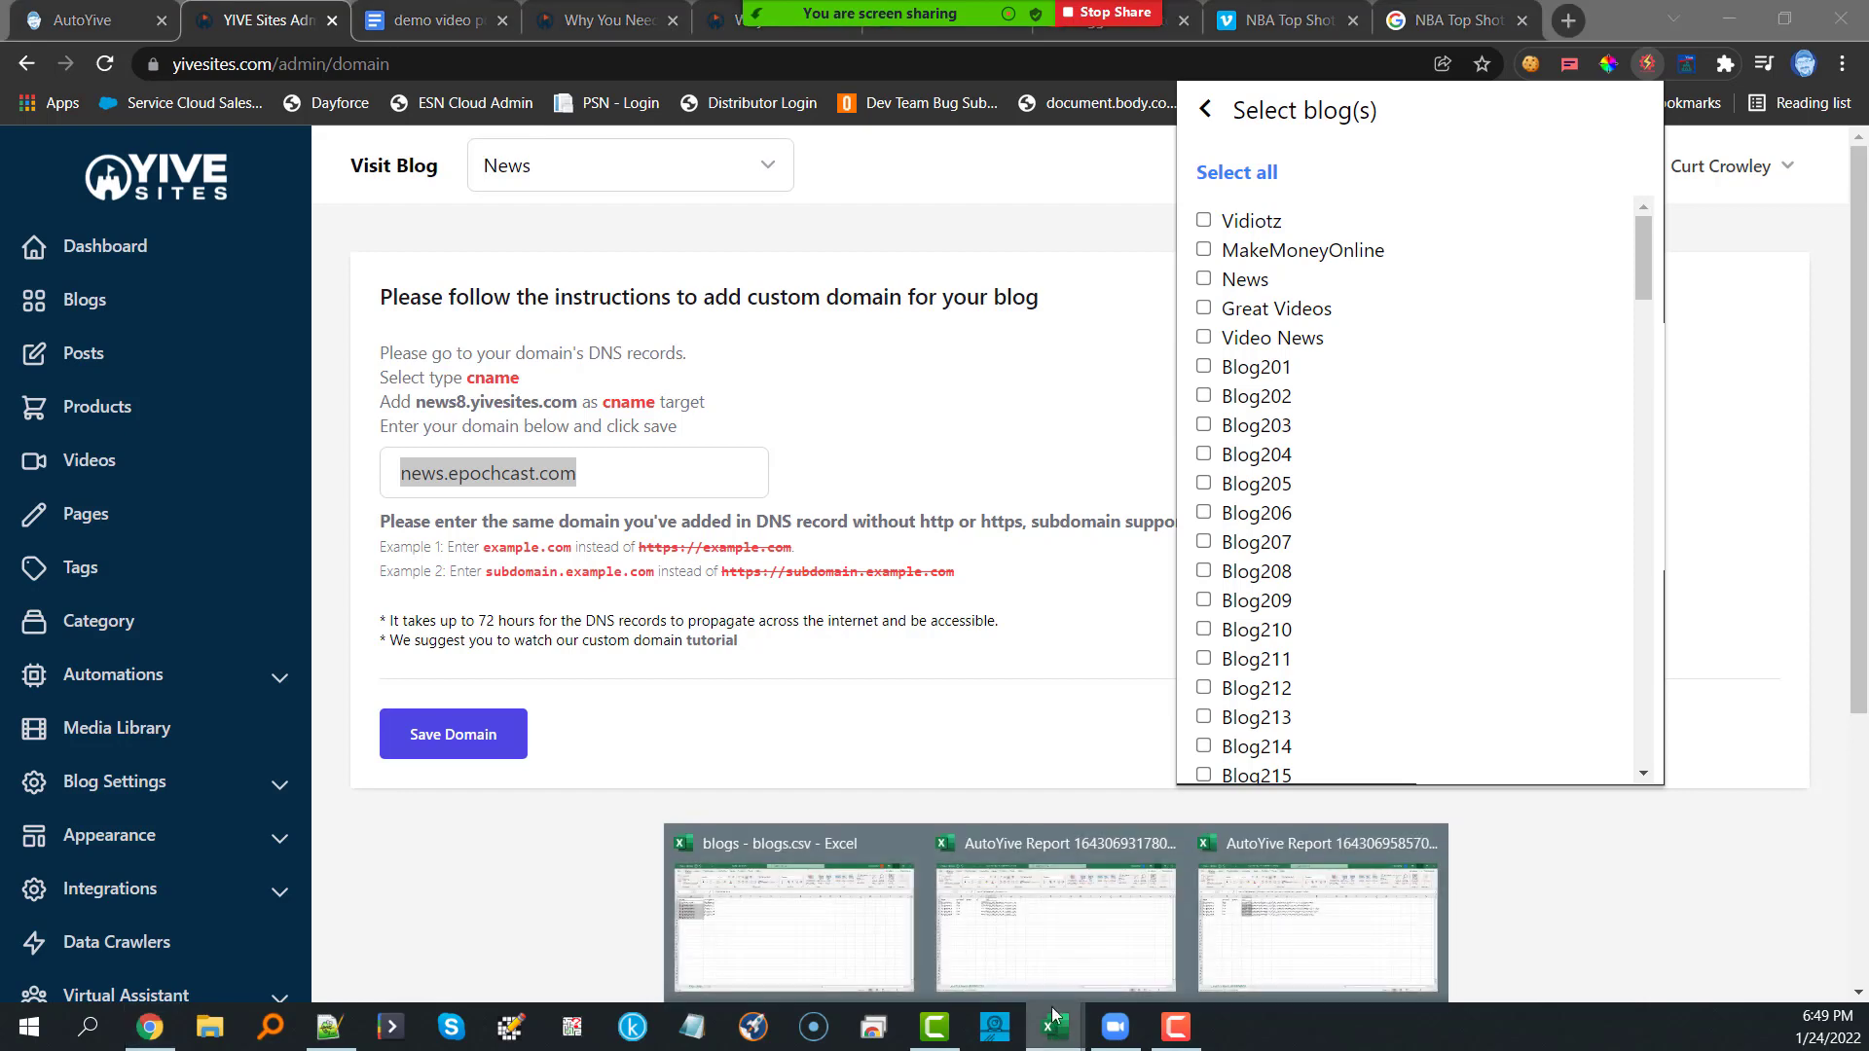
click(818, 957)
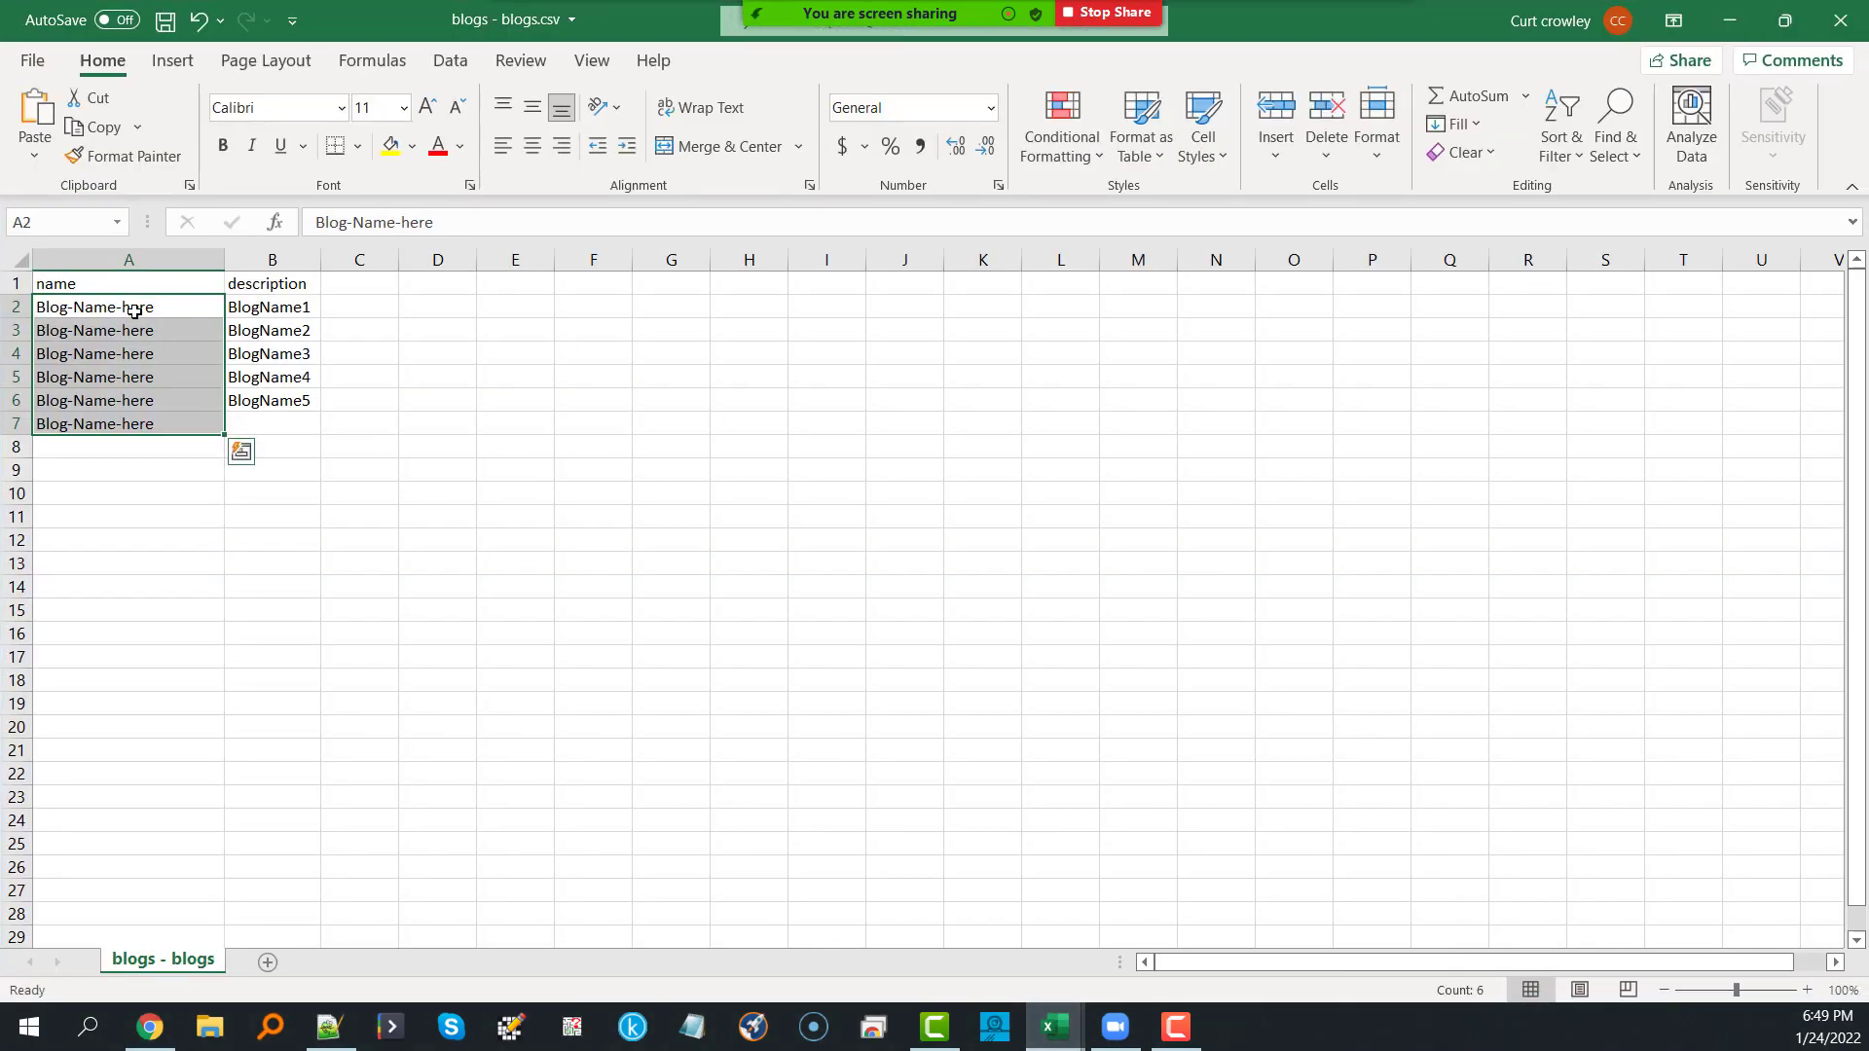
click(1728, 21)
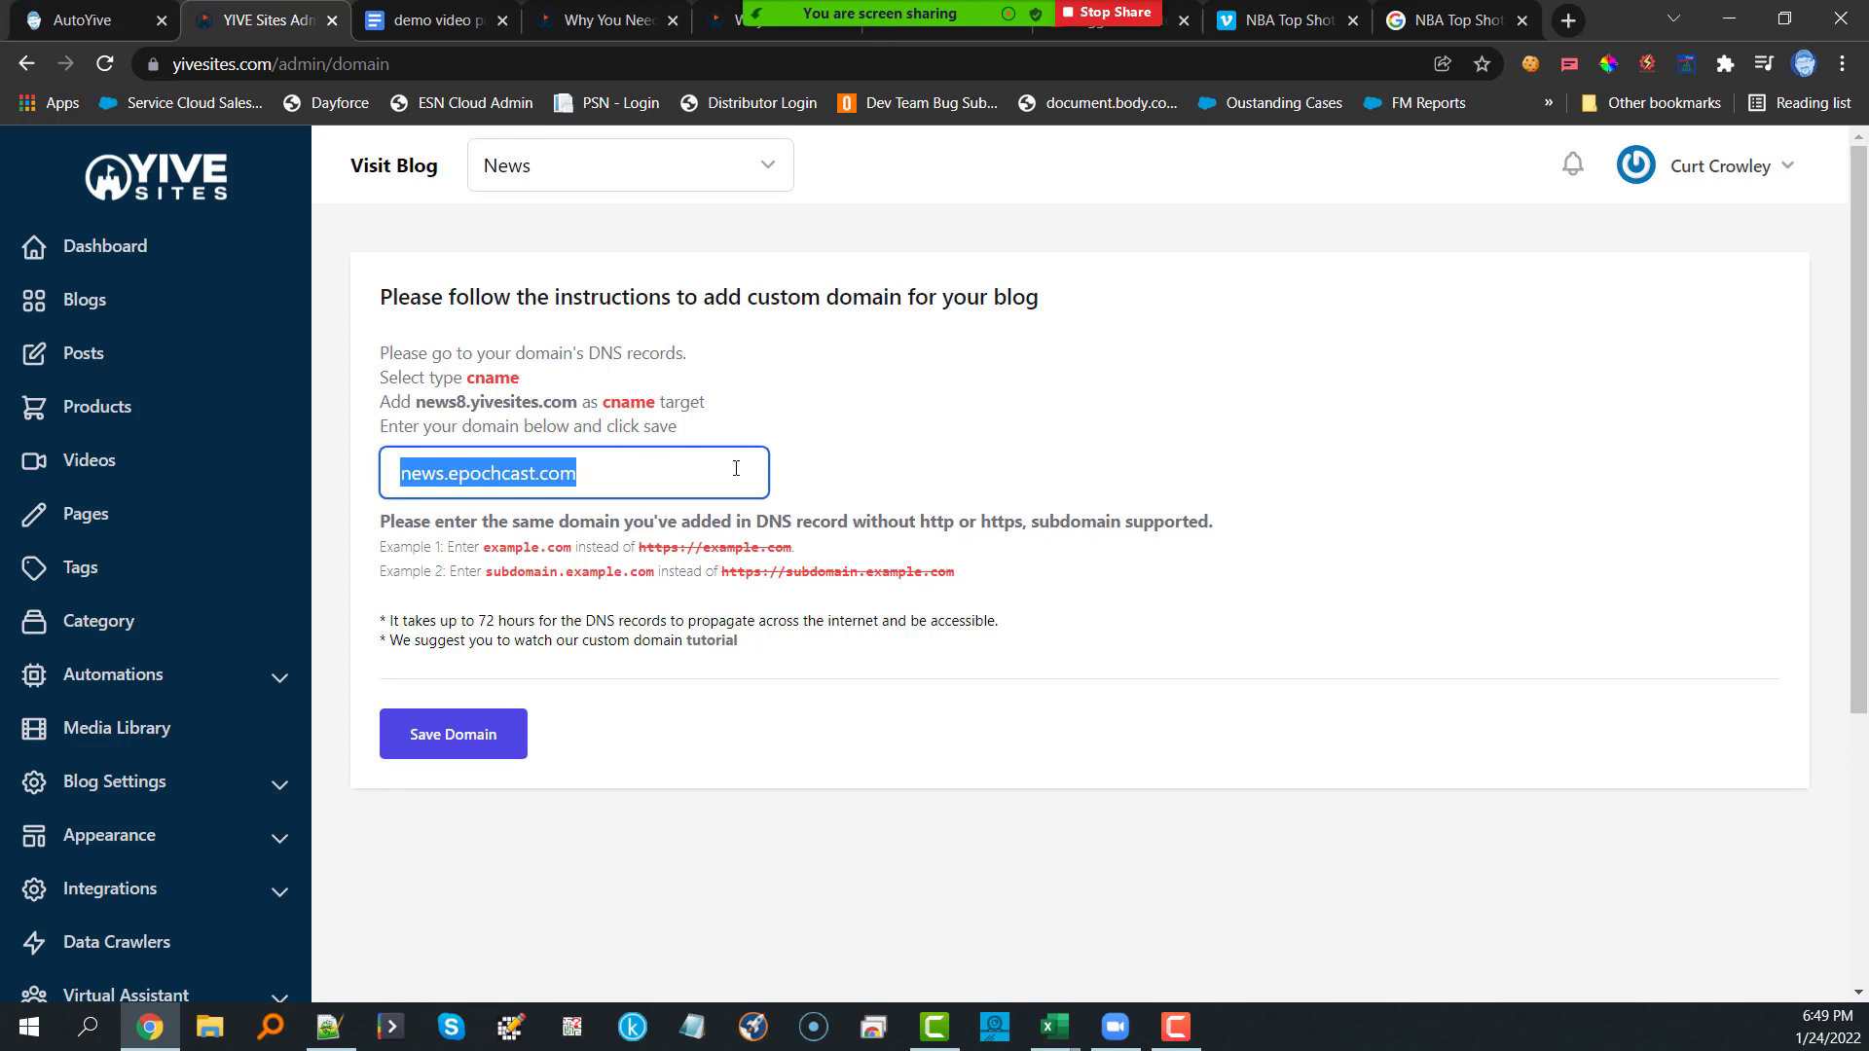
click(567, 484)
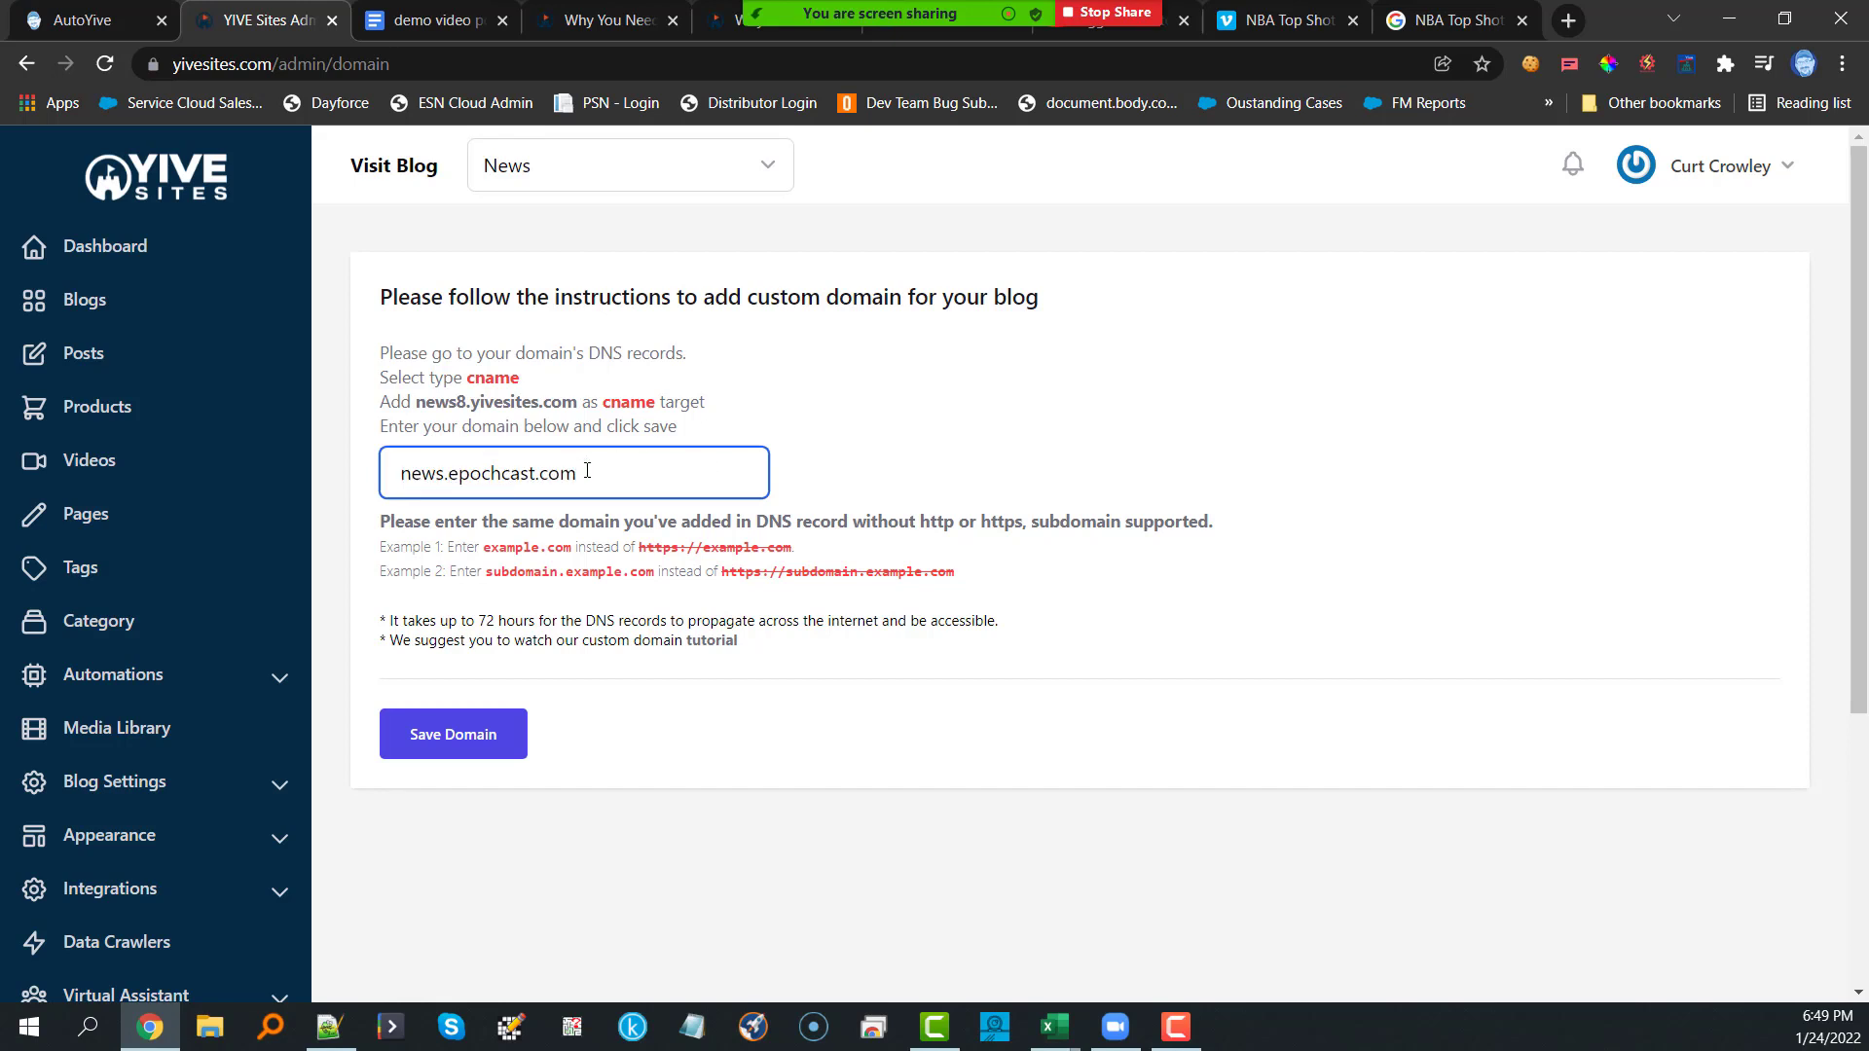
drag(576, 477, 401, 486)
key(ctrl+c)
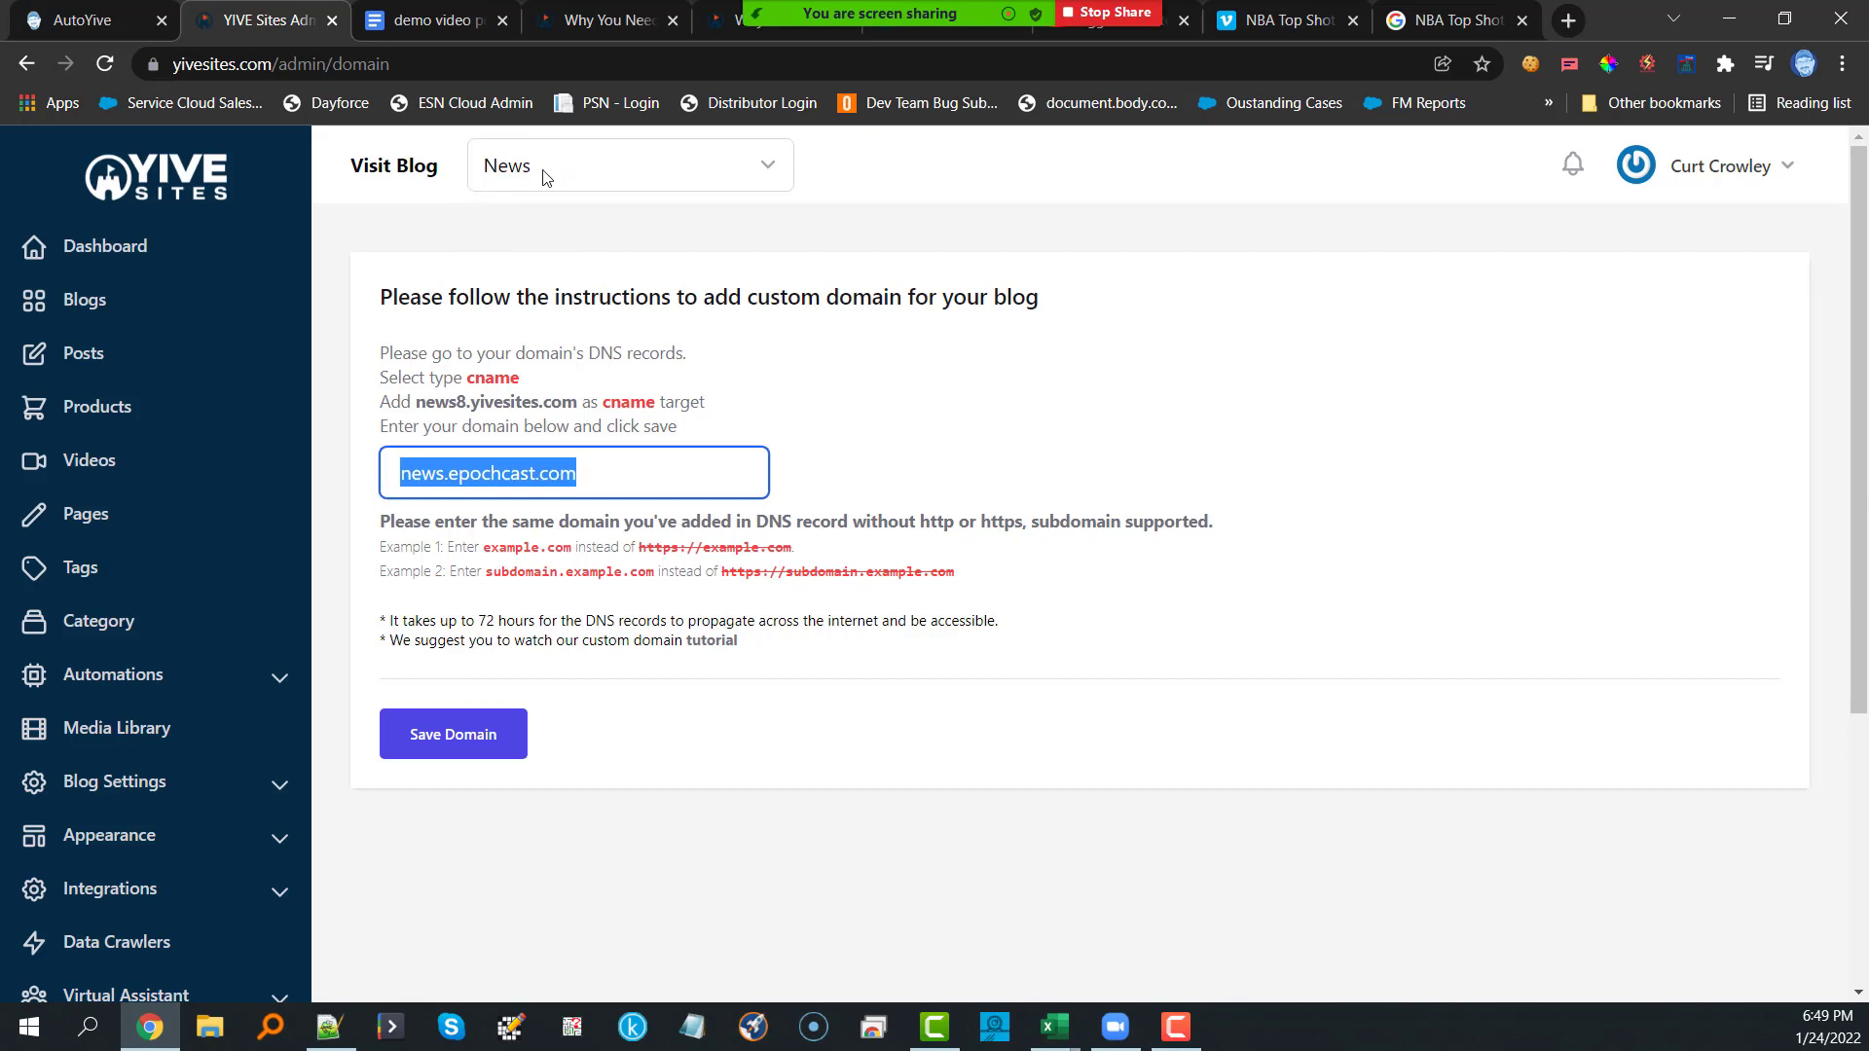
click(1568, 21)
Step: Load news.epochcast.com to verify the live NEWS blog, then open the YIVE Sites Blogs list
key(ctrl+v)
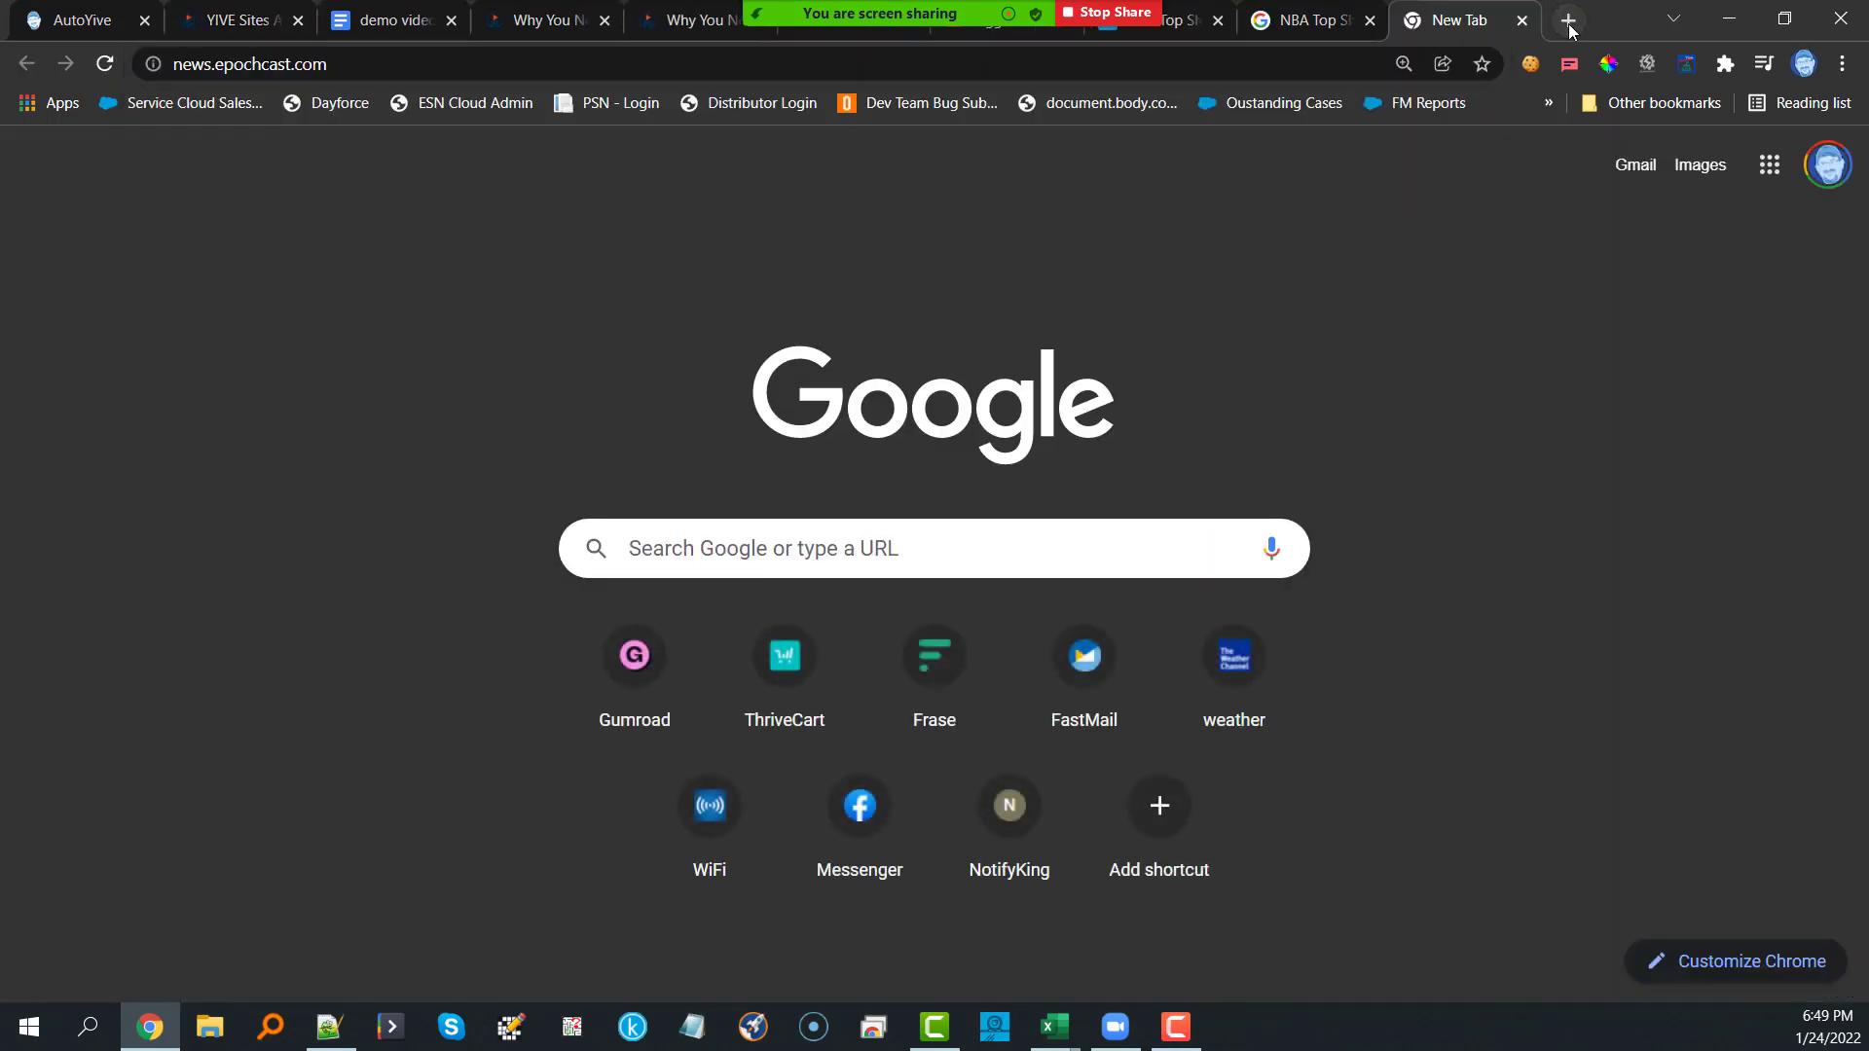
key(Return)
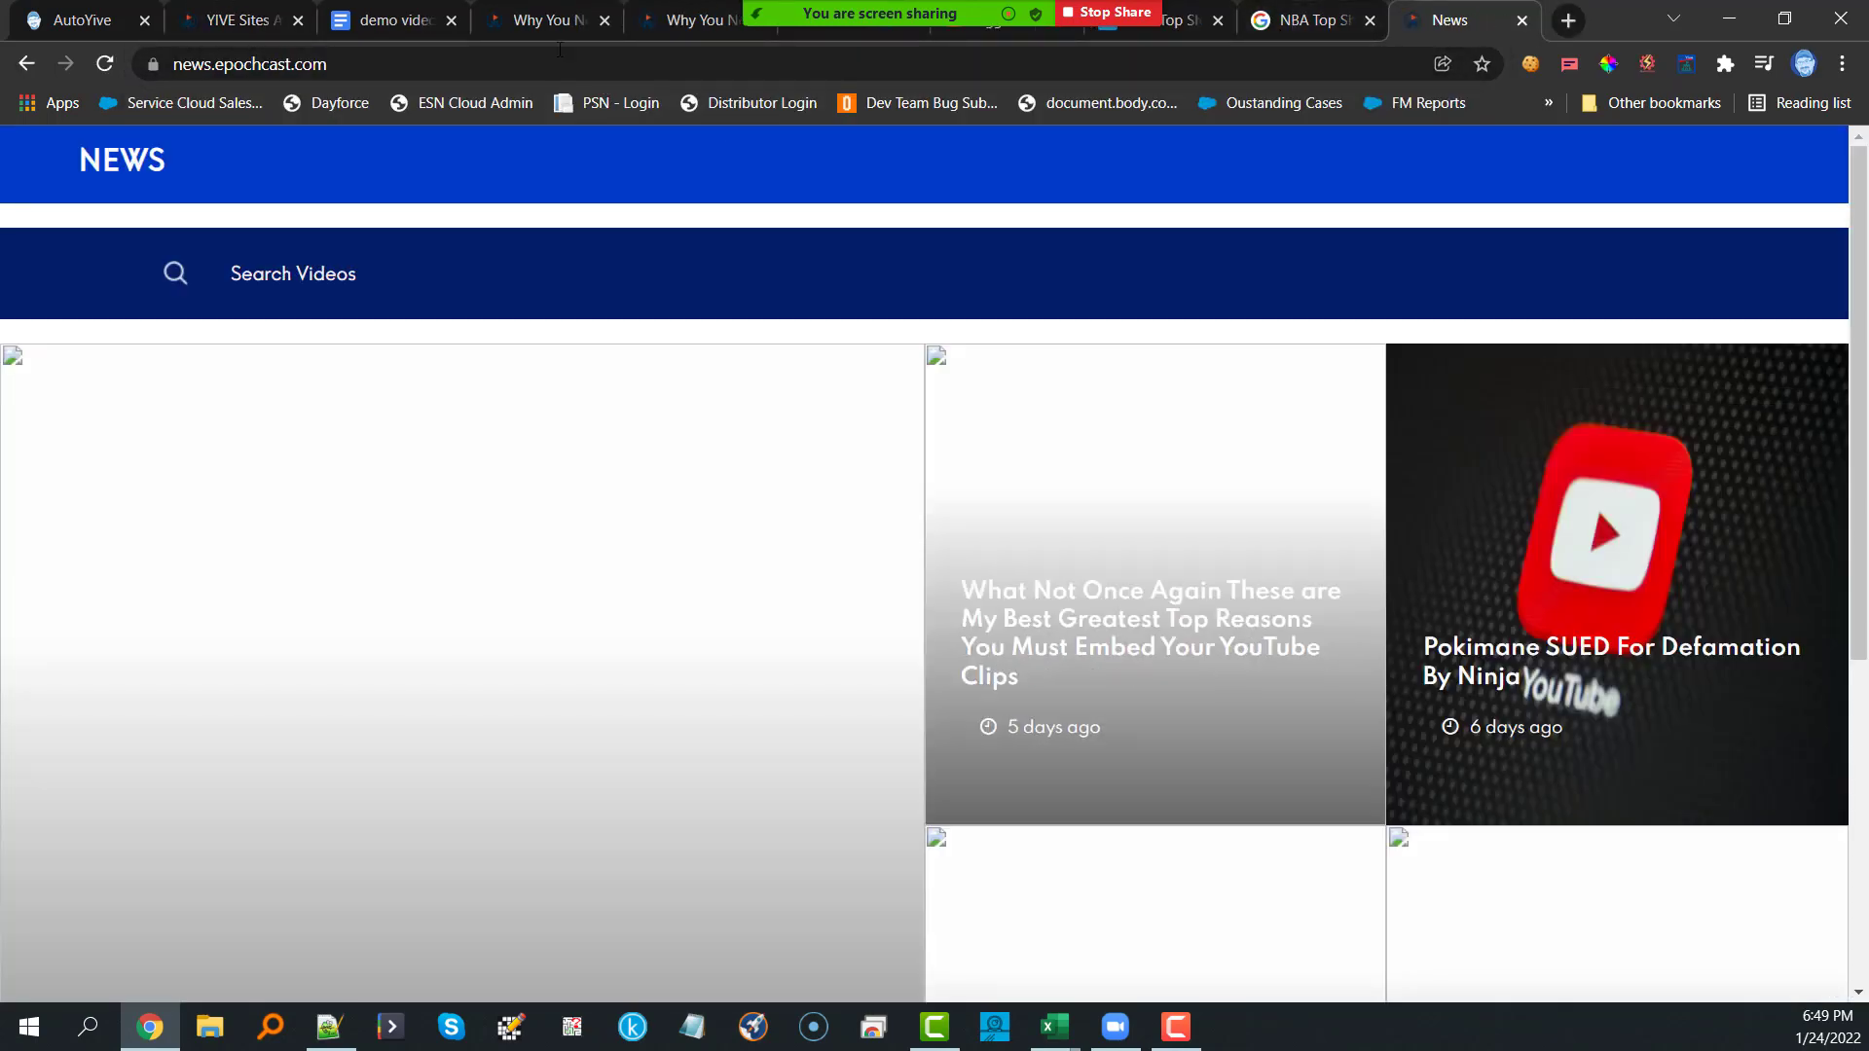
click(233, 22)
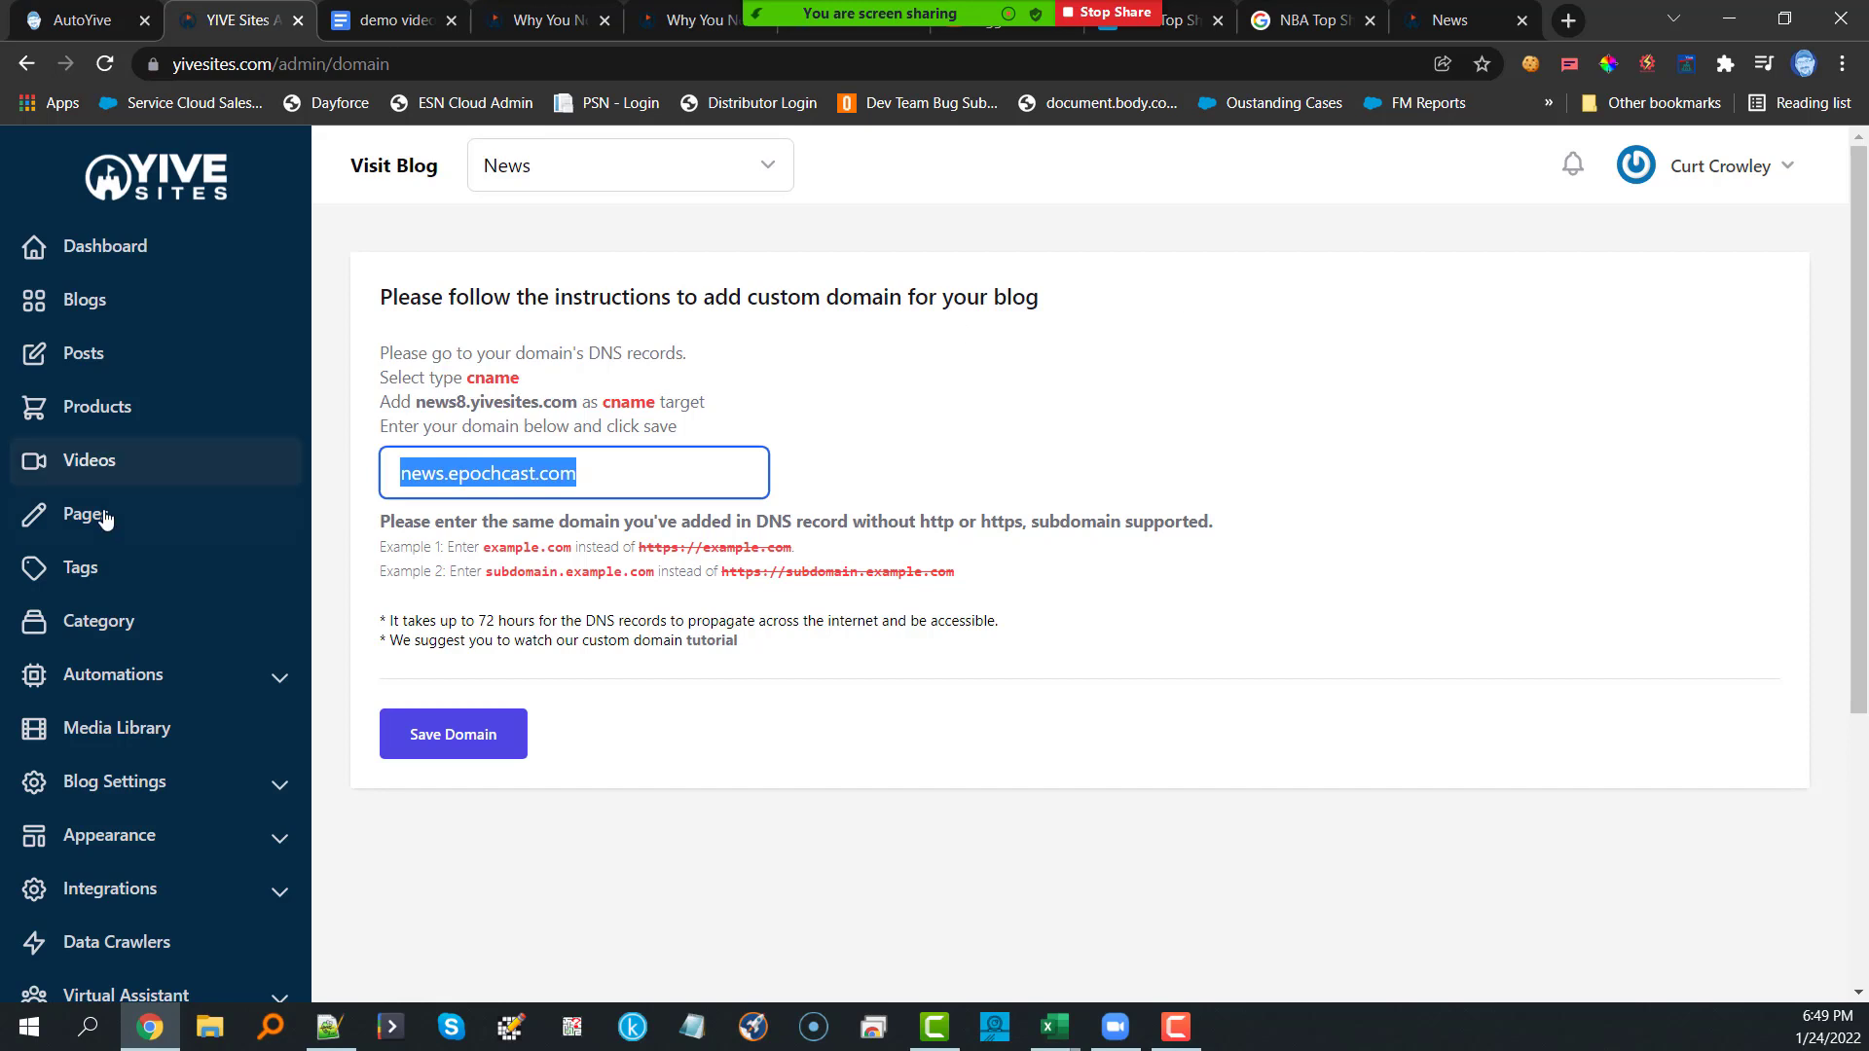
click(101, 304)
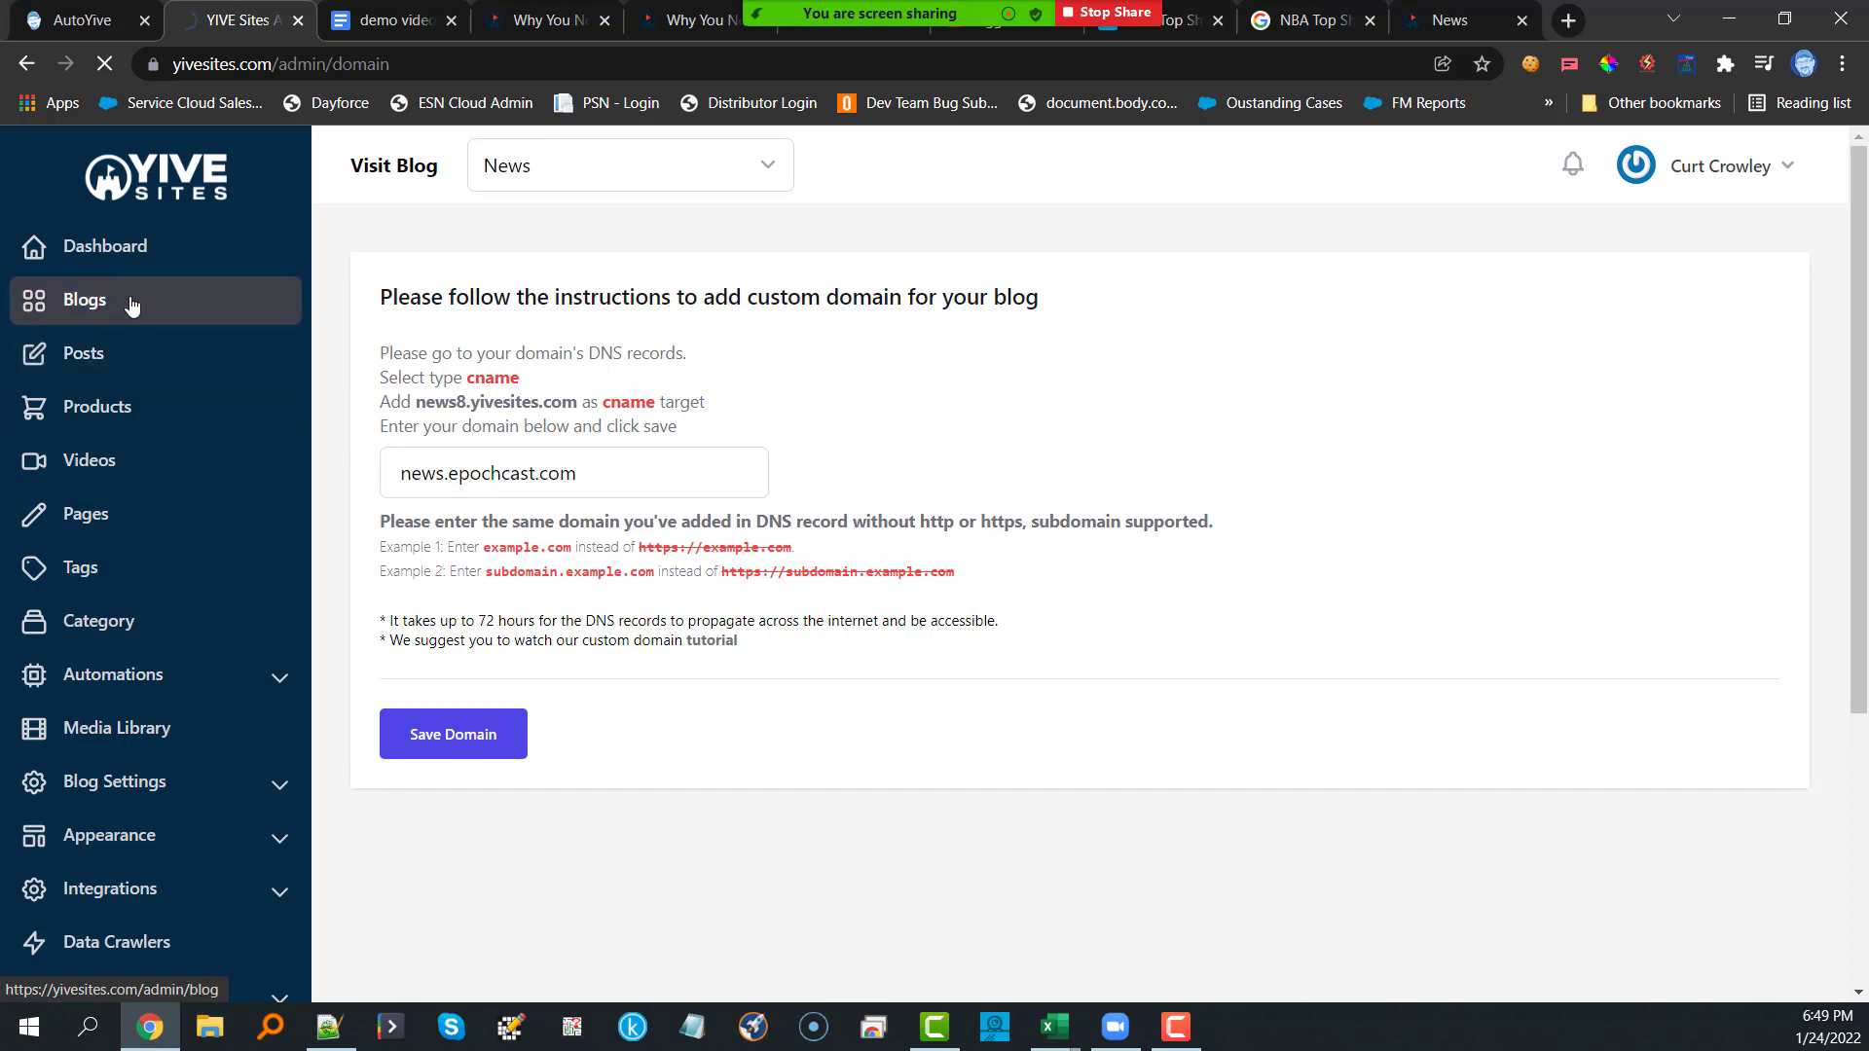
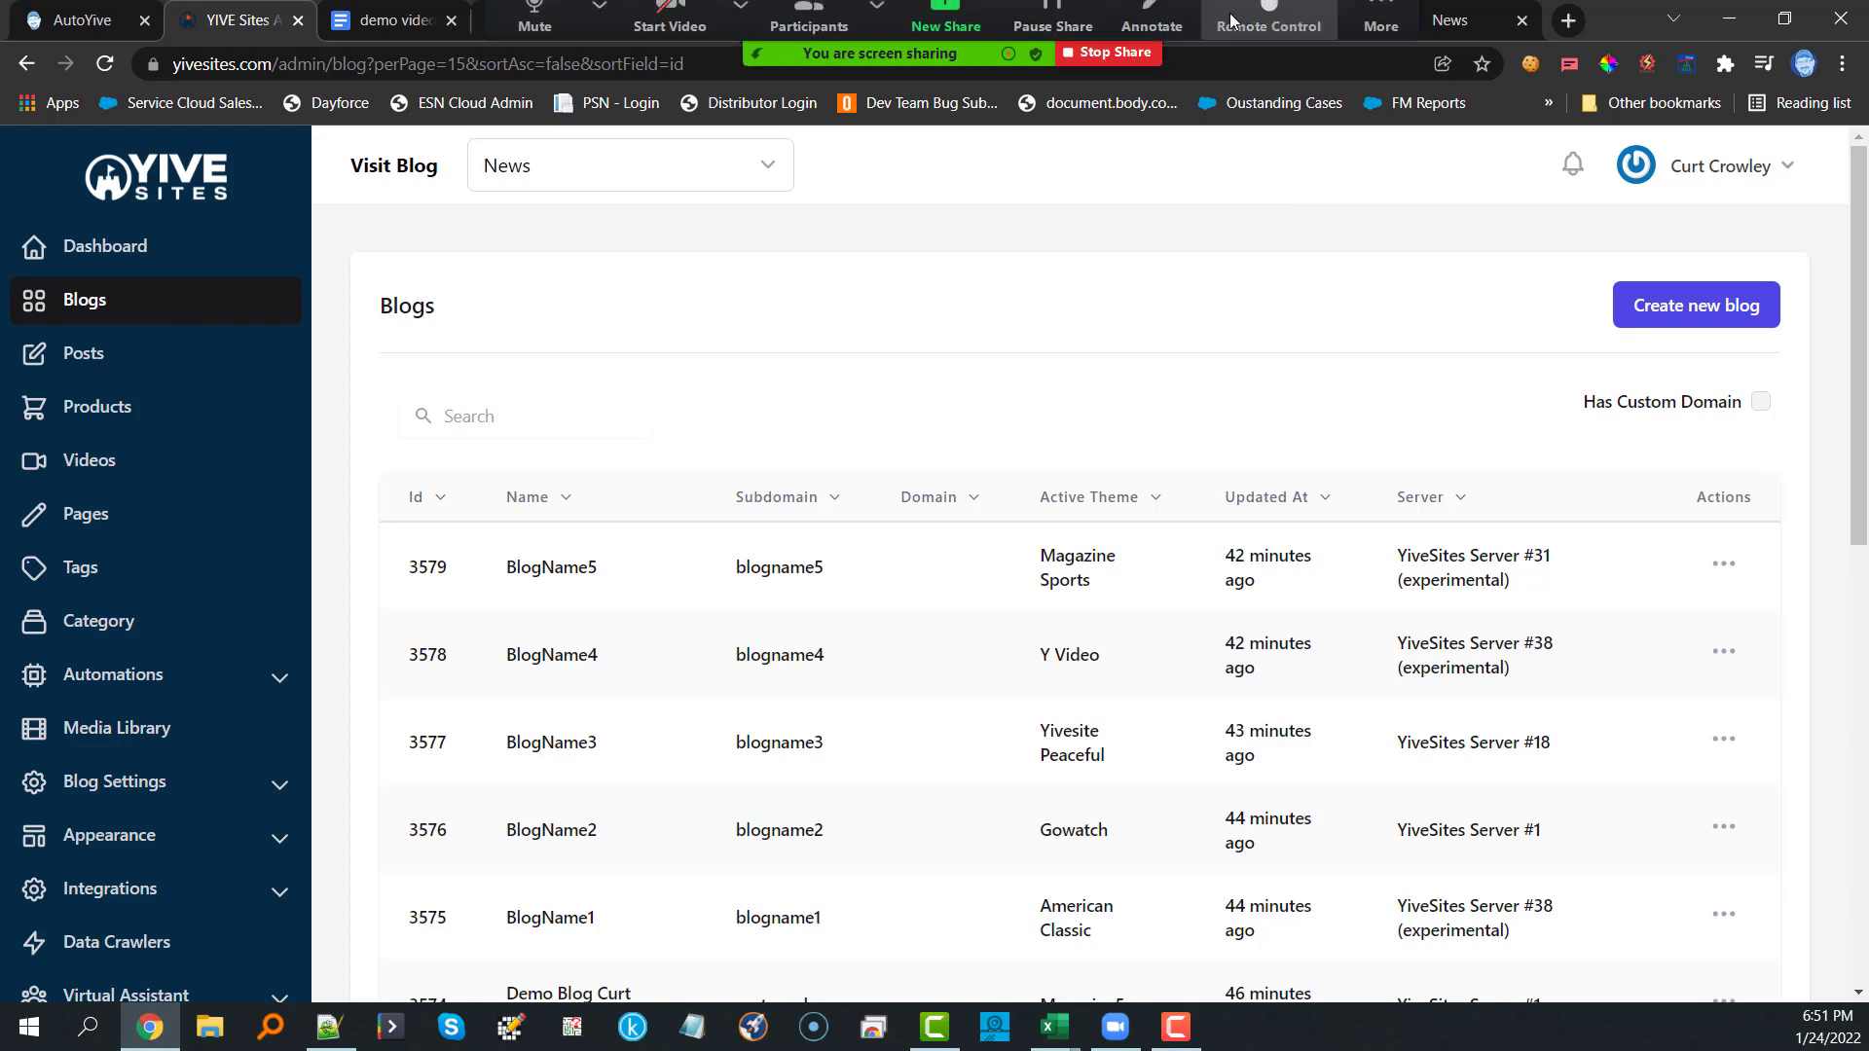
Step: Open Fiverr in a new tab and sign in using Continue with Google and your account
click(1381, 14)
click(1570, 21)
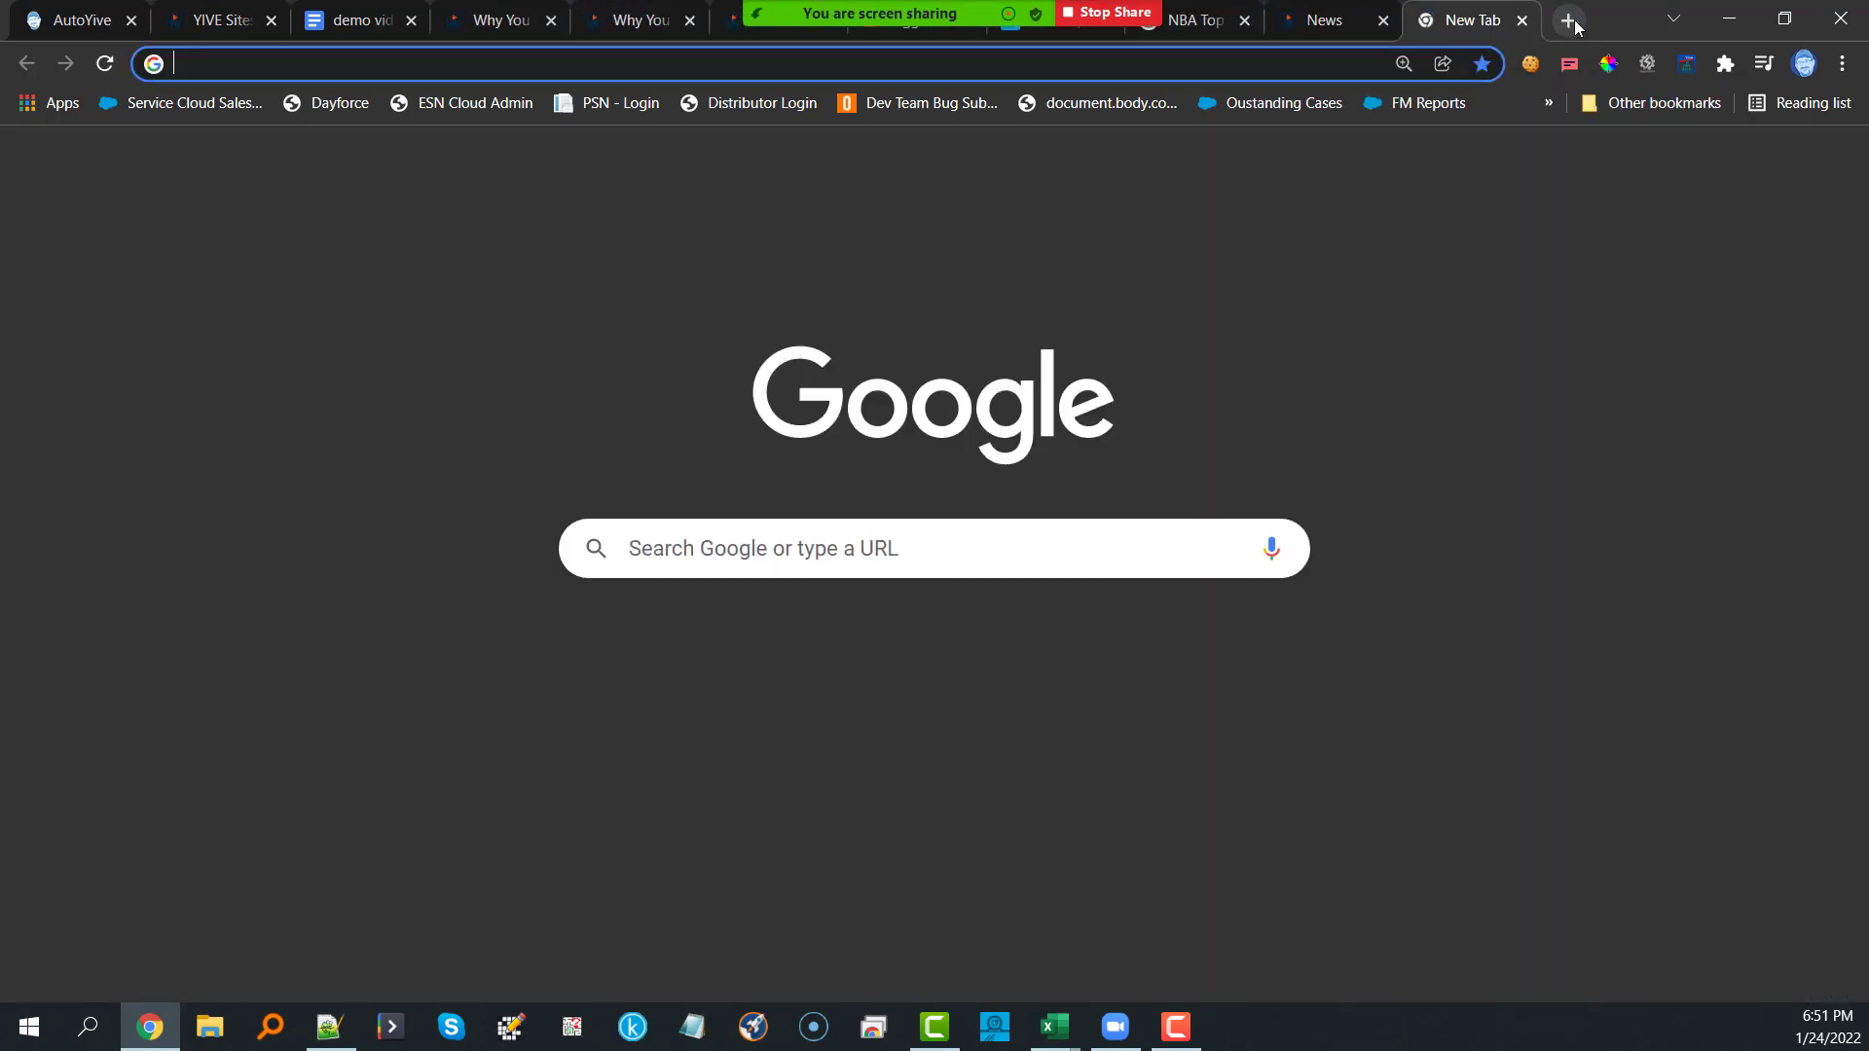
text(fiver)
key(Return)
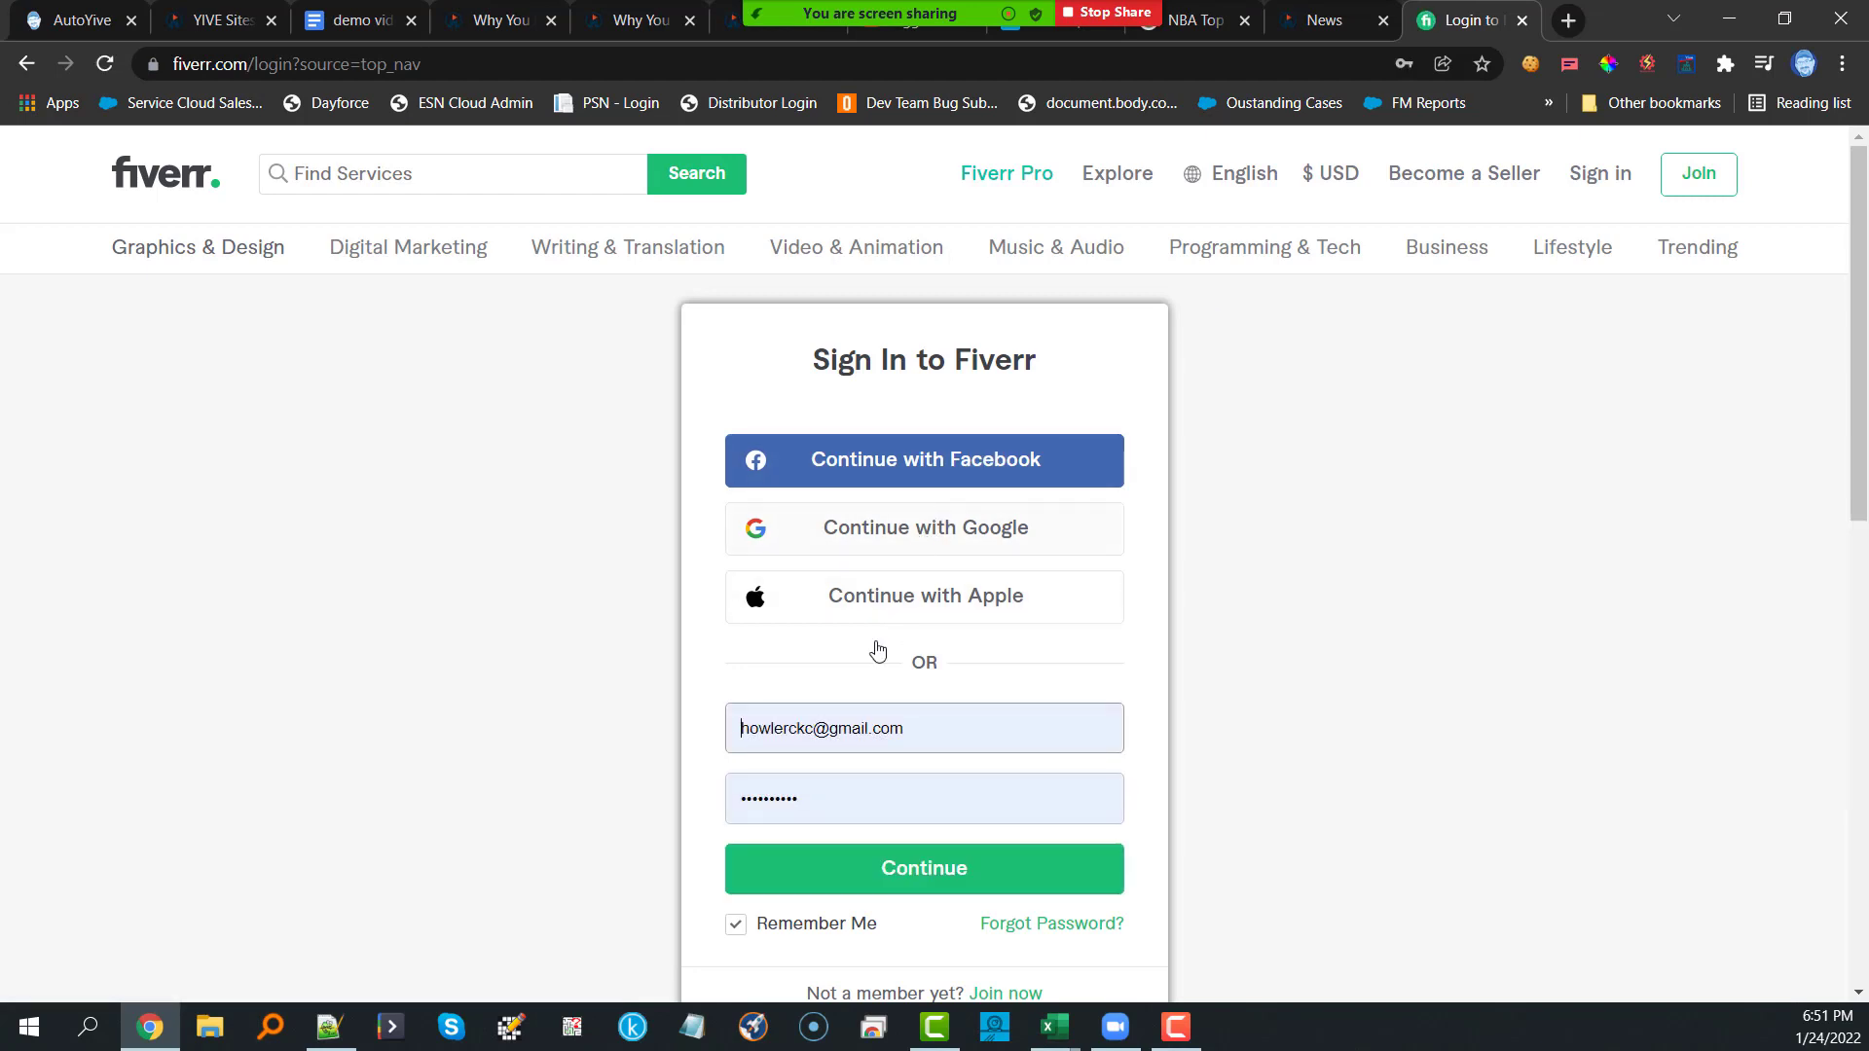
click(916, 533)
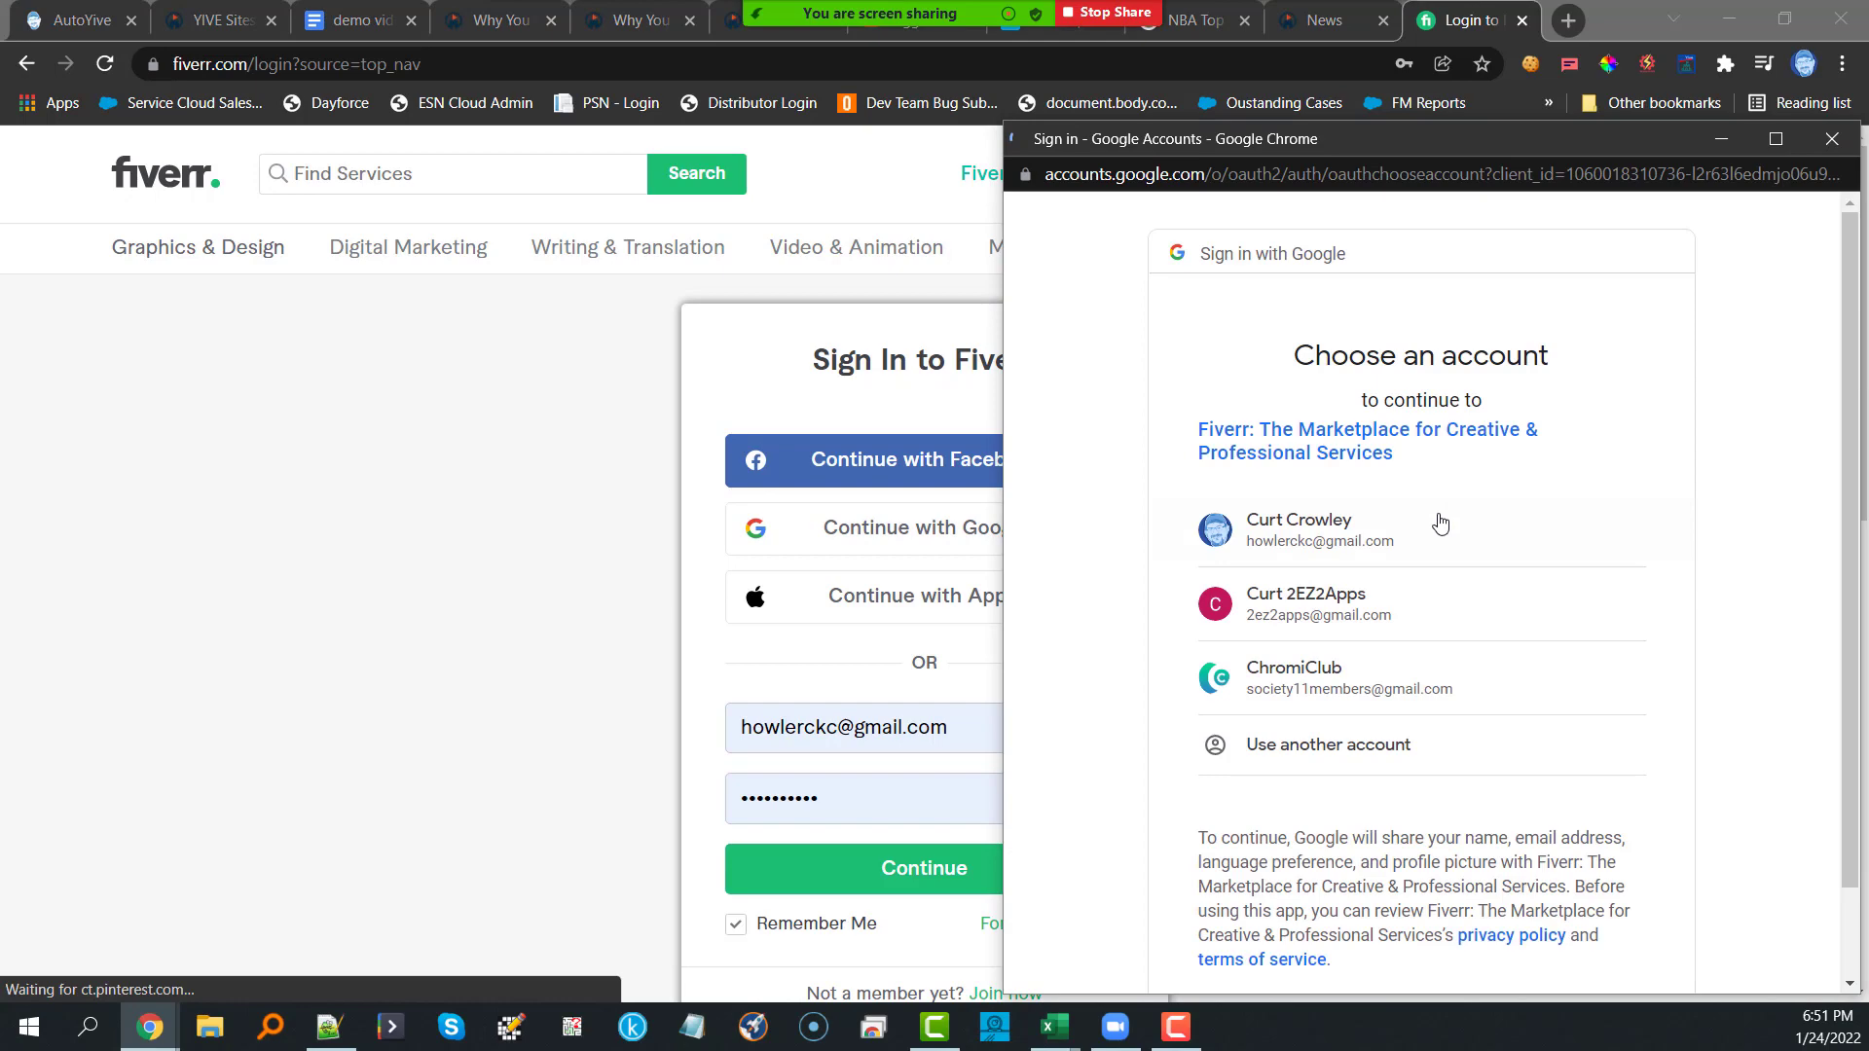
click(1378, 535)
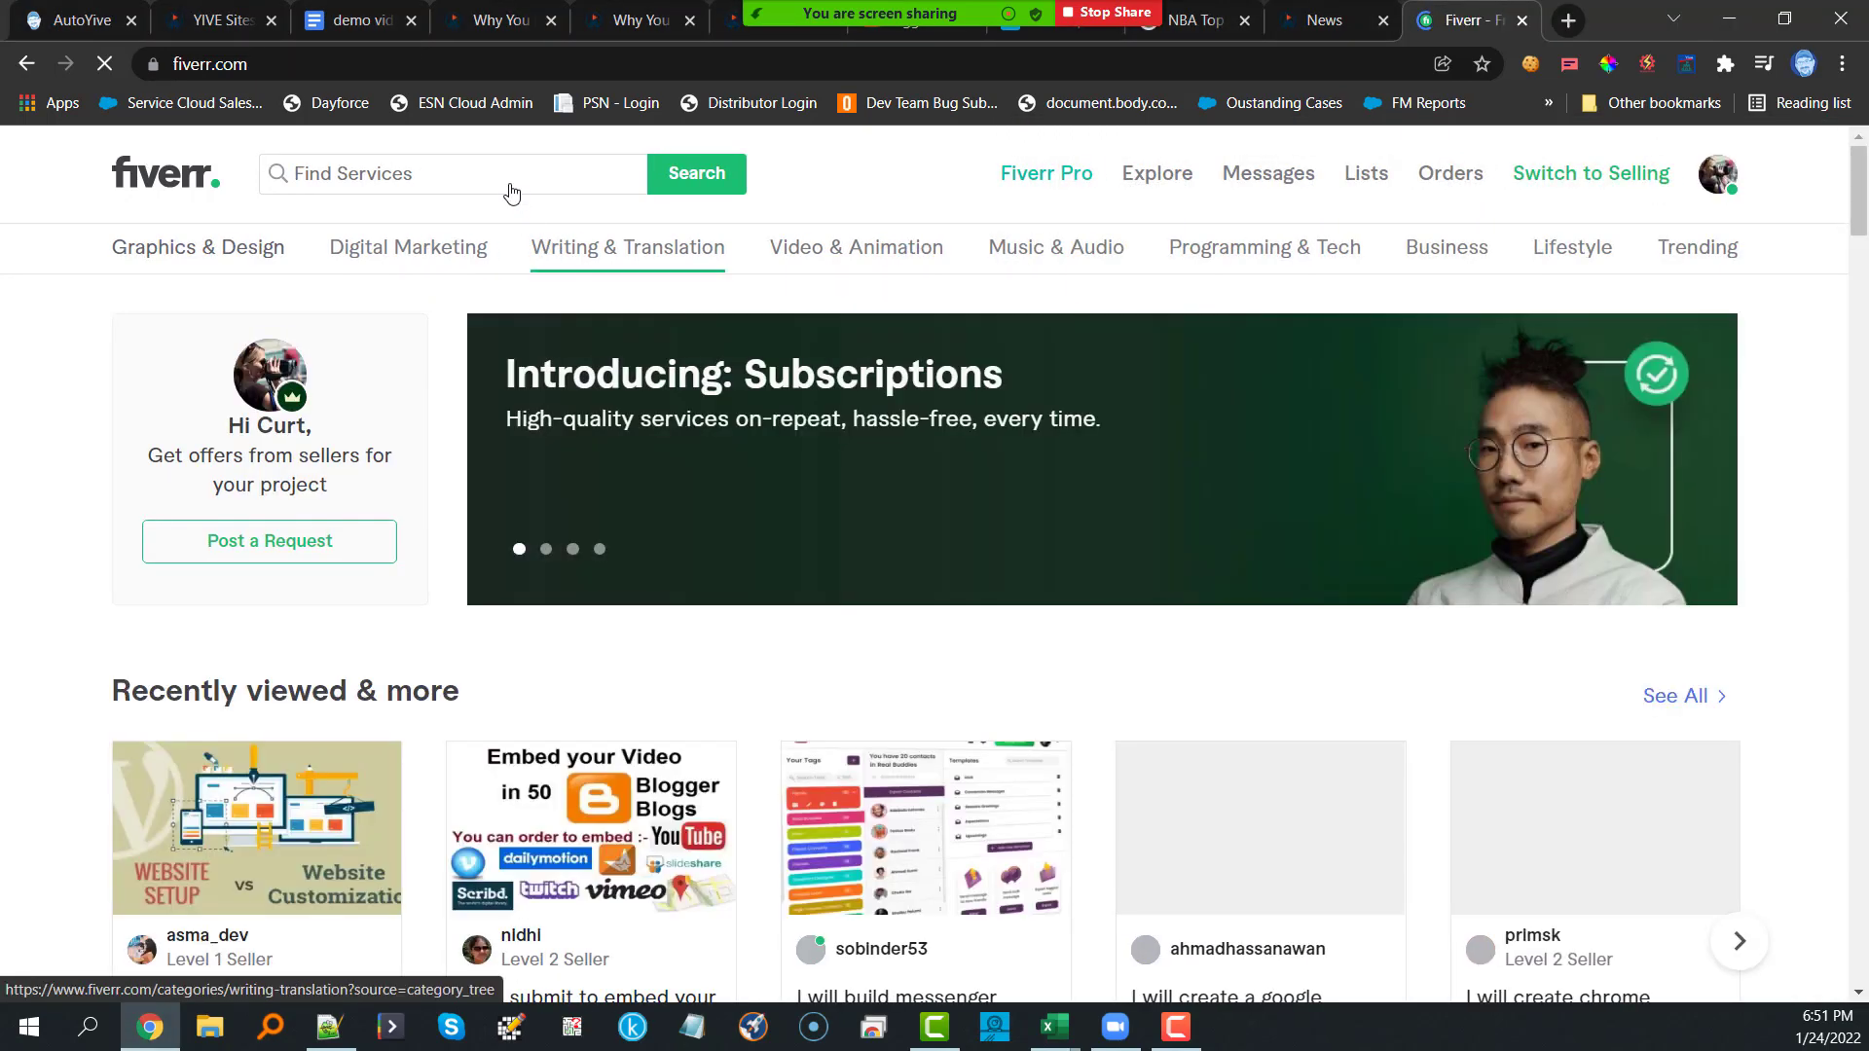
Step: Search Fiverr for 'vimeo video embed' after dismissing the eBook popup
click(510, 174)
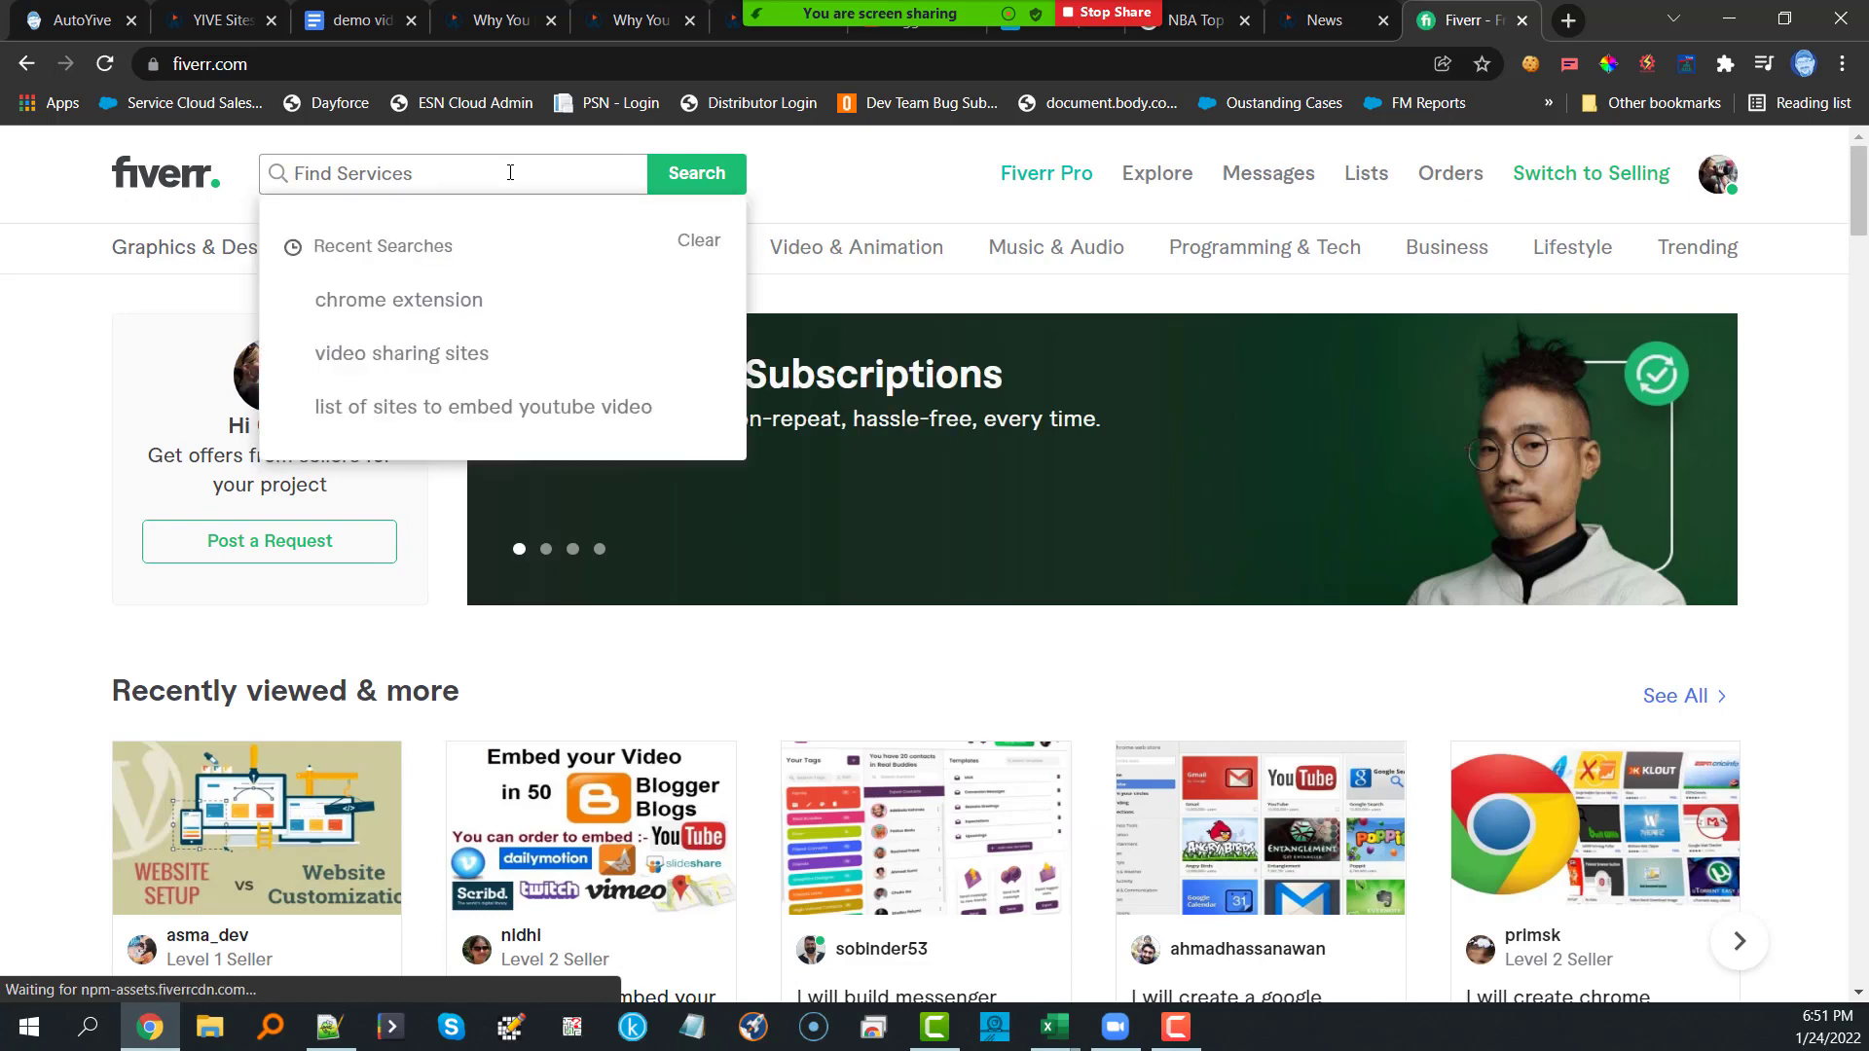
text(v)
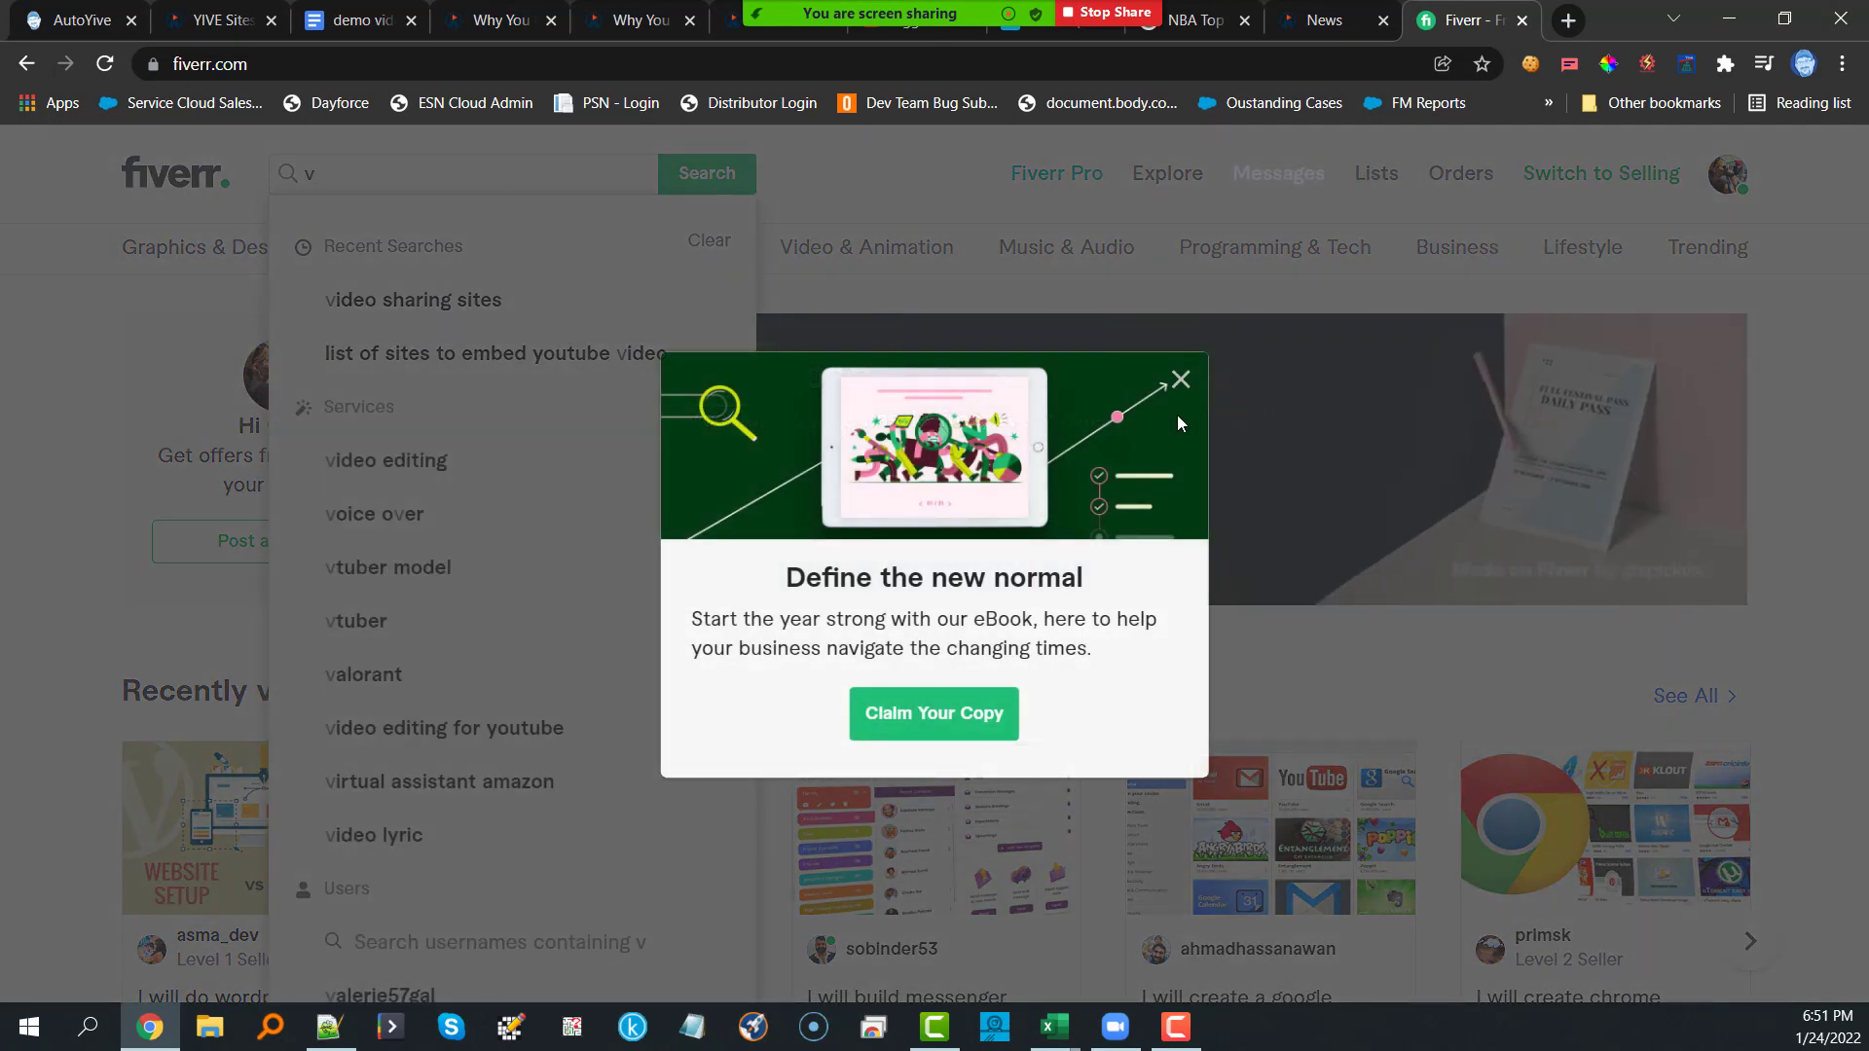
click(445, 169)
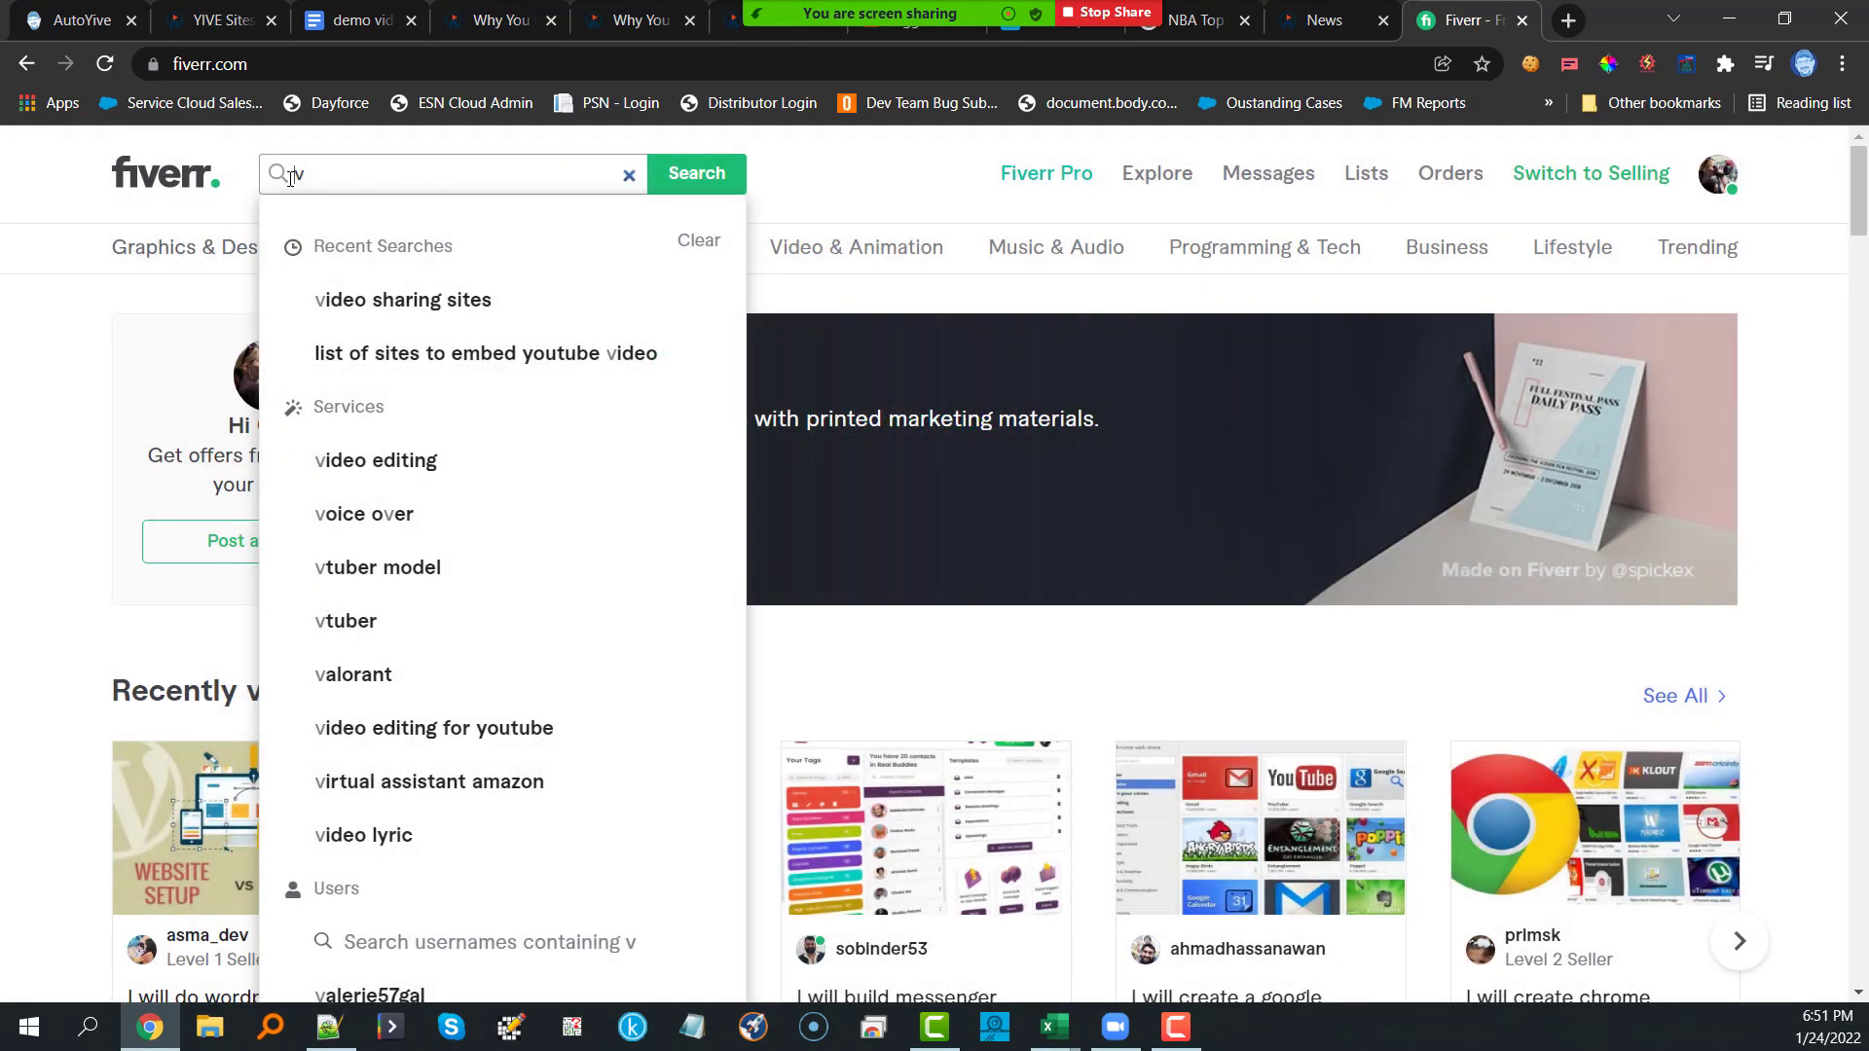
drag(290, 176, 313, 179)
text(vim)
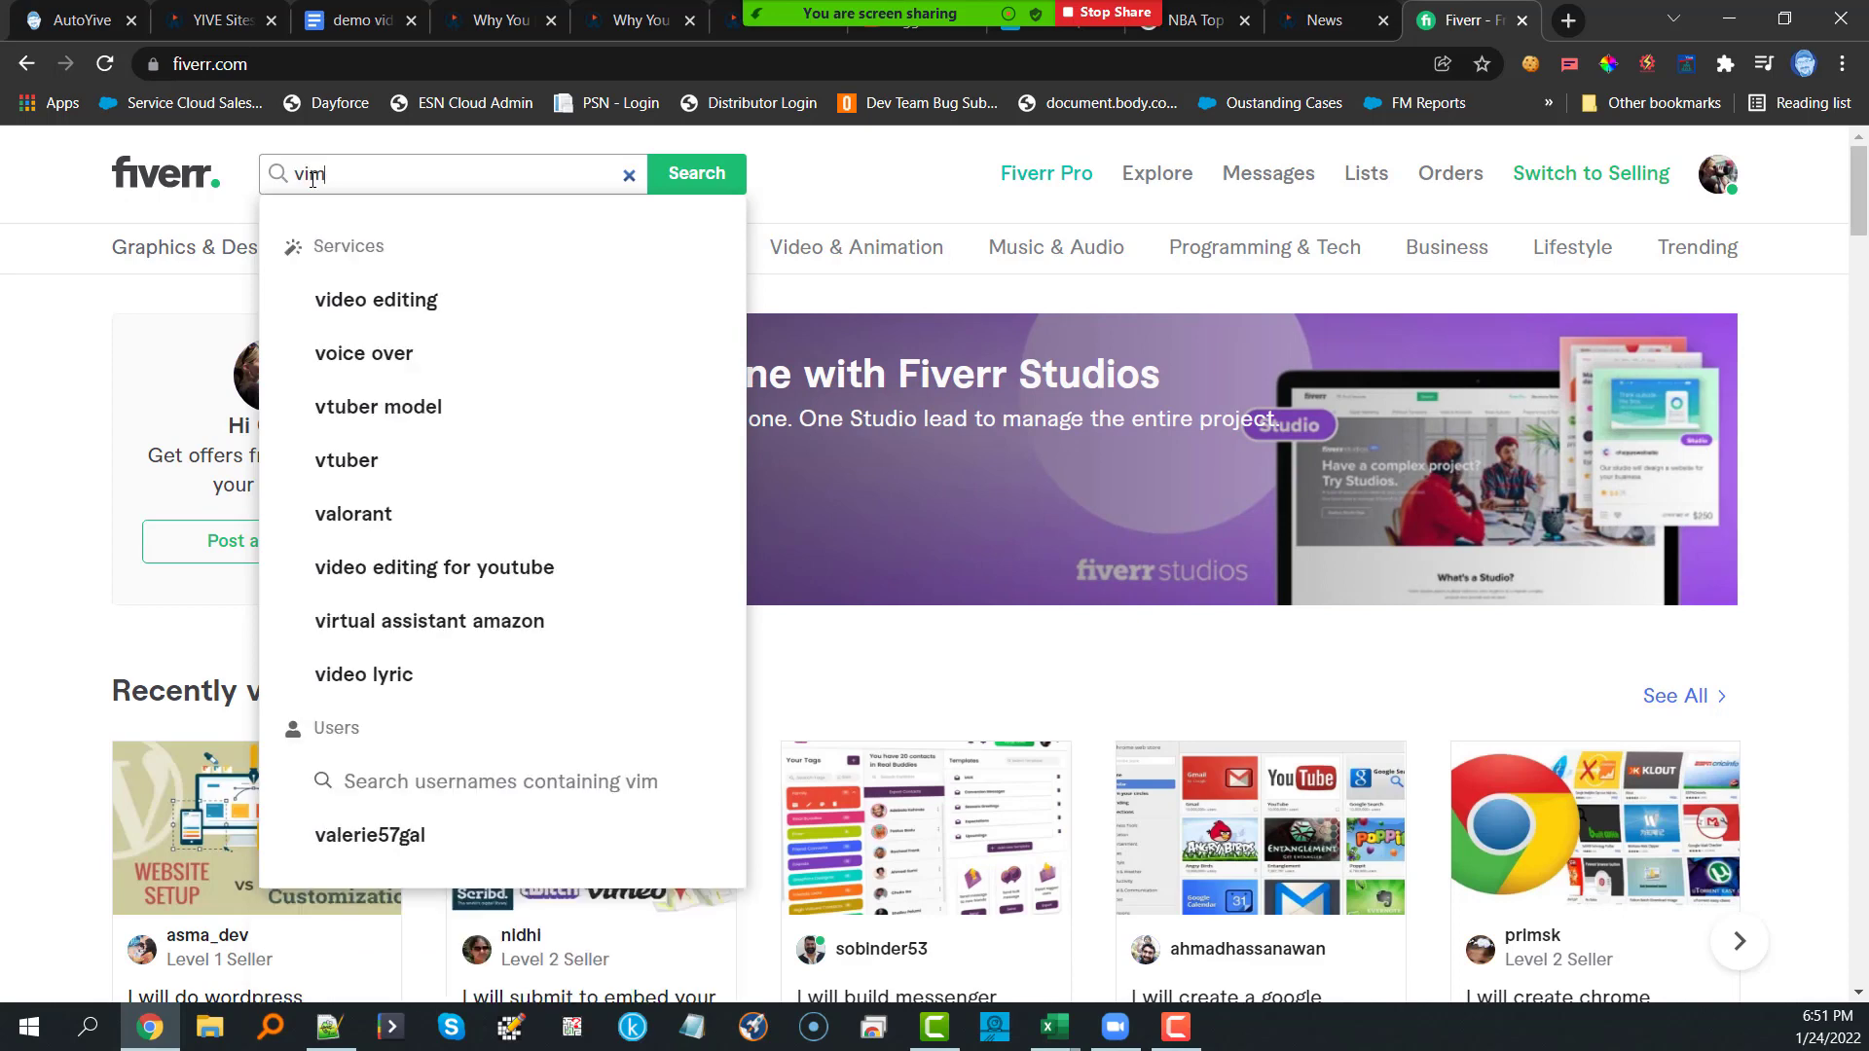
text(eo video embe)
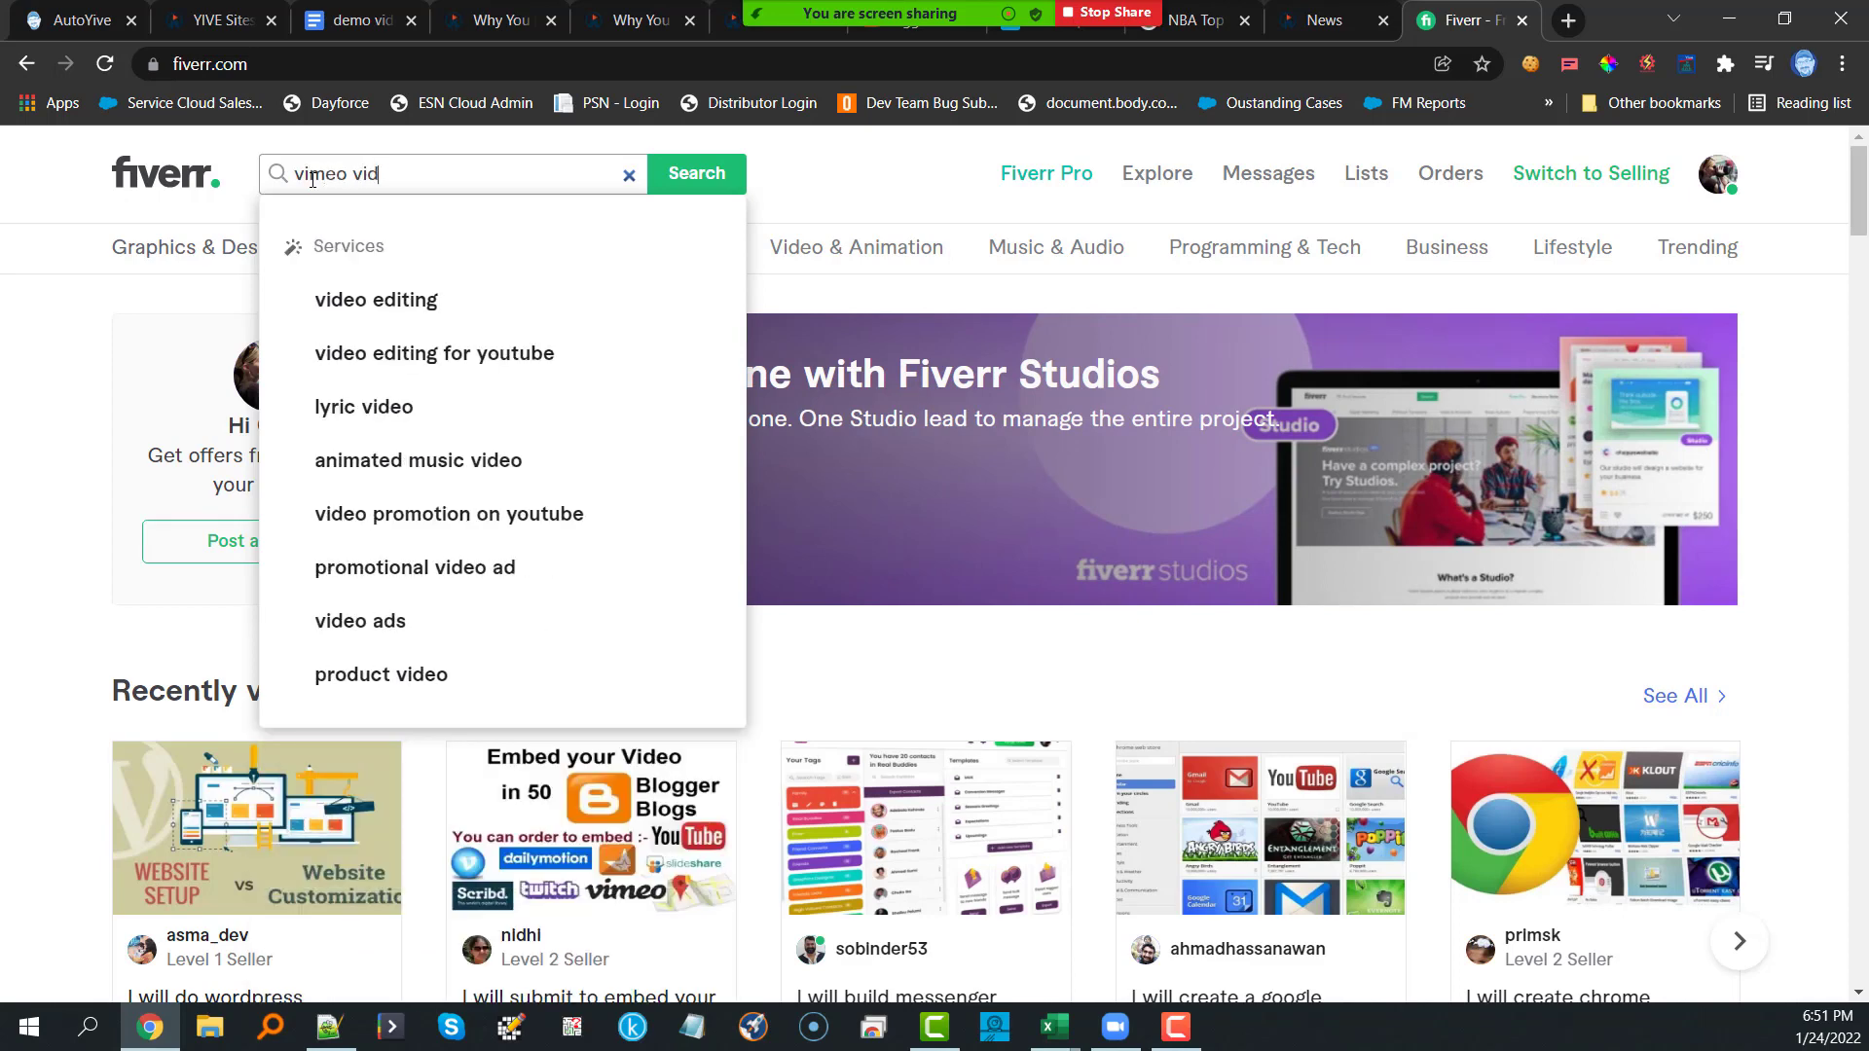
text(d)
key(Return)
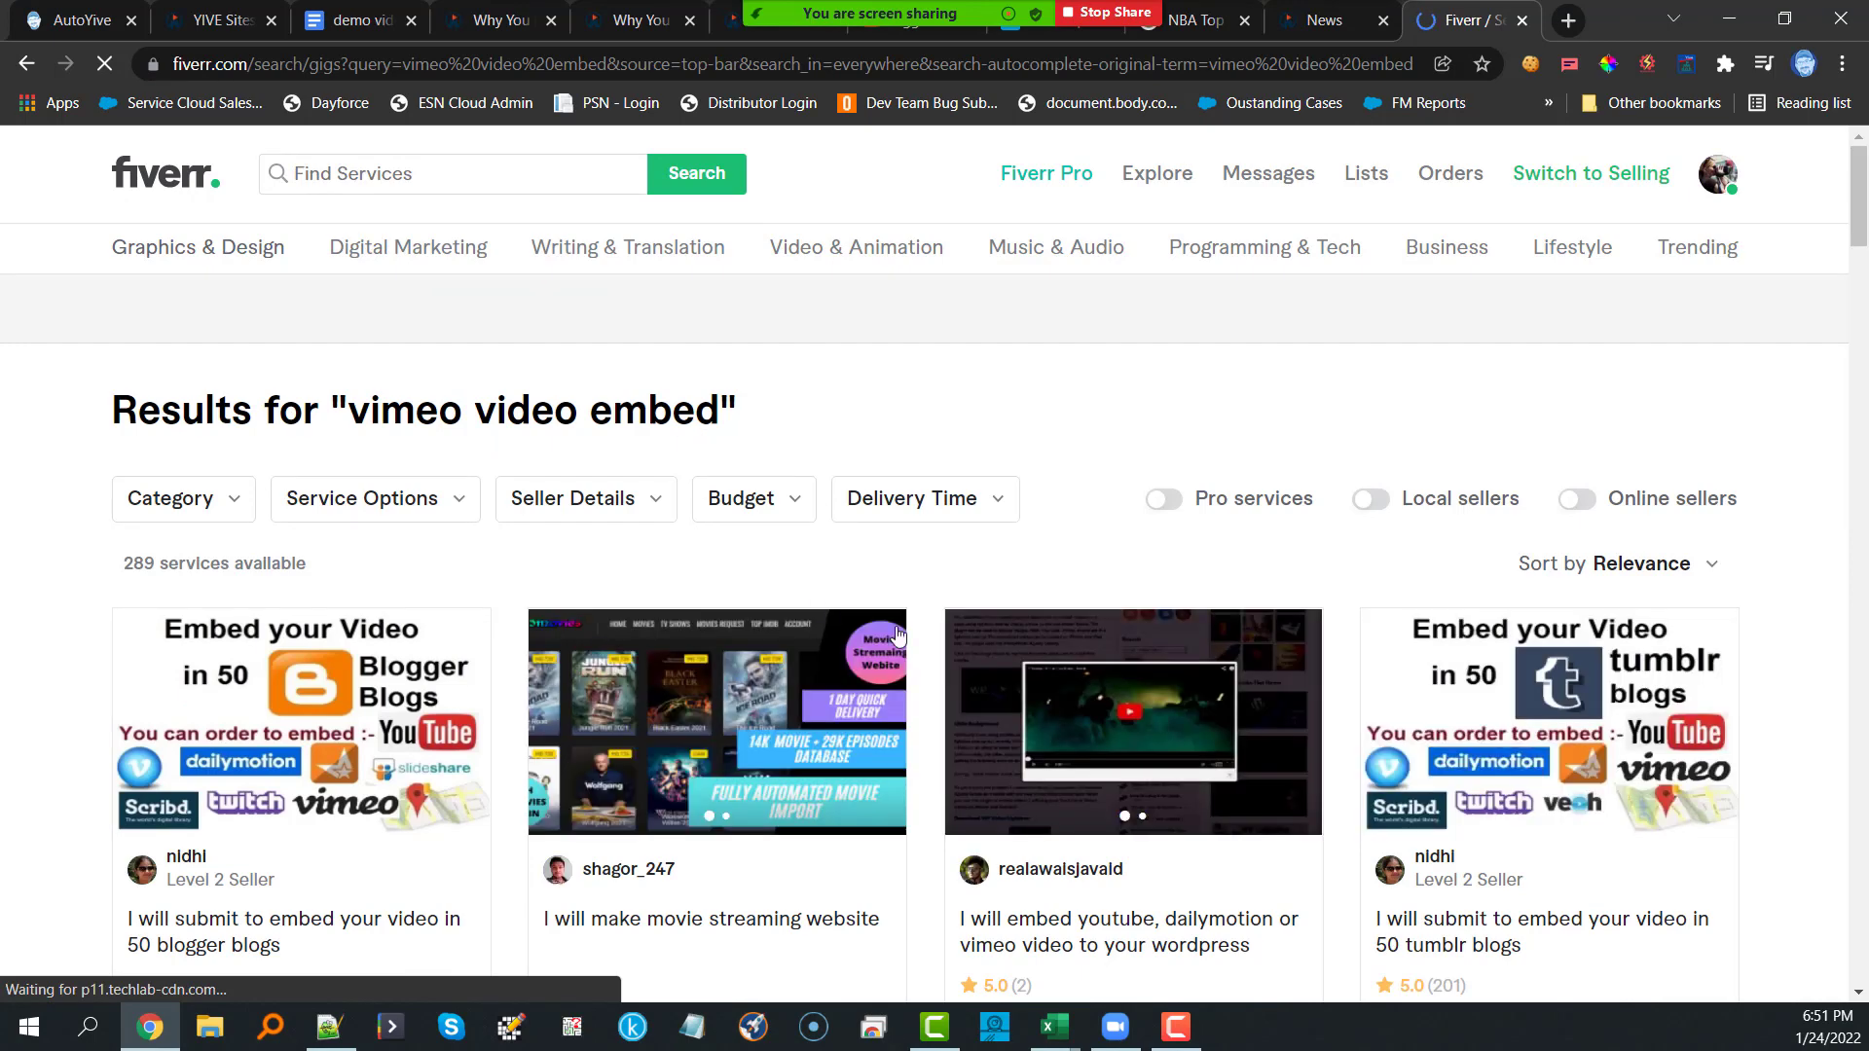
scroll(901, 580, down, 3)
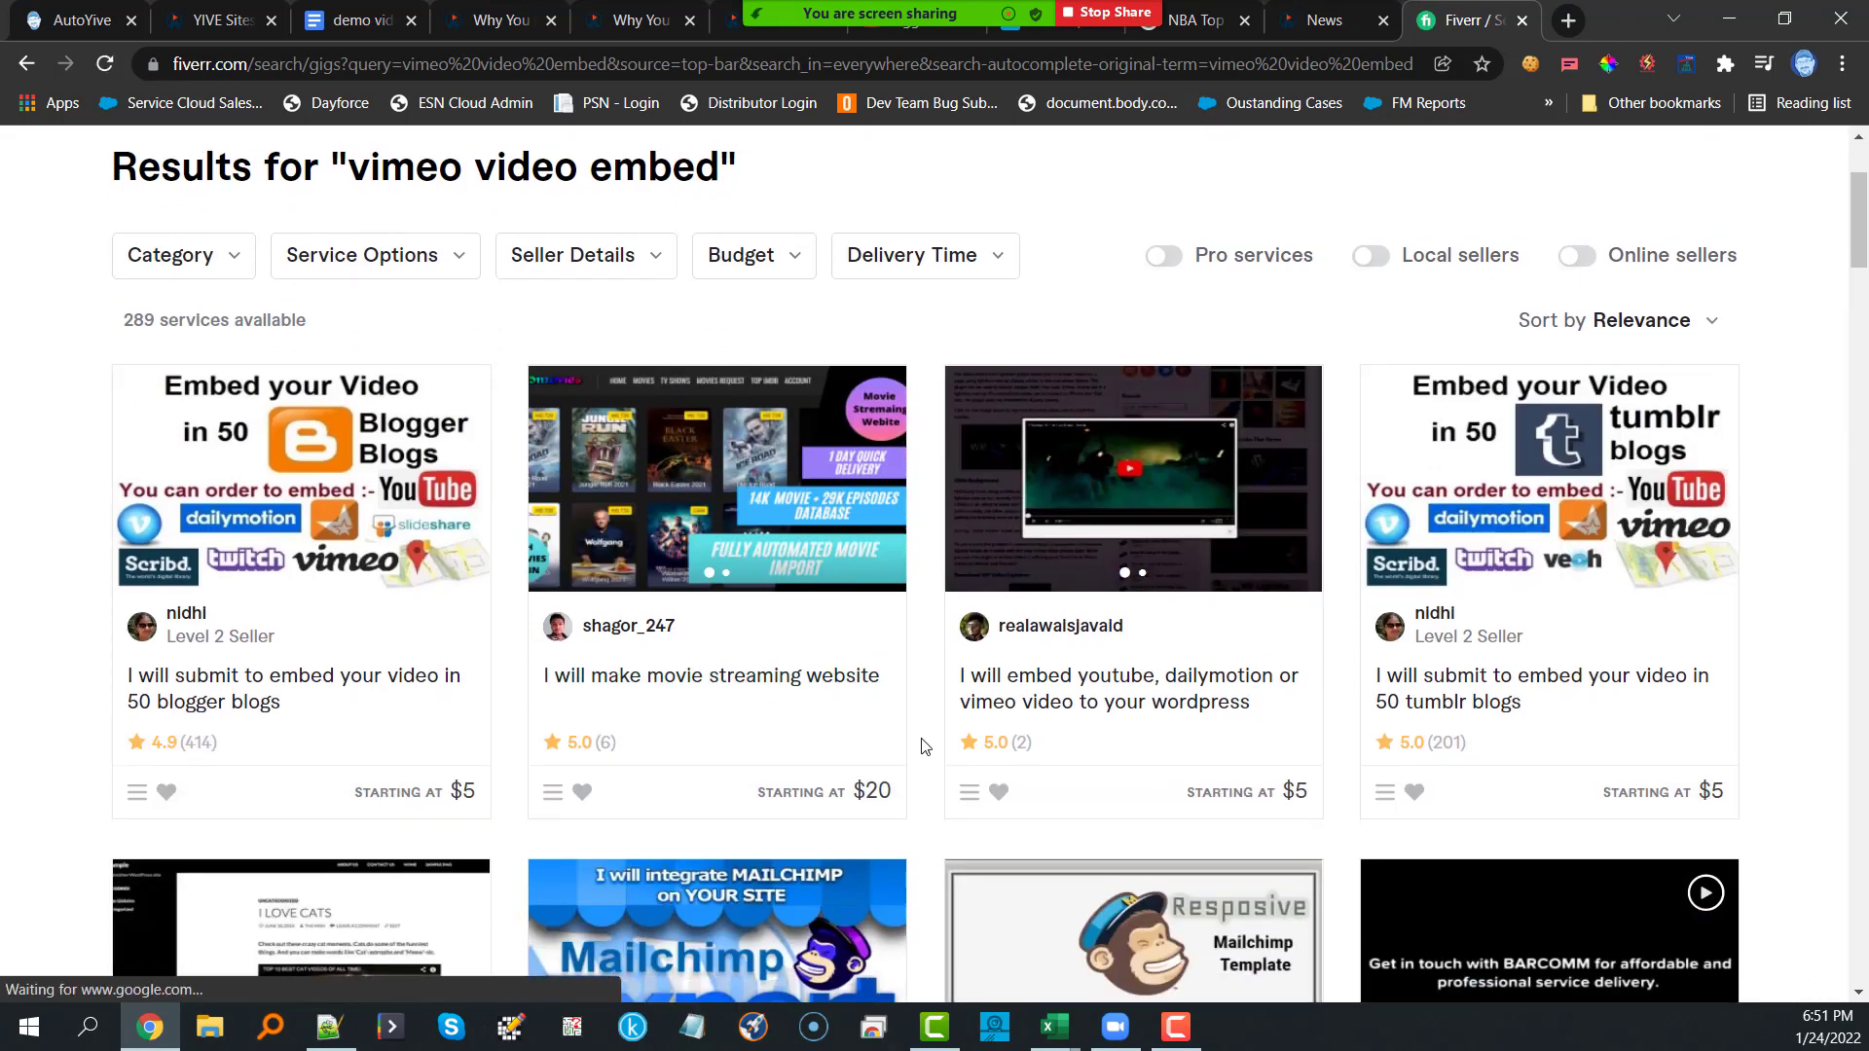
click(1119, 701)
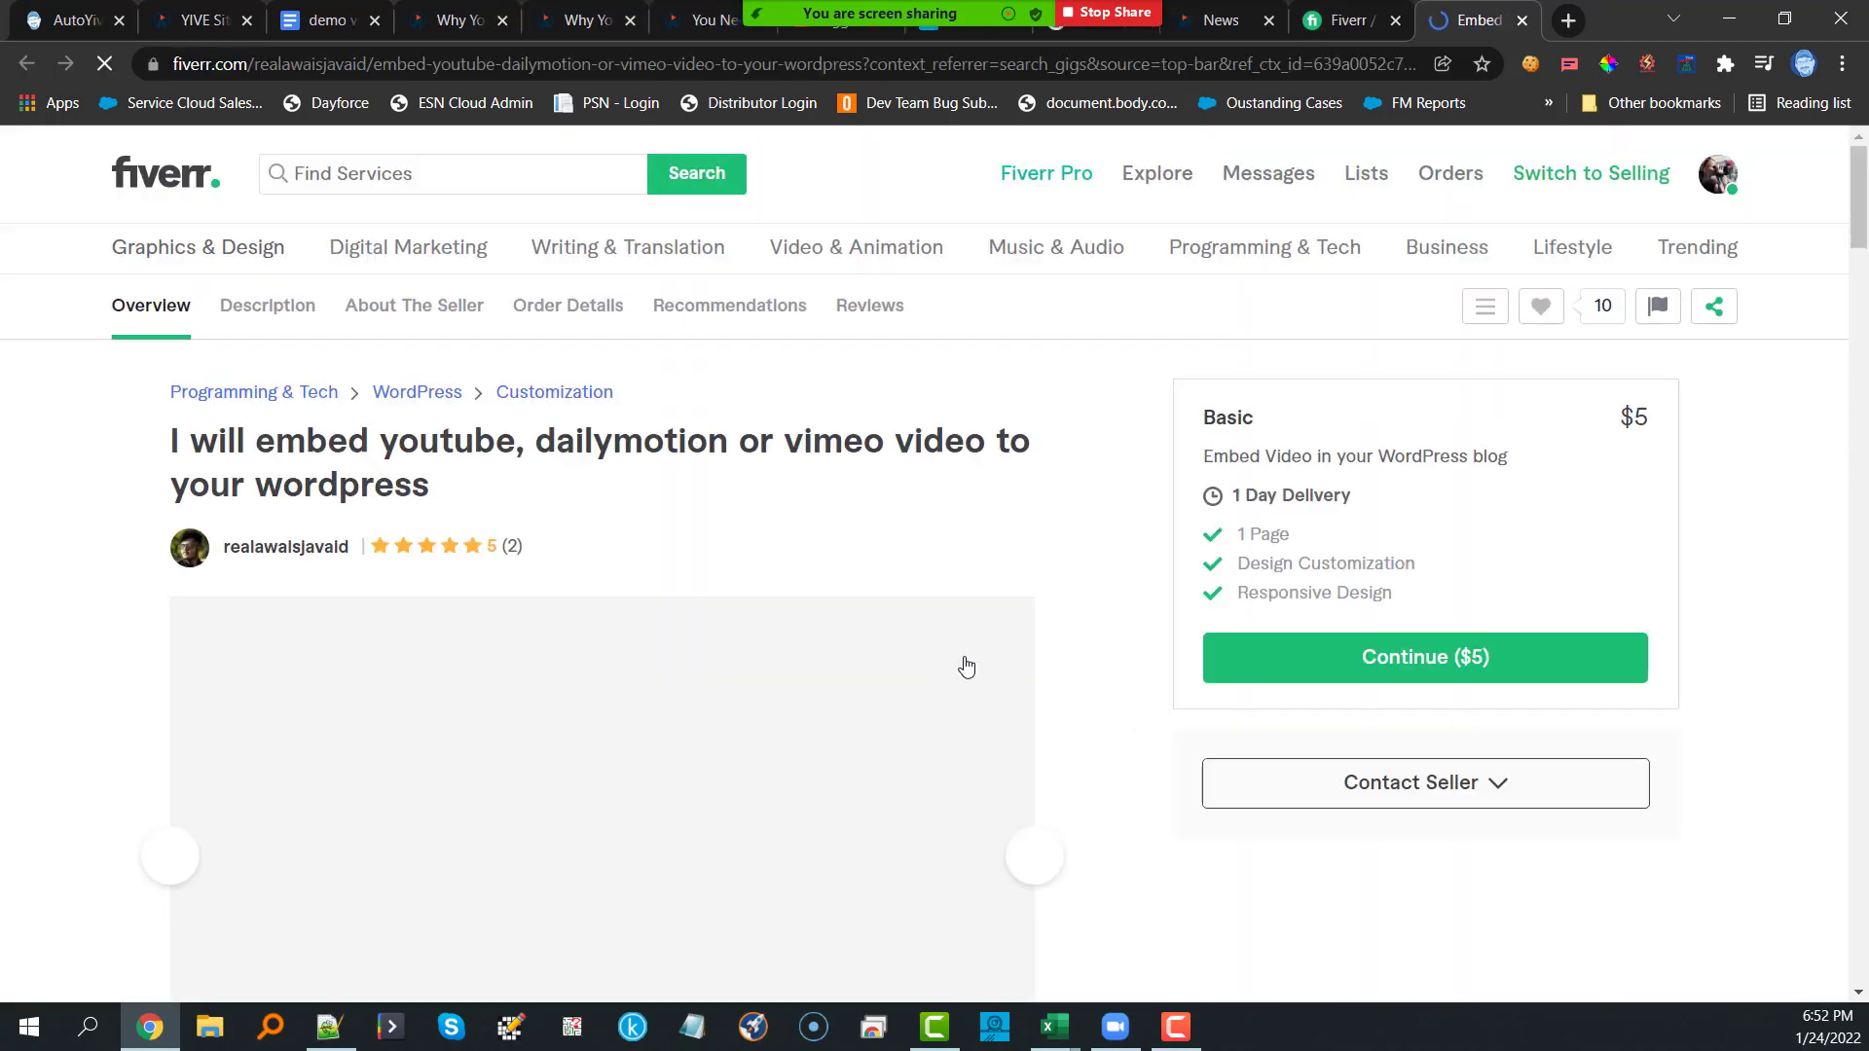
scroll(1098, 577, down, 1)
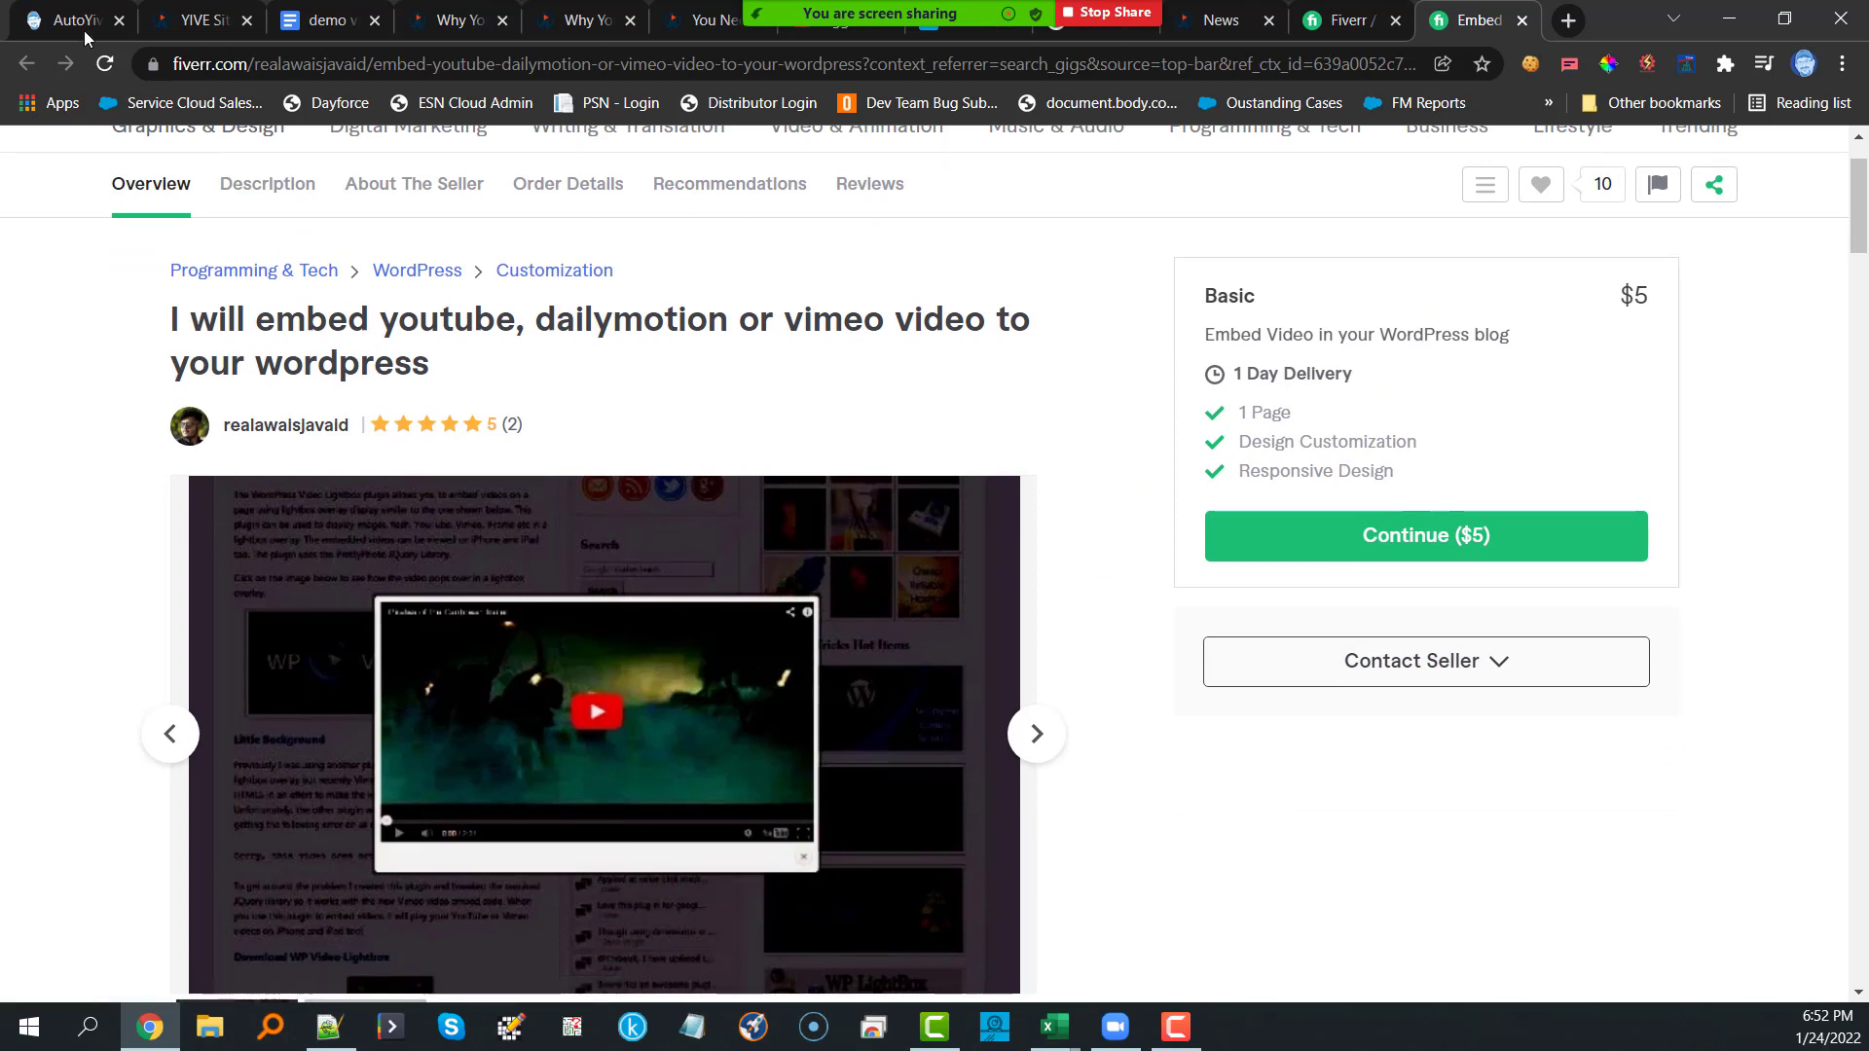
click(1523, 20)
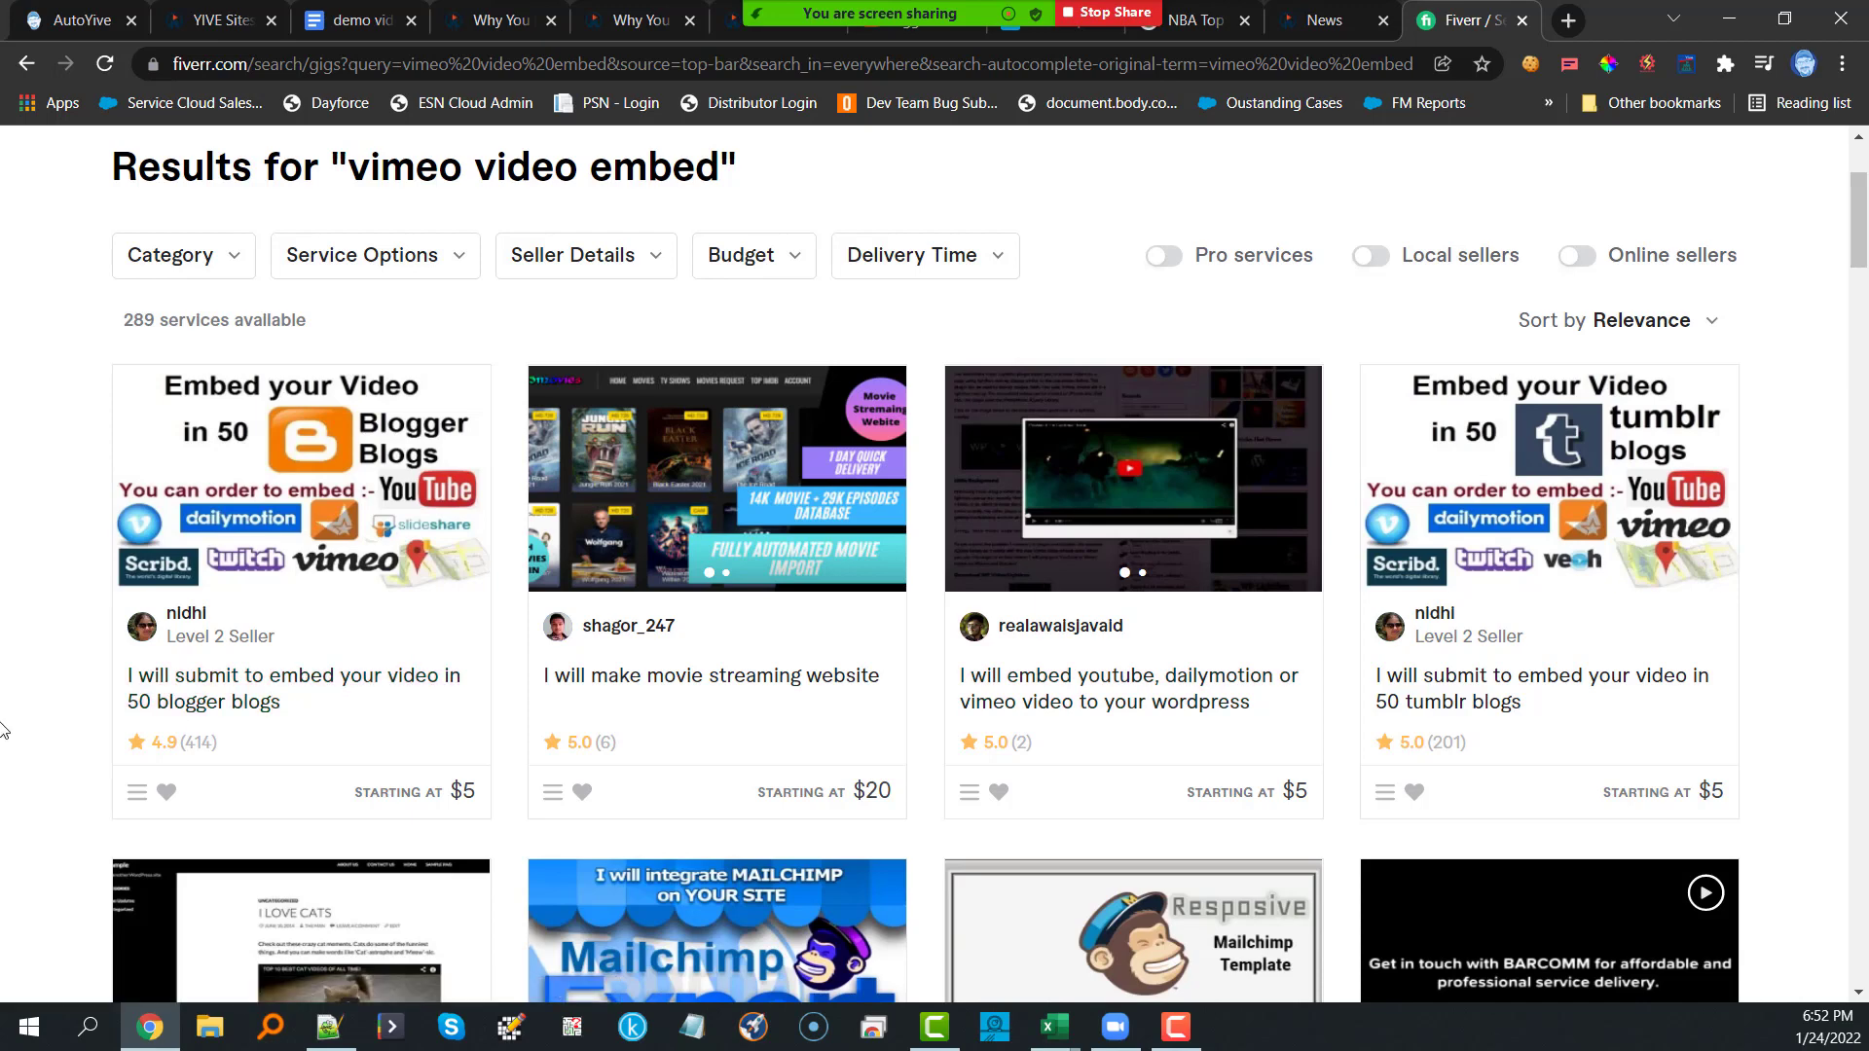
scroll(5, 730, down, 3)
scroll(39, 681, up, 3)
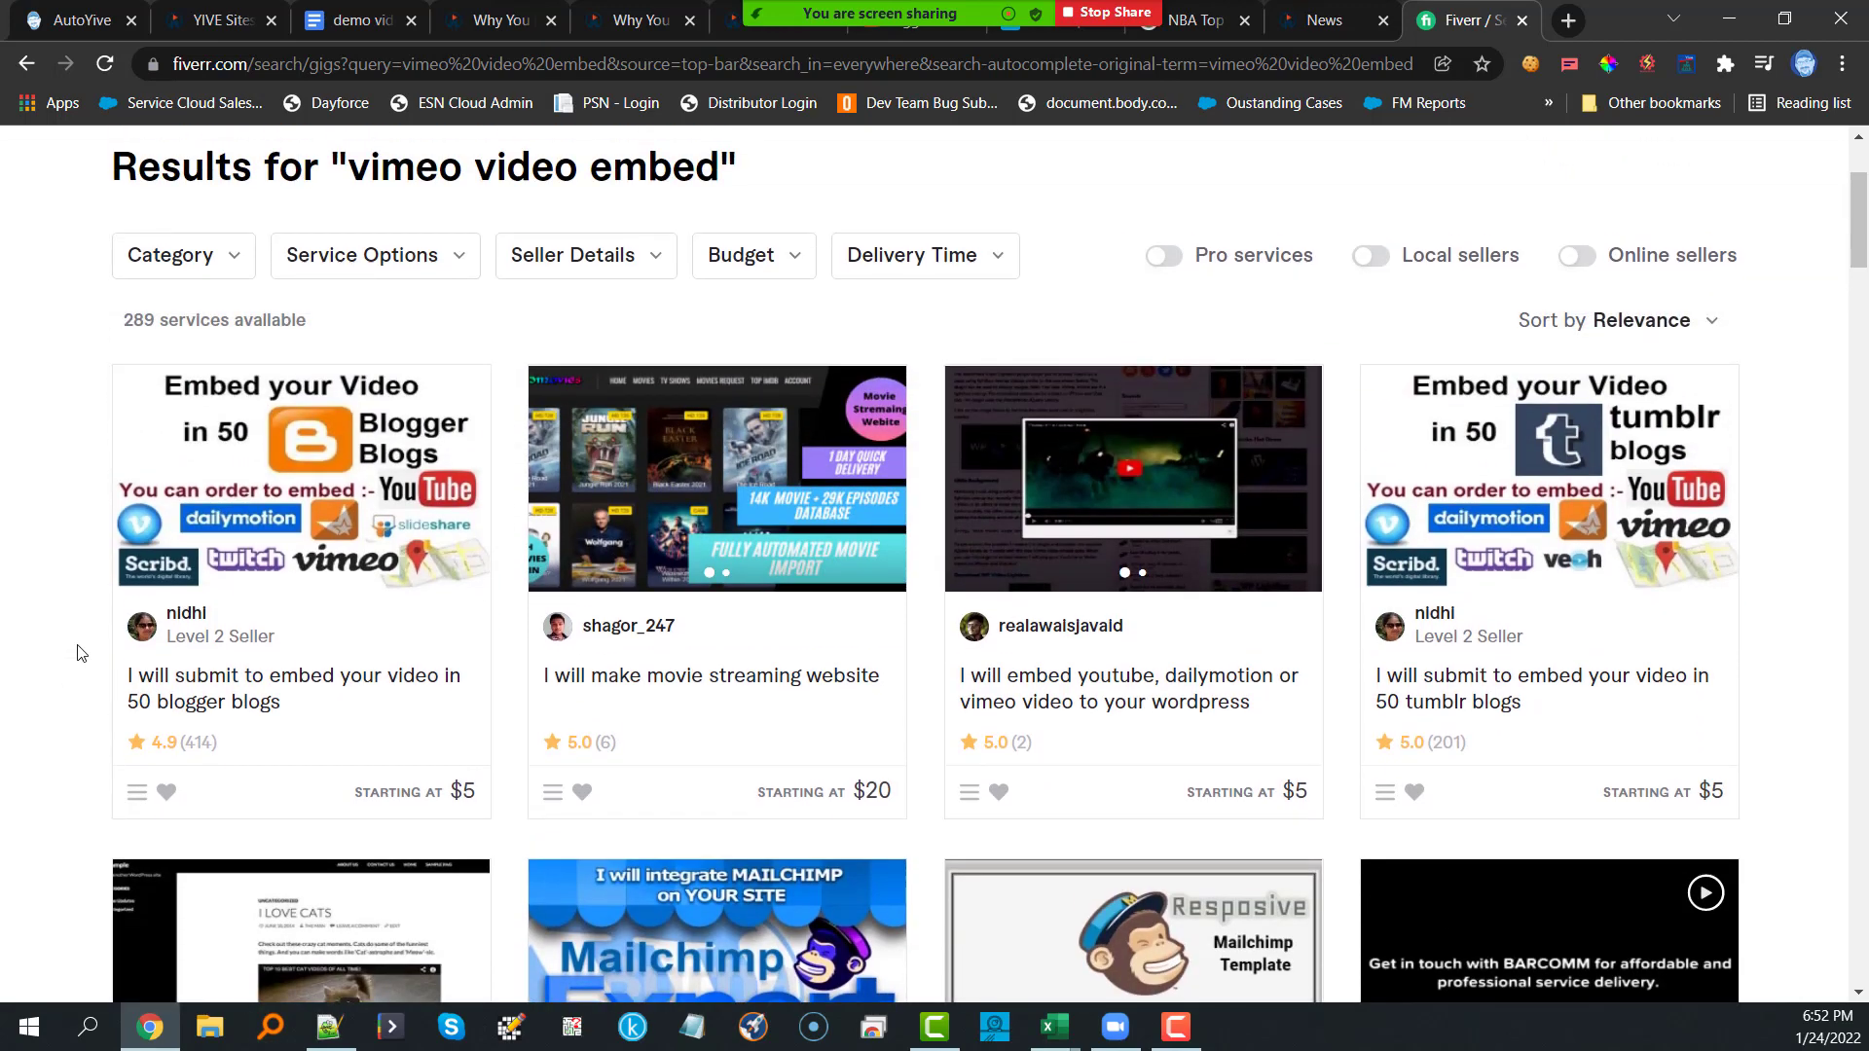
click(229, 592)
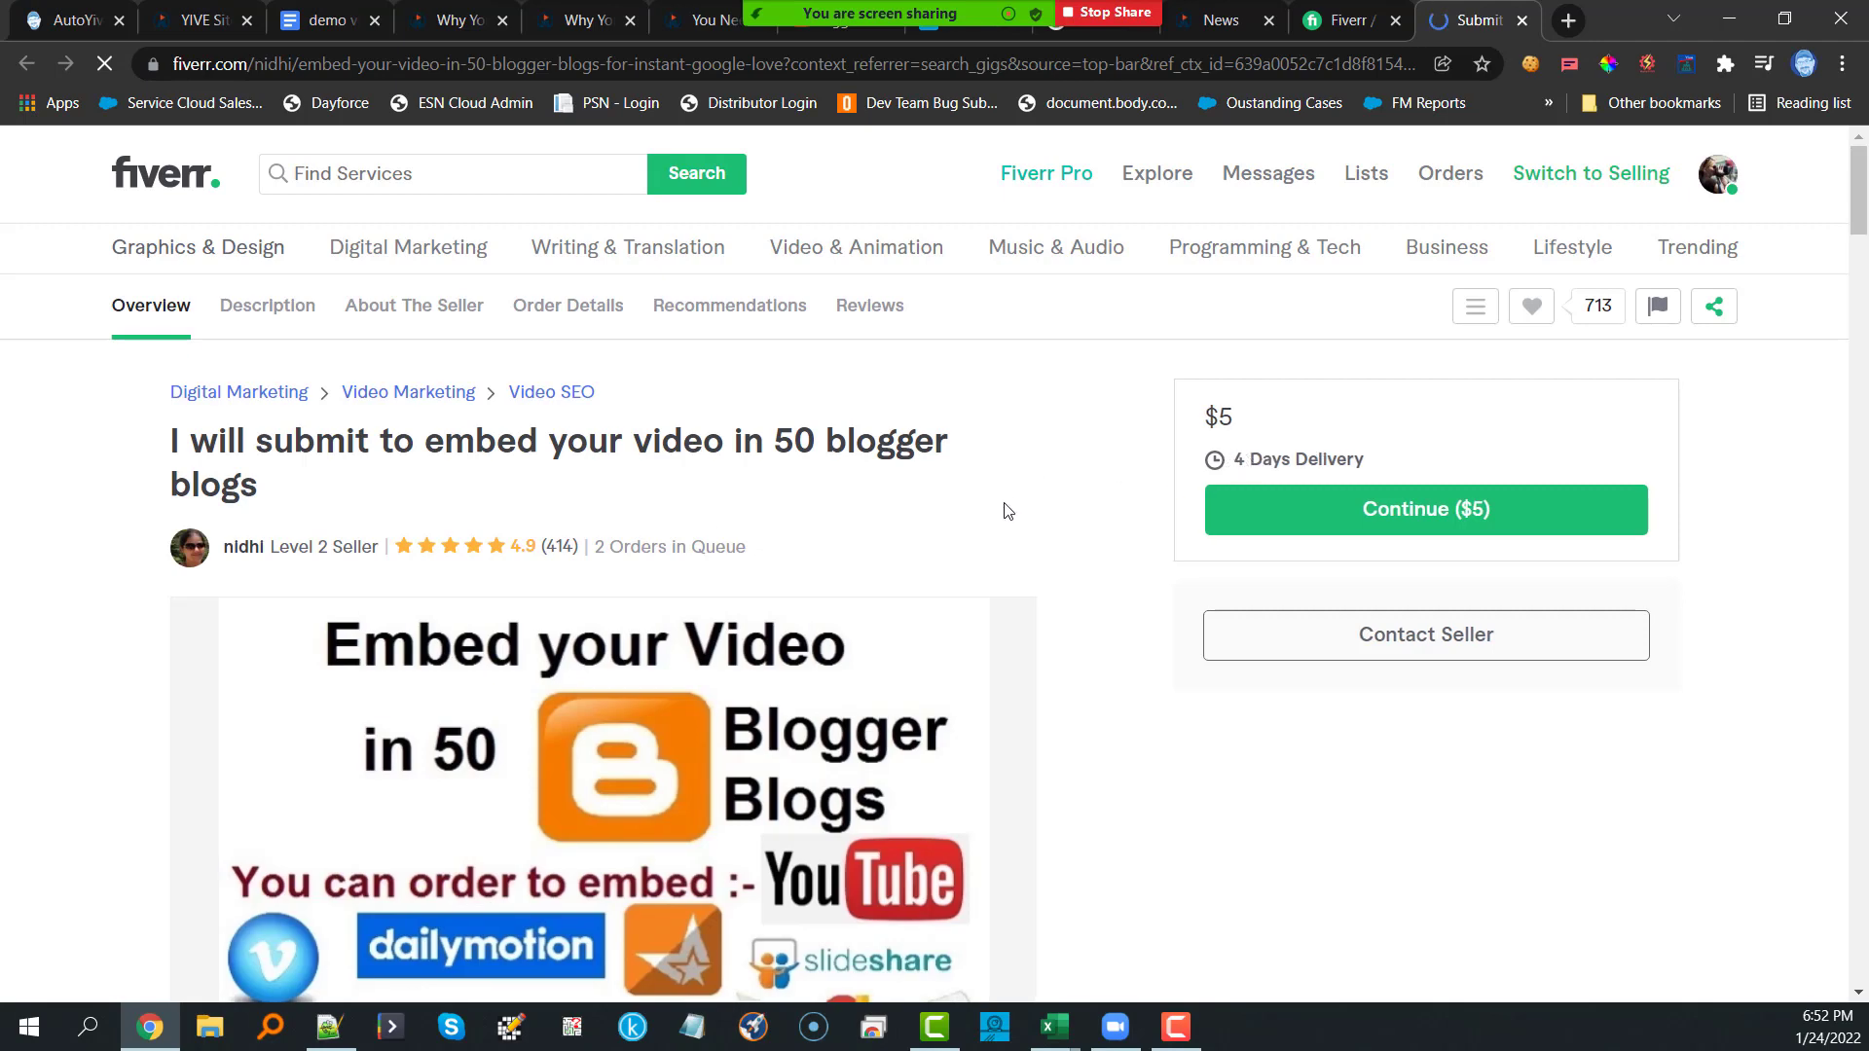
scroll(1007, 511, down, 4)
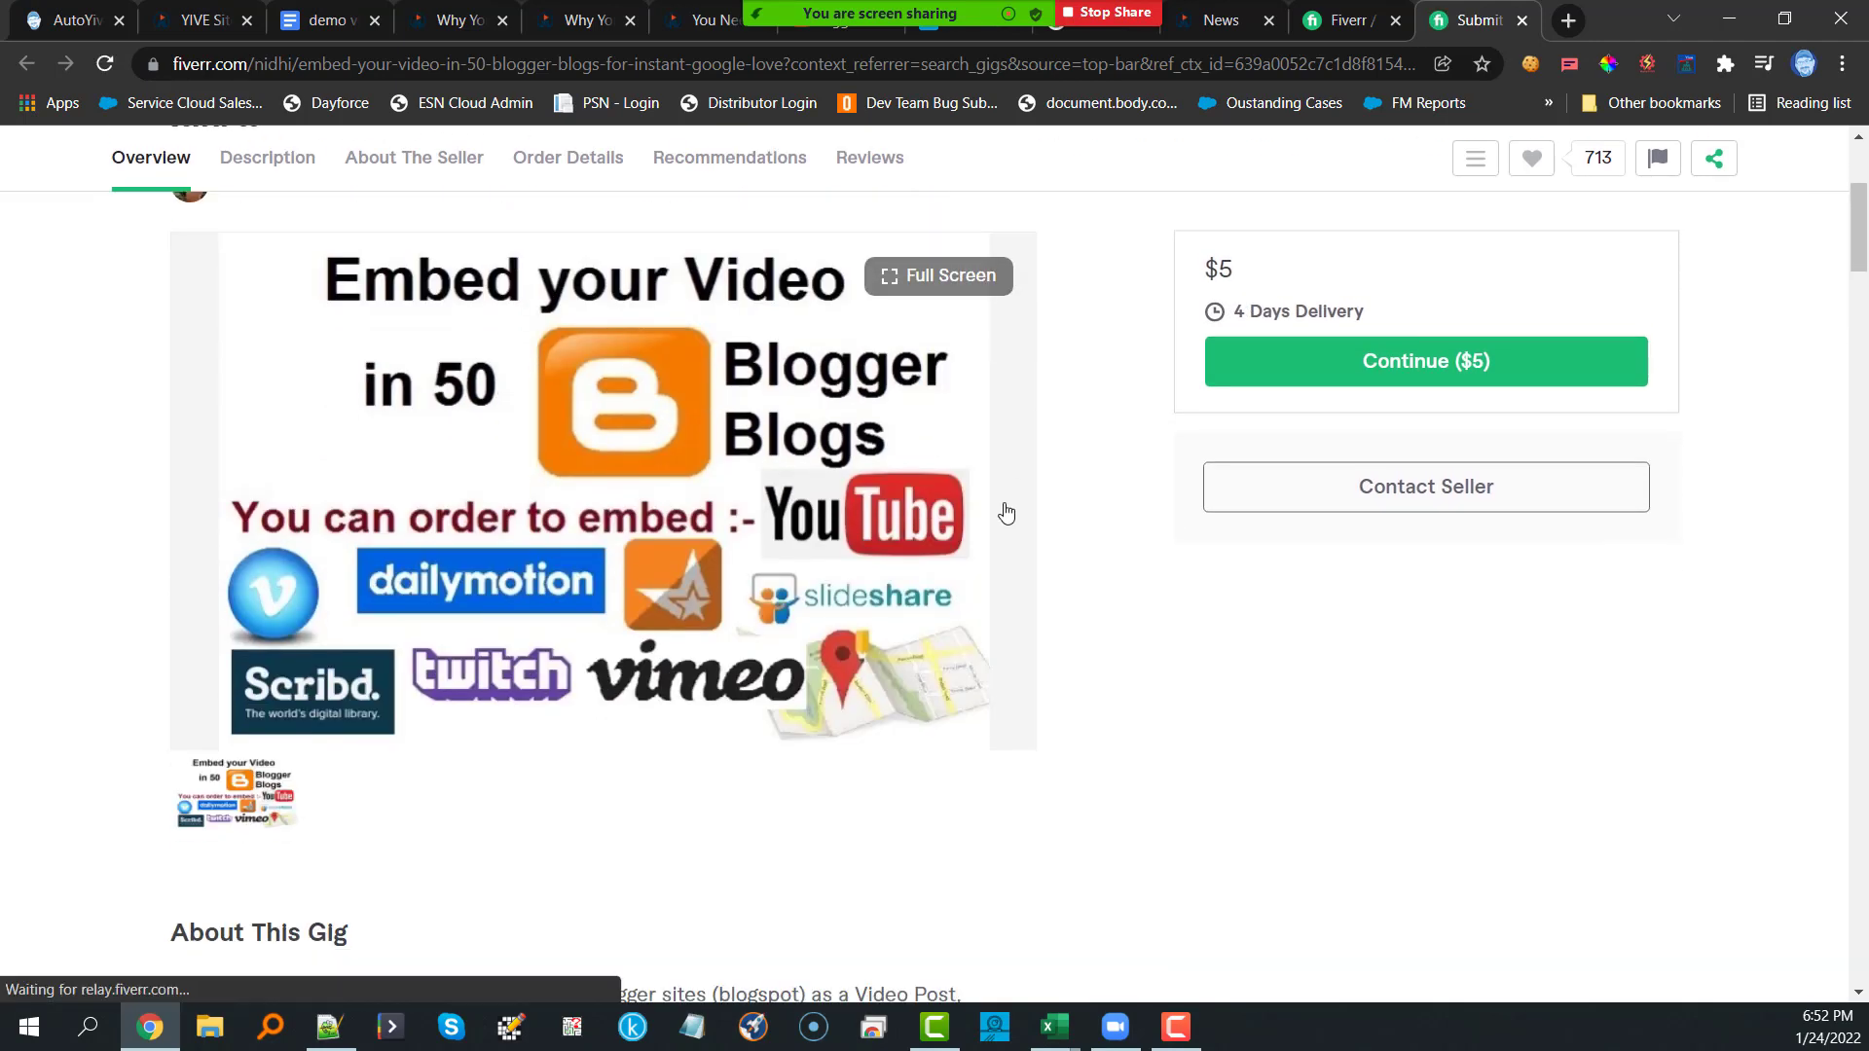
scroll(1007, 513, down, 5)
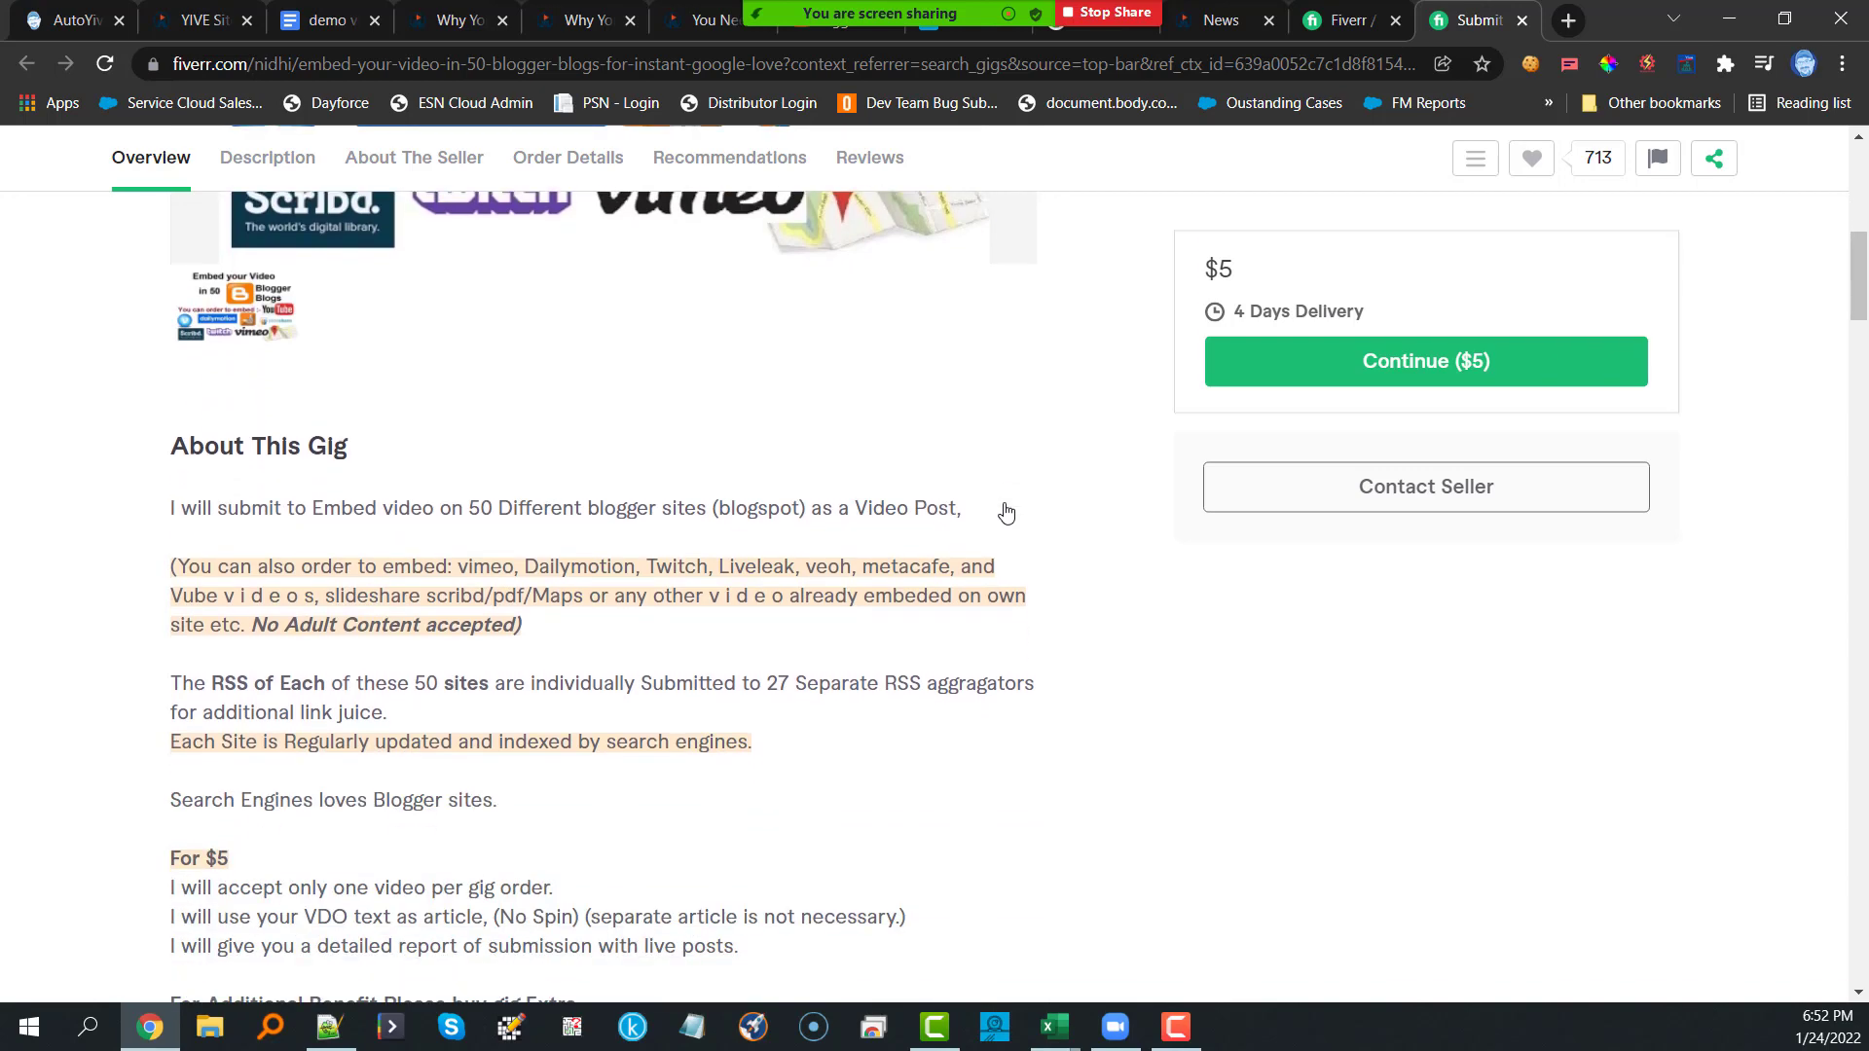
scroll(1008, 511, down, 15)
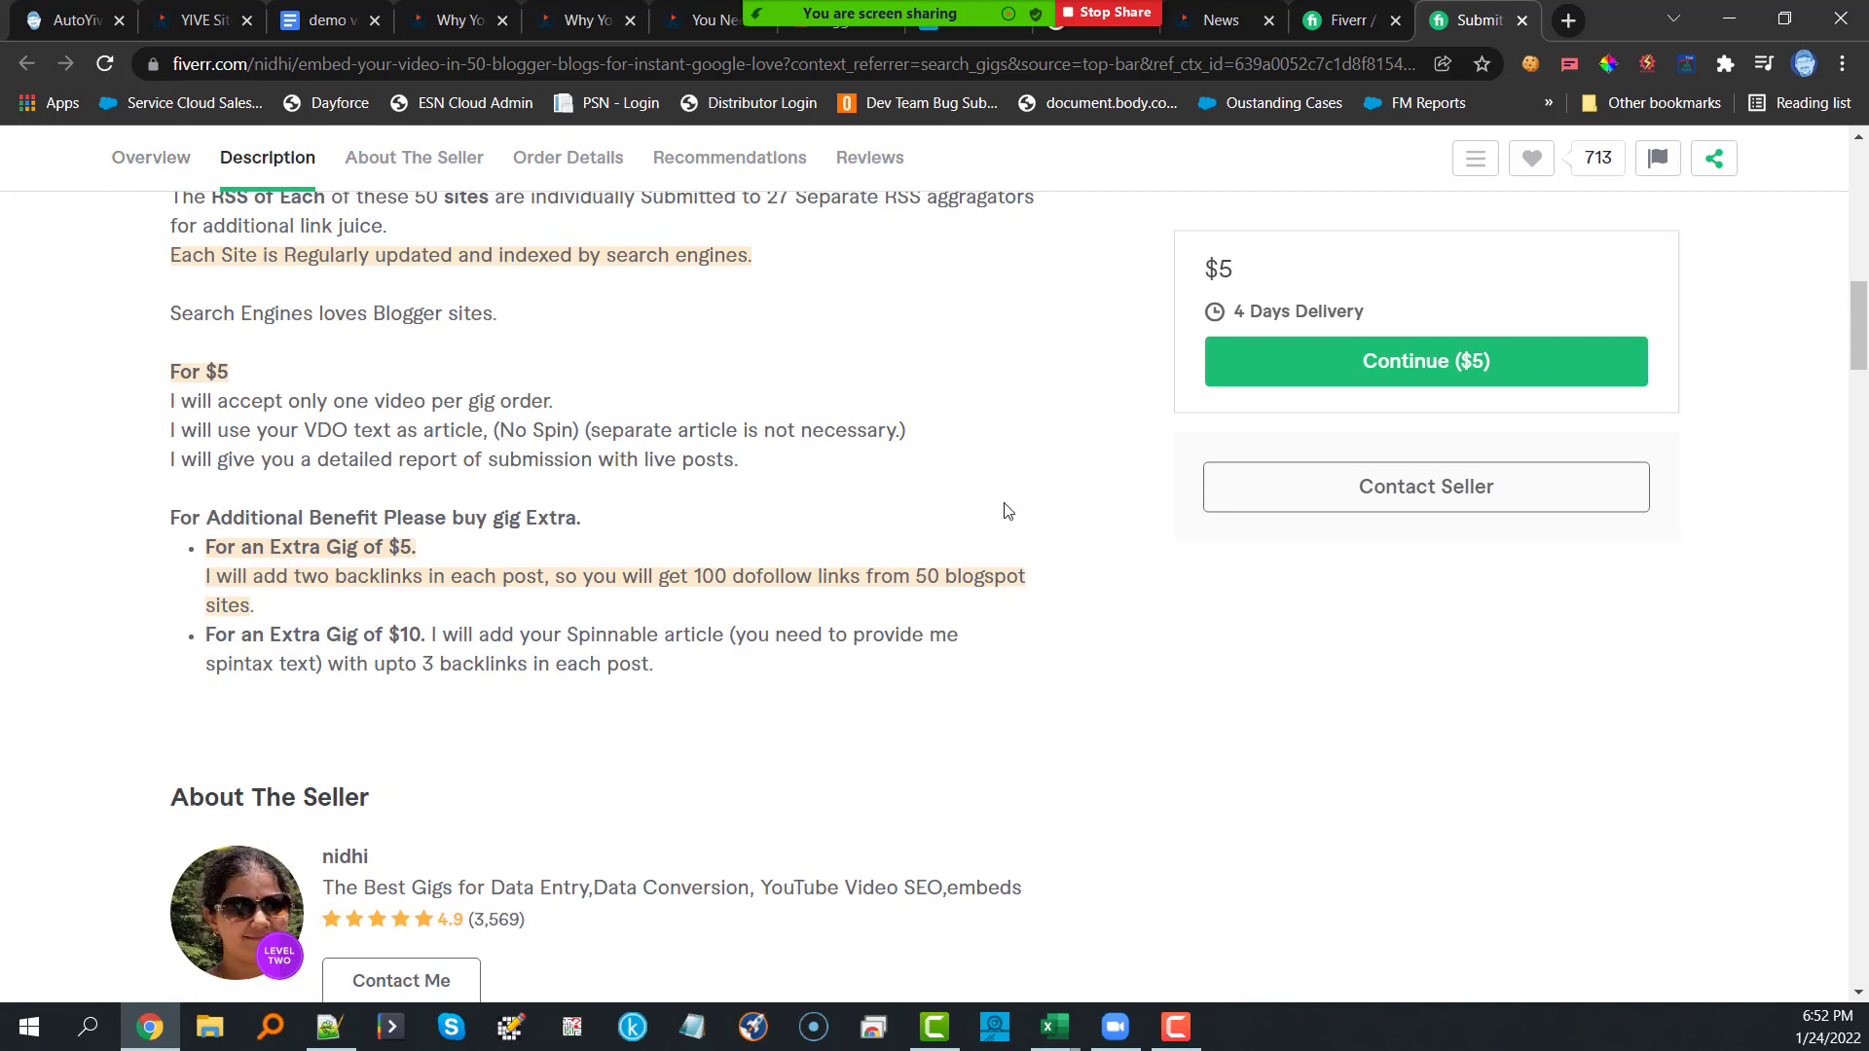
scroll(1007, 511, down, 4)
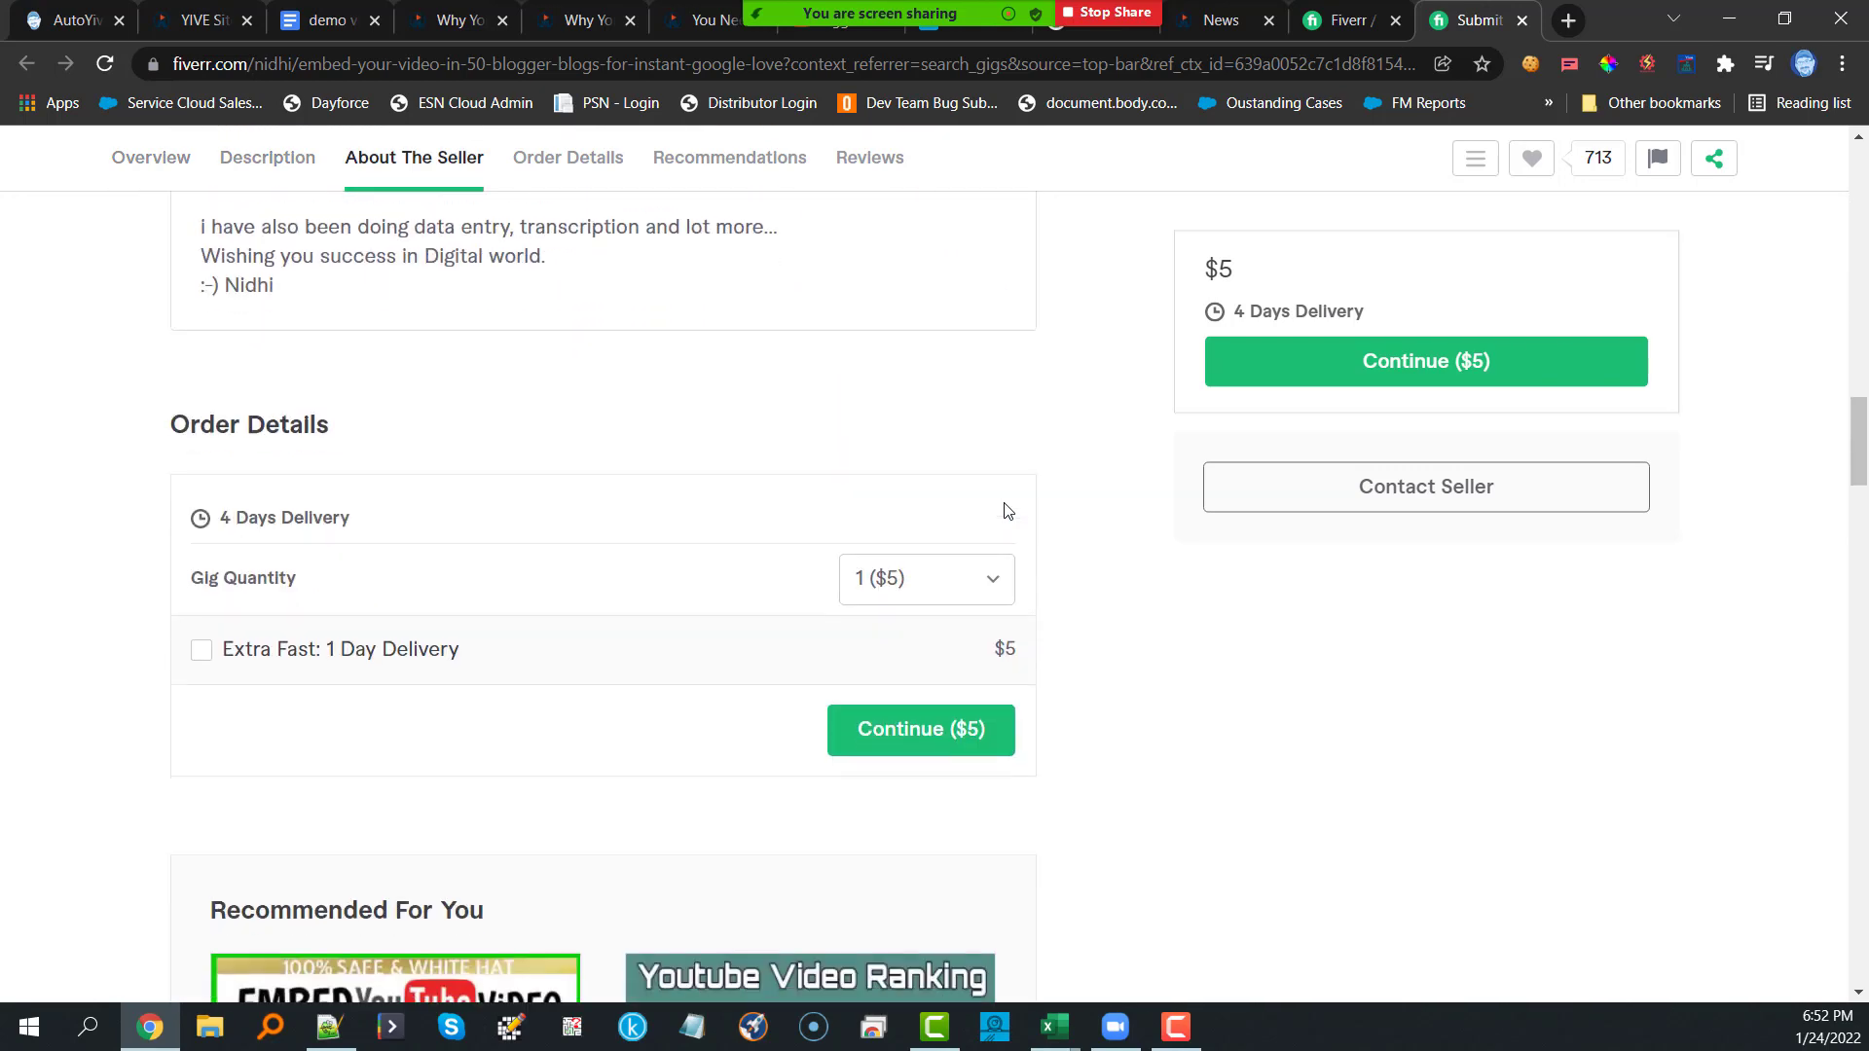
click(904, 507)
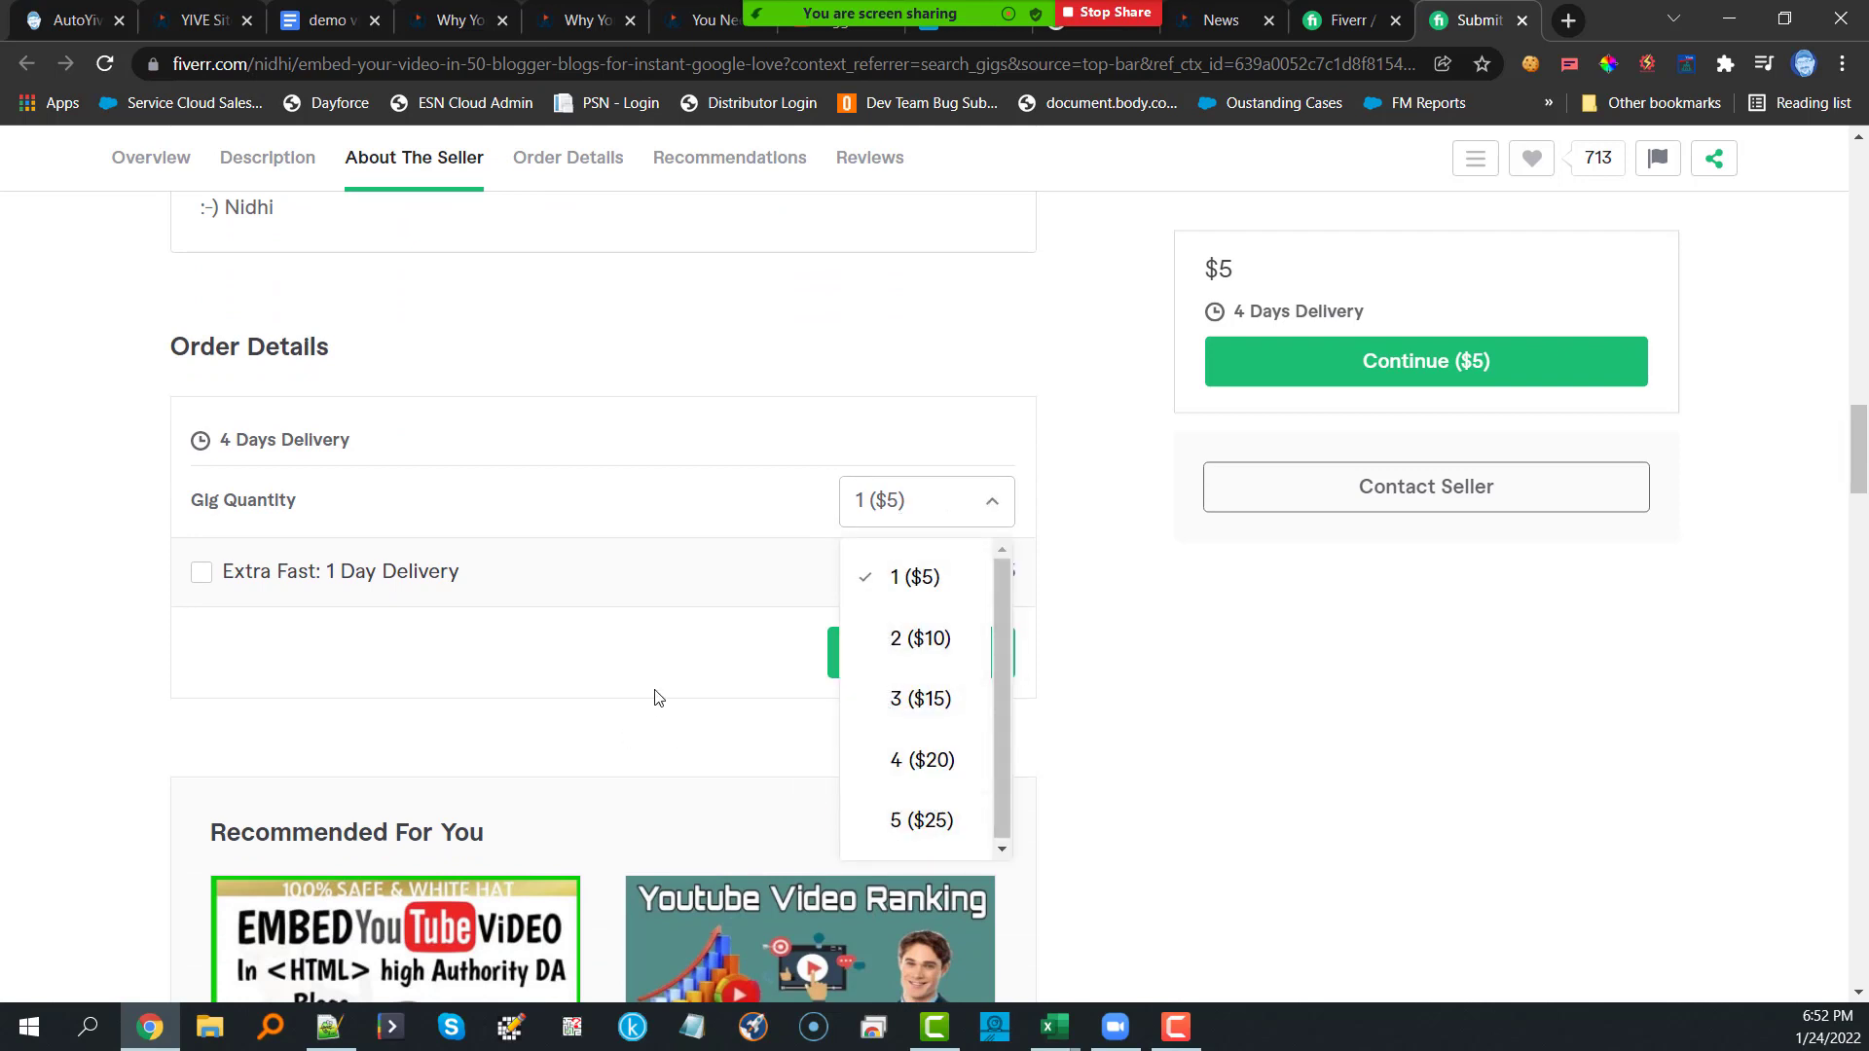
click(430, 550)
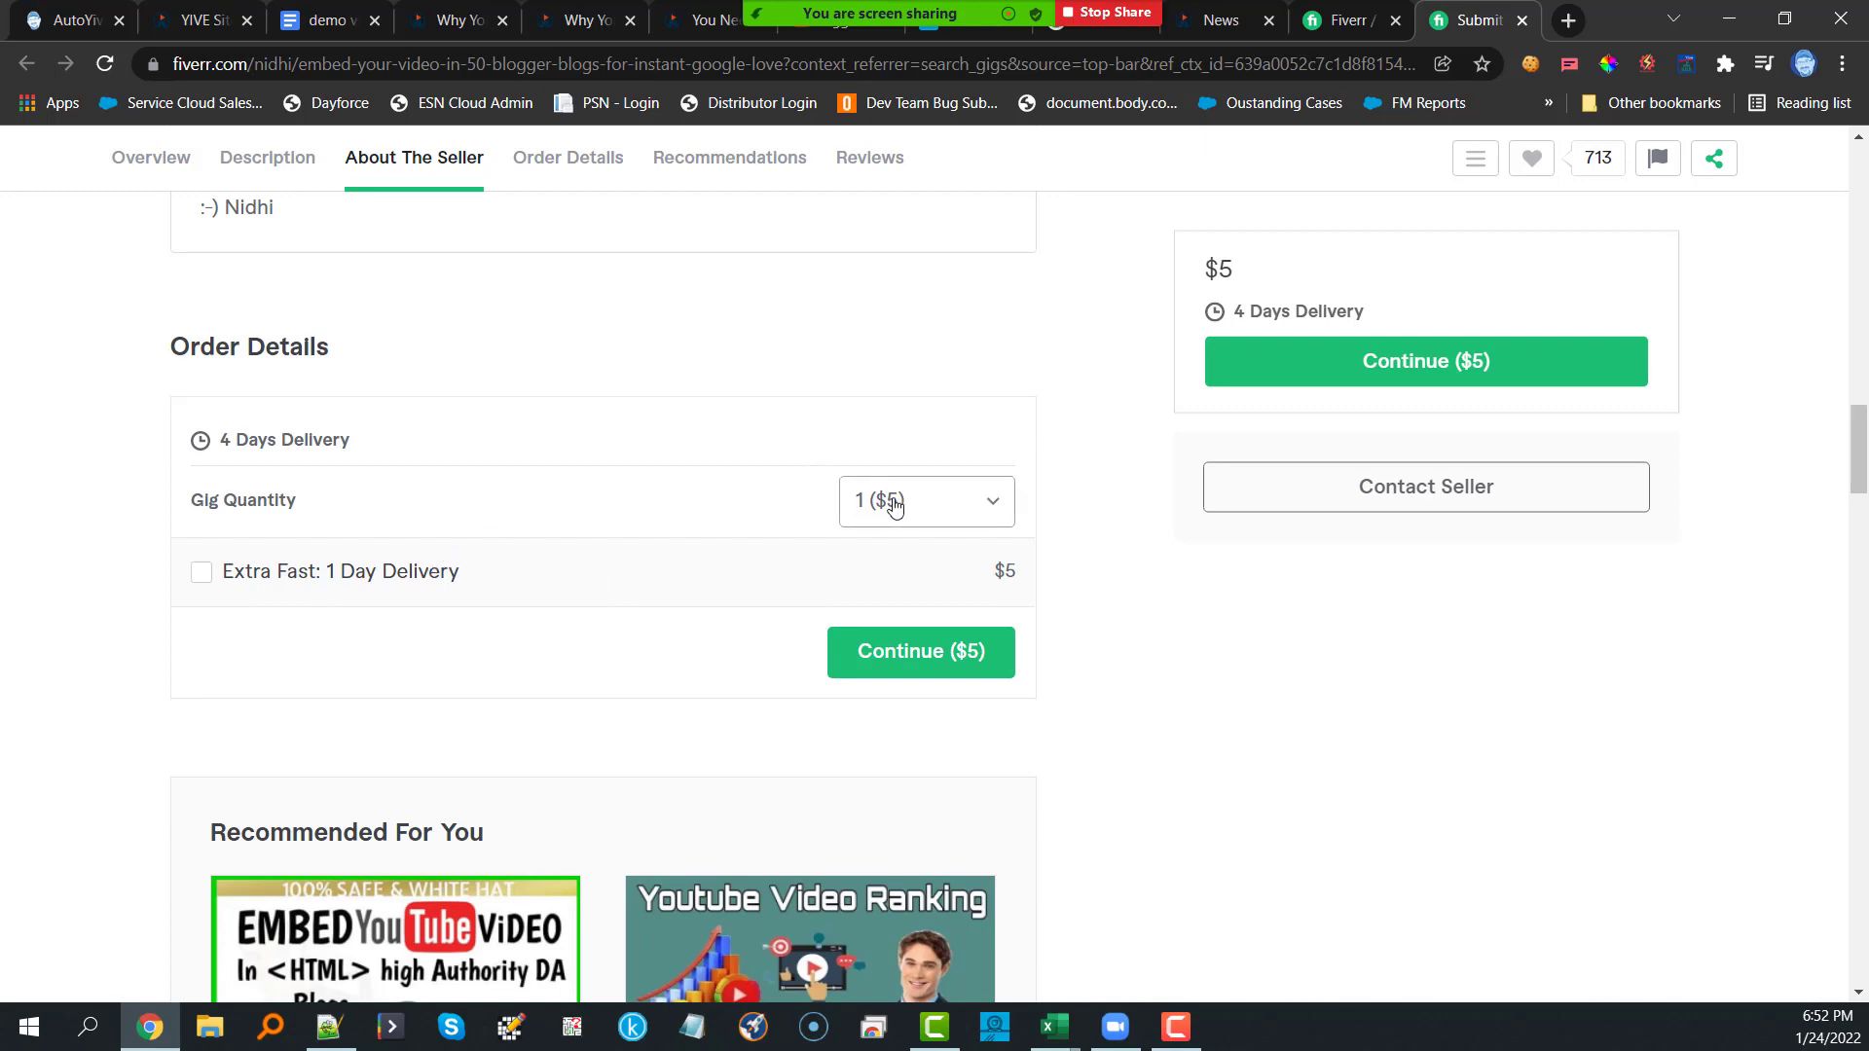
scroll(732, 486, up, 6)
scroll(732, 485, up, 15)
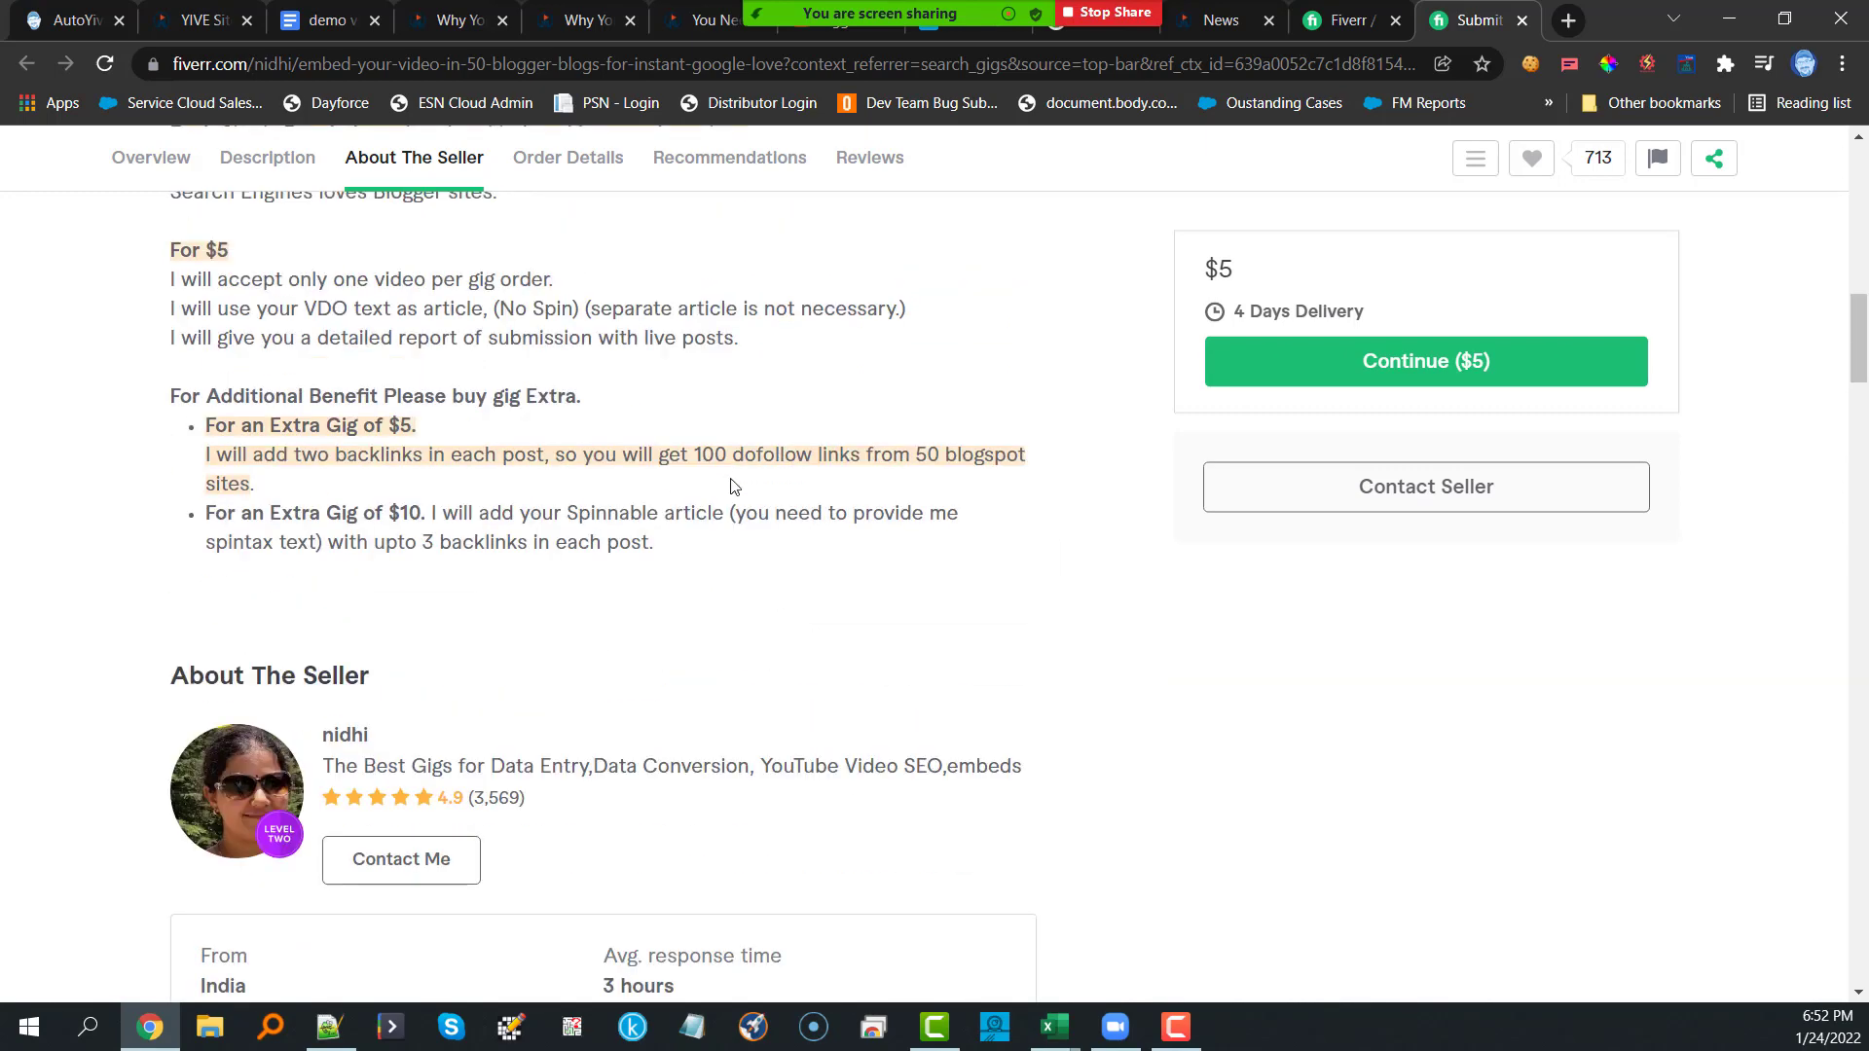
scroll(732, 485, up, 2)
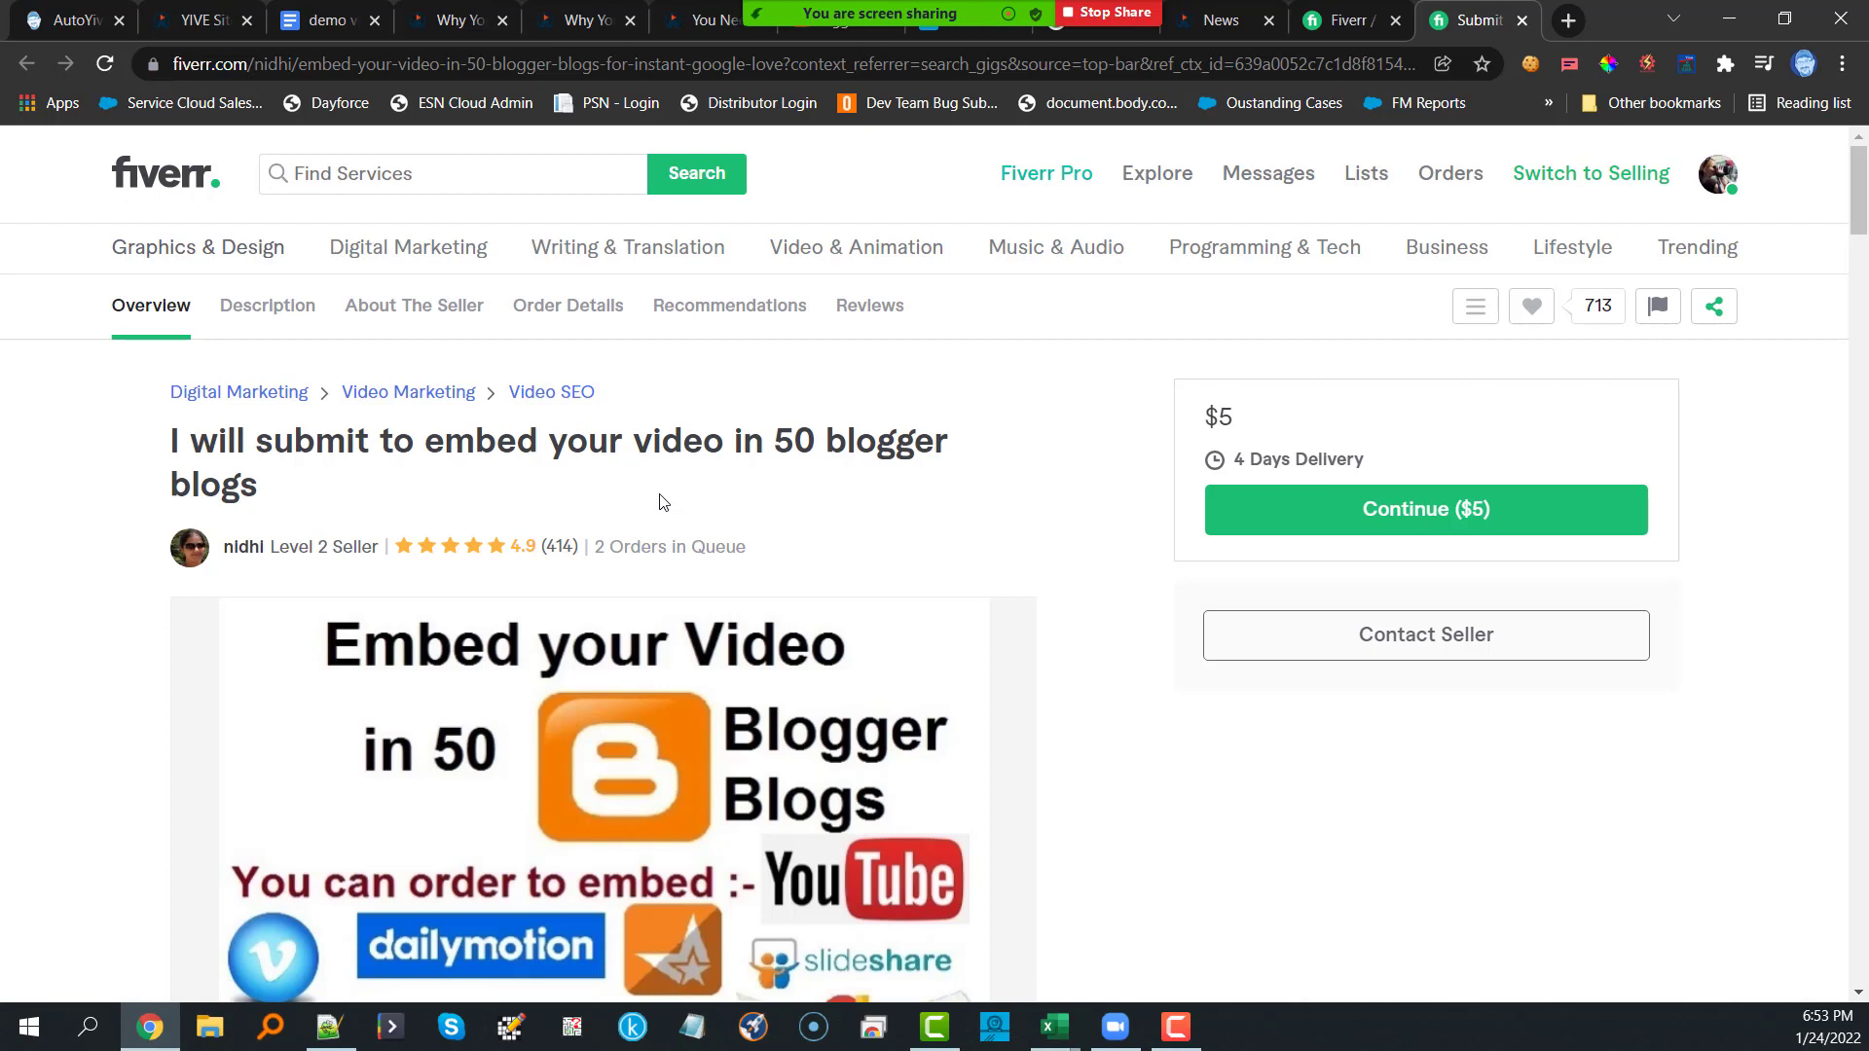
Step: Browse down the 'vimeo video embed' gig cards, then scroll back to the top
click(1352, 24)
scroll(842, 428, down, 2)
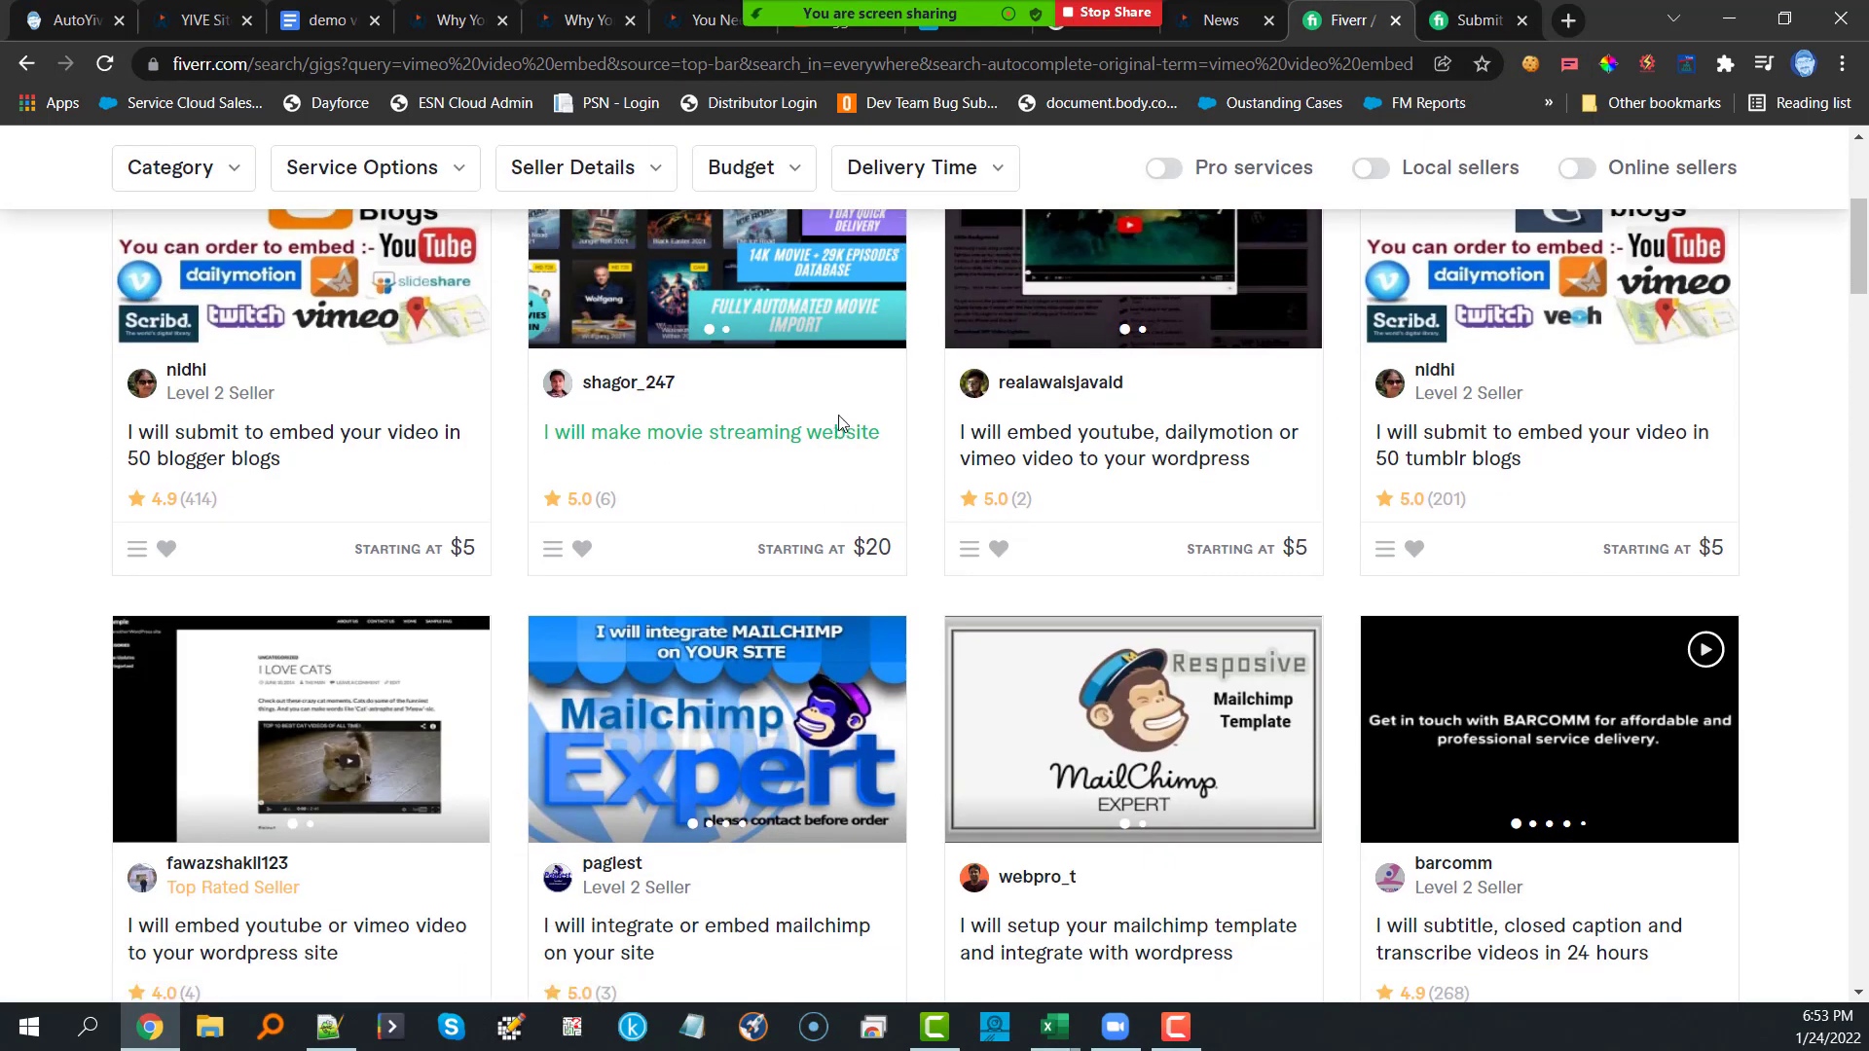
scroll(798, 434, down, 1)
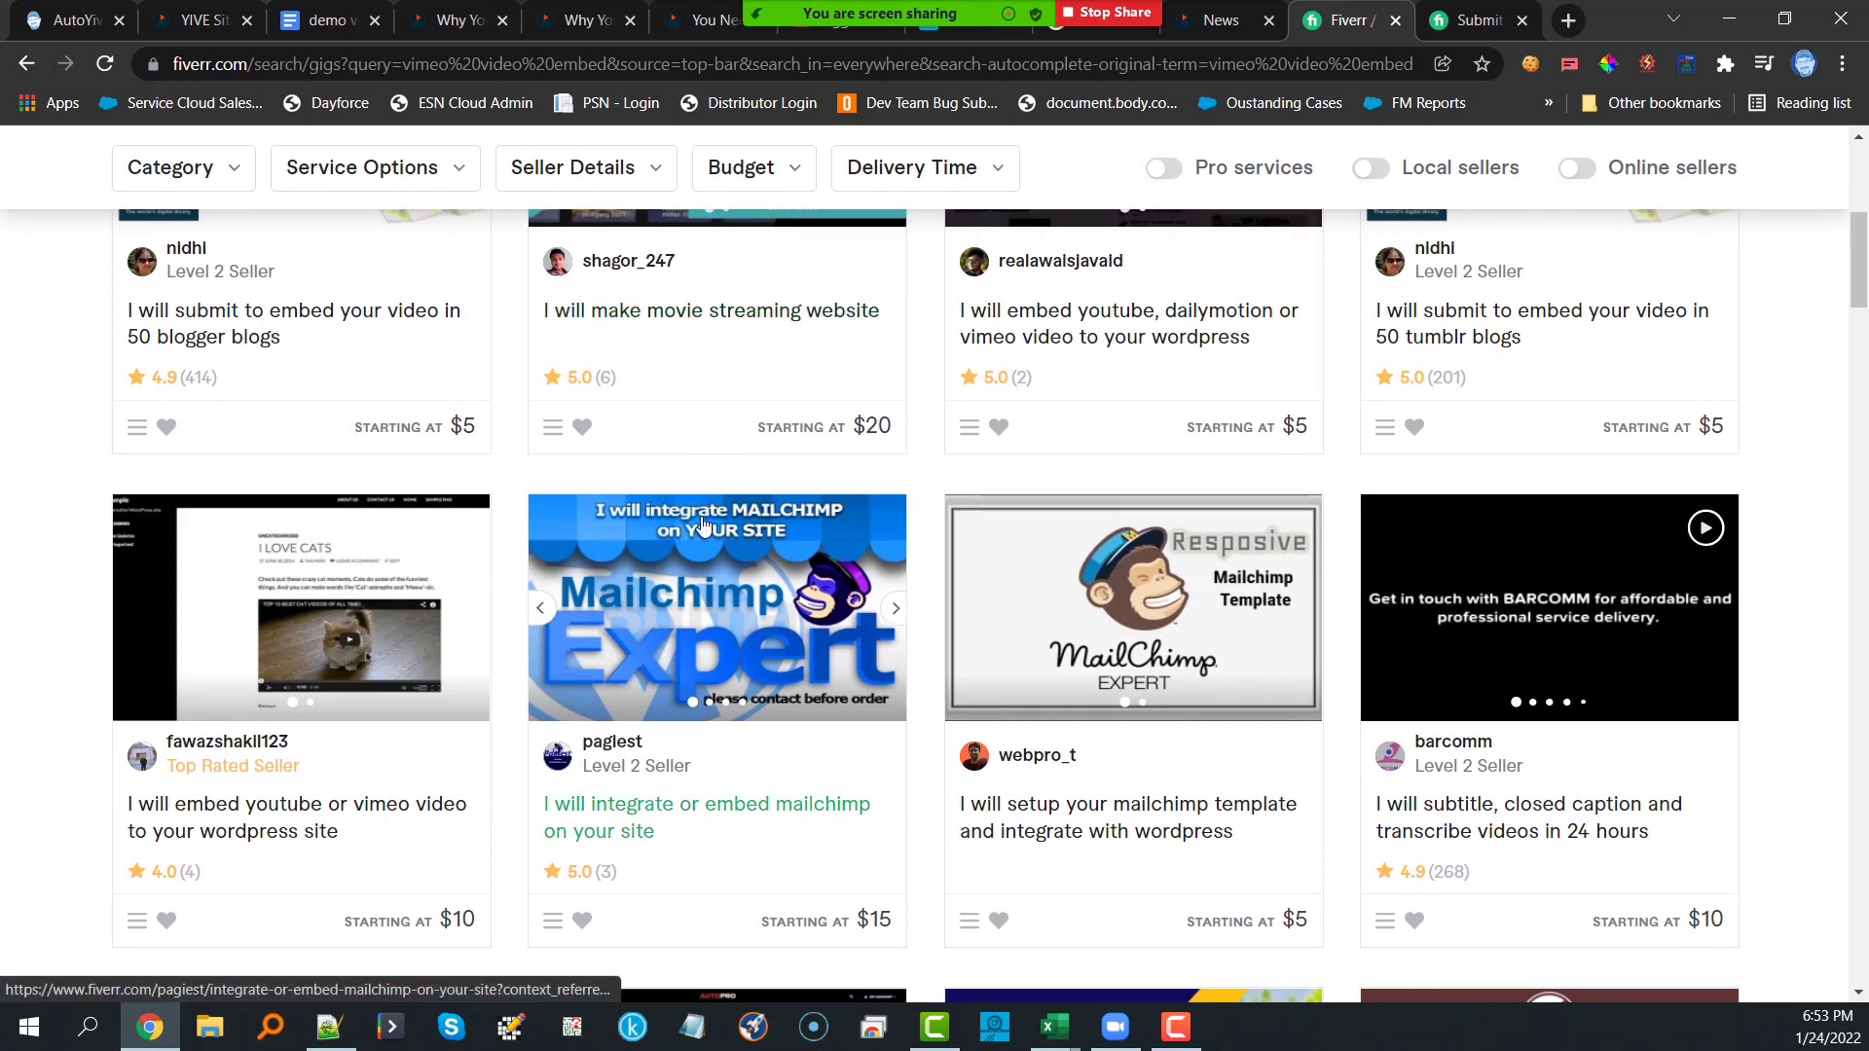
scroll(1185, 444, down, 1)
scroll(1076, 480, down, 2)
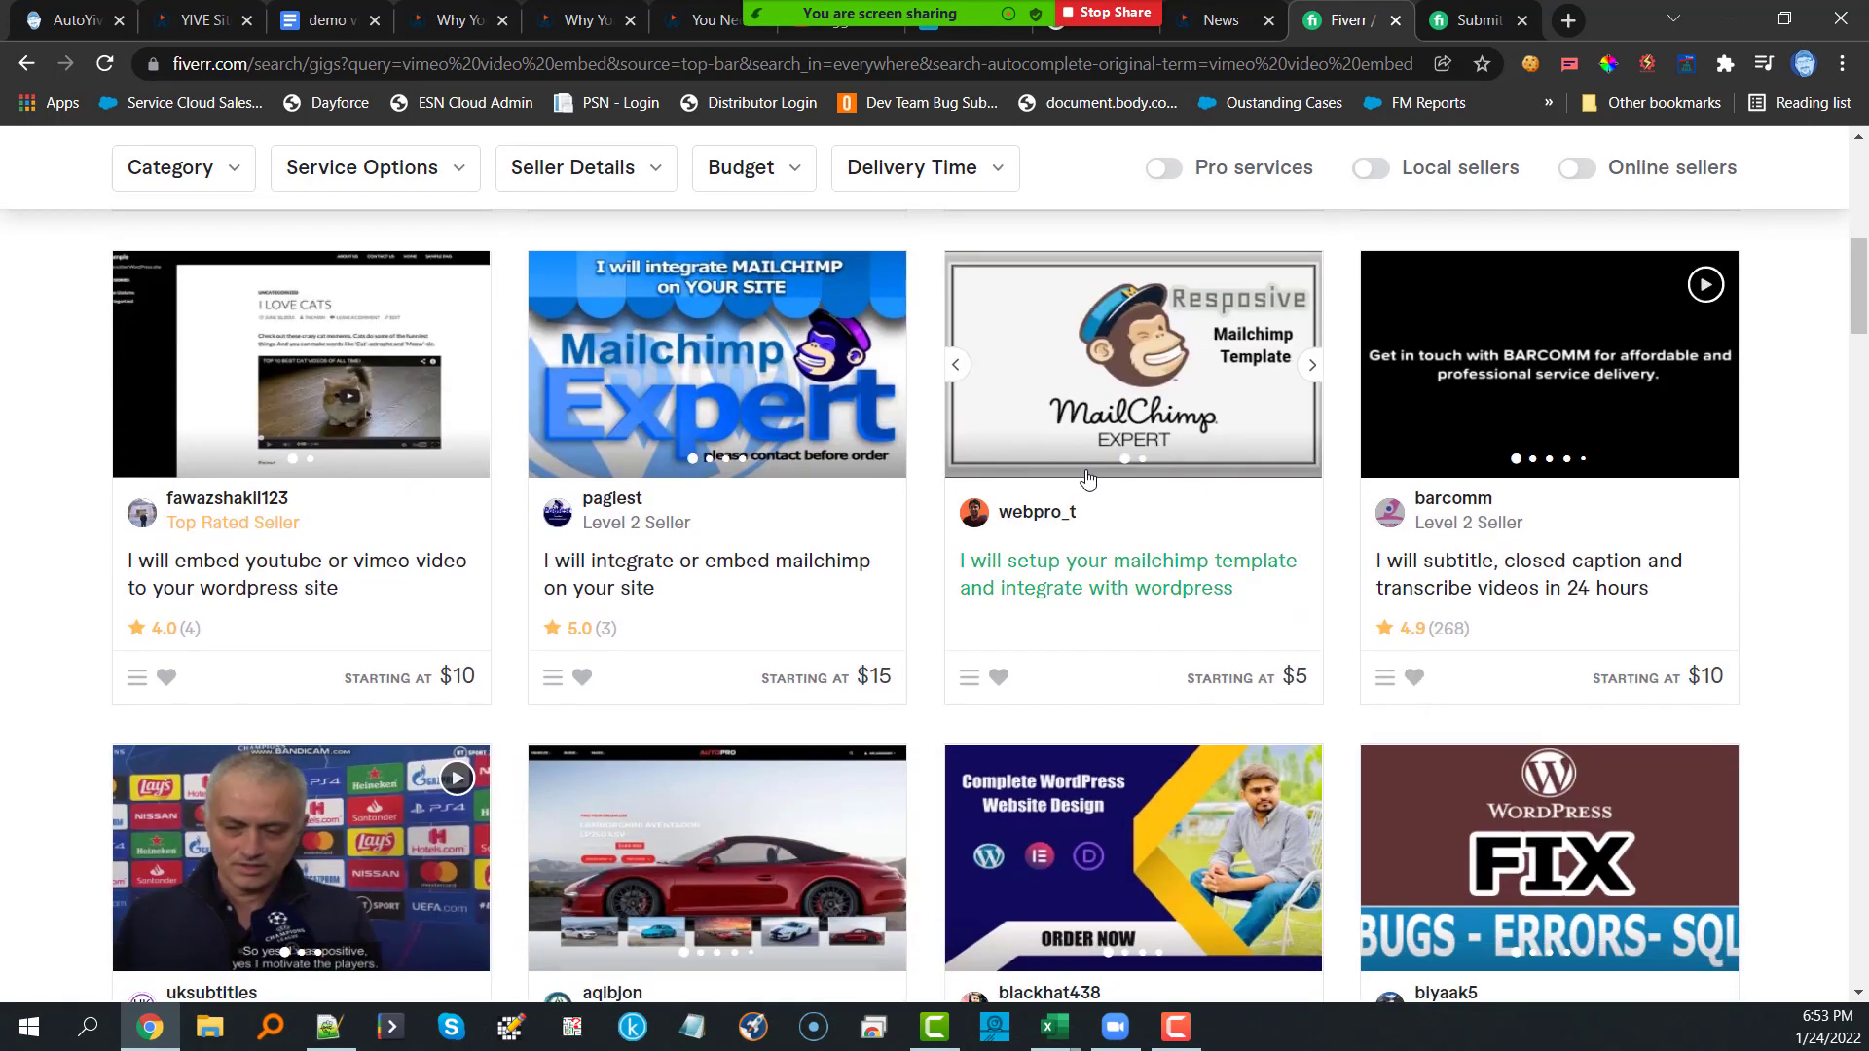
scroll(1078, 480, down, 4)
scroll(1076, 480, down, 7)
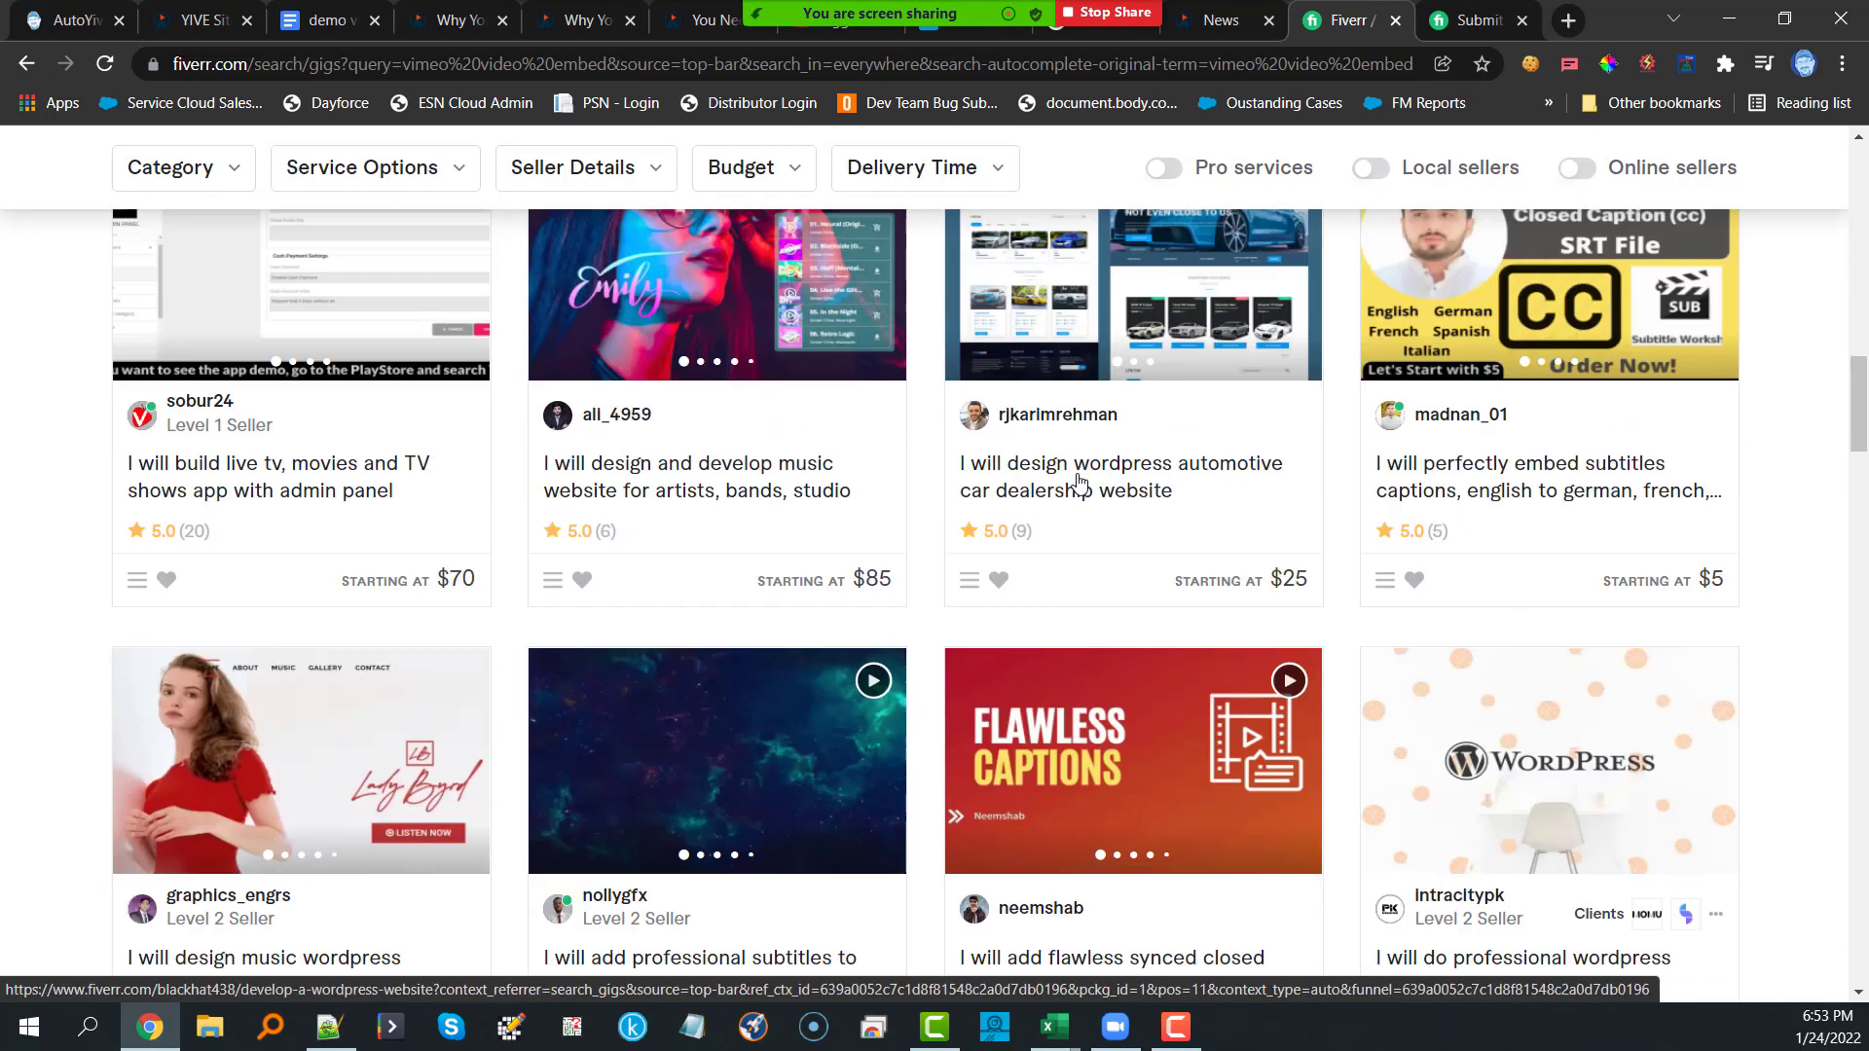
scroll(800, 505, up, 10)
scroll(800, 505, up, 10)
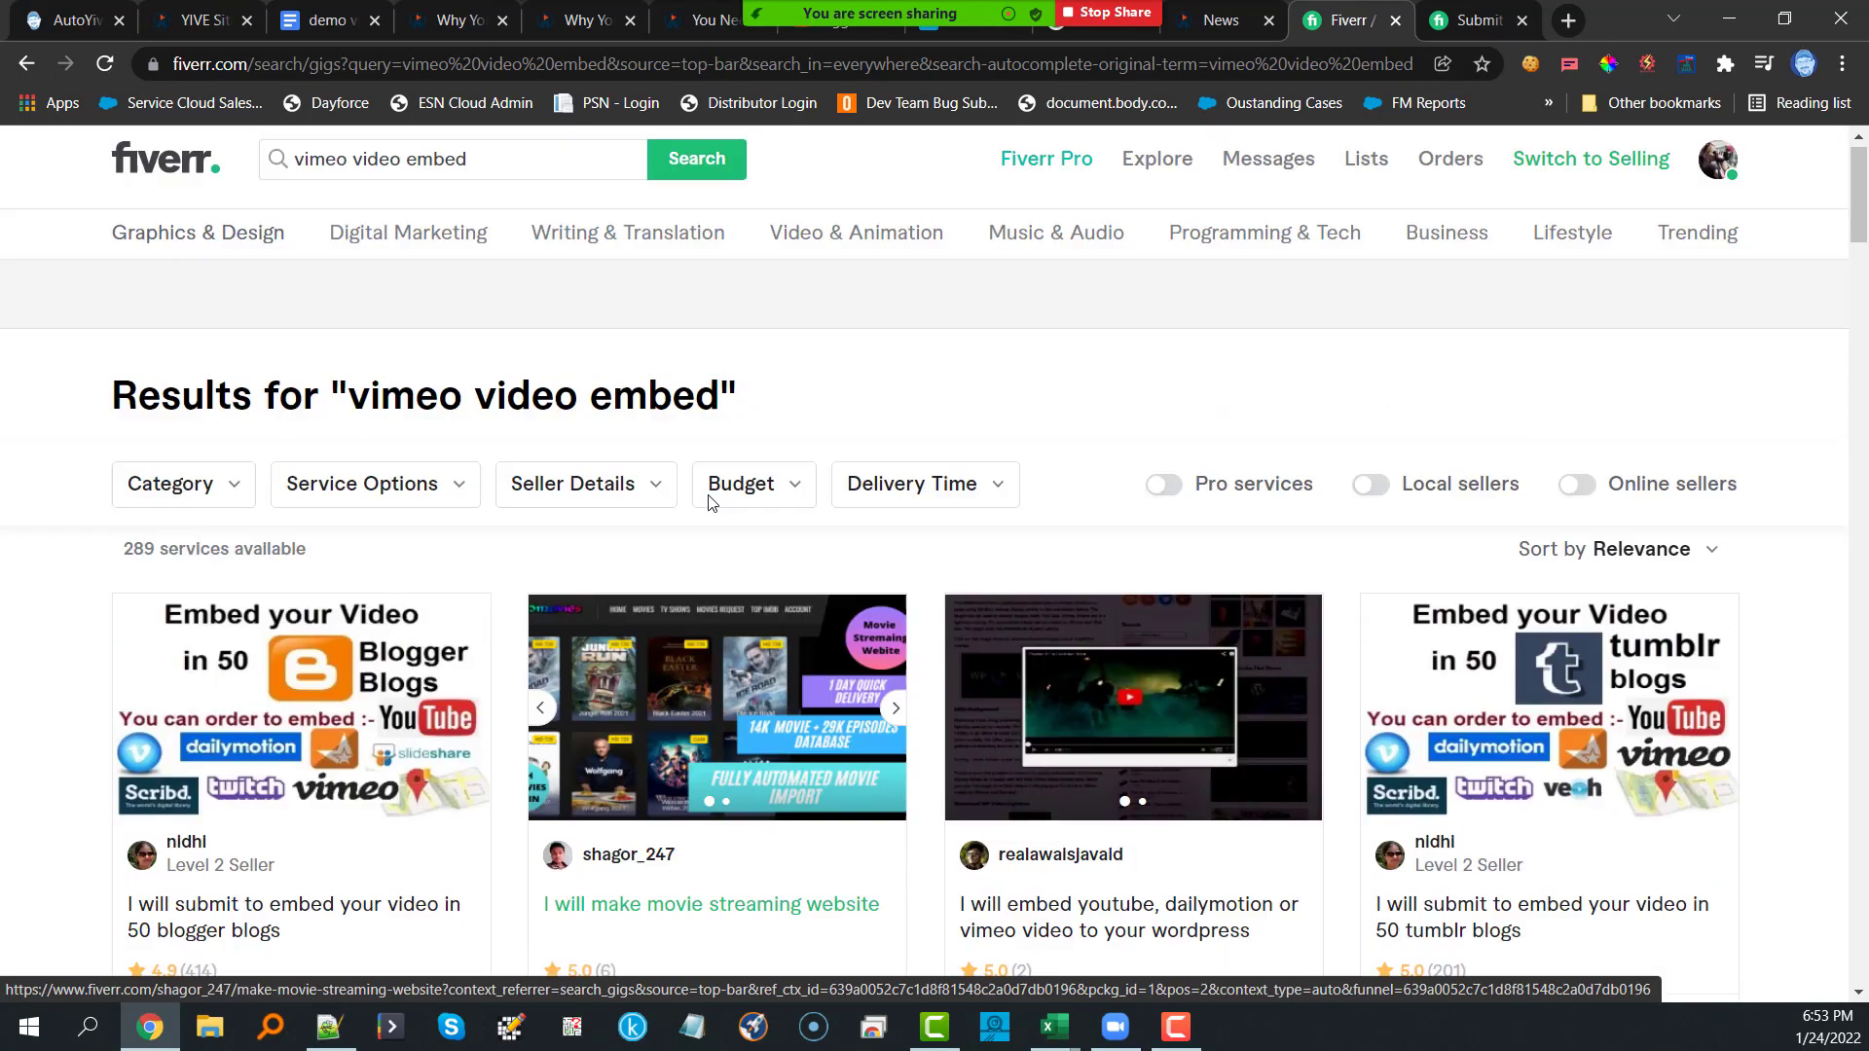
drag(493, 177, 260, 175)
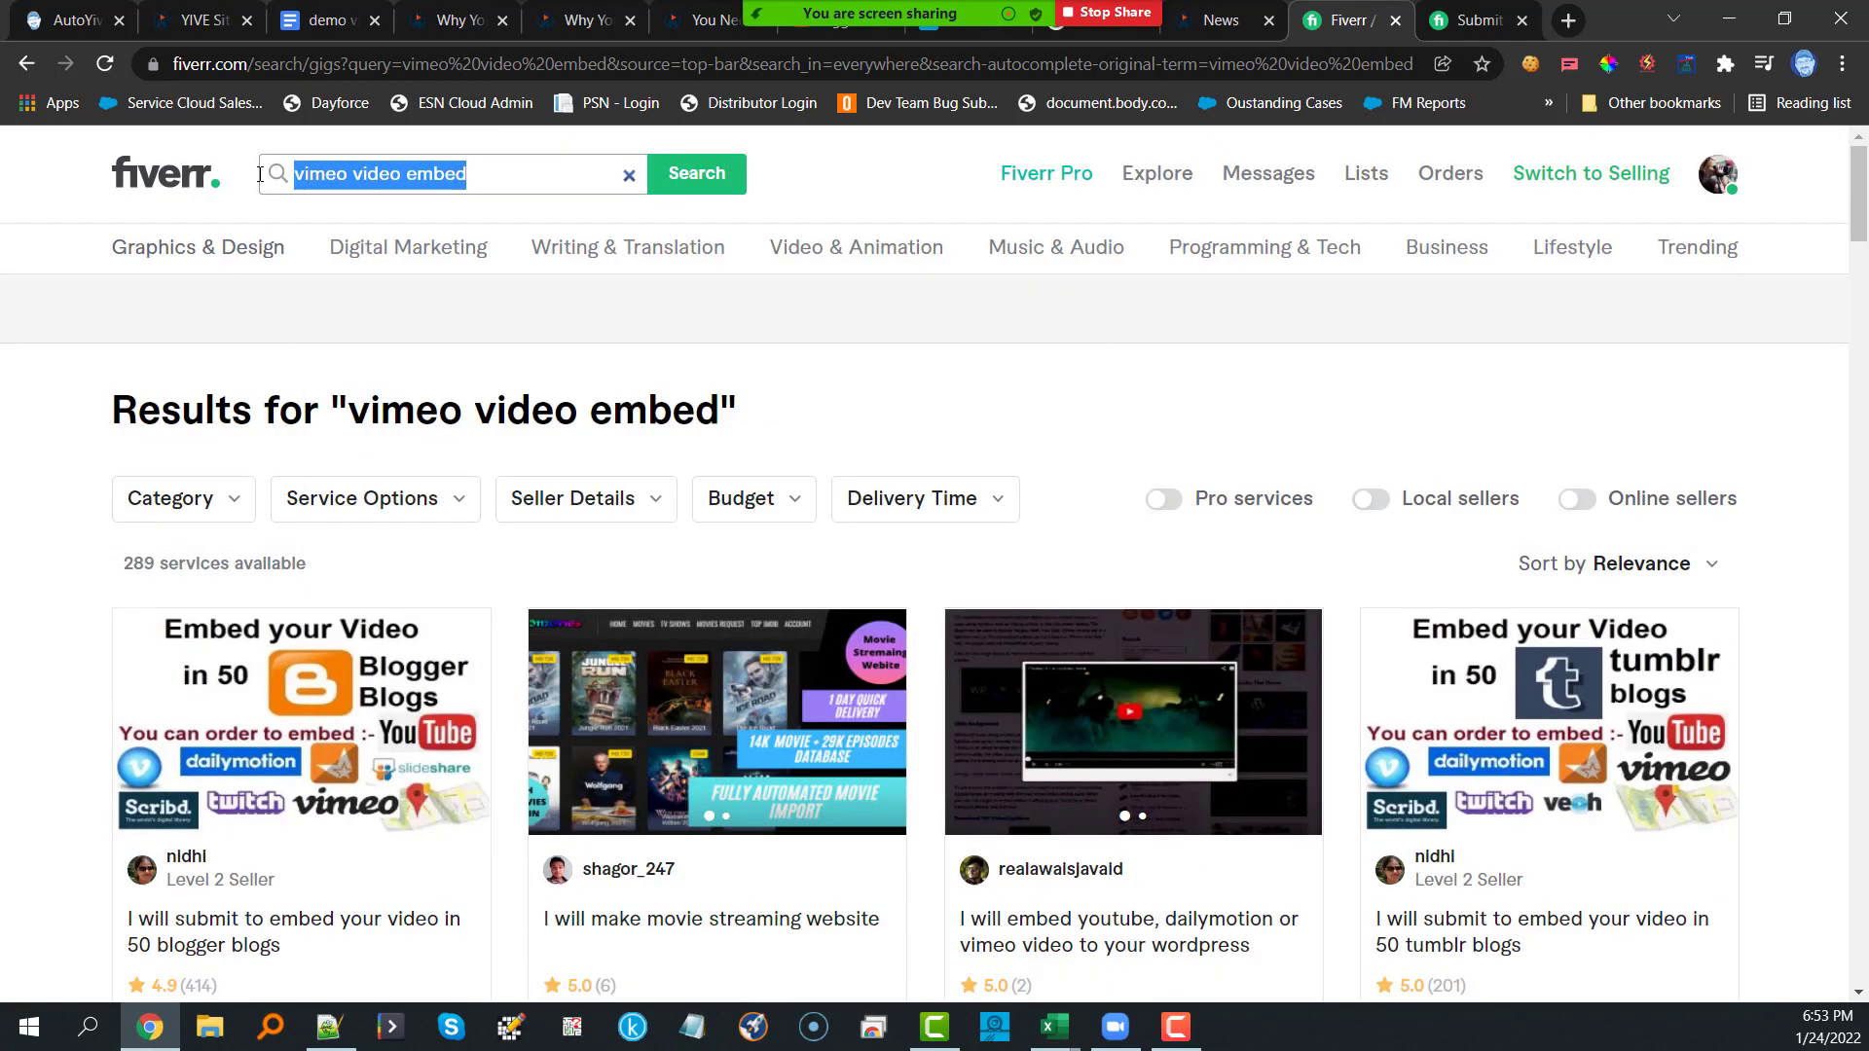
text(backlinks)
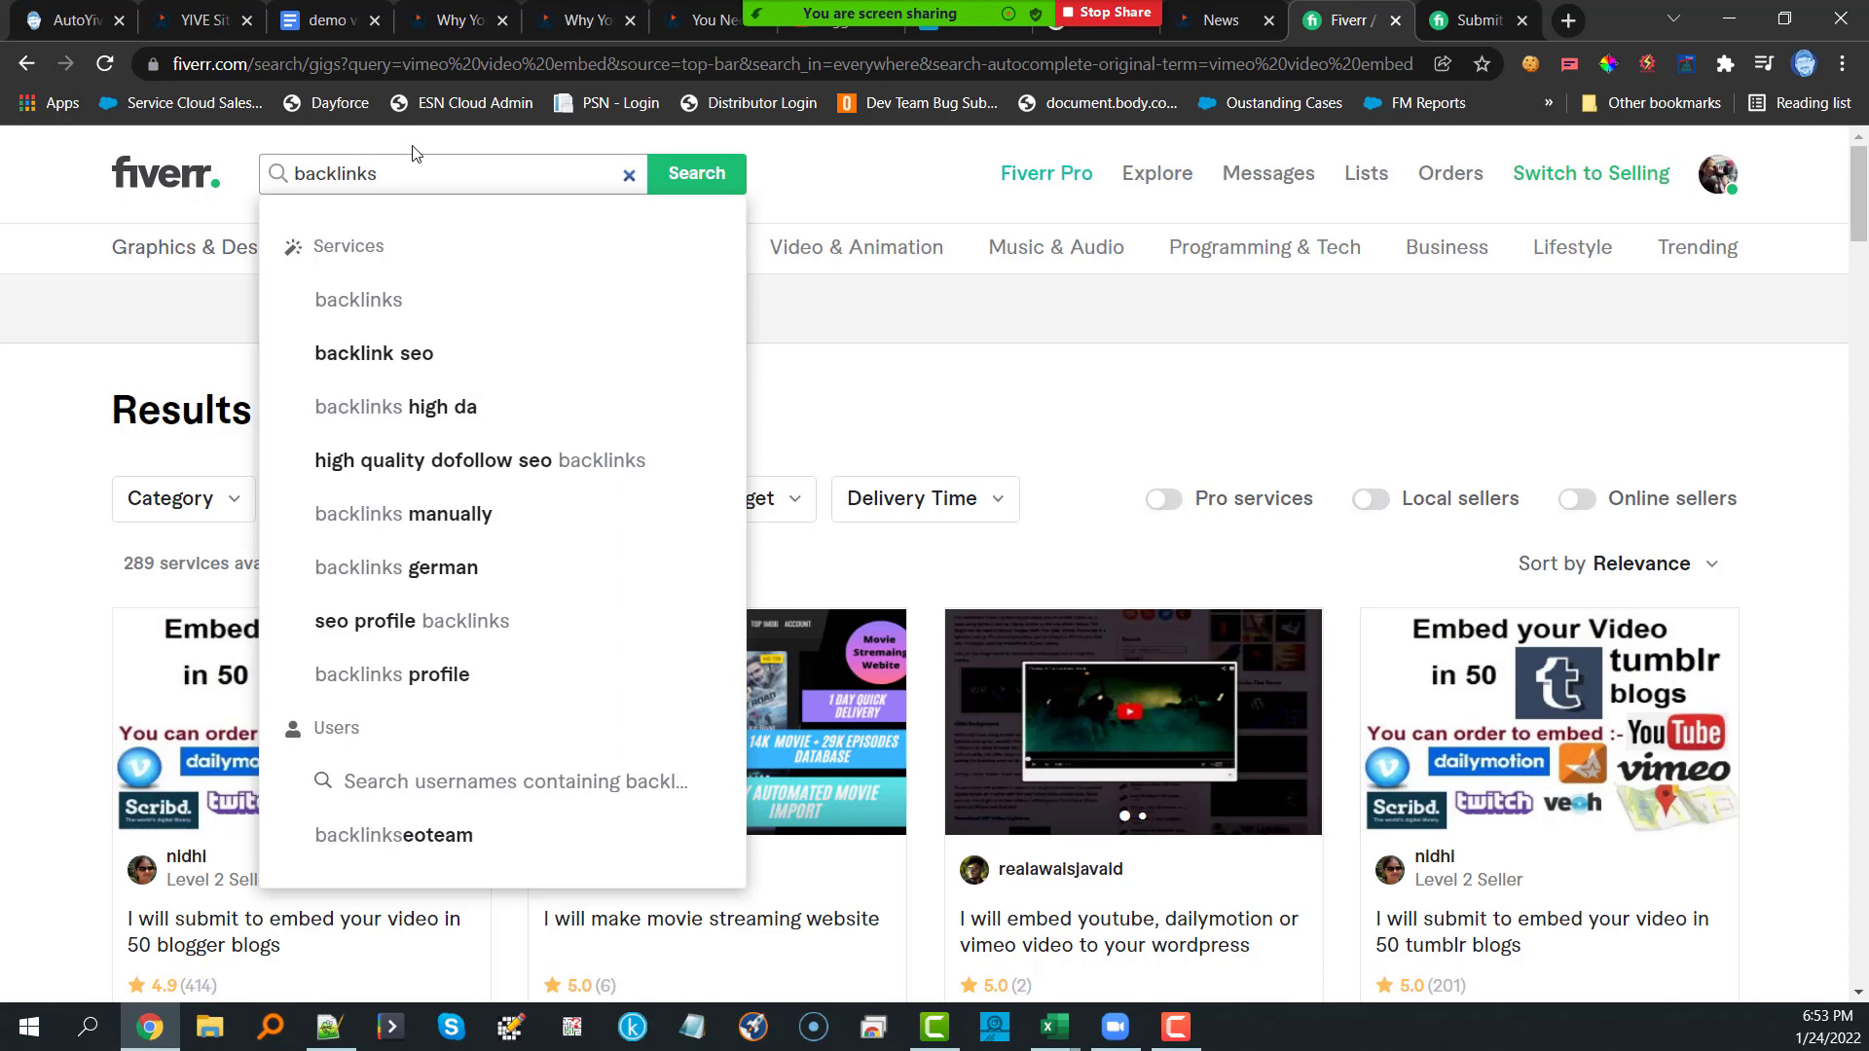
text( in blog pos)
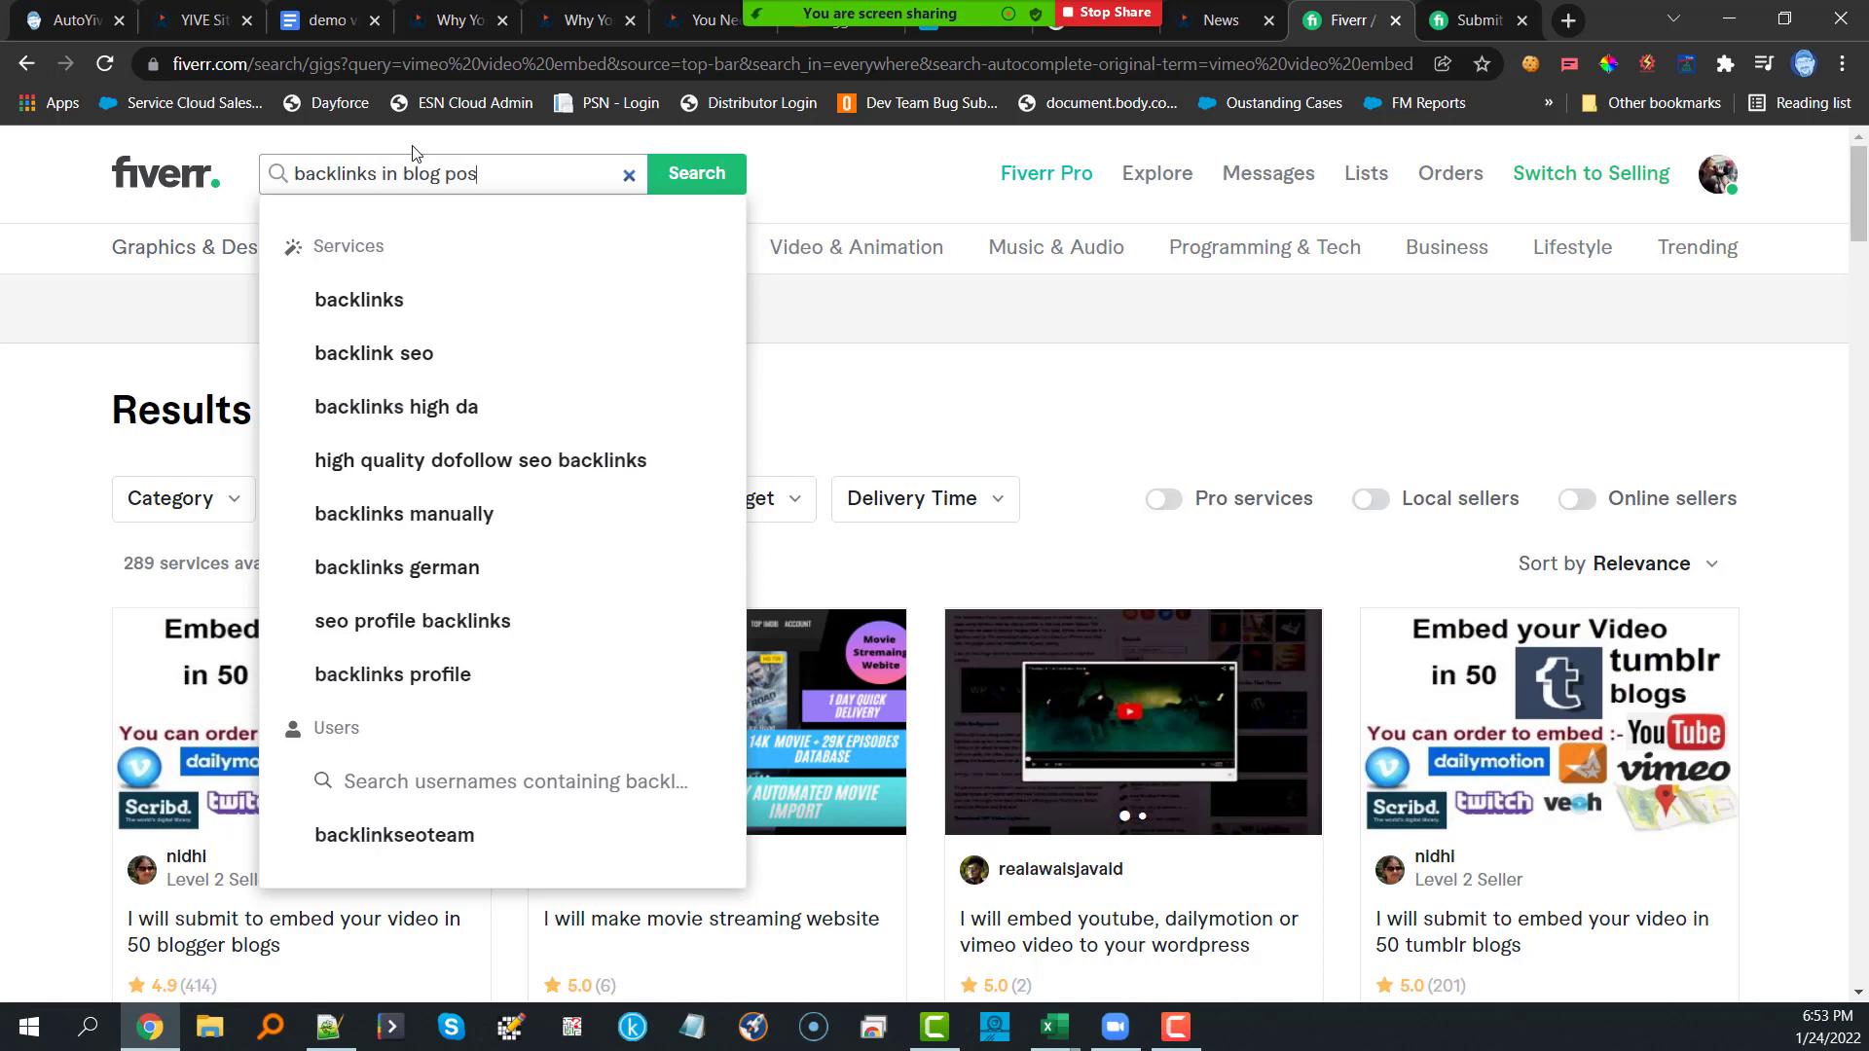
text(t)
key(Return)
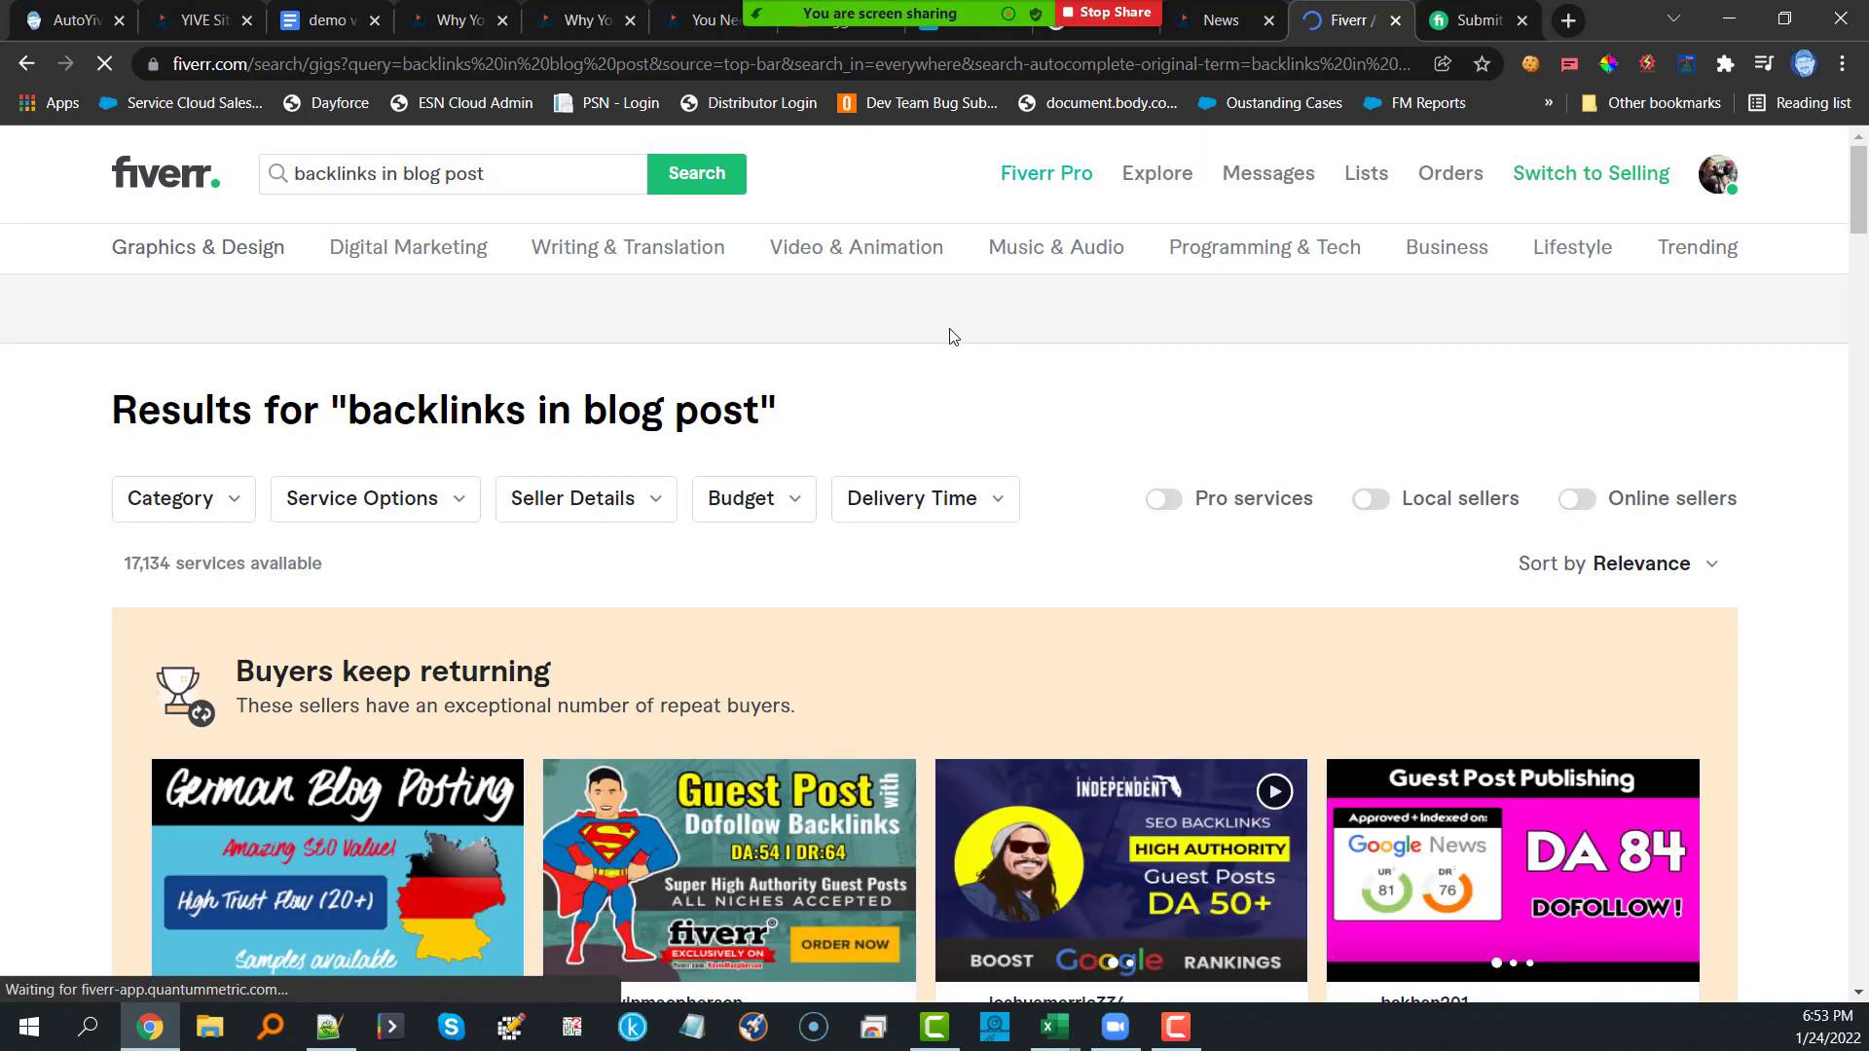
scroll(949, 321, down, 3)
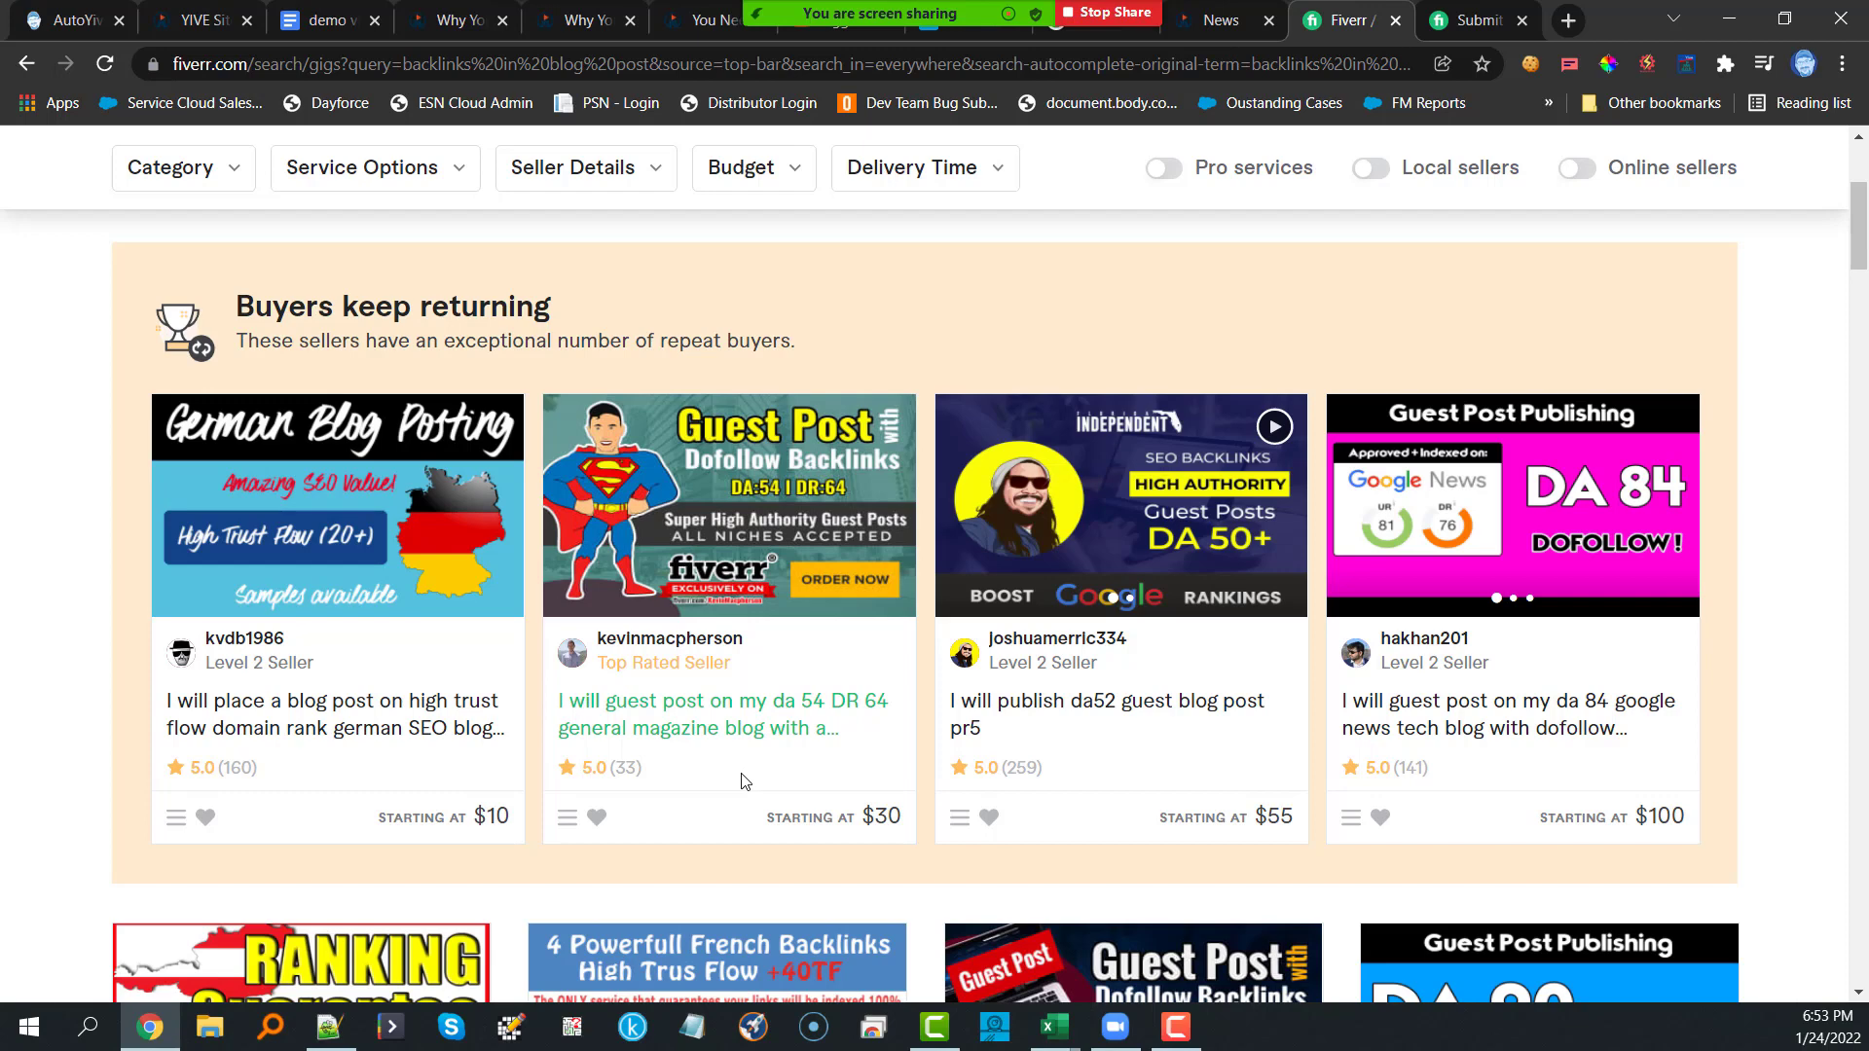
scroll(740, 781, down, 1)
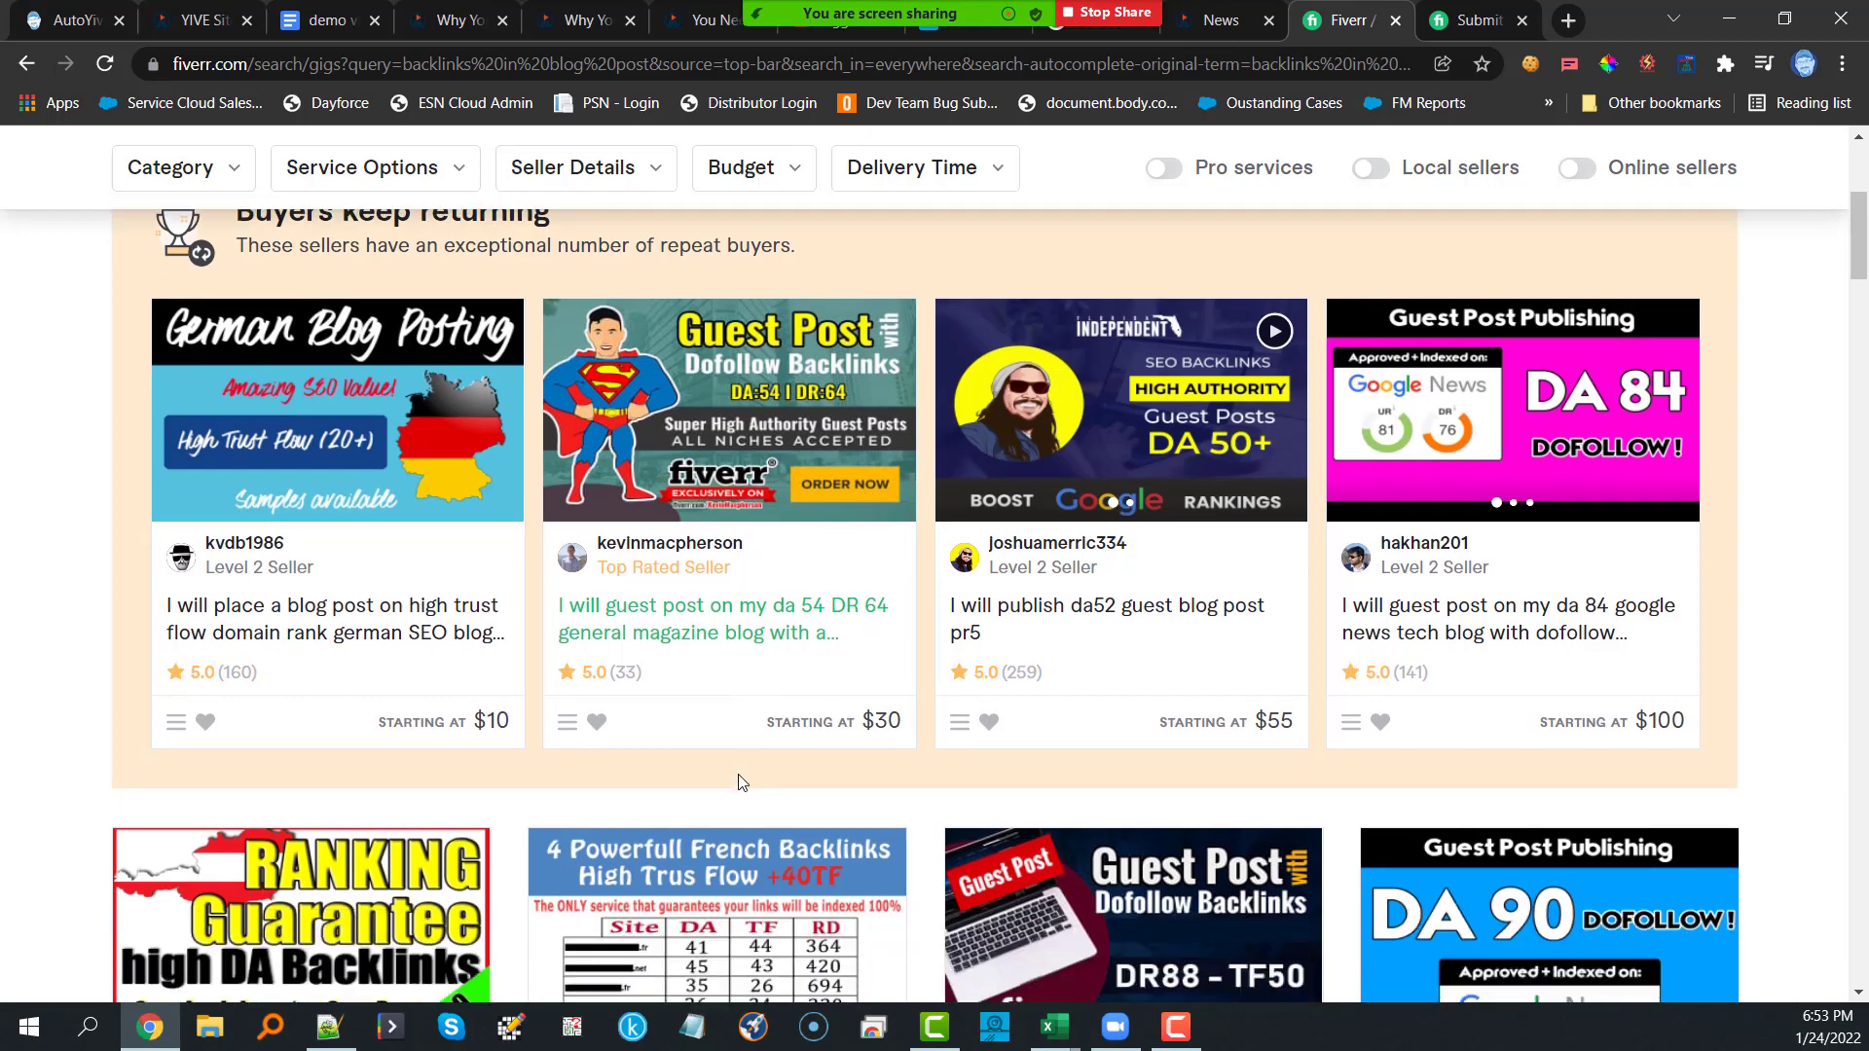
scroll(740, 781, down, 2)
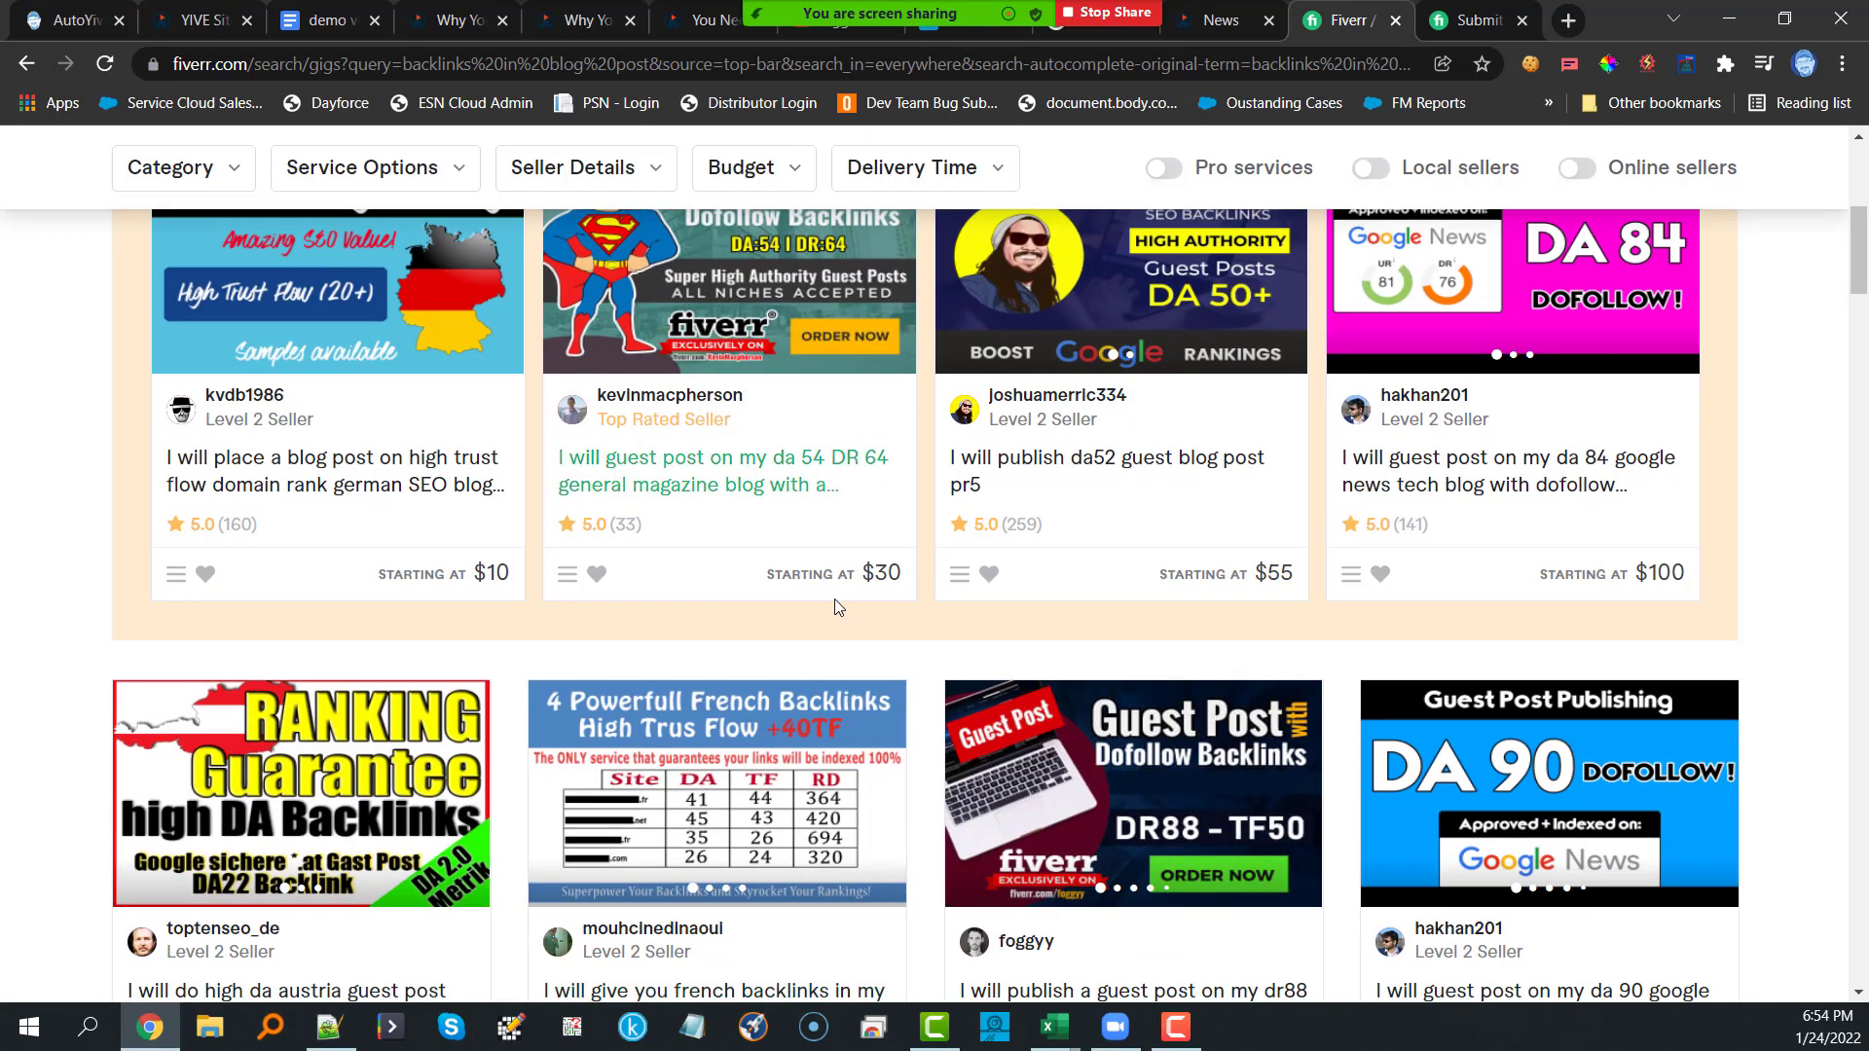
scroll(584, 662, down, 1)
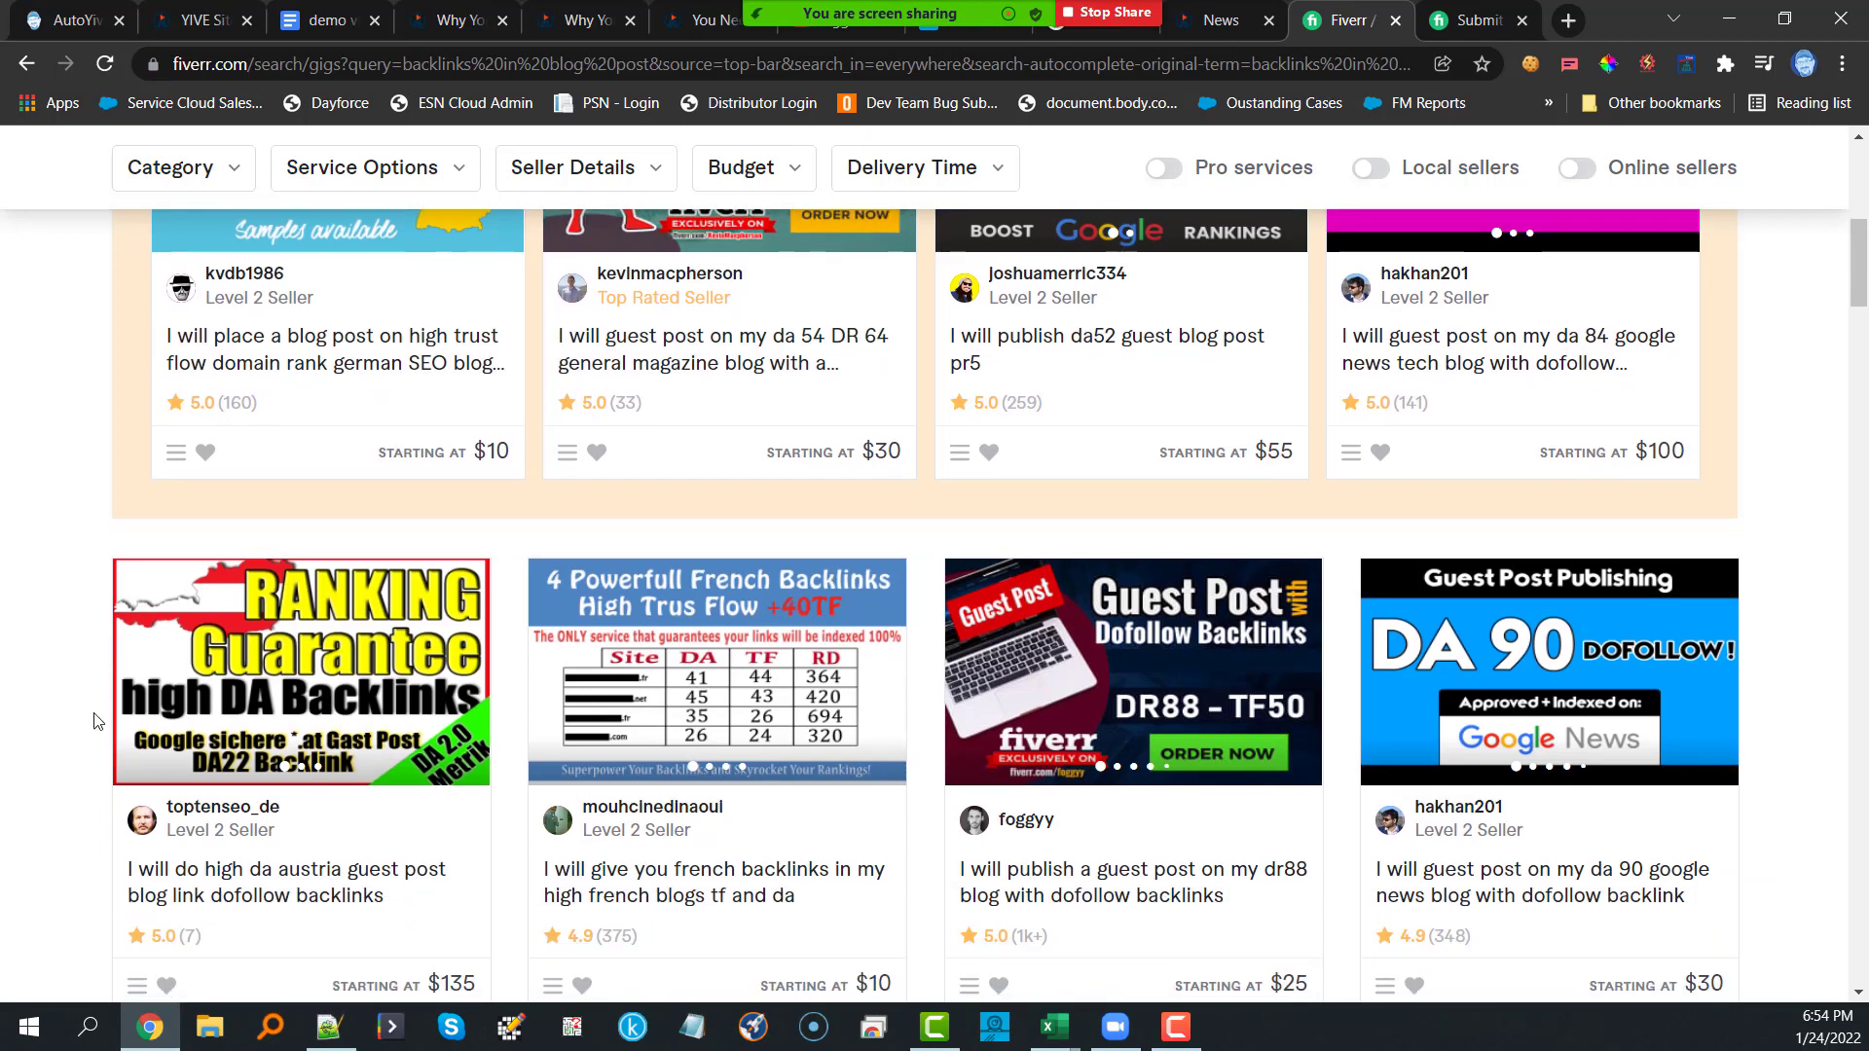
scroll(59, 735, down, 1)
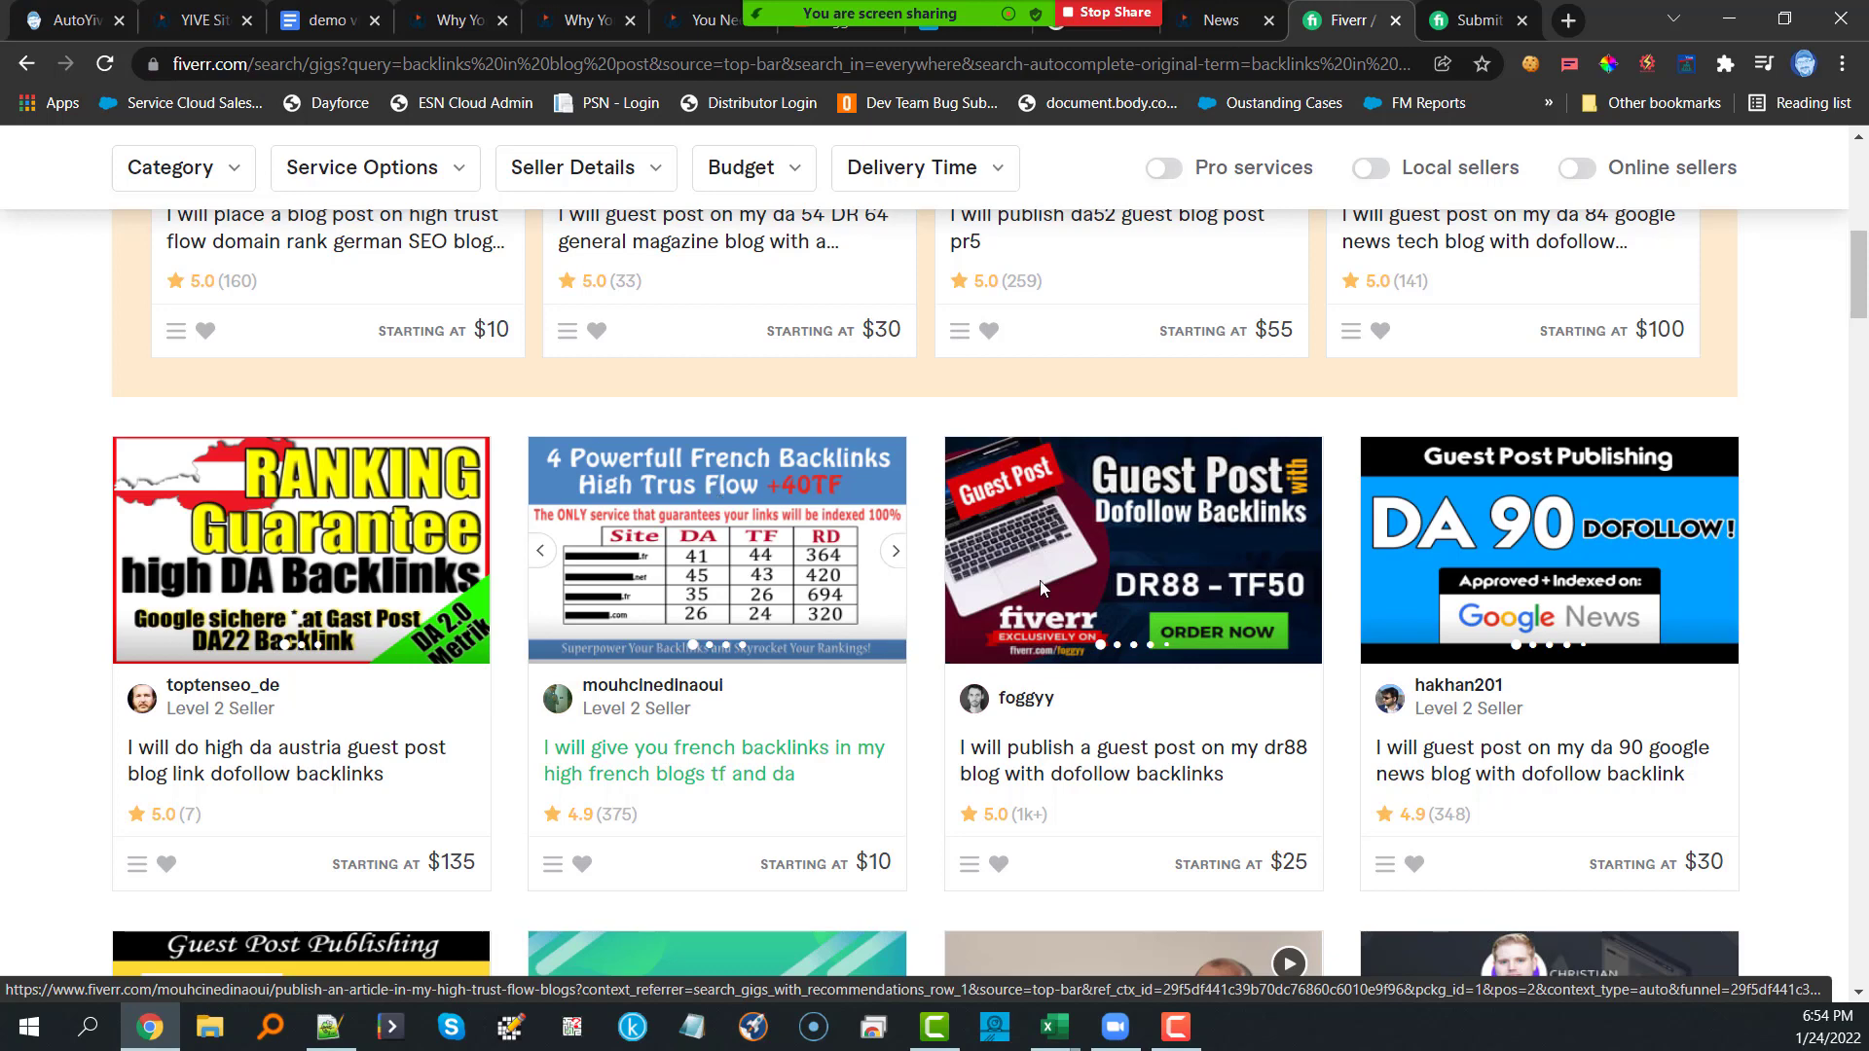
scroll(800, 627, down, 1)
scroll(800, 628, down, 2)
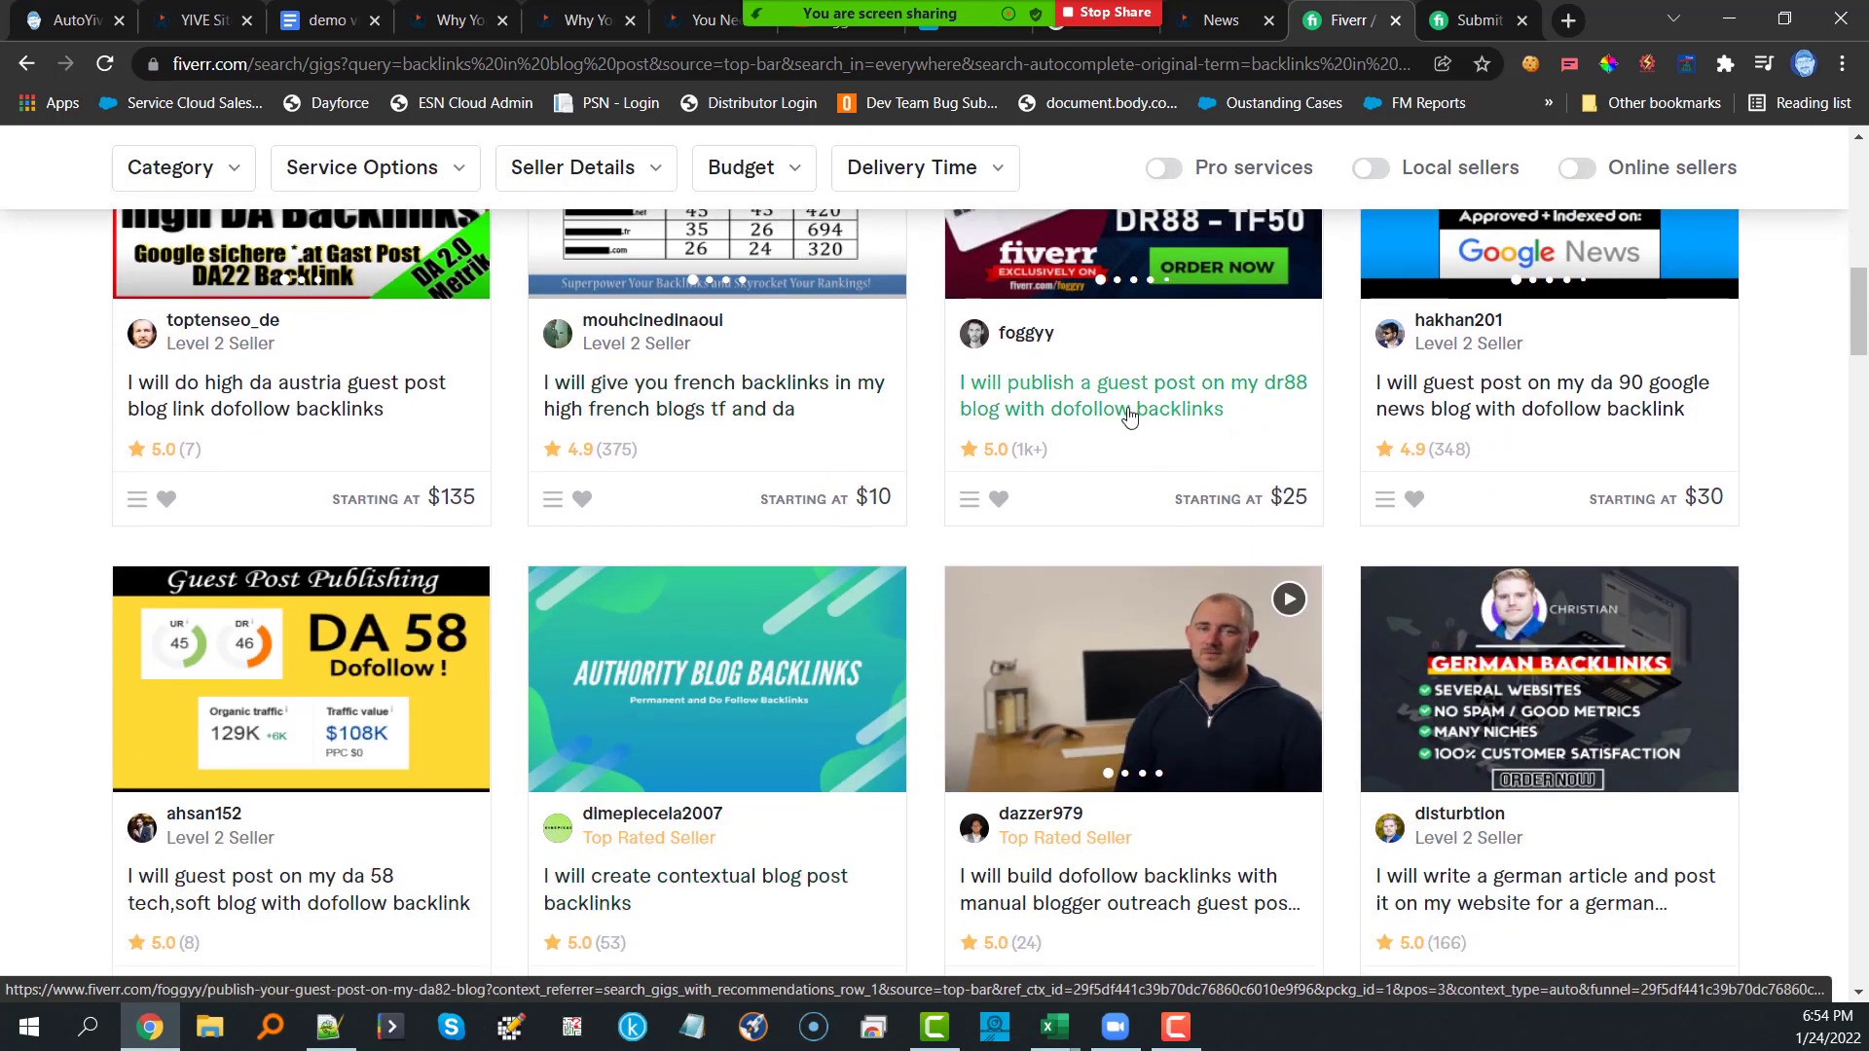
scroll(1139, 410, up, 1)
scroll(1129, 417, up, 1)
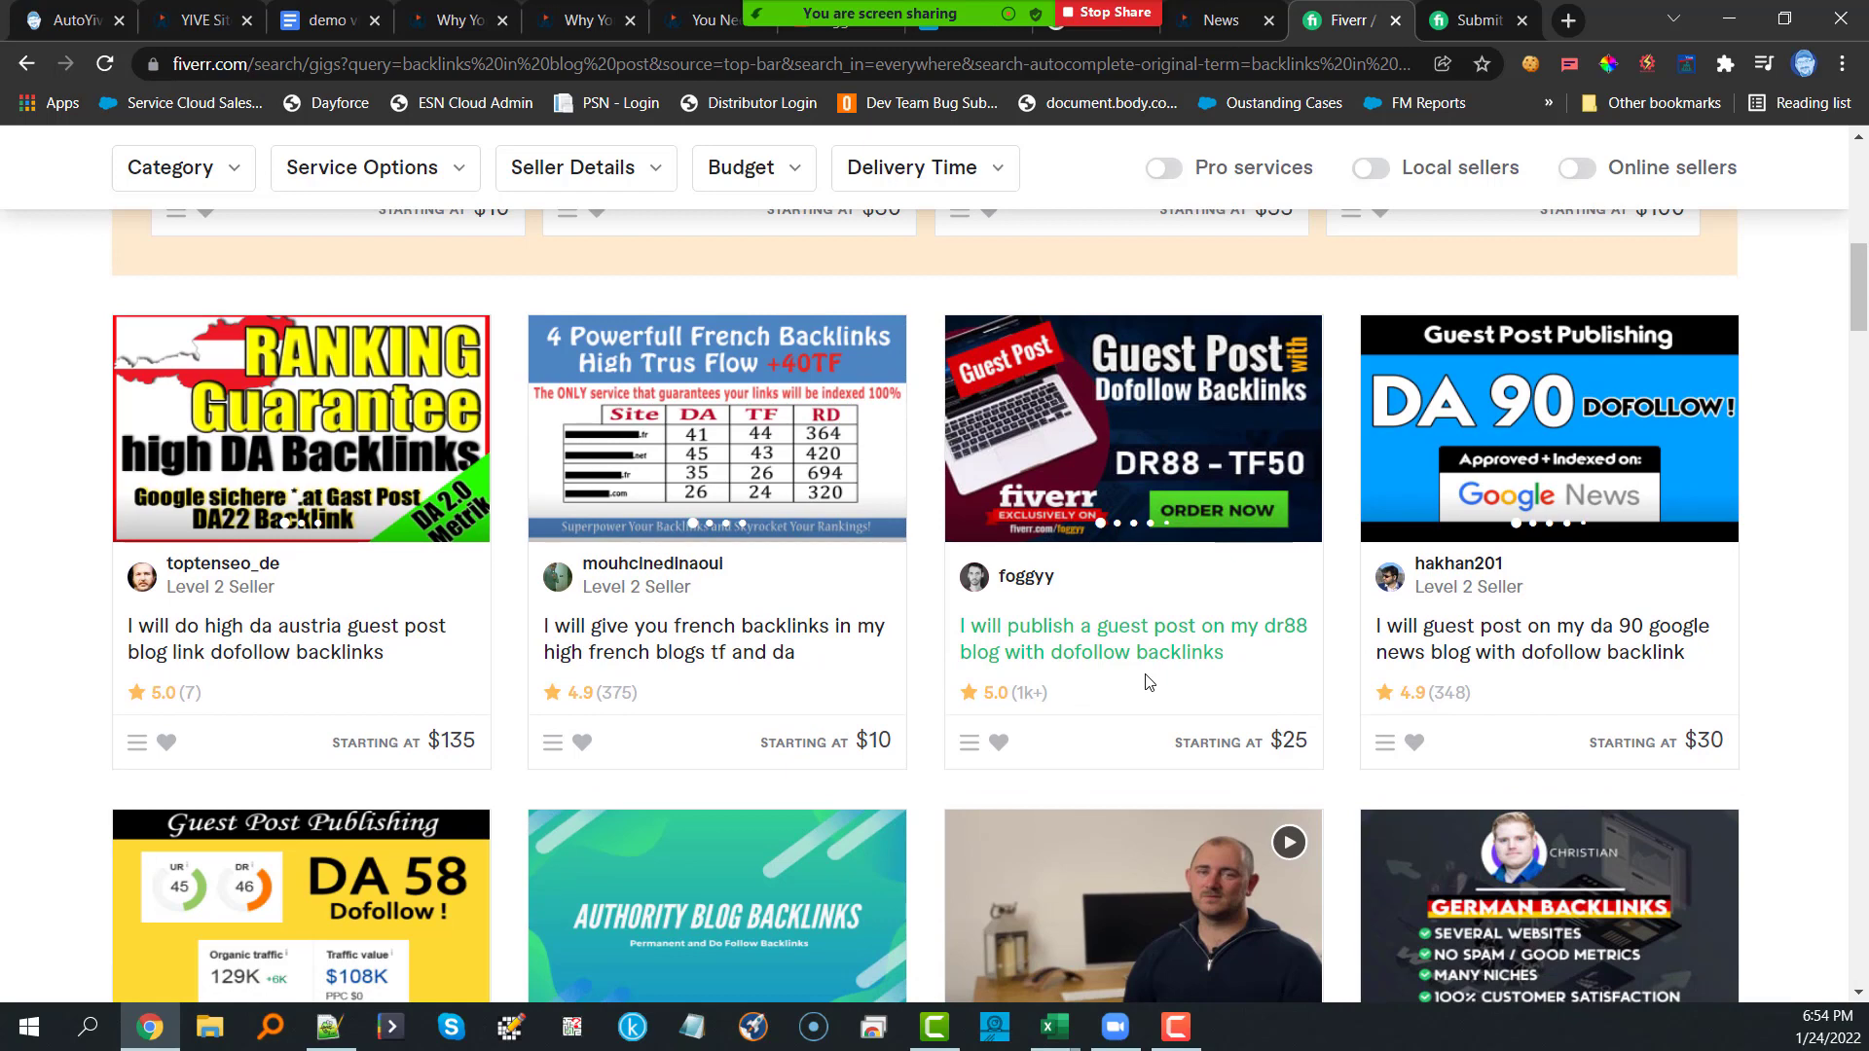
scroll(1022, 671, down, 2)
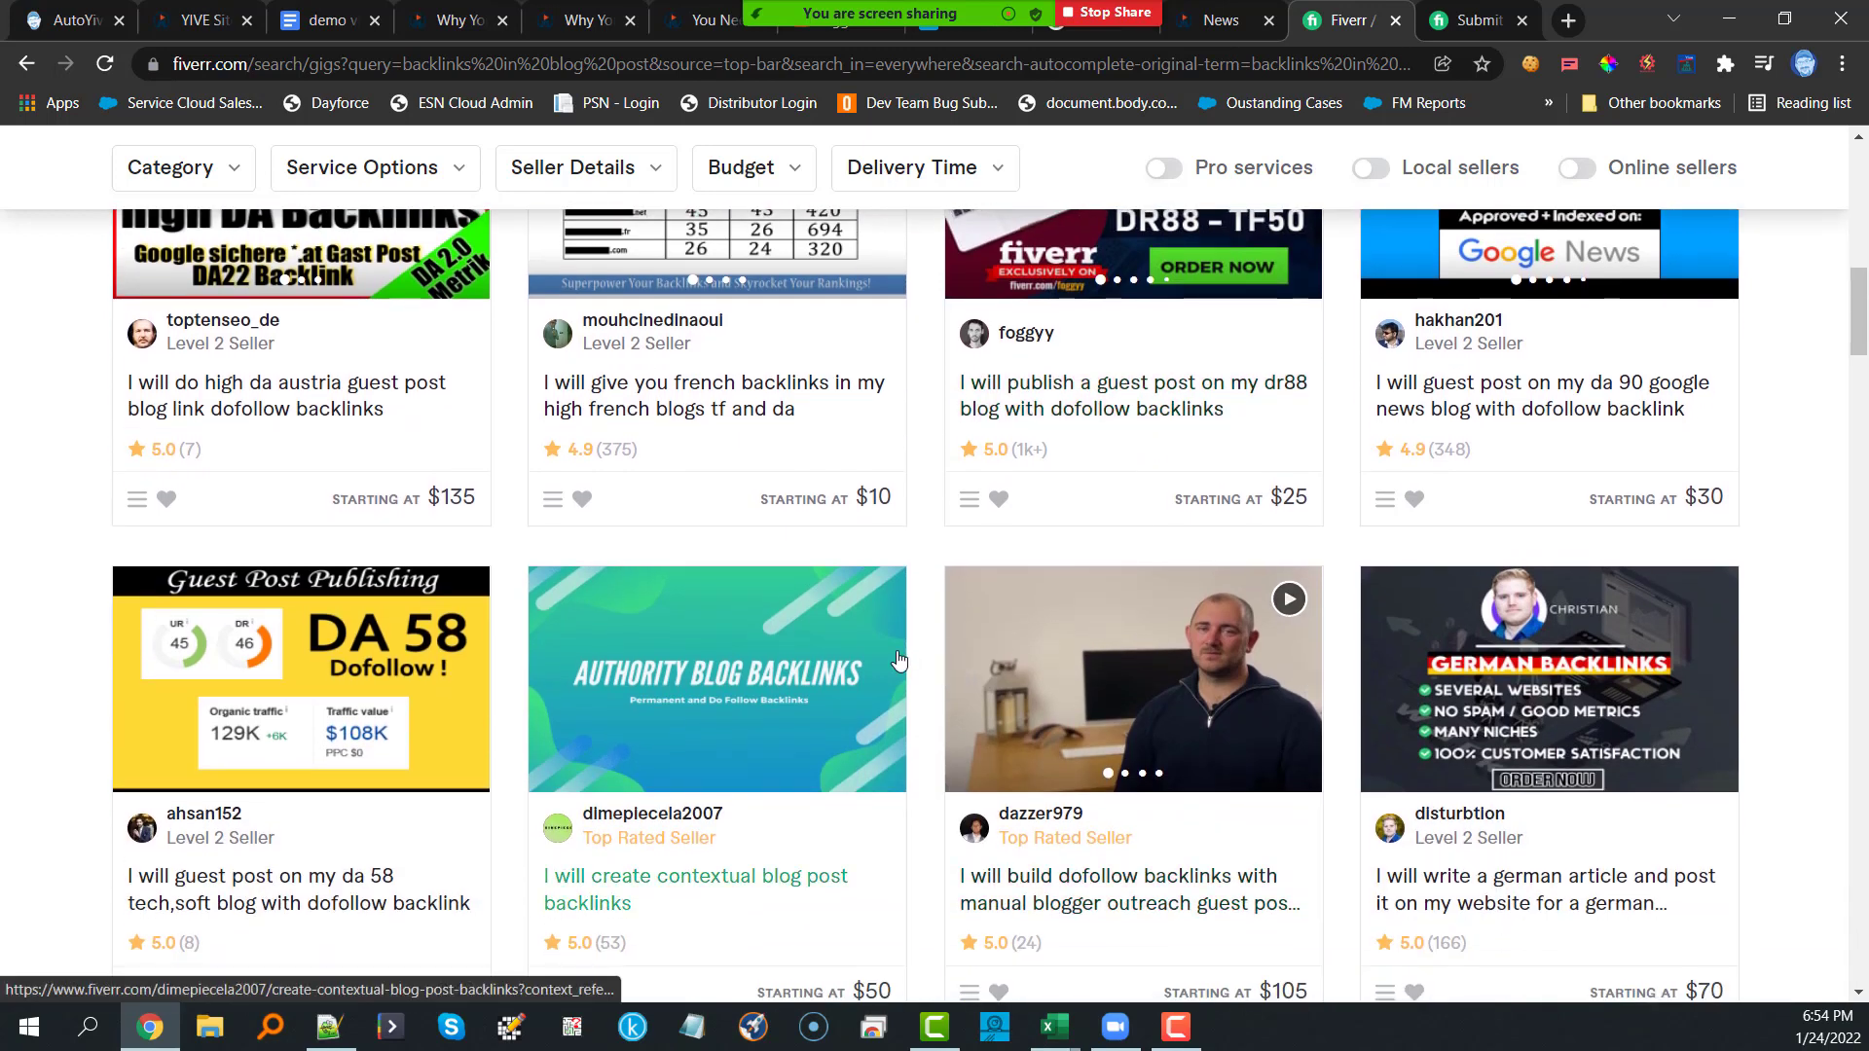
scroll(898, 661, down, 1)
scroll(897, 661, down, 2)
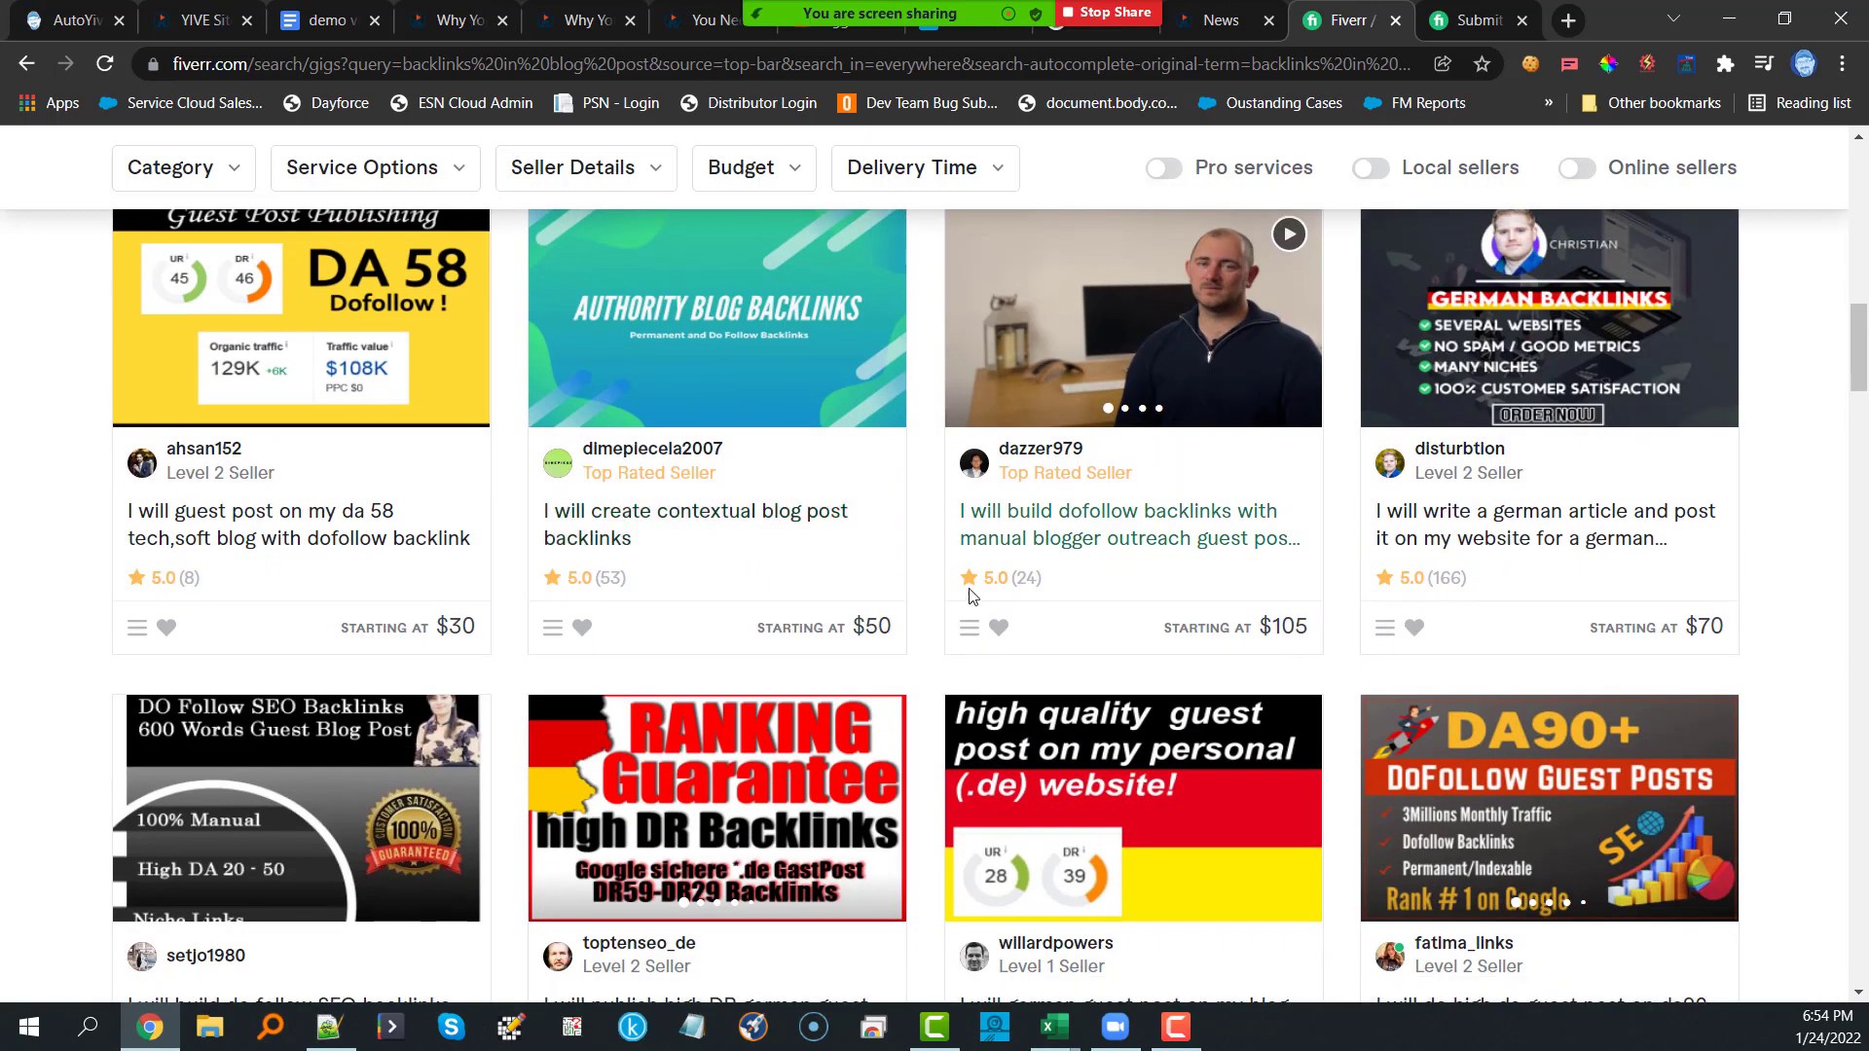
Step: Close both Fiverr tabs and the news tab, glance at the demo video doc, then show YIVE Sites blogs
click(1397, 23)
click(1397, 21)
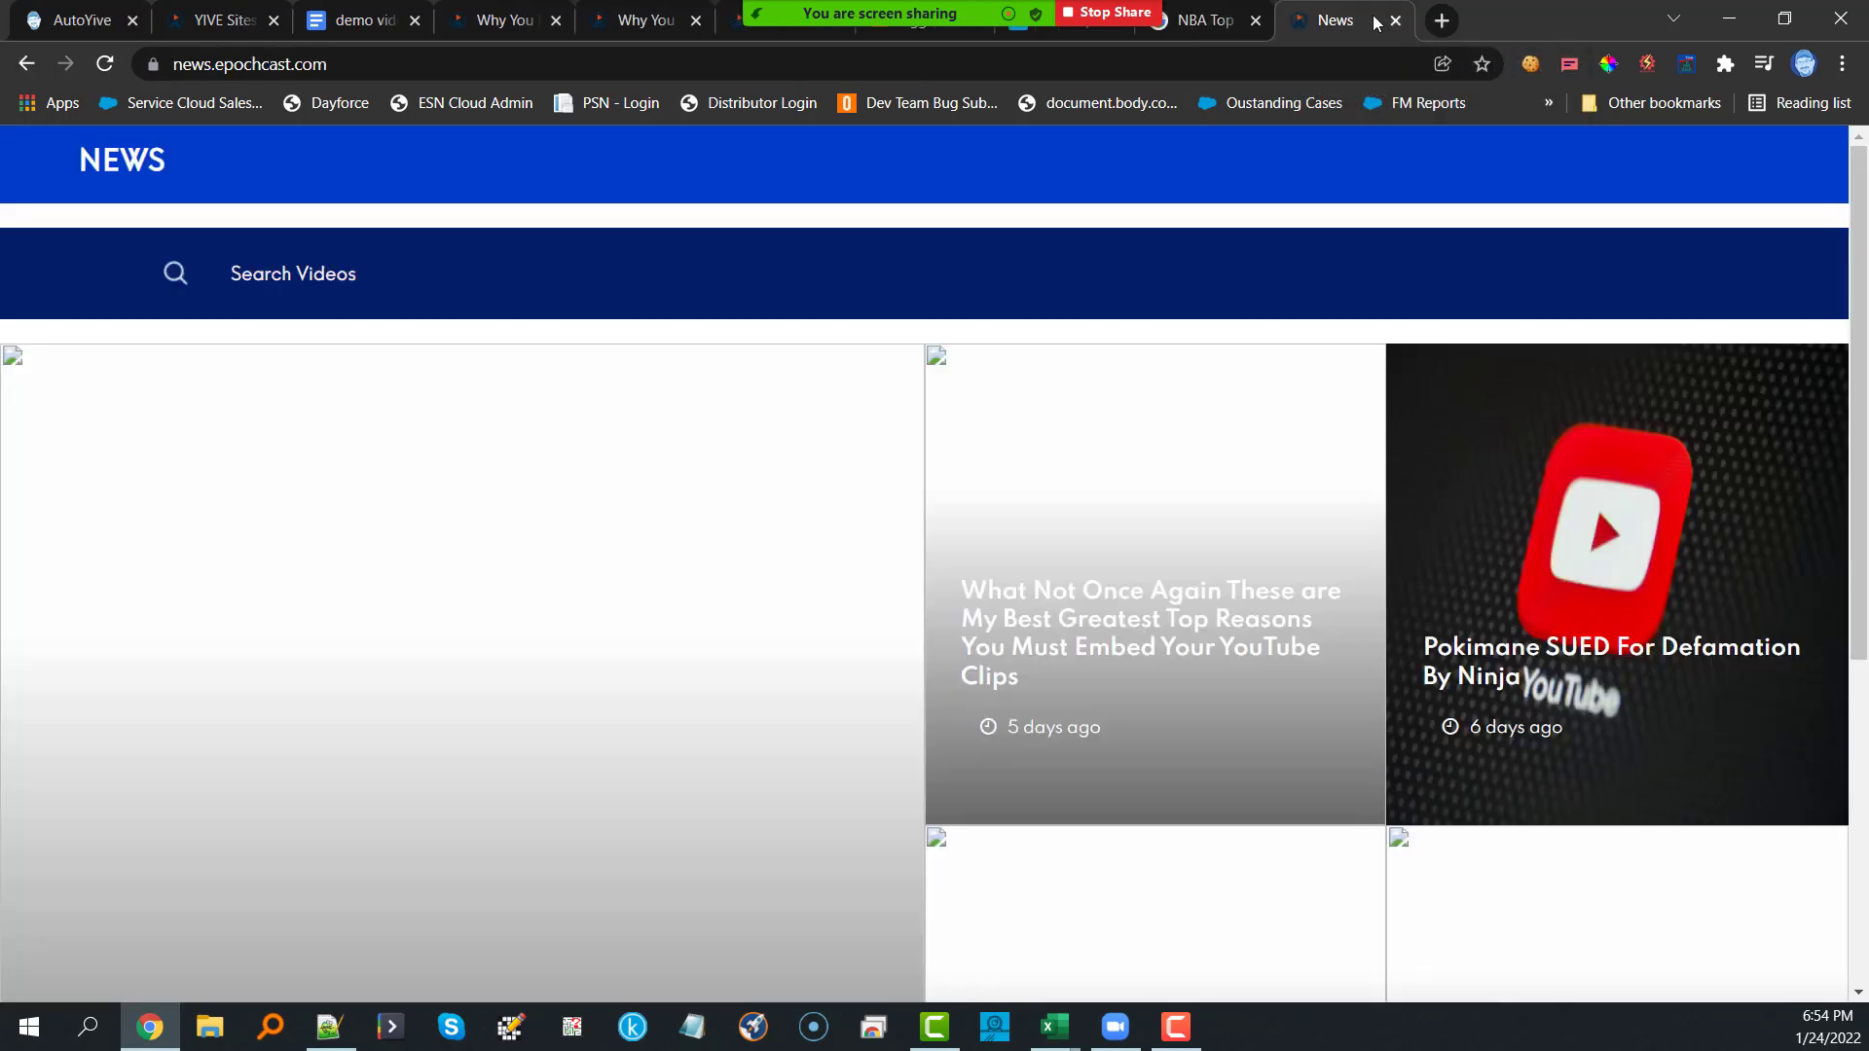
click(1397, 22)
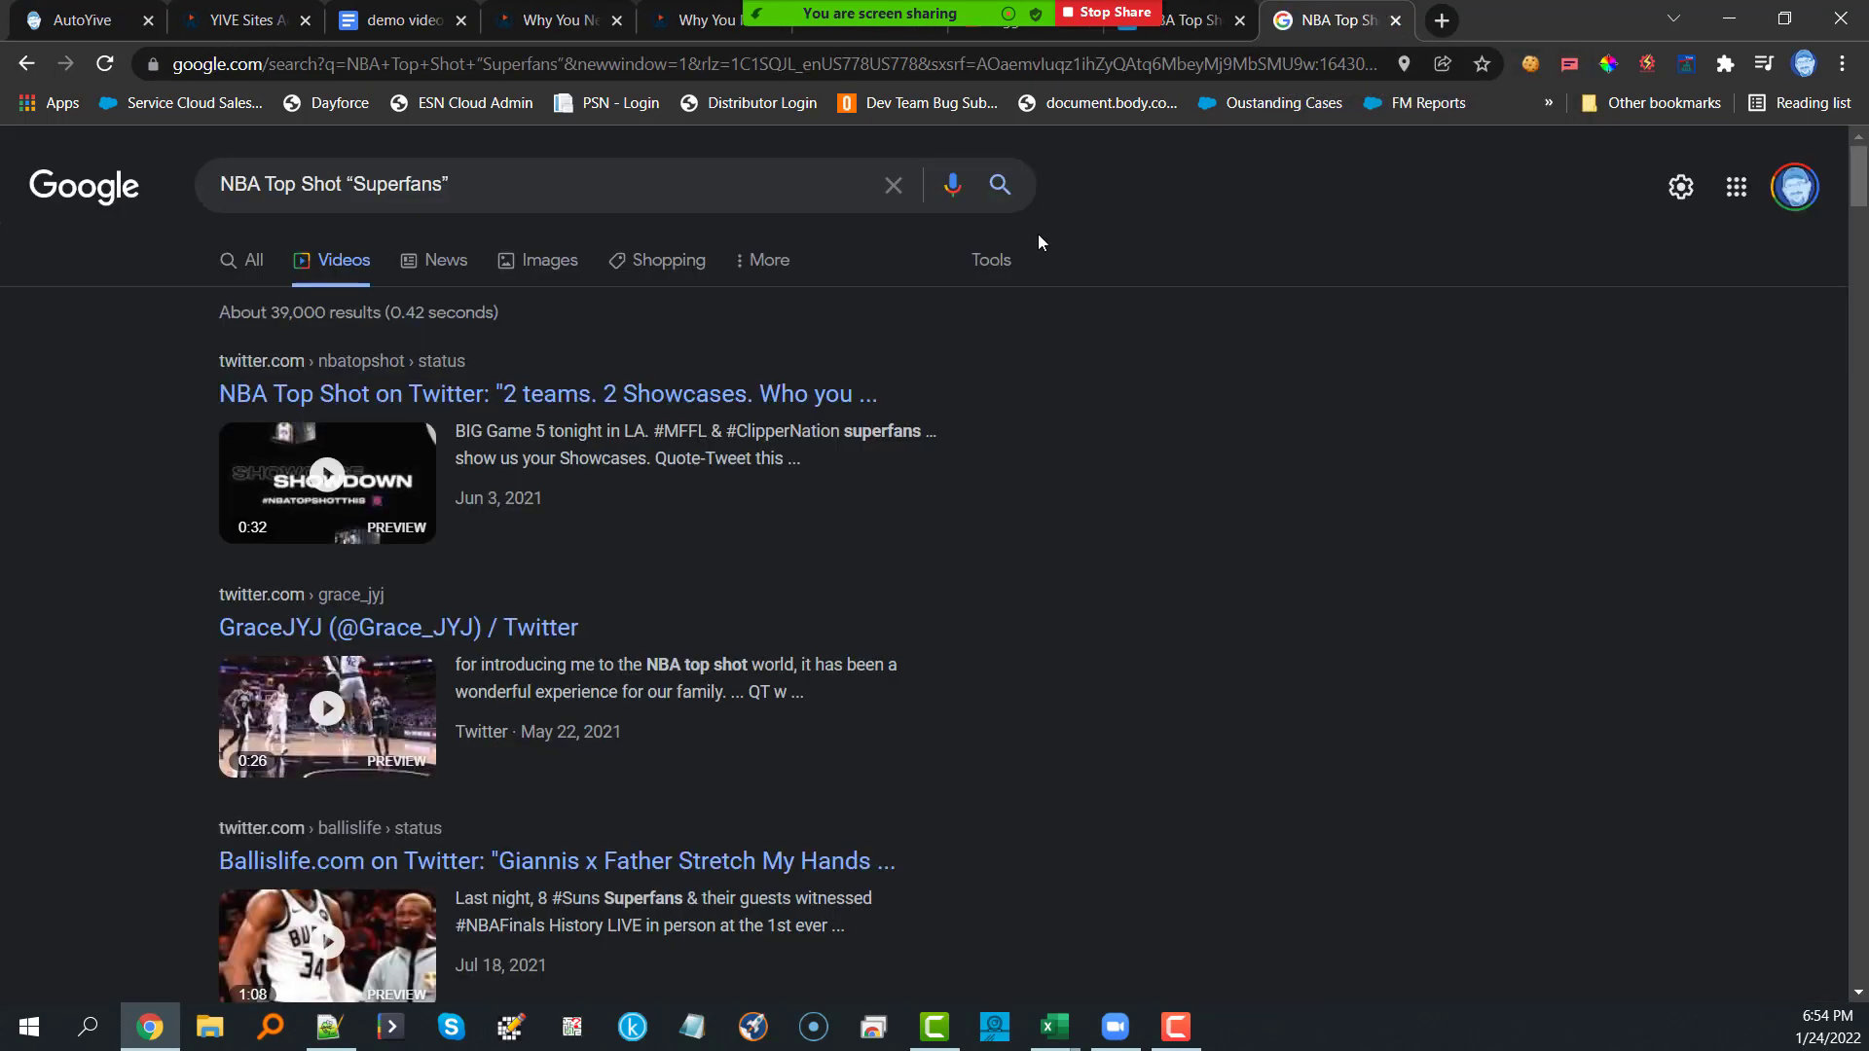
click(412, 33)
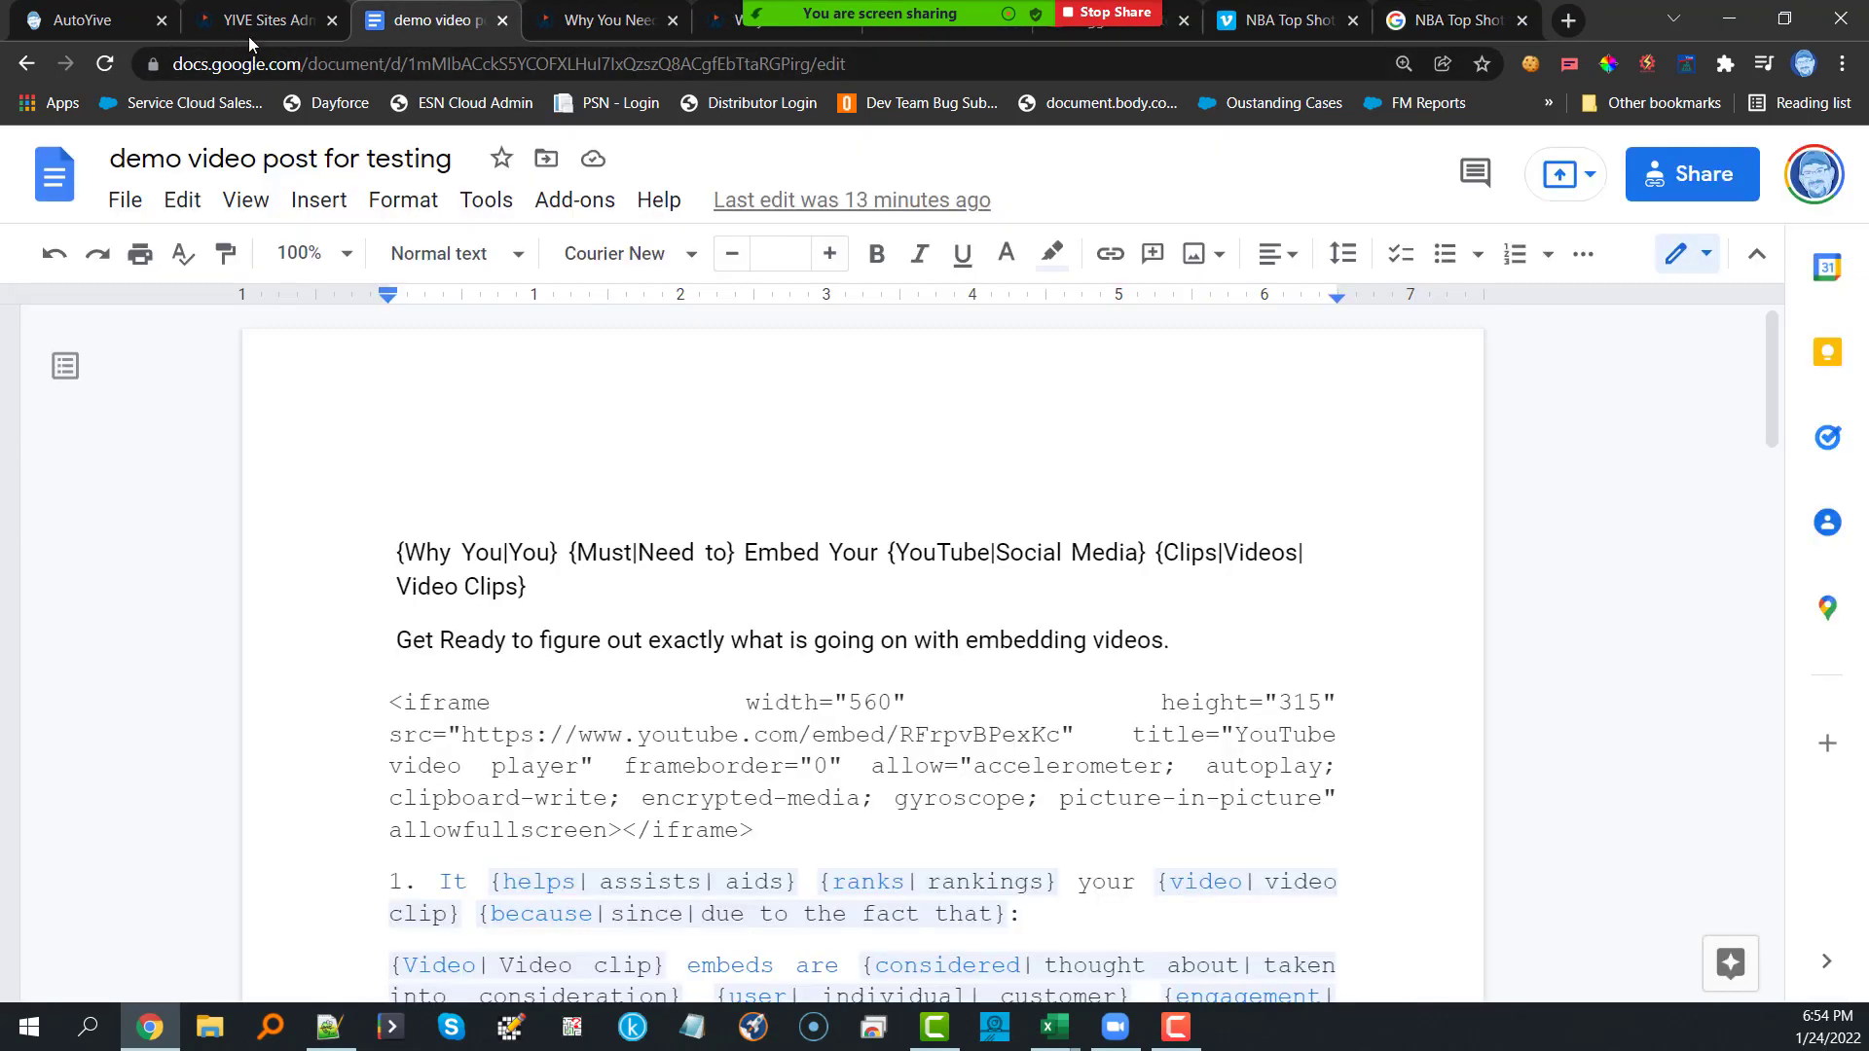
click(259, 25)
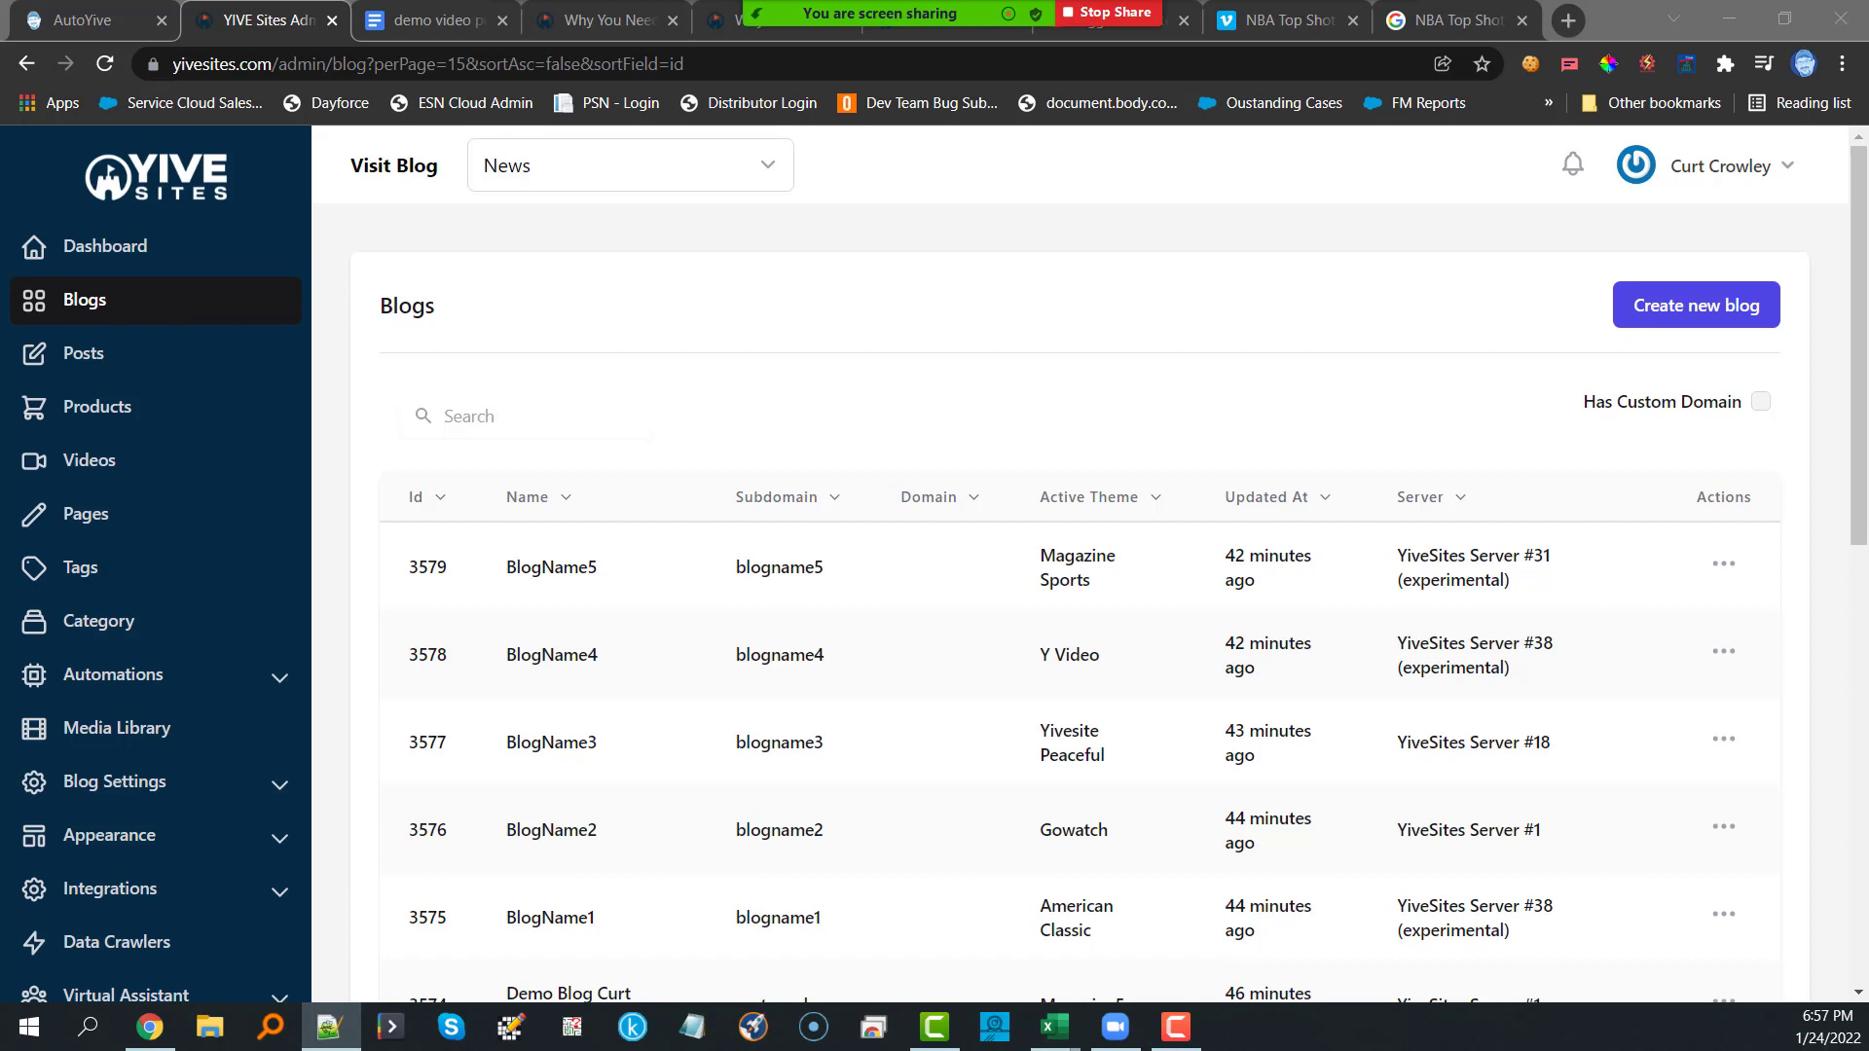
Step: Check Help > About Google Chrome shows version 97.0.4692.99 up to date, then return to YIVE Sites
click(1845, 66)
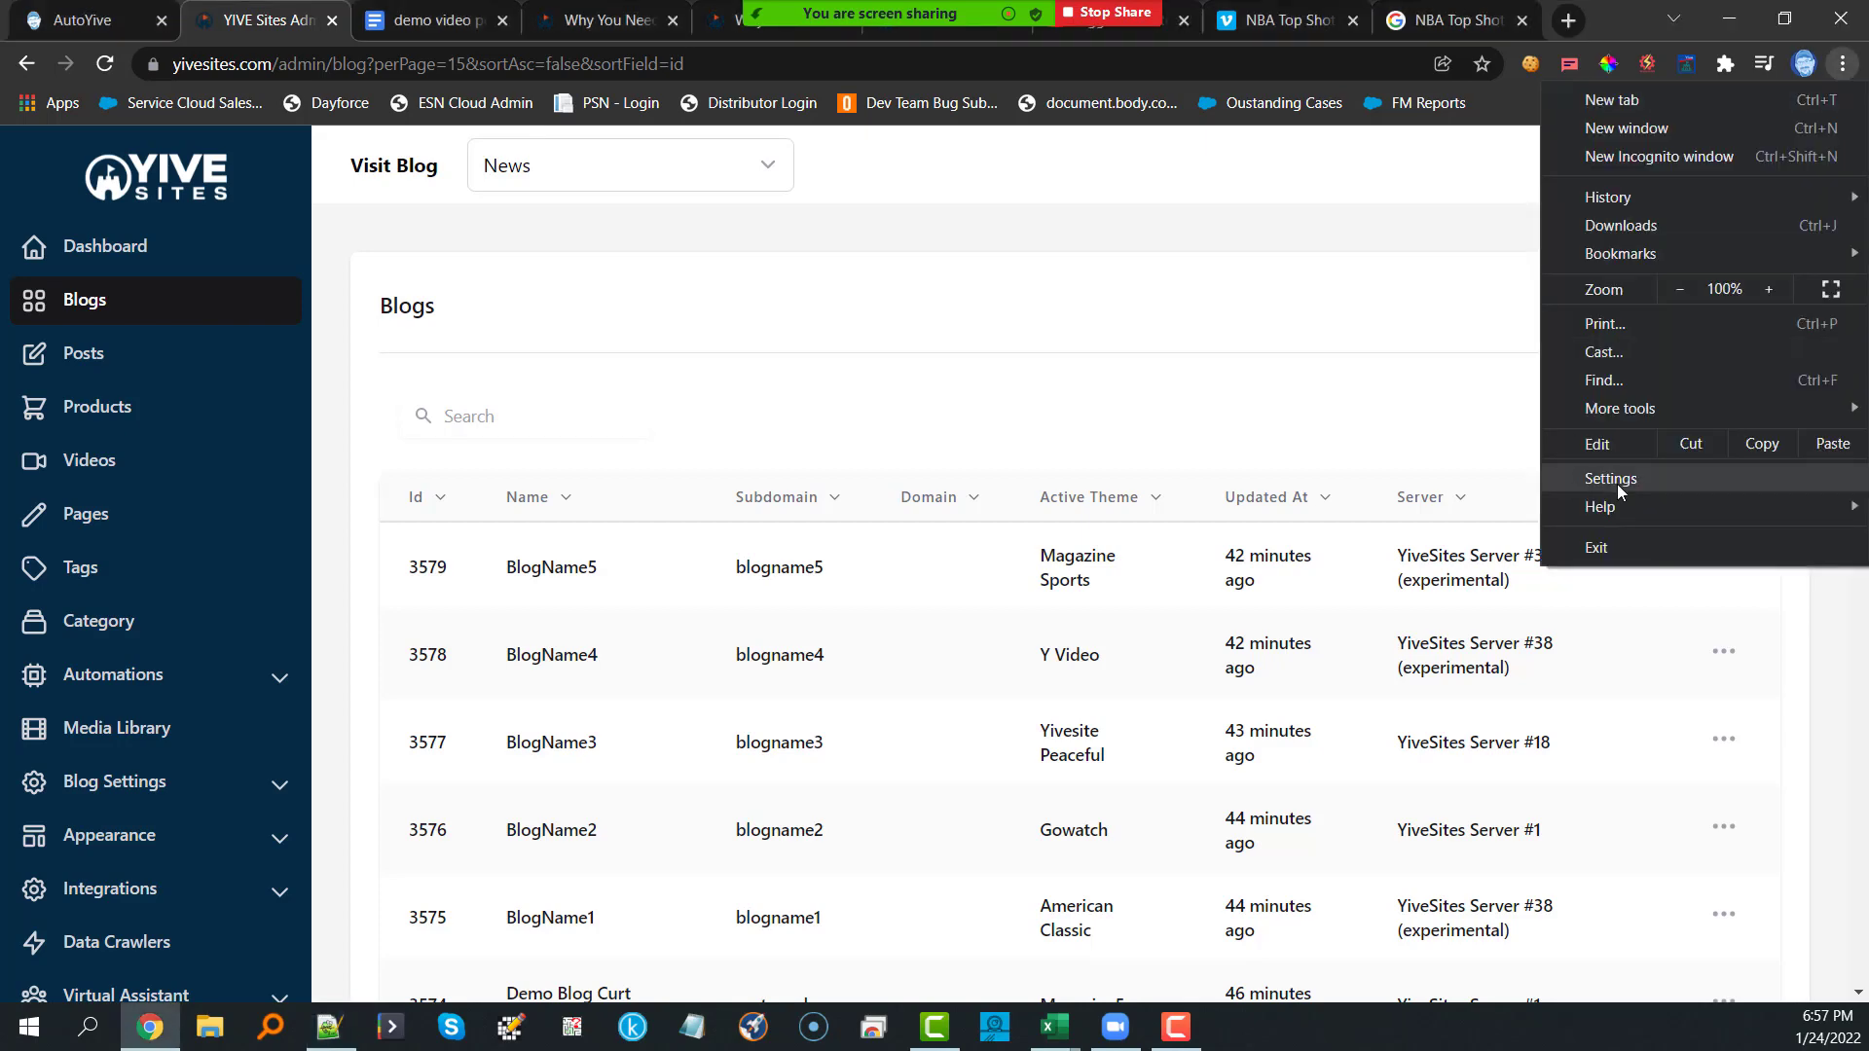
mouse_move(1608, 504)
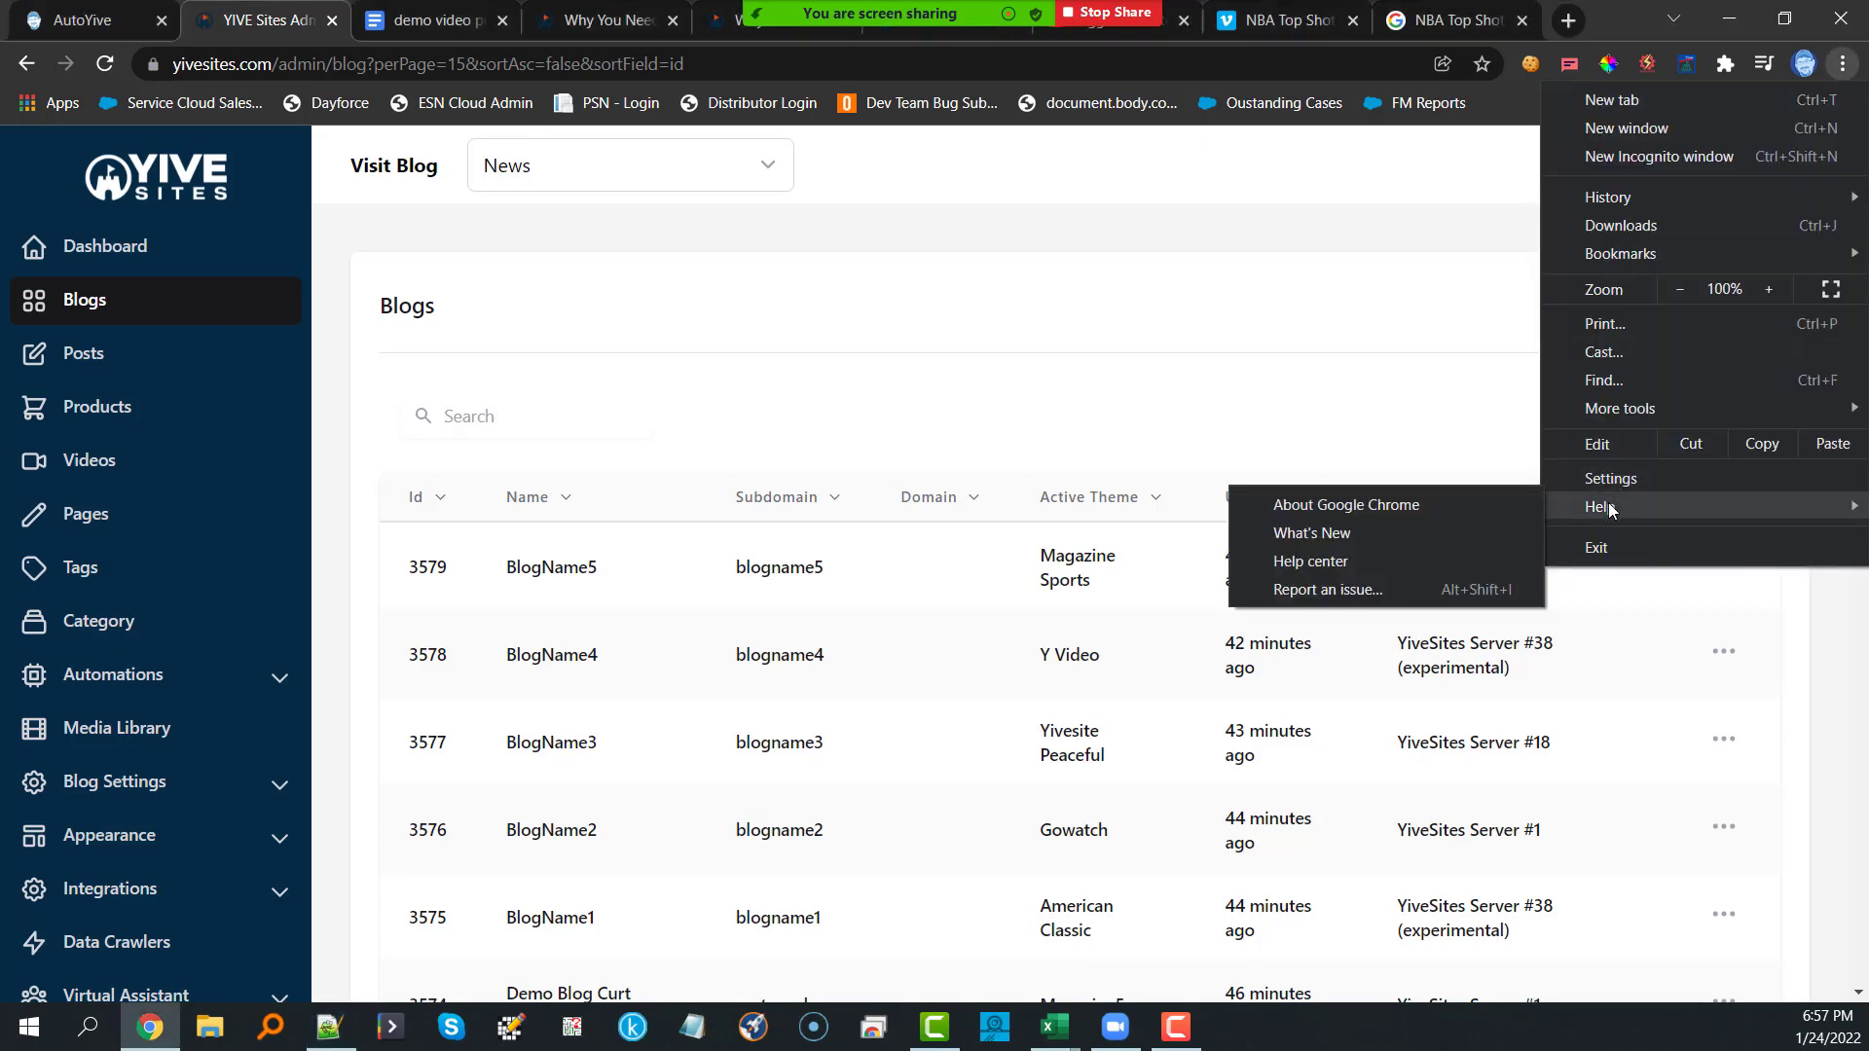
click(1445, 505)
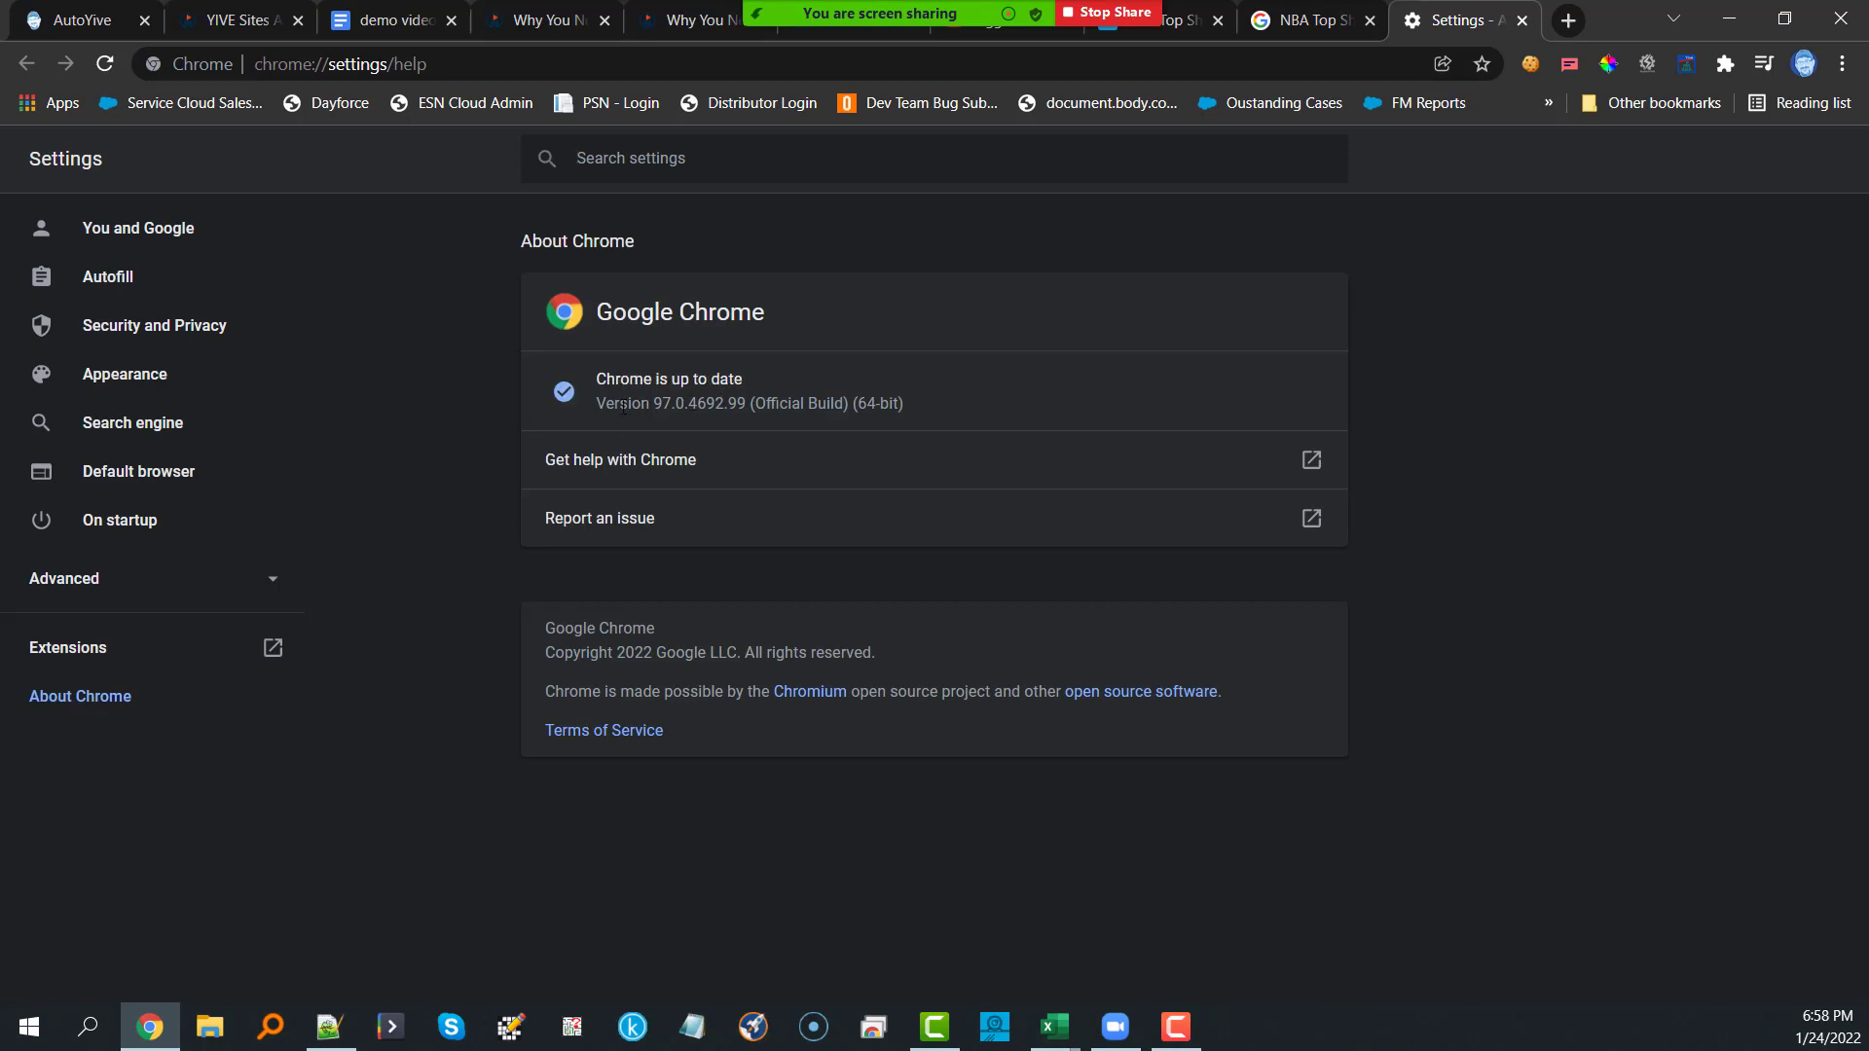
click(243, 22)
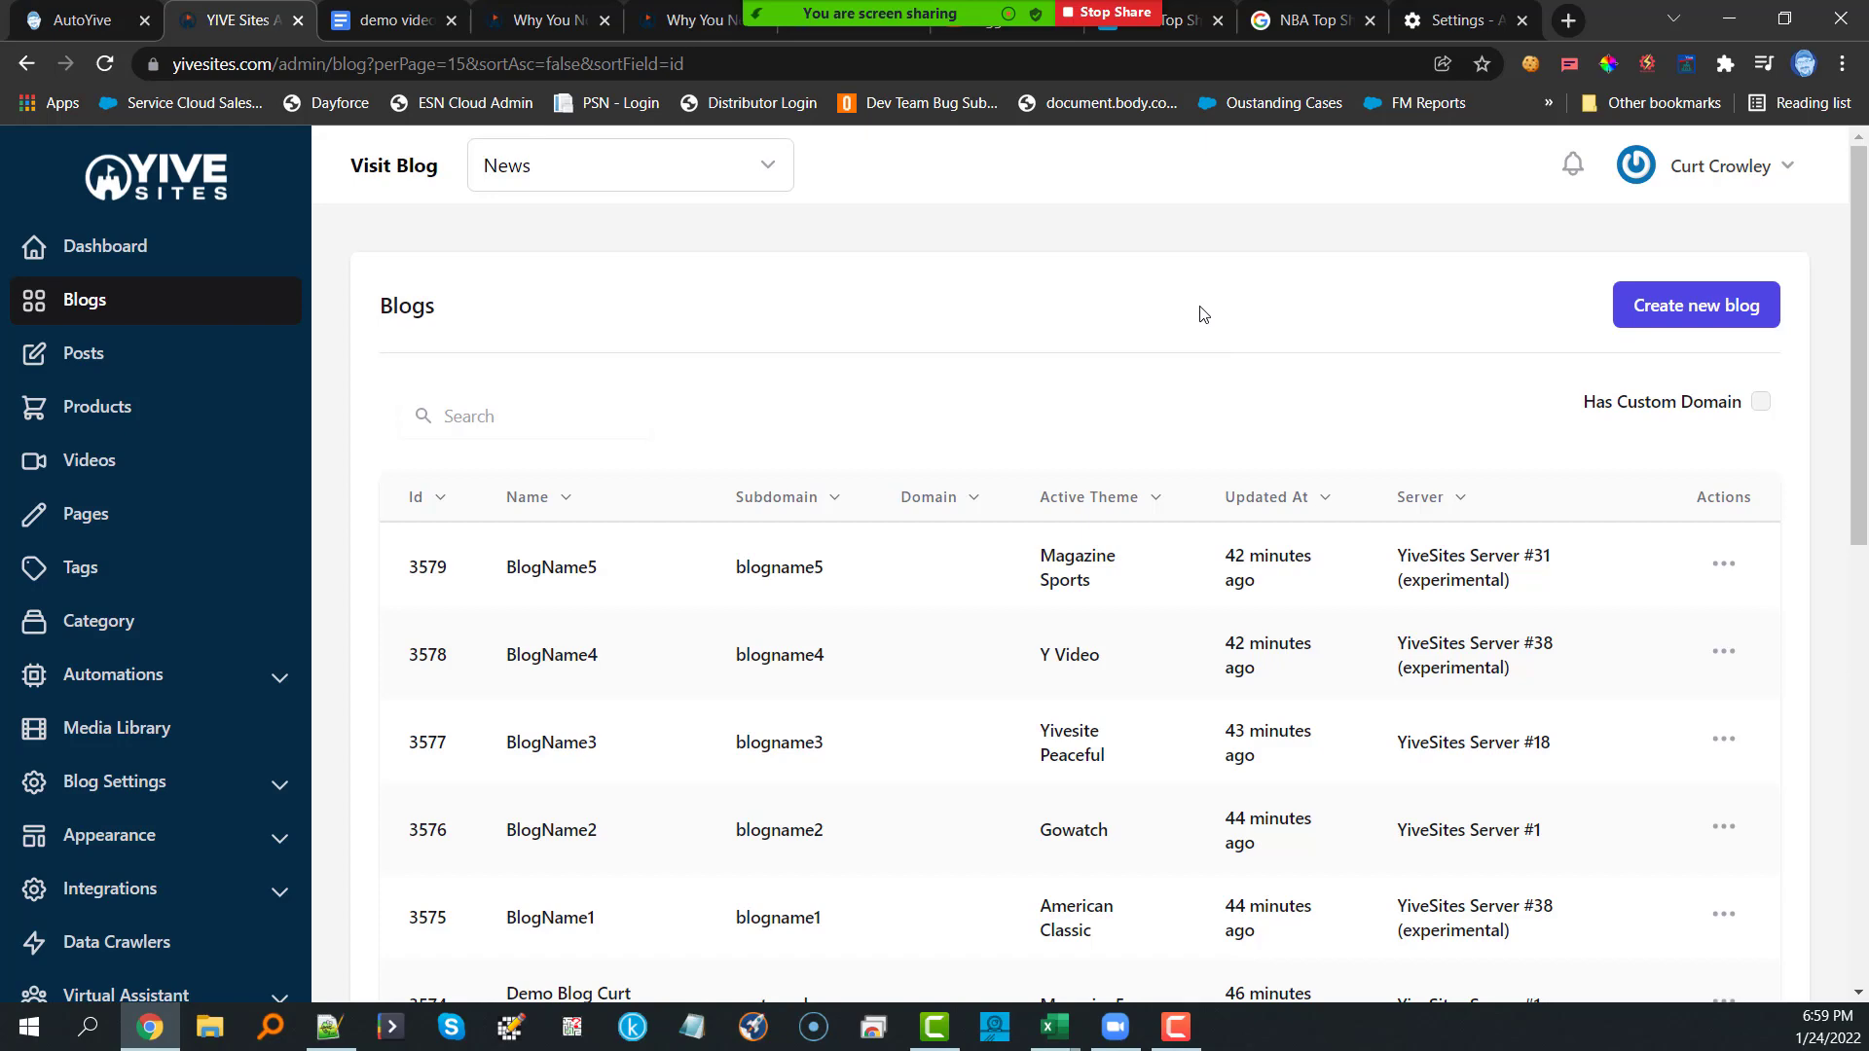
Step: Switch to the AutoYIVE Gumroad page and scroll down to its features list
click(82, 20)
scroll(652, 580, down, 3)
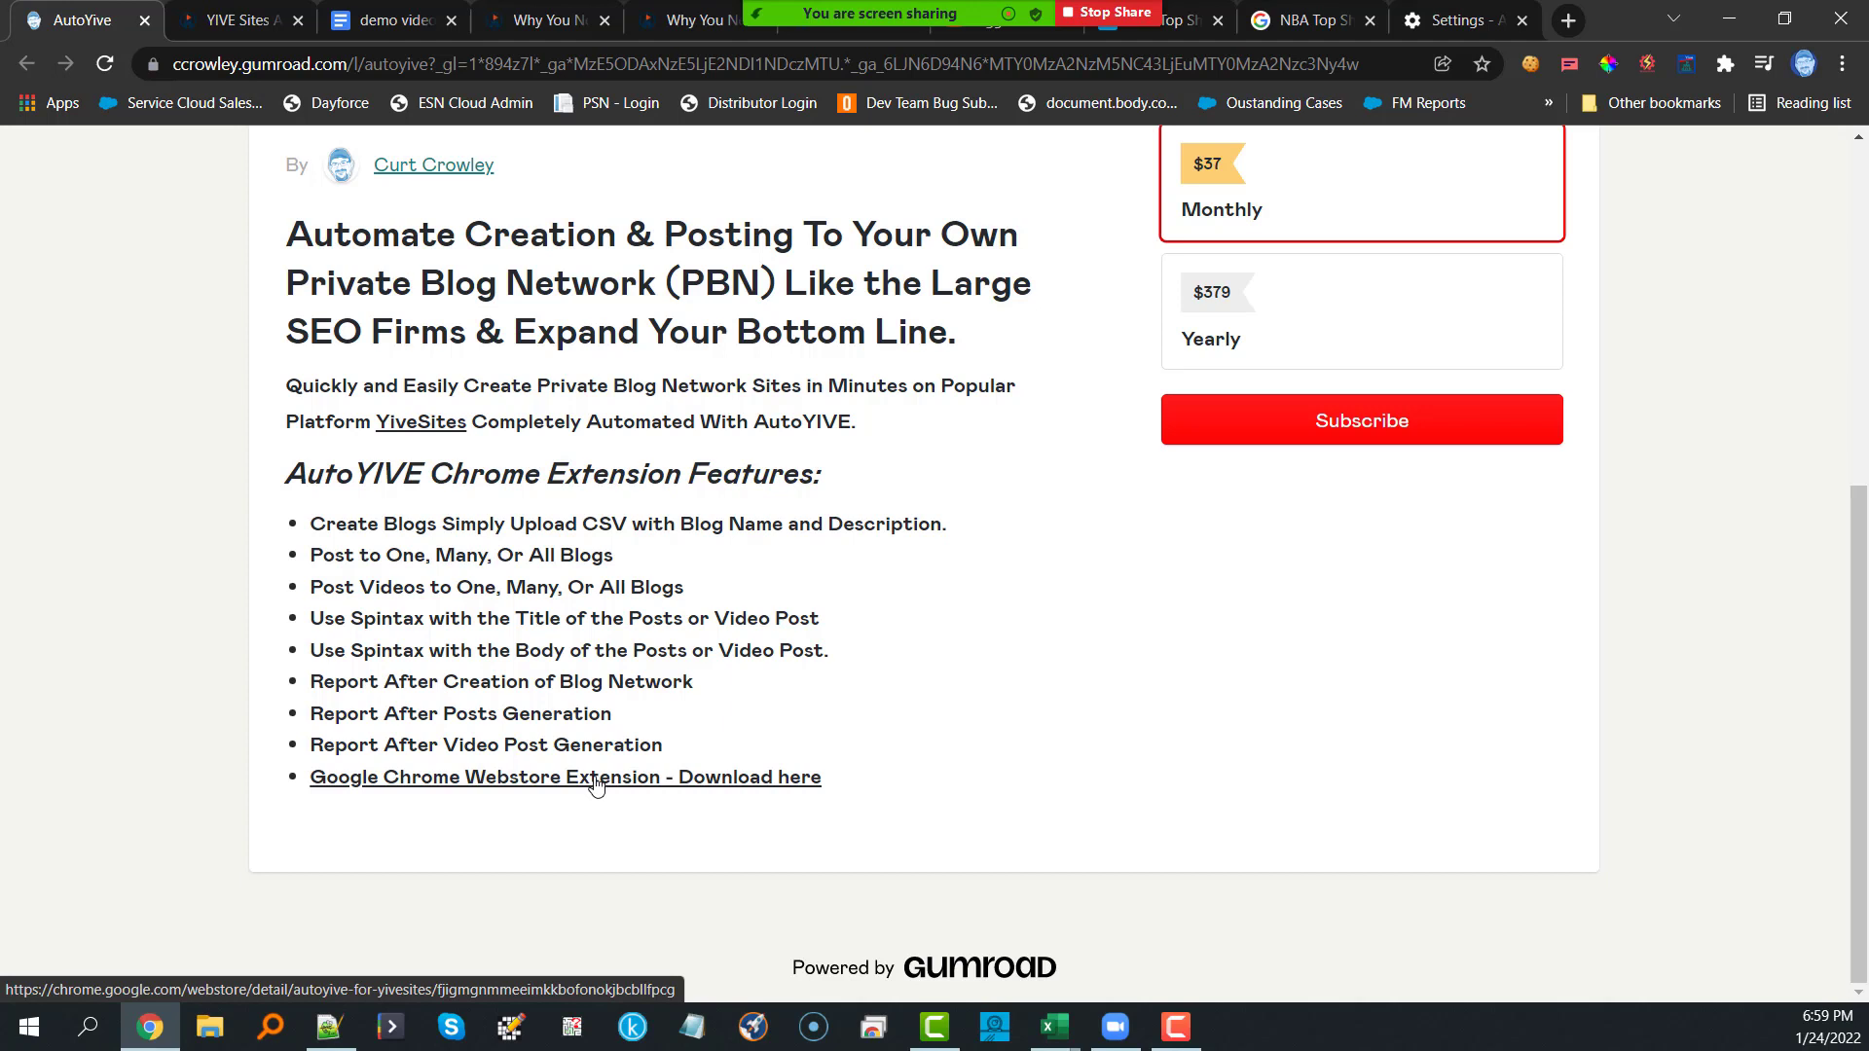
Step: View the AutoYive - For YiveSites Chrome Web Store listing, then return to the YIVE Sites blogs list
click(535, 779)
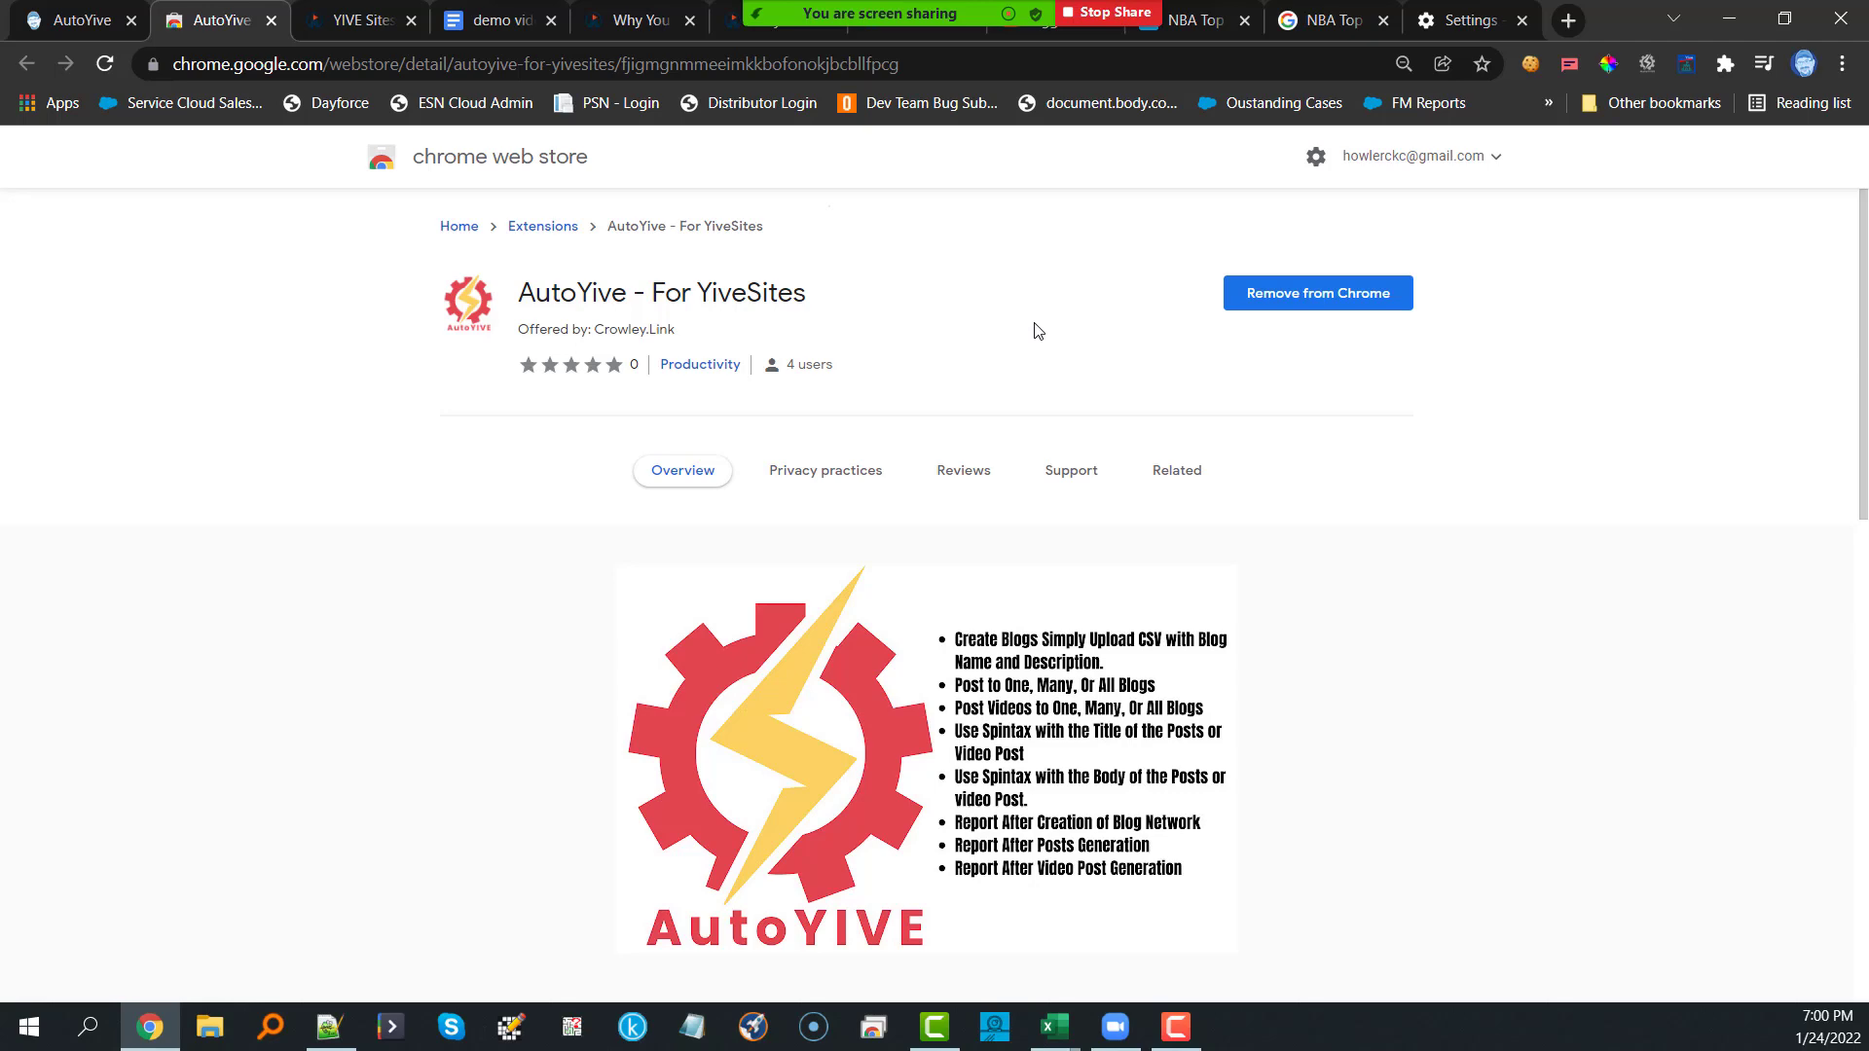
click(80, 19)
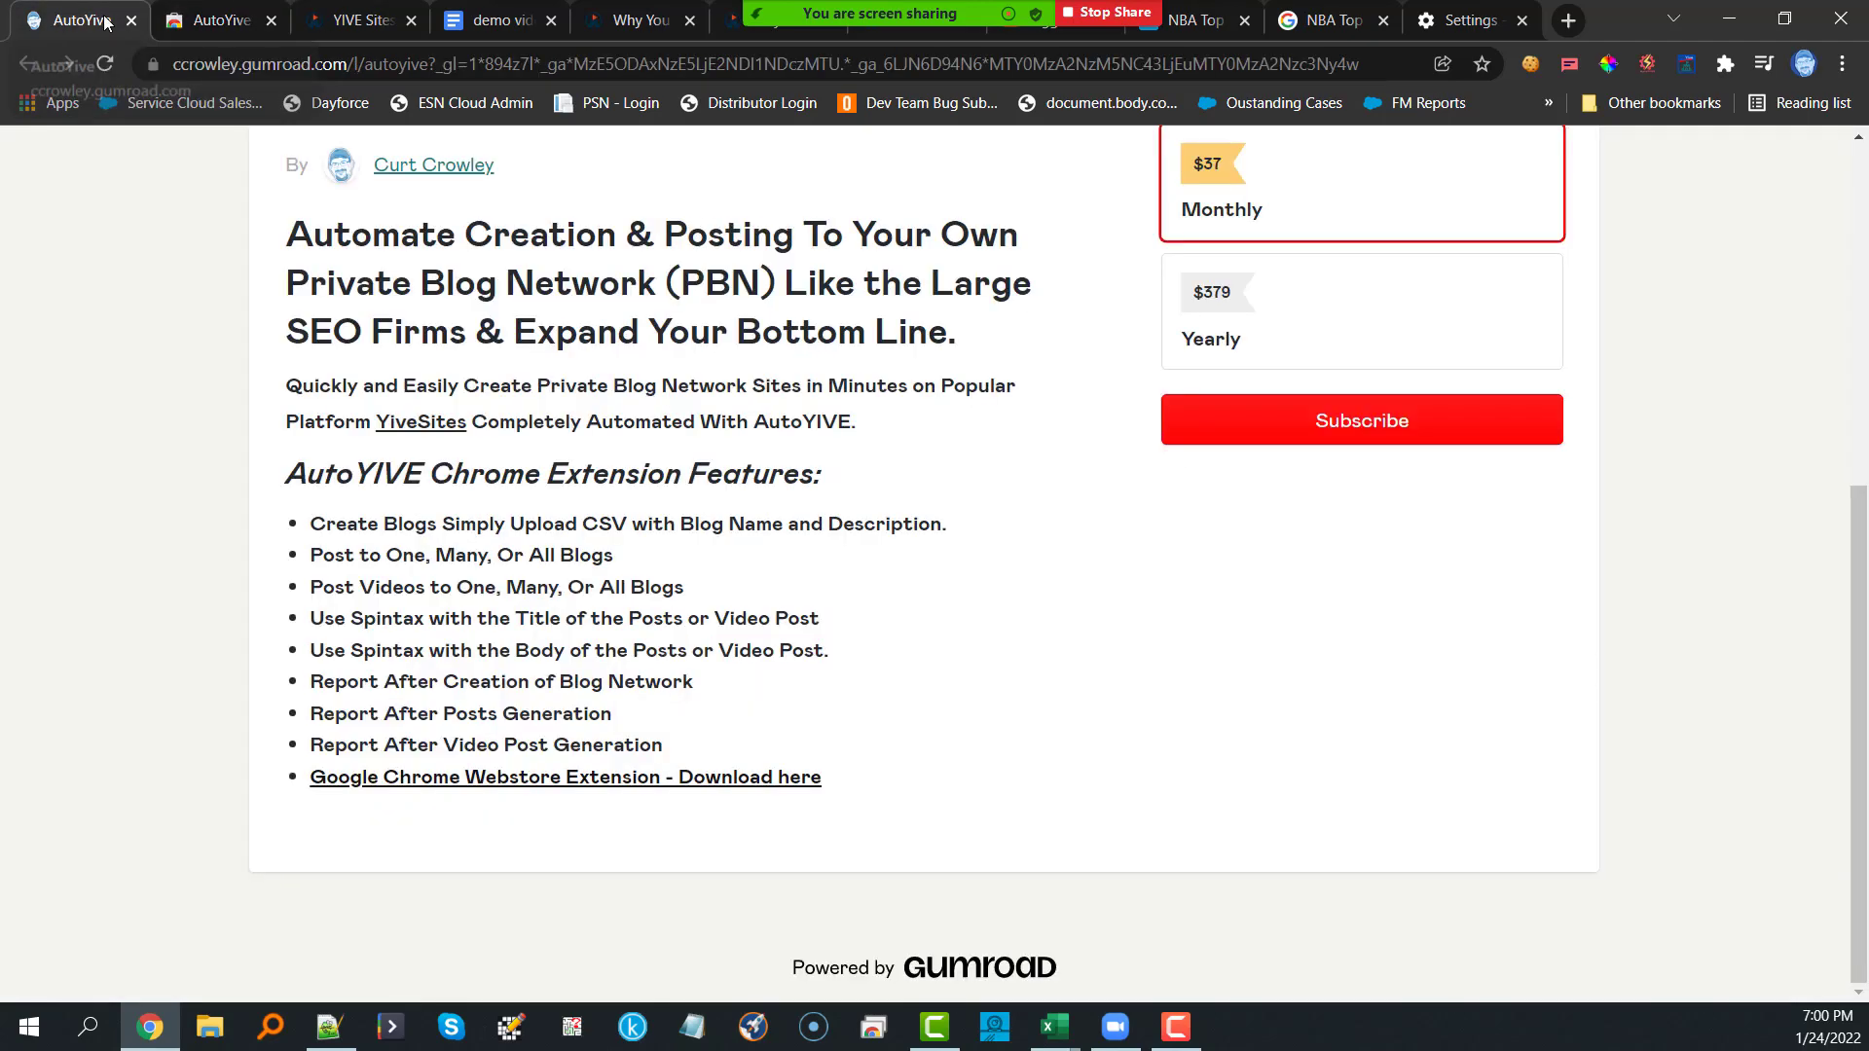
click(347, 21)
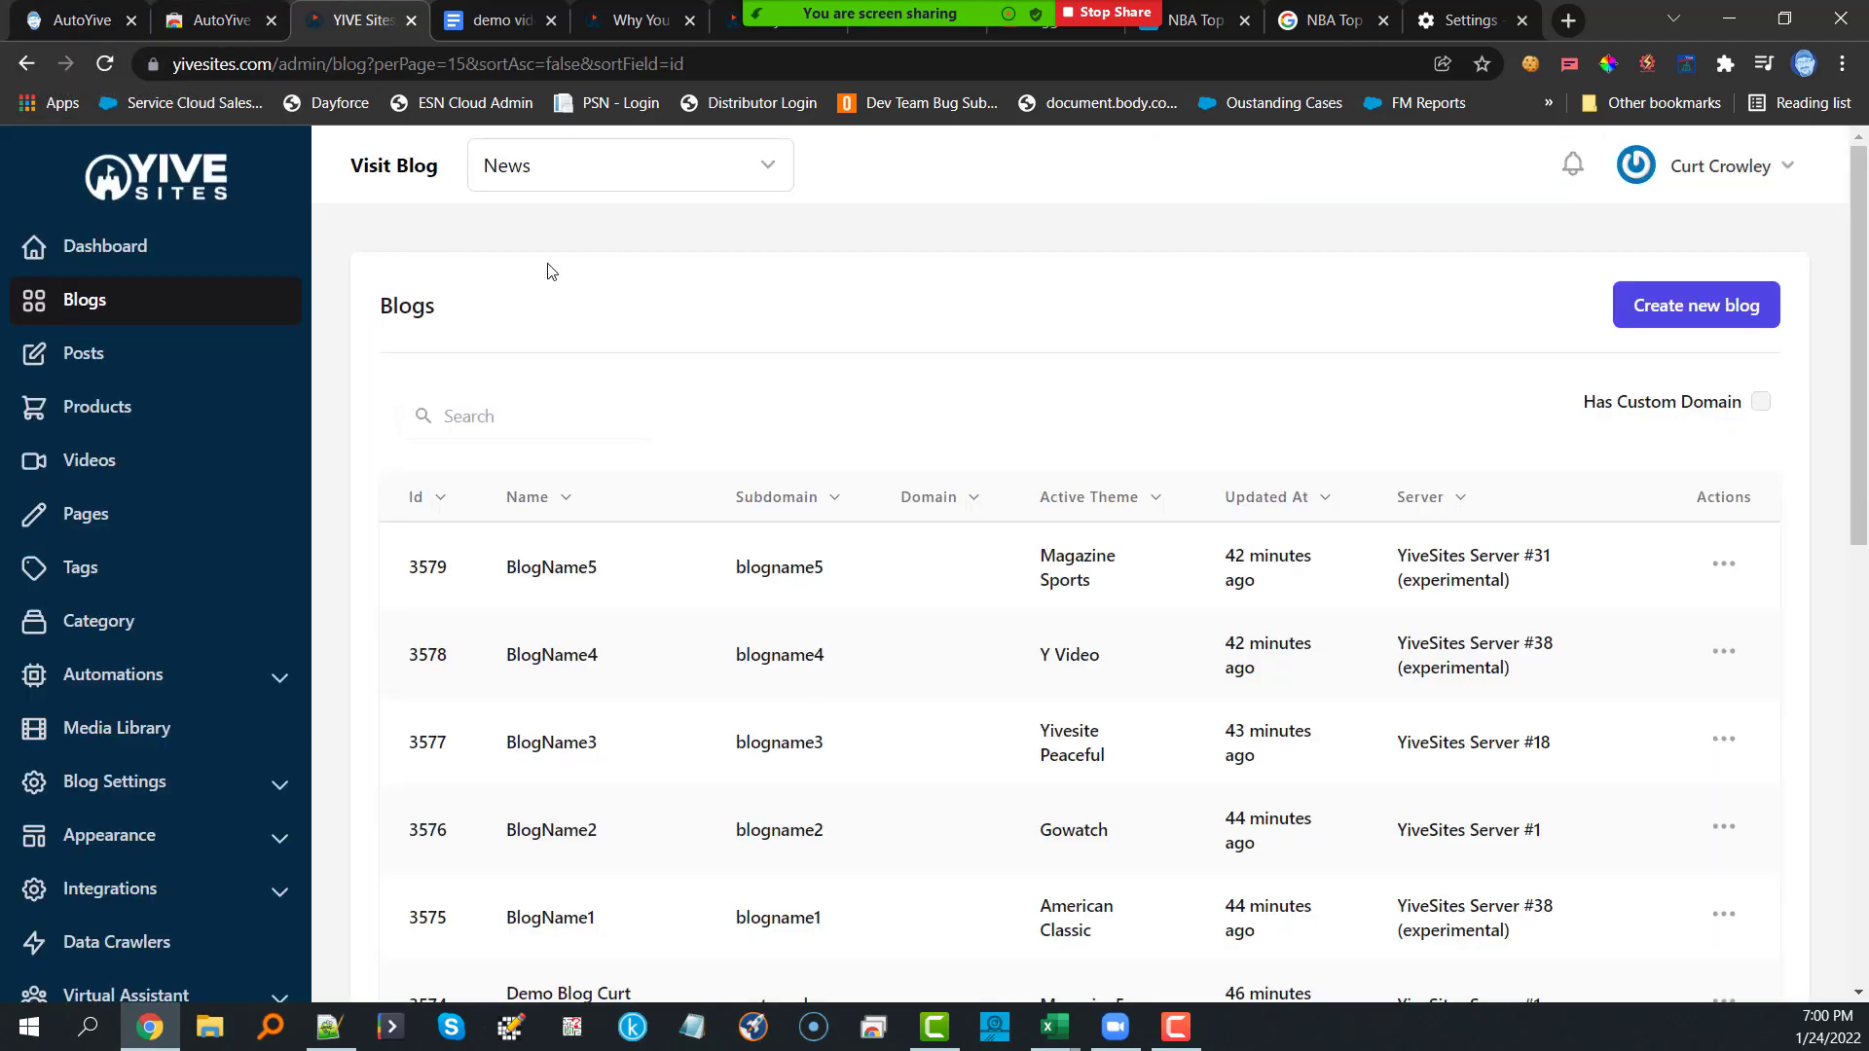